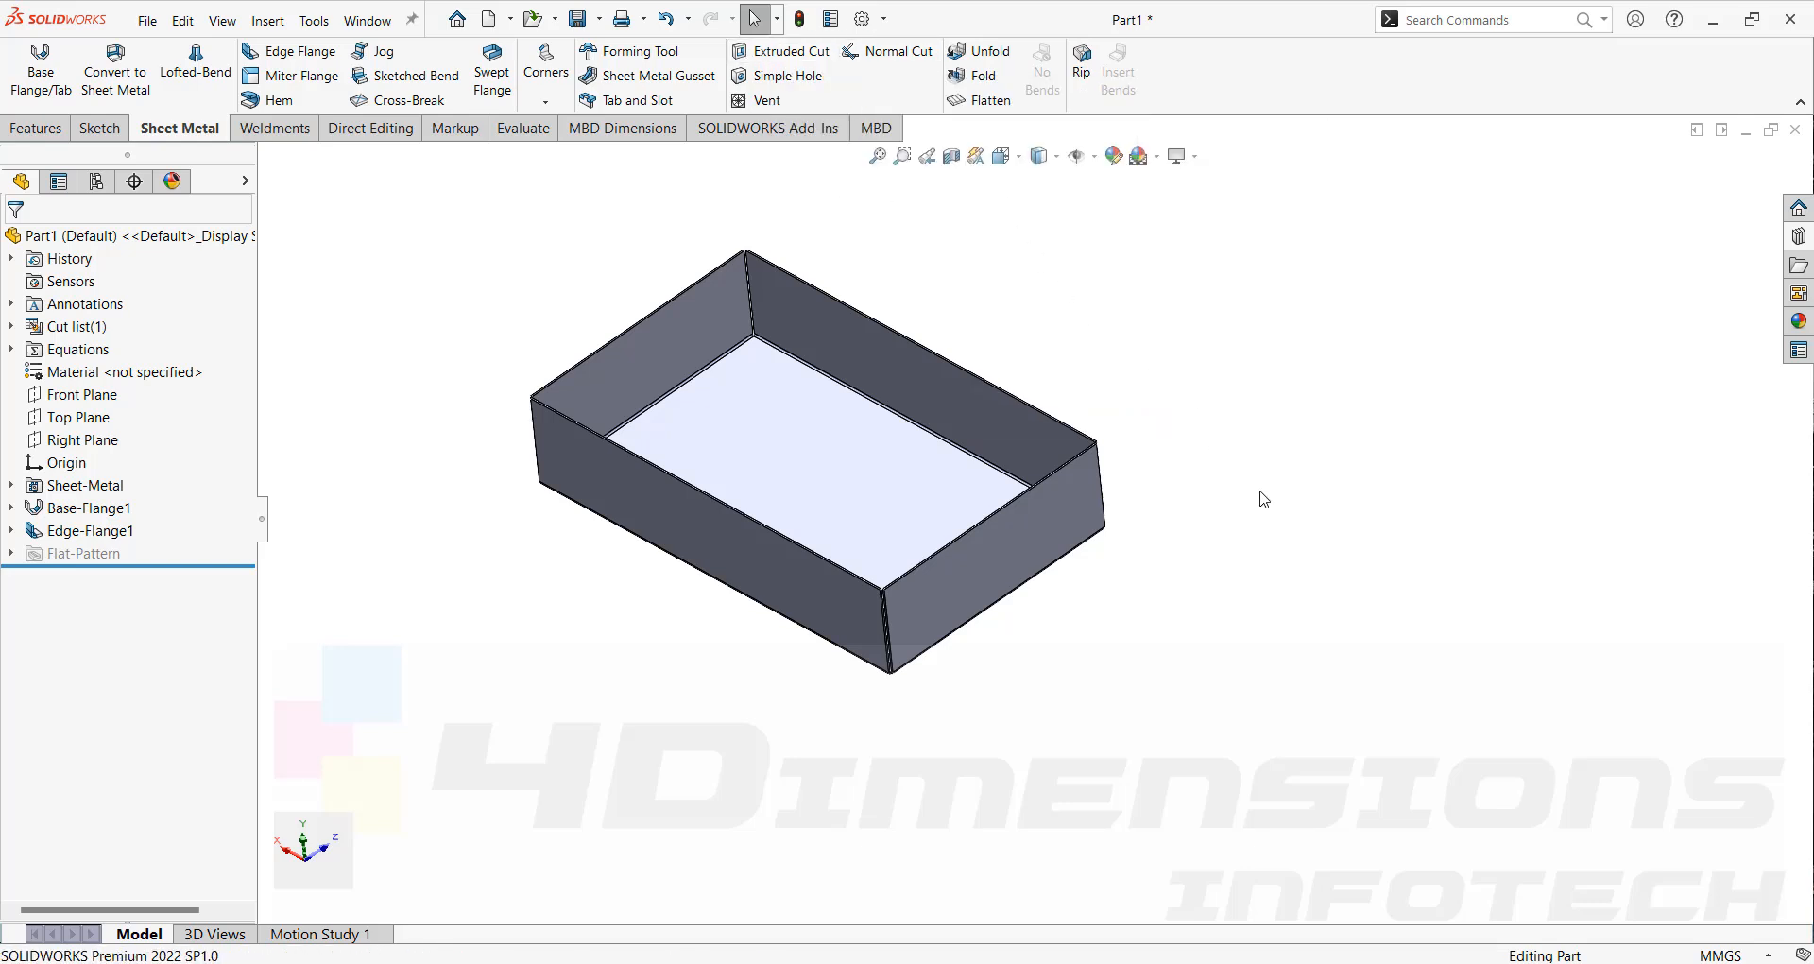
Orbit and zoom around the existing sheet-metal box to examine it from different angles.
{"action": "scroll", "coordinate": [1260, 492], "scroll_direction": "up", "scroll_amount": 1}
{"action": "mouse_move", "coordinate": [1261, 493]}
{"action": "middle_mouse_down"}
{"action": "mouse_move", "coordinate": [1259, 417]}
{"action": "mouse_move", "coordinate": [1259, 500]}
{"action": "middle_mouse_up"}
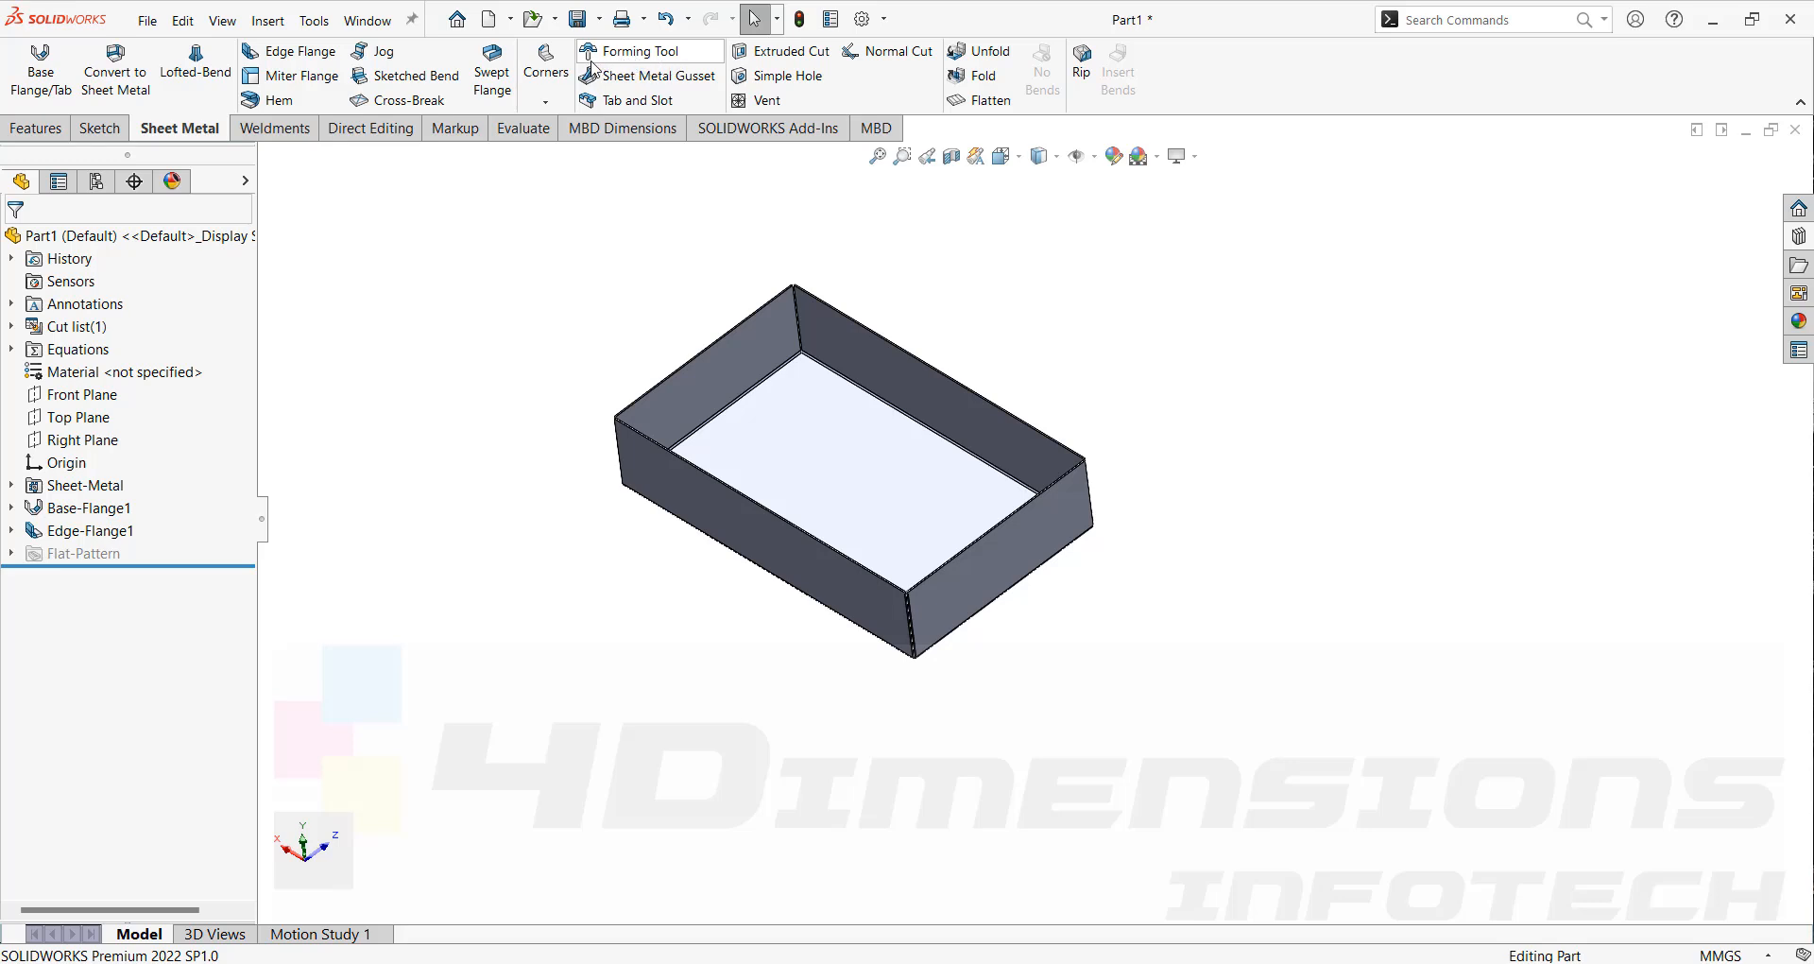
{"action": "middle_click_drag", "start_coordinate": [1257, 550], "coordinate": [1266, 512]}
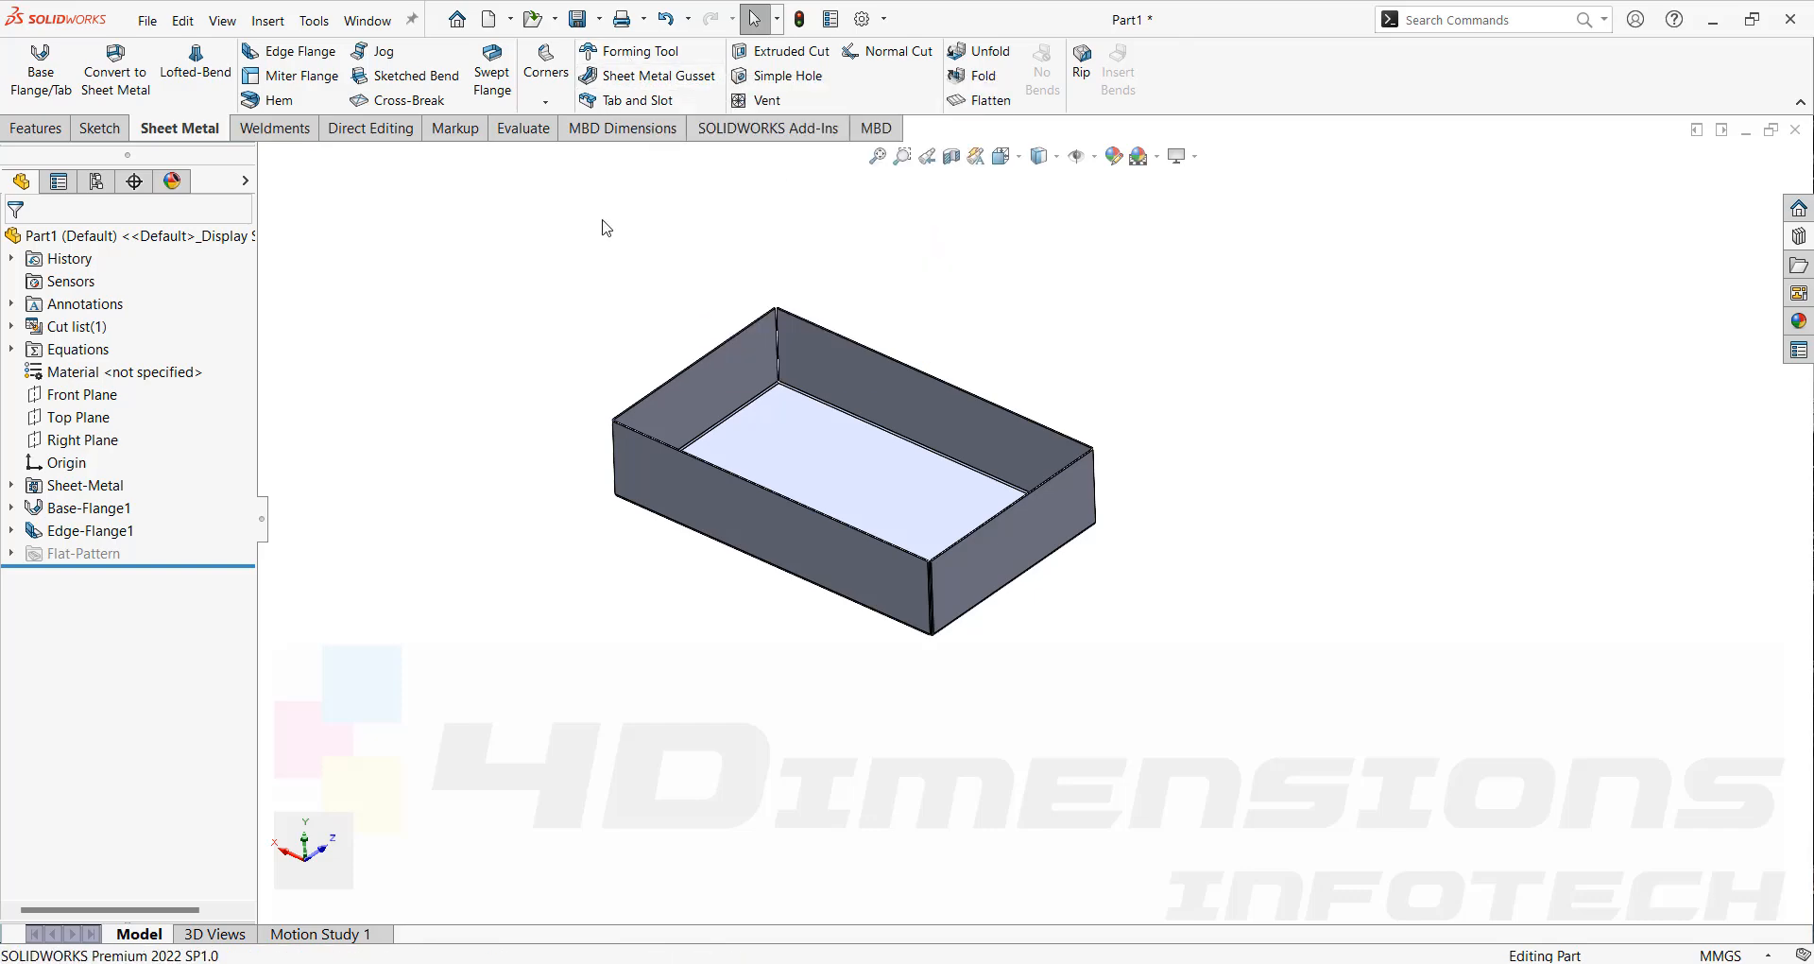
{"action": "middle_click_drag", "start_coordinate": [859, 368], "coordinate": [964, 434]}
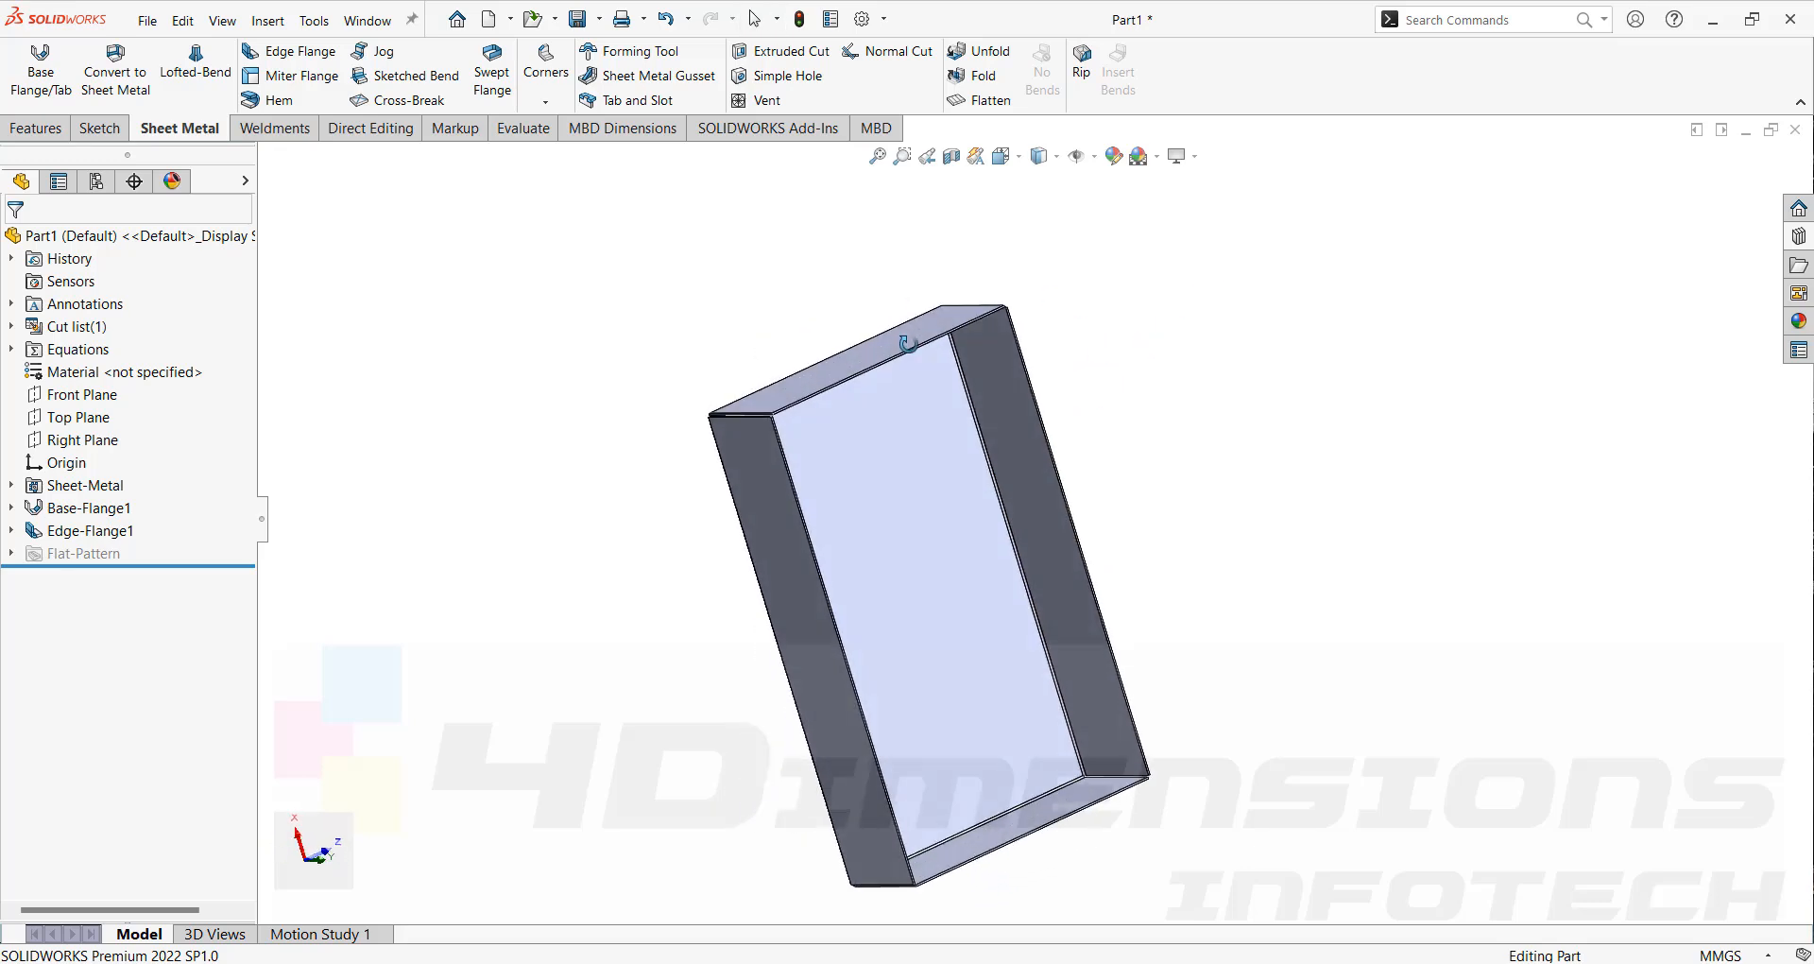
{"action": "left_click", "coordinate": [1798, 236]}
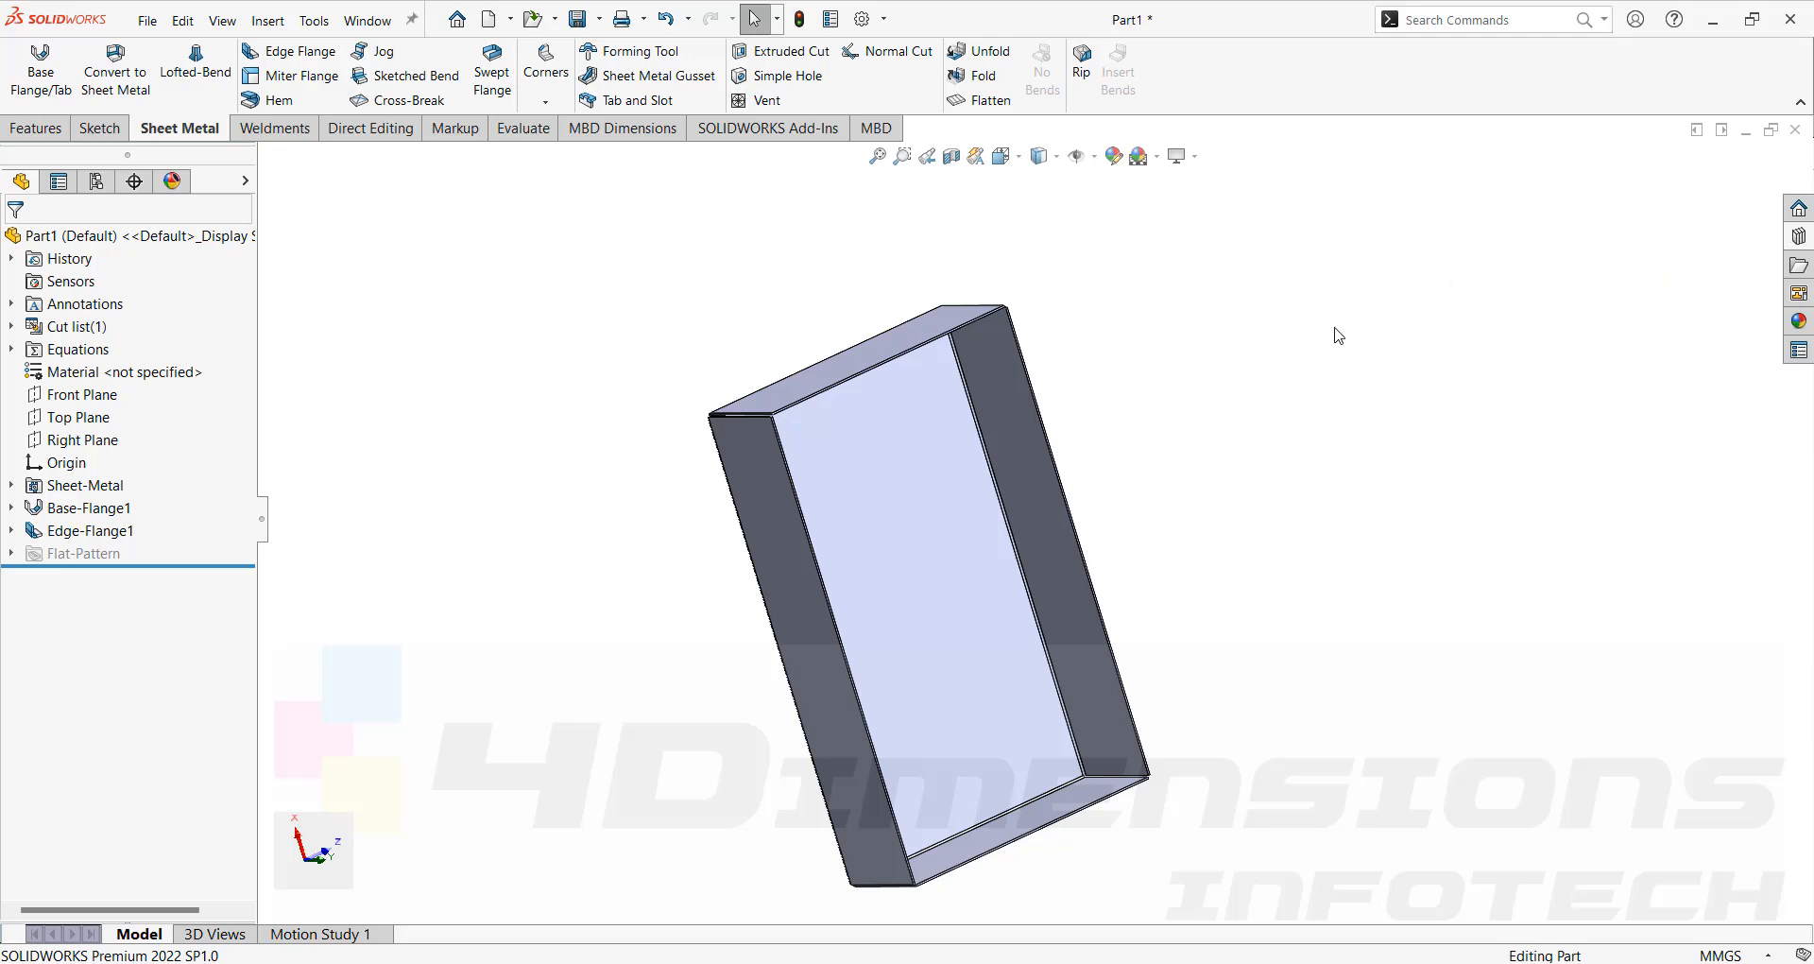
{"action": "middle_click_drag", "start_coordinate": [1339, 336], "coordinate": [980, 576]}
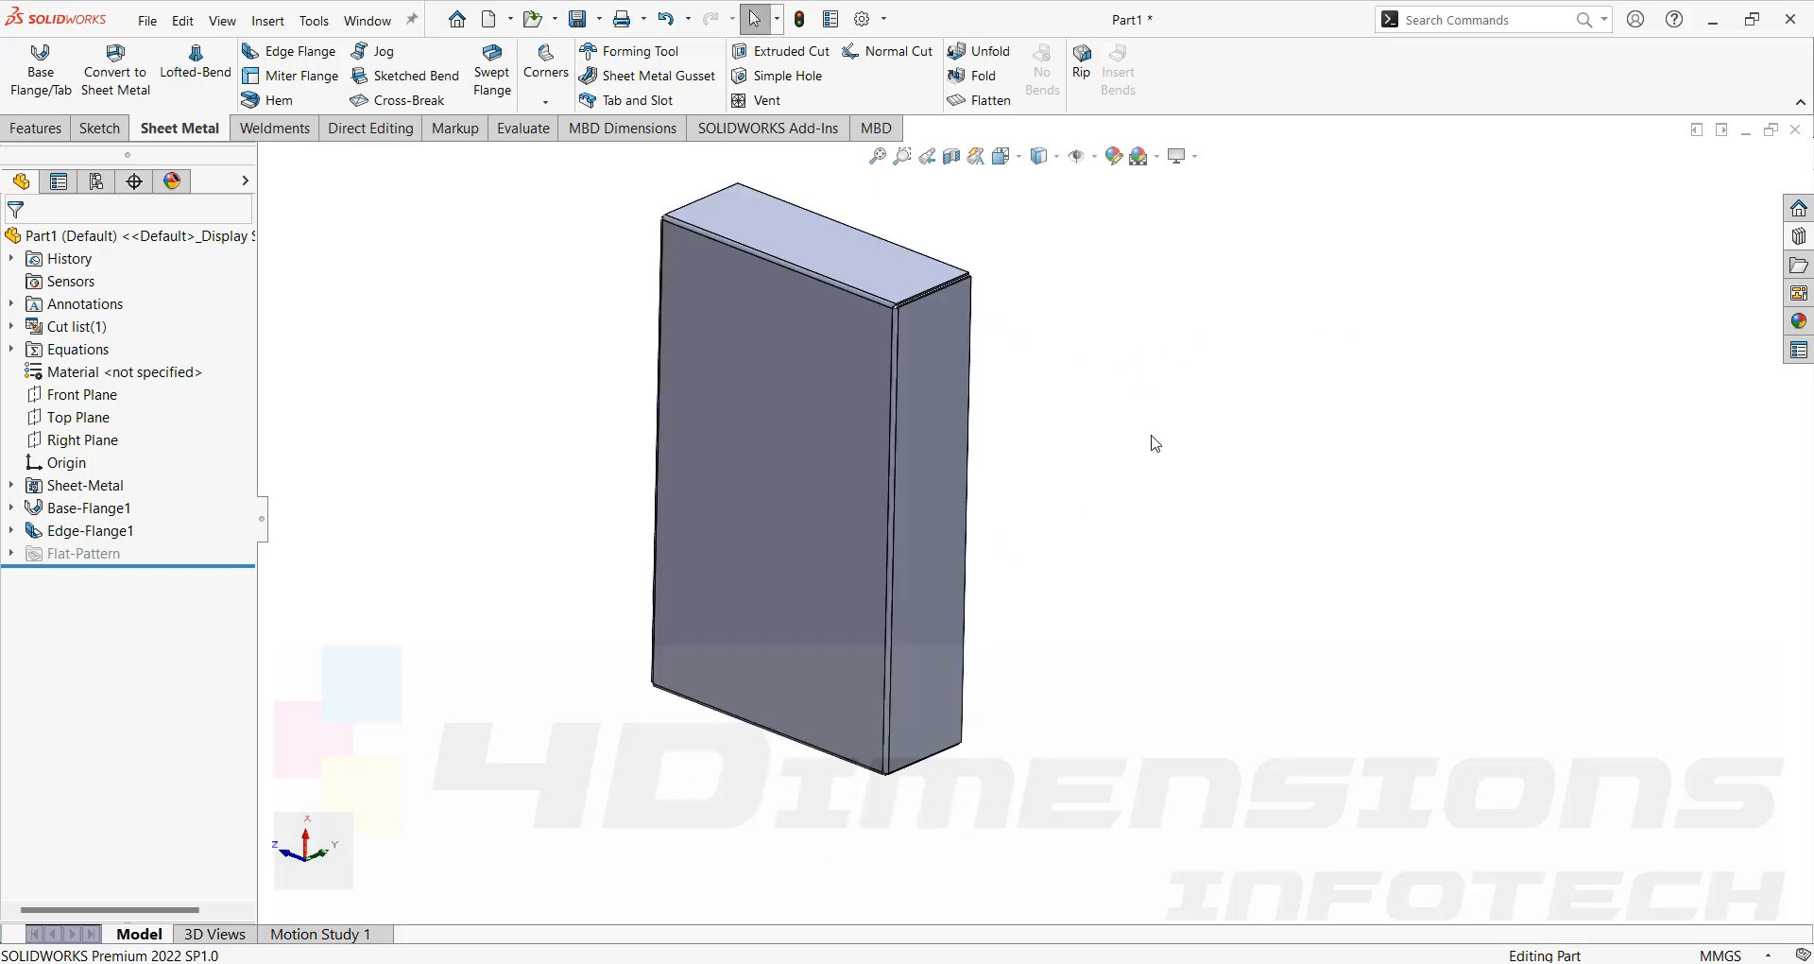
Create a new part document.
{"action": "key", "text": "ctrl+n"}
{"action": "left_click", "coordinate": [894, 624]}
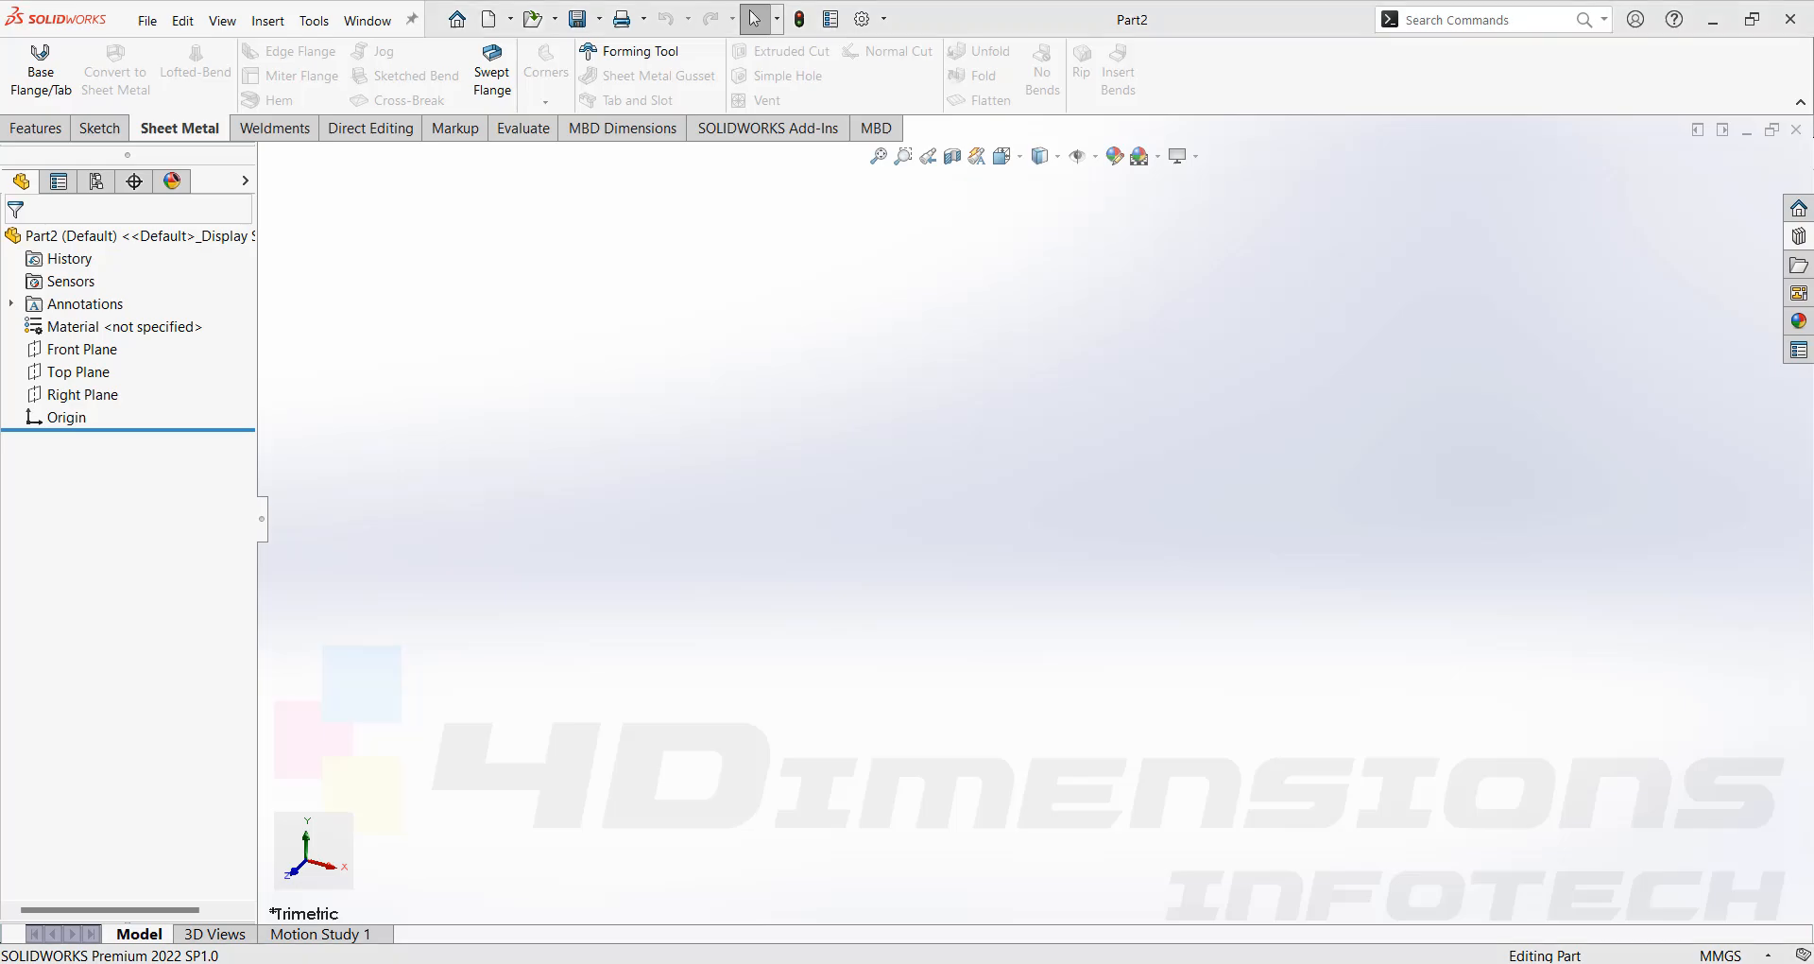
Switch to the web browser and browse reference images of louvers, lances and bridge forms.
{"action": "key", "text": "alt+Tab"}
{"action": "left_click", "coordinate": [817, 370]}
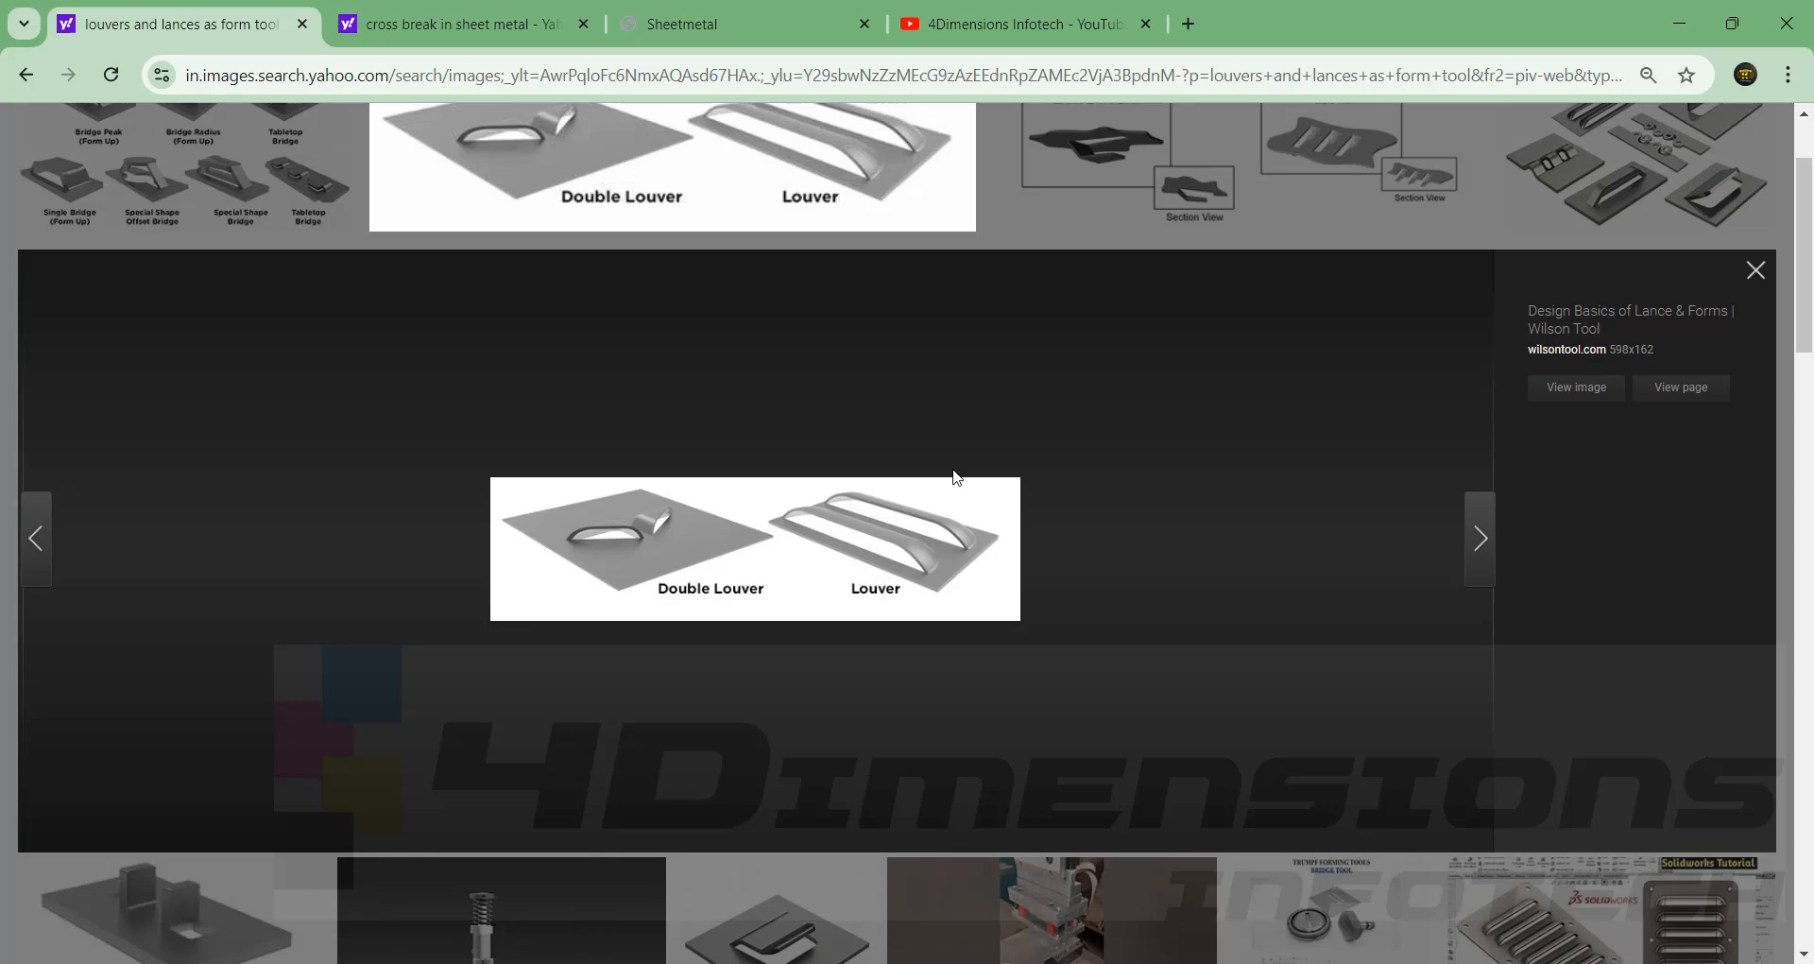
{"action": "scroll", "coordinate": [820, 694], "scroll_direction": "down", "scroll_amount": 4}
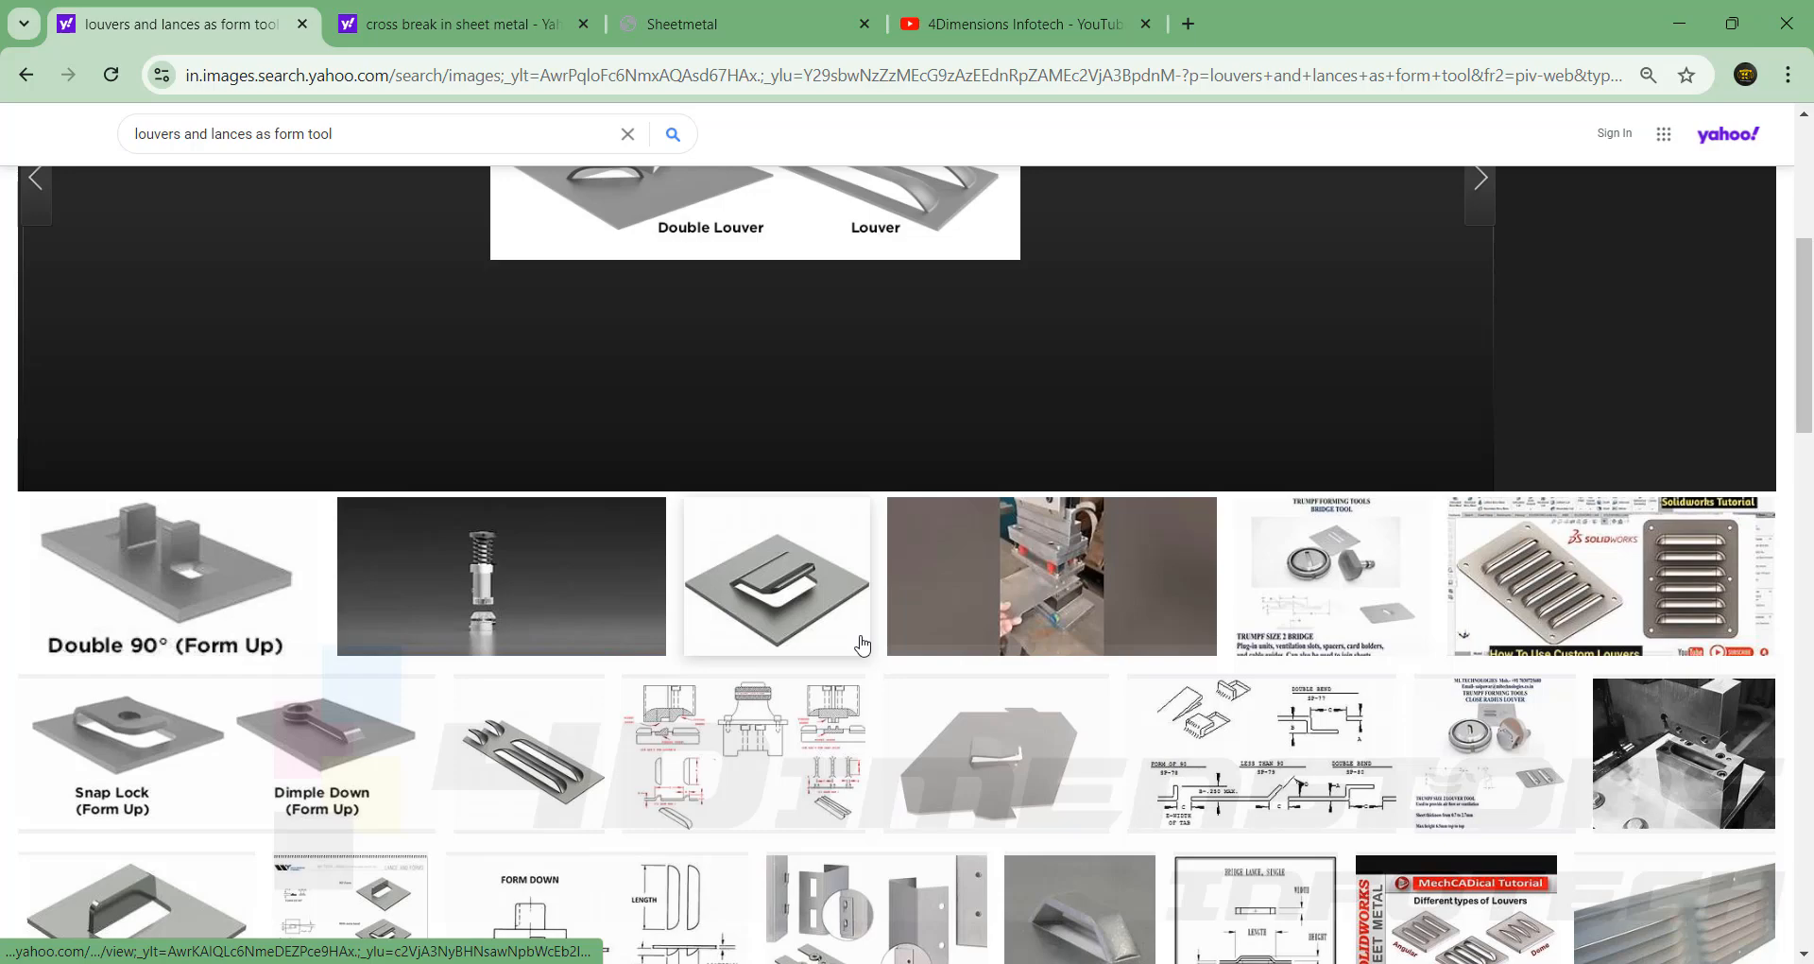
{"action": "scroll", "coordinate": [861, 643], "scroll_direction": "down", "scroll_amount": 3}
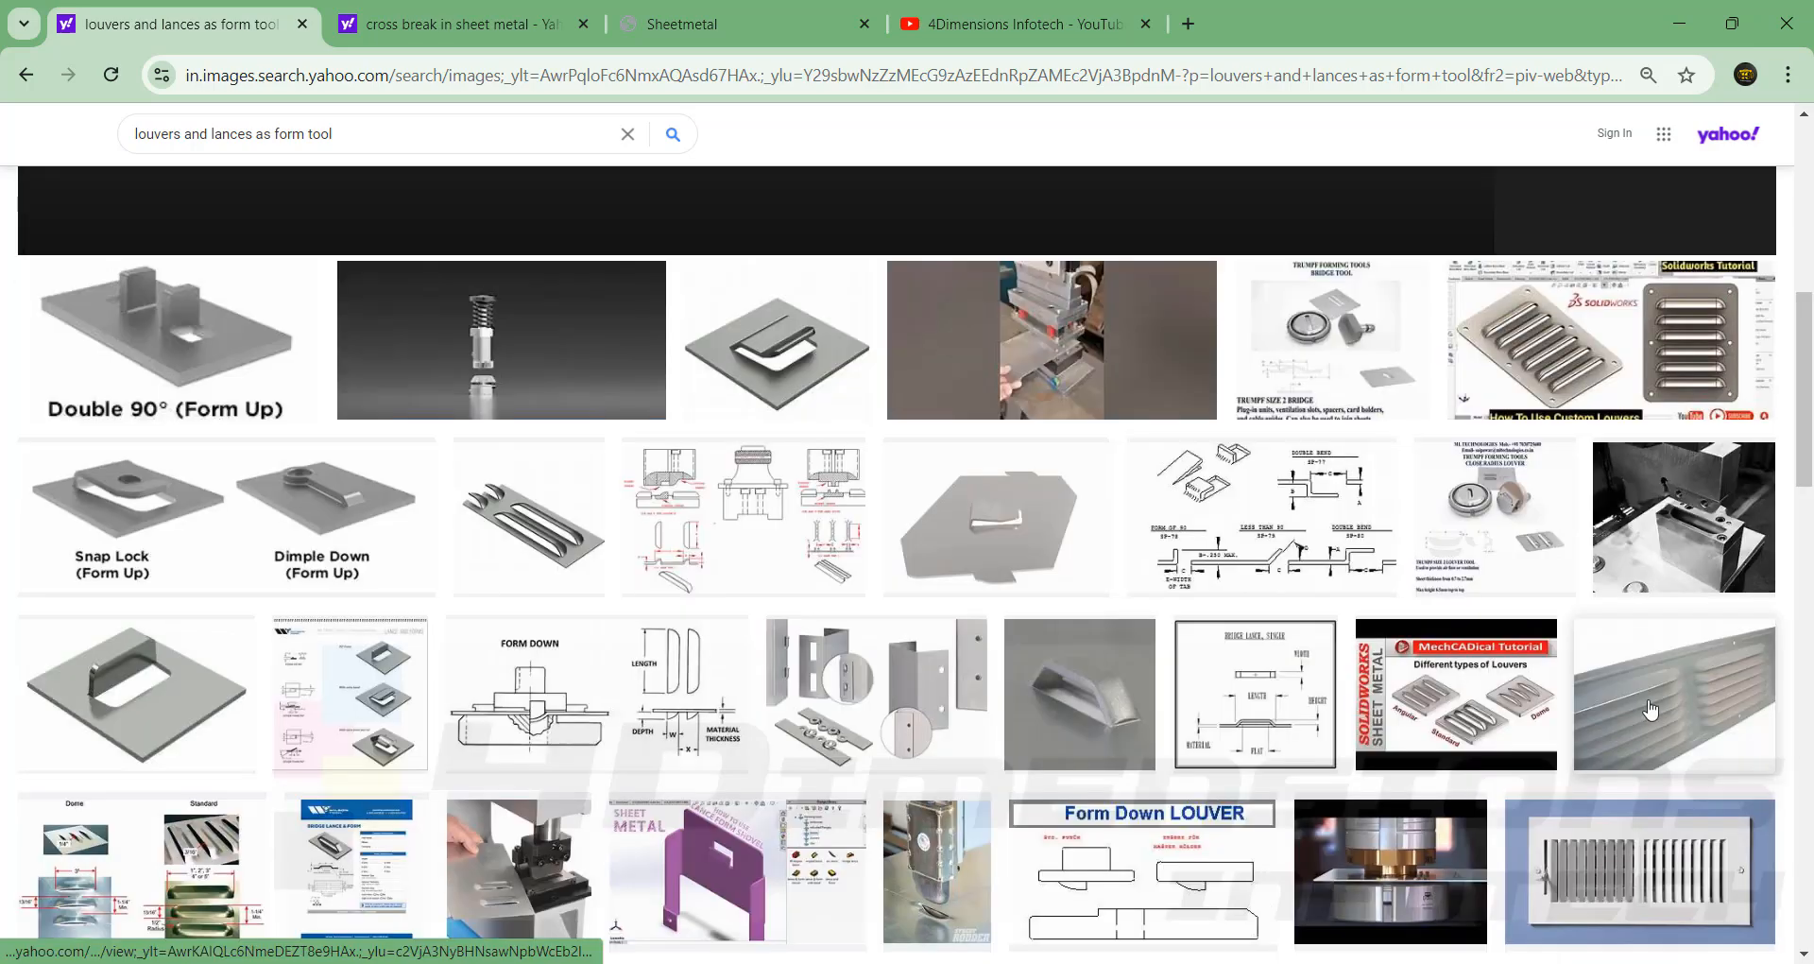
{"action": "left_click", "coordinate": [1648, 697]}
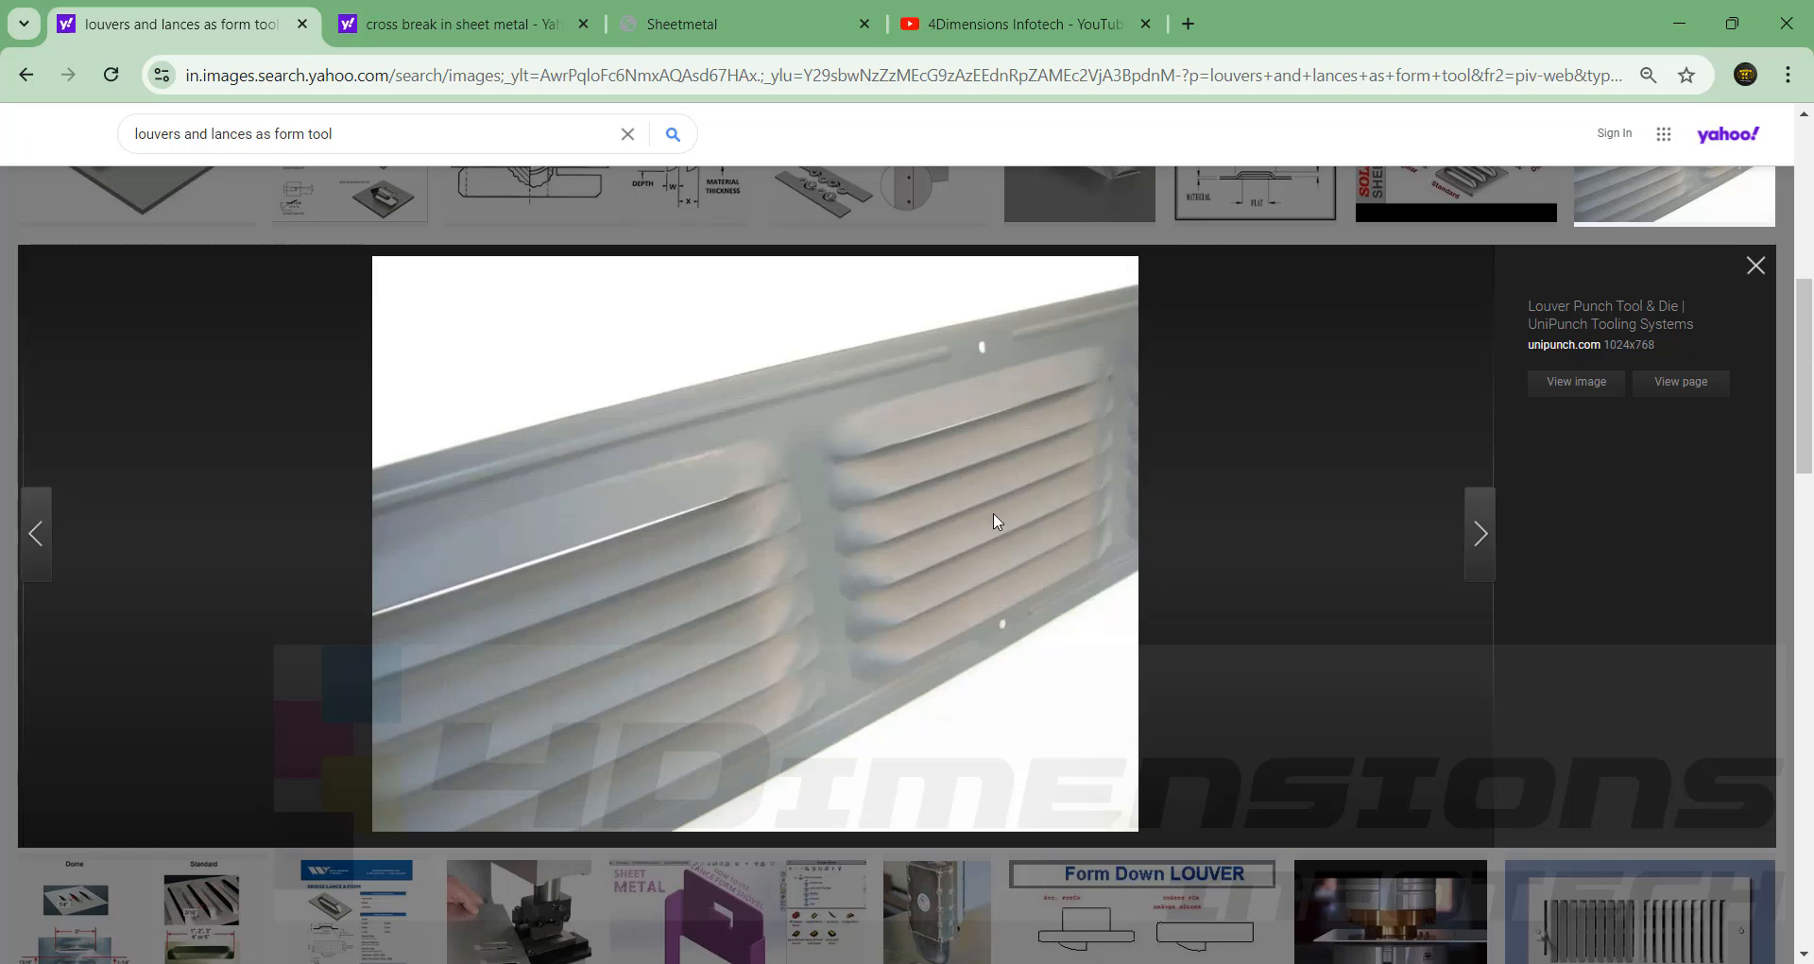
{"action": "scroll", "coordinate": [1056, 515], "scroll_direction": "up", "scroll_amount": 7}
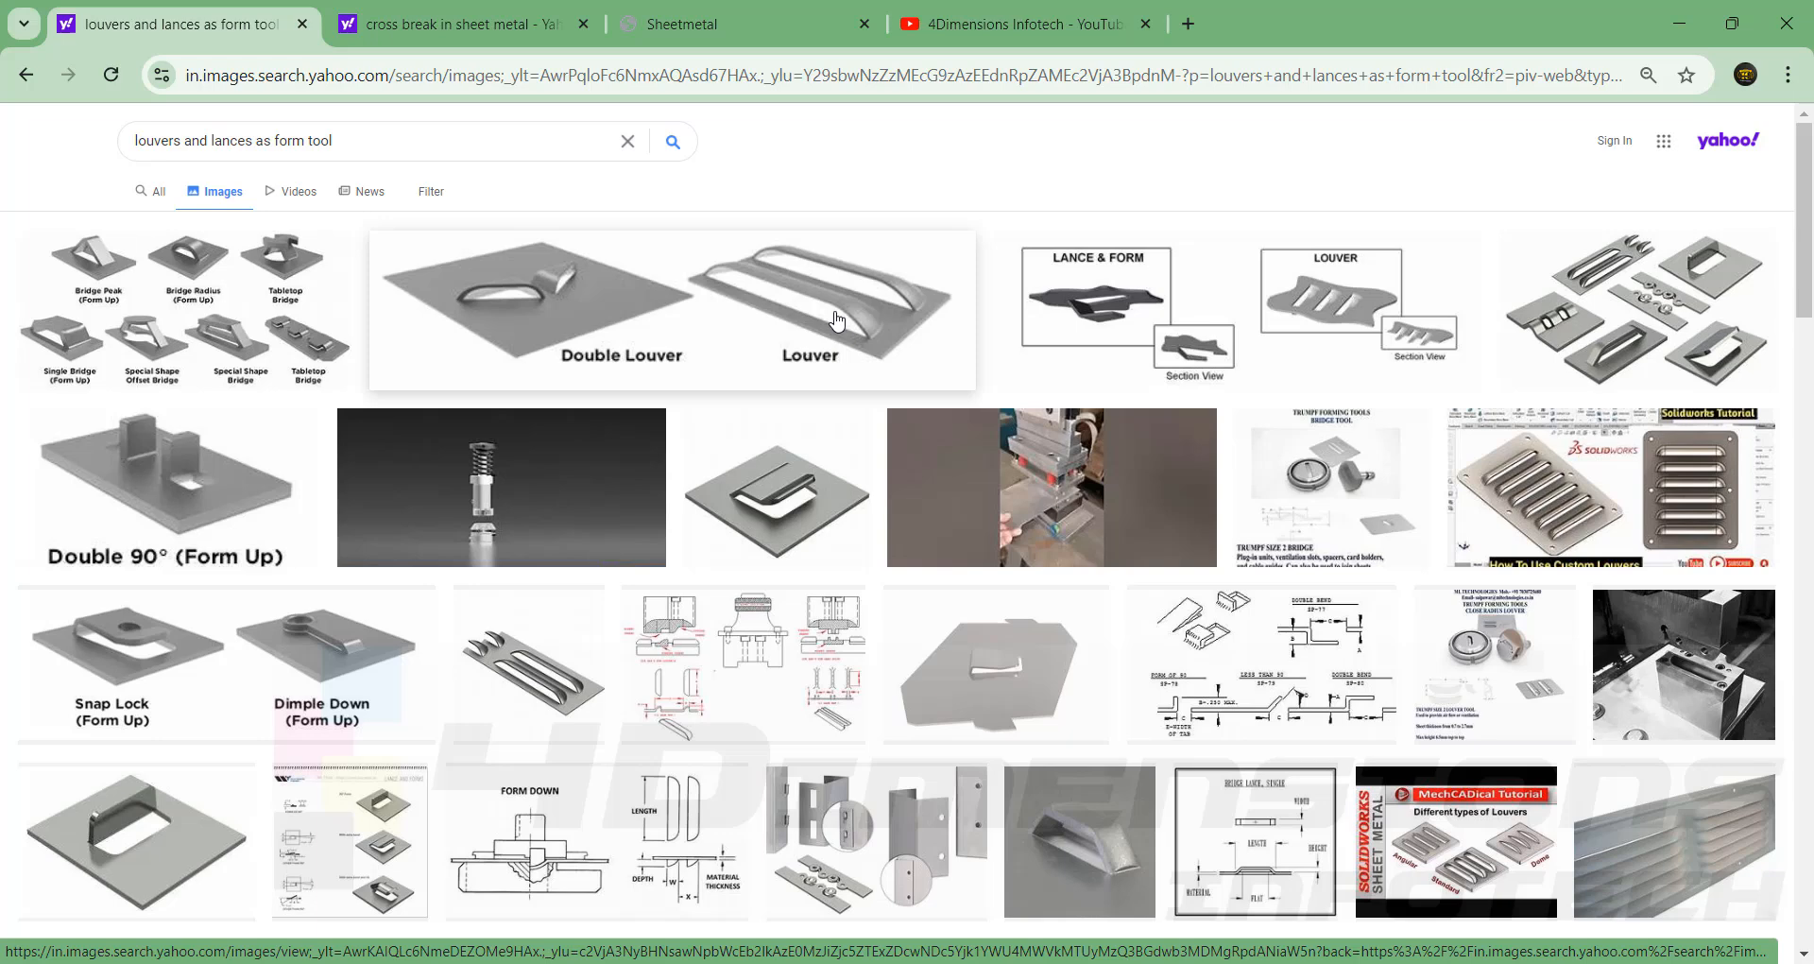
{"action": "left_click", "coordinate": [1216, 670]}
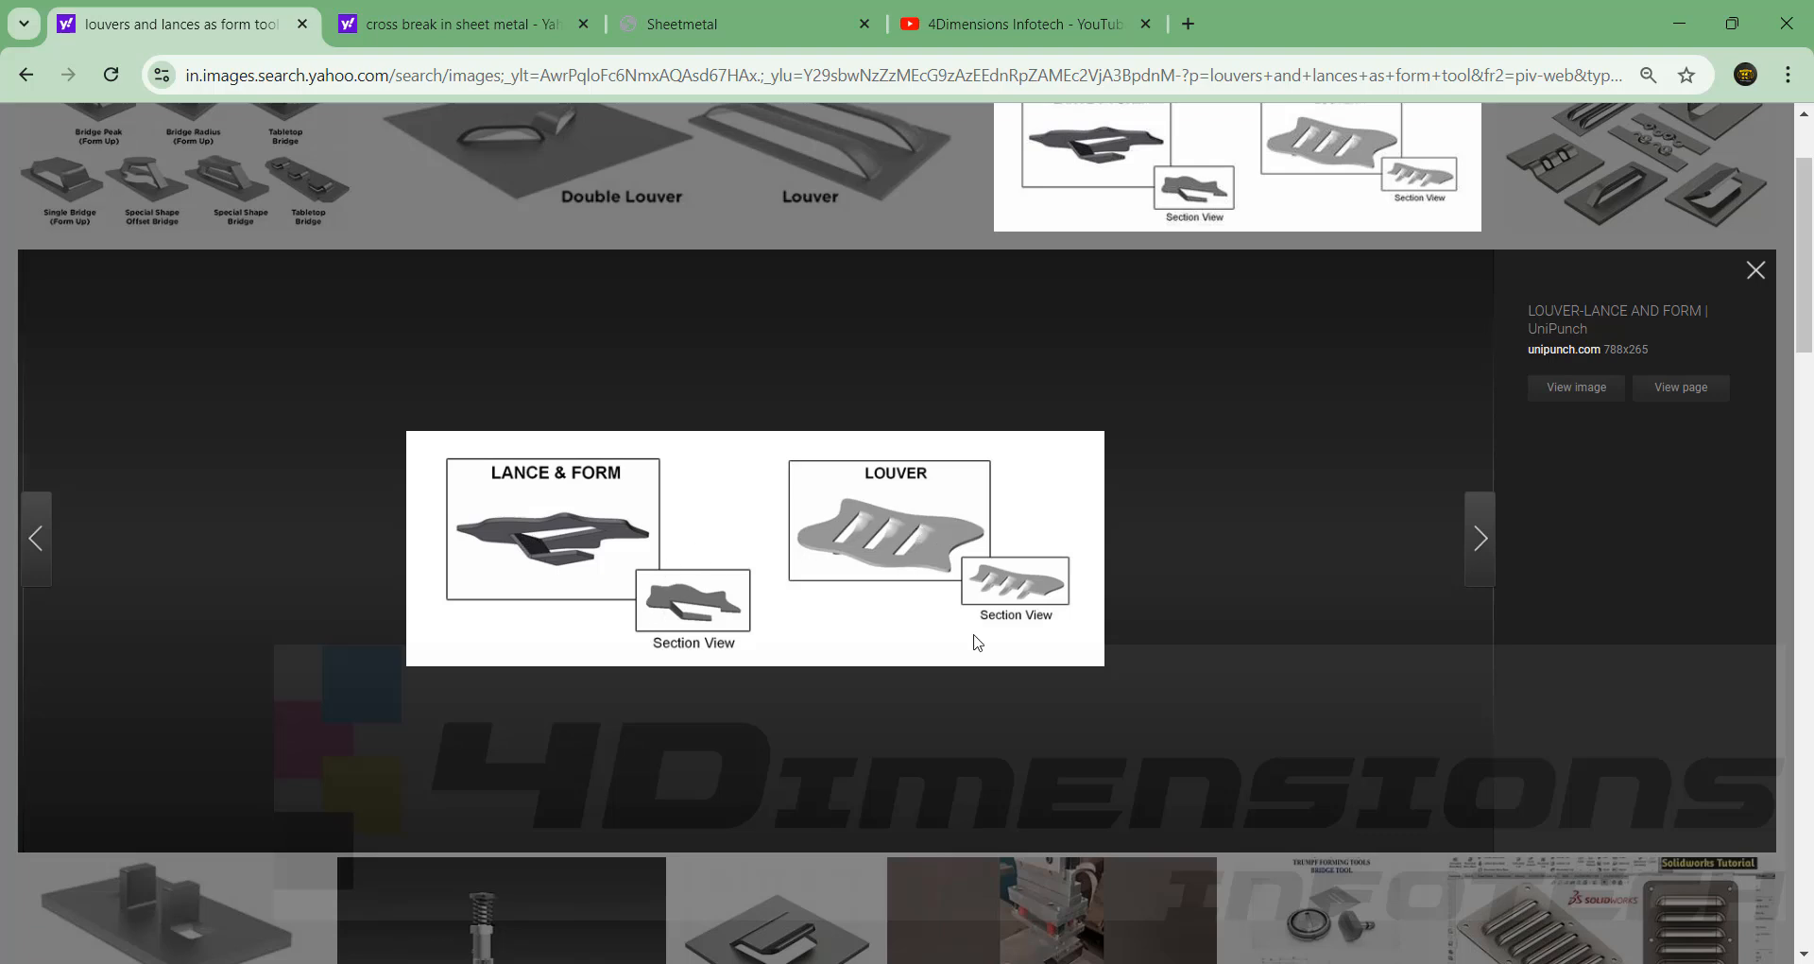
{"action": "scroll", "coordinate": [978, 642], "scroll_direction": "up", "scroll_amount": 3}
{"action": "left_click", "coordinate": [333, 335]}
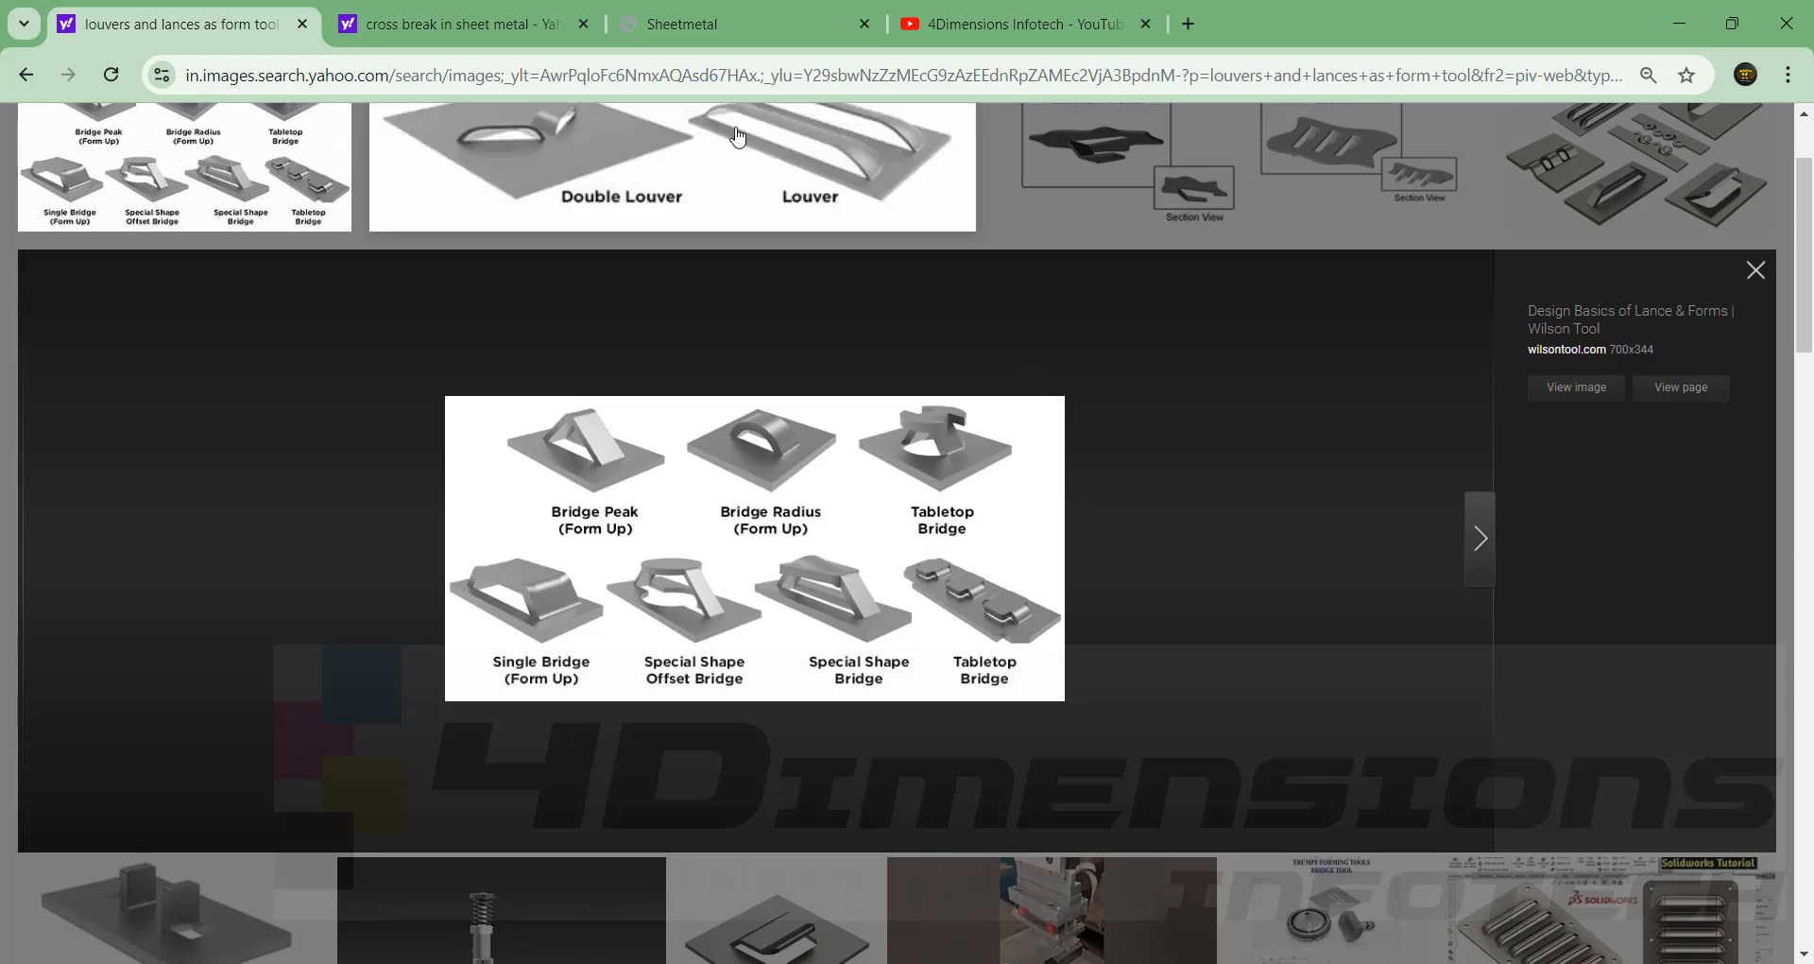
Return to the new part in SOLIDWORKS and start a sketch on the Front Plane.
{"action": "mouse_move", "coordinate": [1122, 961]}
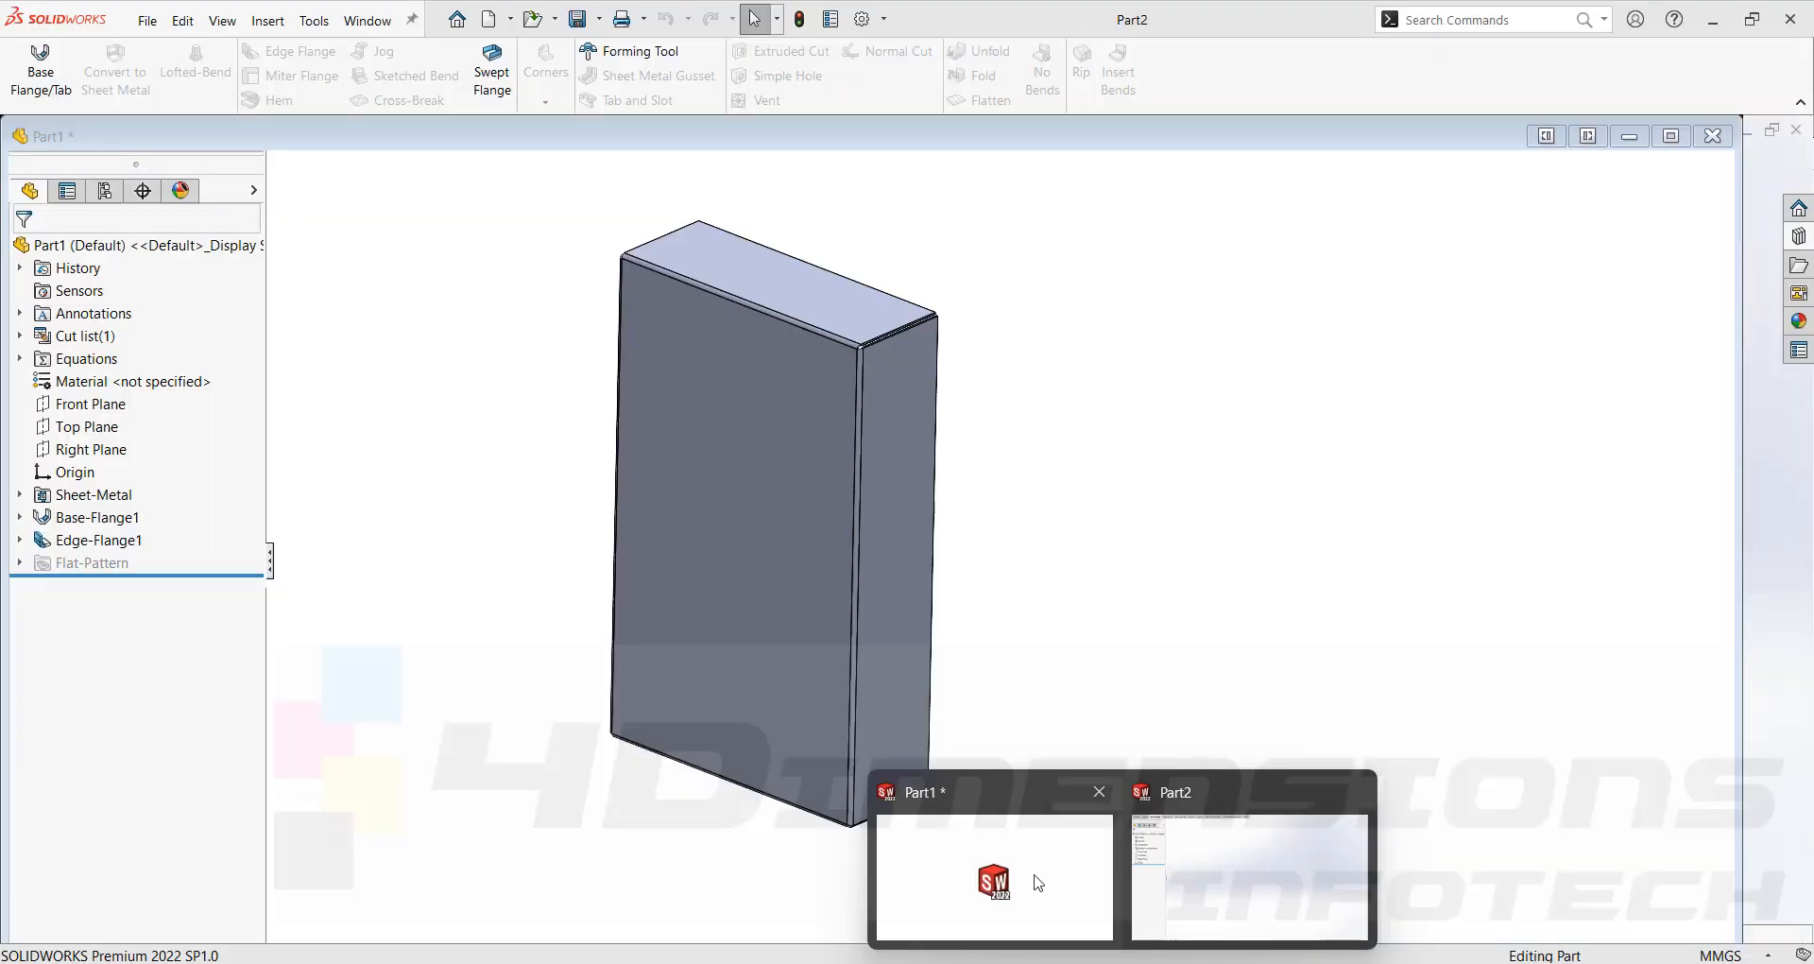
{"action": "left_click", "coordinate": [1036, 882]}
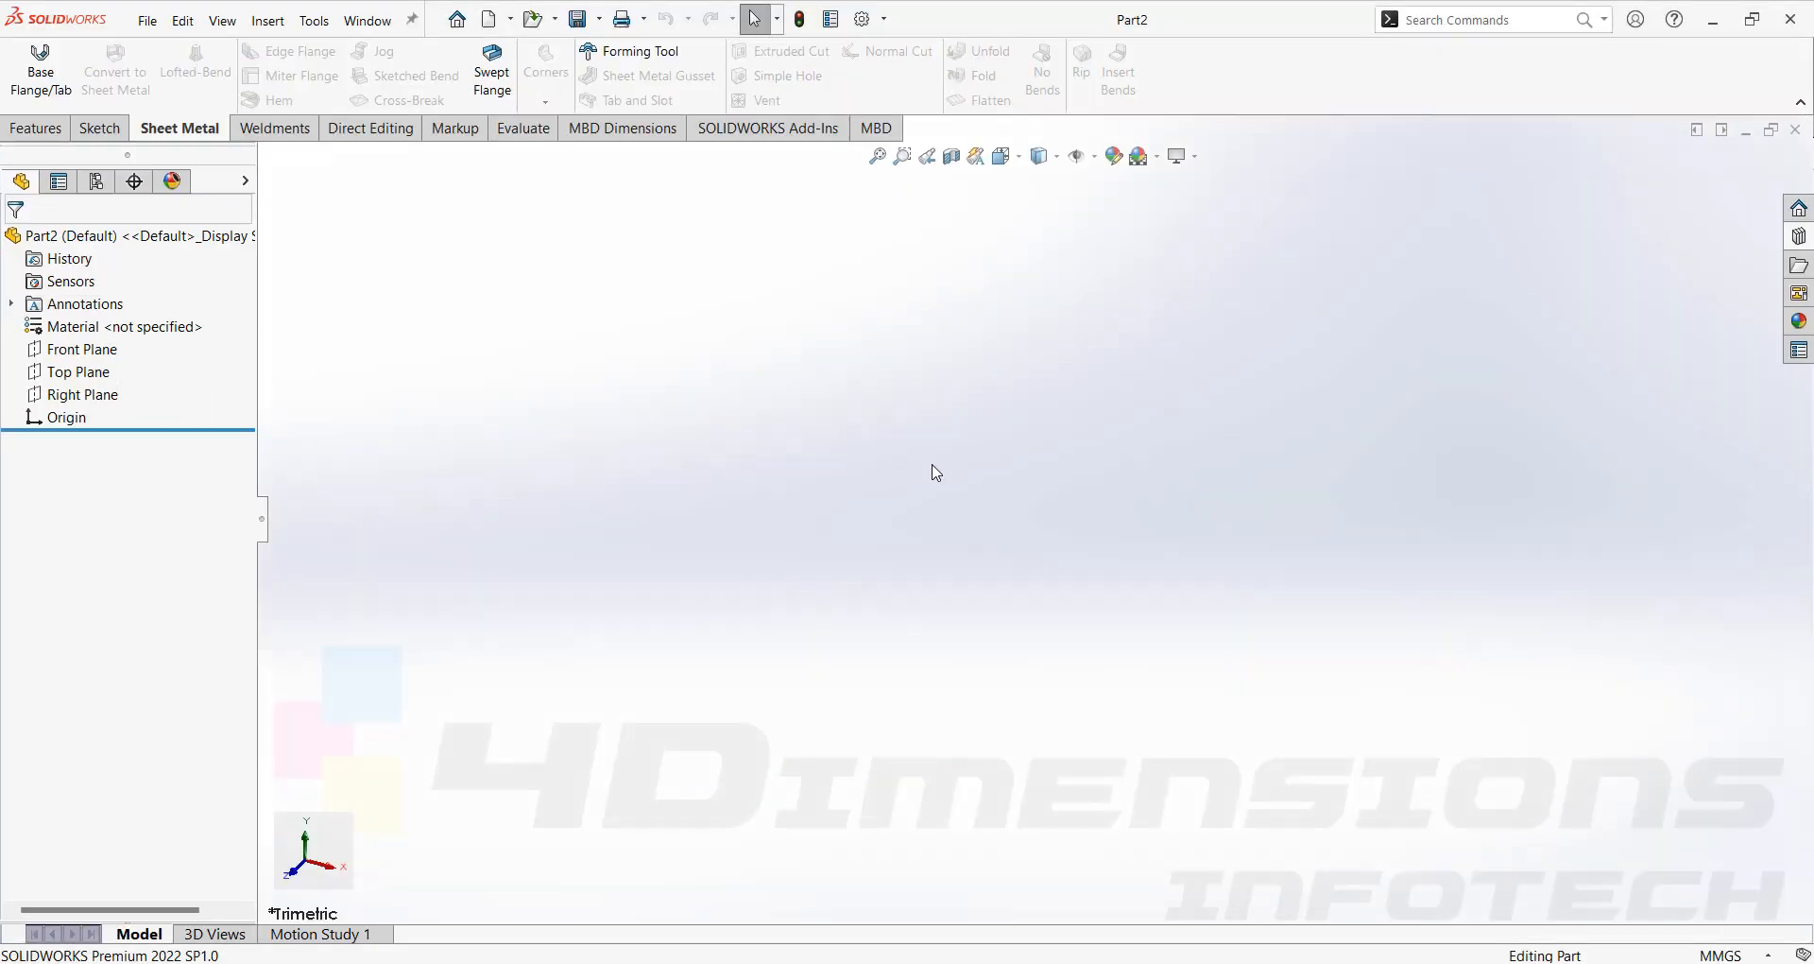
{"action": "left_click", "coordinate": [94, 355]}
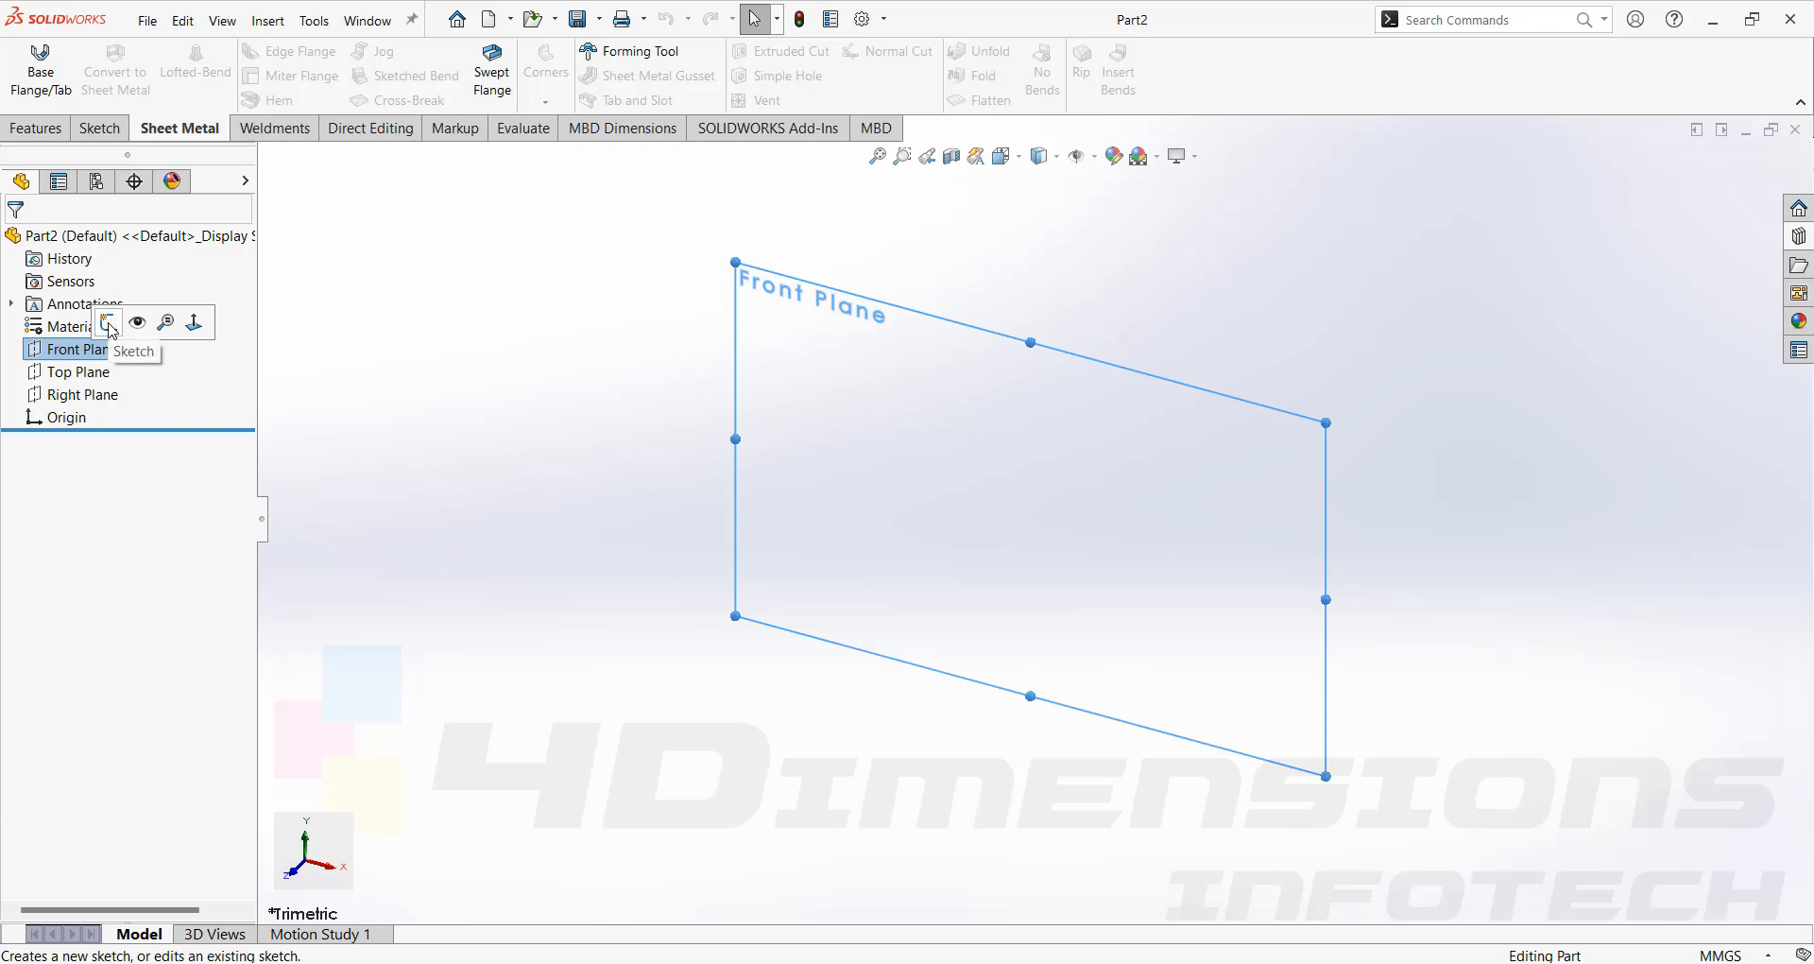
{"action": "left_click", "coordinate": [108, 325]}
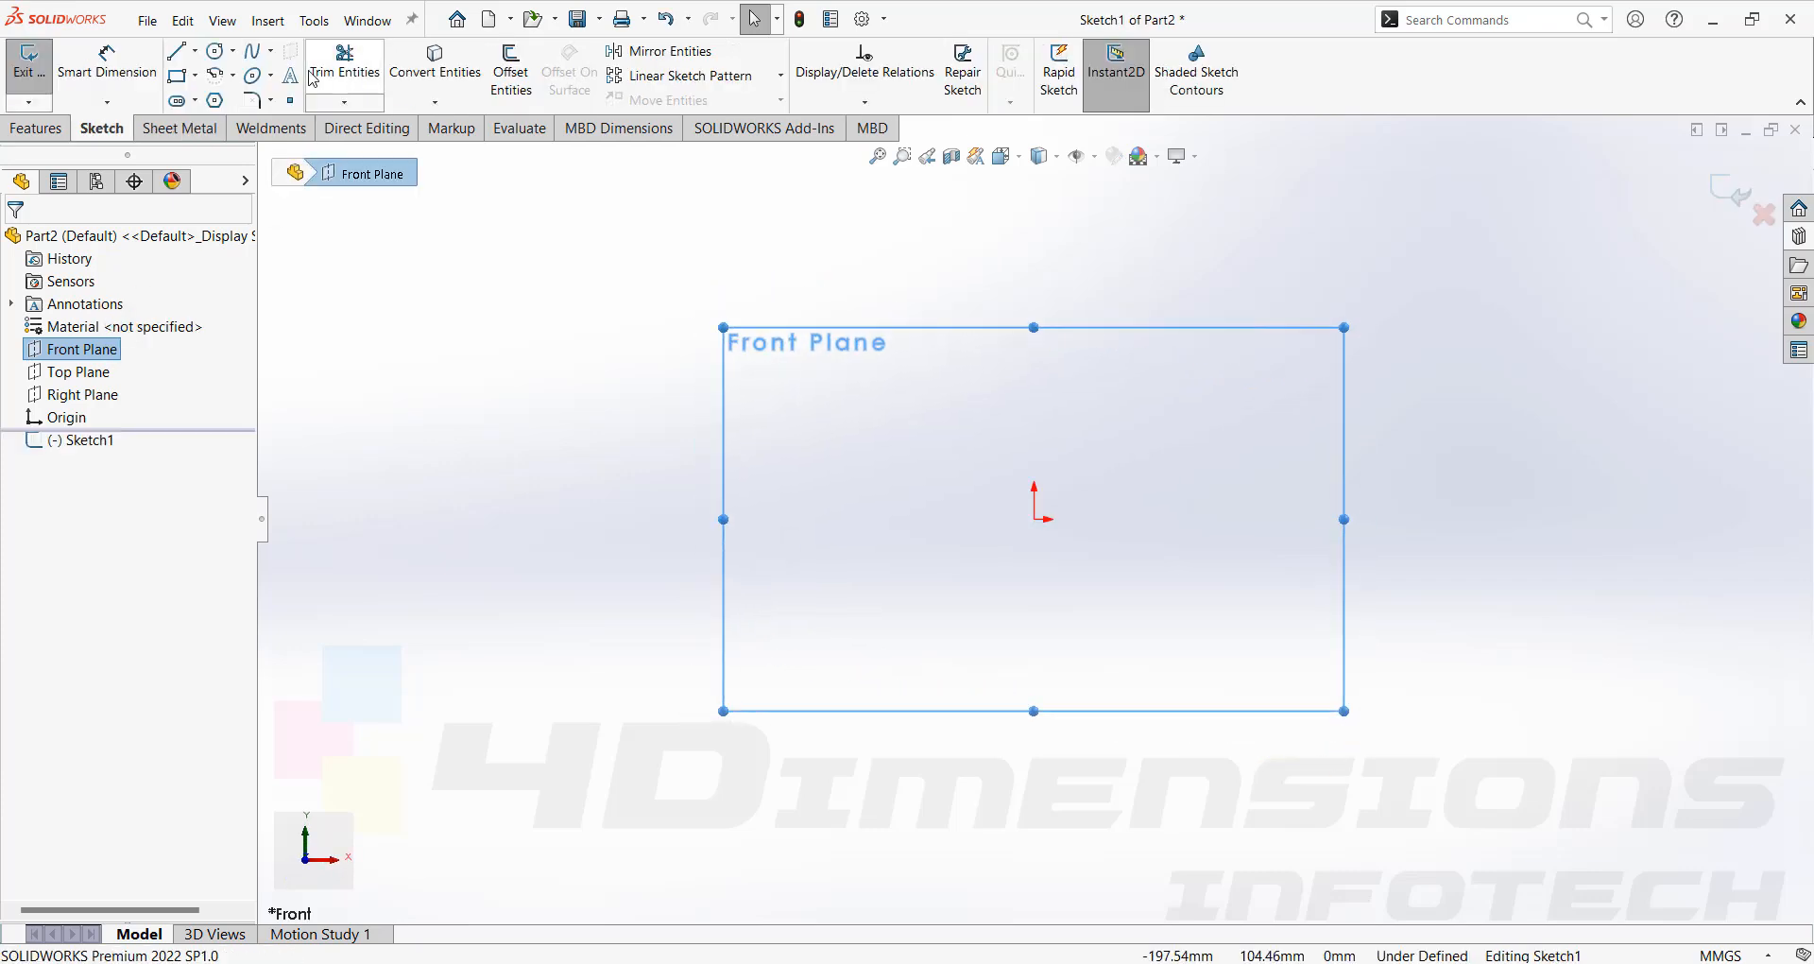
Draw a tall, narrow center rectangle centered on the origin.
{"action": "left_click", "coordinate": [197, 75]}
{"action": "mouse_move", "coordinate": [195, 53]}
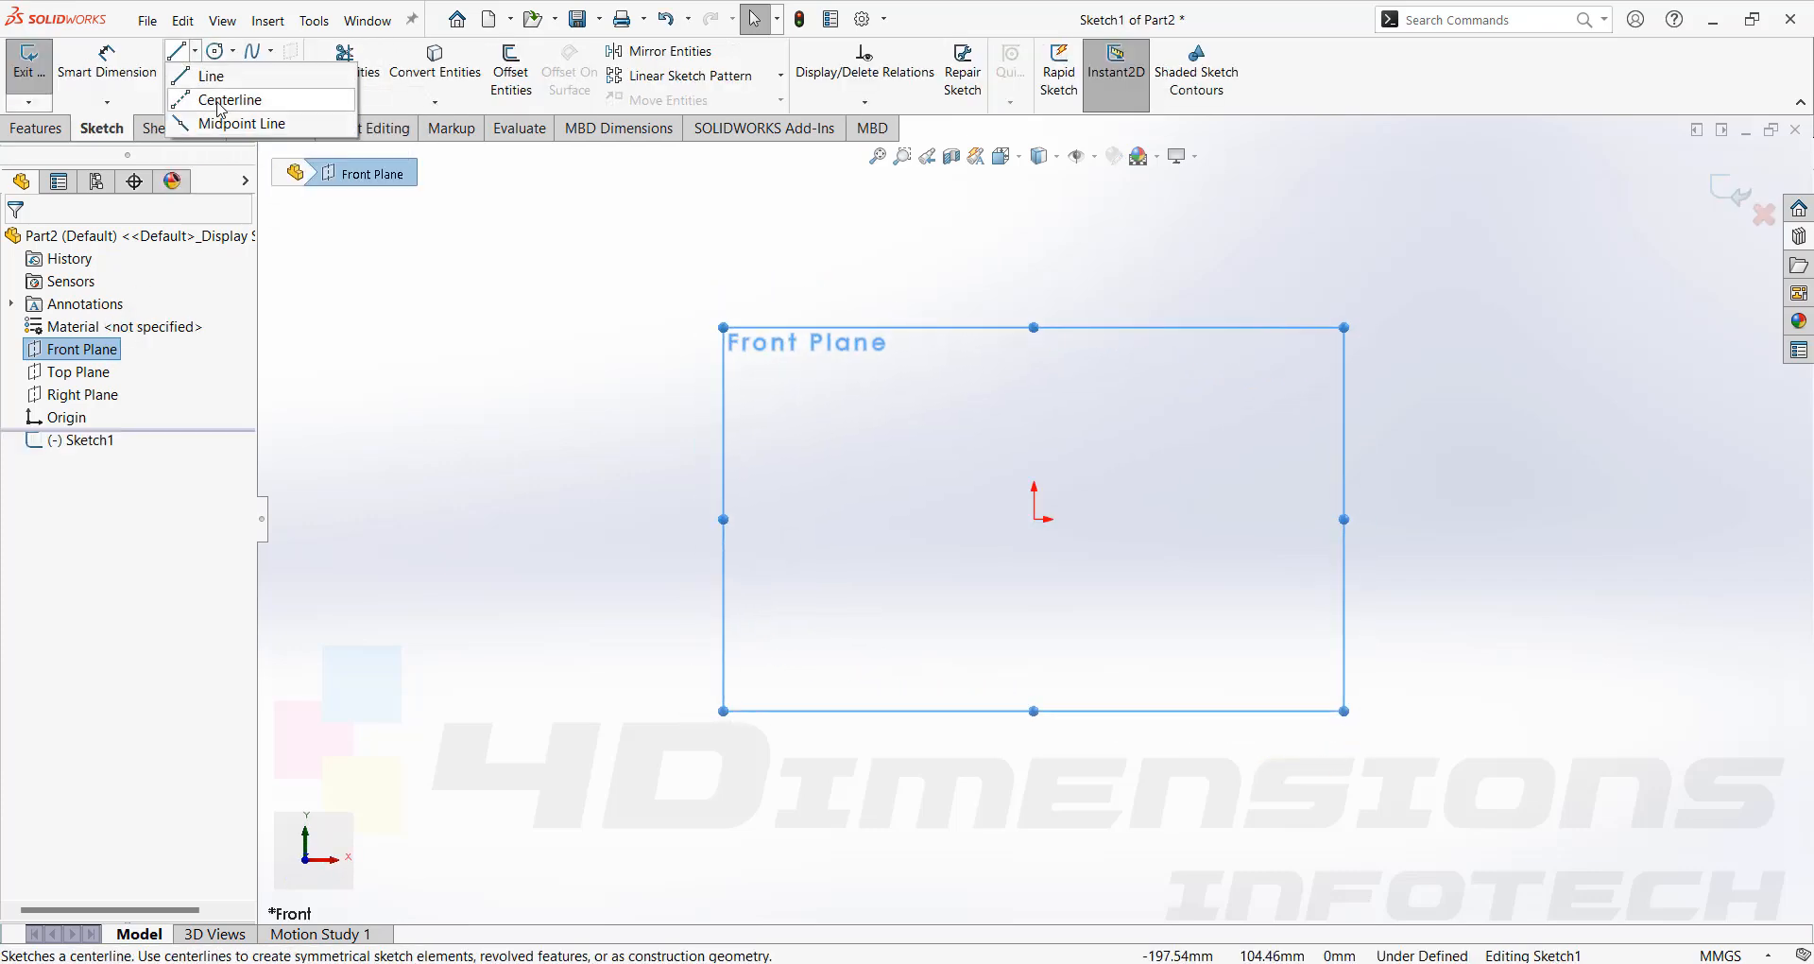
{"action": "left_click", "coordinate": [295, 293]}
{"action": "left_click", "coordinate": [176, 75]}
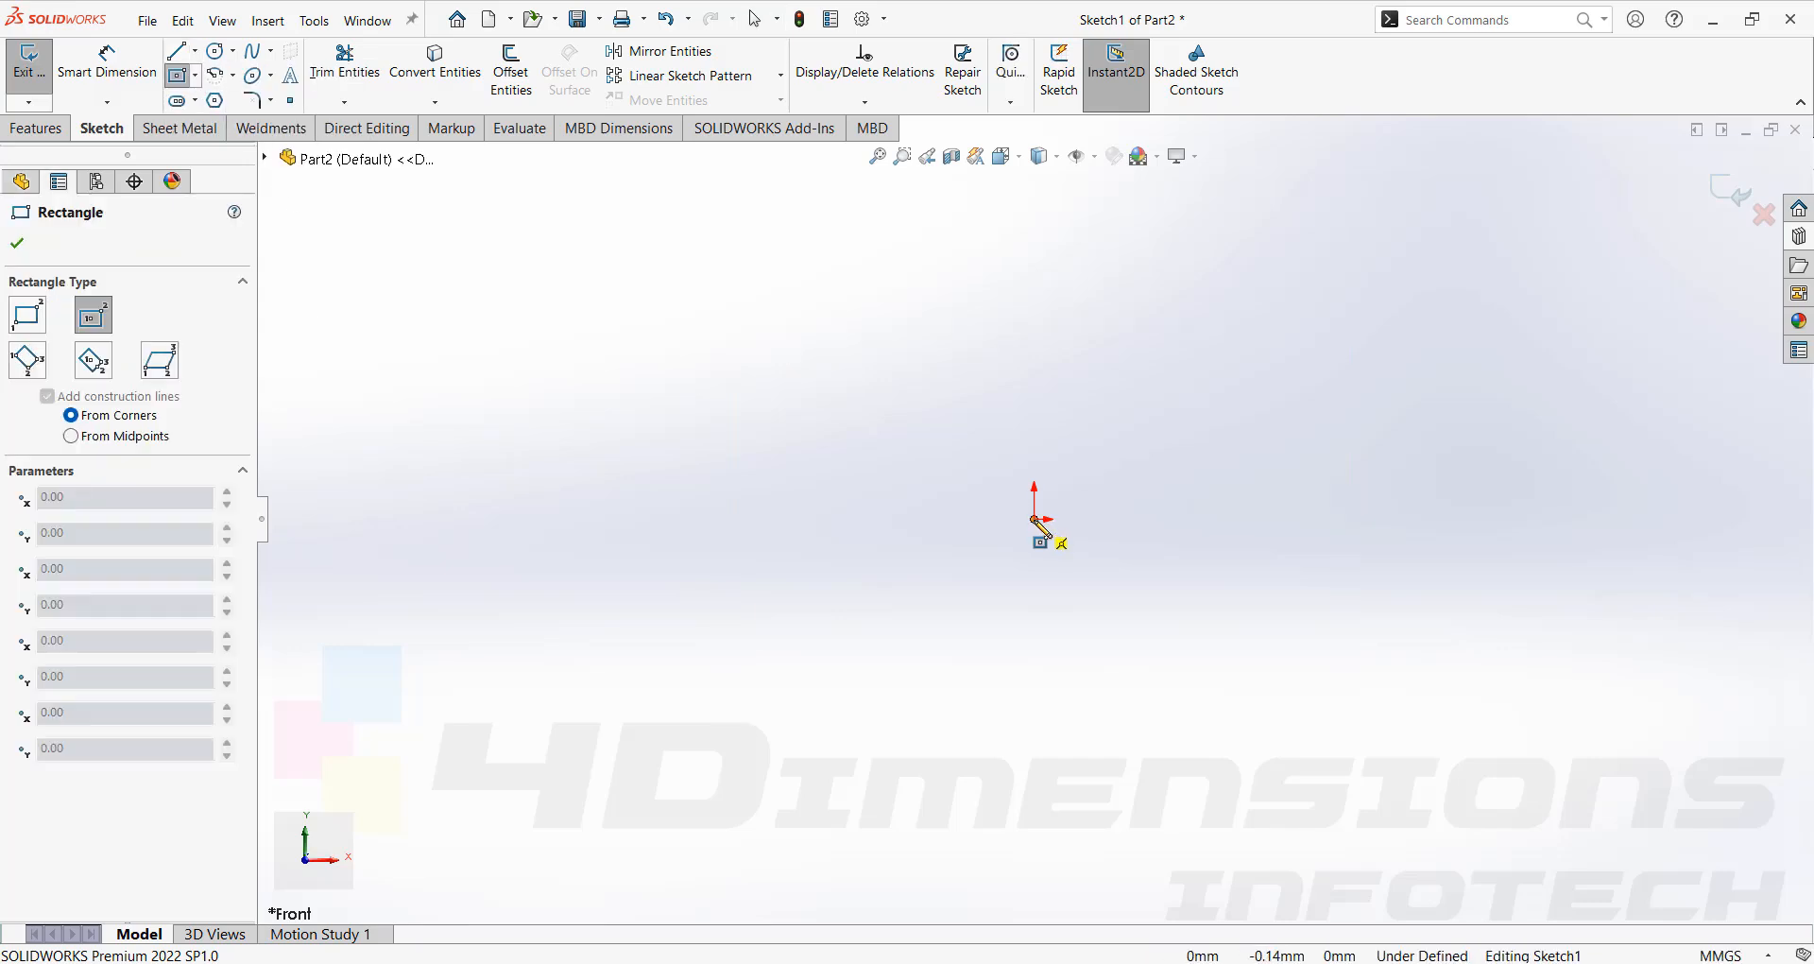
{"action": "left_click", "coordinate": [1034, 519]}
{"action": "left_click", "coordinate": [1056, 223]}
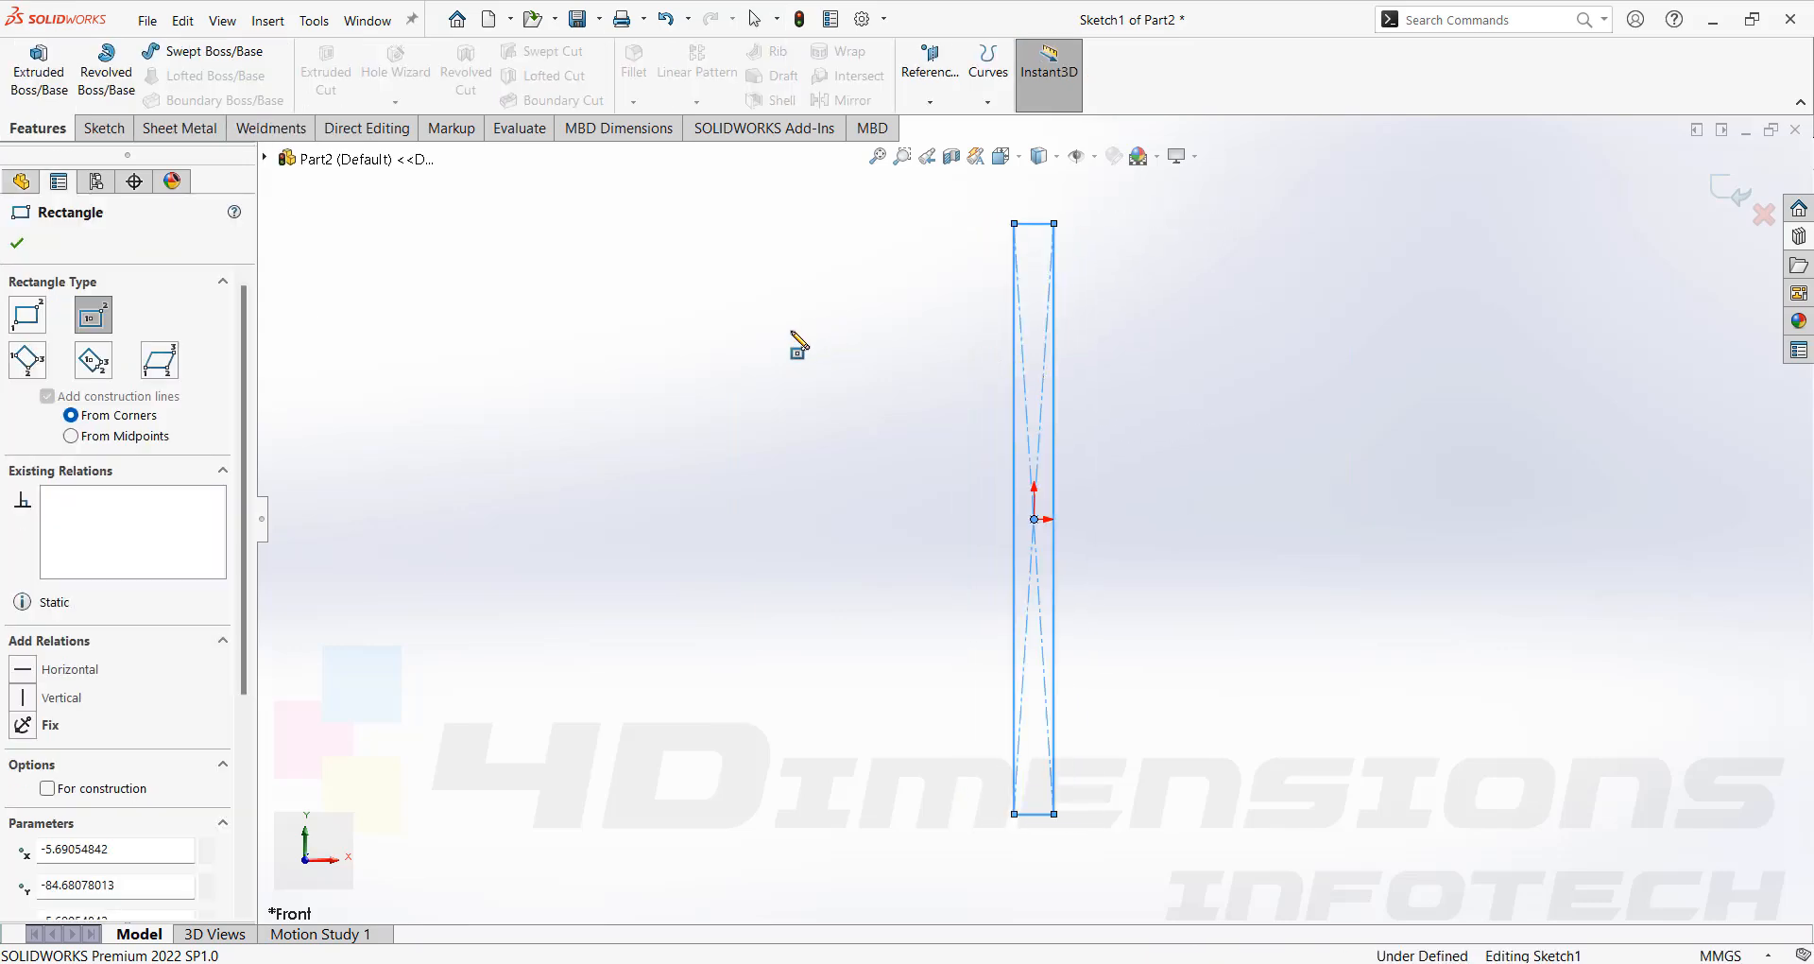
{"action": "key", "text": "Escape"}
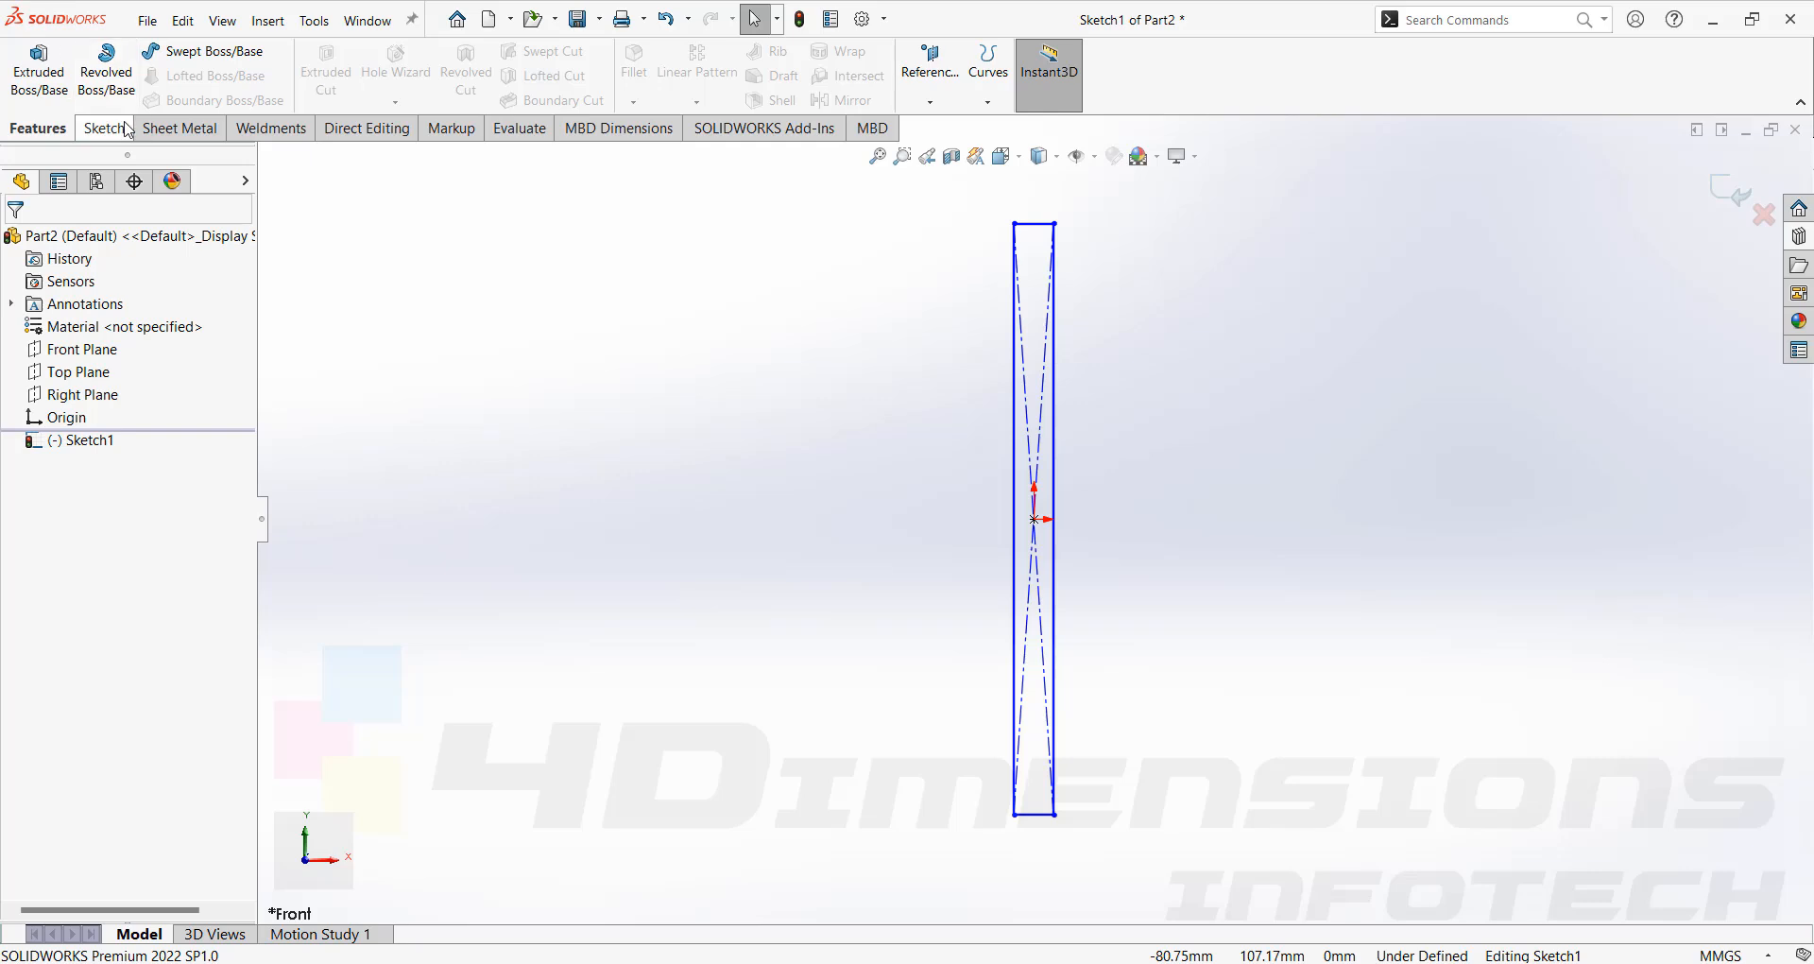
Dimension the rectangle's height to 200 mm and its width to 10 mm.
{"action": "left_click", "coordinate": [123, 127]}
{"action": "left_click", "coordinate": [106, 62]}
{"action": "left_click", "coordinate": [1014, 458]}
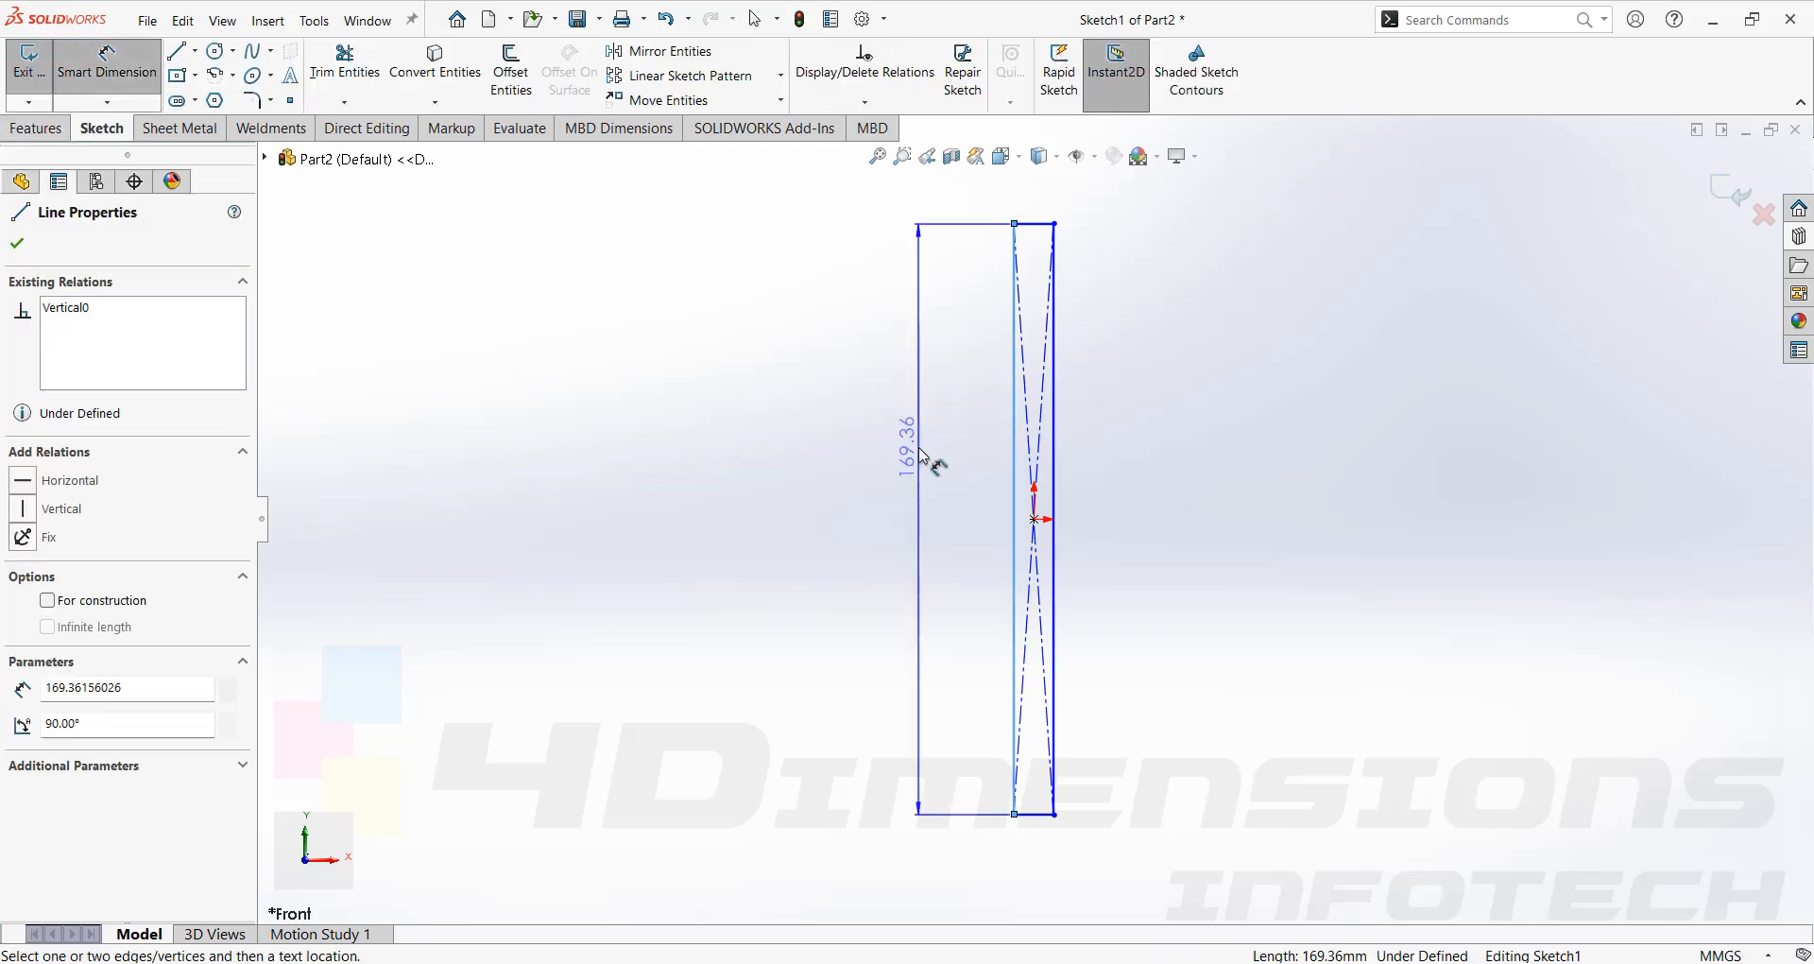
{"action": "left_click", "coordinate": [925, 342]}
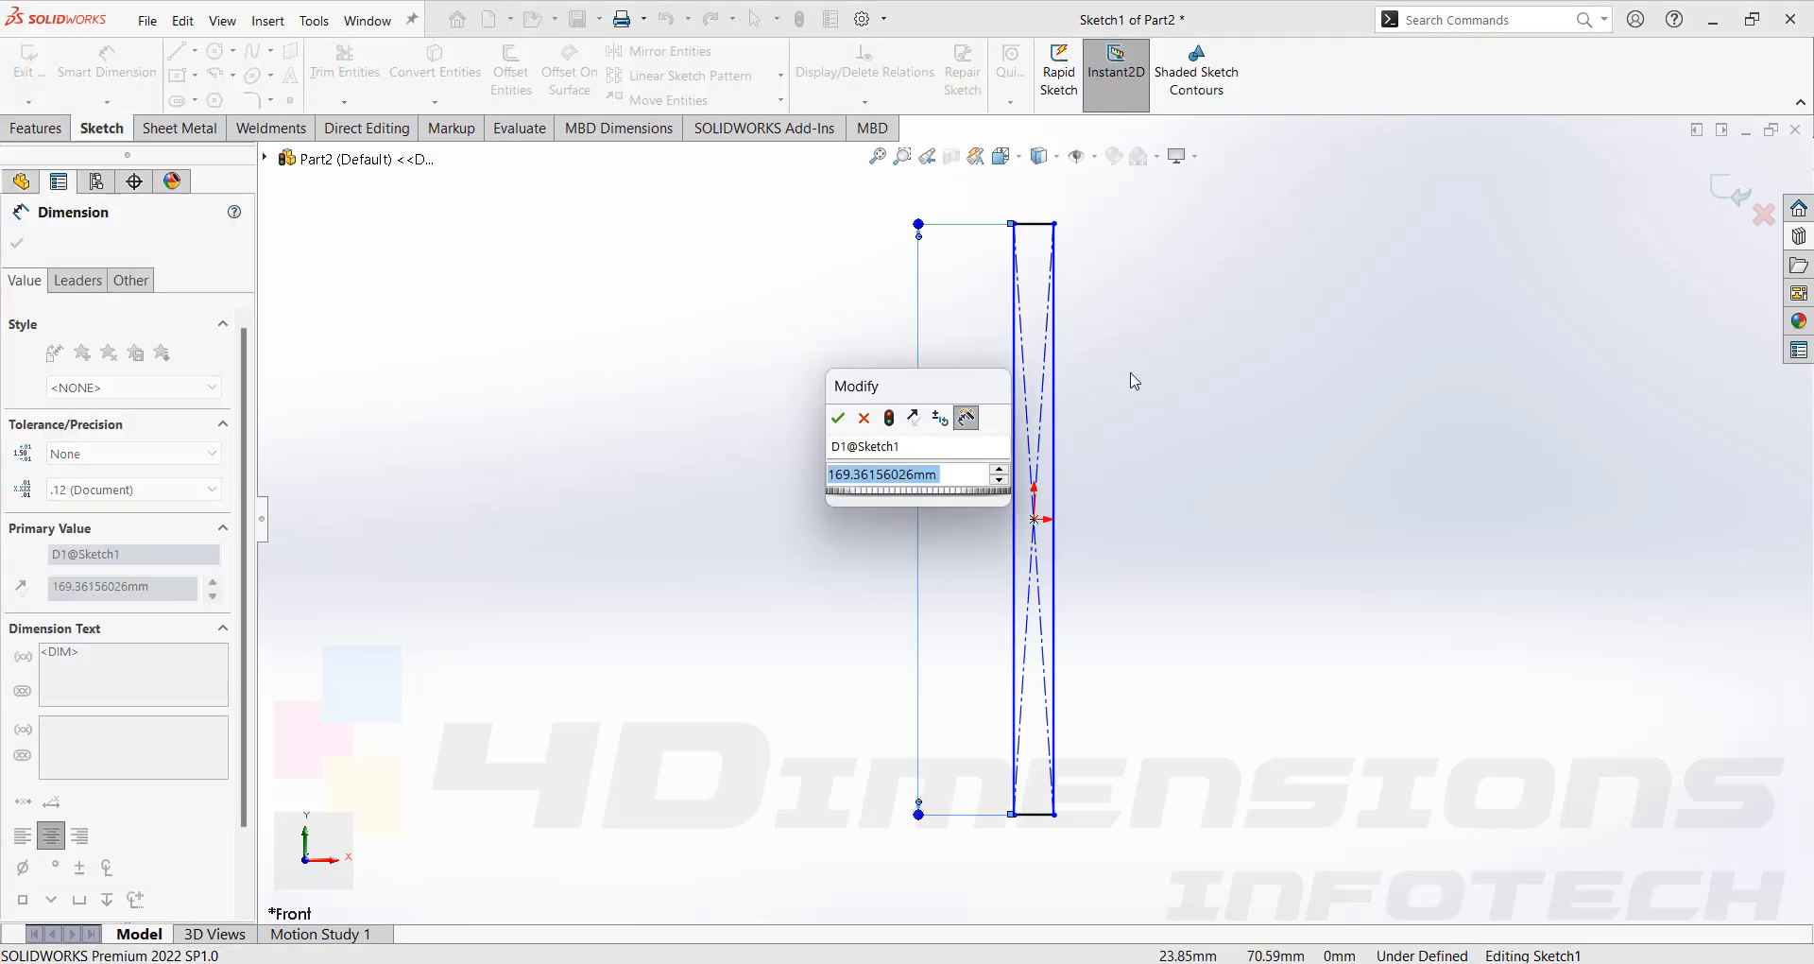
{"action": "type", "text": "200"}
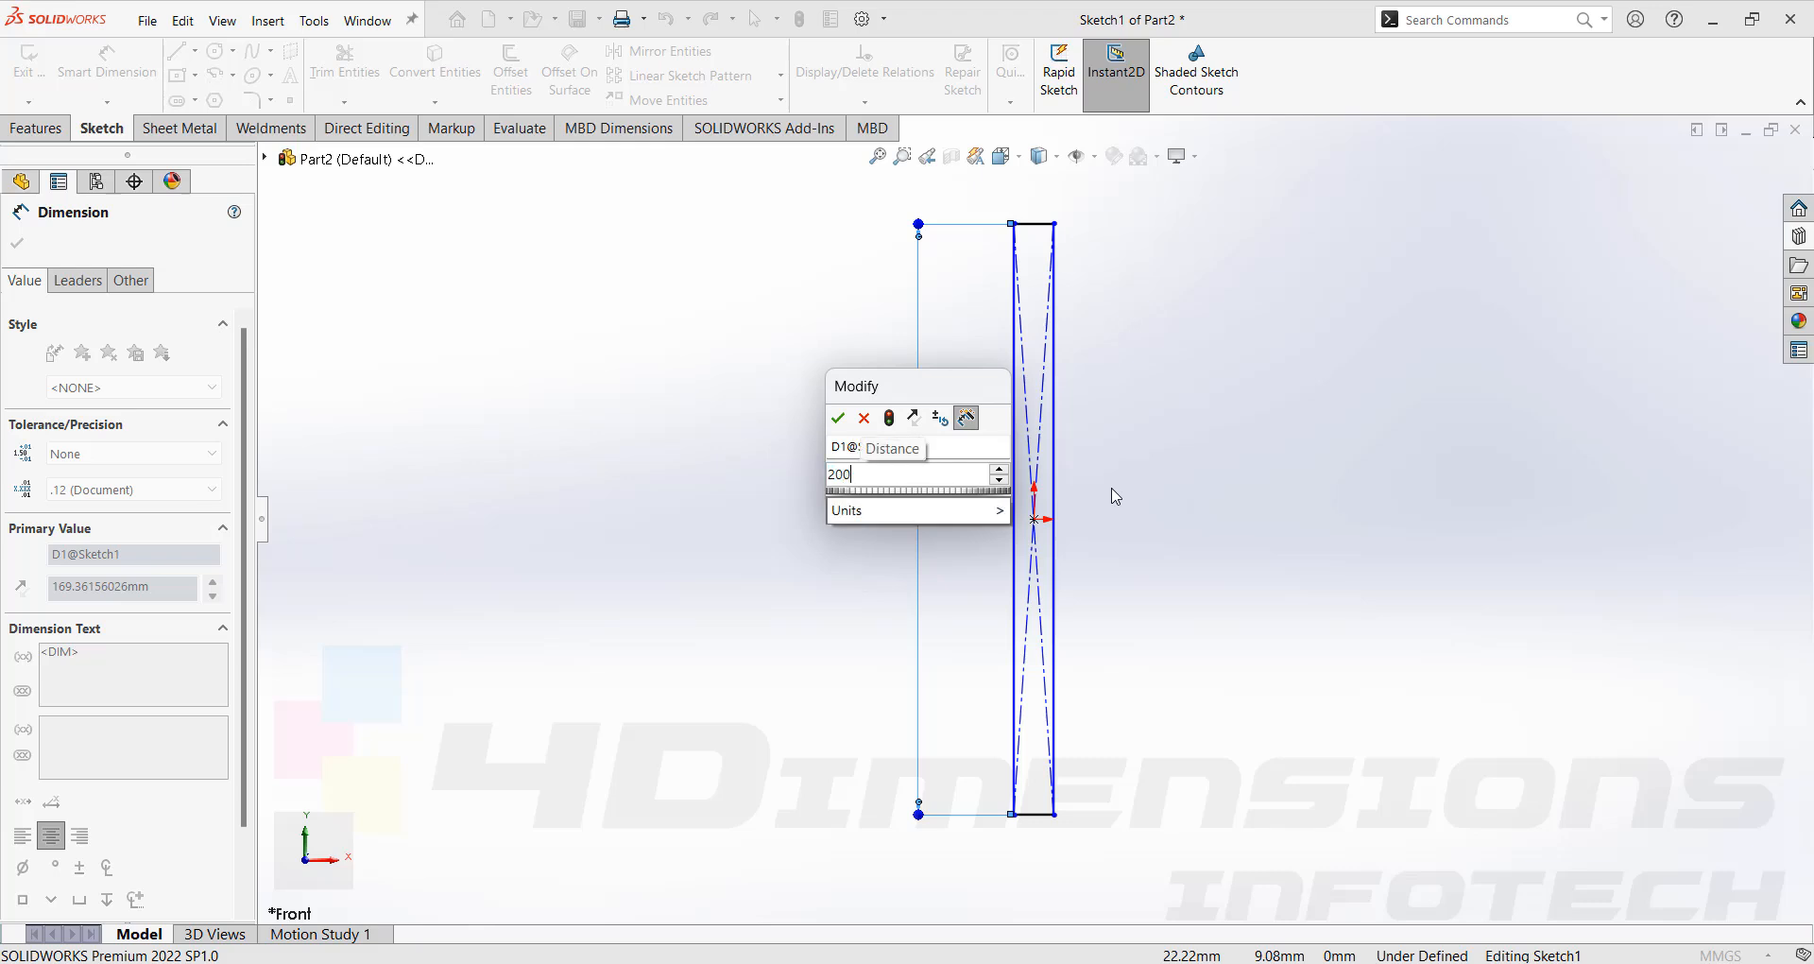
{"action": "key", "text": "Return"}
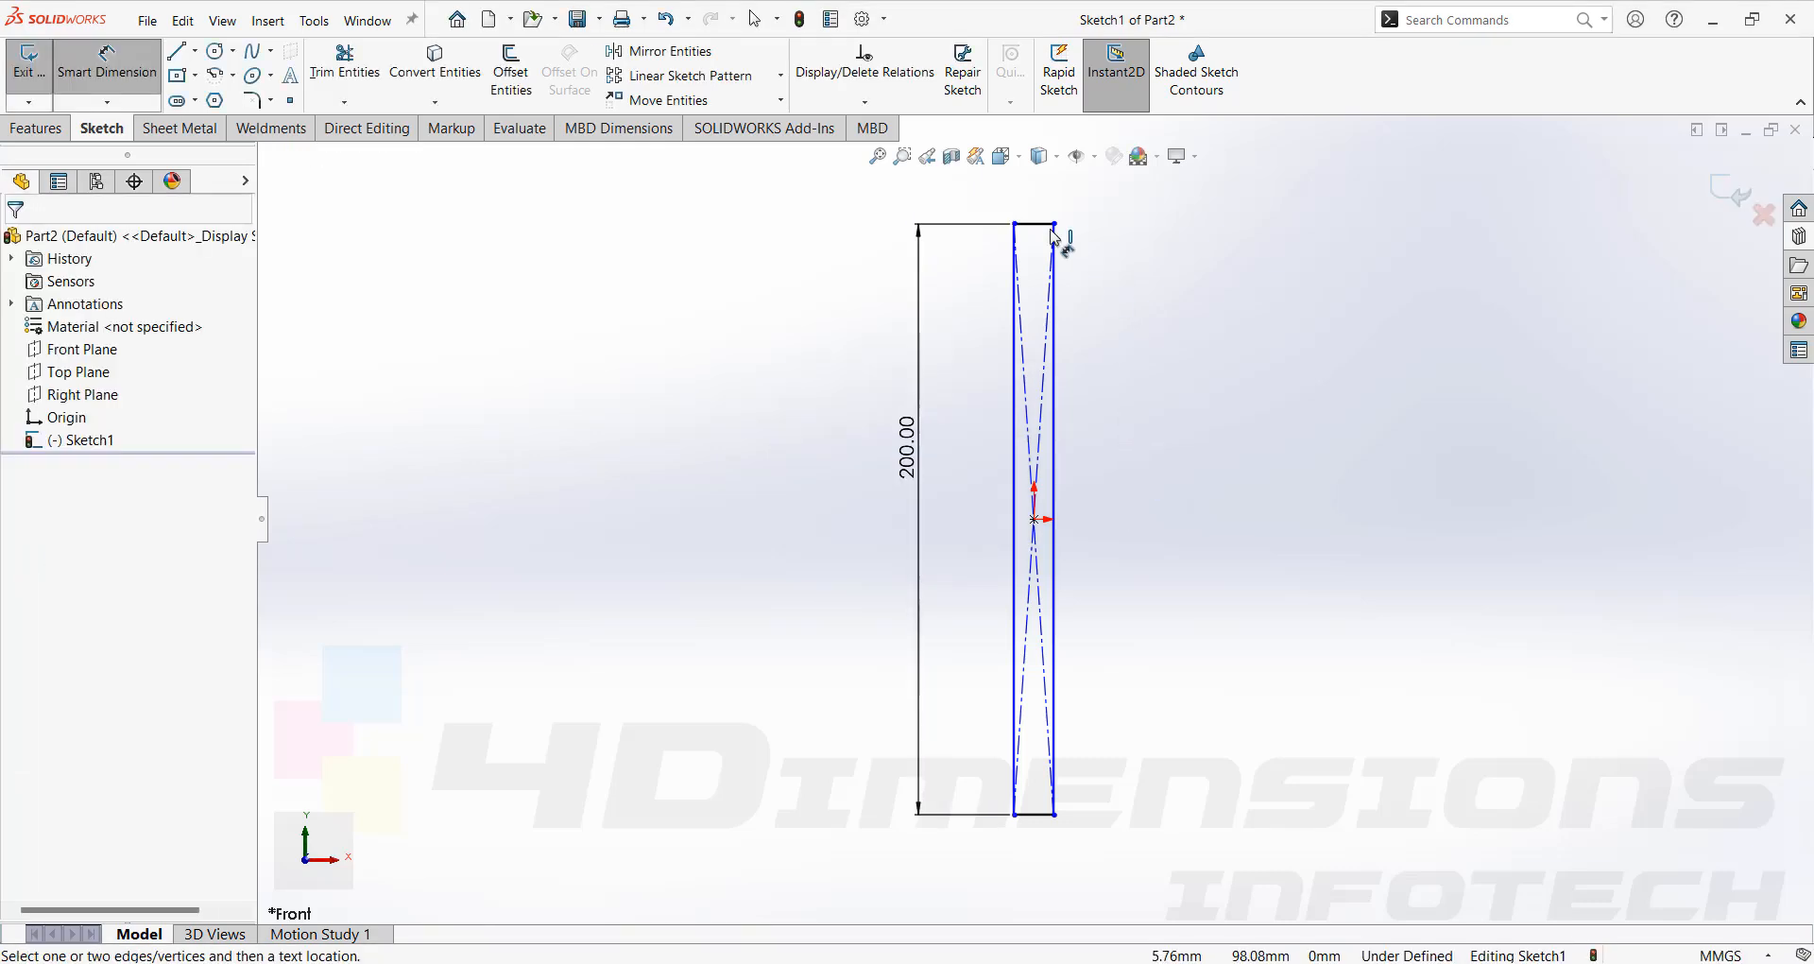
{"action": "left_click", "coordinate": [1037, 224]}
{"action": "left_click", "coordinate": [1042, 207]}
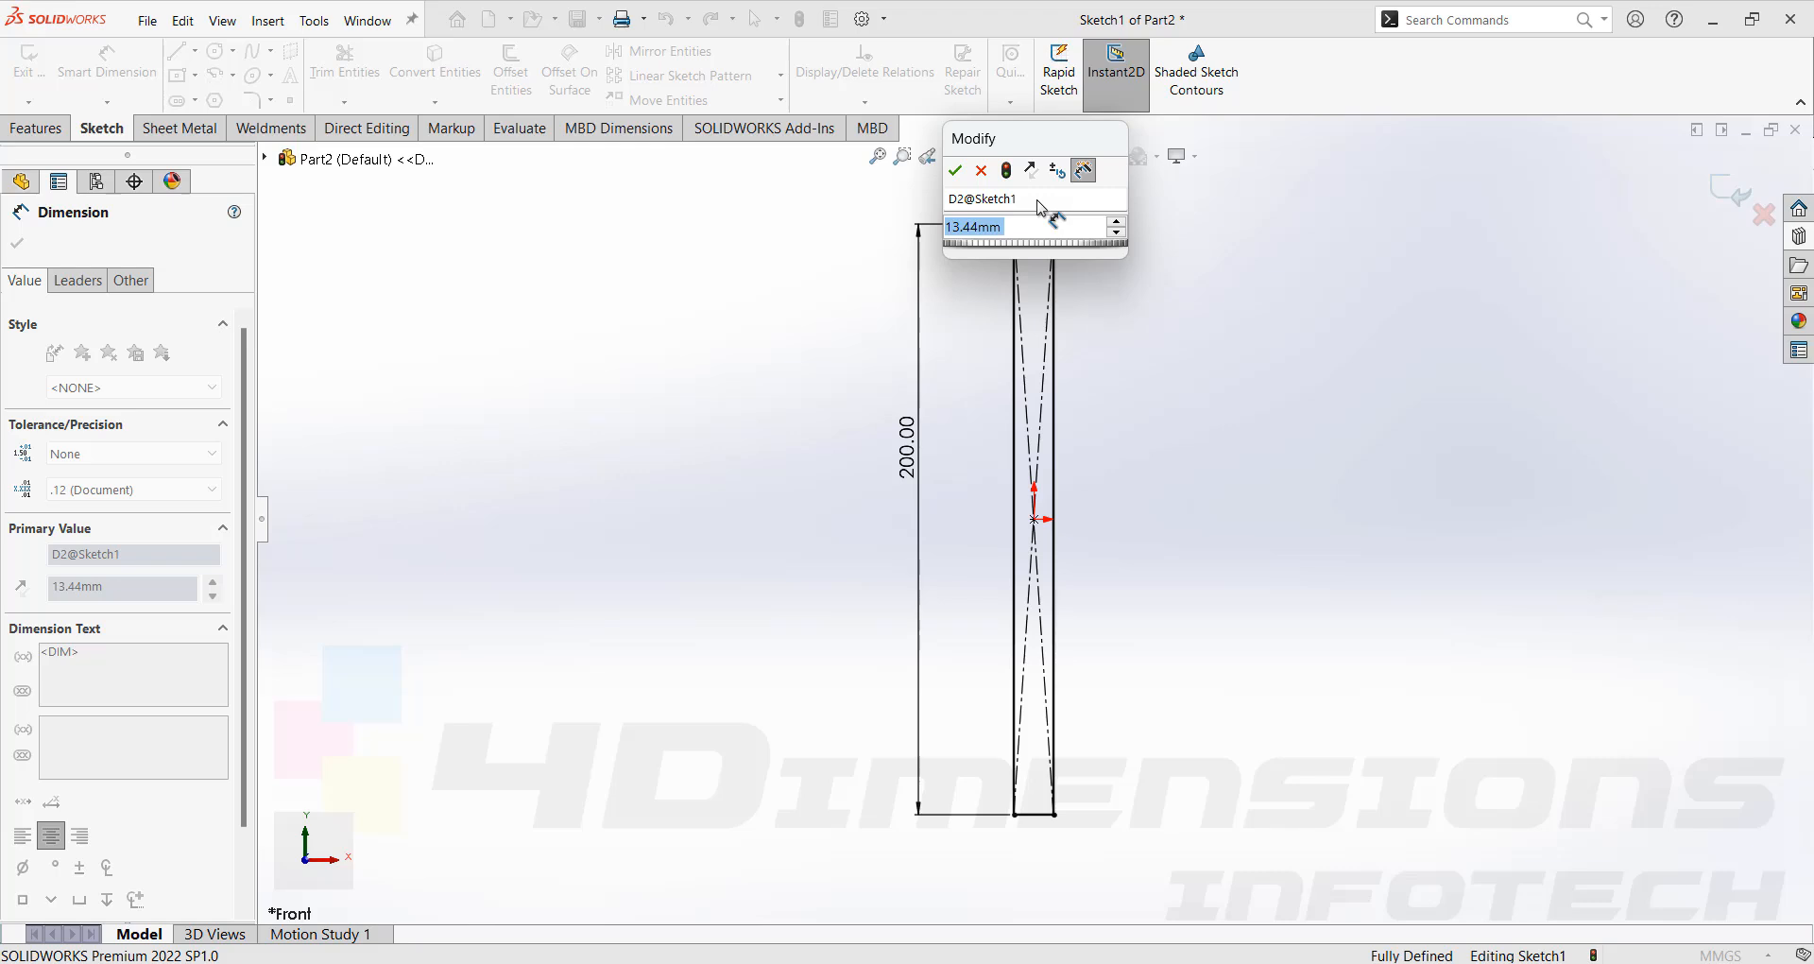
{"action": "type", "text": "10"}
{"action": "key", "text": "Return"}
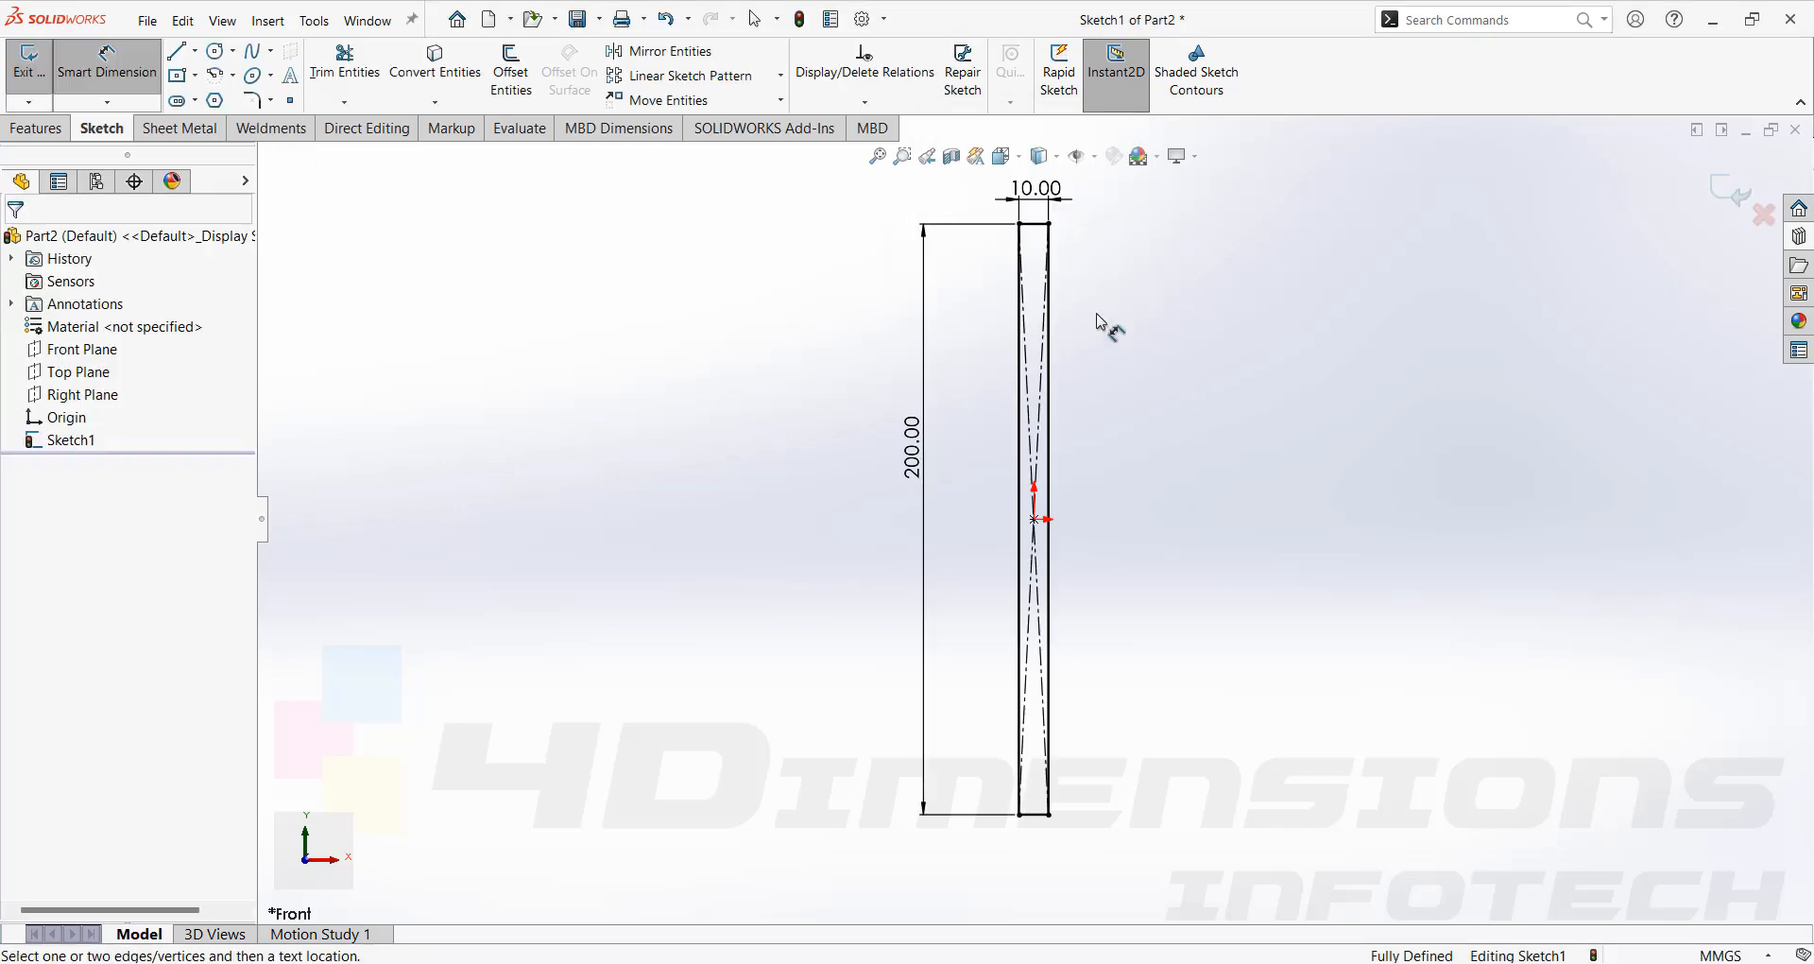
Extrude the sketch 100 mm using the Mid Plane end condition.
{"action": "left_click", "coordinate": [34, 128]}
{"action": "left_click", "coordinate": [61, 89]}
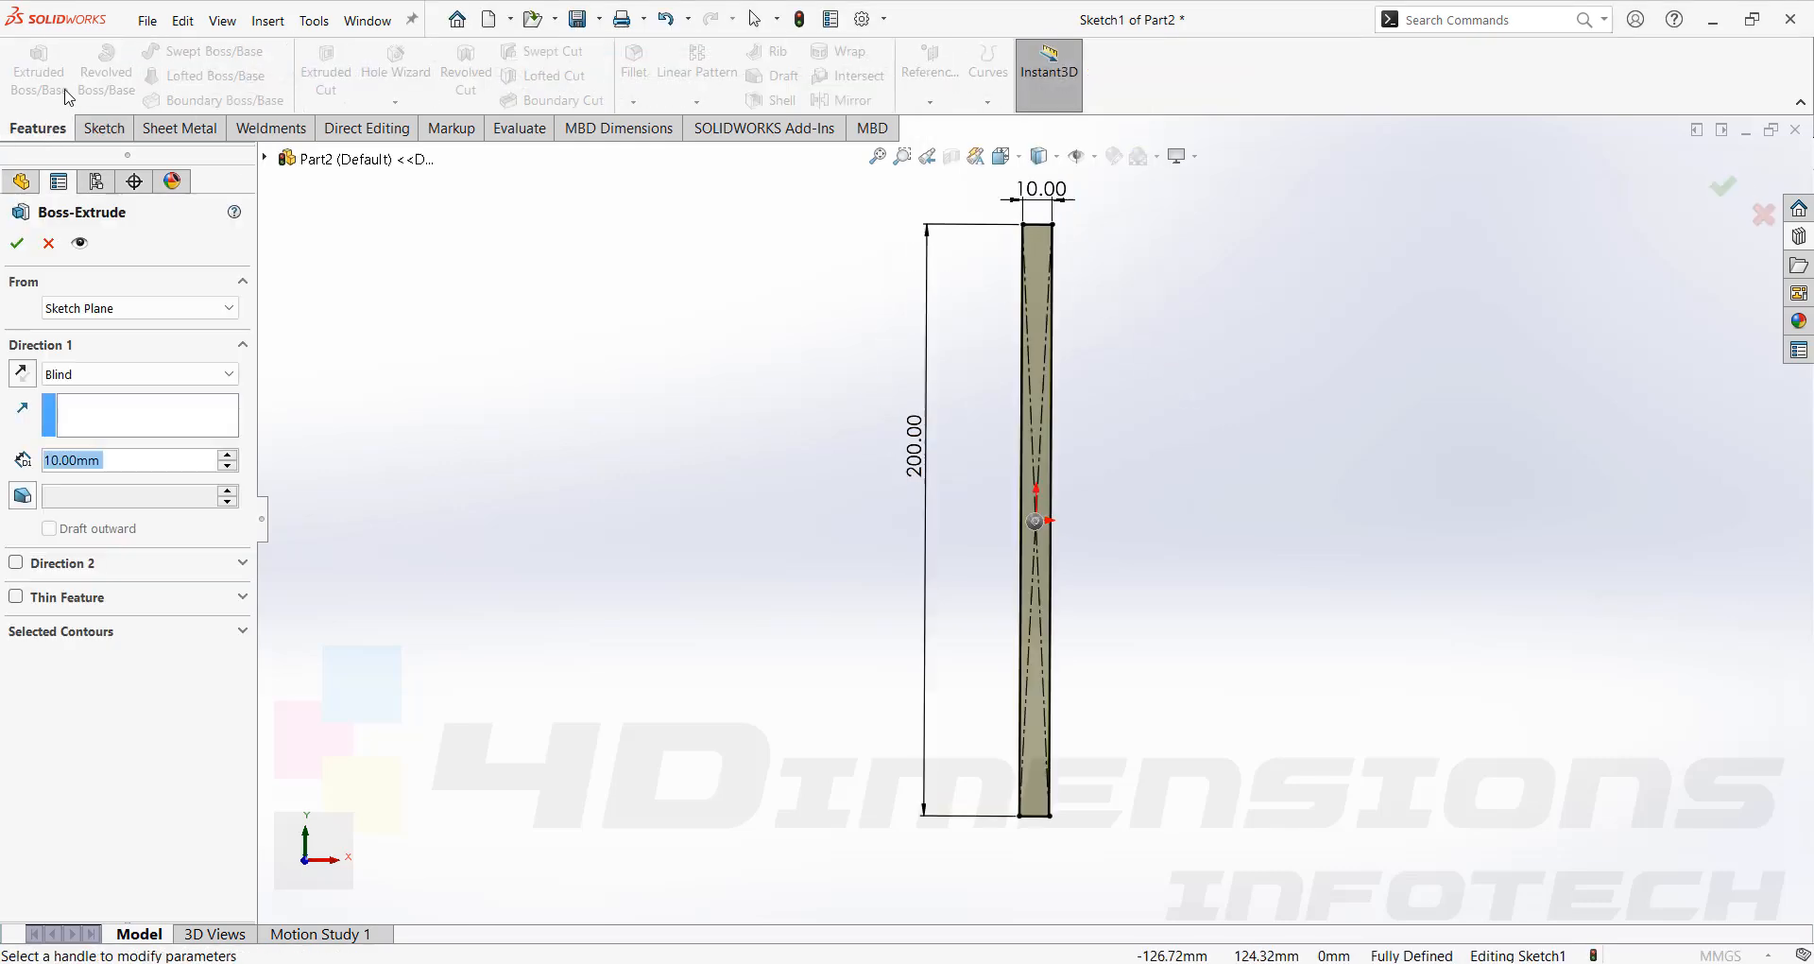
{"action": "type", "text": "100"}
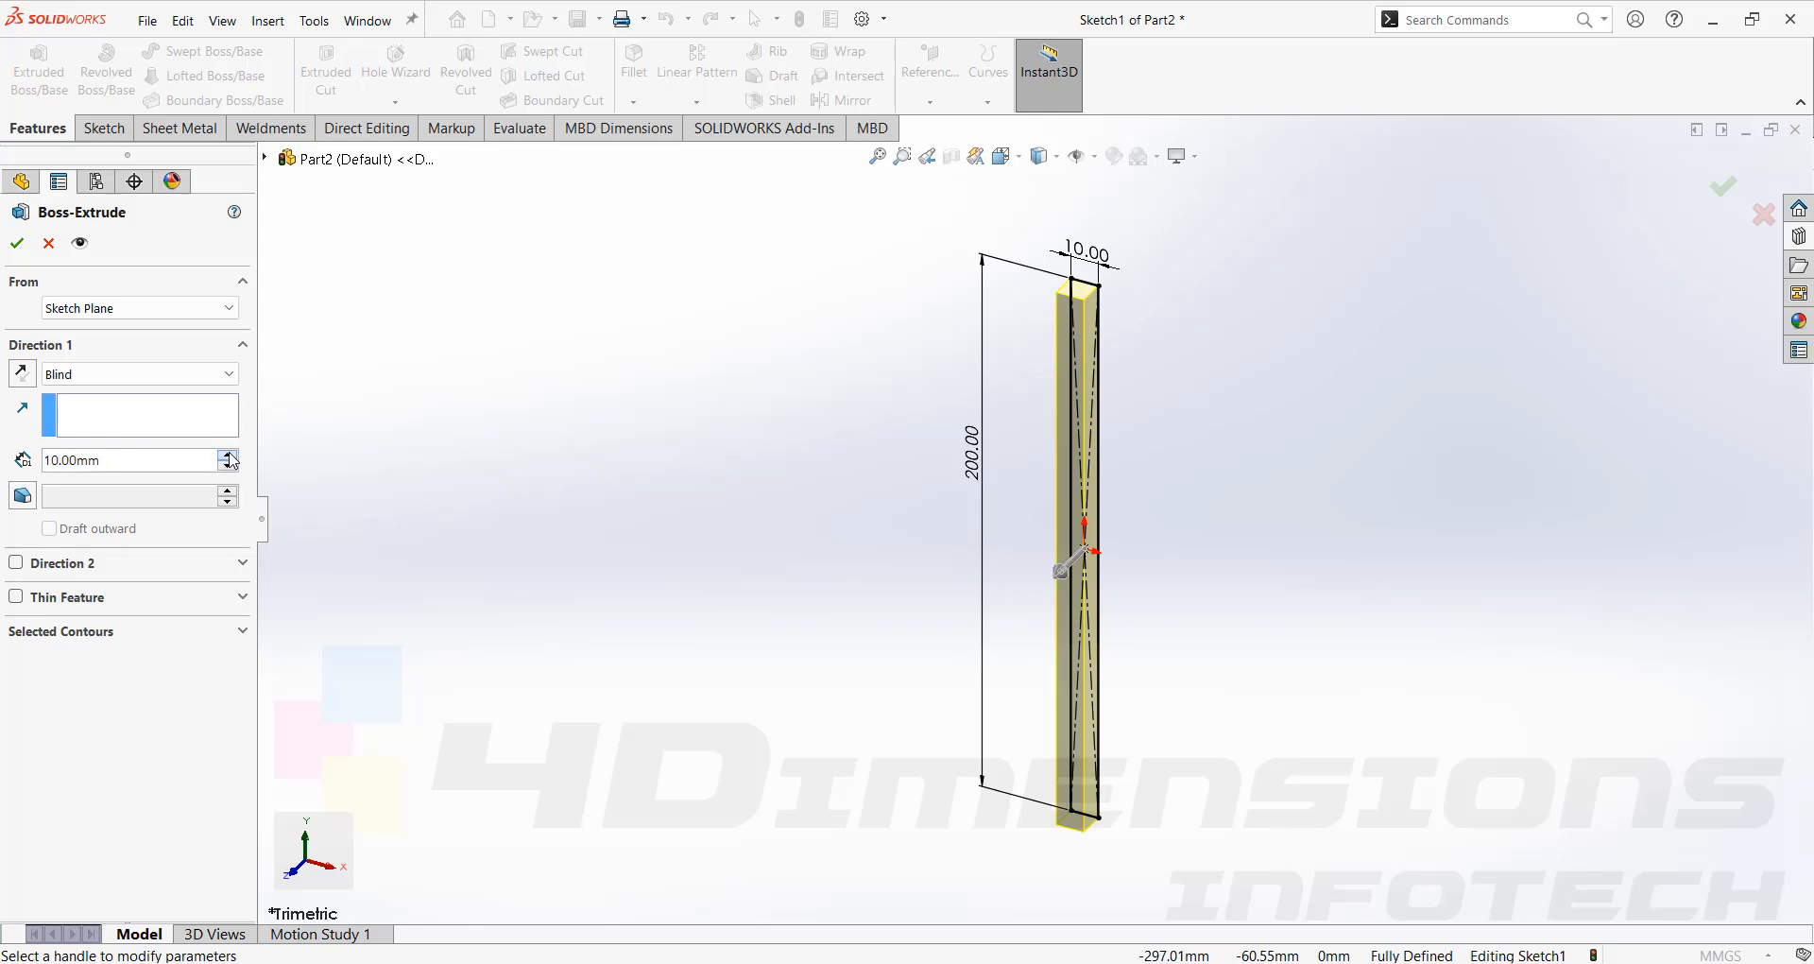
{"action": "key", "text": "Return"}
{"action": "left_click", "coordinate": [216, 373]}
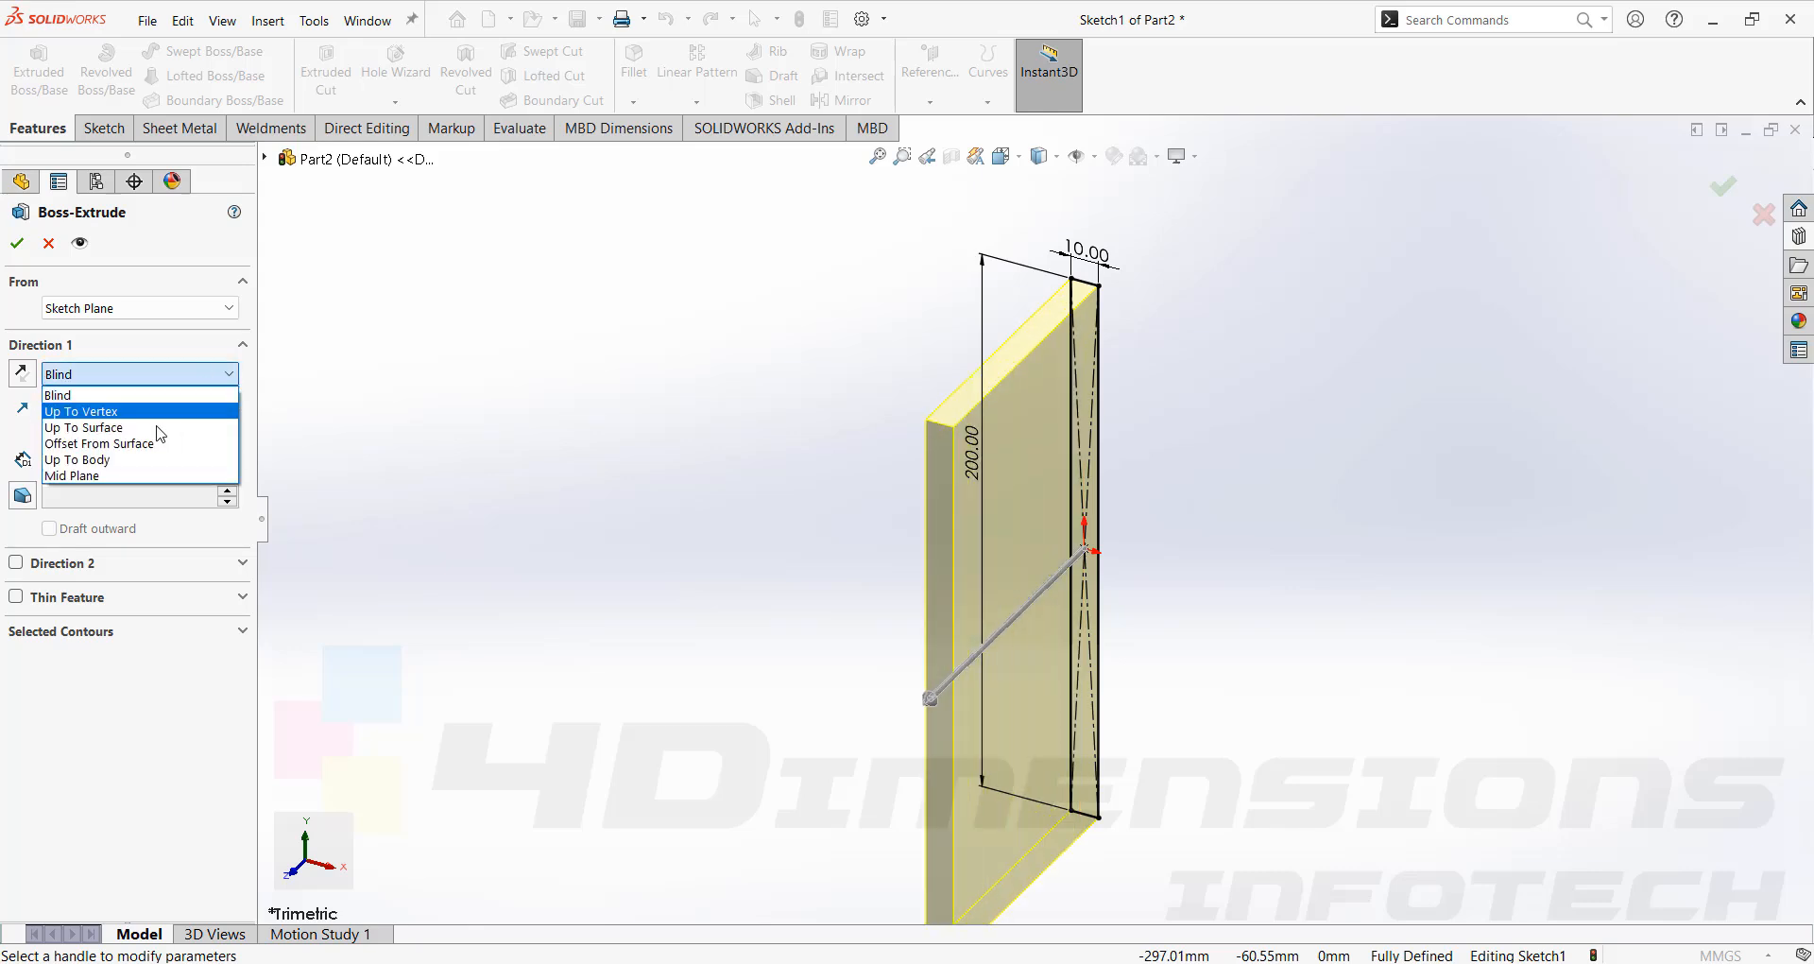
{"action": "left_click", "coordinate": [141, 475]}
{"action": "key", "text": "Return"}
{"action": "scroll", "coordinate": [1166, 287], "scroll_direction": "up", "scroll_amount": 2}
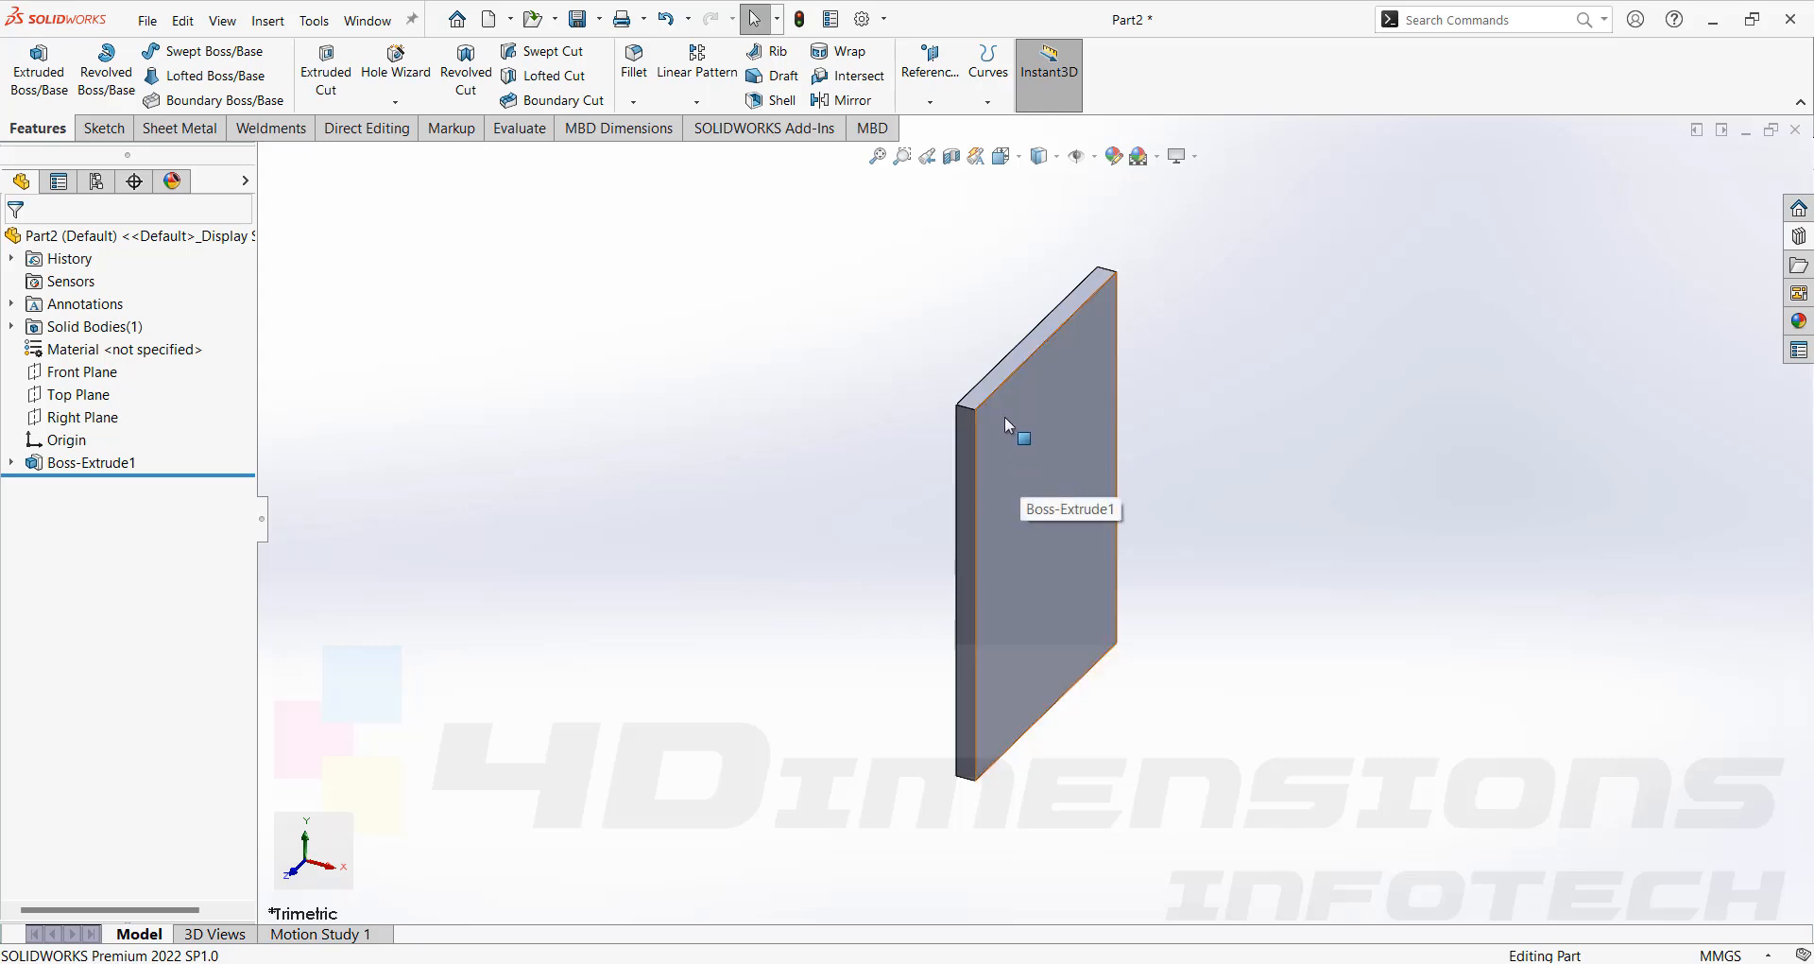
{"action": "scroll", "coordinate": [1034, 597], "scroll_direction": "down", "scroll_amount": 2}
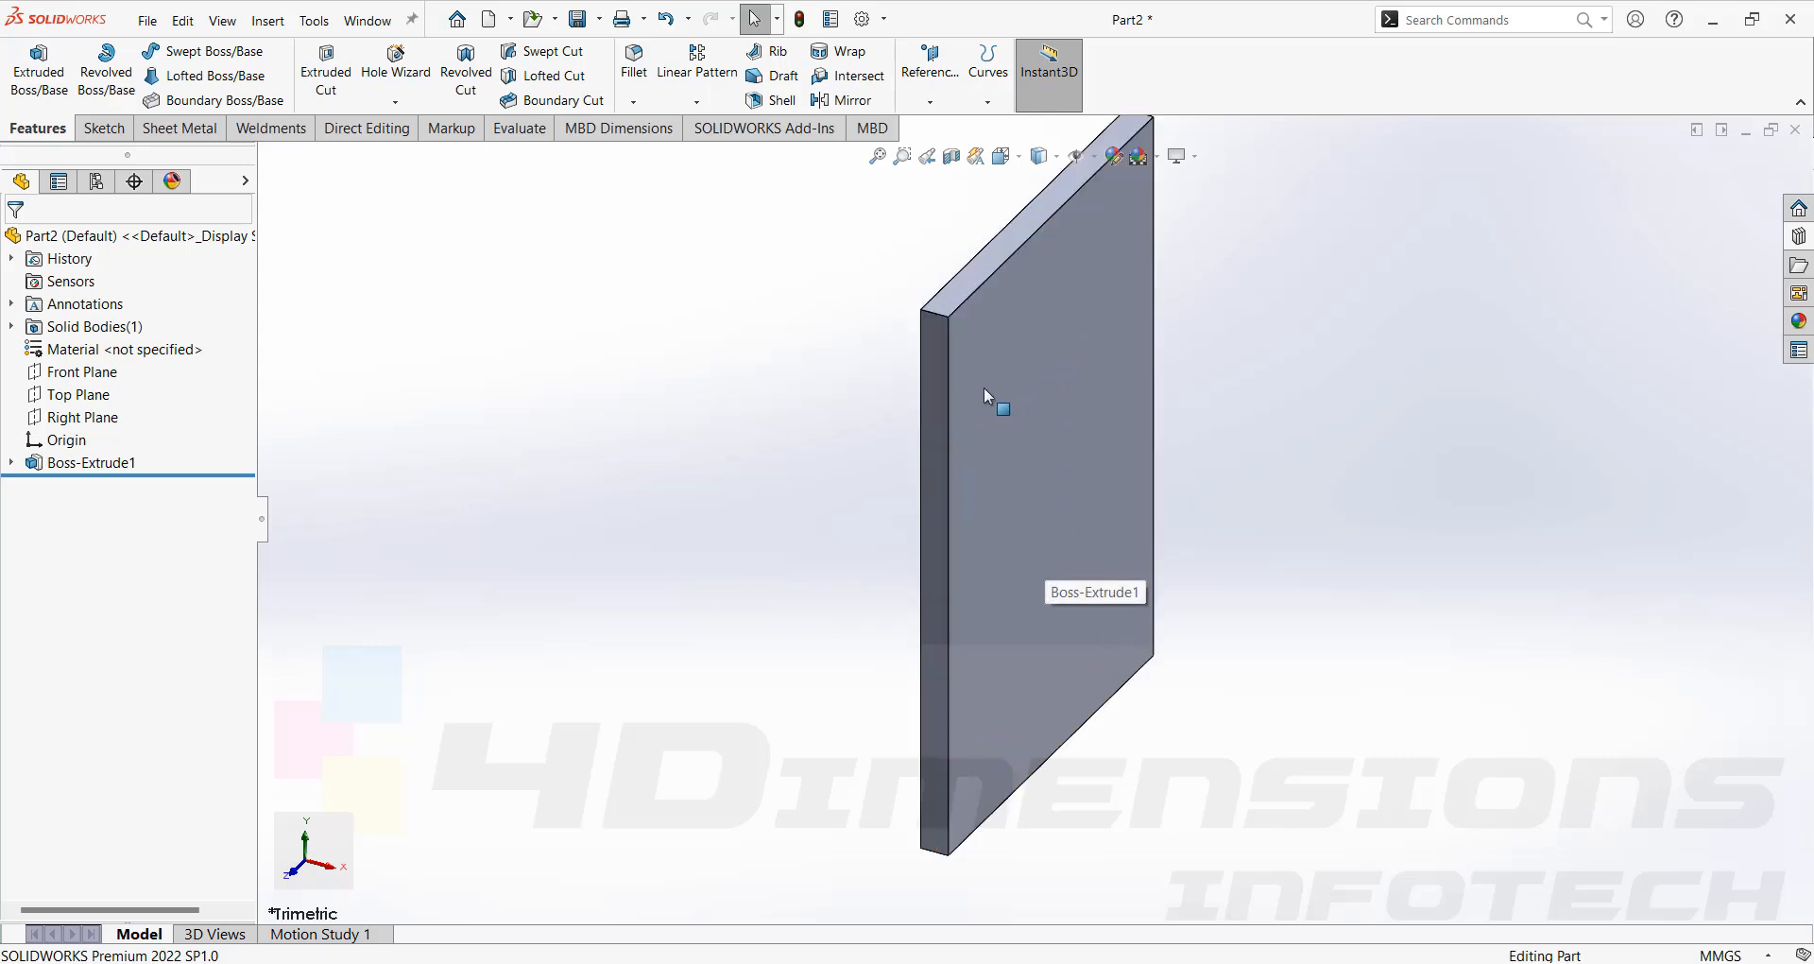
{"action": "left_click", "coordinate": [1056, 337]}
{"action": "key", "text": "Escape"}
{"action": "scroll", "coordinate": [1058, 491], "scroll_direction": "up", "scroll_amount": 3}
{"action": "scroll", "coordinate": [1058, 491], "scroll_direction": "down", "scroll_amount": 2}
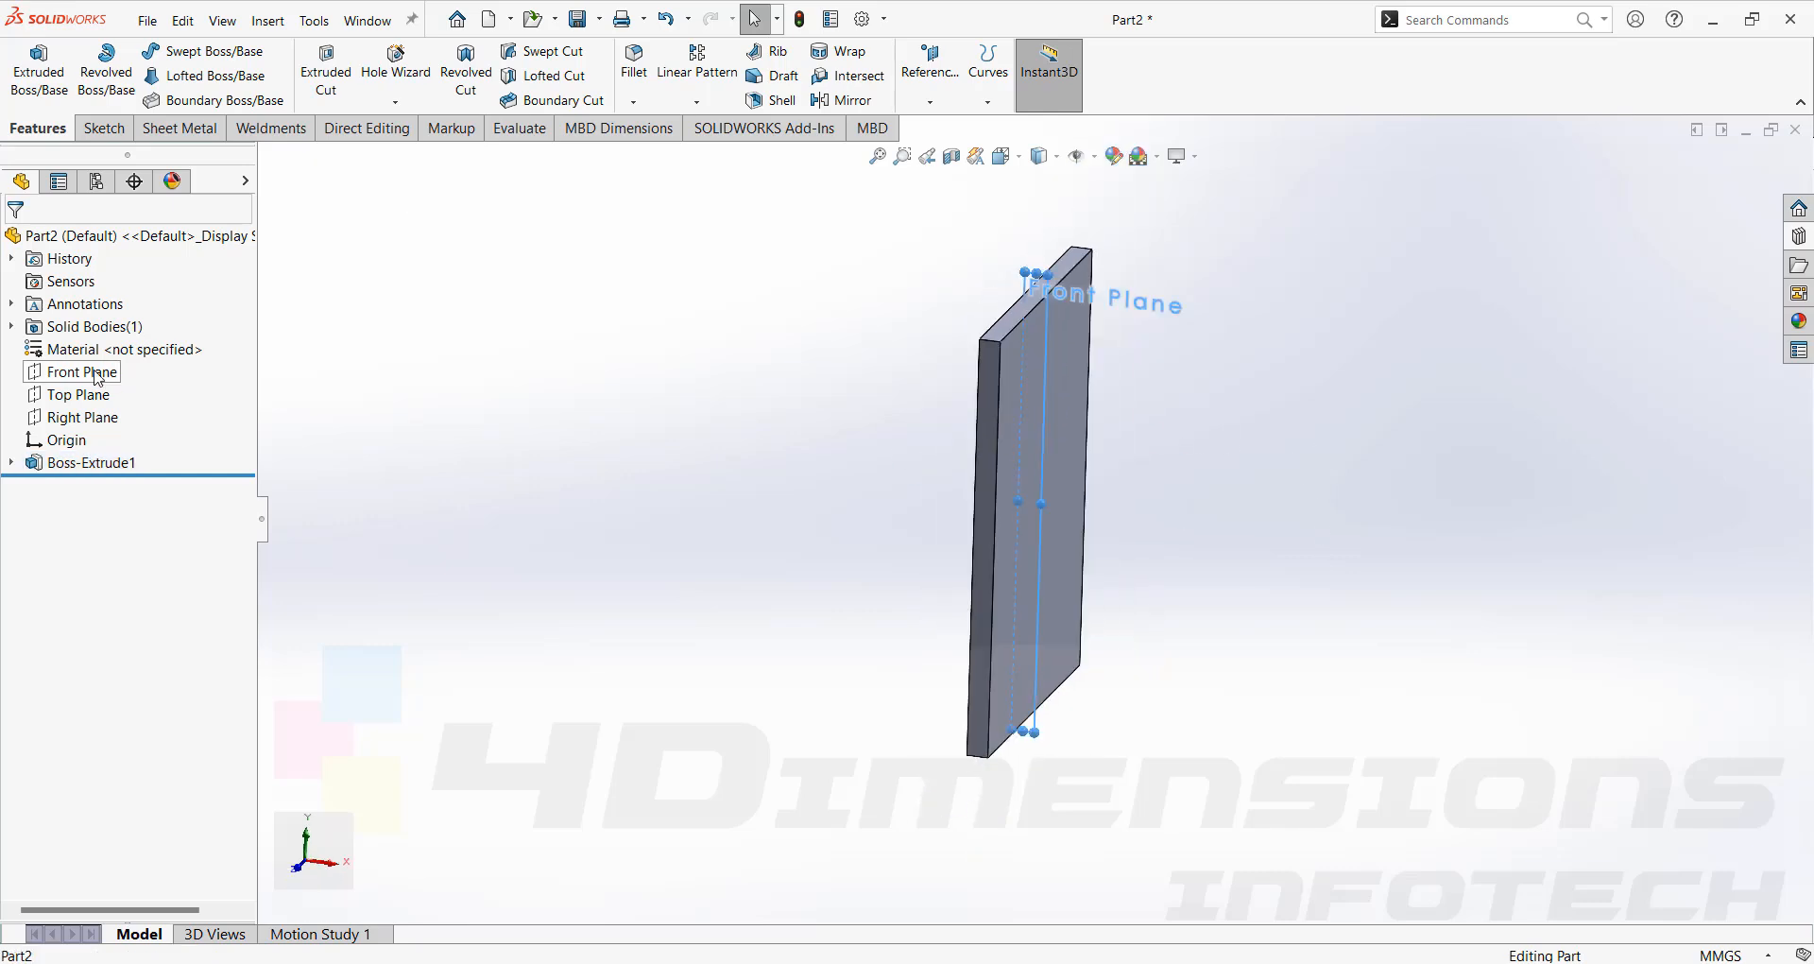
Start a second sketch on the Front Plane of the extruded plate.
{"action": "left_click", "coordinate": [82, 372]}
{"action": "left_click", "coordinate": [116, 342]}
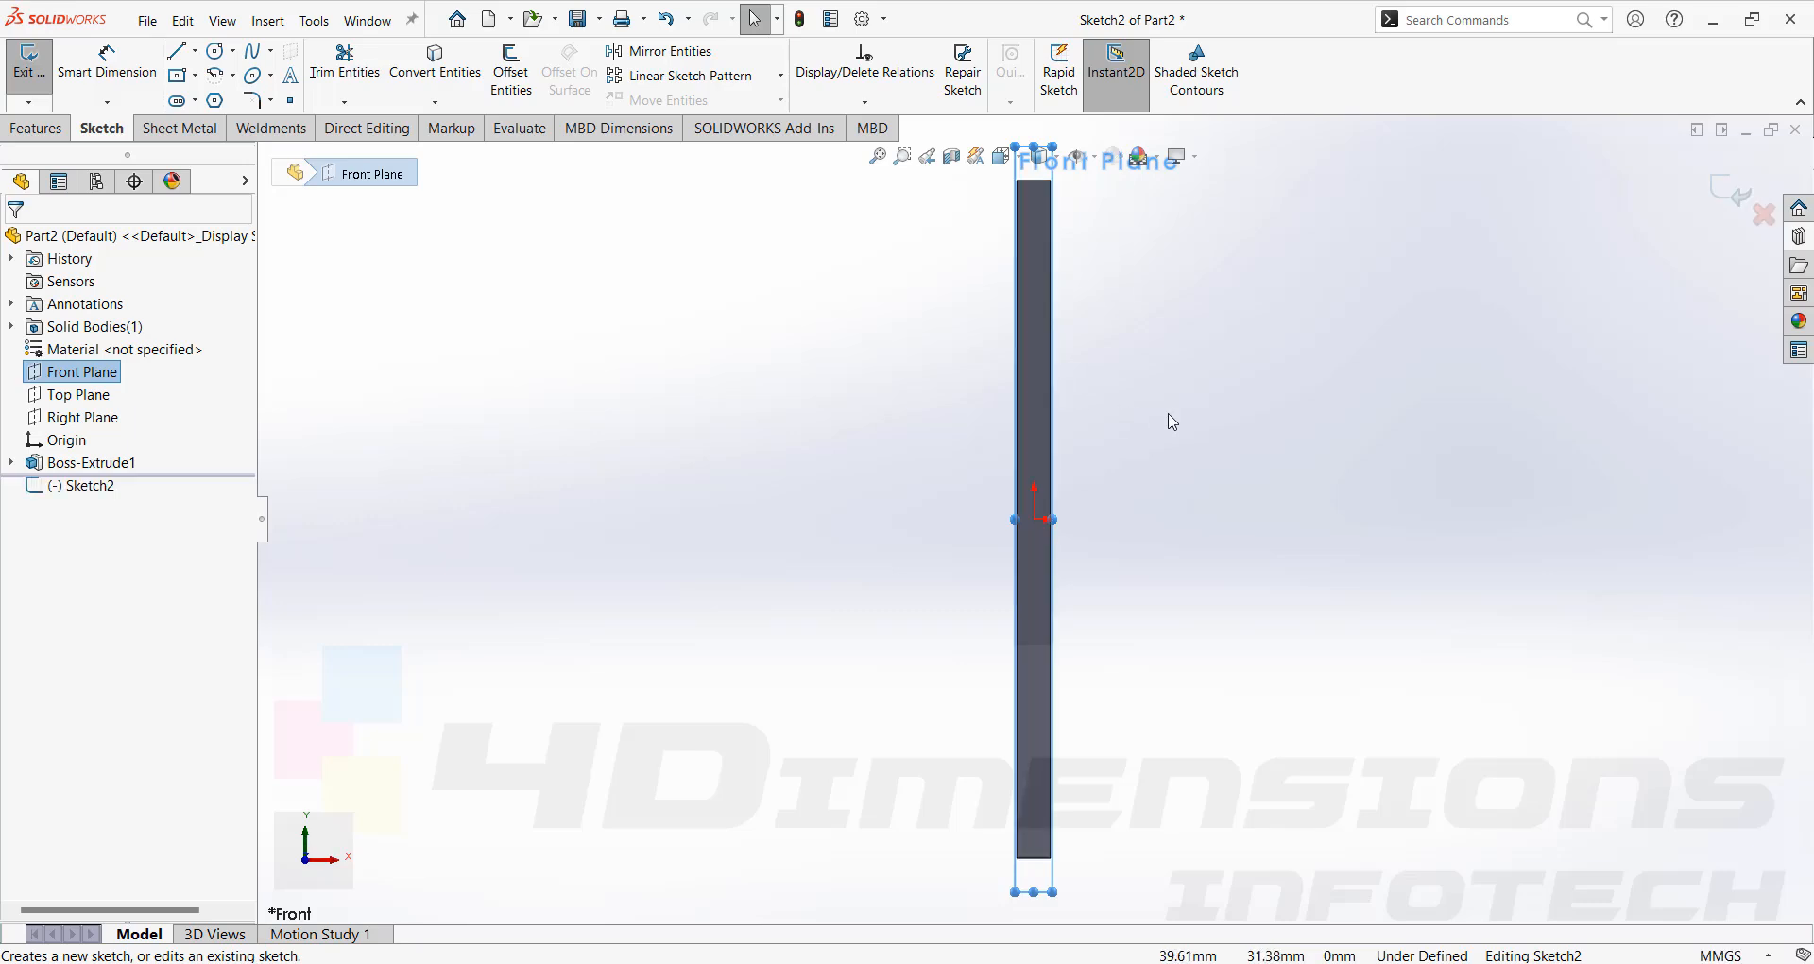
{"action": "middle_click_drag", "start_coordinate": [1177, 445], "coordinate": [1067, 515]}
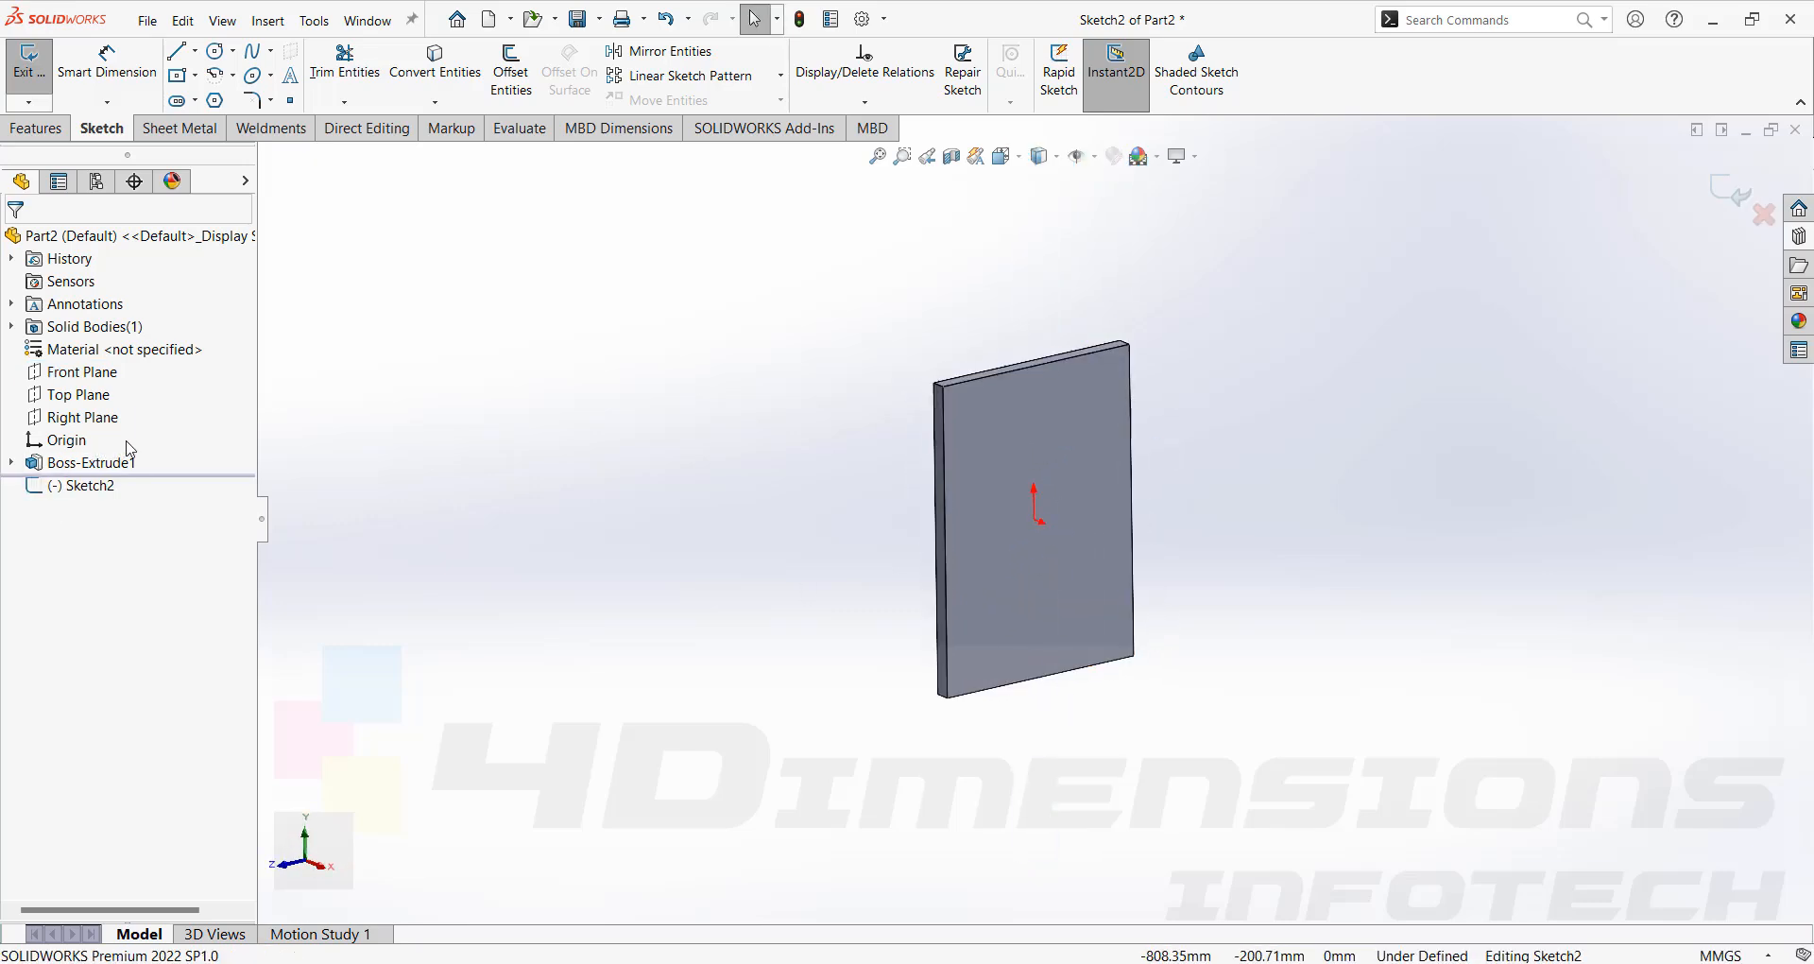
{"action": "key", "text": "ctrl+8"}
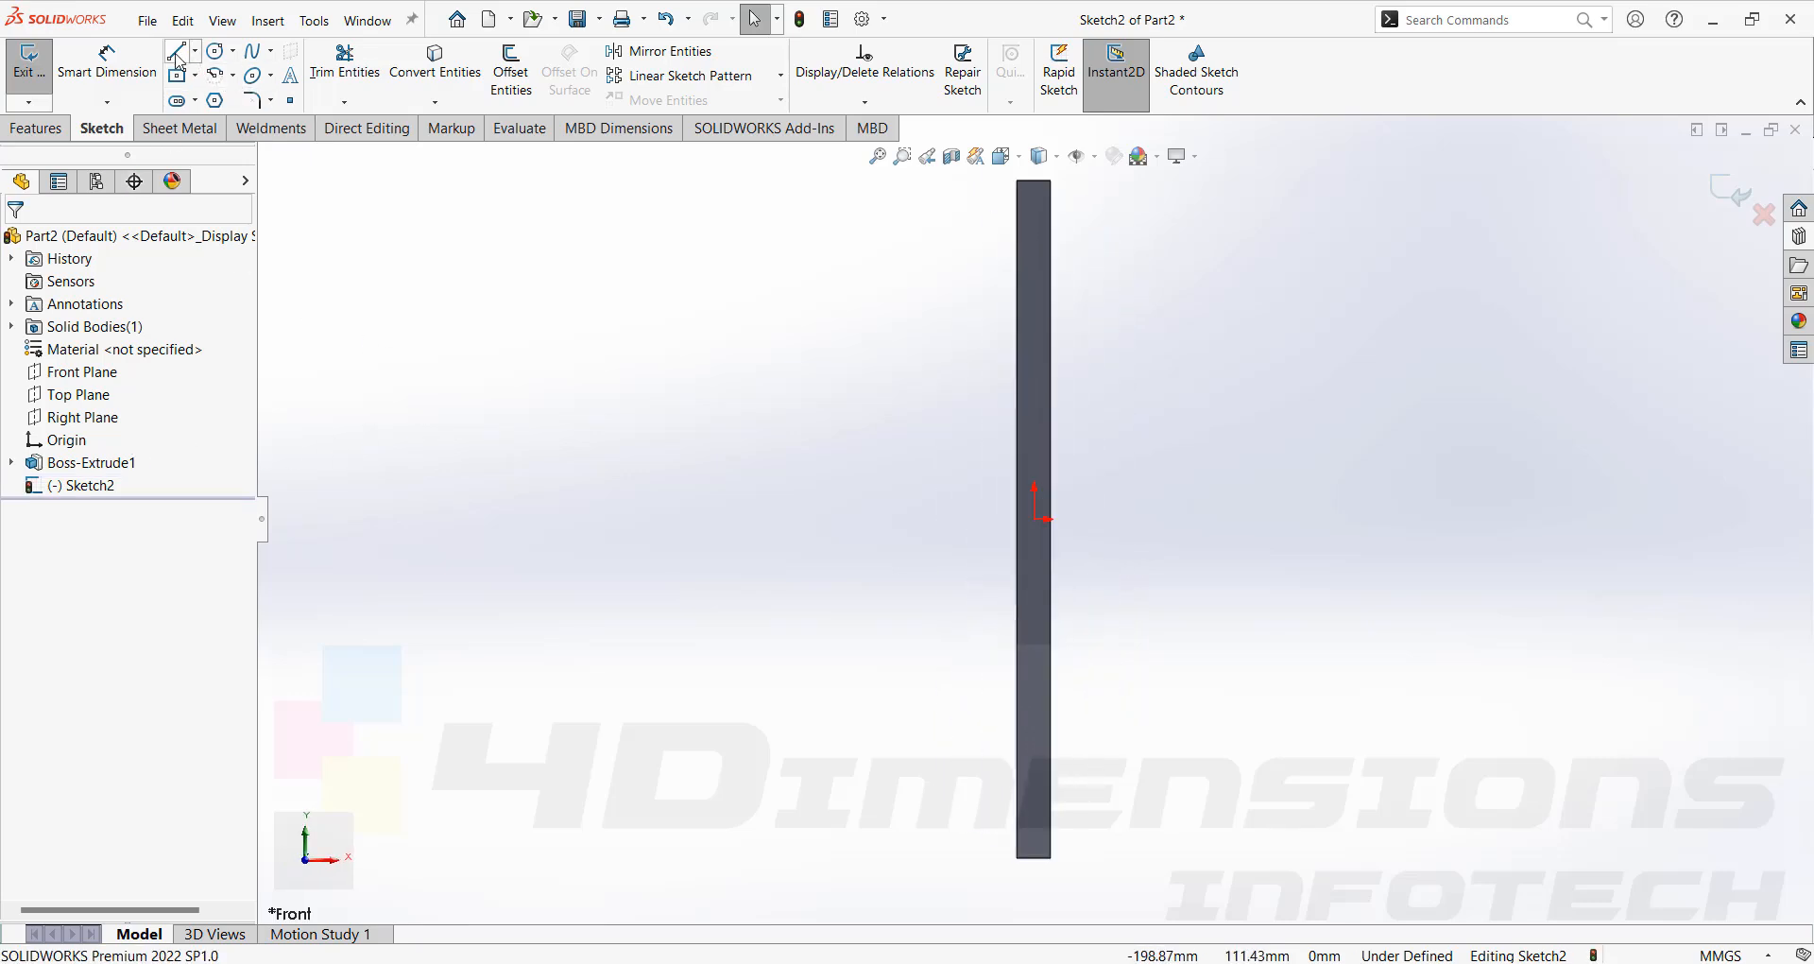
Sketch a vertical line about 16 mm up from the origin and a horizontal line about 25 mm to its right.
{"action": "left_click", "coordinate": [176, 54]}
{"action": "left_click", "coordinate": [1051, 518]}
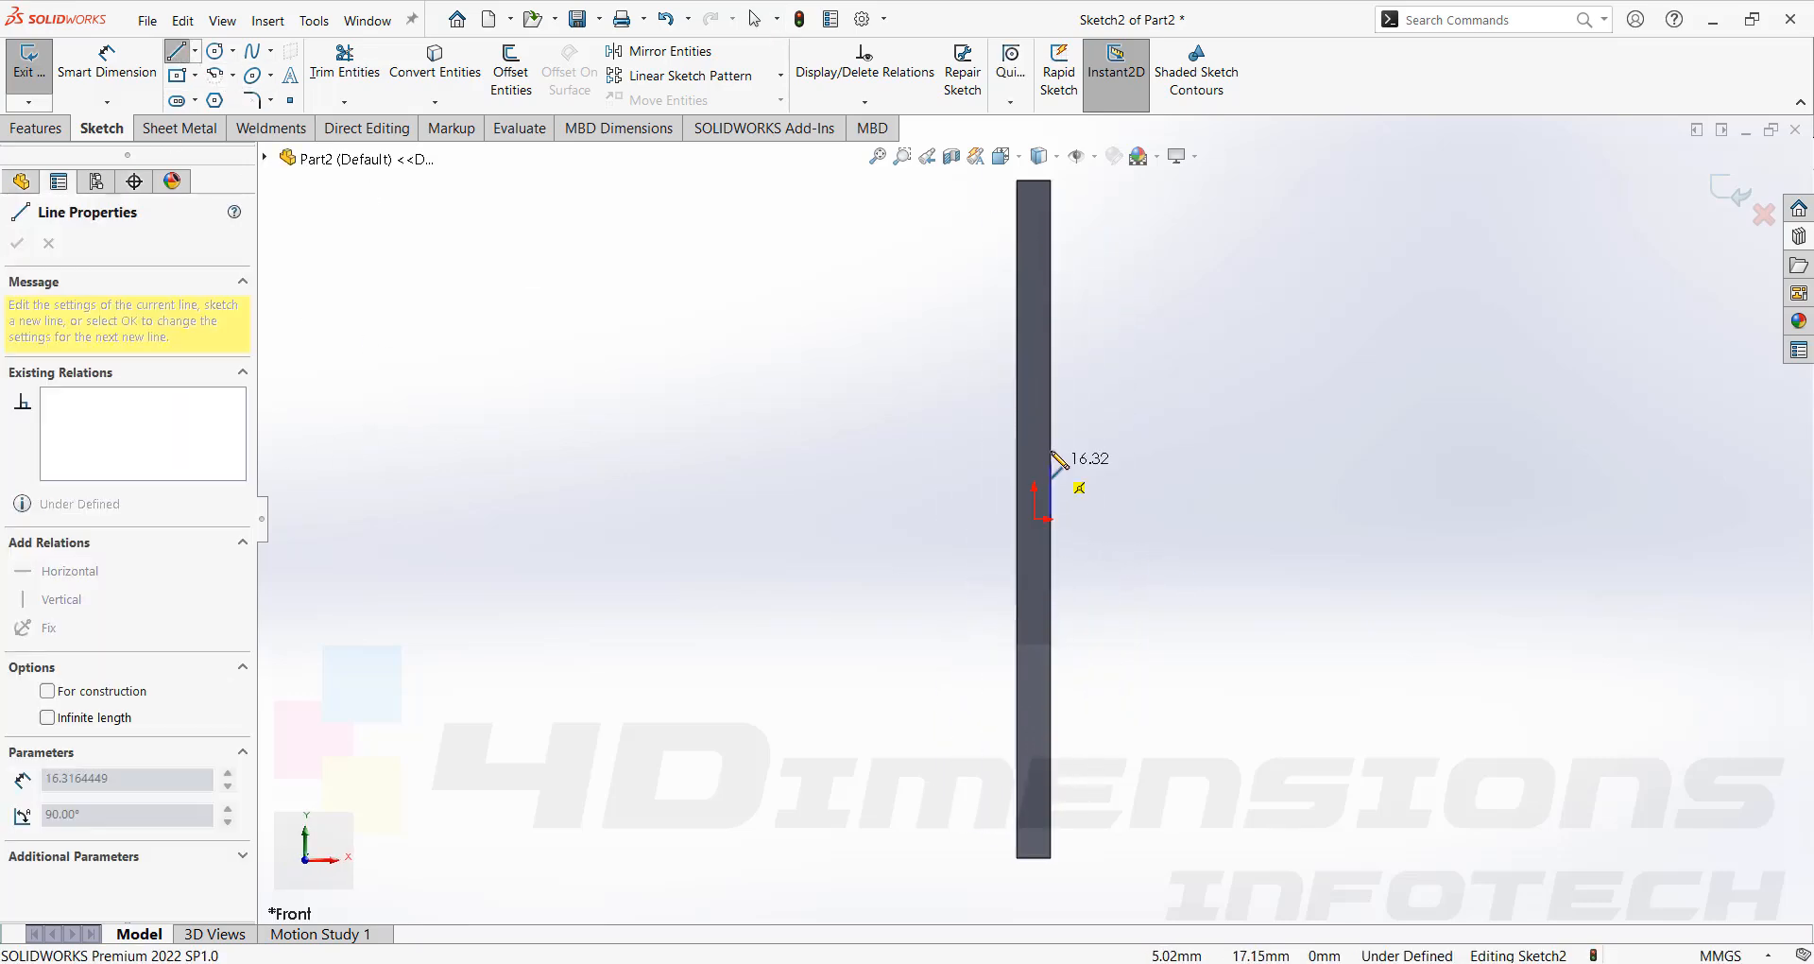
{"action": "left_click", "coordinate": [1051, 445]}
{"action": "left_click", "coordinate": [1050, 519]}
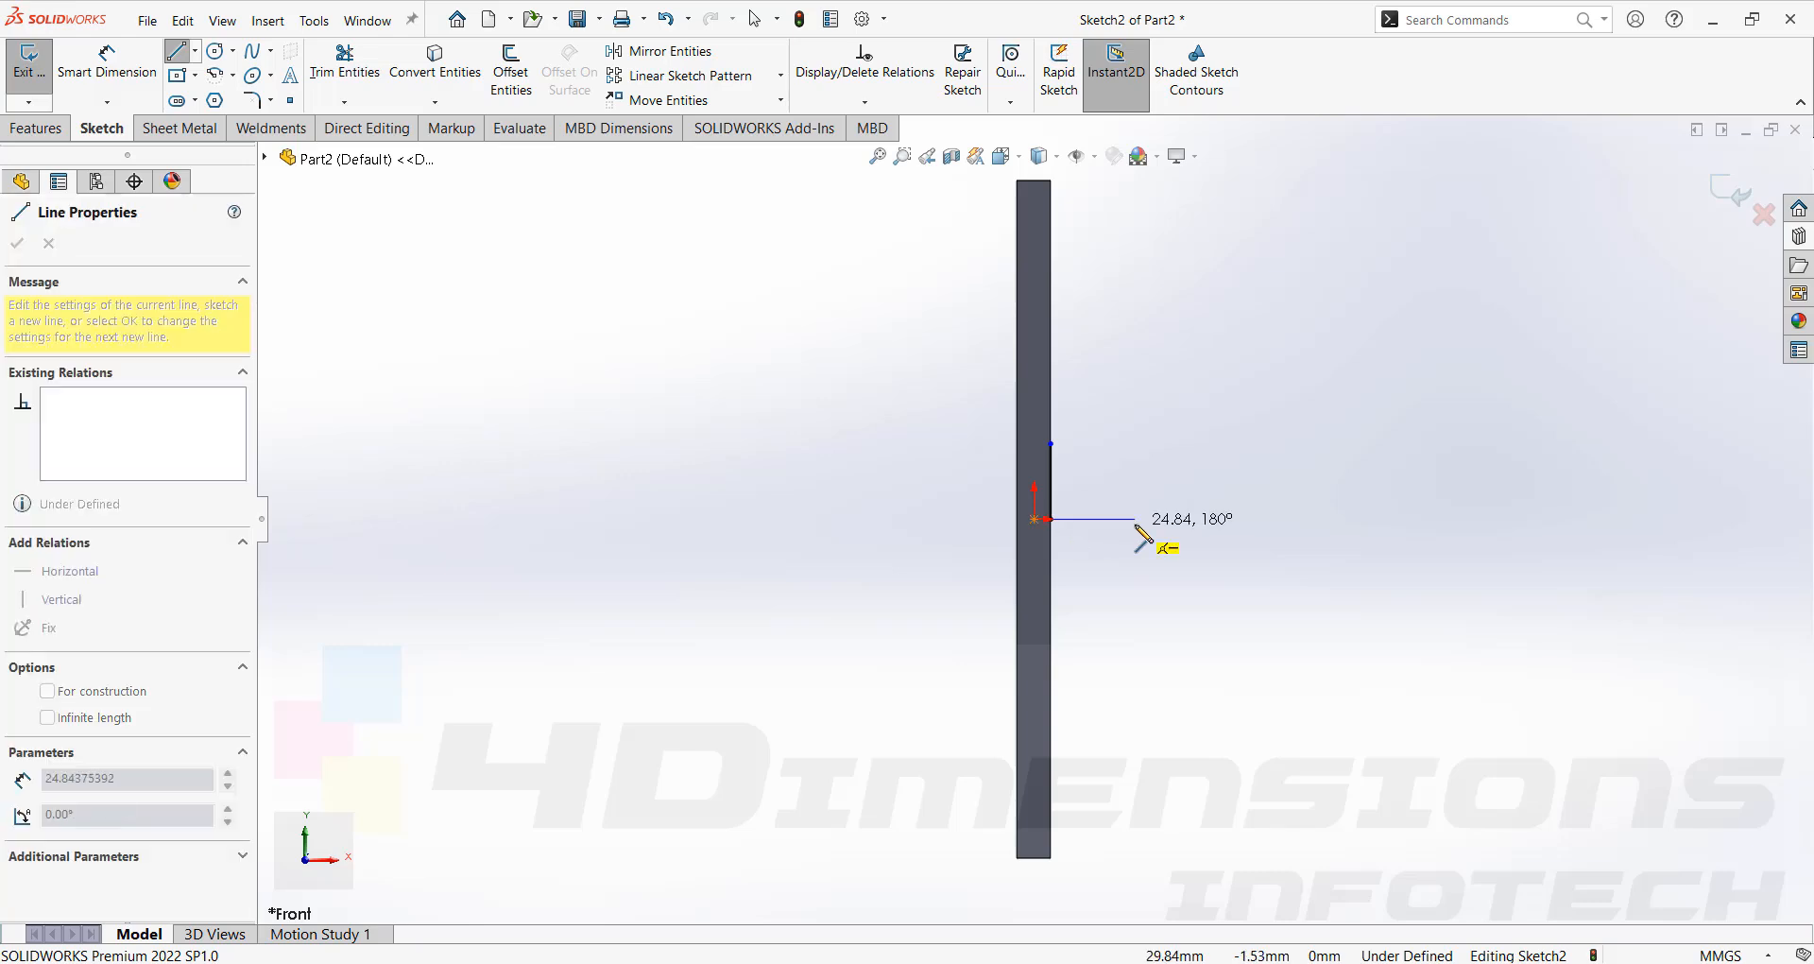
{"action": "left_click", "coordinate": [1135, 519]}
{"action": "key", "text": "Escape"}
Dimension the horizontal line's length to 15 mm.
{"action": "right_click_drag", "start_coordinate": [1150, 709], "coordinate": [1144, 635]}
{"action": "left_click", "coordinate": [1112, 520]}
{"action": "left_click", "coordinate": [1112, 552]}
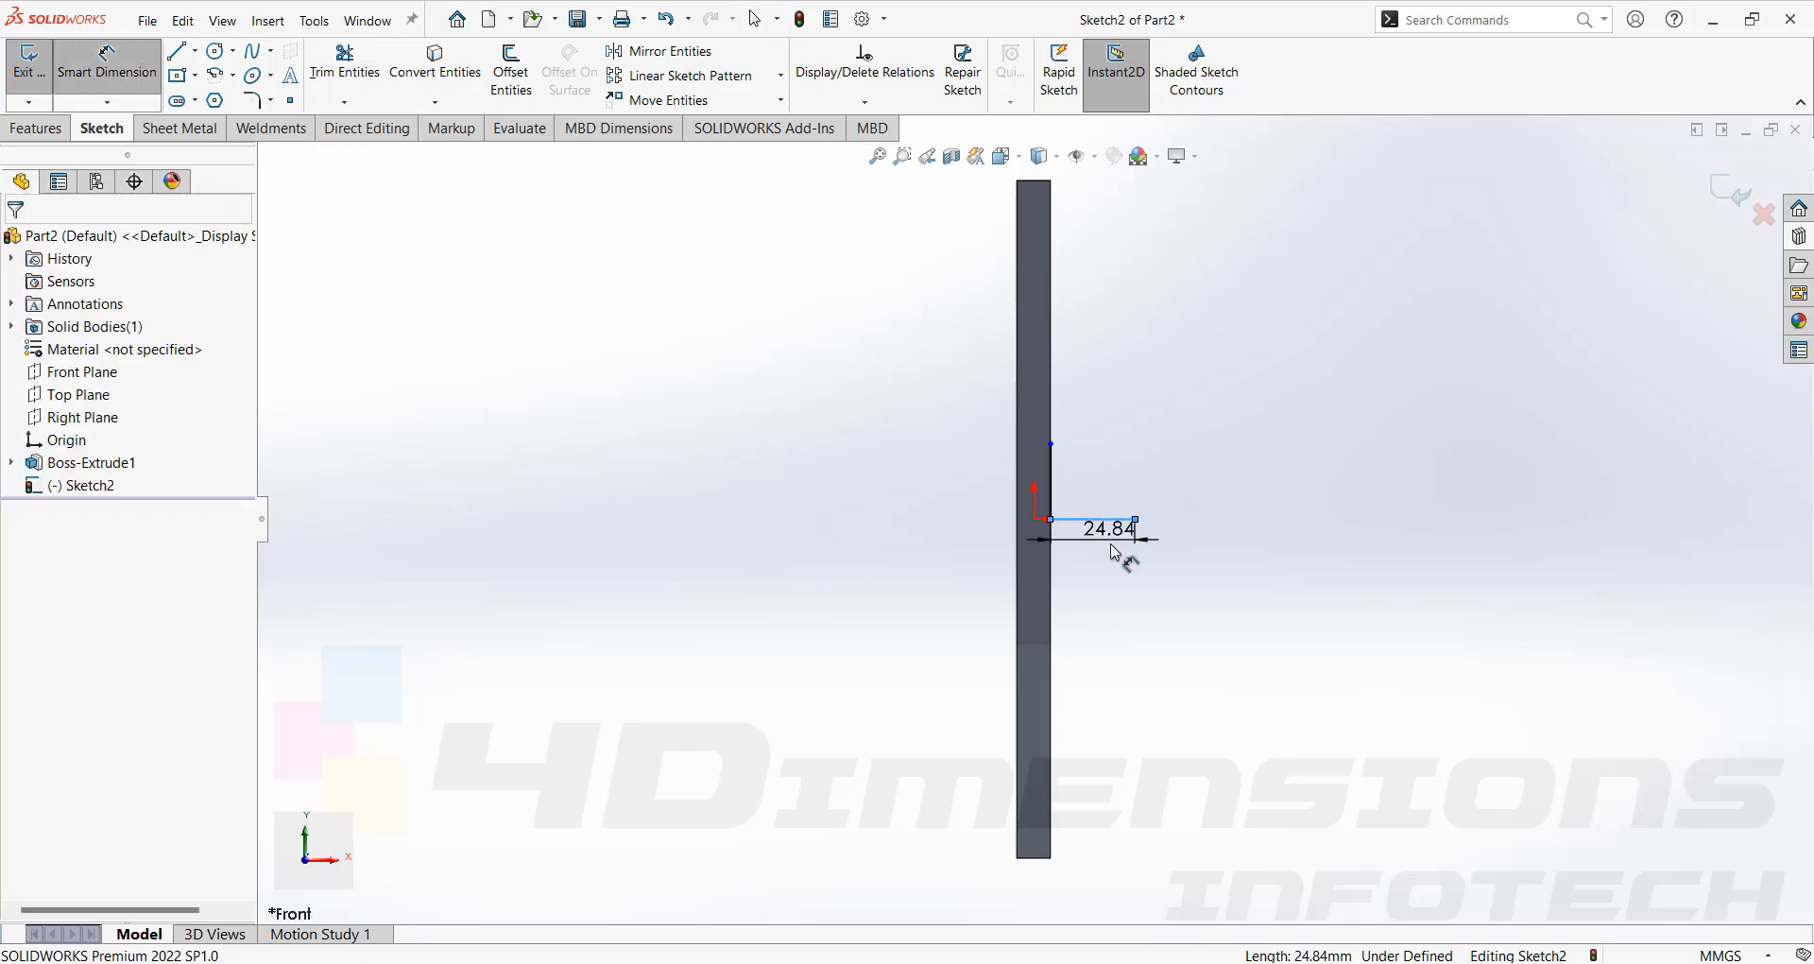
{"action": "type", "text": "15"}
{"action": "key", "text": "Return"}
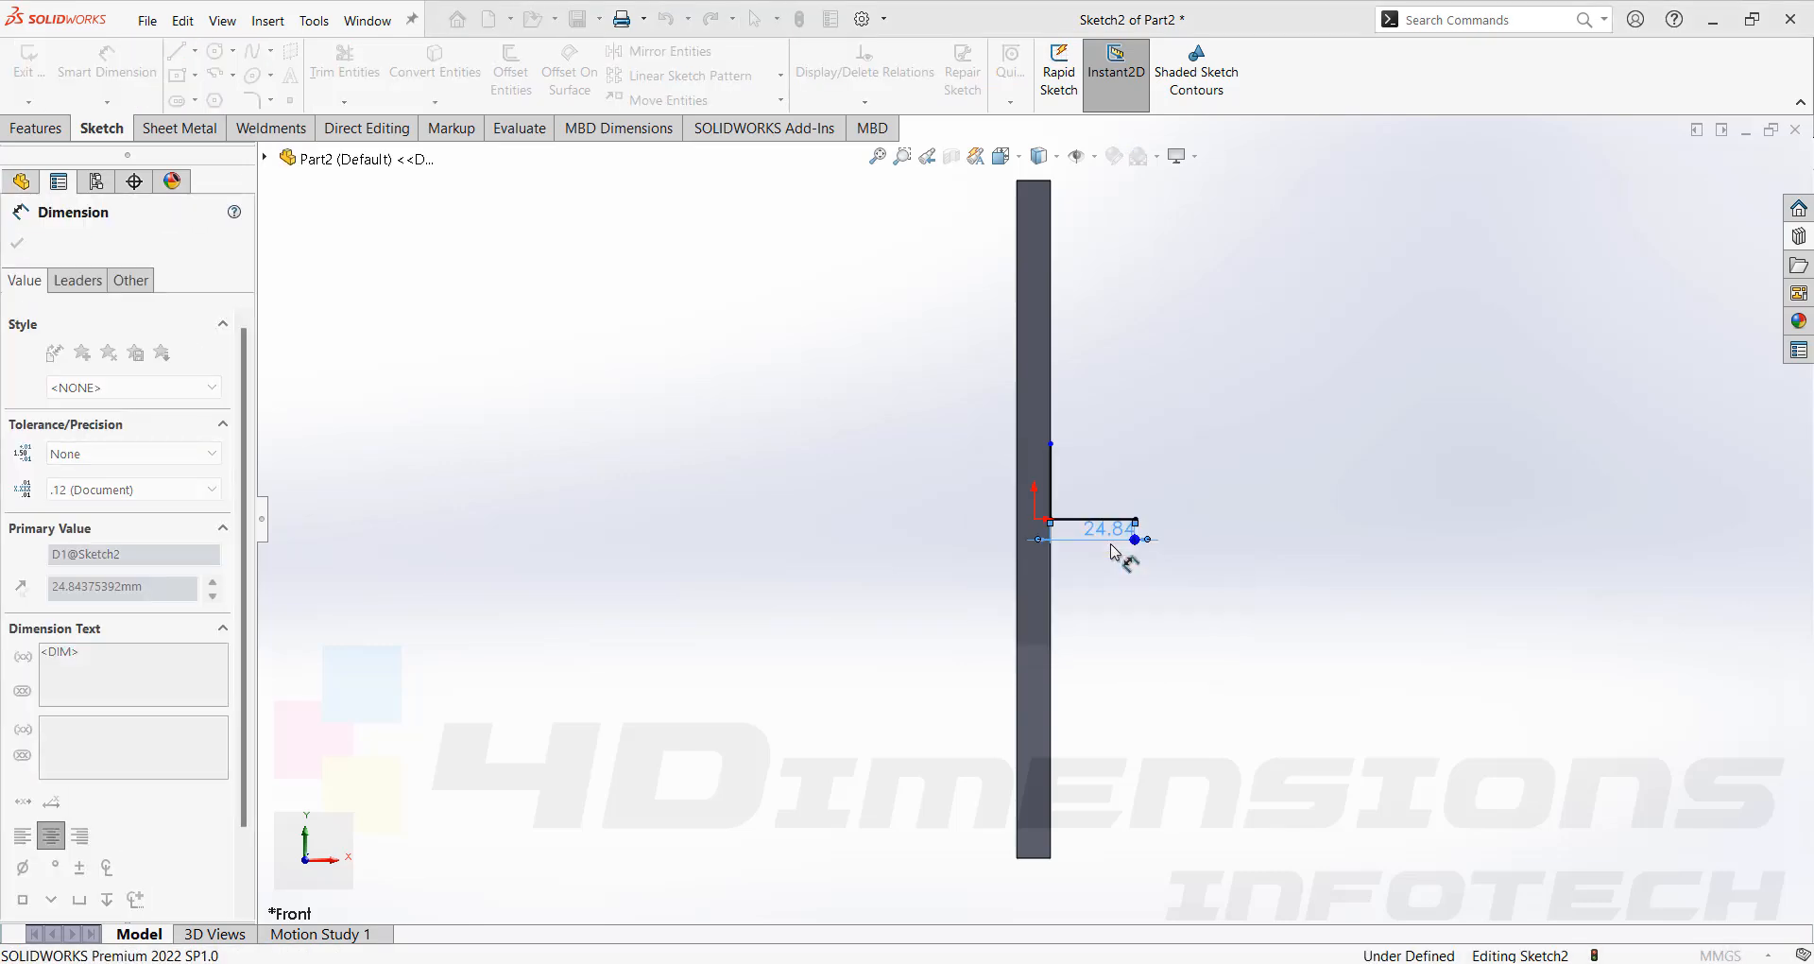
{"action": "key", "text": "Escape"}
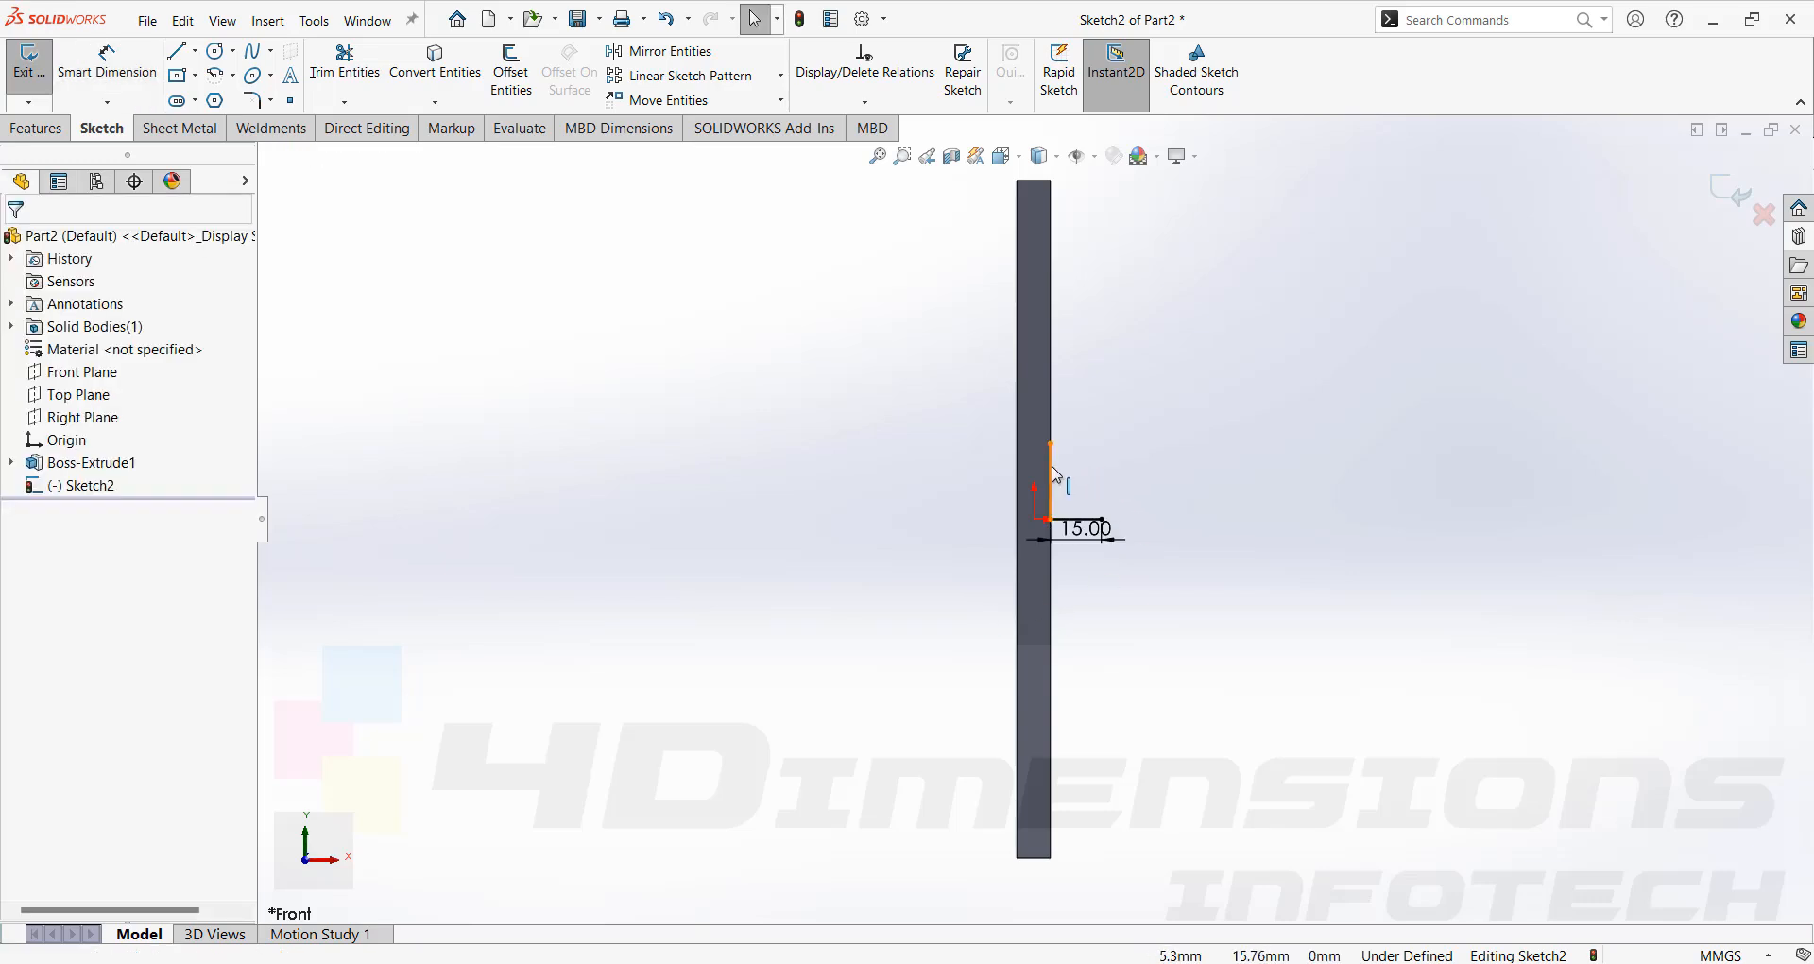
Add an Equal relation between the vertical and horizontal lines.
{"action": "left_click", "coordinate": [1054, 480]}
{"action": "key", "text": "Escape"}
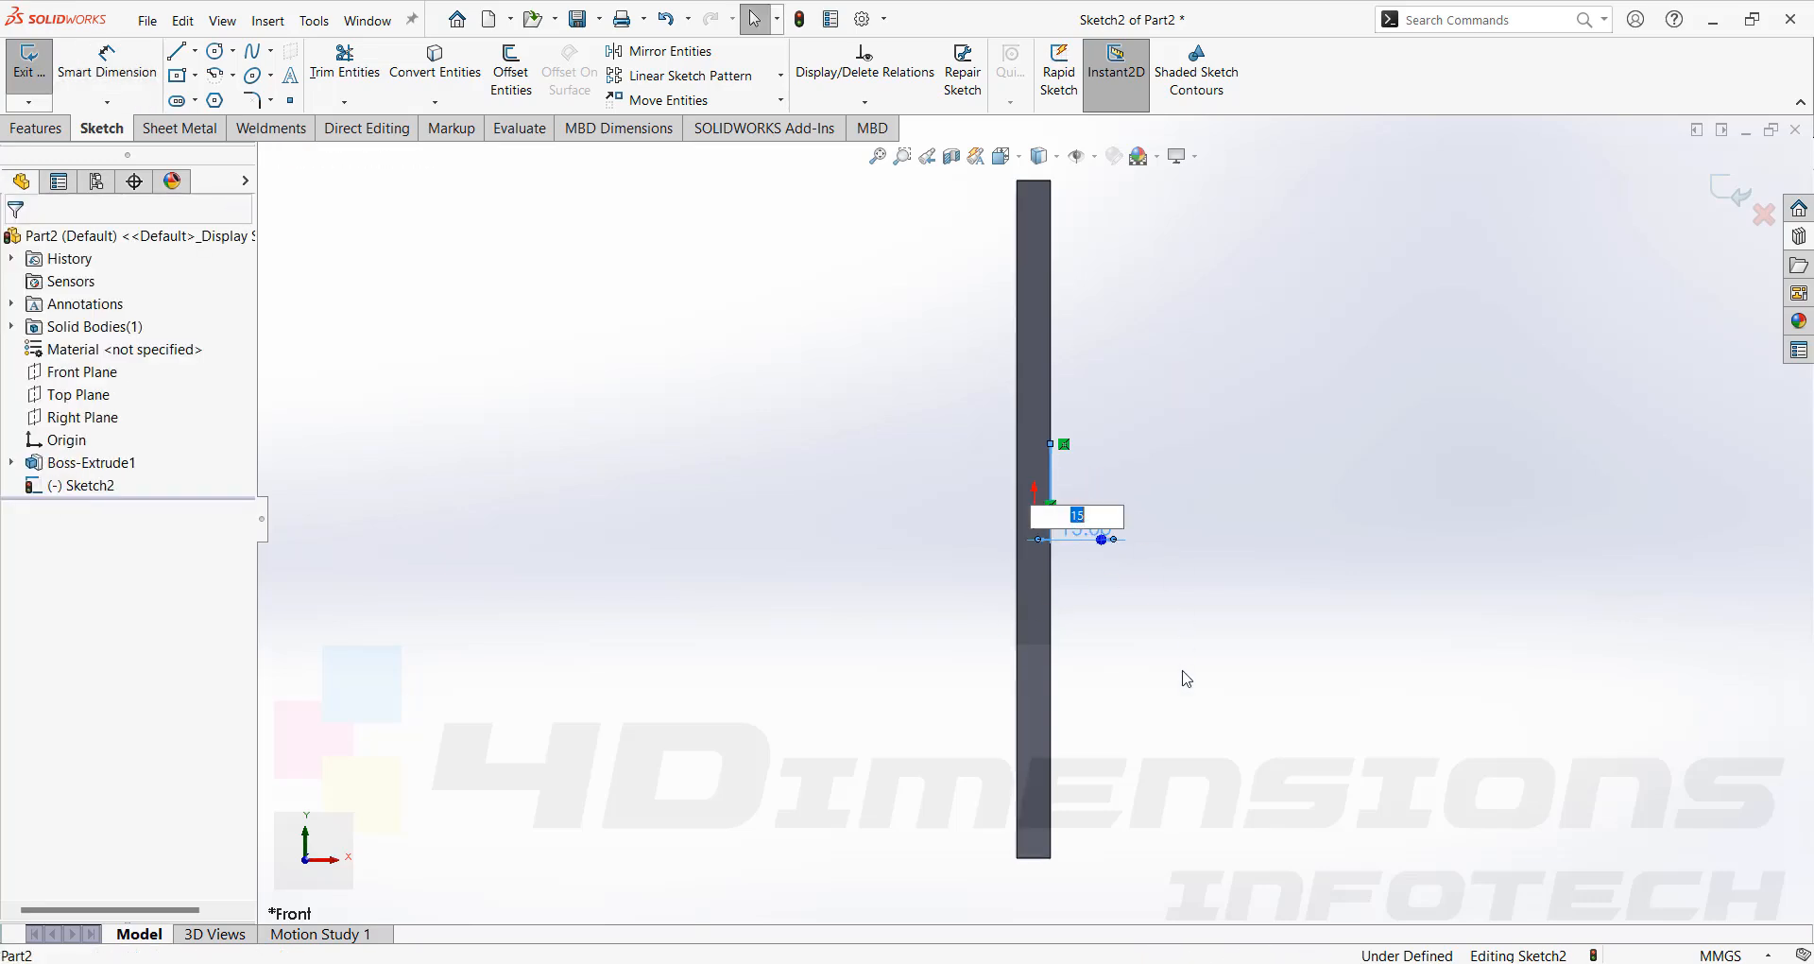
{"action": "scroll", "coordinate": [1190, 684], "scroll_direction": "down", "scroll_amount": 3}
{"action": "left_click", "coordinate": [985, 384]}
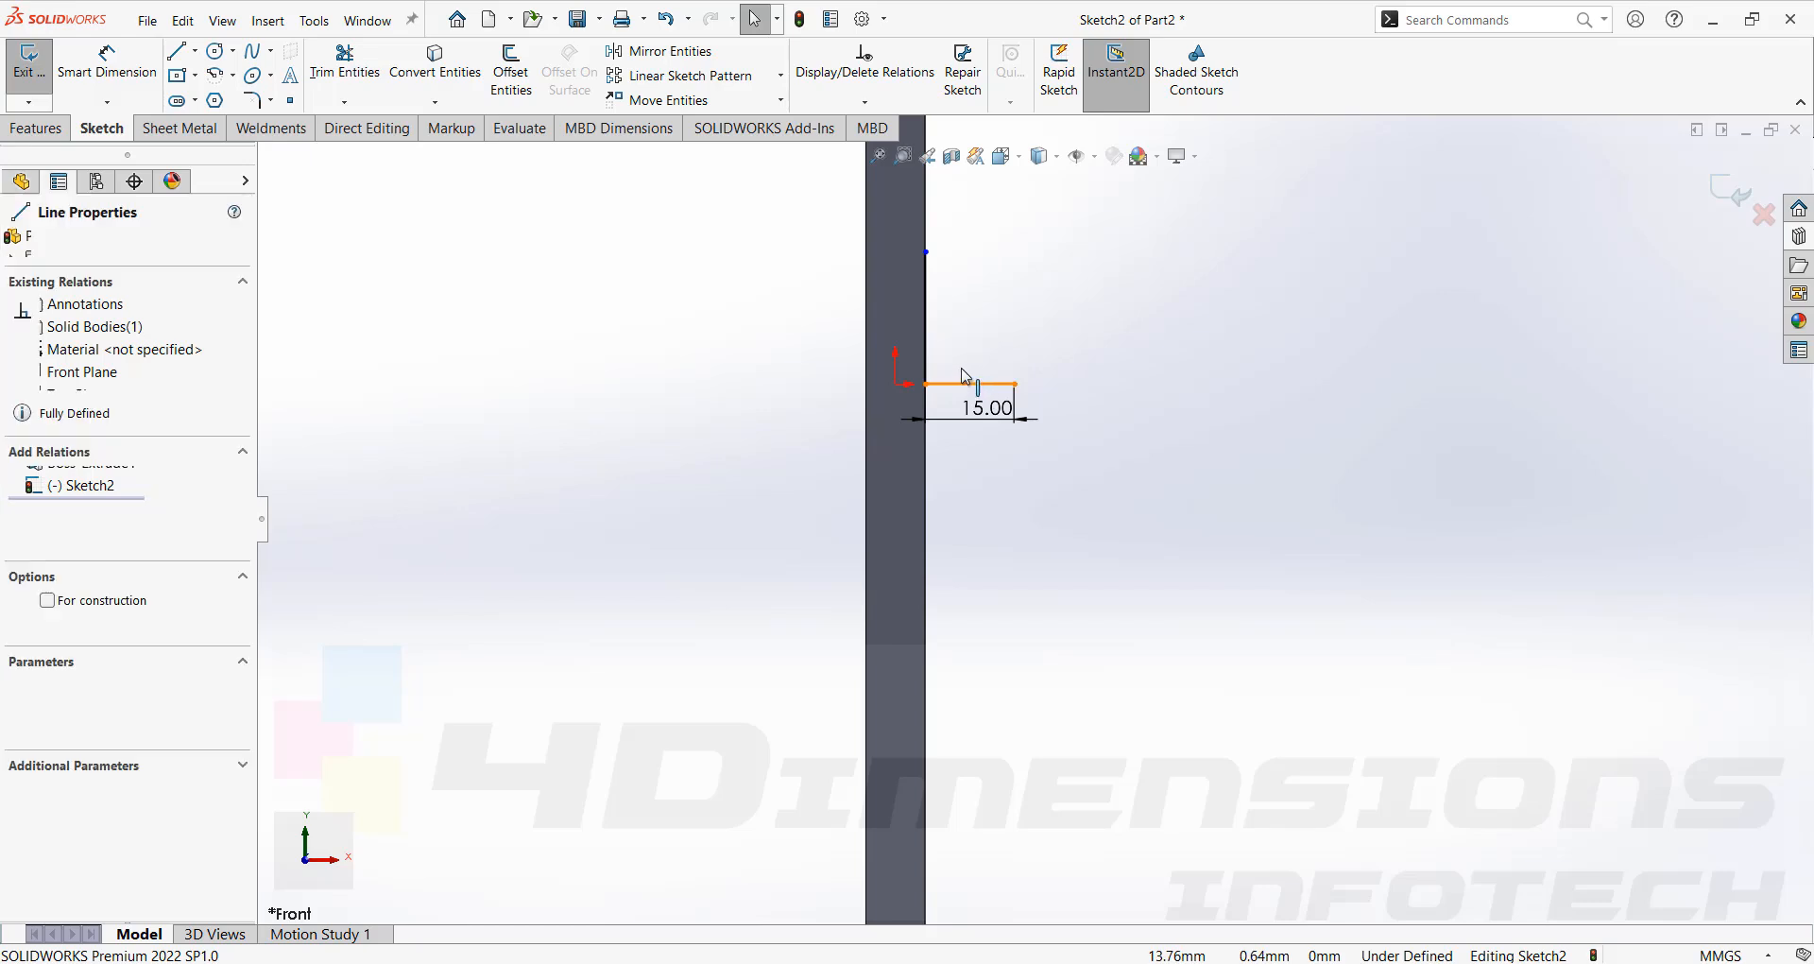
{"action": "left_click", "coordinate": [934, 333], "text": "ctrl"}
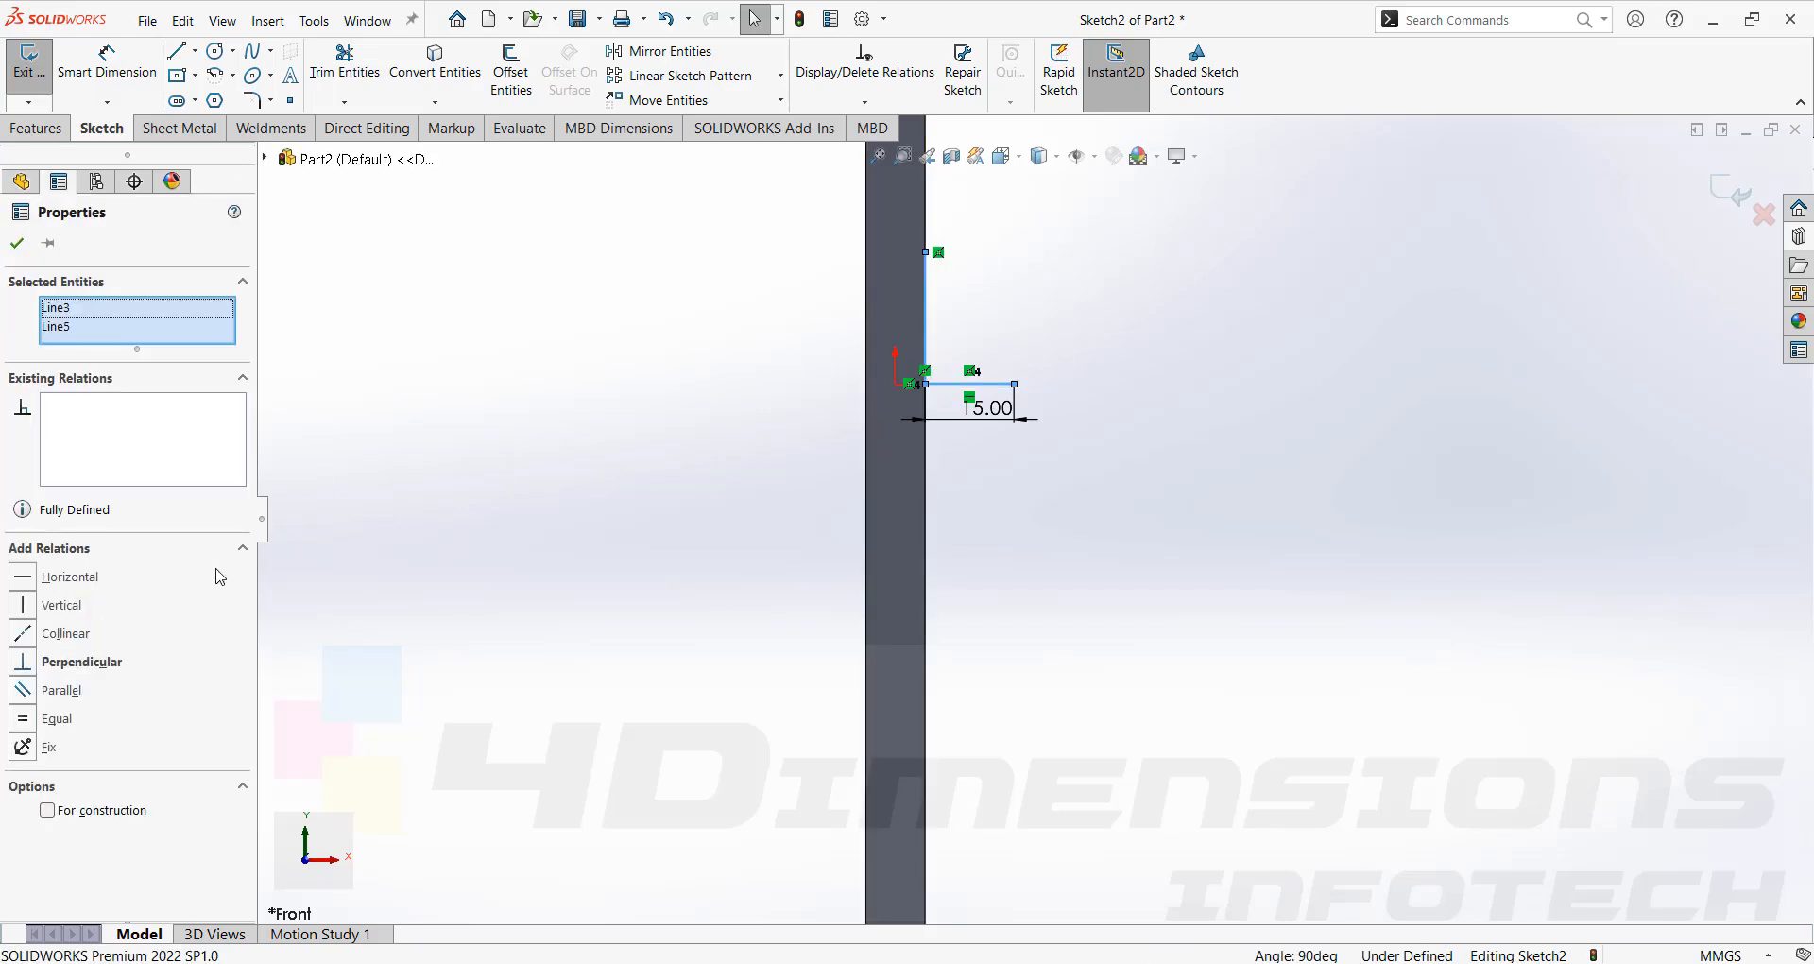
{"action": "left_click", "coordinate": [28, 722]}
{"action": "key", "text": "Escape"}
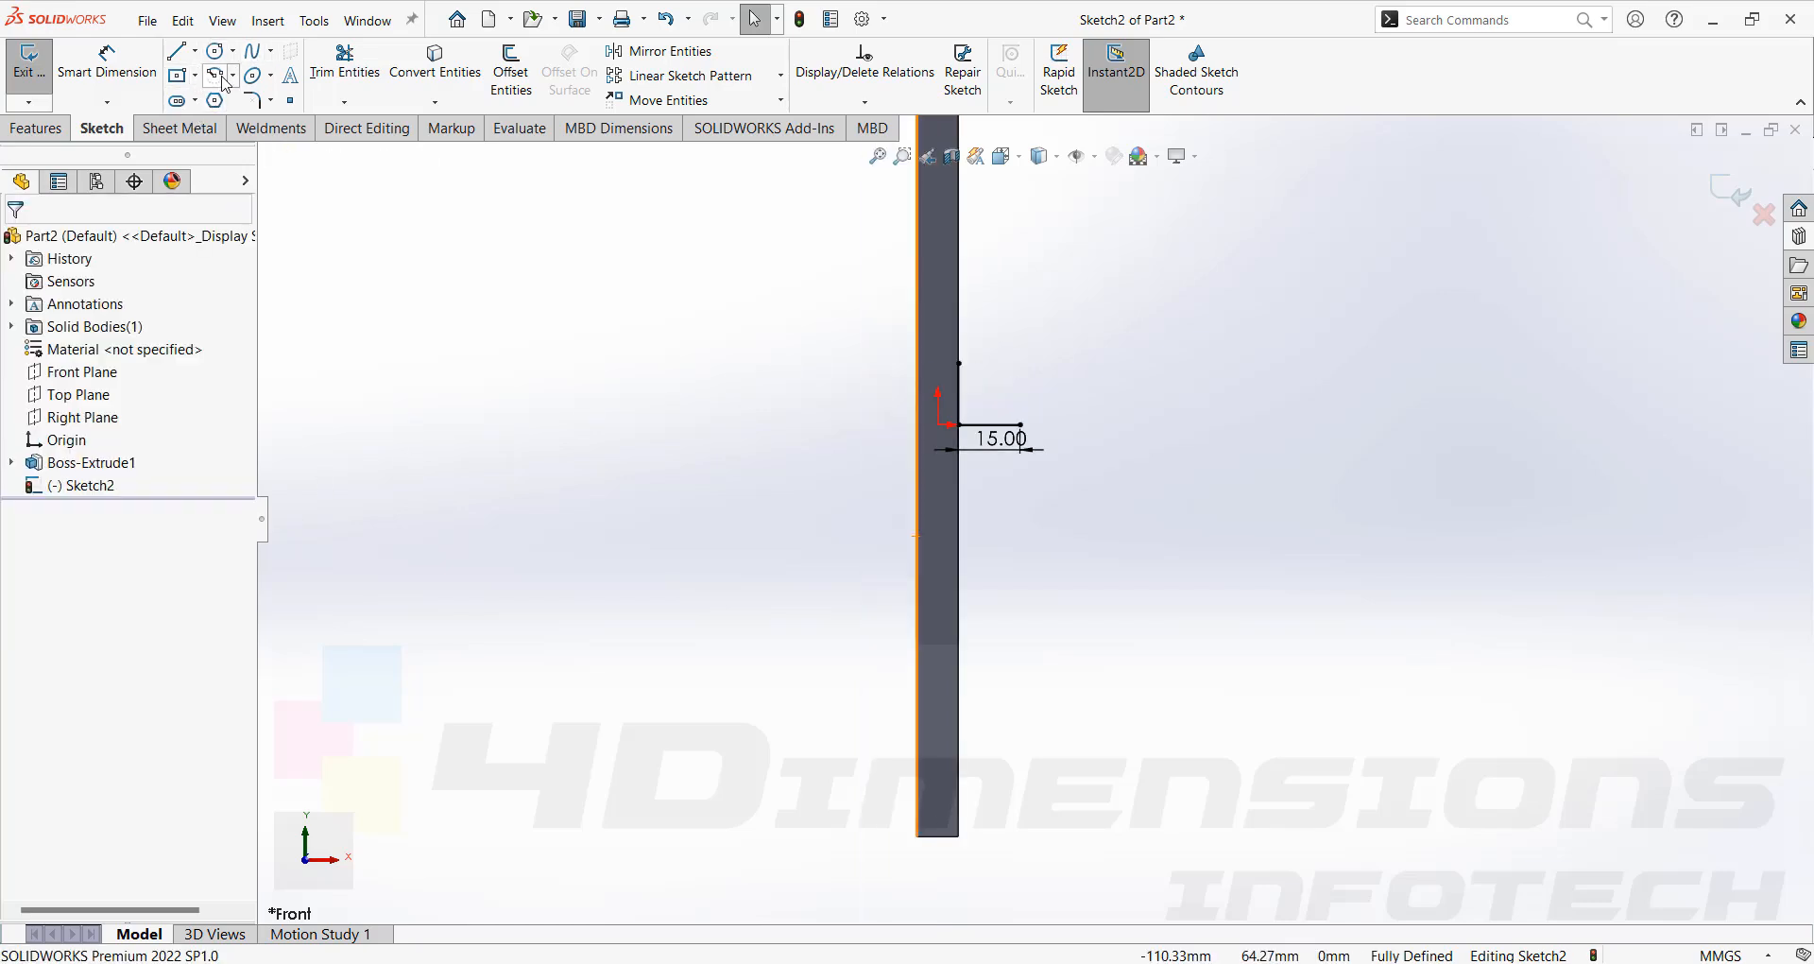
Draw a three-point arc joining the free ends of the vertical and horizontal lines.
{"action": "left_click", "coordinate": [234, 76]}
{"action": "left_click", "coordinate": [255, 146]}
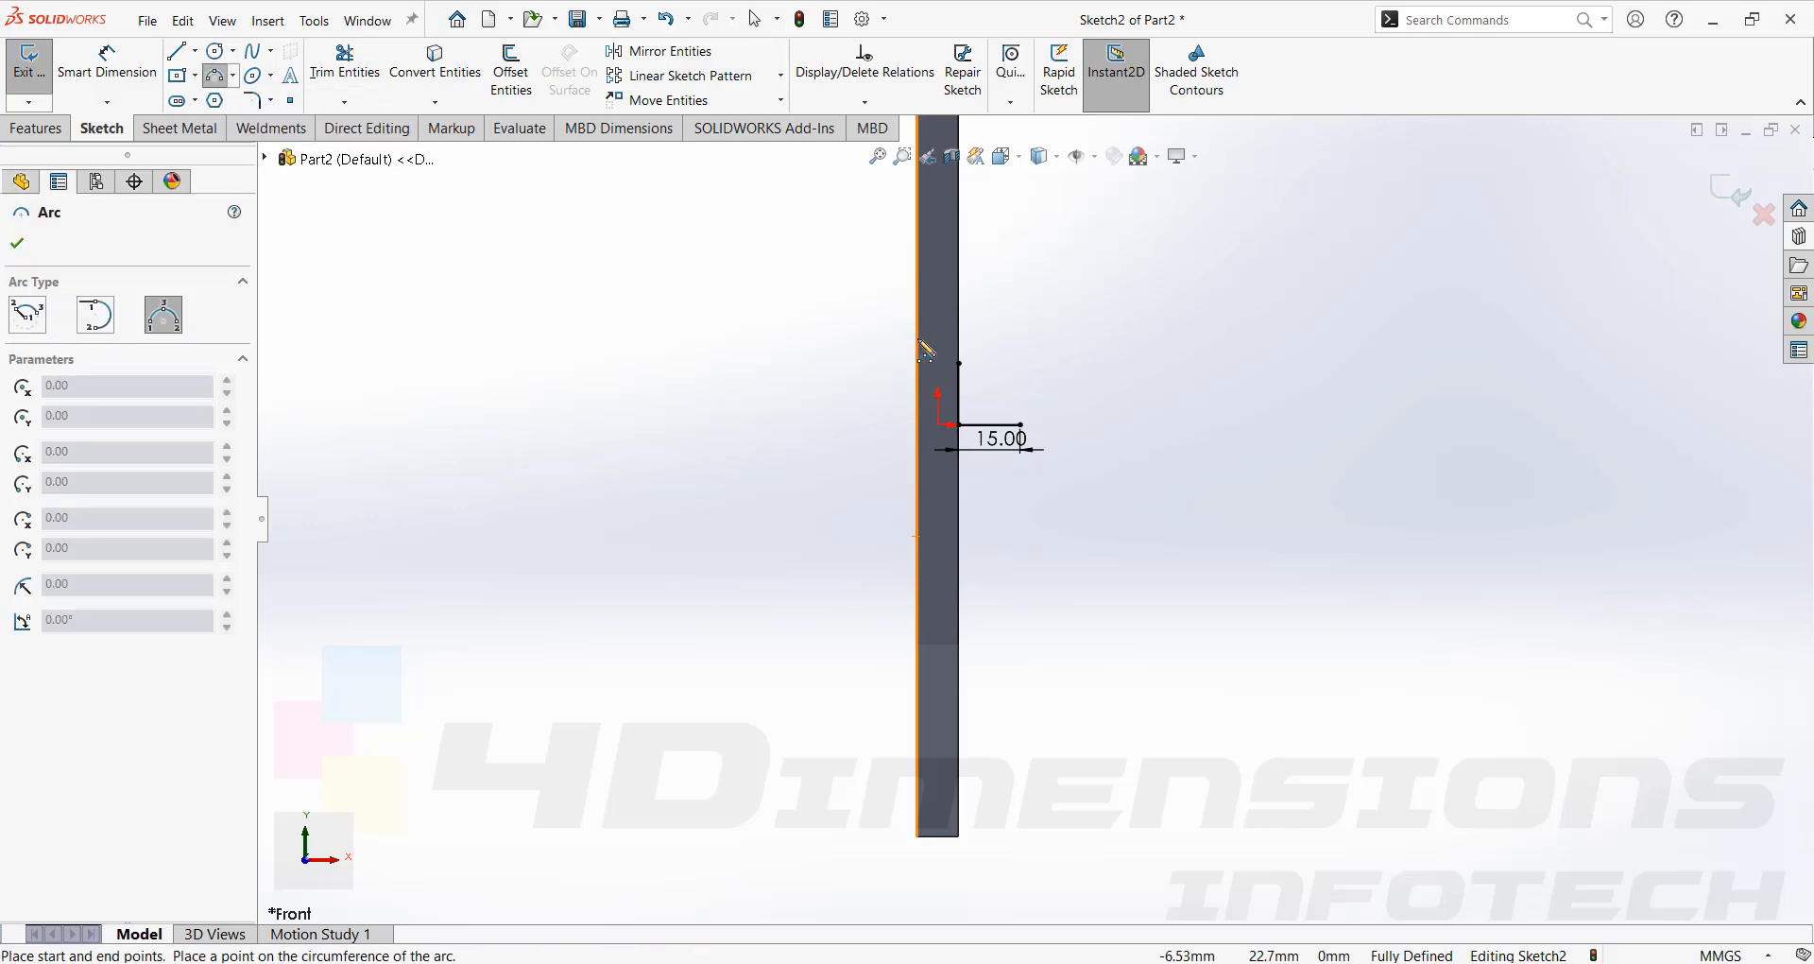
{"action": "left_click", "coordinate": [1014, 403]}
{"action": "key", "text": "Escape"}
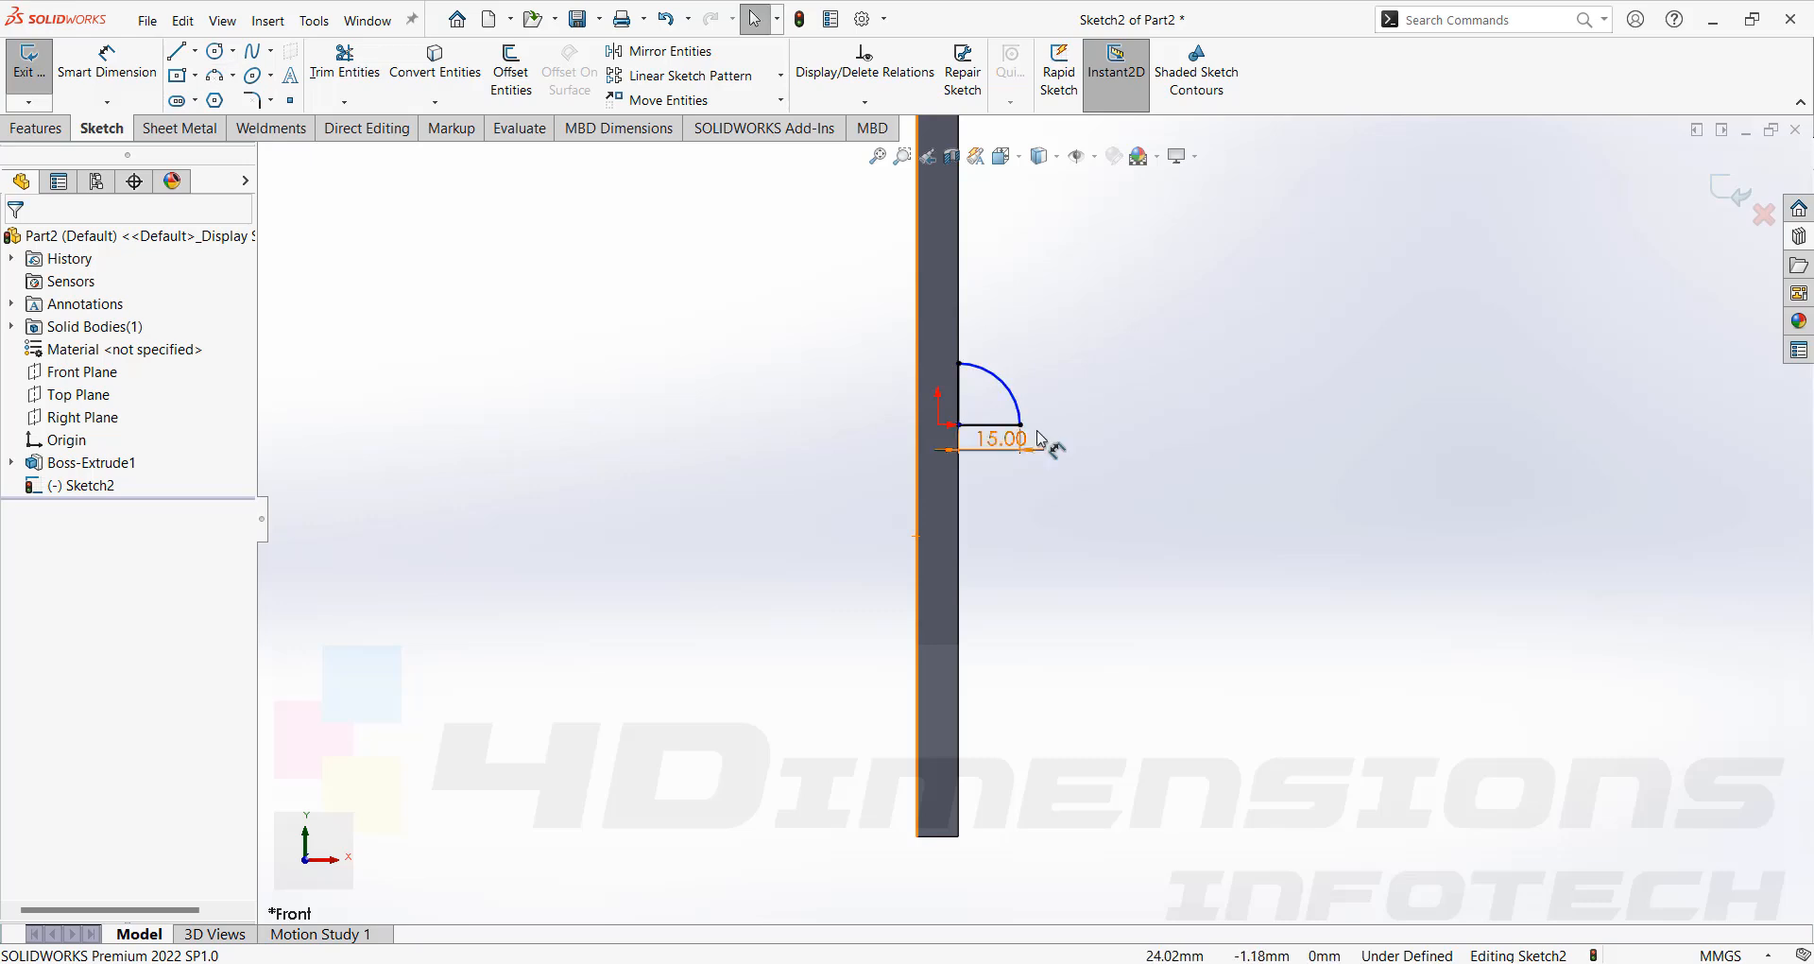
Dimension the arc's radius at 15 mm.
{"action": "scroll", "coordinate": [1039, 426], "scroll_direction": "down", "scroll_amount": 2}
{"action": "left_click", "coordinate": [1009, 395]}
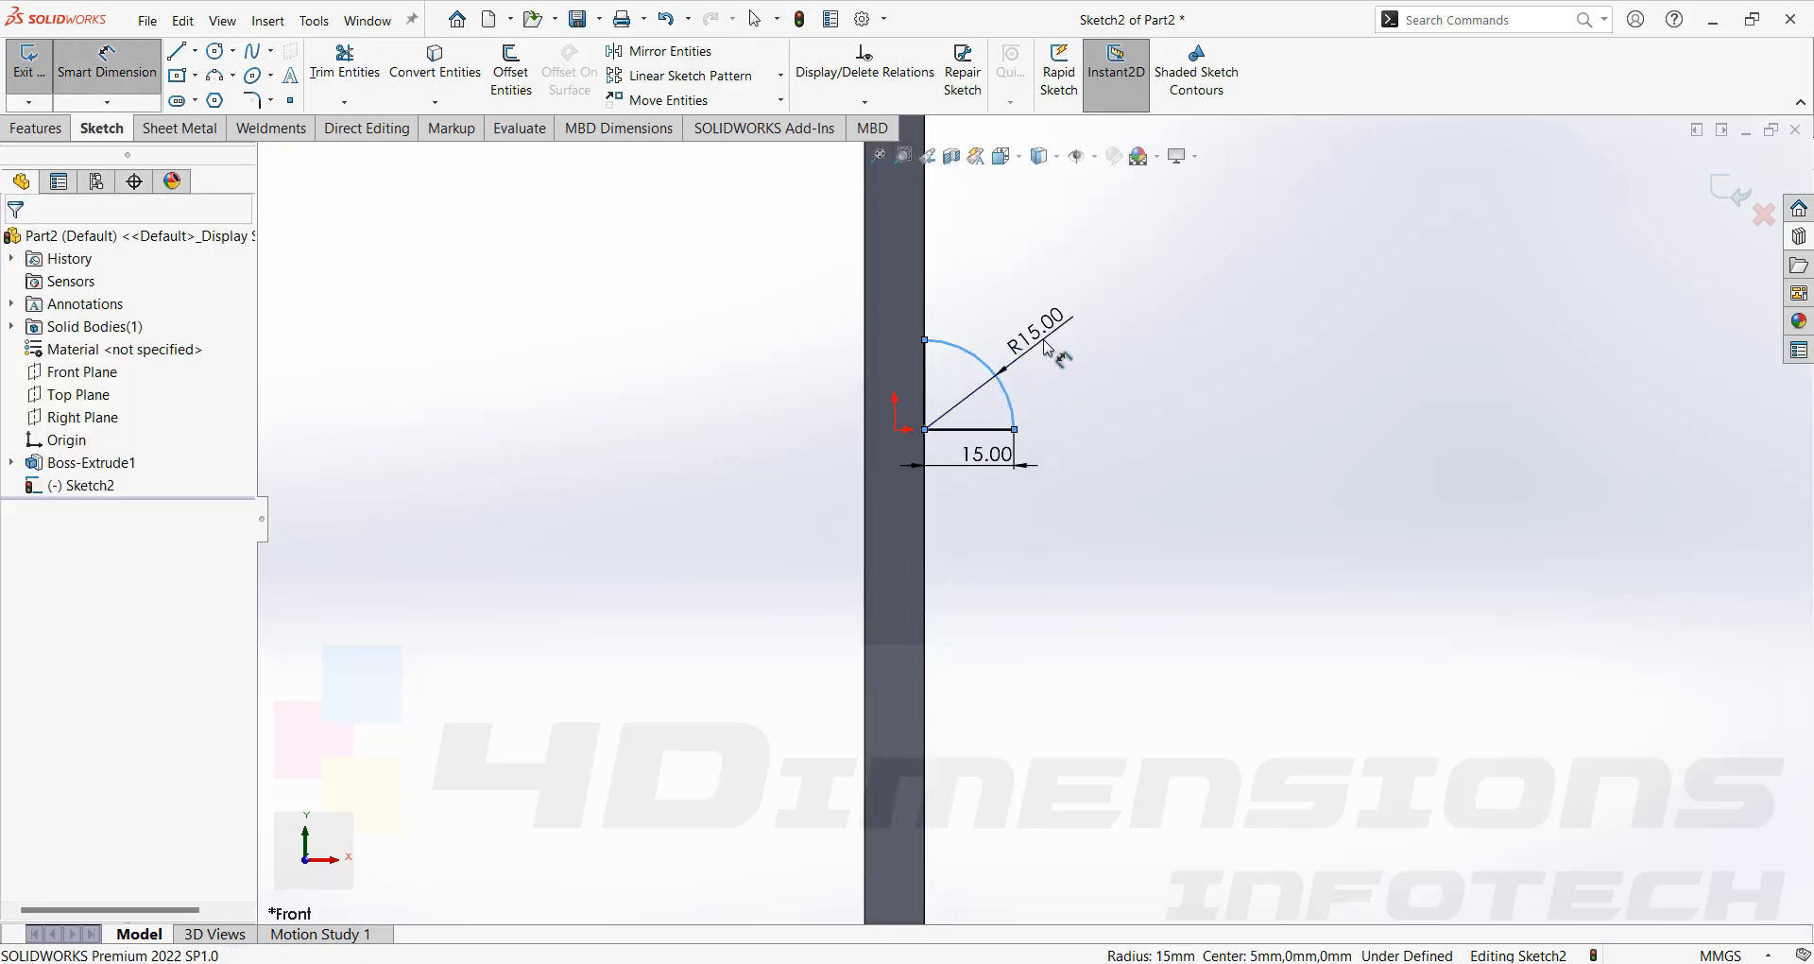
{"action": "left_click", "coordinate": [1046, 348]}
{"action": "key", "text": "Return"}
{"action": "key", "text": "Escape"}
{"action": "key", "text": "Escape"}
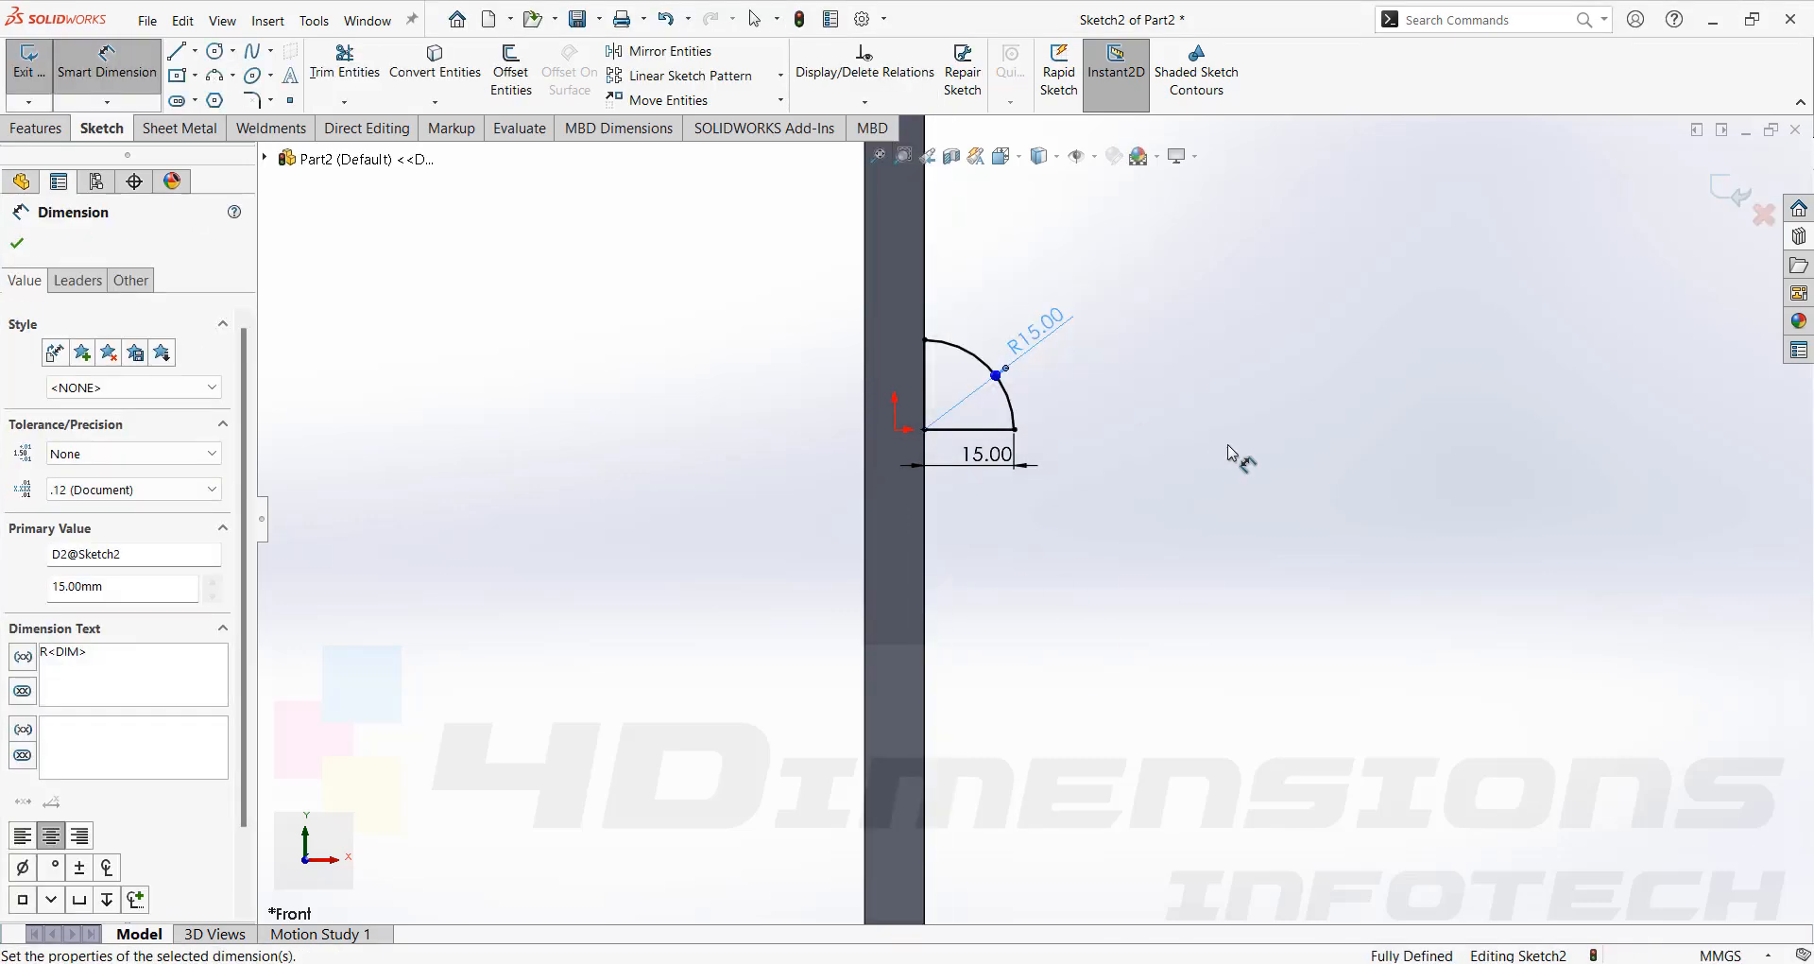
Extrude the quarter-circle sketch 40 mm with the Mid Plane end condition.
{"action": "mouse_move", "coordinate": [938, 387]}
{"action": "middle_mouse_down"}
{"action": "mouse_move", "coordinate": [1130, 401]}
{"action": "mouse_move", "coordinate": [1107, 506]}
{"action": "middle_mouse_up"}
{"action": "scroll", "coordinate": [1108, 496], "scroll_direction": "up", "scroll_amount": 3}
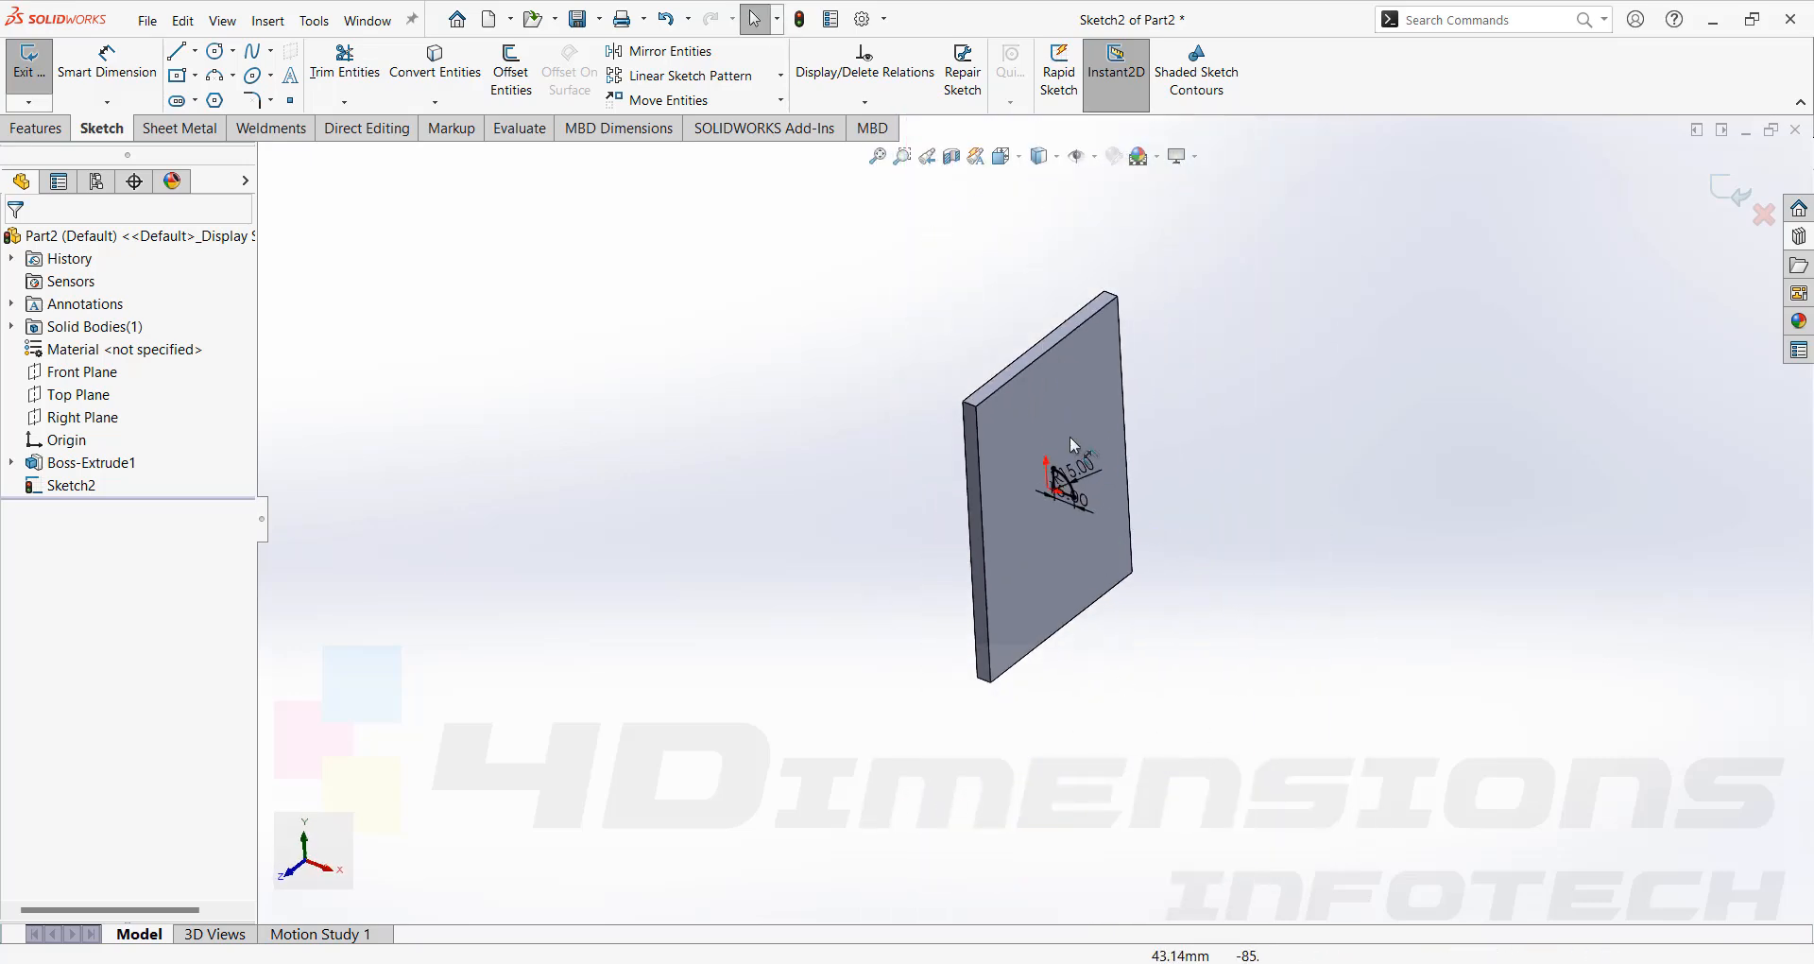
{"action": "scroll", "coordinate": [1120, 595], "scroll_direction": "down", "scroll_amount": 3}
{"action": "middle_click_drag", "start_coordinate": [1104, 565], "coordinate": [1001, 492]}
{"action": "scroll", "coordinate": [1001, 492], "scroll_direction": "up", "scroll_amount": 2}
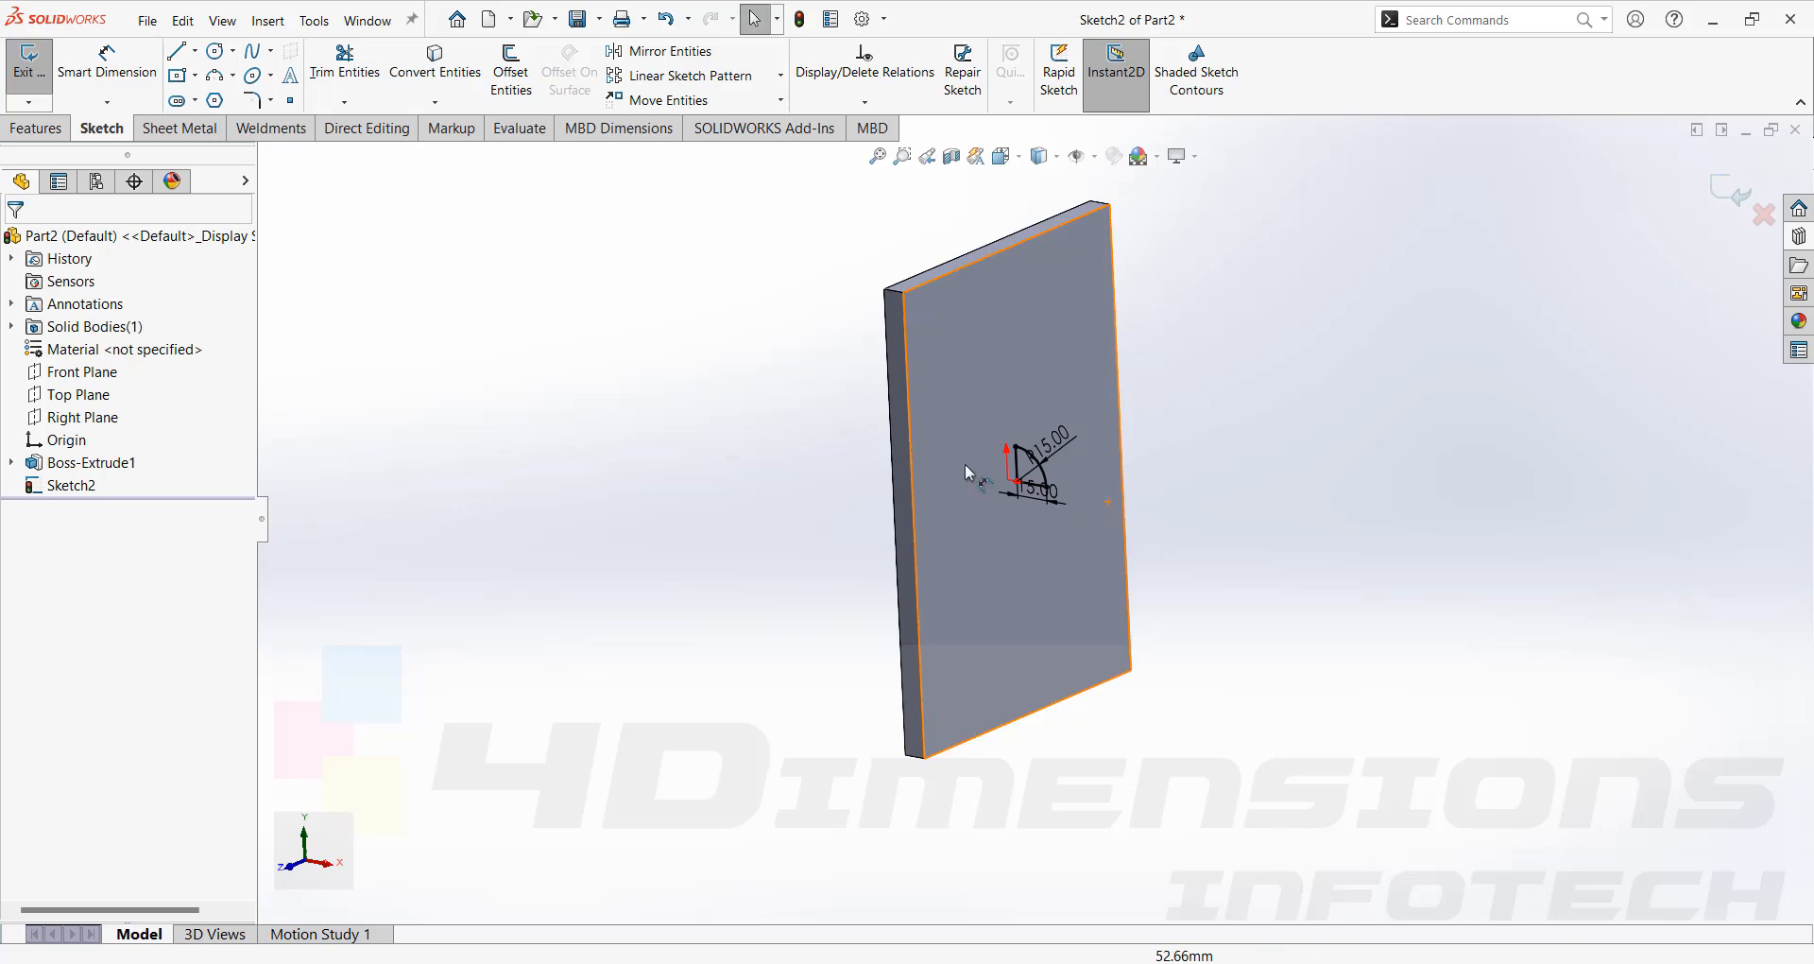
{"action": "left_click", "coordinate": [38, 127]}
{"action": "middle_click_drag", "start_coordinate": [1059, 397], "coordinate": [1104, 521]}
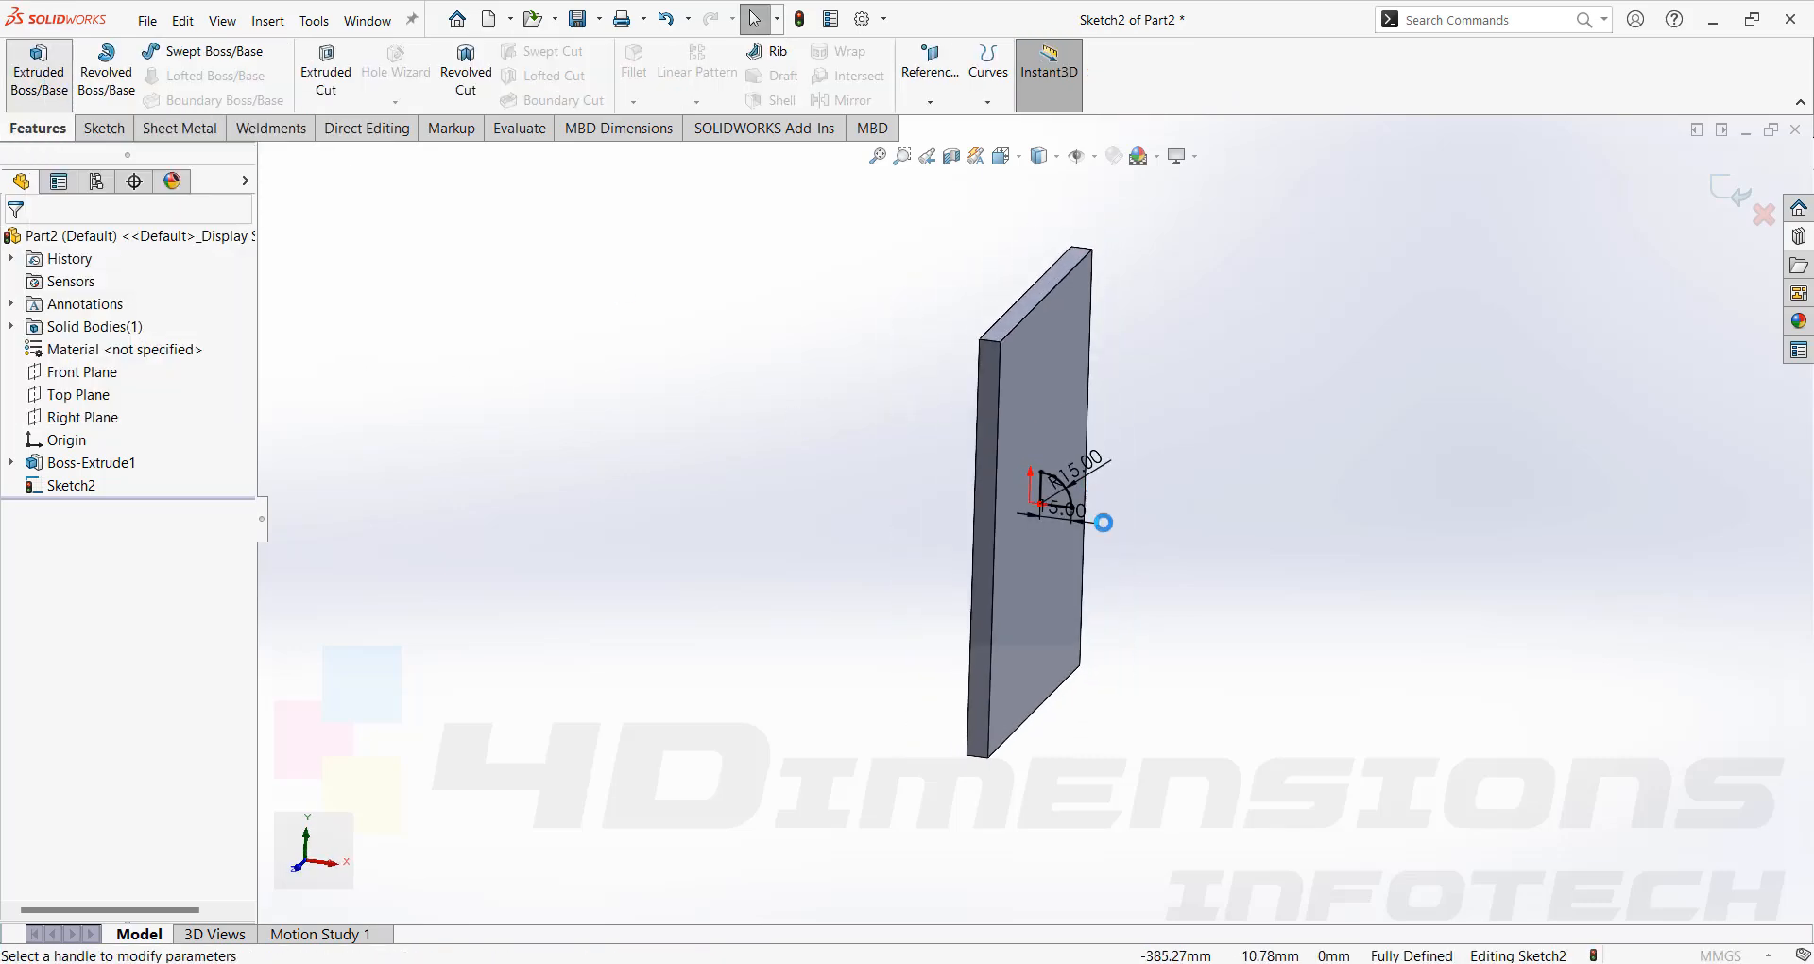
{"action": "left_click", "coordinate": [38, 71]}
{"action": "type", "text": "40"}
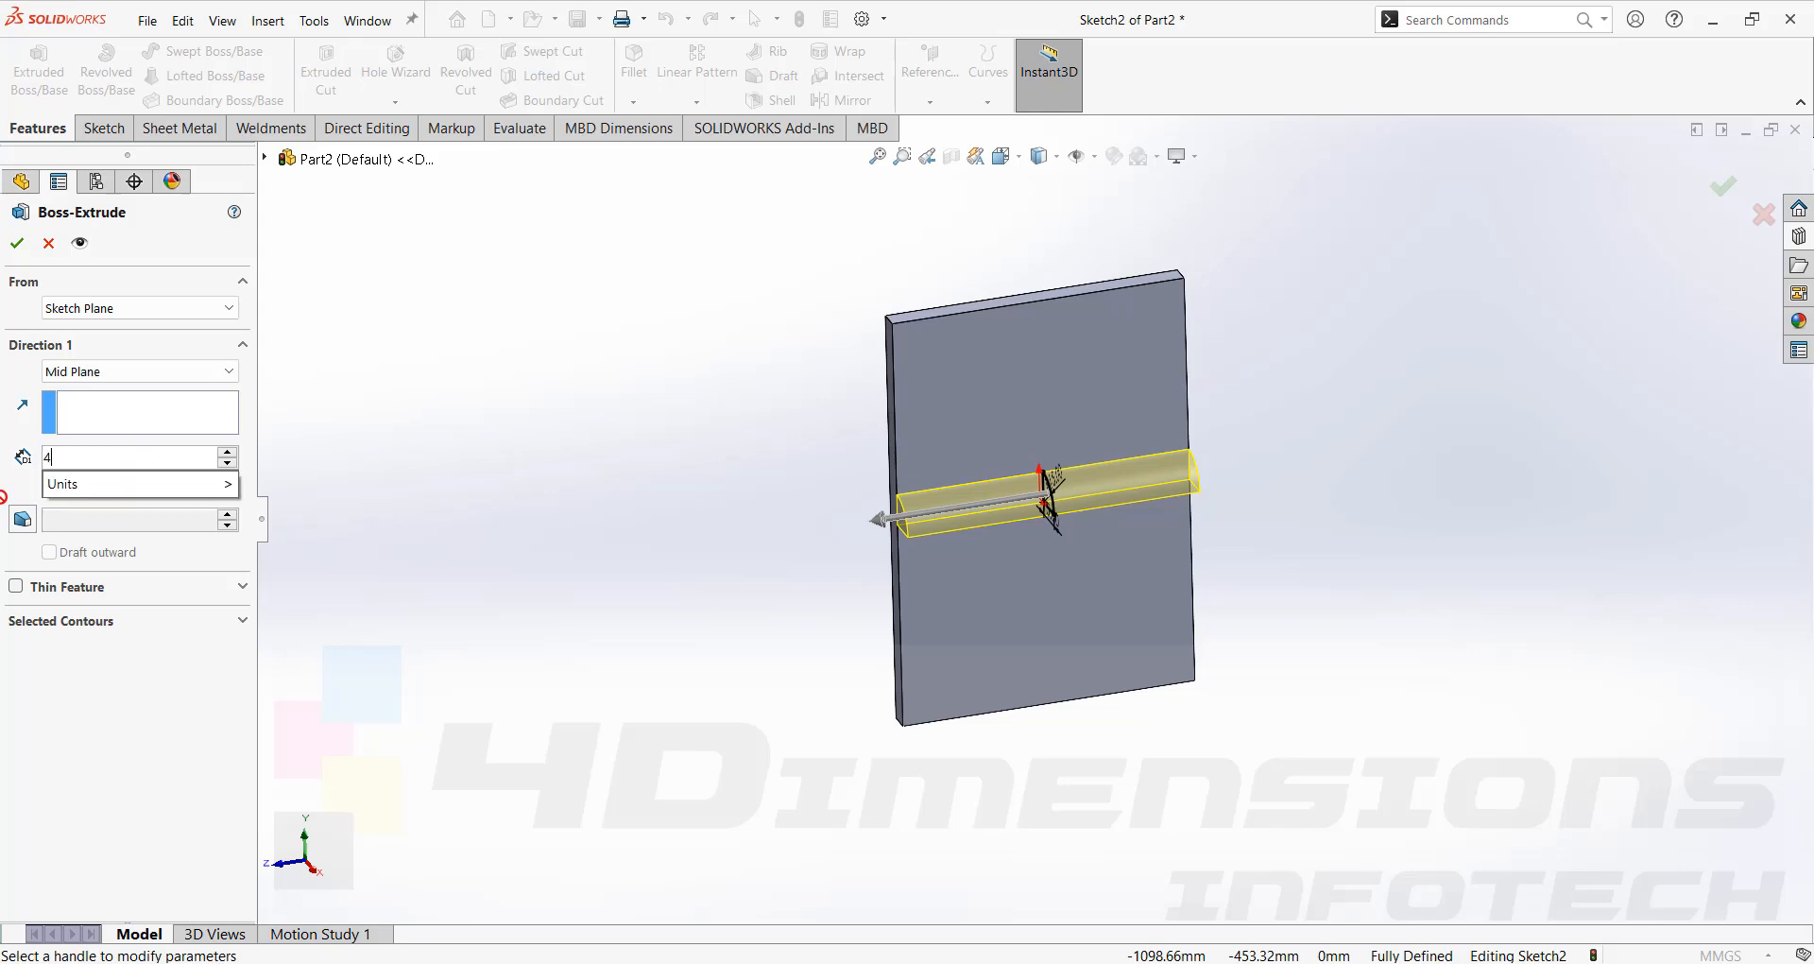
{"action": "key", "text": "Return"}
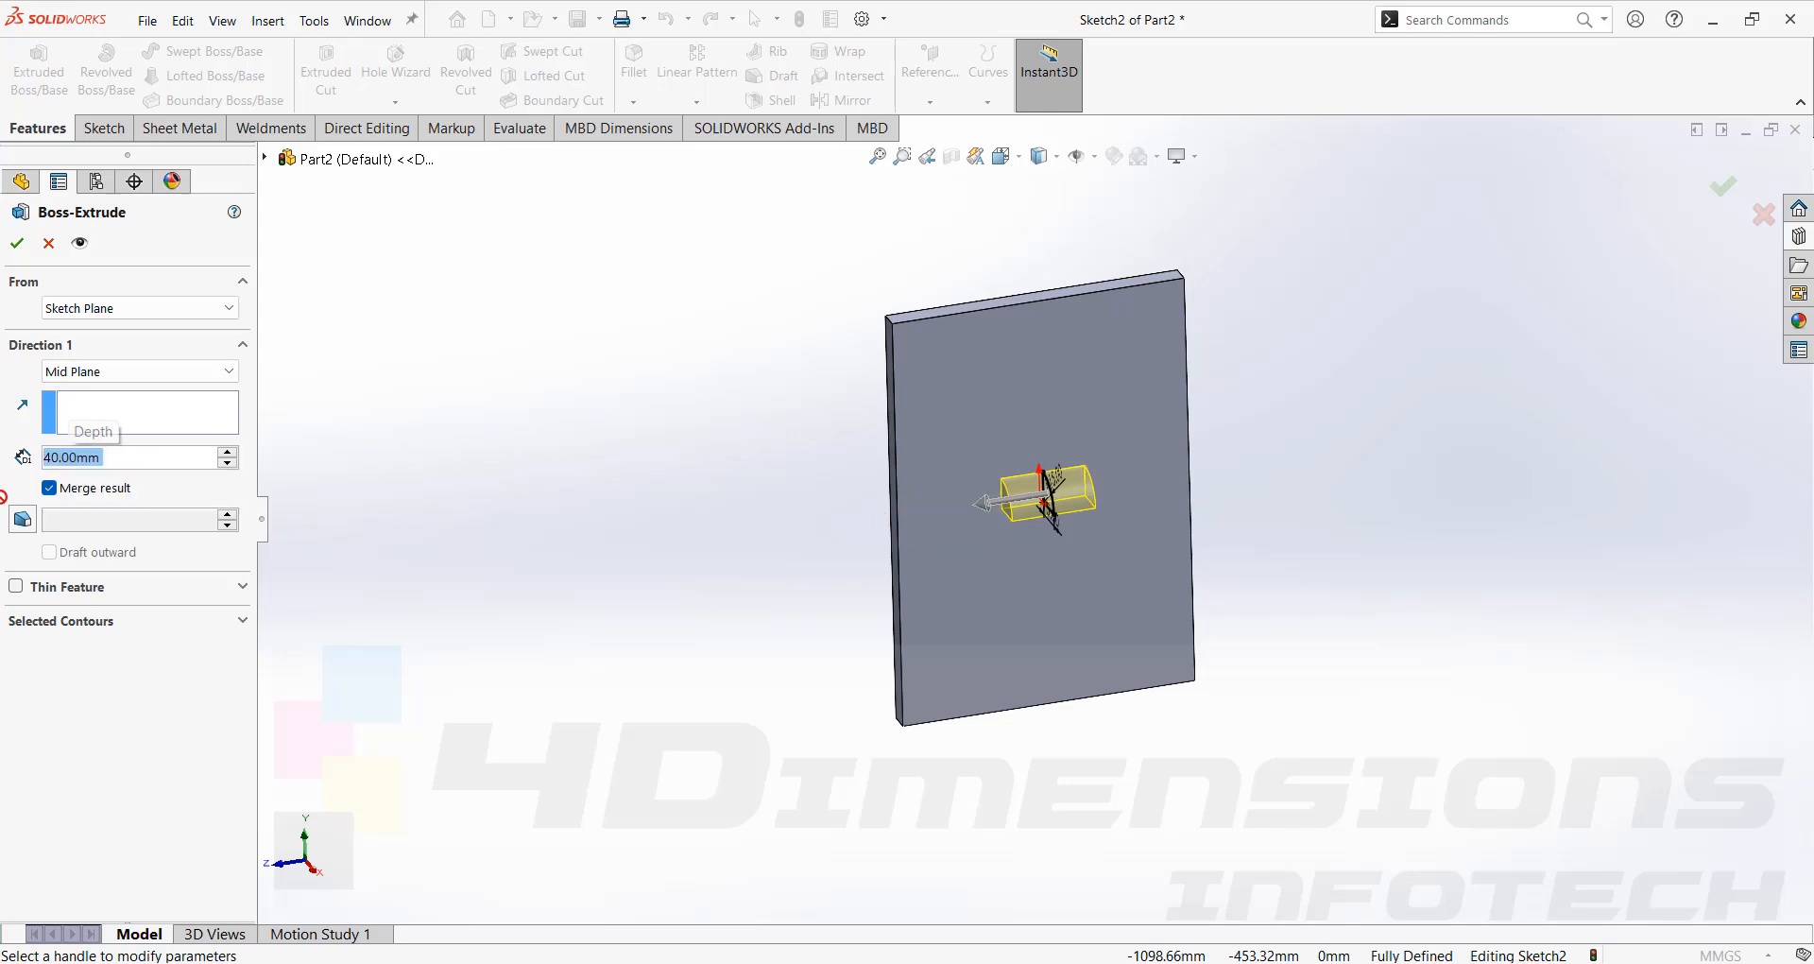
{"action": "left_click", "coordinate": [18, 244]}
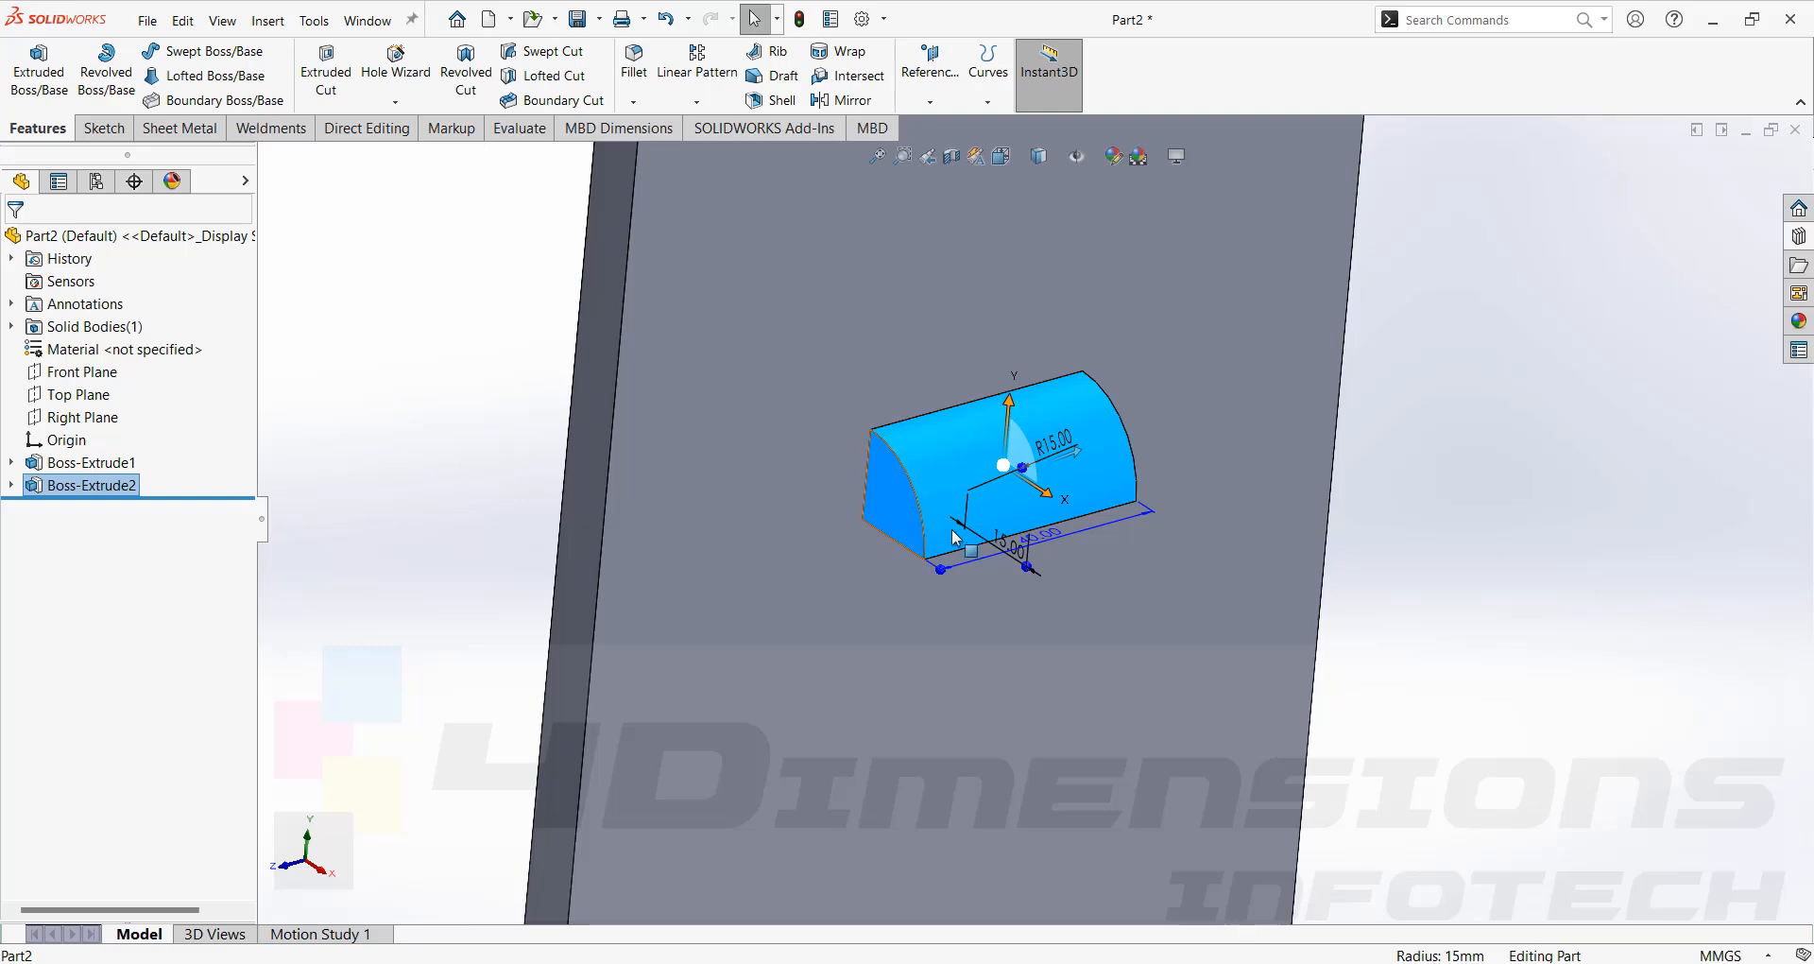
Start a sketch on the end face of the quarter-round boss and convert its edges into the sketch.
{"action": "left_click", "coordinate": [1412, 588]}
{"action": "left_click", "coordinate": [886, 497]}
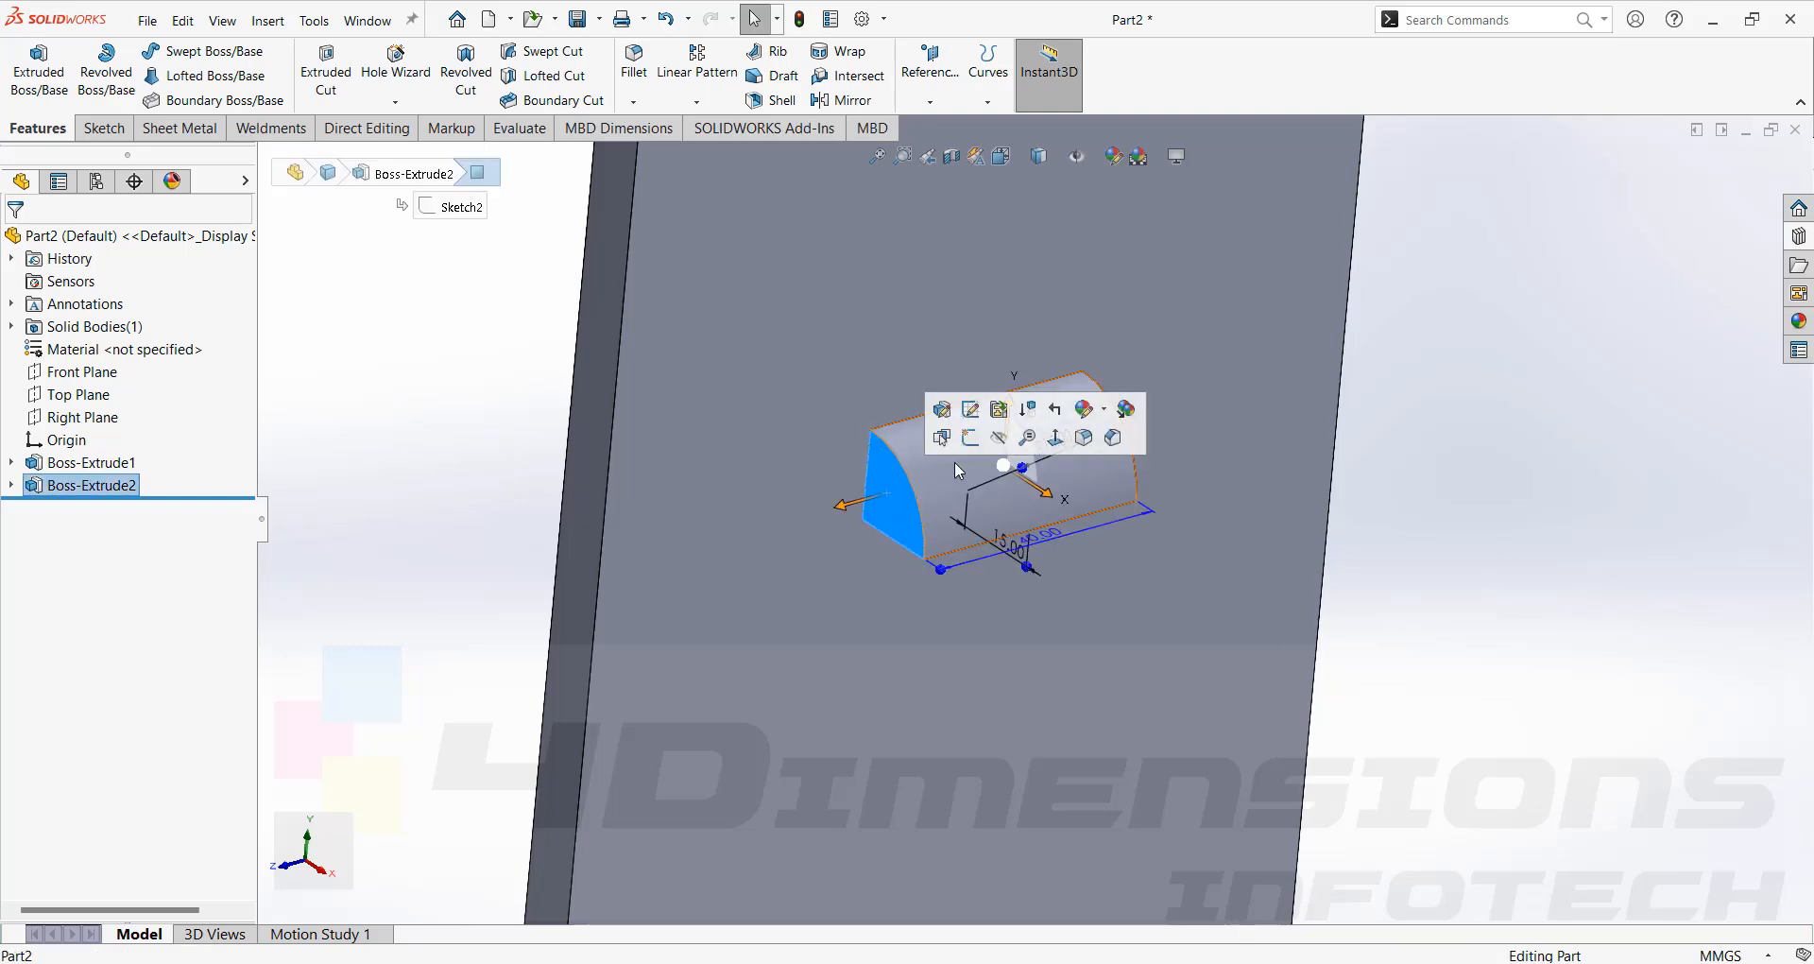
{"action": "left_click", "coordinate": [971, 437]}
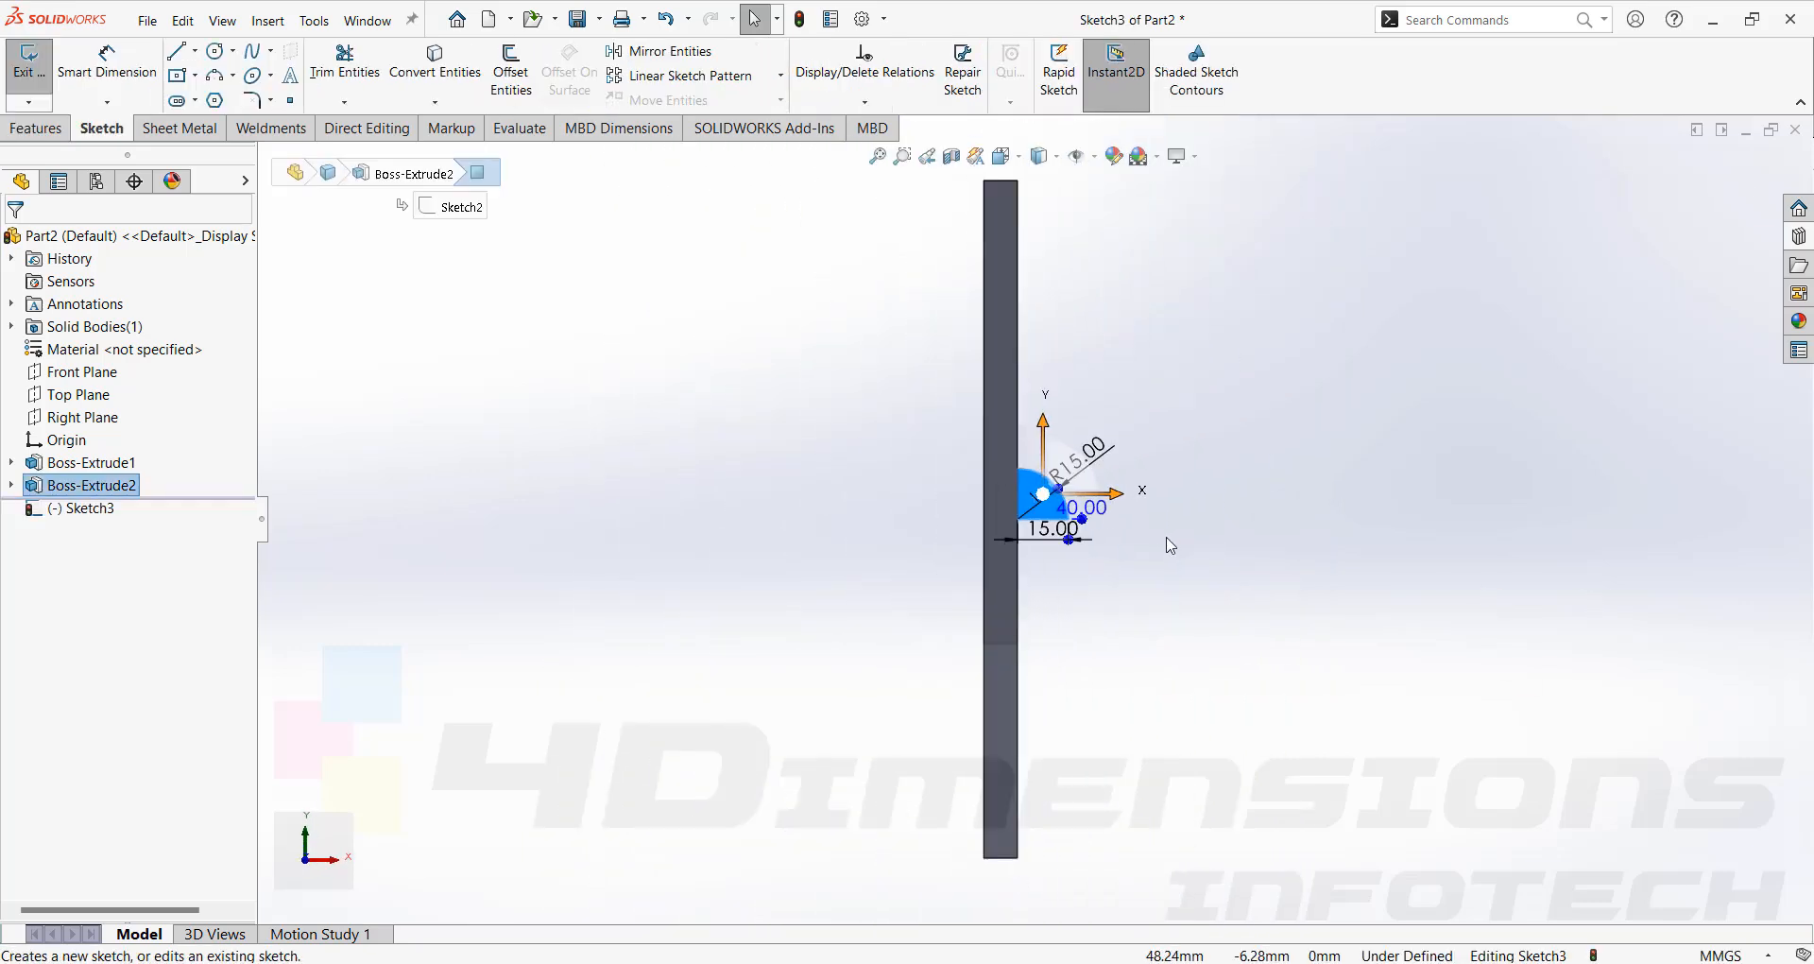
{"action": "left_click", "coordinate": [963, 485]}
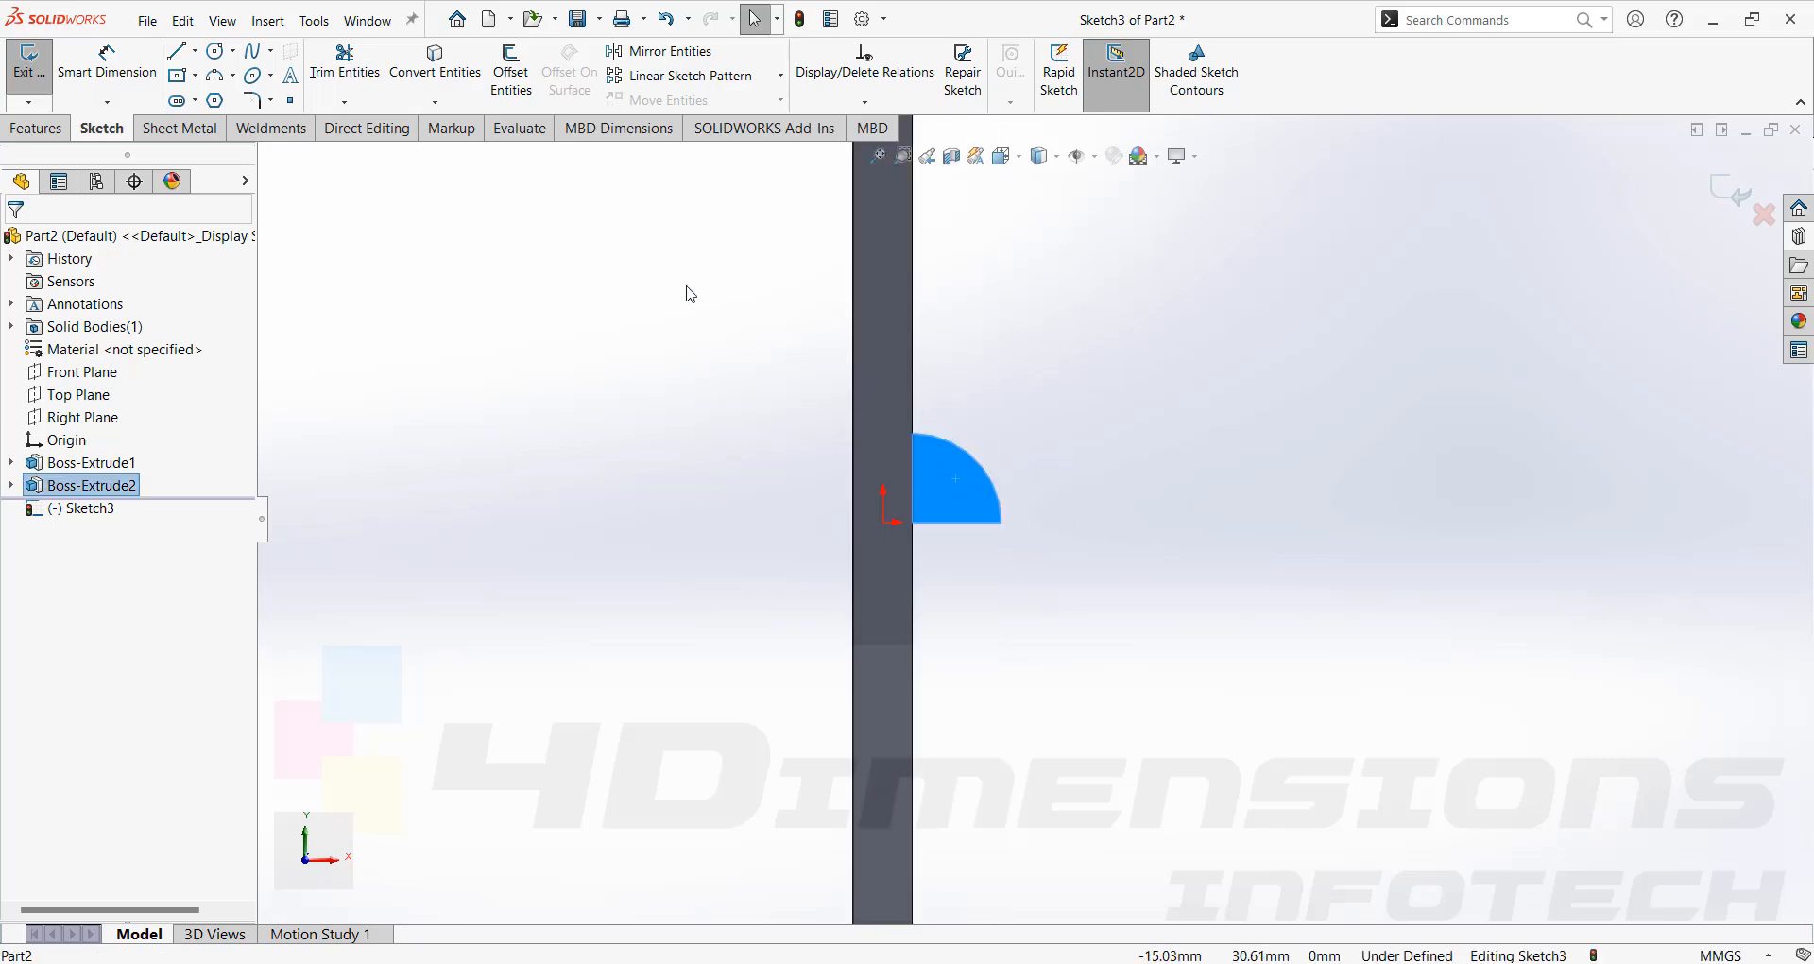
{"action": "key", "text": "Escape"}
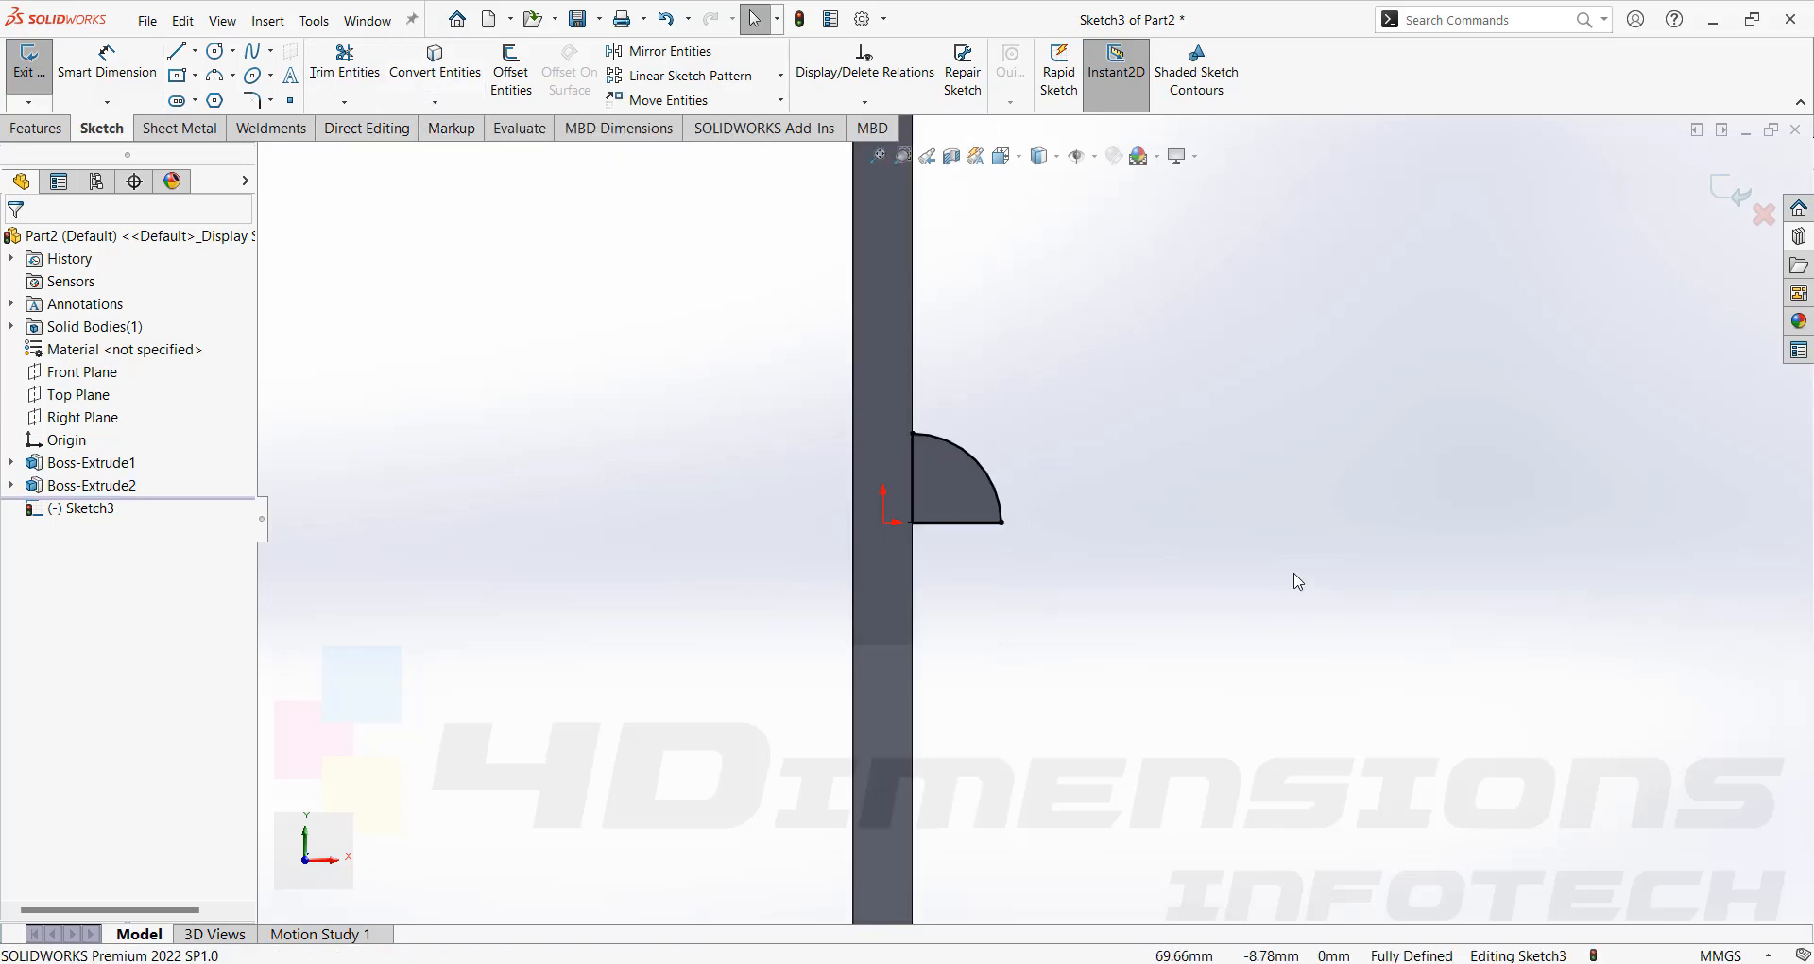
Revolve the end-face sketch 90 degrees about its vertical edge line to round off the boss end.
{"action": "middle_click_drag", "start_coordinate": [1295, 579], "coordinate": [1215, 677]}
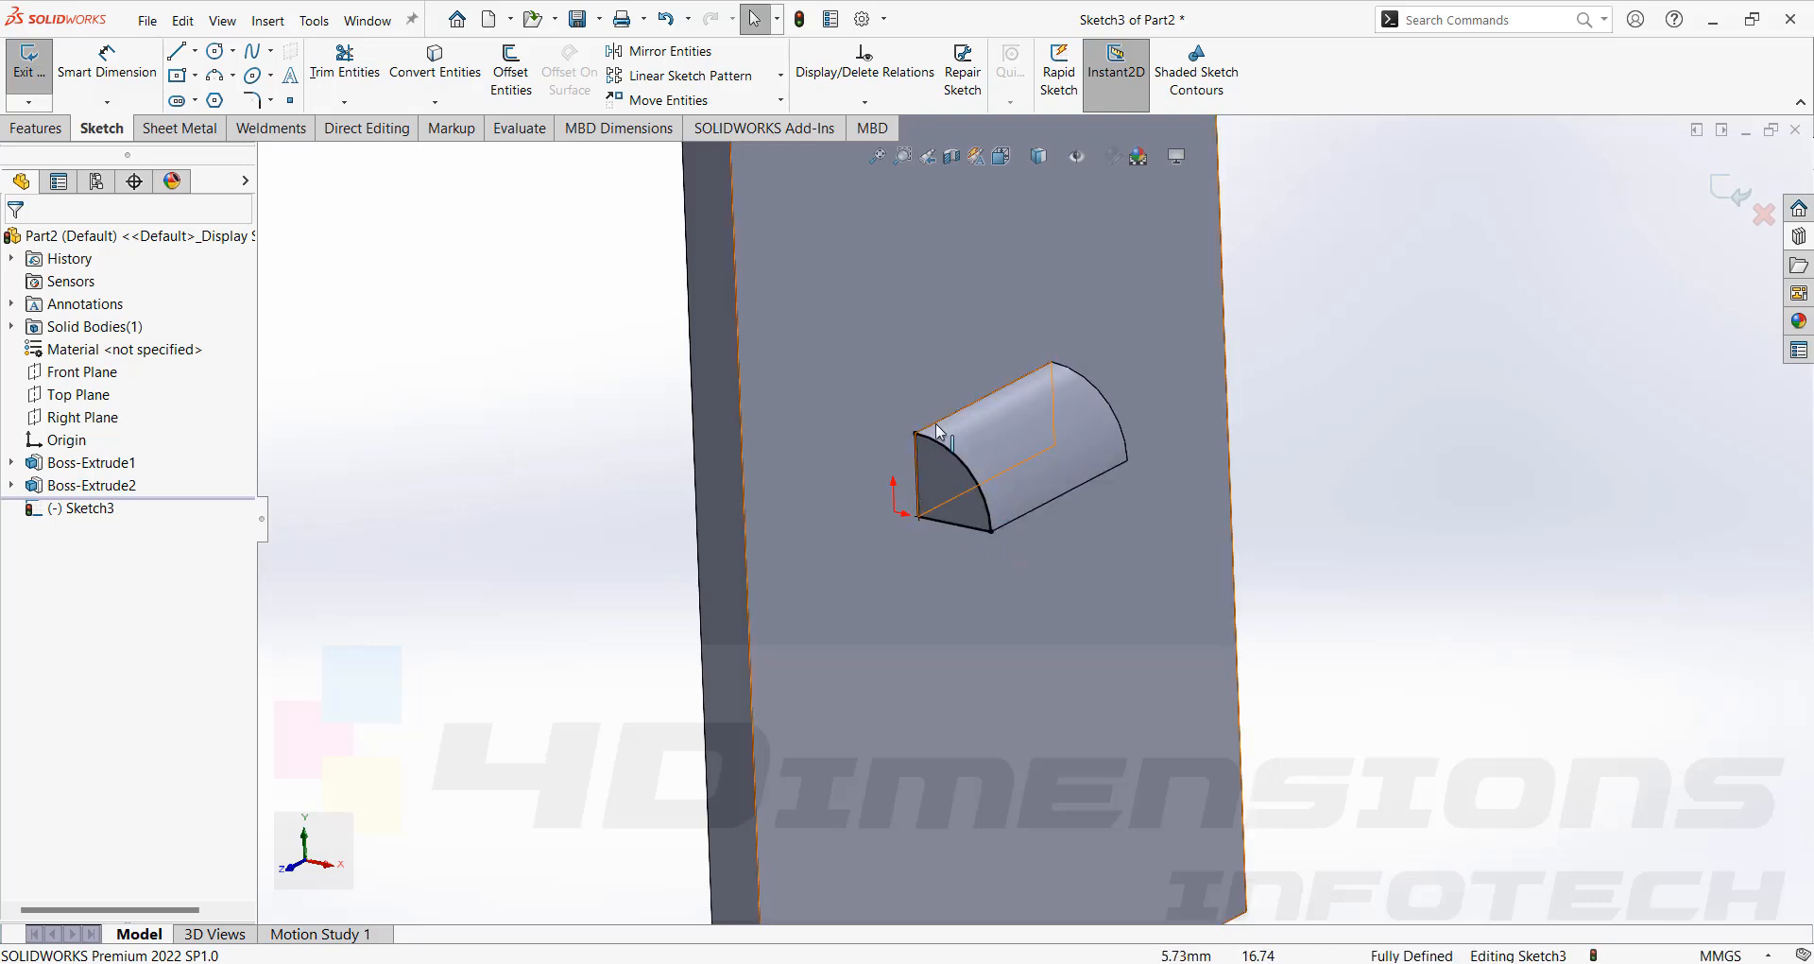
{"action": "left_click", "coordinate": [34, 130]}
{"action": "left_click", "coordinate": [106, 71]}
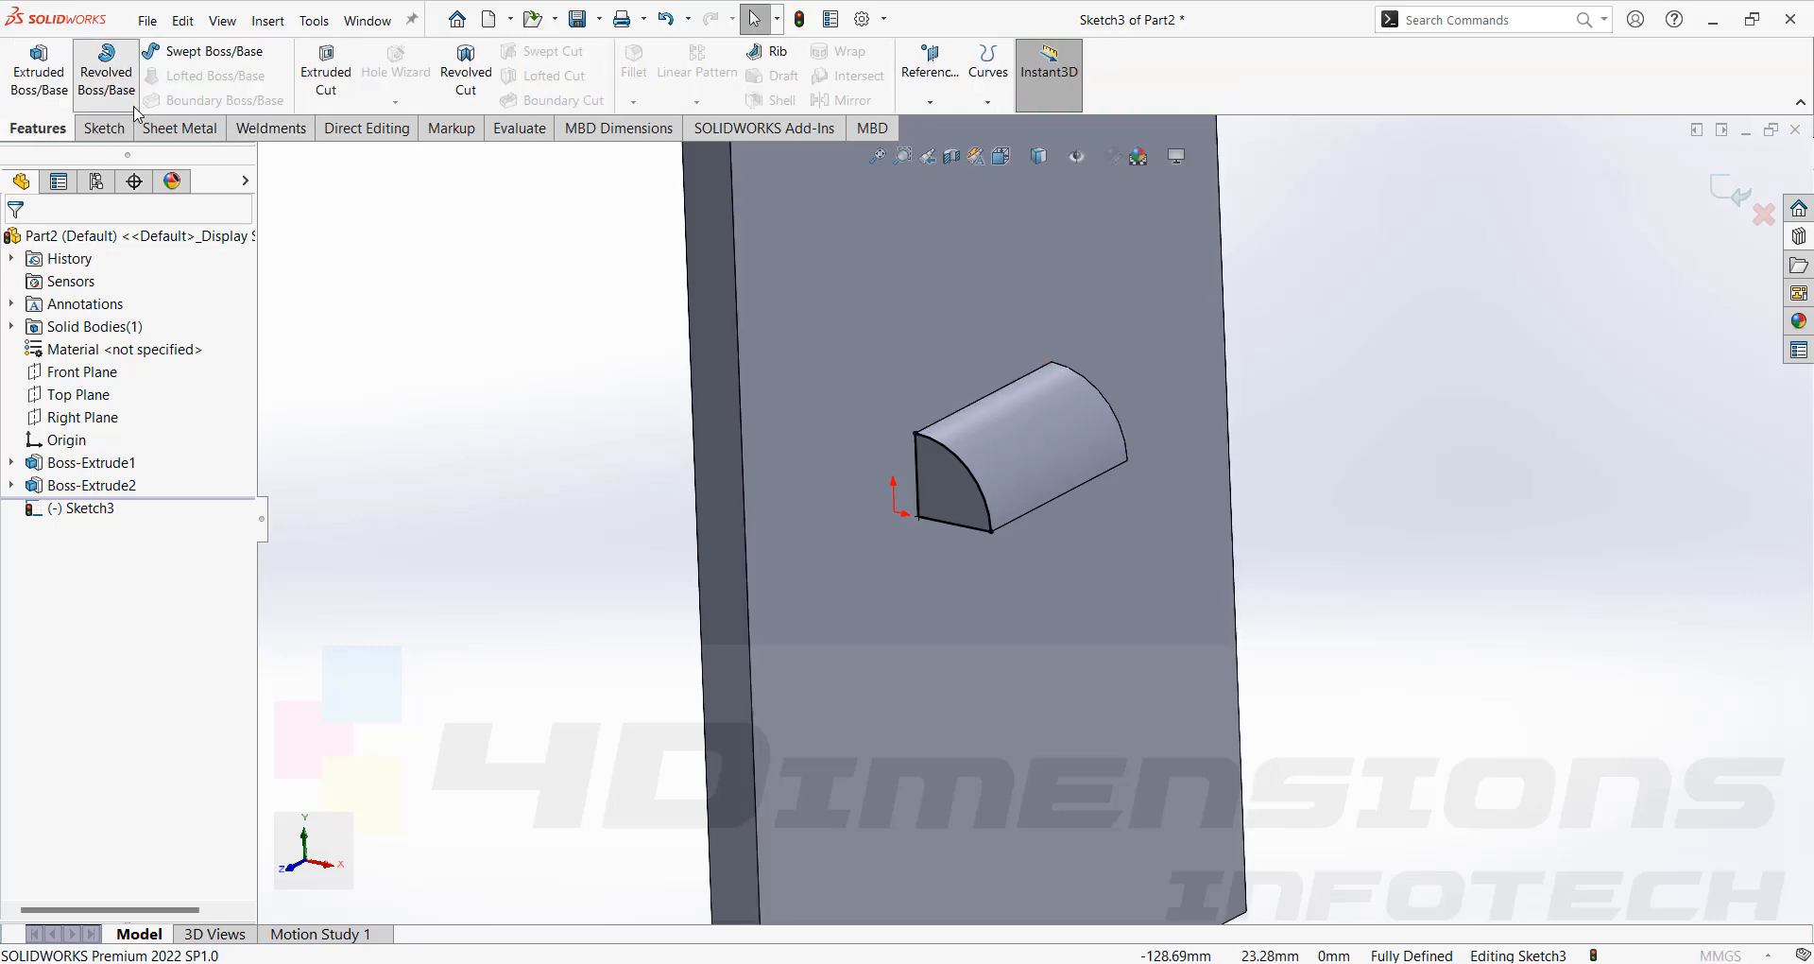
{"action": "left_click", "coordinate": [921, 461]}
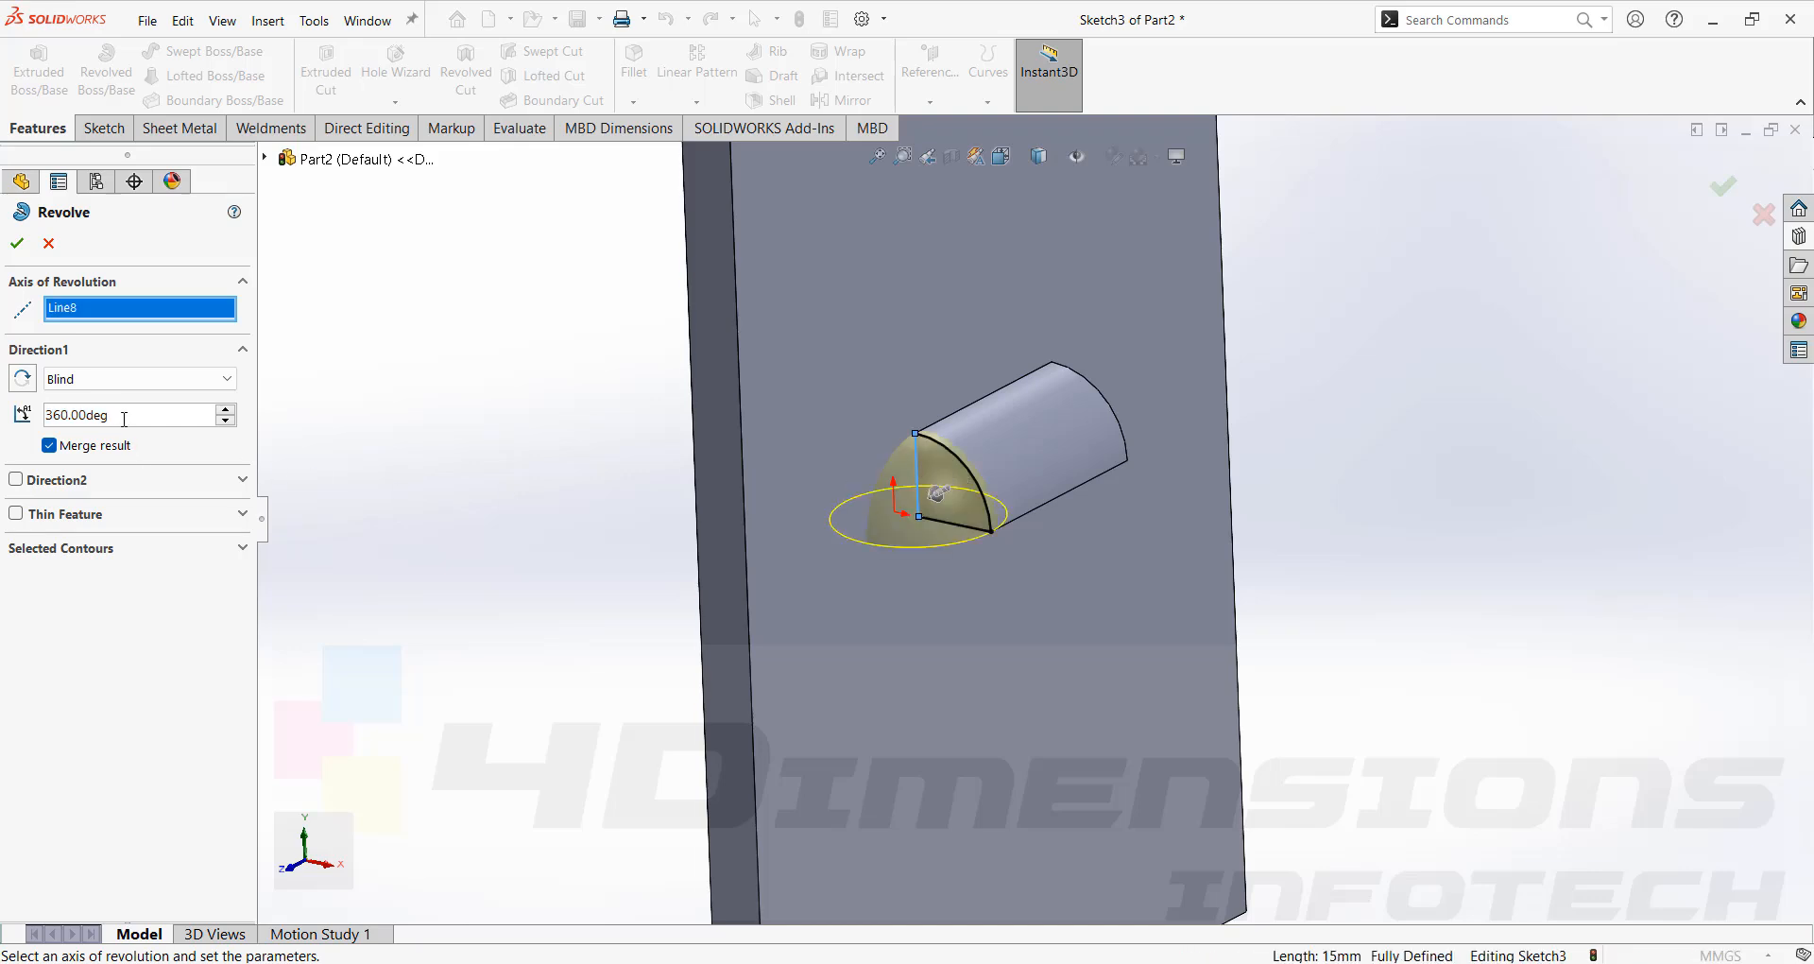
{"action": "type", "text": "90"}
{"action": "key", "text": "Return"}
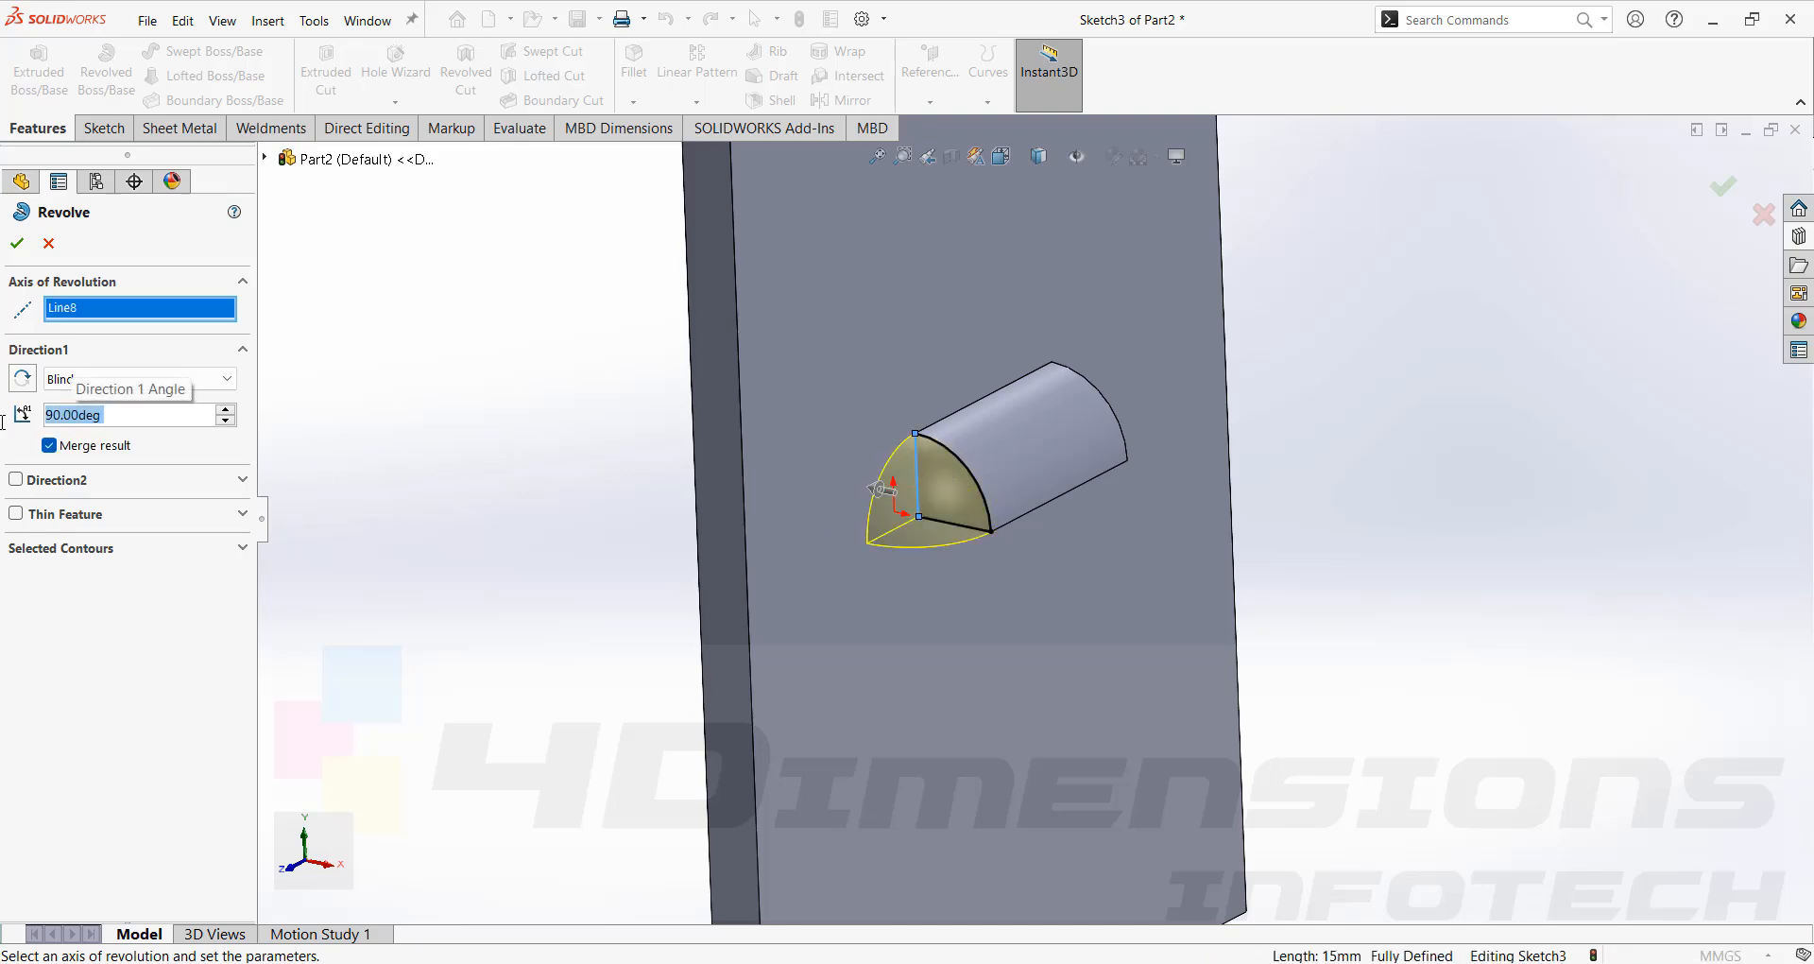
{"action": "left_click", "coordinate": [17, 244]}
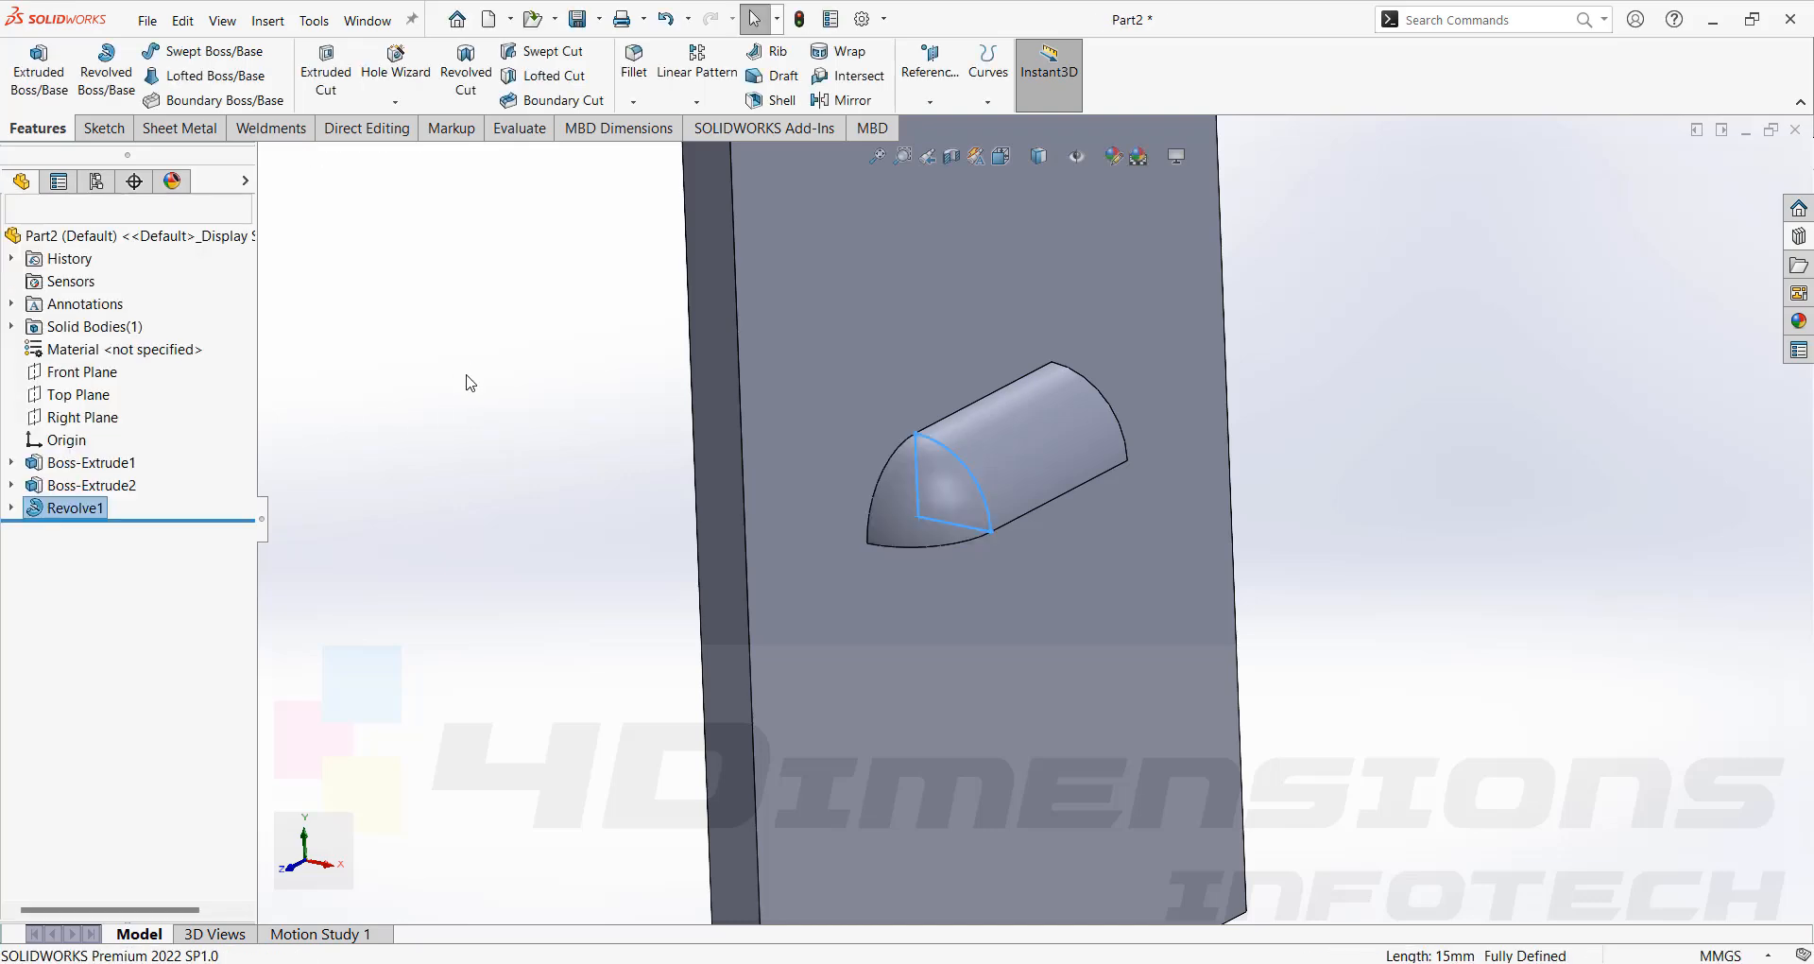
{"action": "left_click", "coordinate": [938, 490]}
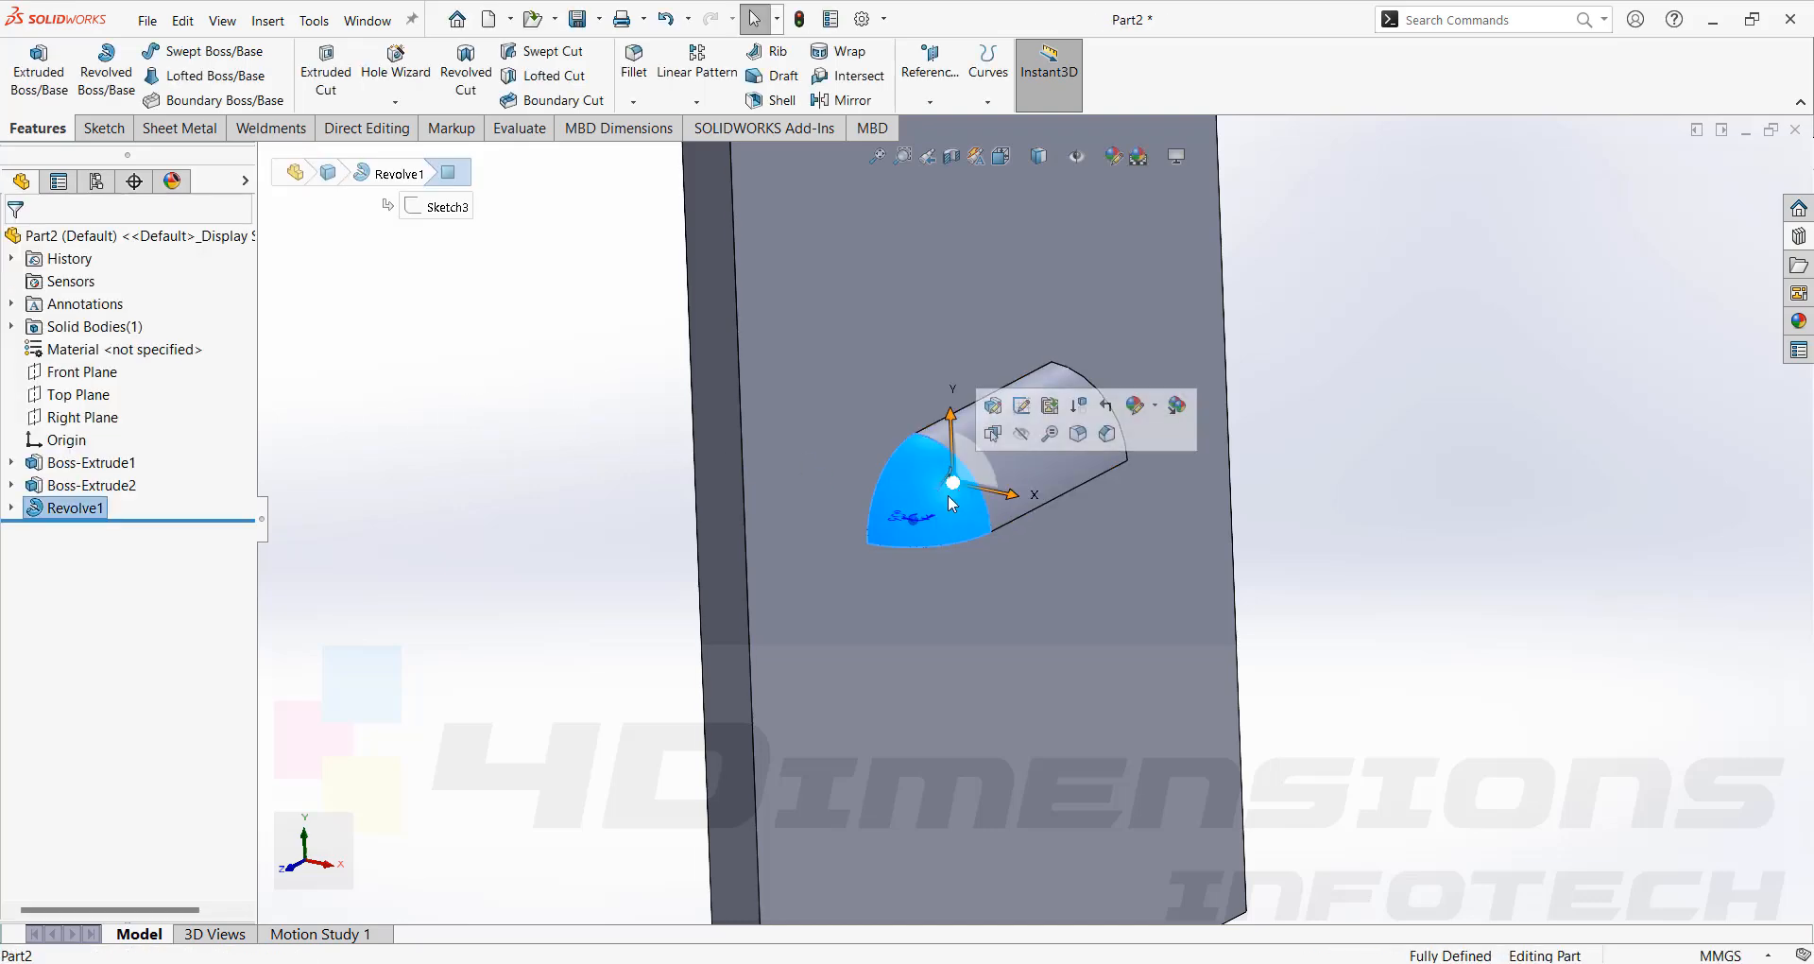
Mirror the revolved rounded end about the Front Plane to the other end of the boss.
{"action": "left_click", "coordinate": [1486, 467]}
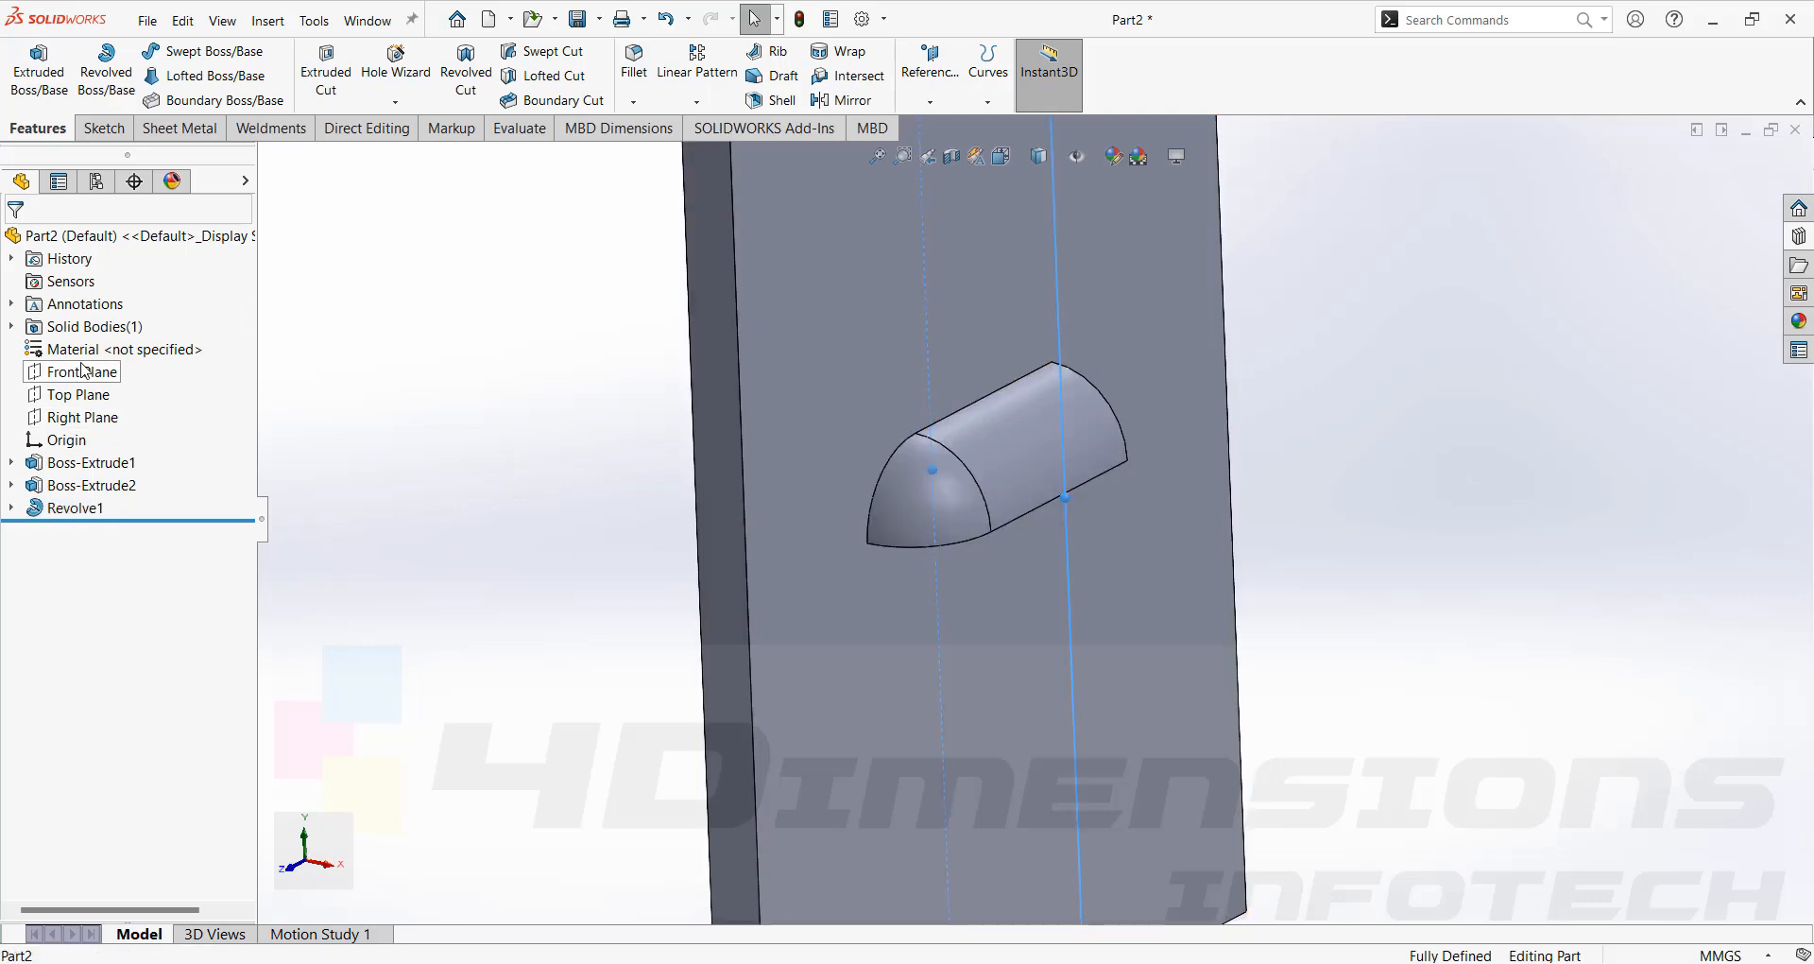
{"action": "left_click", "coordinate": [84, 370]}
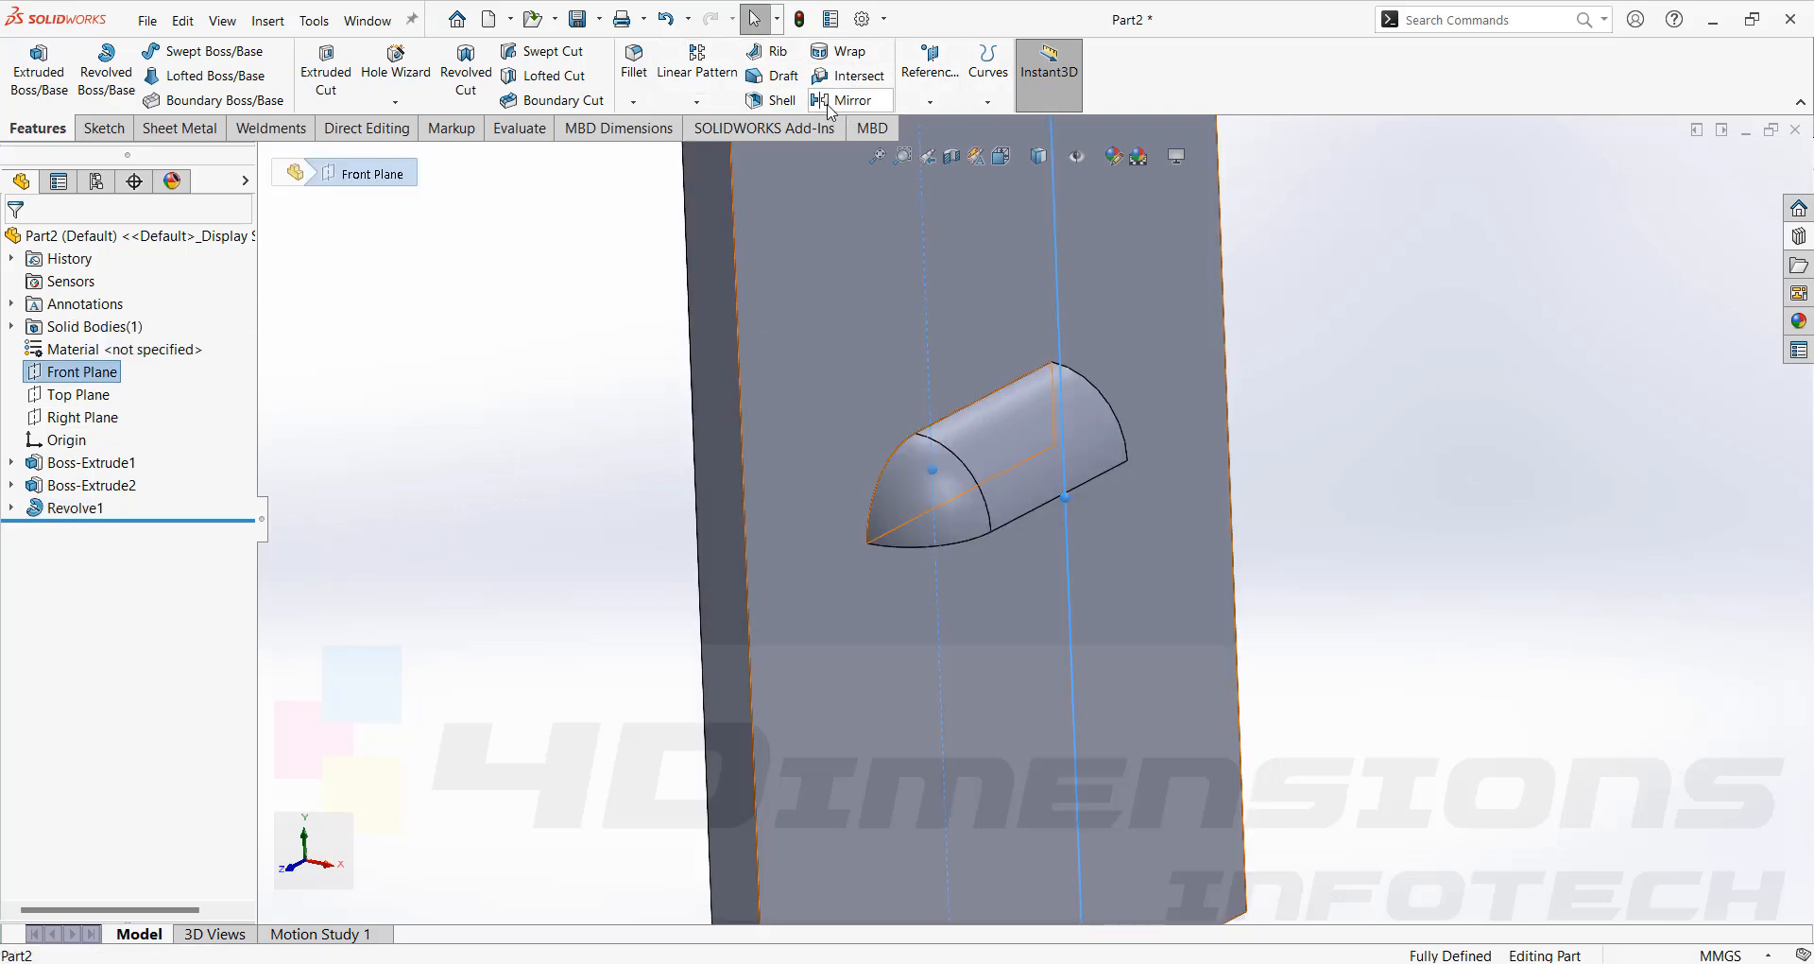
{"action": "left_click", "coordinate": [831, 102]}
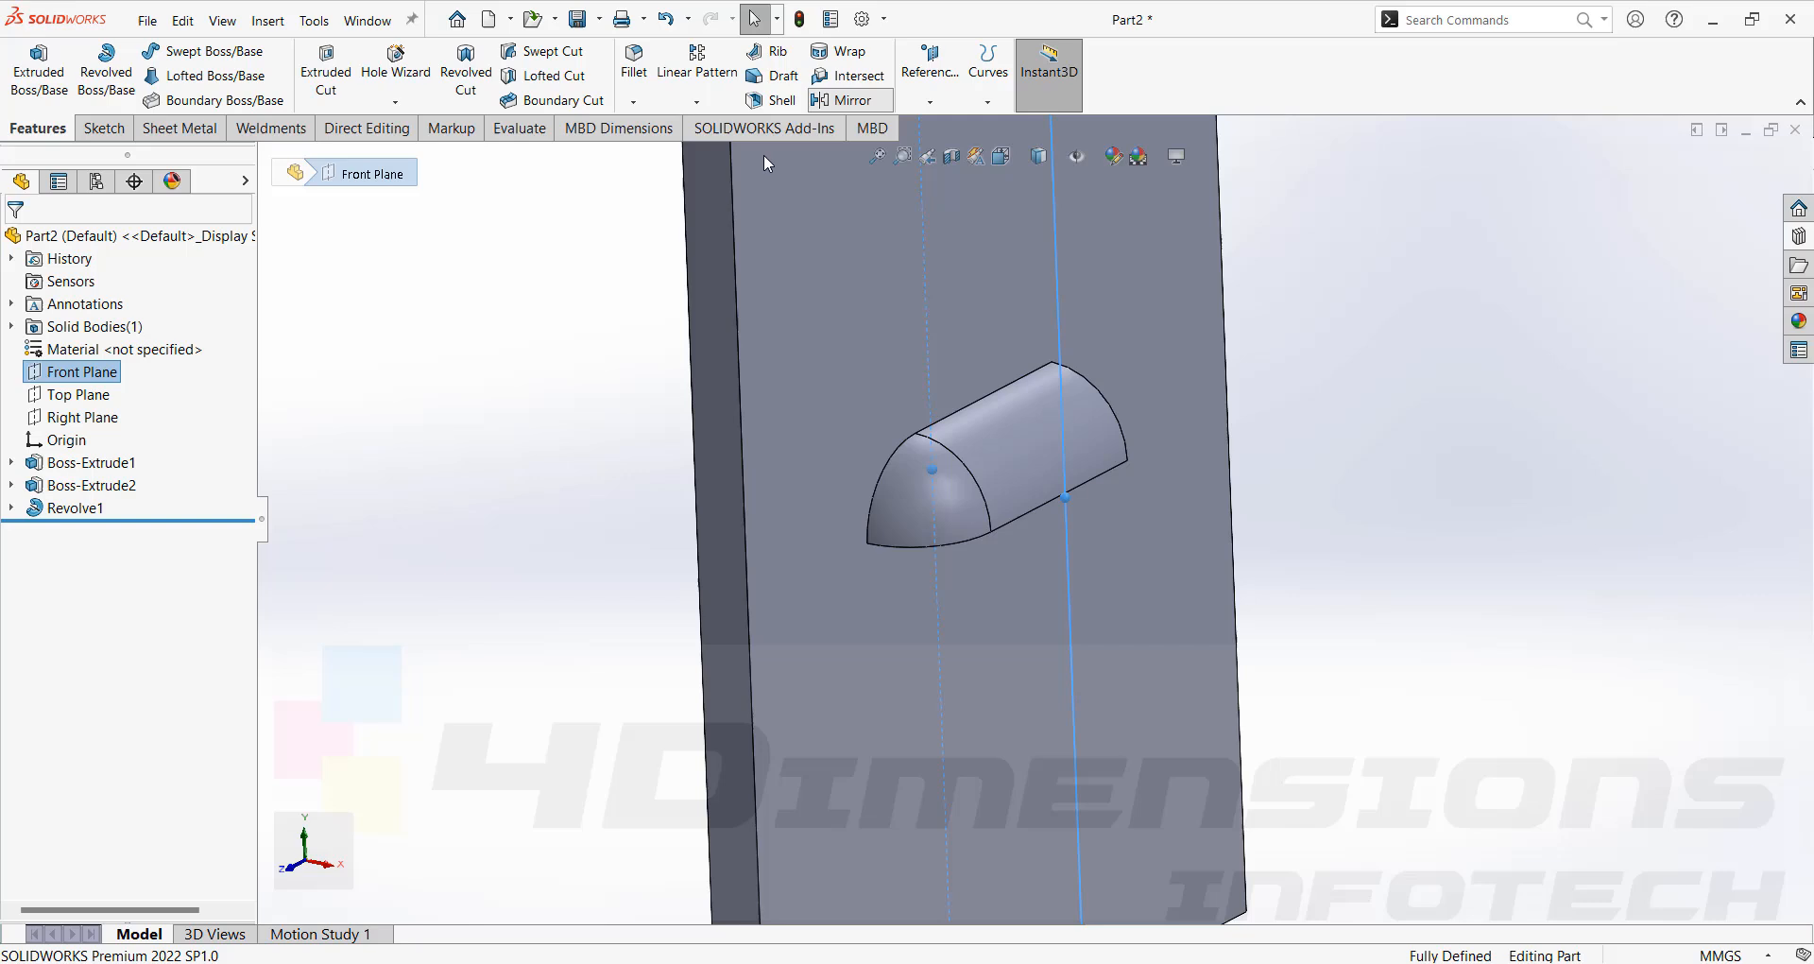
{"action": "left_click", "coordinate": [914, 480]}
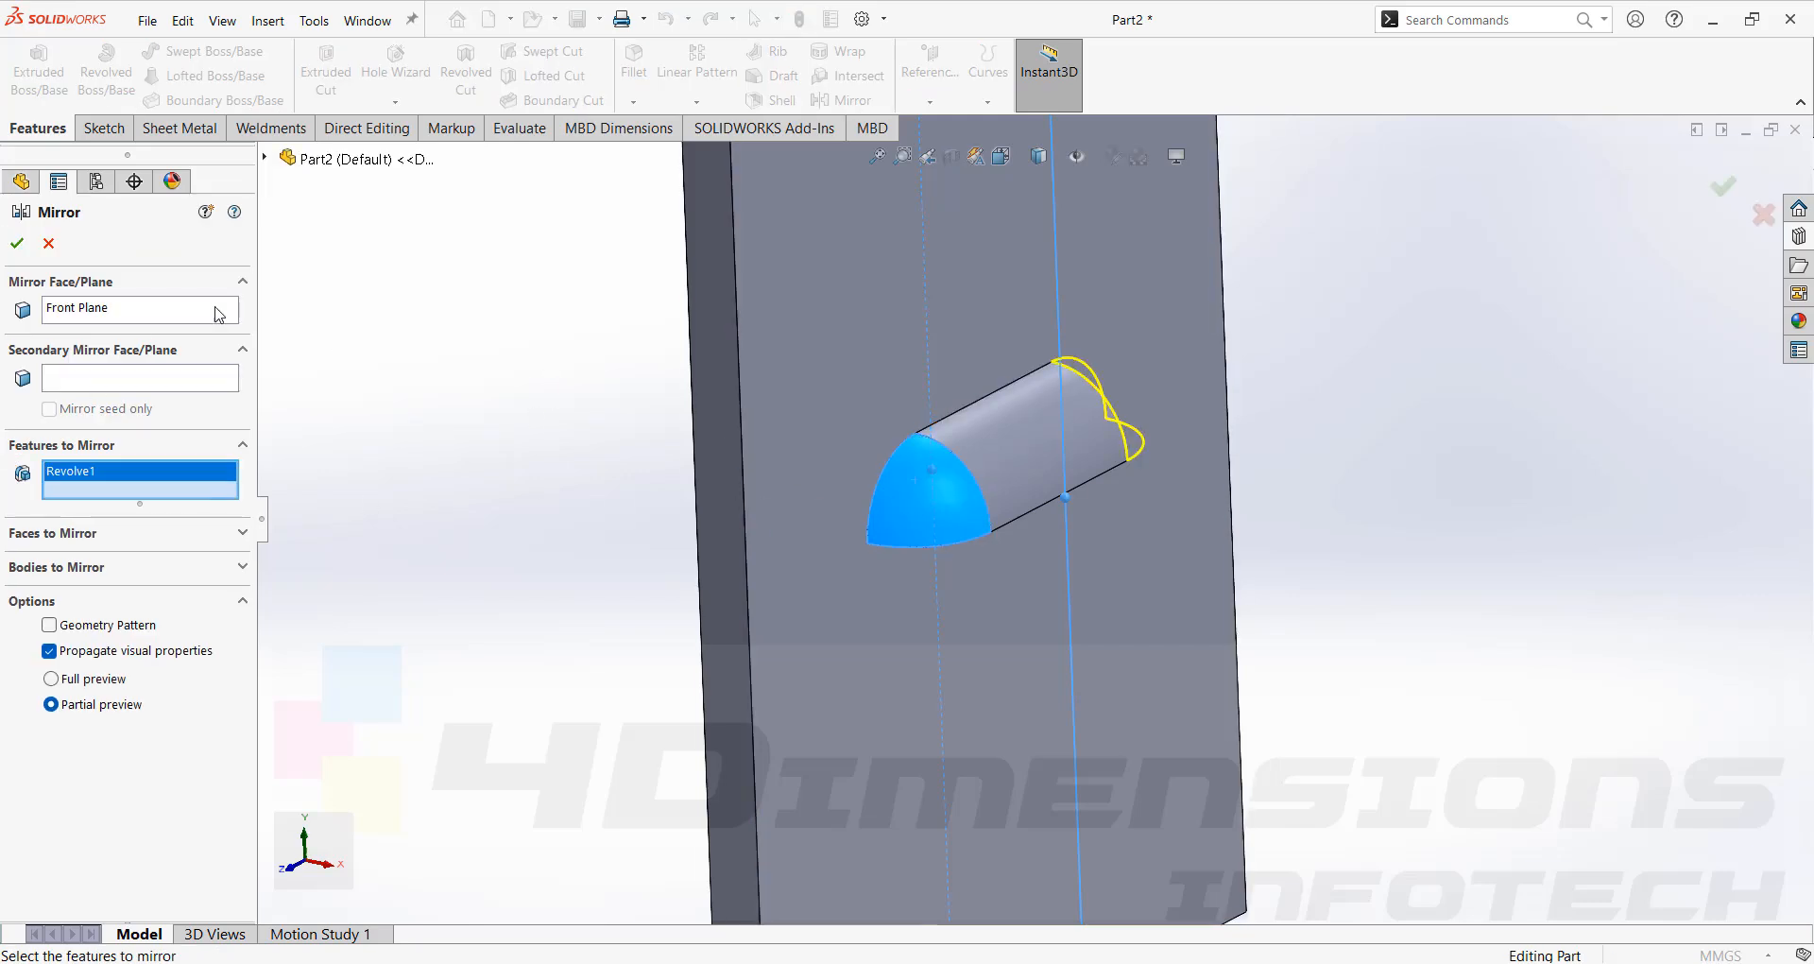
{"action": "left_click", "coordinate": [19, 248]}
Orbit and zoom around the tool part to inspect the mirrored boss ends.
{"action": "middle_click_drag", "start_coordinate": [1049, 472], "coordinate": [888, 470]}
{"action": "scroll", "coordinate": [1126, 477], "scroll_direction": "up", "scroll_amount": 3}
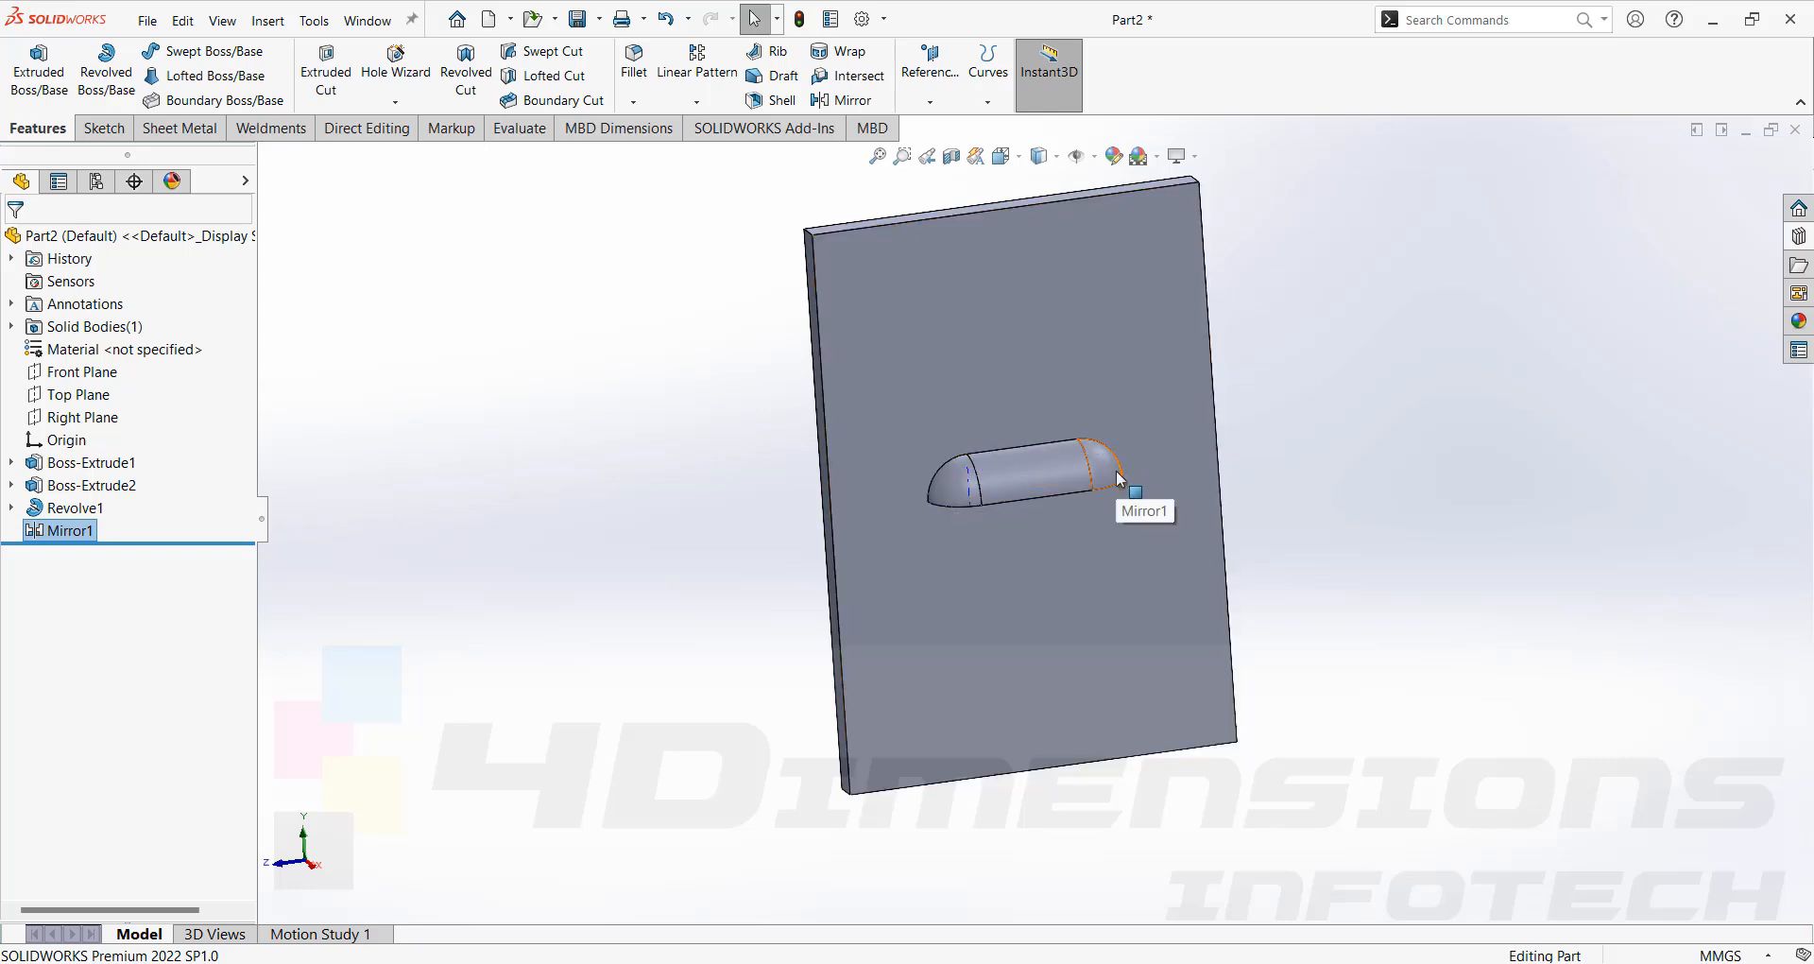
{"action": "middle_click_drag", "start_coordinate": [1160, 512], "coordinate": [976, 511]}
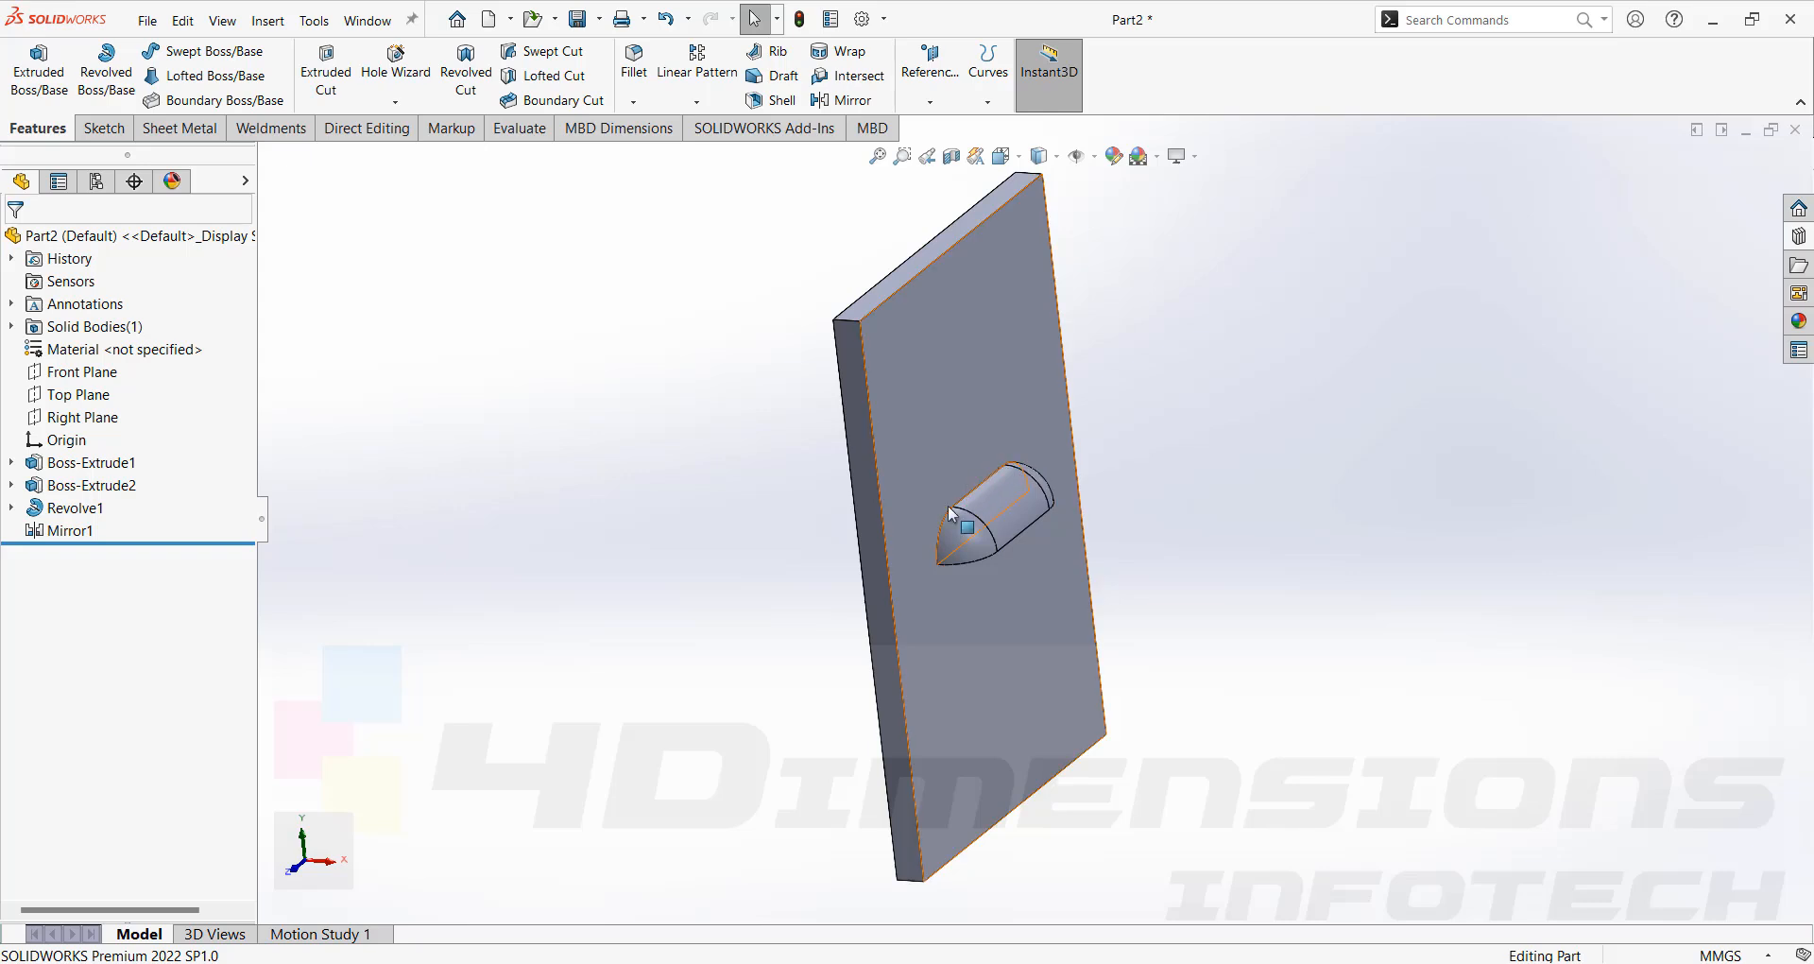
{"action": "mouse_move", "coordinate": [1041, 534]}
{"action": "middle_mouse_down"}
{"action": "mouse_move", "coordinate": [923, 438]}
{"action": "mouse_move", "coordinate": [1015, 551]}
{"action": "middle_mouse_up"}
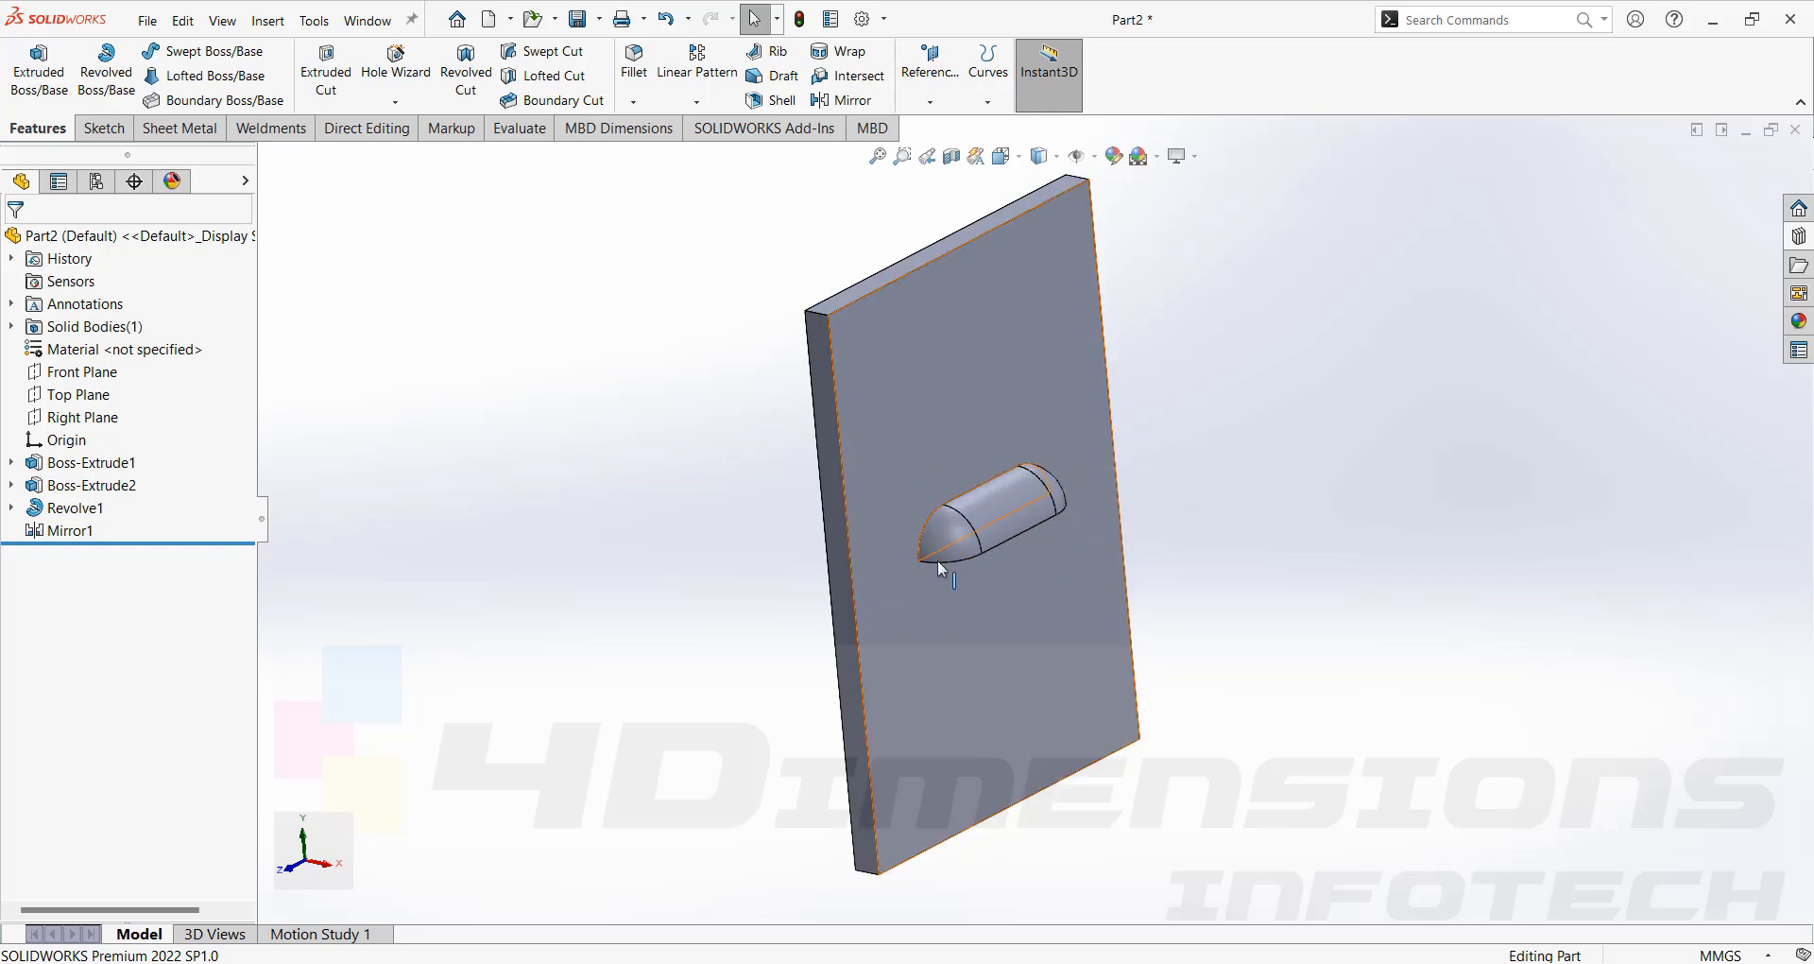
{"action": "middle_click_drag", "start_coordinate": [1286, 502], "coordinate": [1283, 465]}
{"action": "scroll", "coordinate": [1200, 661], "scroll_direction": "up", "scroll_amount": 1}
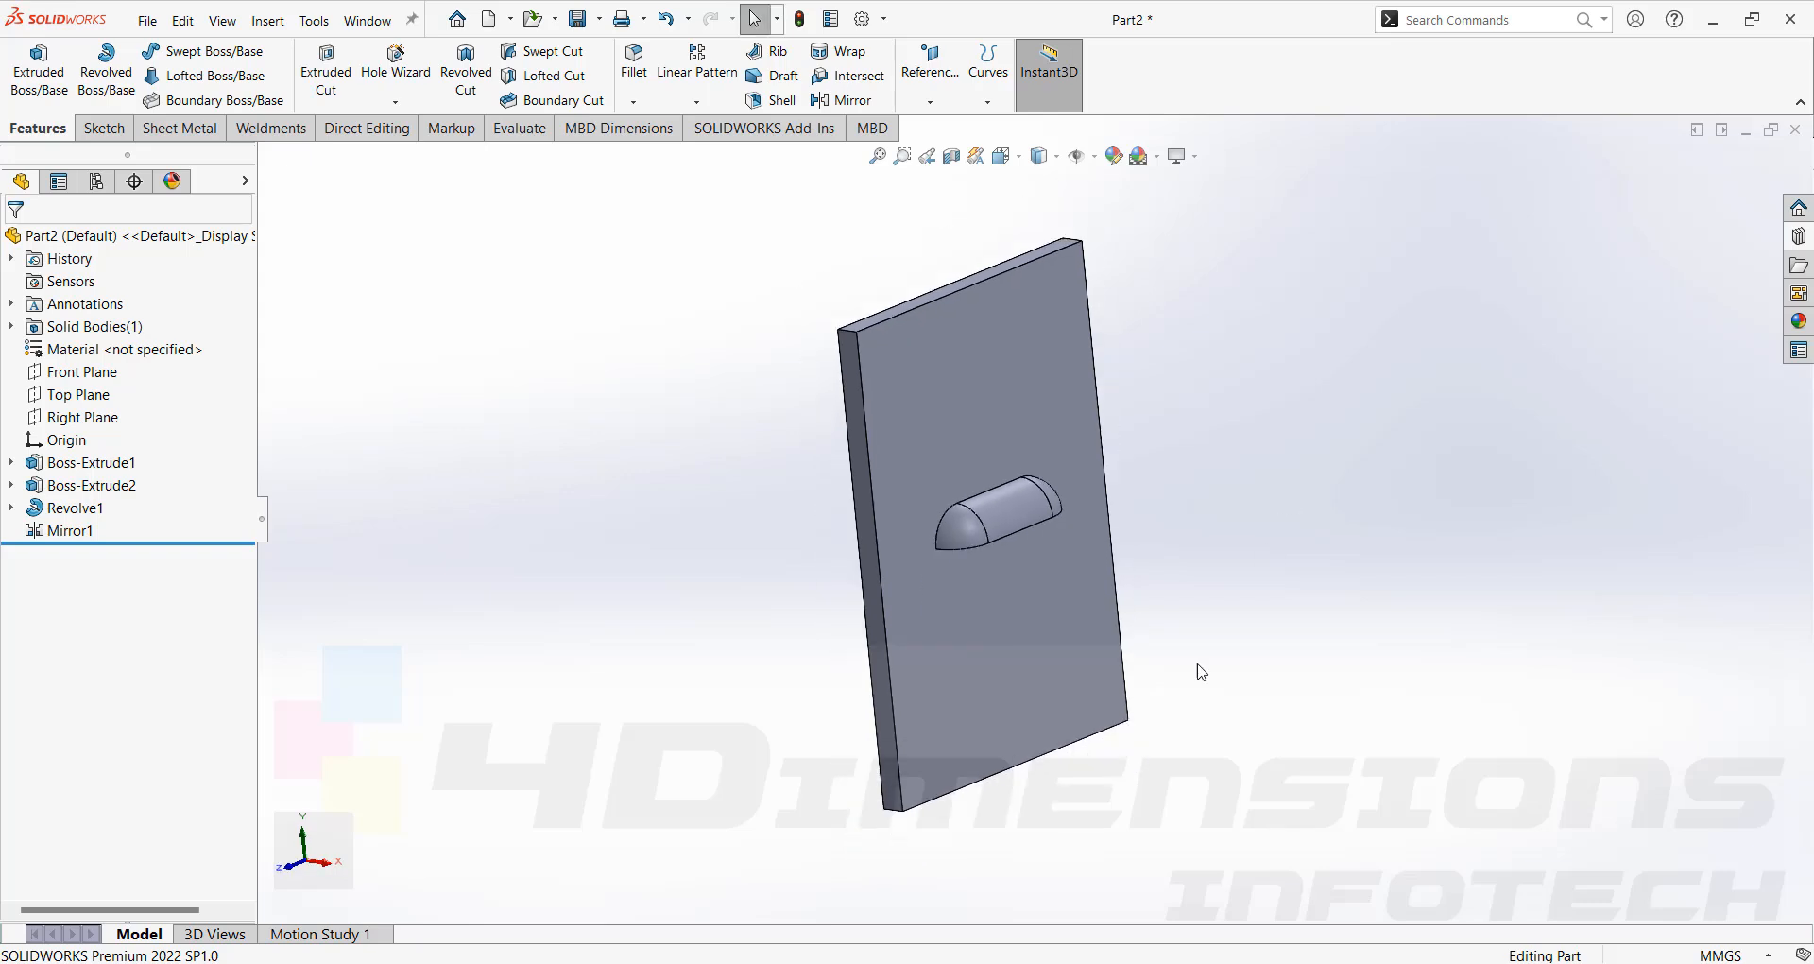
Switch to the sheet-metal box part and examine the thickness of its flange edge.
{"action": "mouse_move", "coordinate": [1122, 962]}
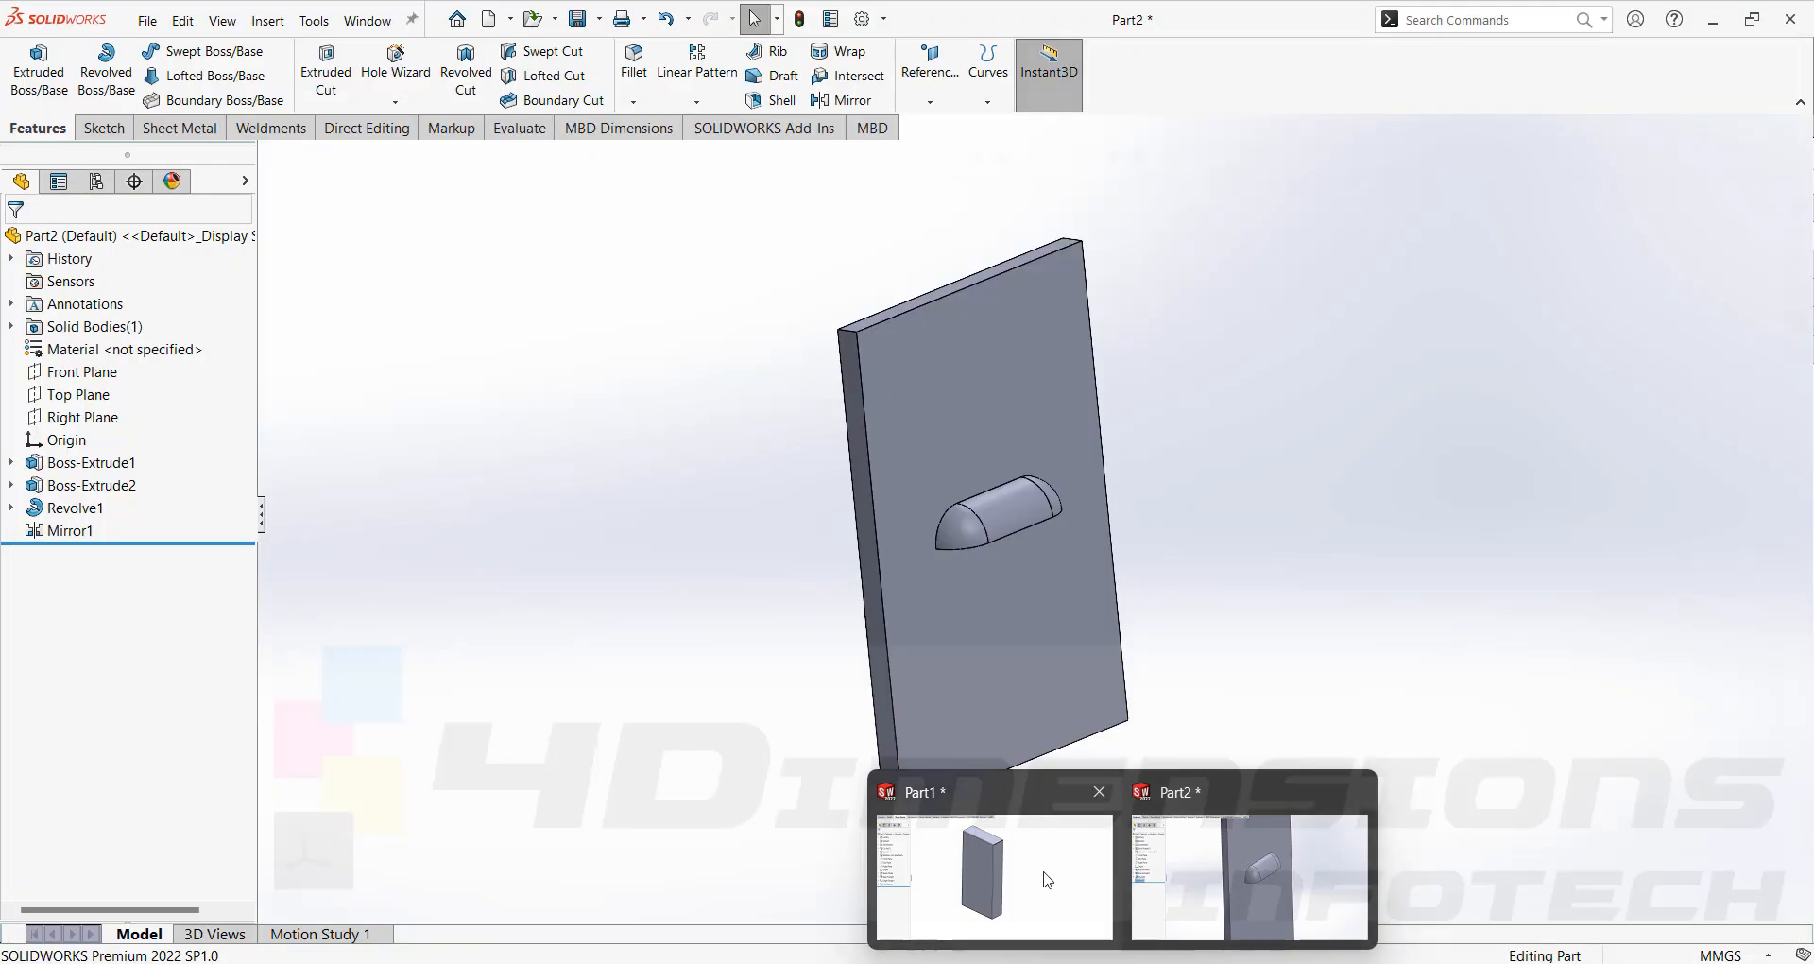
{"action": "left_click", "coordinate": [1040, 874]}
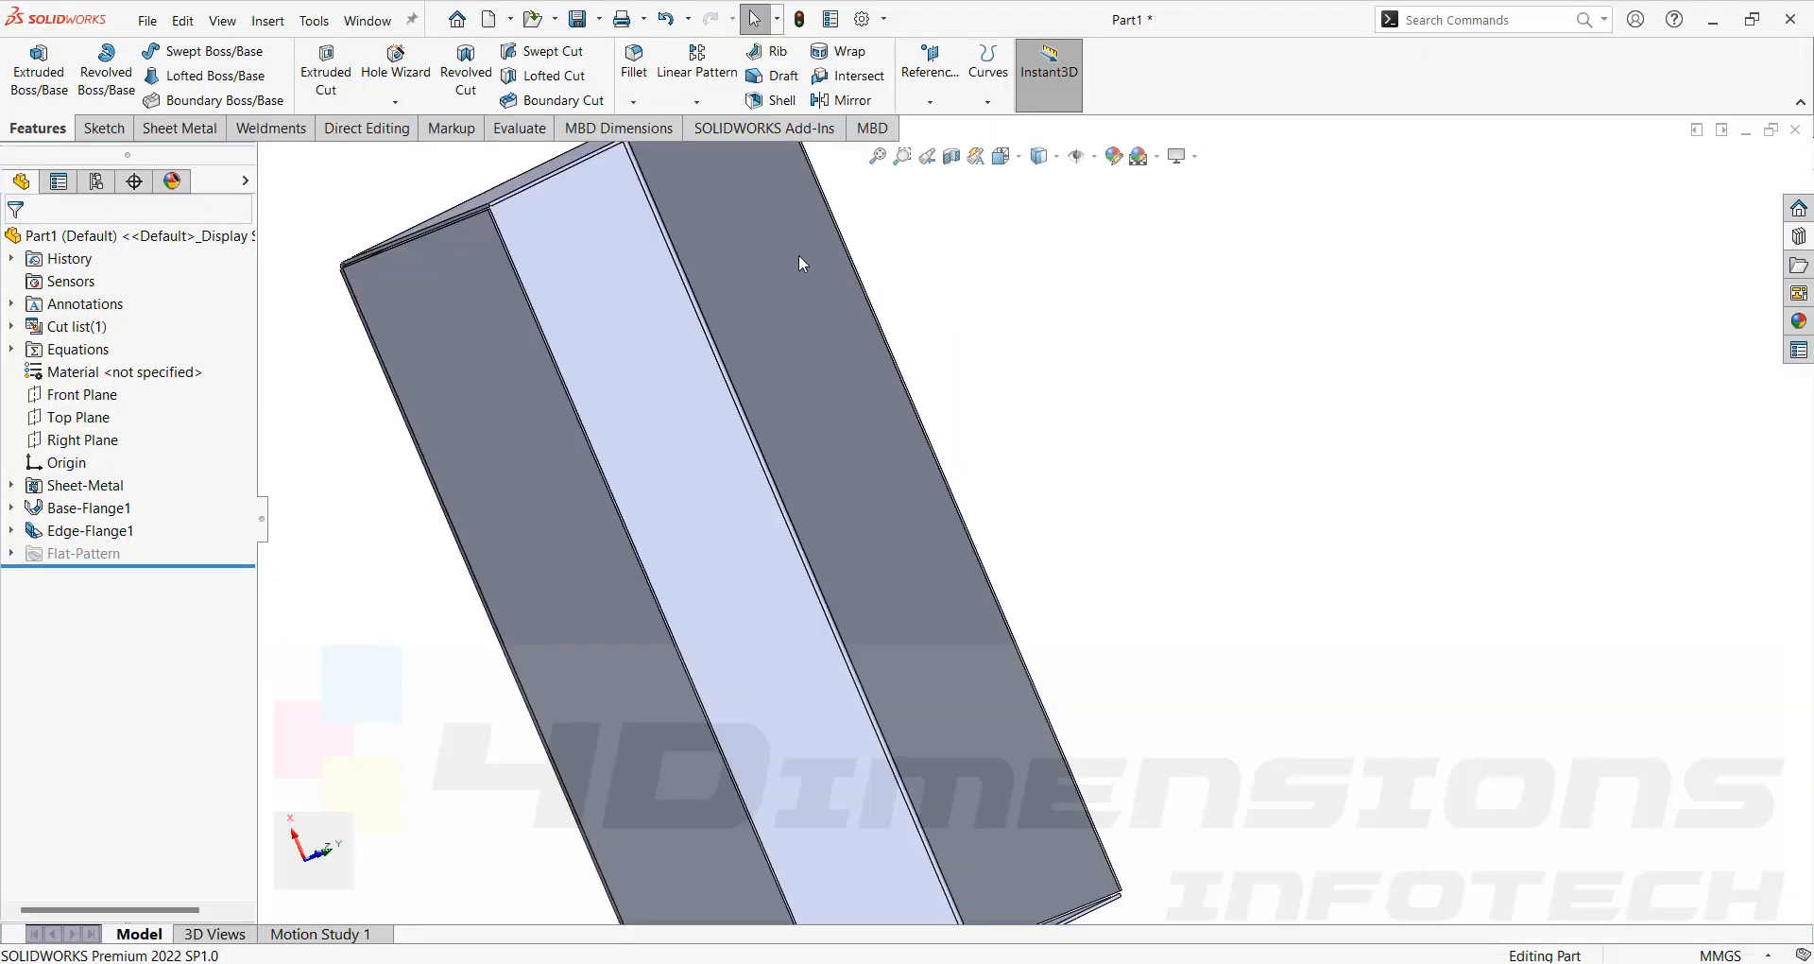
{"action": "scroll", "coordinate": [587, 289], "scroll_direction": "up", "scroll_amount": 5}
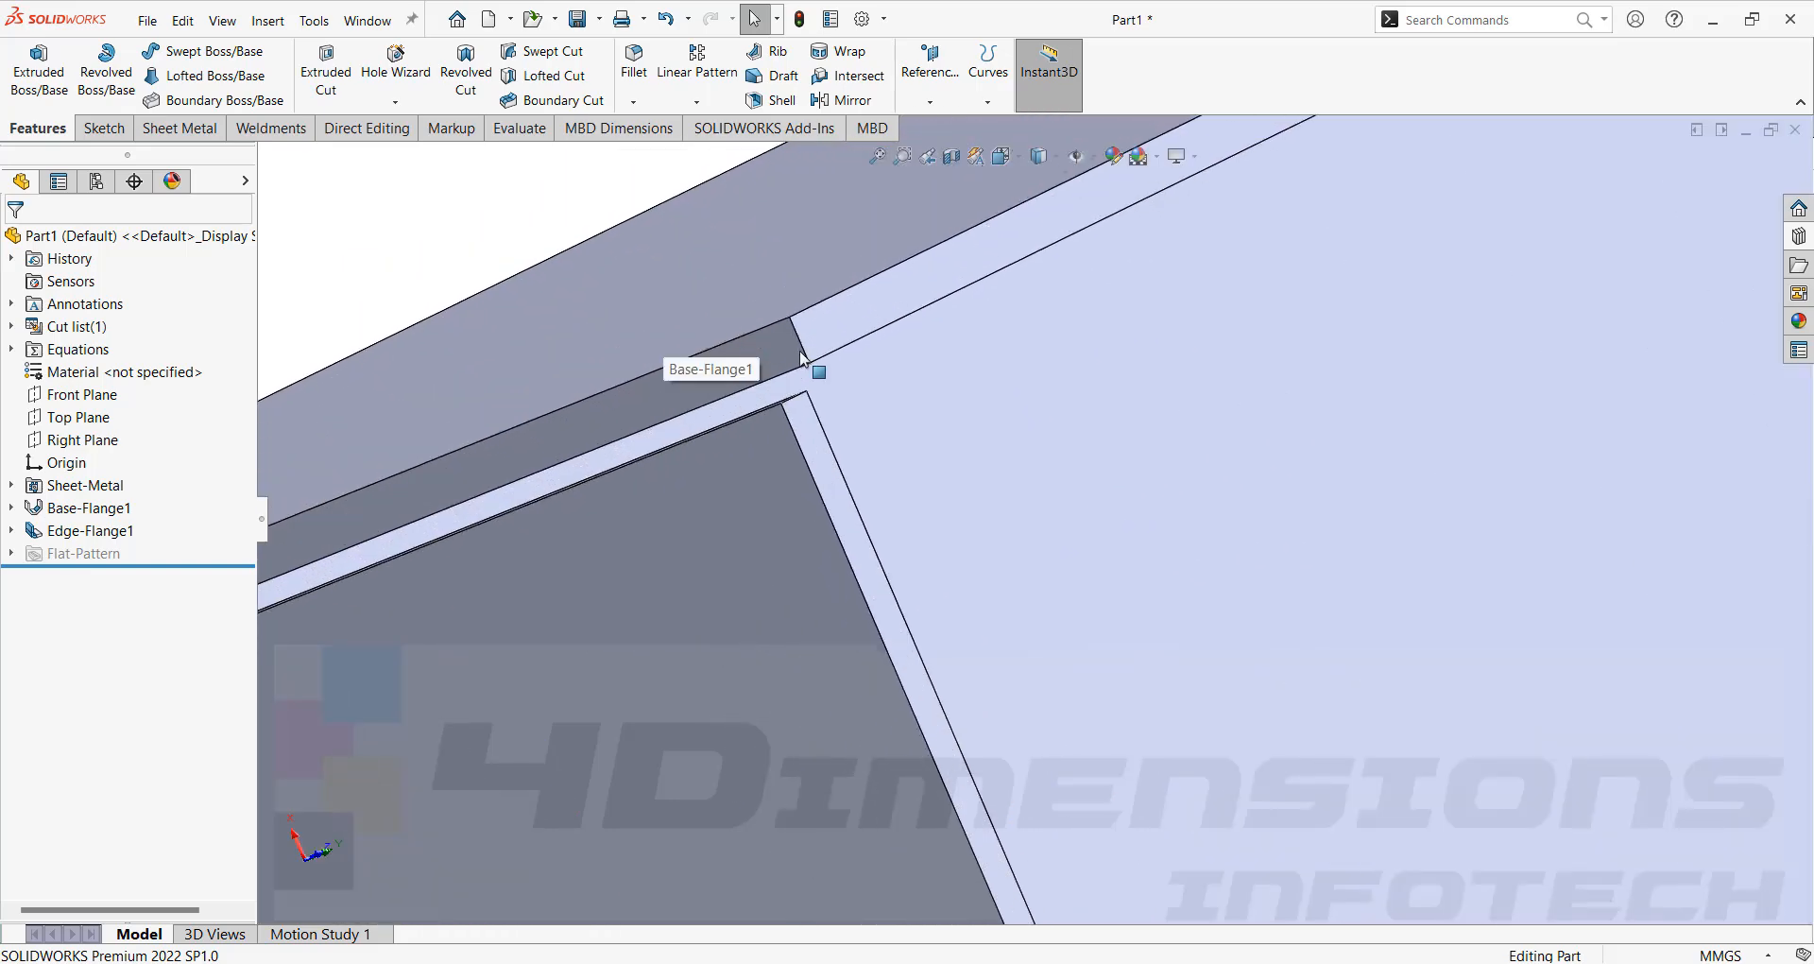
{"action": "left_click", "coordinate": [802, 346]}
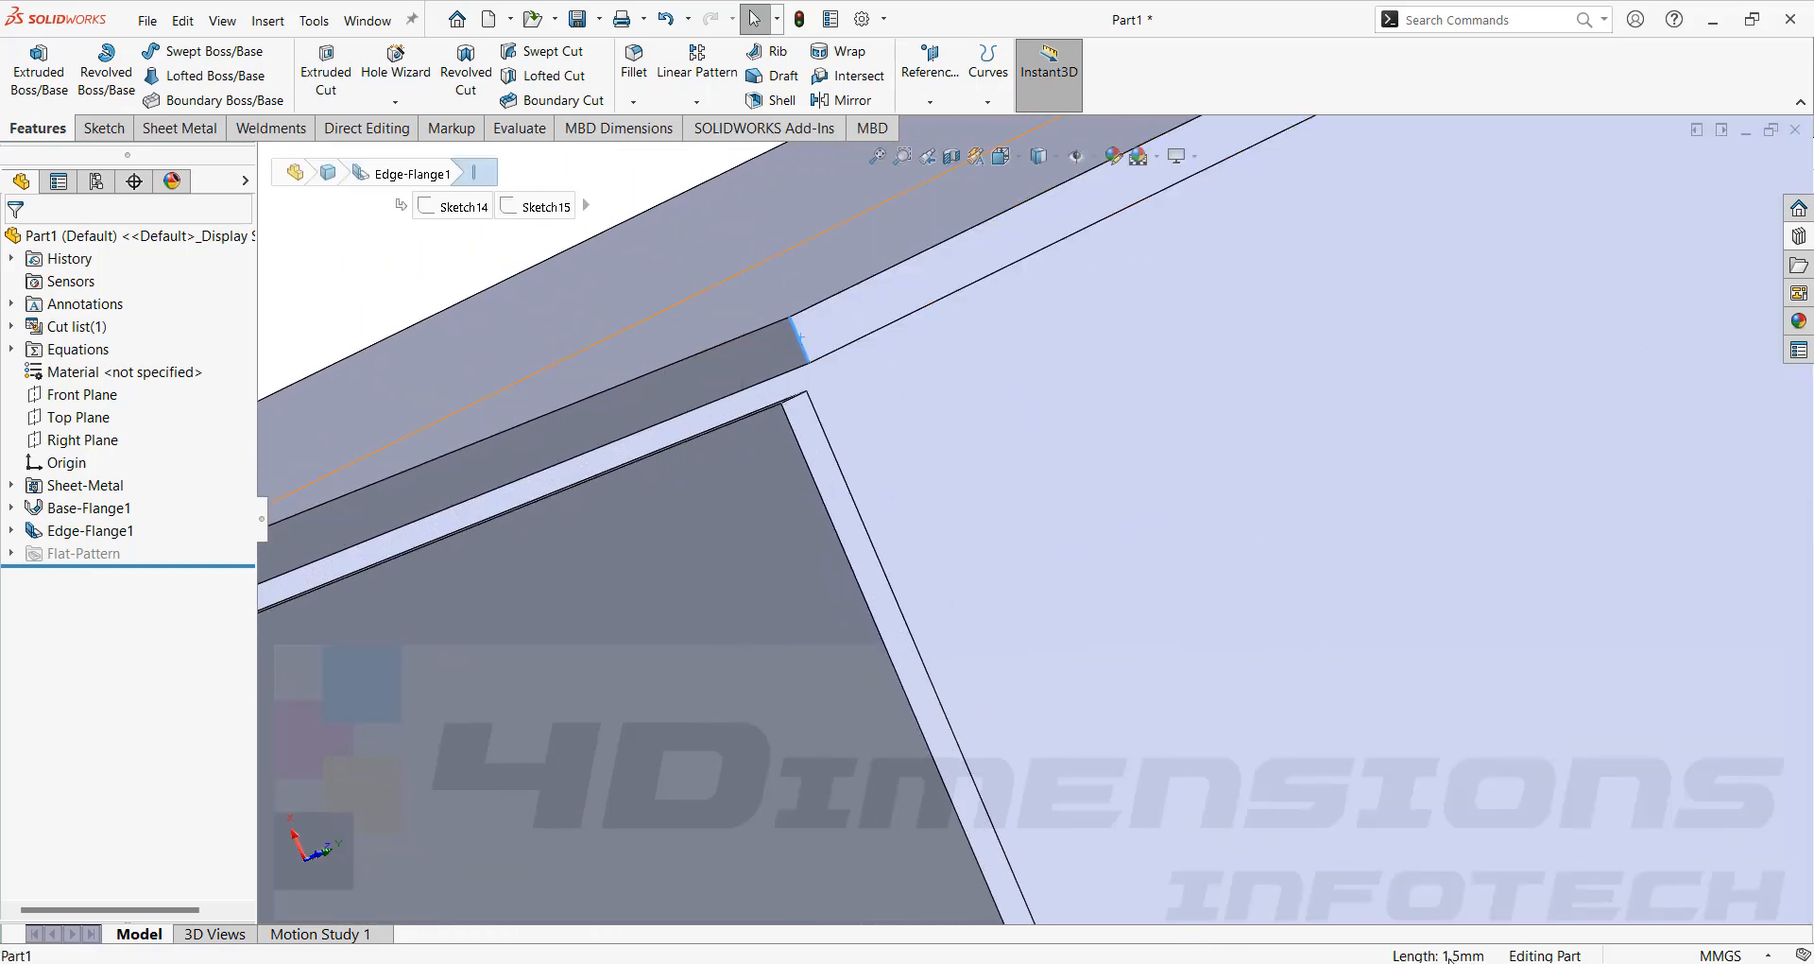
{"action": "scroll", "coordinate": [957, 431], "scroll_direction": "down", "scroll_amount": 6}
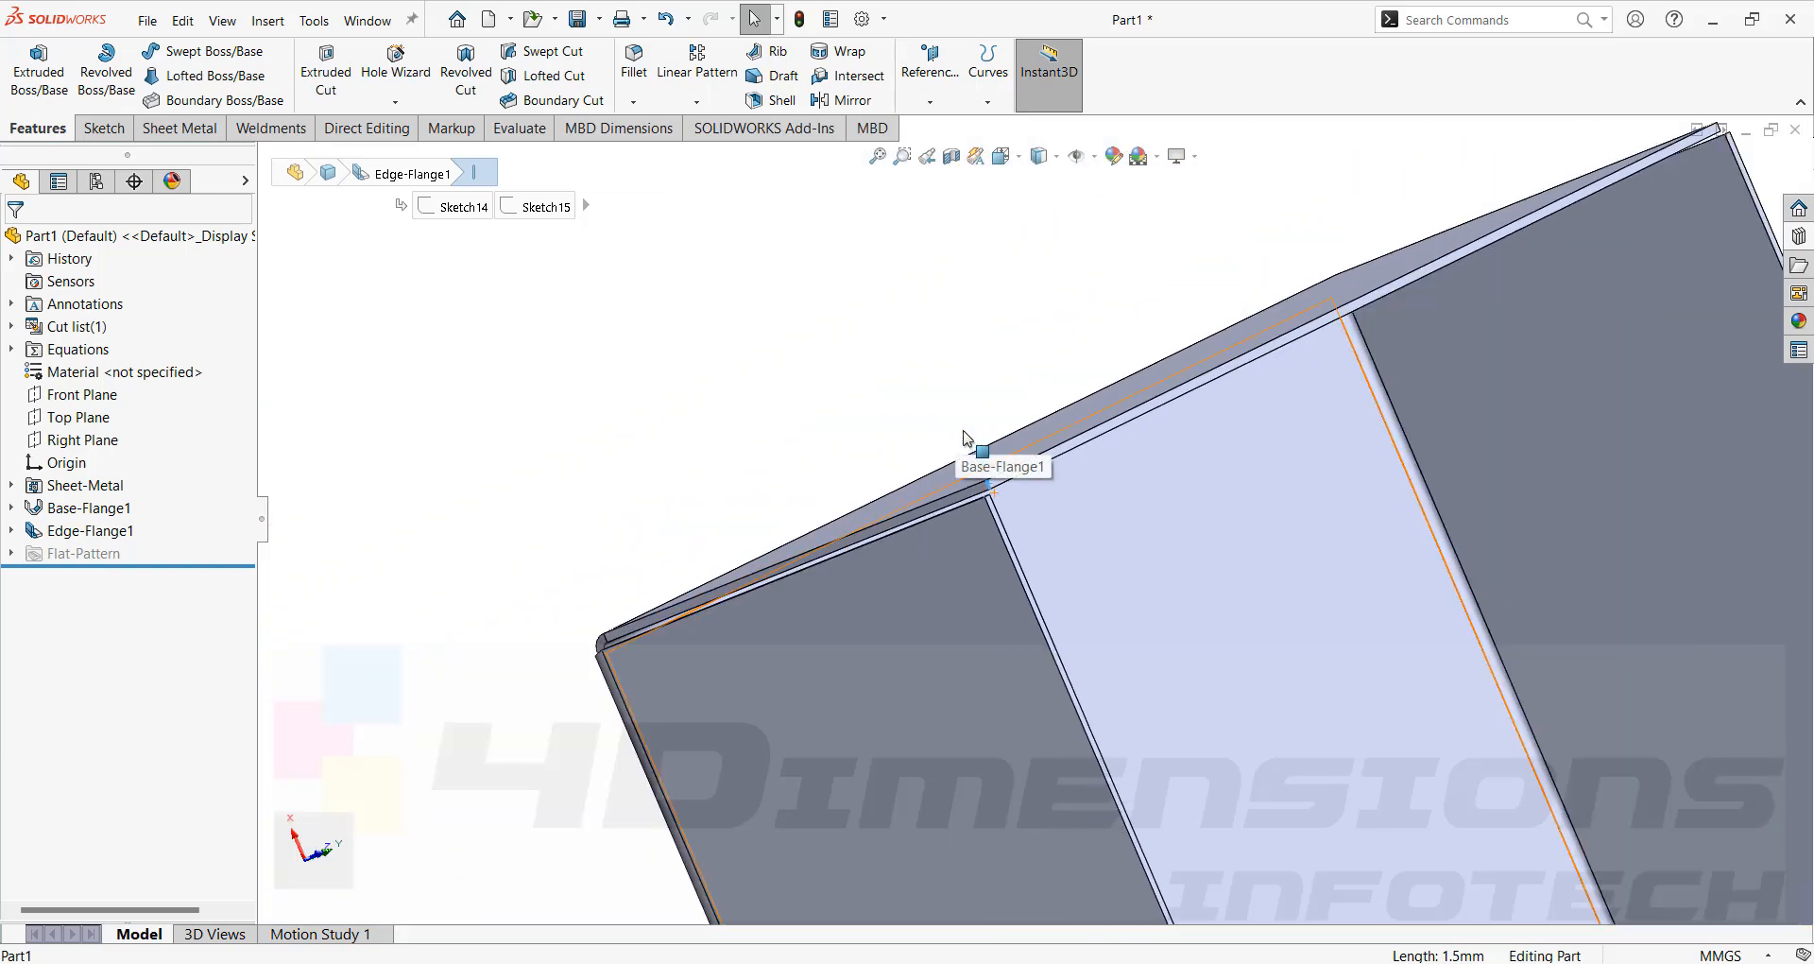
{"action": "left_click", "coordinate": [984, 383]}
{"action": "scroll", "coordinate": [1115, 486], "scroll_direction": "down", "scroll_amount": 4}
{"action": "middle_click_drag", "start_coordinate": [1121, 496], "coordinate": [1180, 620]}
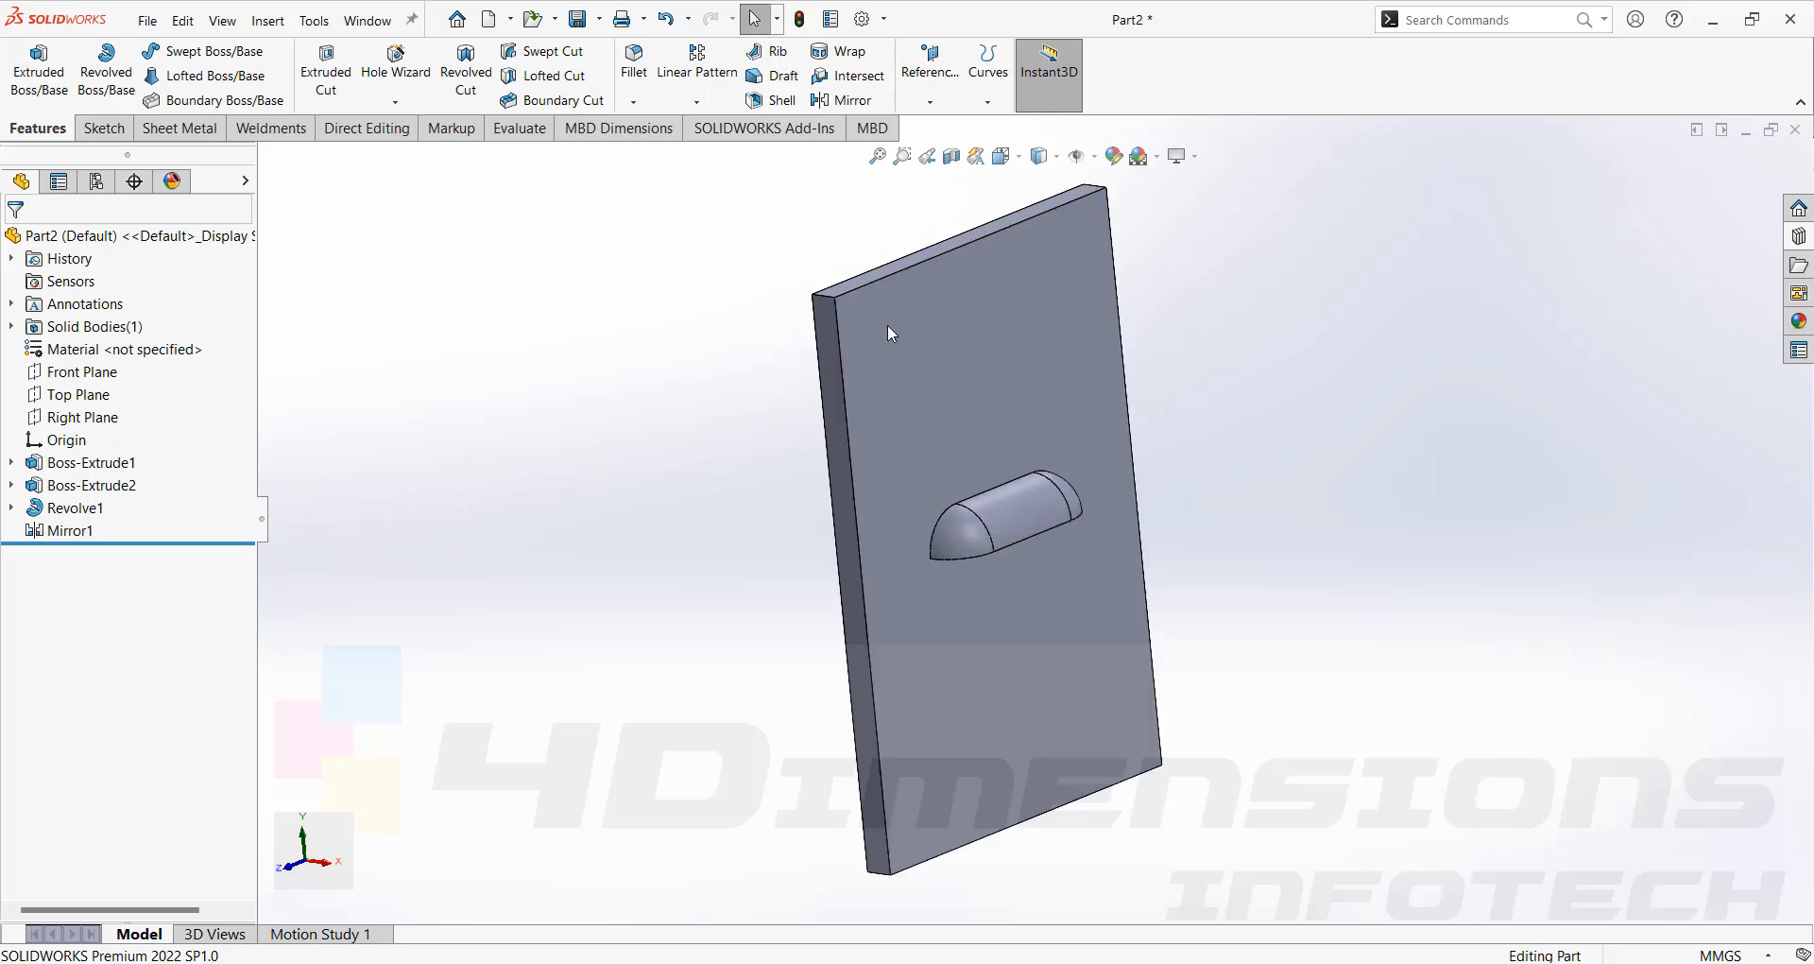
Fillet the boss's curved edge along the plate with a 3 mm radius.
{"action": "left_click", "coordinate": [935, 535]}
{"action": "scroll", "coordinate": [921, 543], "scroll_direction": "down", "scroll_amount": 2}
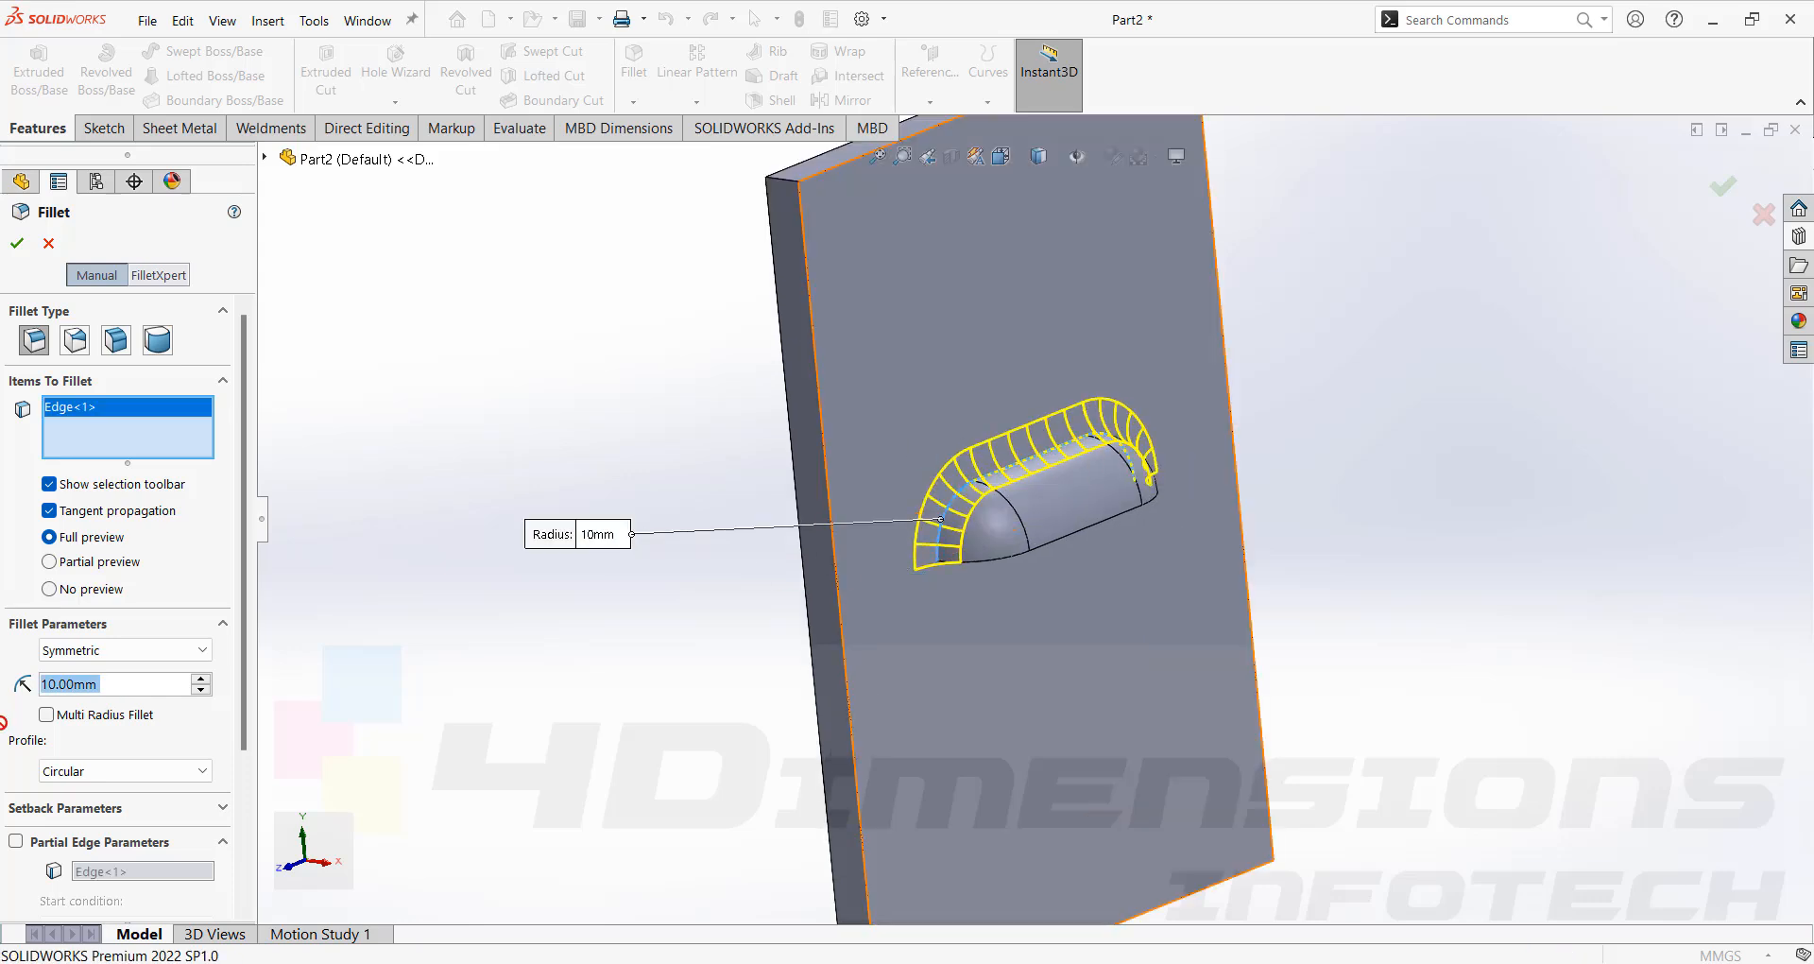
{"action": "type", "text": "3"}
{"action": "key", "text": "Return"}
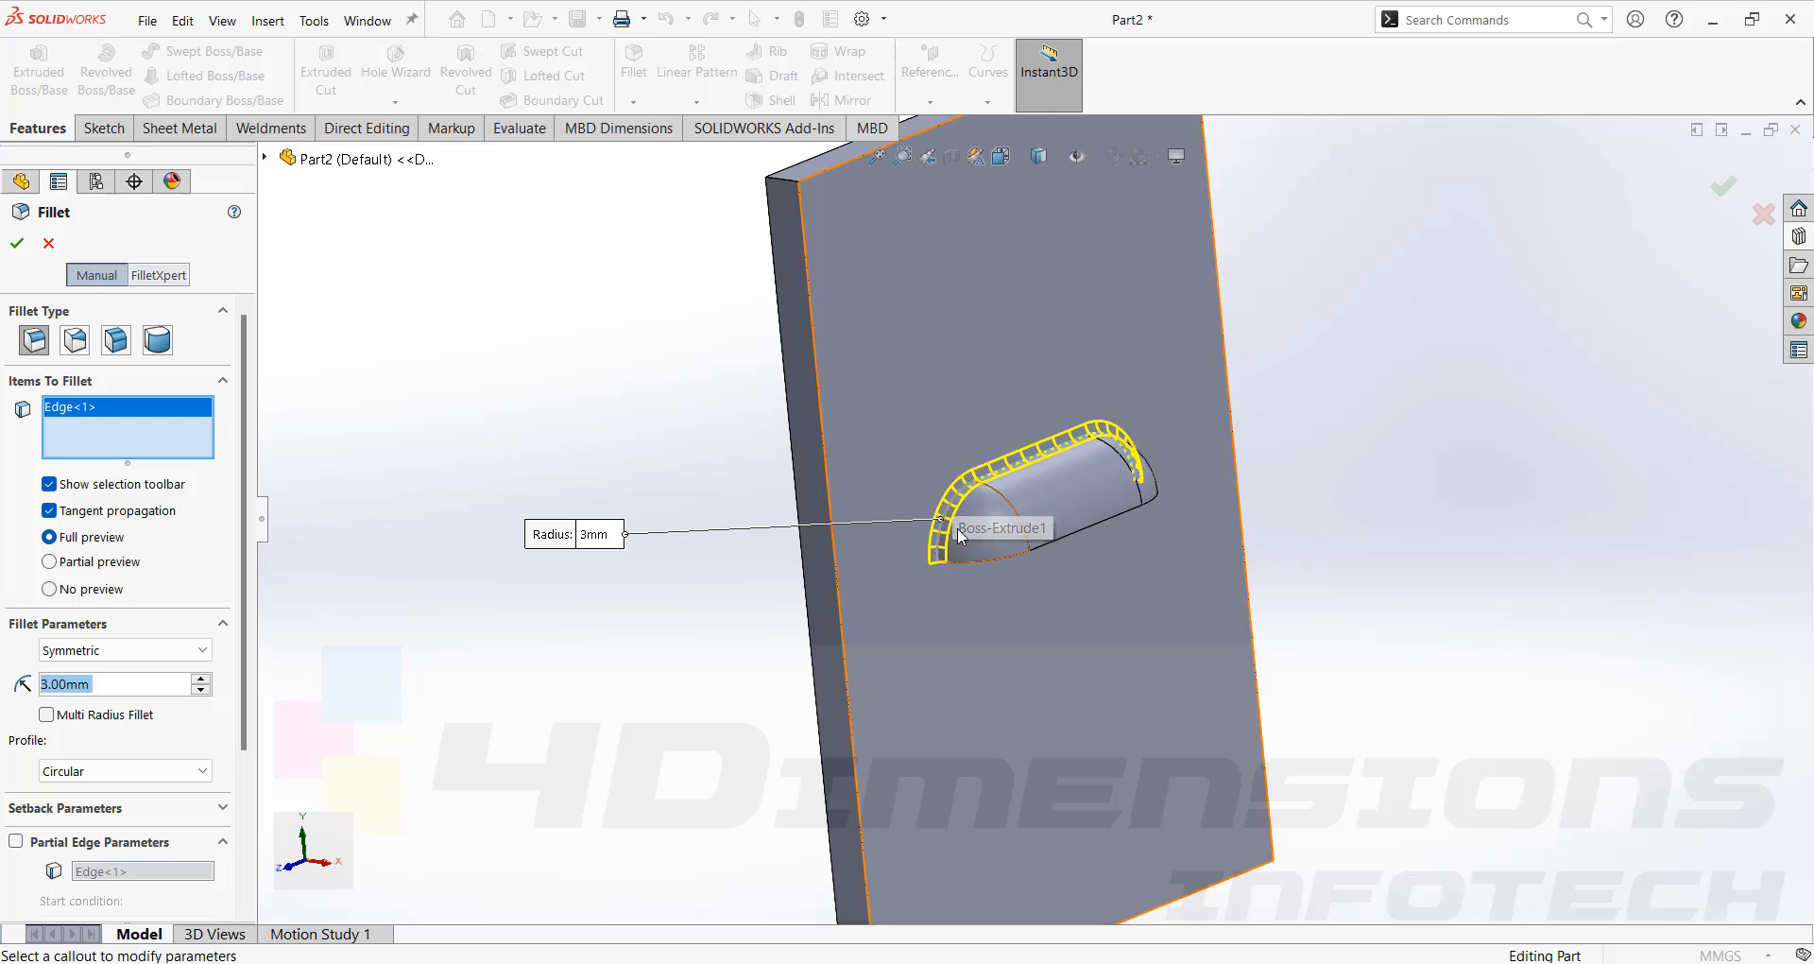
{"action": "middle_click_drag", "start_coordinate": [1247, 434], "coordinate": [1082, 487]}
{"action": "scroll", "coordinate": [1115, 496], "scroll_direction": "down", "scroll_amount": 4}
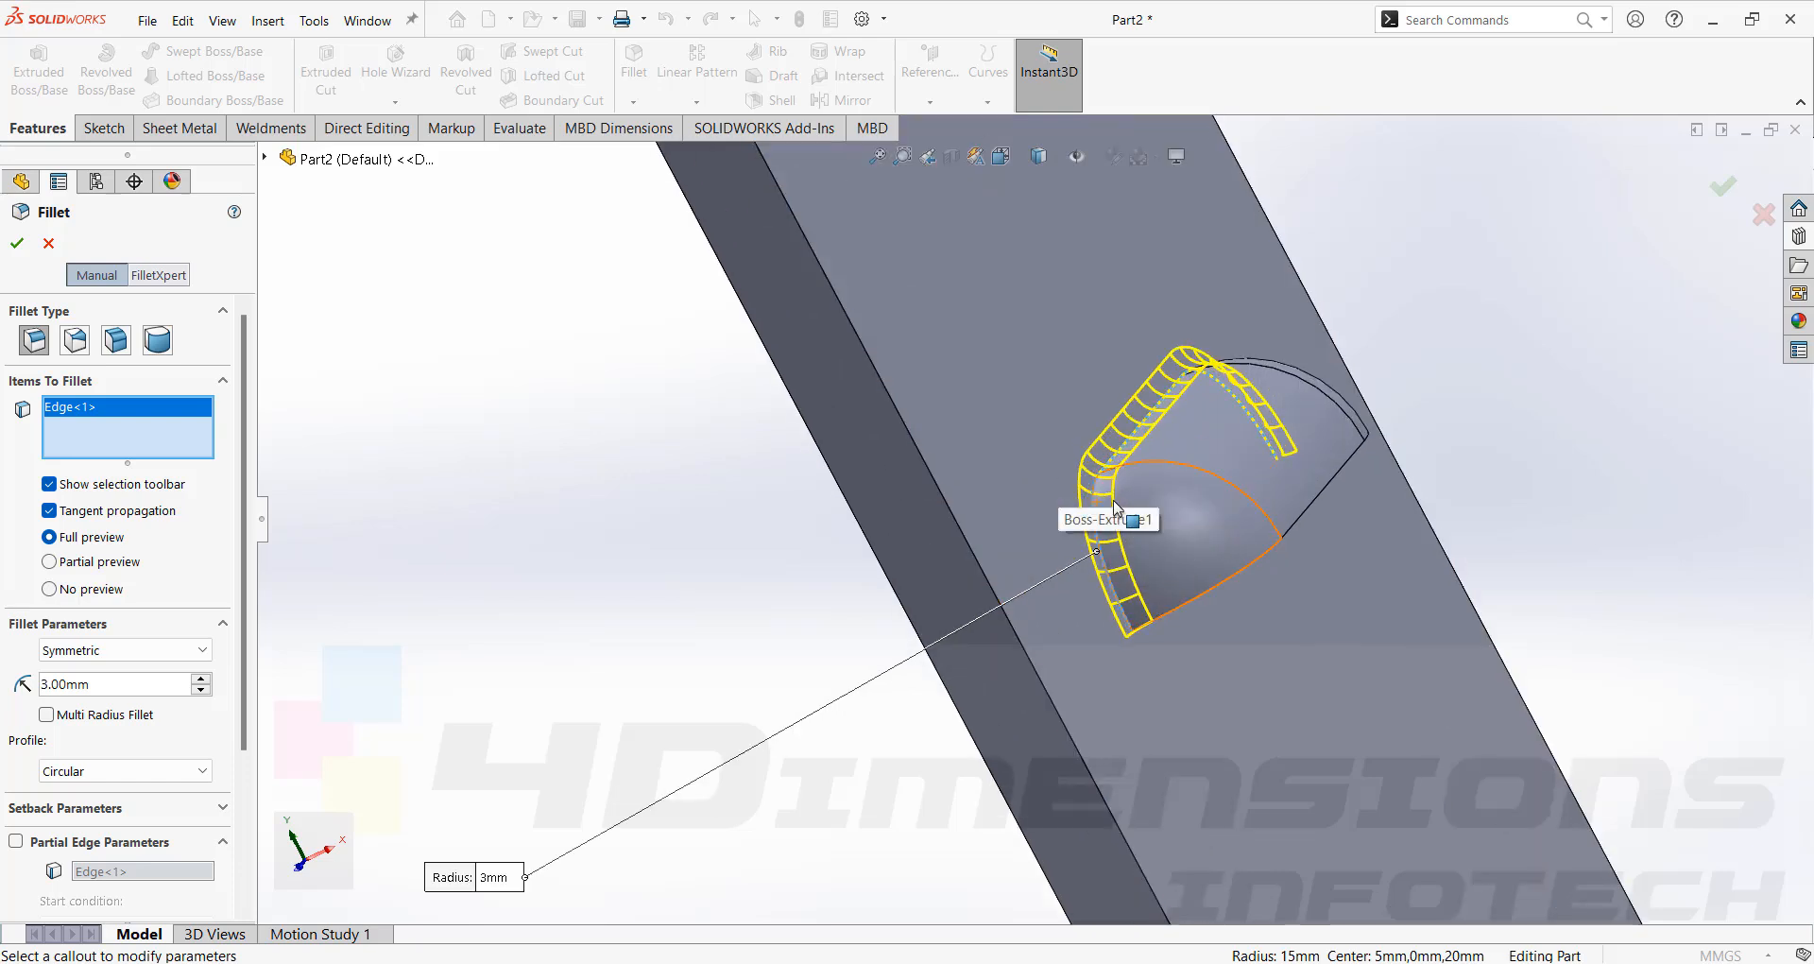
{"action": "scroll", "coordinate": [1076, 477], "scroll_direction": "up", "scroll_amount": 3}
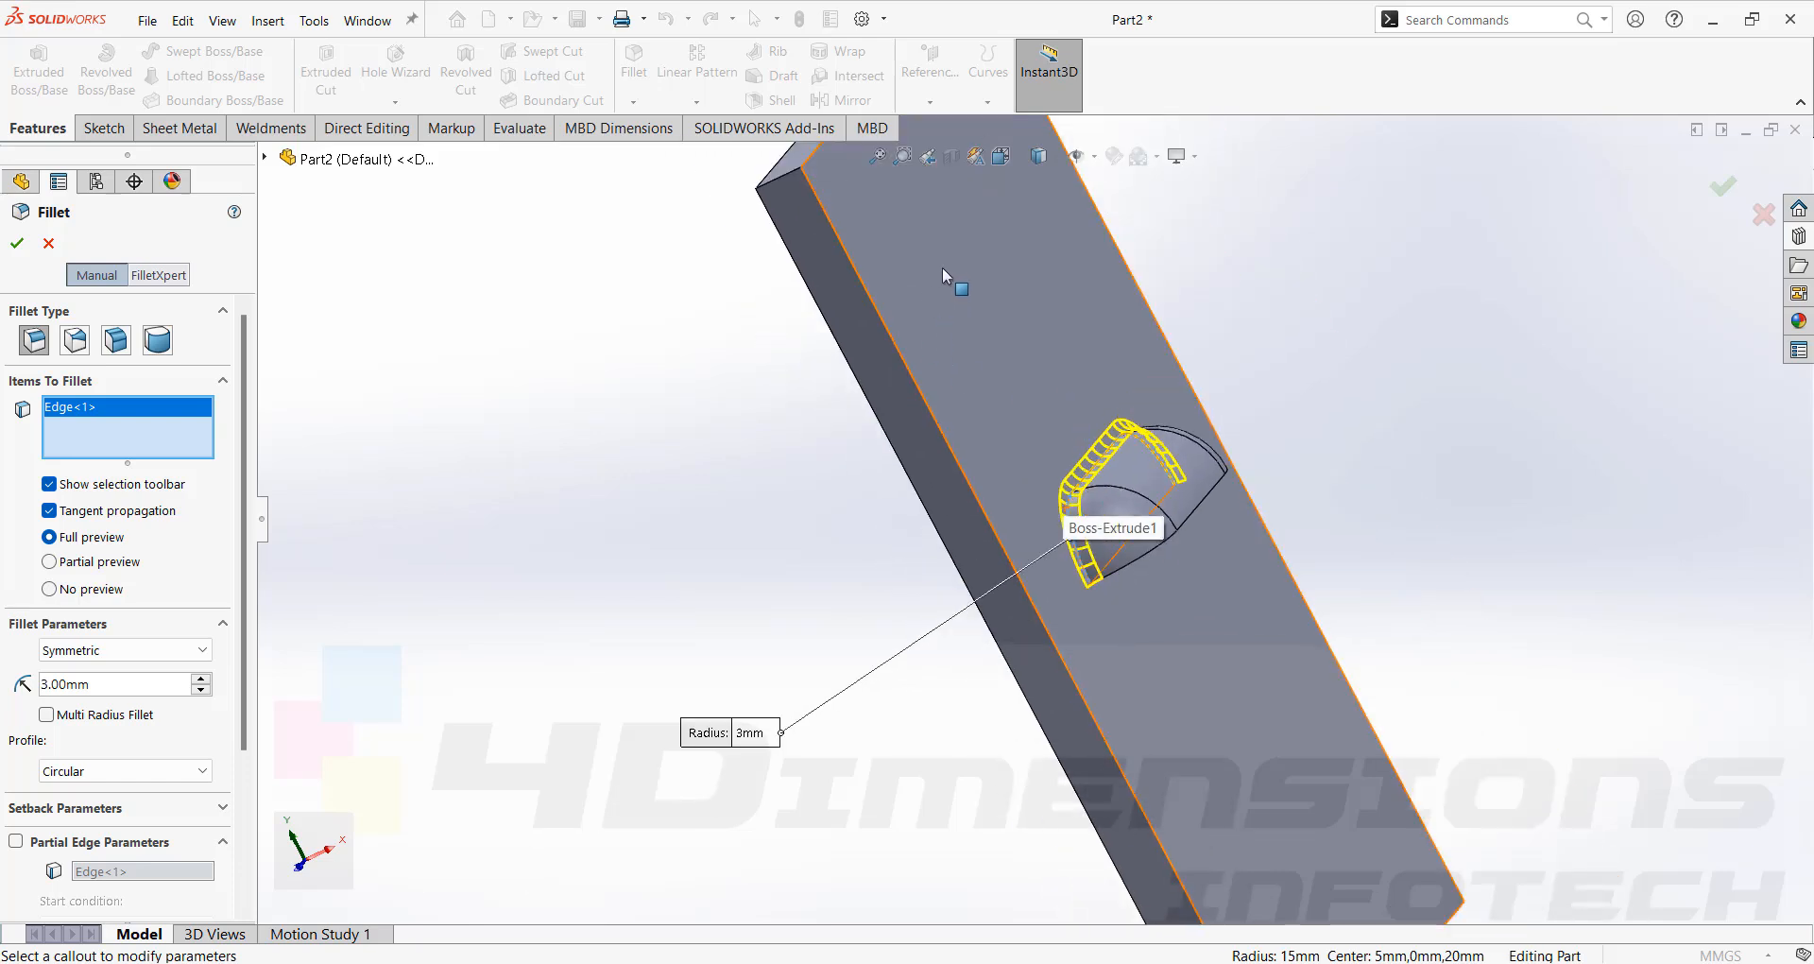
{"action": "scroll", "coordinate": [1053, 491], "scroll_direction": "down", "scroll_amount": 2}
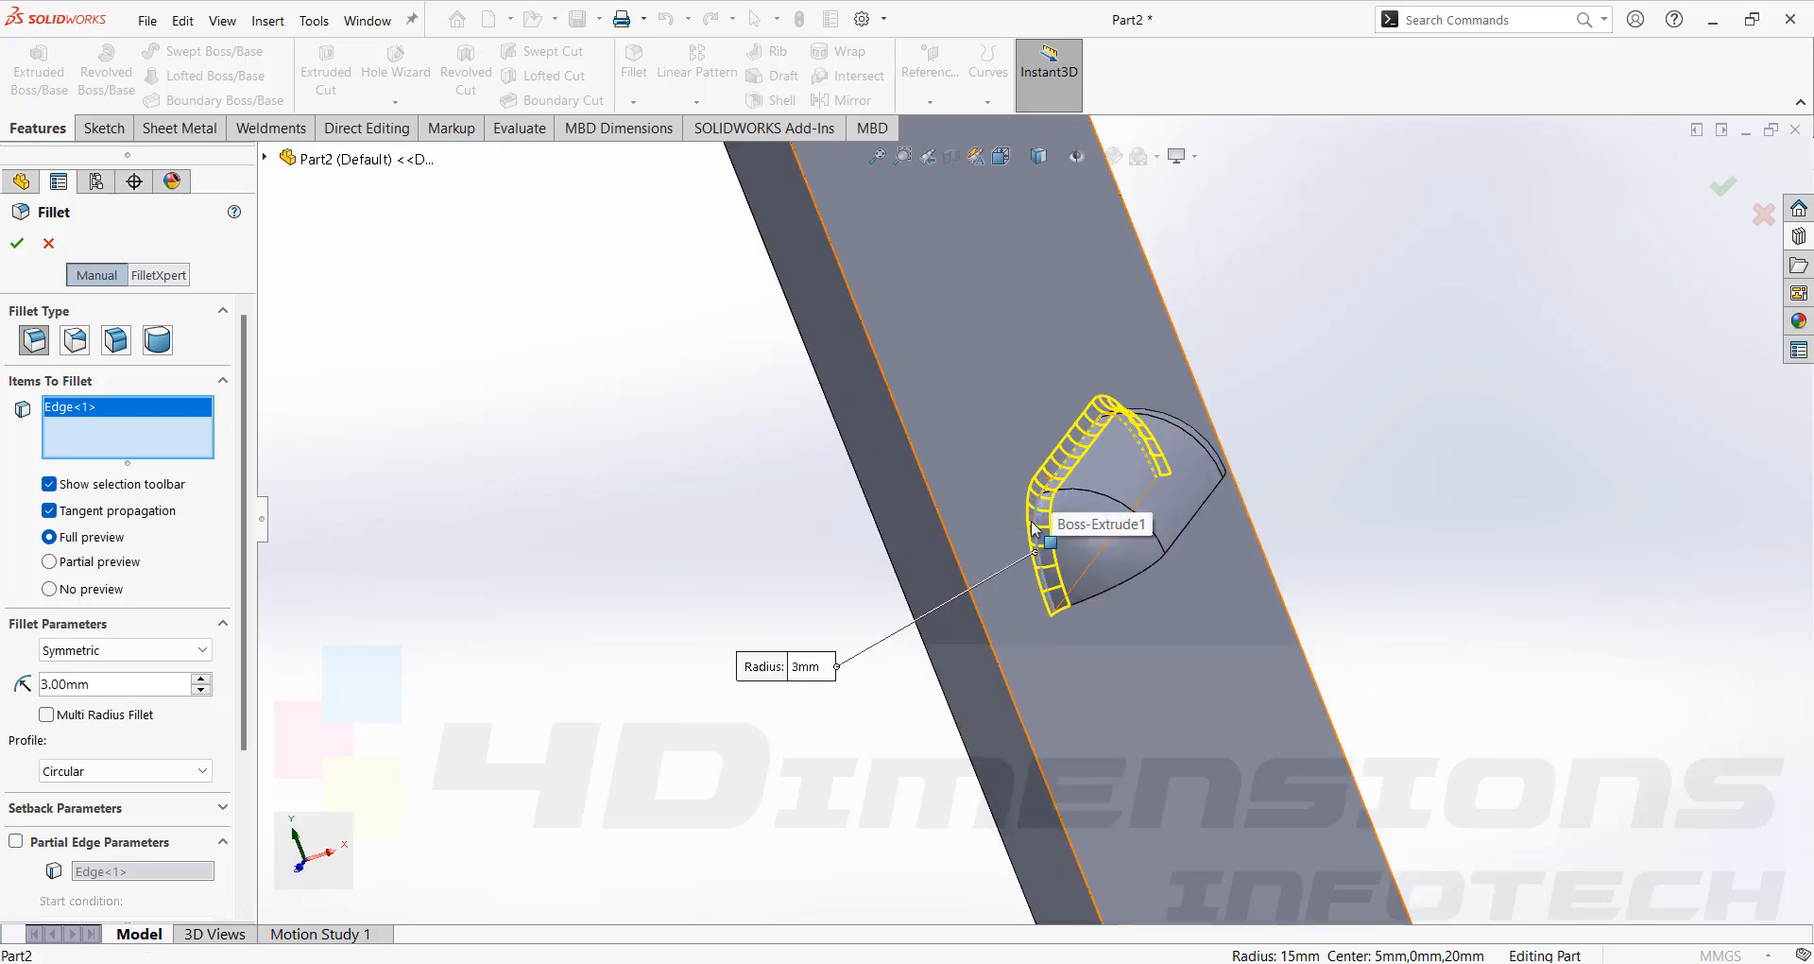
{"action": "scroll", "coordinate": [1039, 511], "scroll_direction": "down", "scroll_amount": 3}
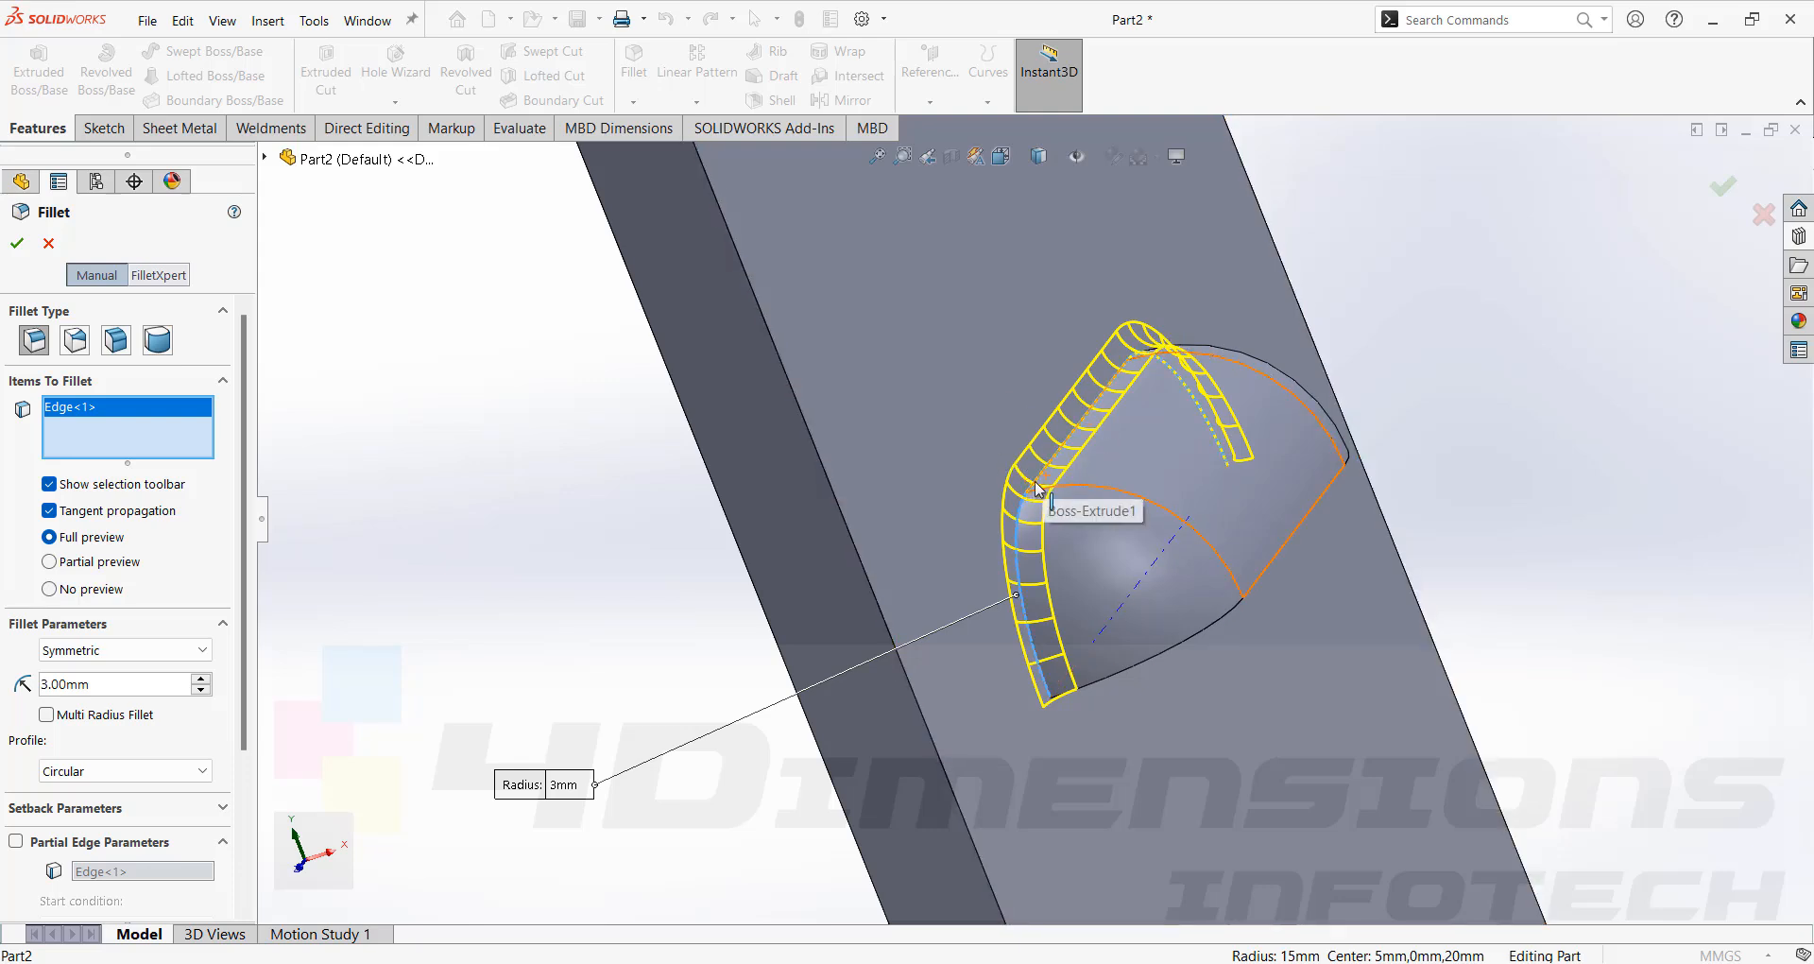
{"action": "left_click", "coordinate": [18, 246]}
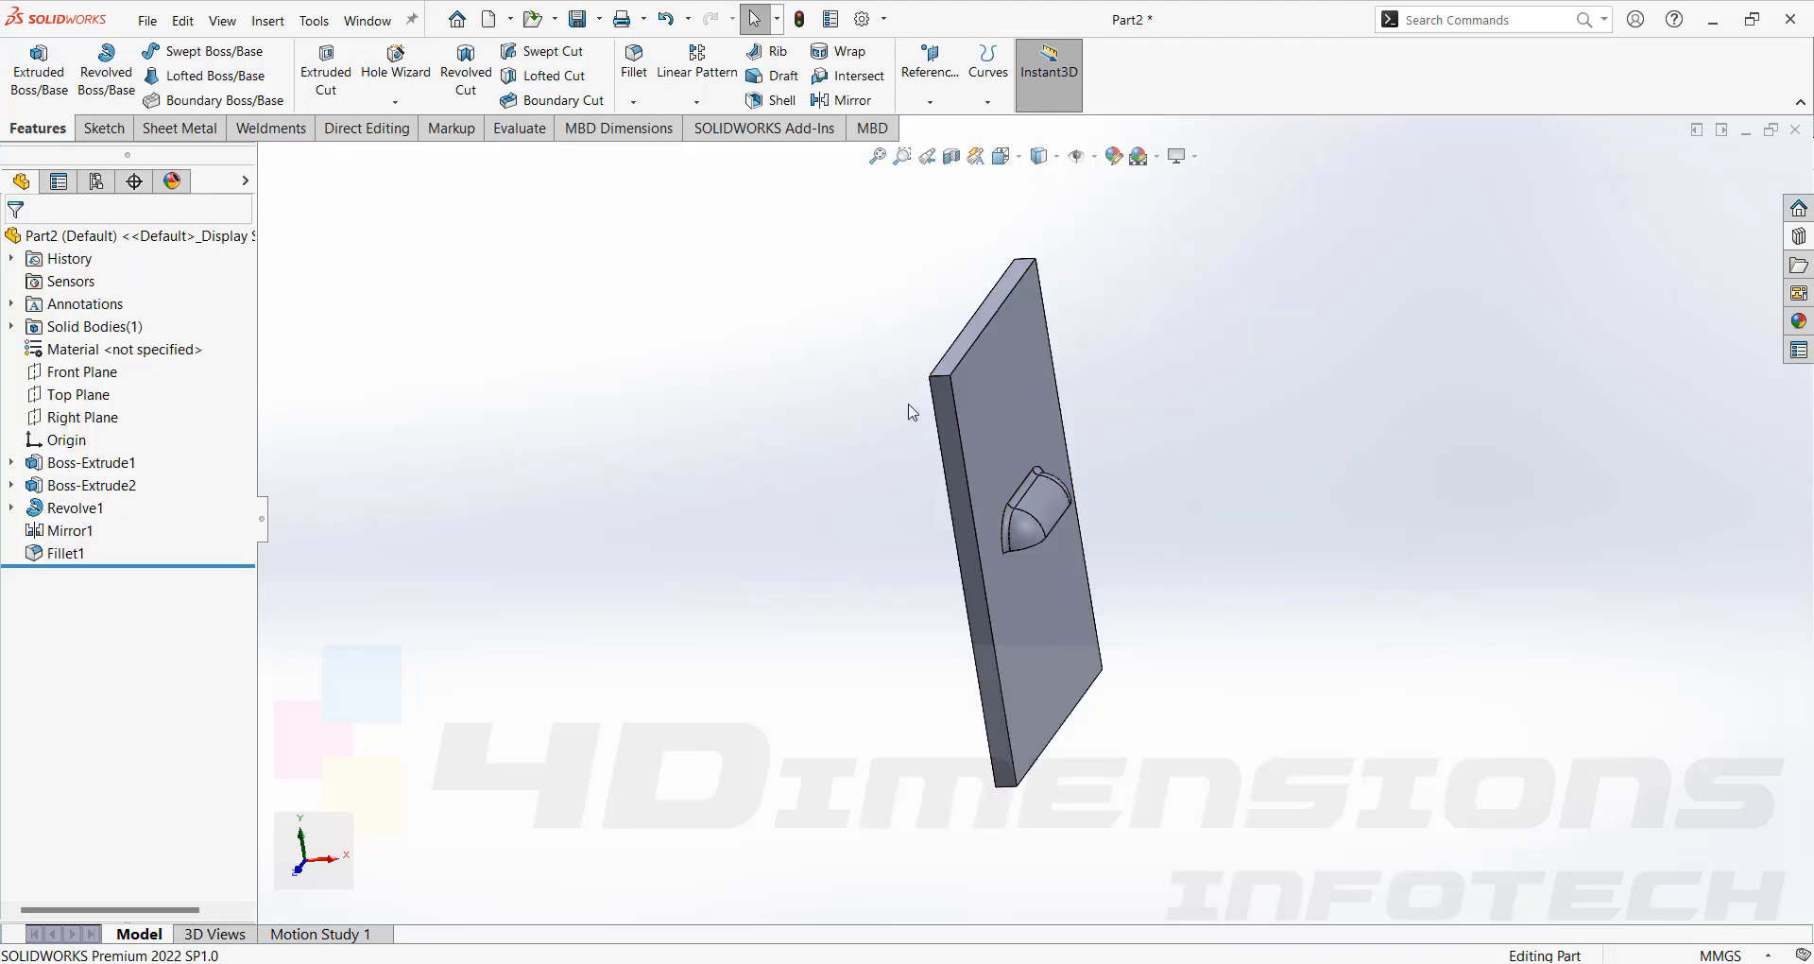
Start a sketch on the plate's side face and convert its outline into the sketch.
{"action": "scroll", "coordinate": [1020, 477], "scroll_direction": "down", "scroll_amount": 3}
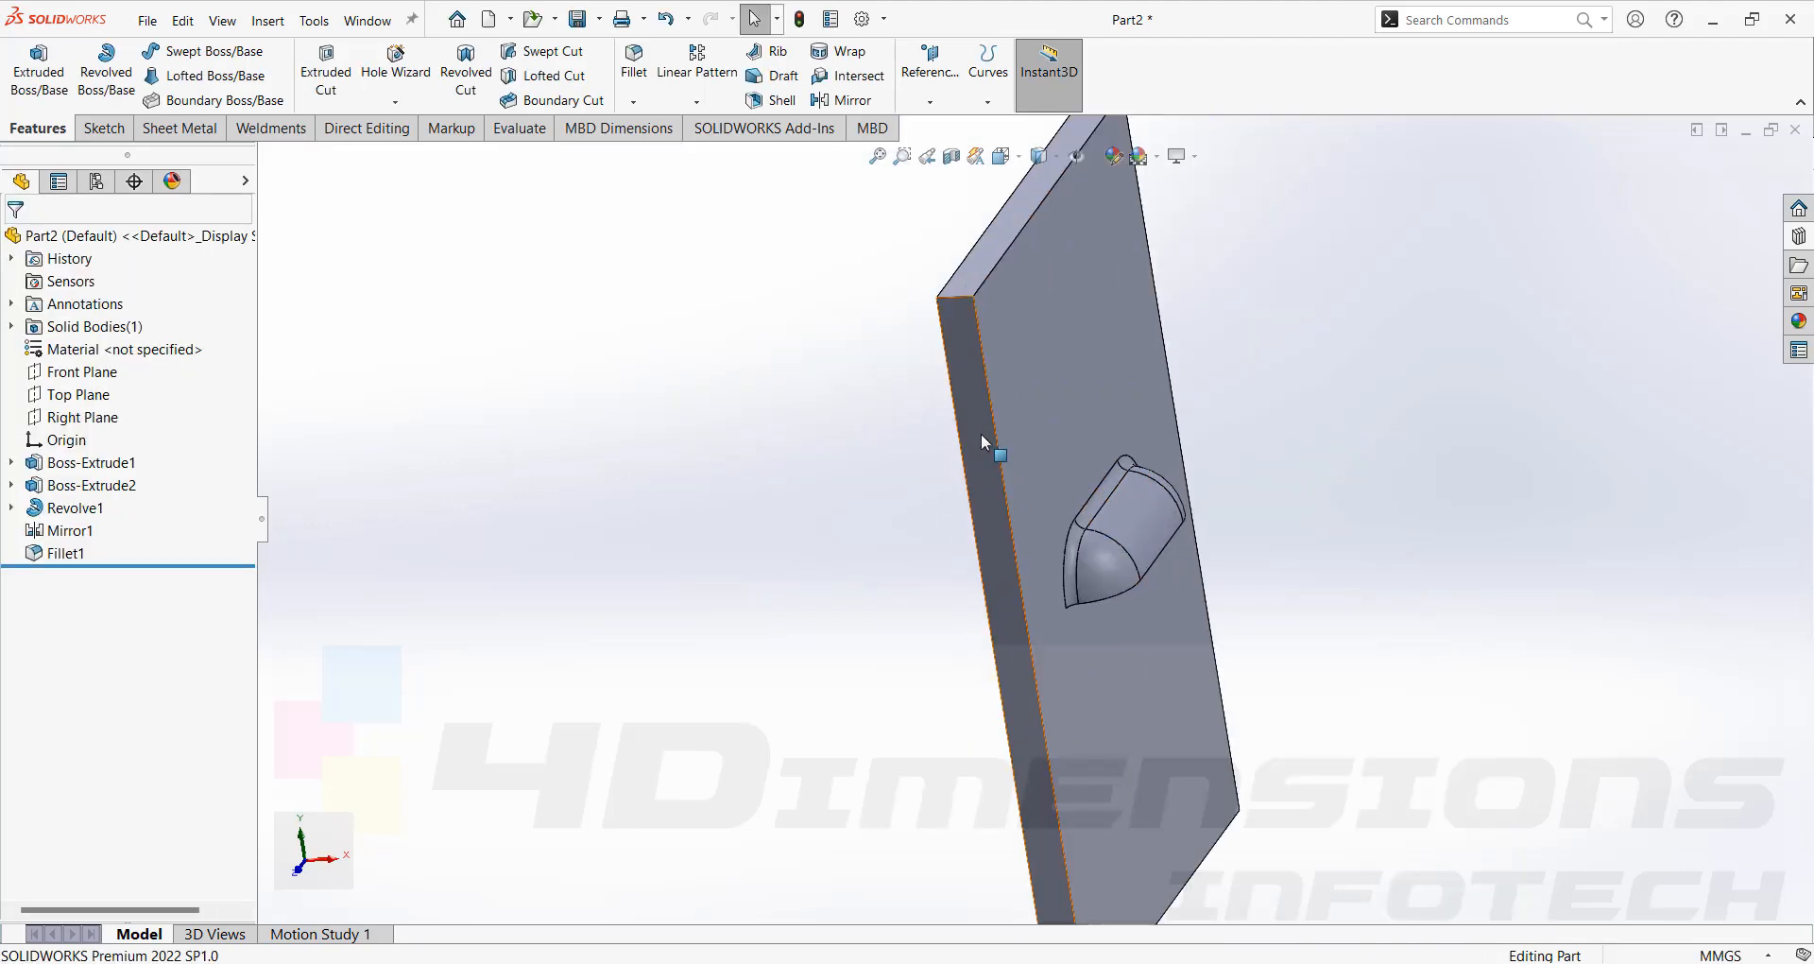
{"action": "left_click", "coordinate": [981, 433]}
{"action": "left_click", "coordinate": [1064, 378]}
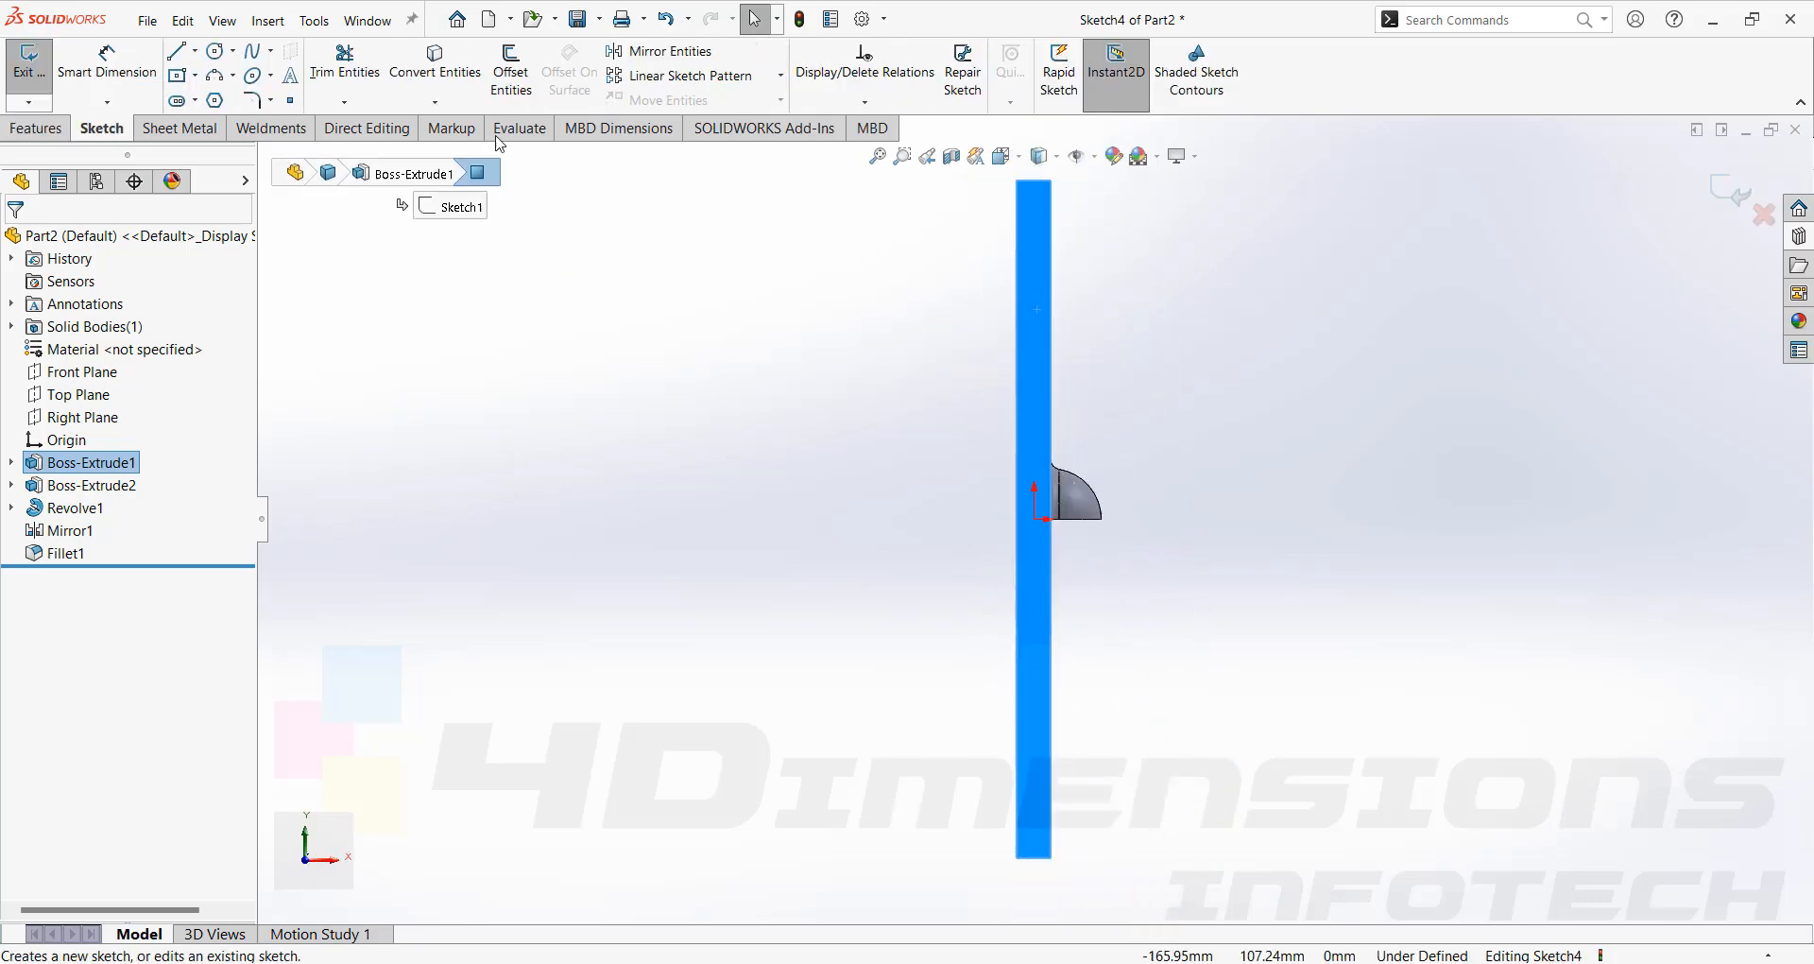
{"action": "left_click", "coordinate": [435, 66]}
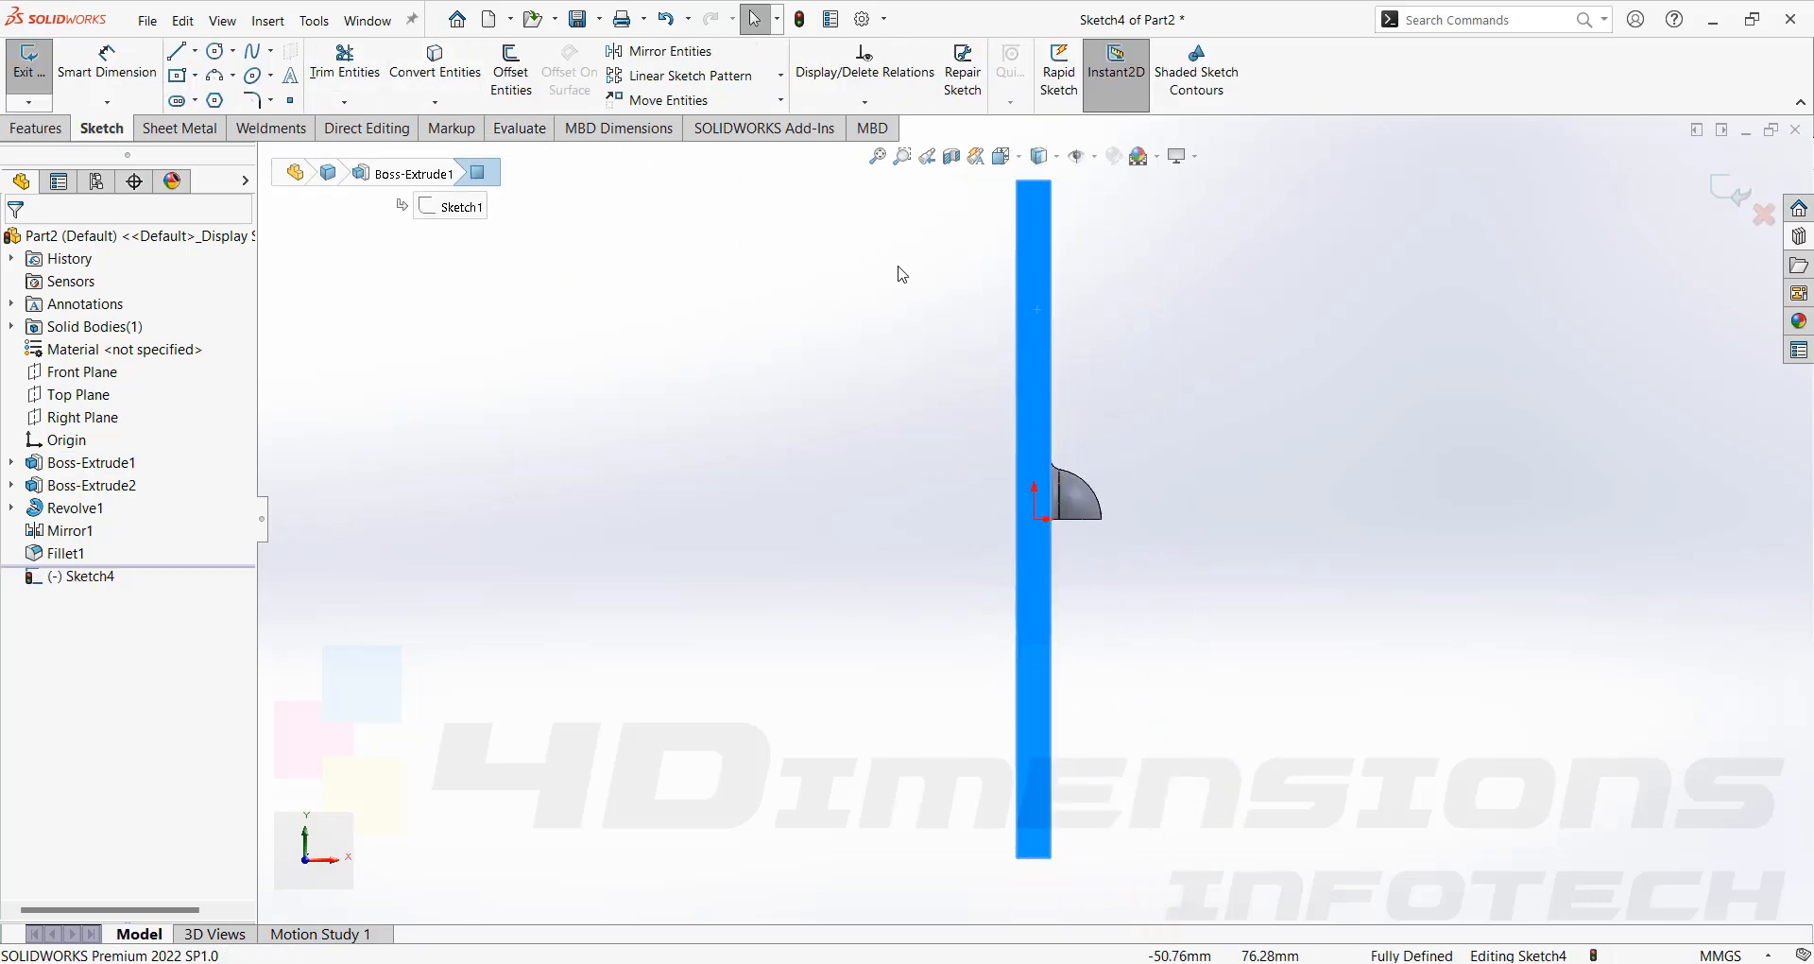
{"action": "middle_click_drag", "start_coordinate": [1151, 540], "coordinate": [1109, 598]}
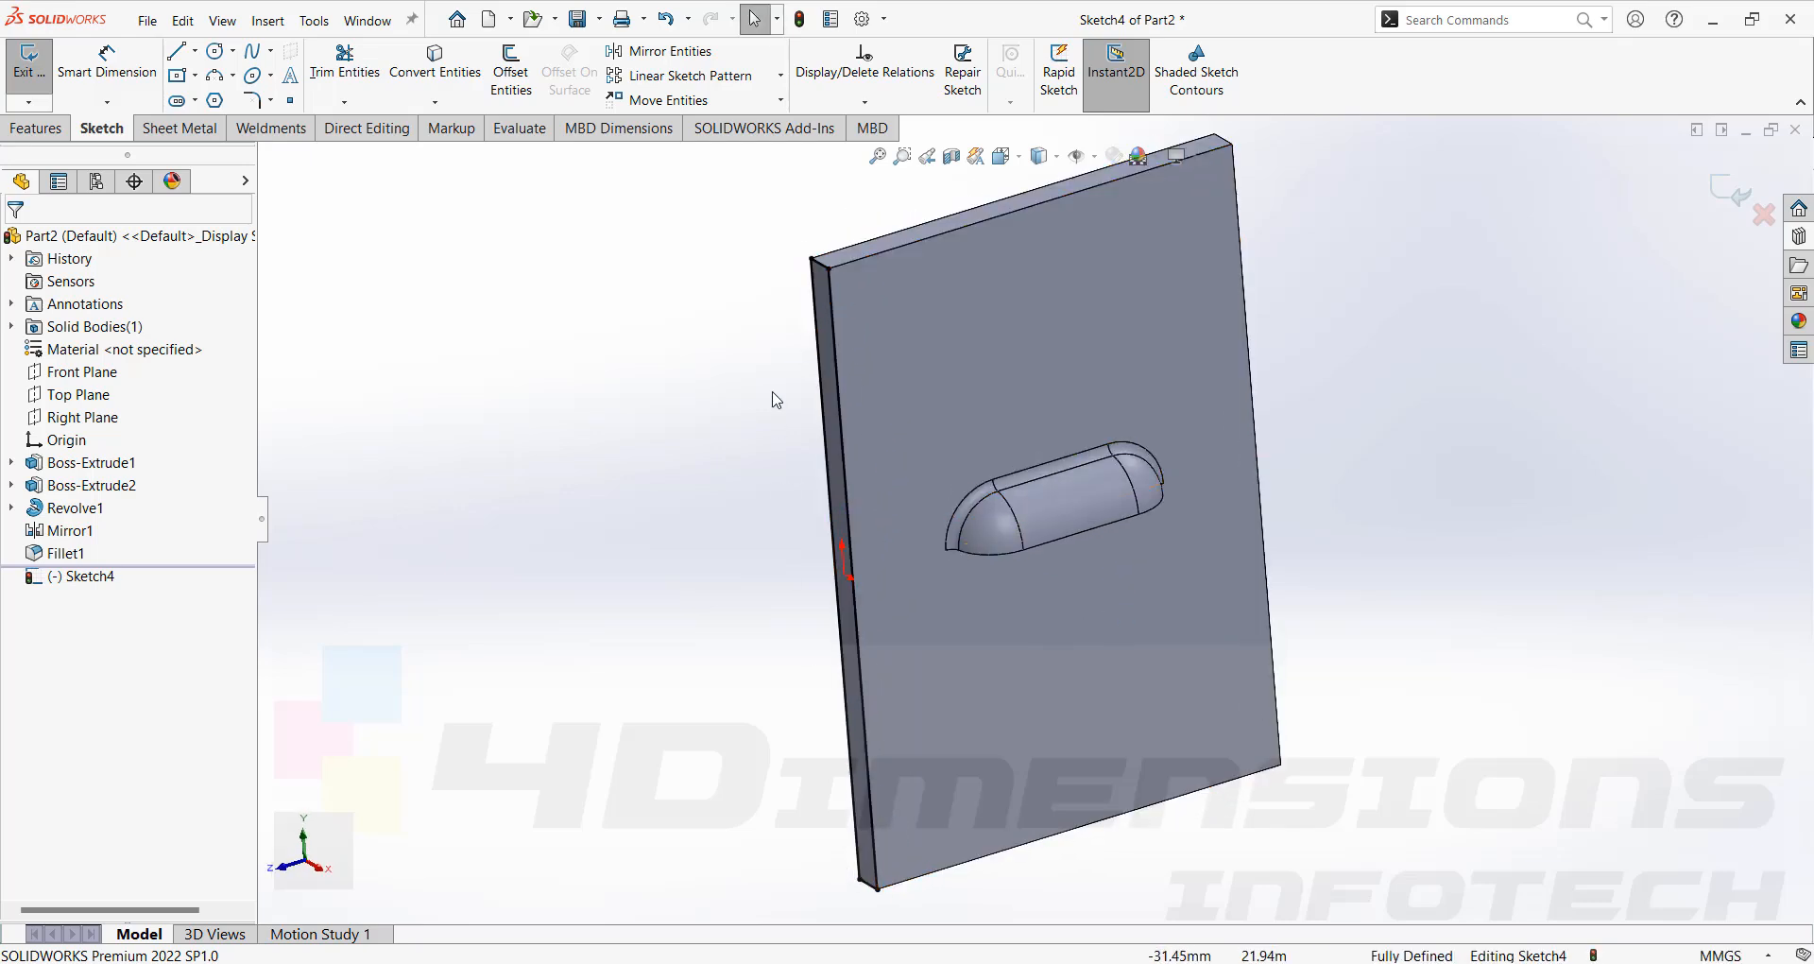
Cut-extrude the converted plate outline Through All to remove the plate and leave only the boss.
{"action": "left_click", "coordinate": [52, 132]}
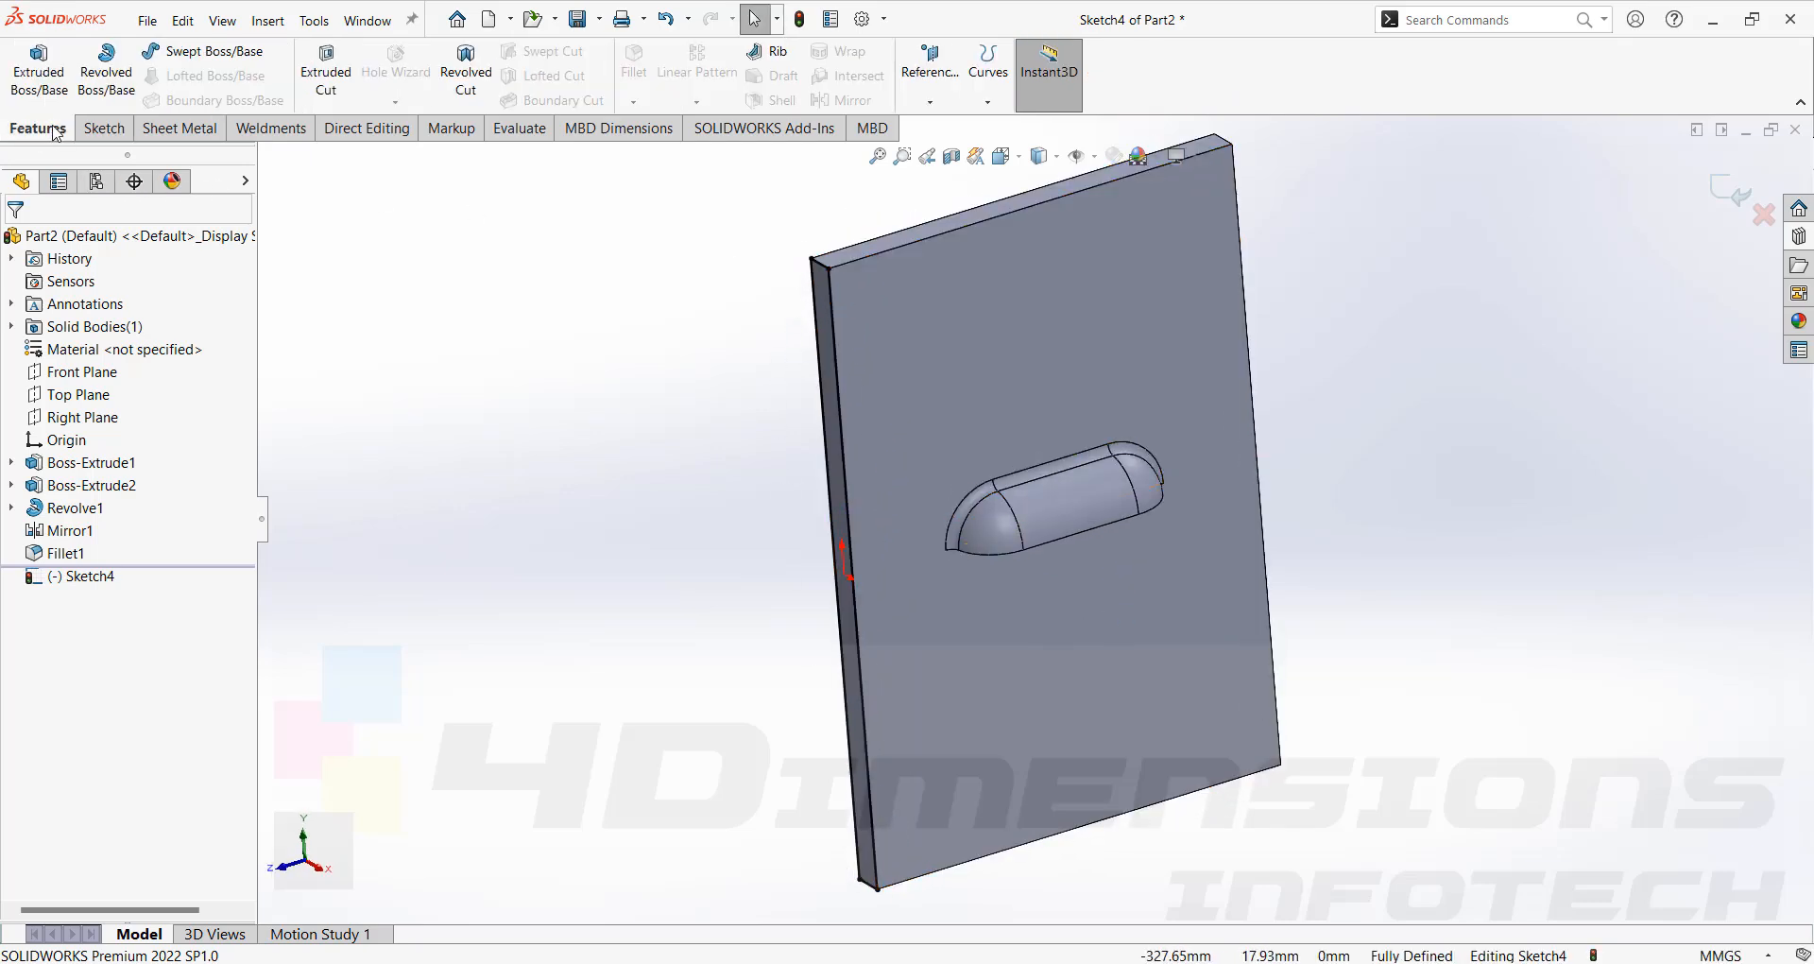
{"action": "left_click", "coordinate": [328, 72]}
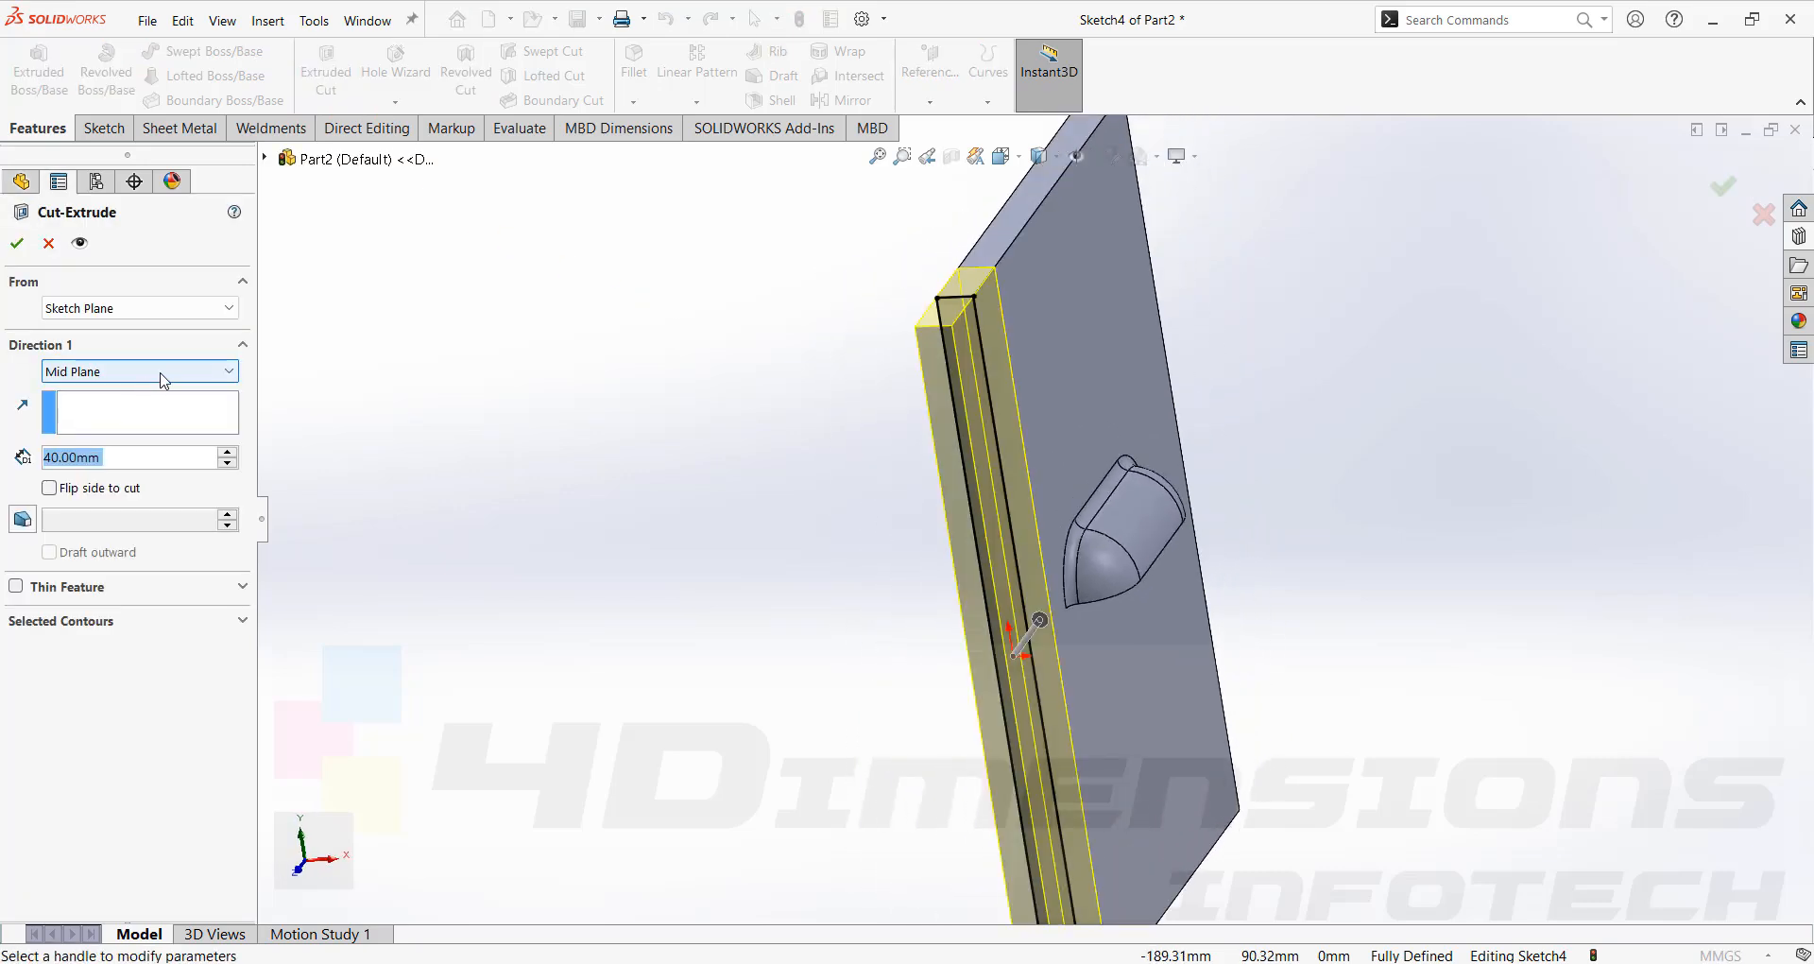
{"action": "left_click", "coordinate": [164, 378]}
{"action": "left_click", "coordinate": [73, 395]}
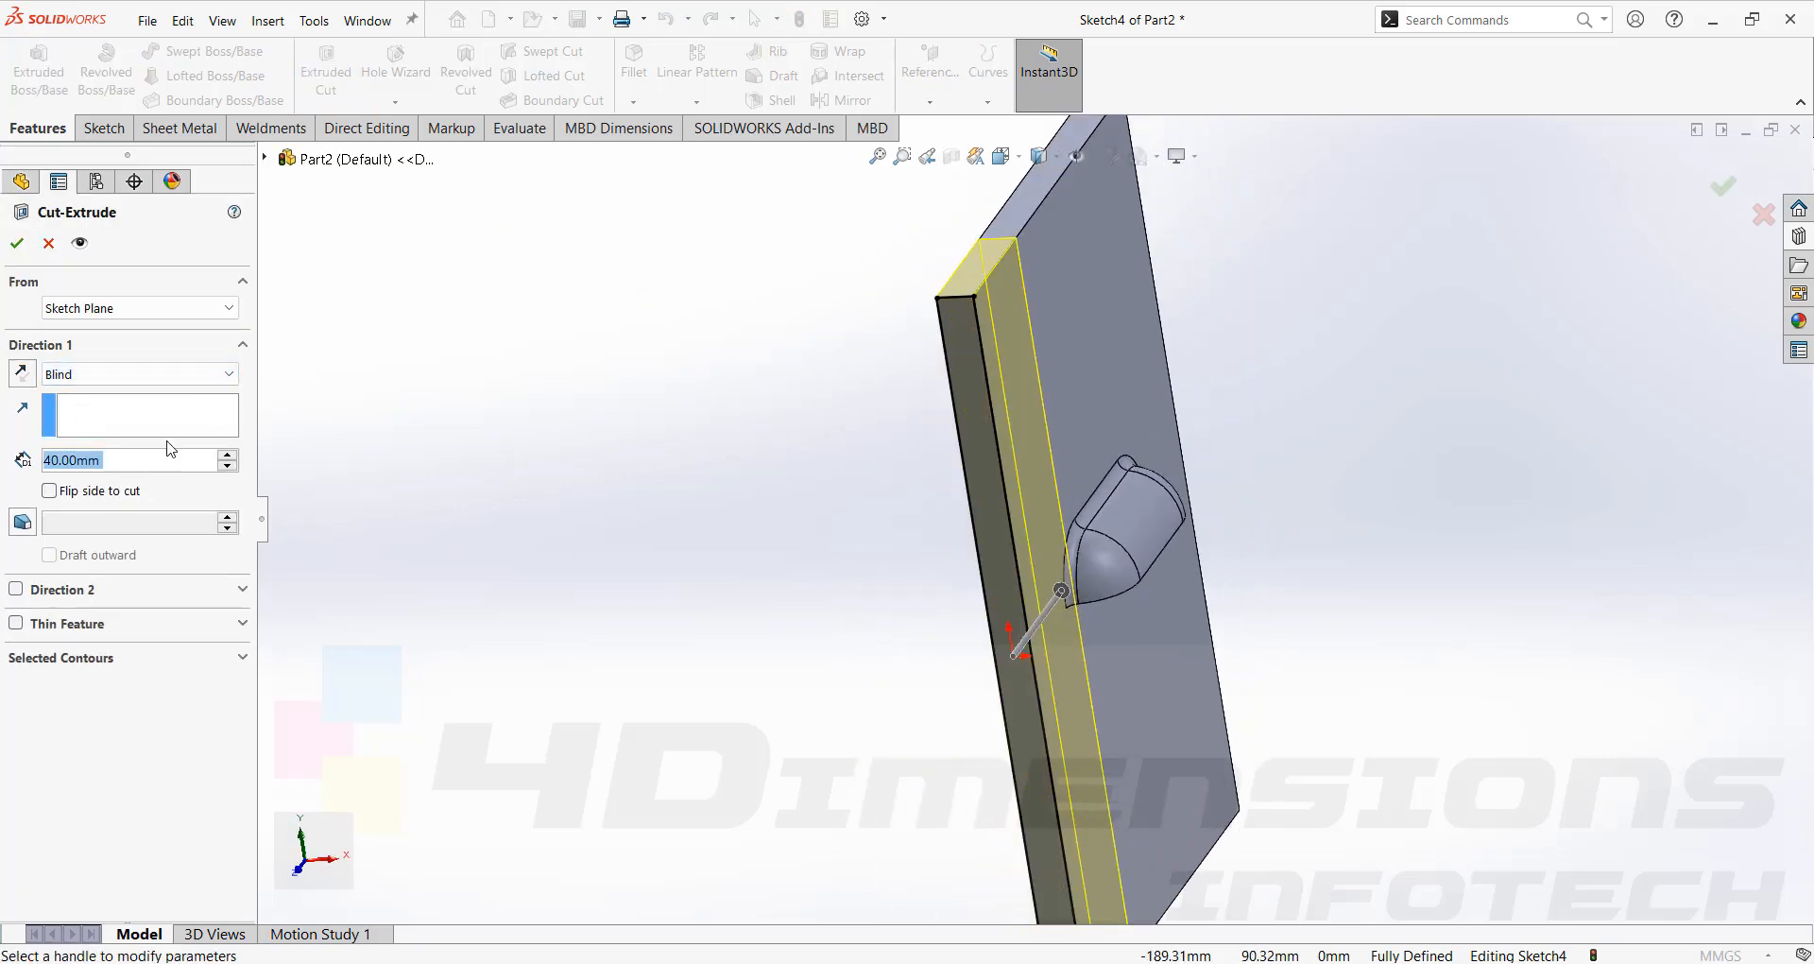
{"action": "left_click", "coordinate": [132, 374]}
{"action": "left_click", "coordinate": [75, 411]}
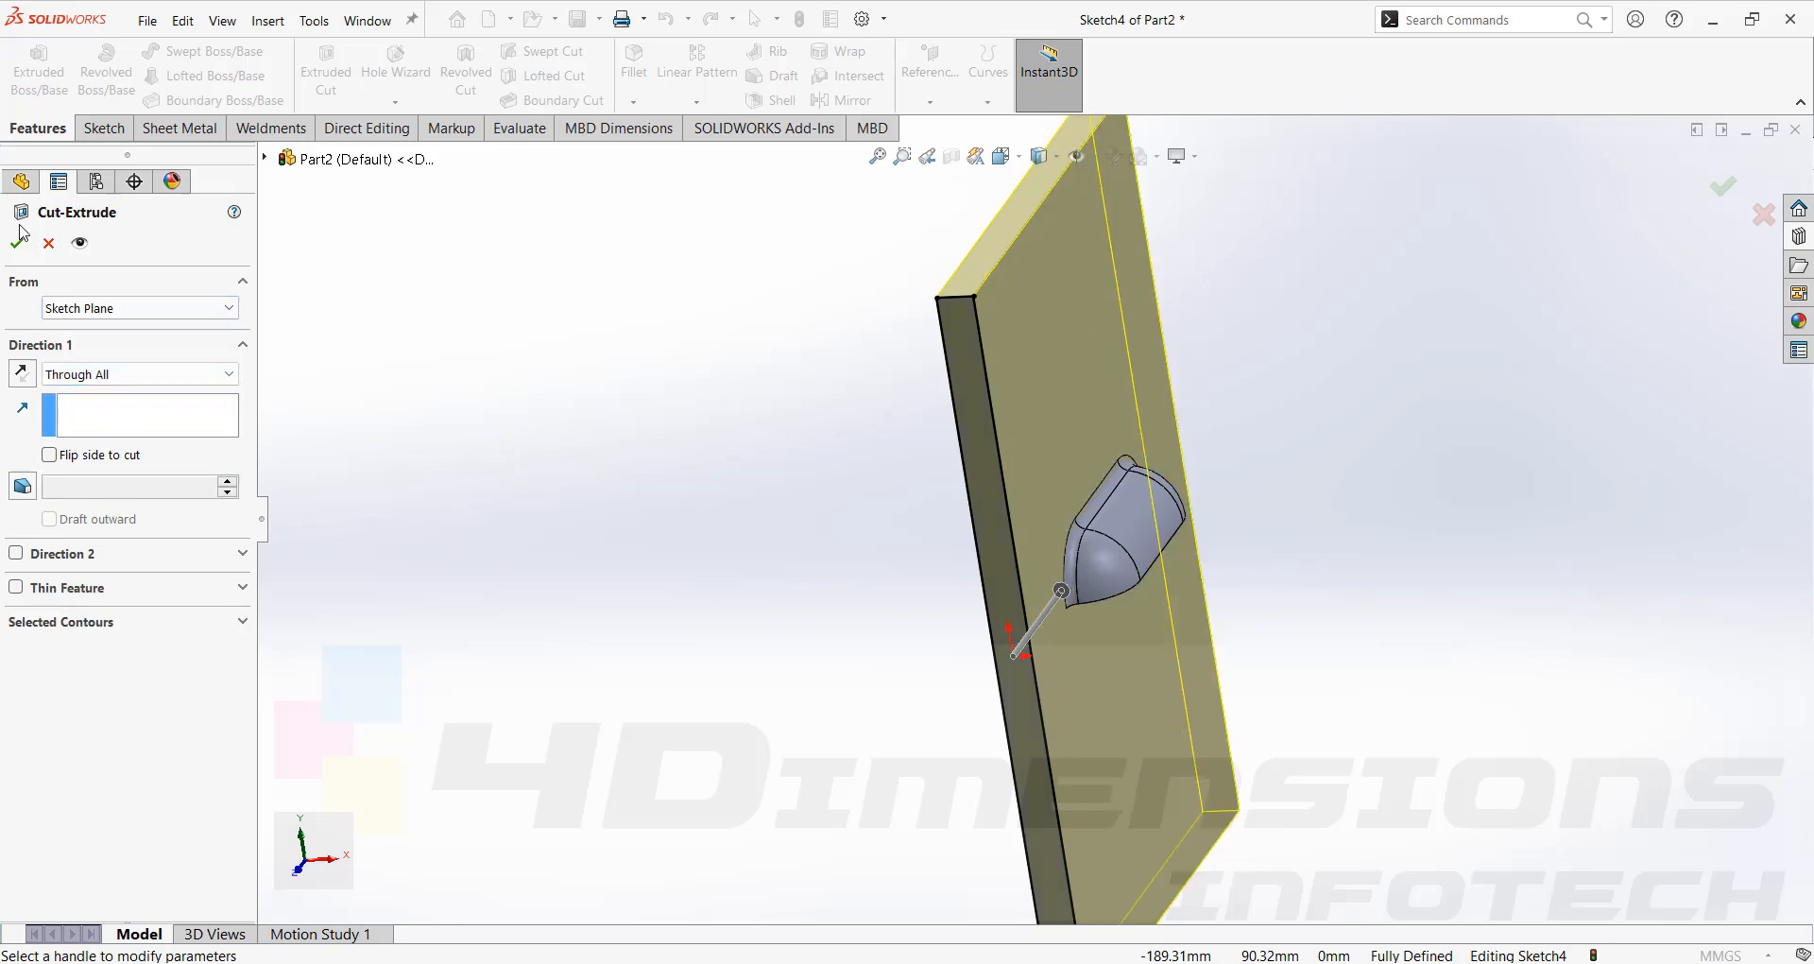
{"action": "left_click", "coordinate": [18, 244]}
Apply Forming Tool to the boss, picking its flat face as the stopping face and the open flat face as the face to remove.
{"action": "middle_click_drag", "start_coordinate": [494, 337], "coordinate": [1300, 486]}
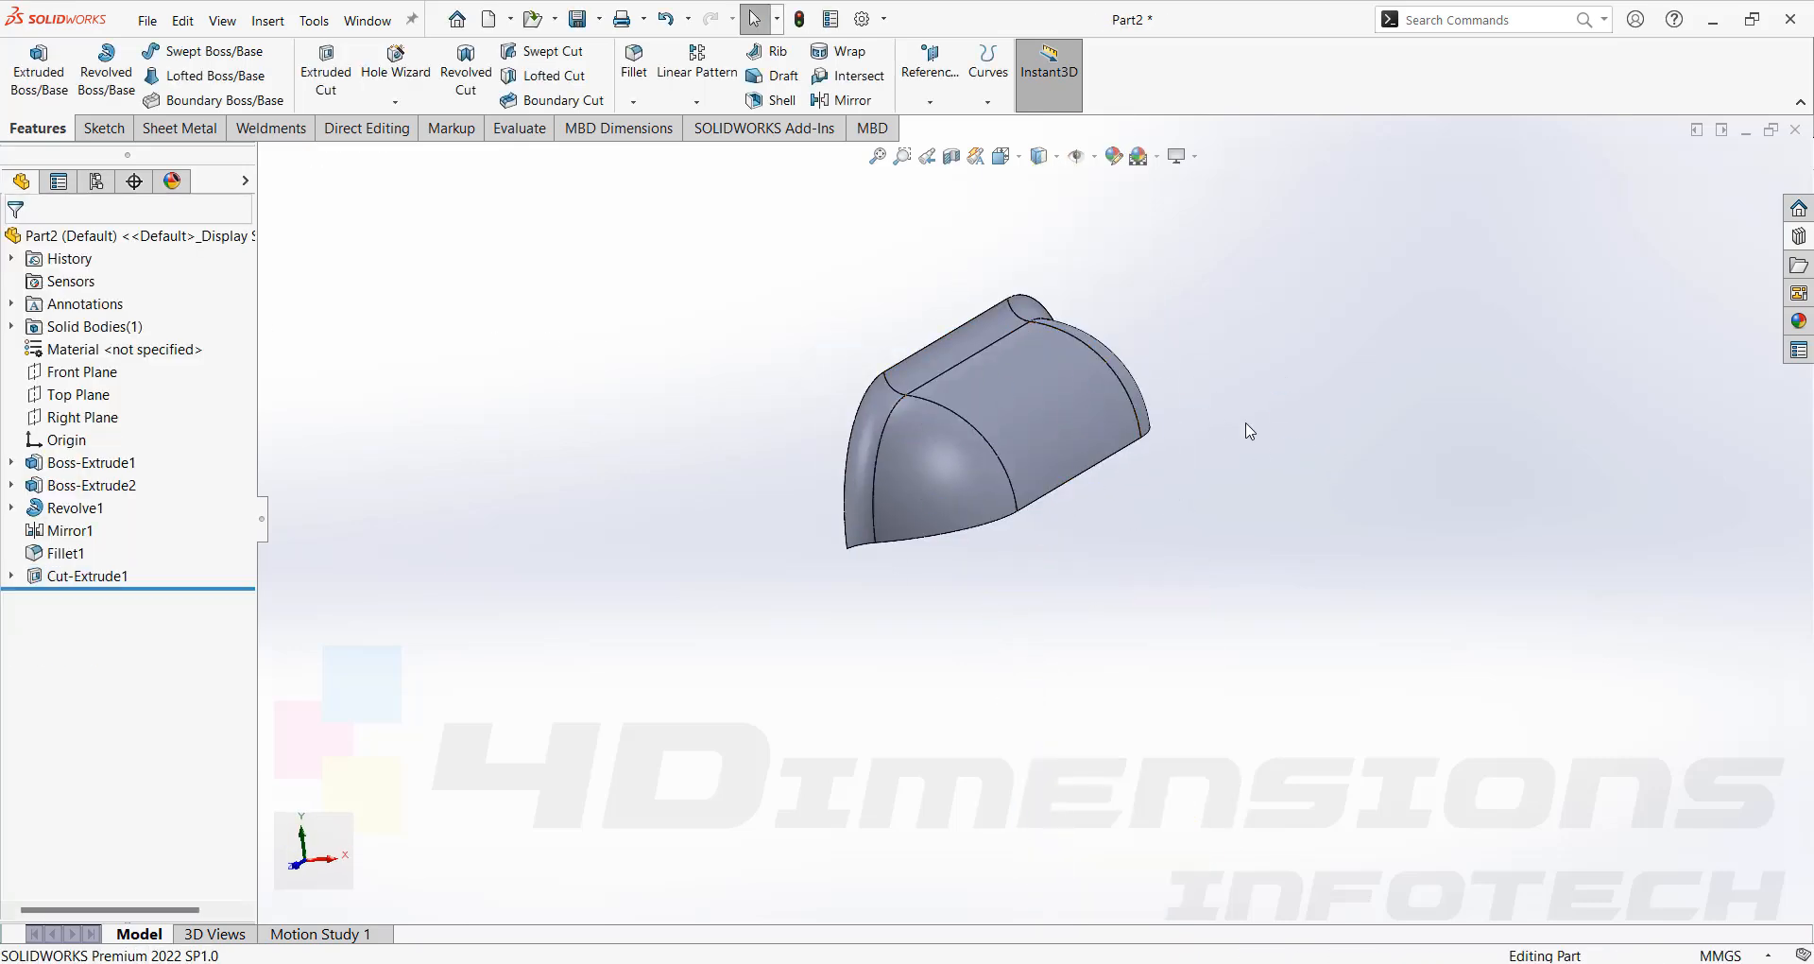
{"action": "middle_click_drag", "start_coordinate": [1248, 430], "coordinate": [1280, 511]}
{"action": "left_click", "coordinate": [201, 136]}
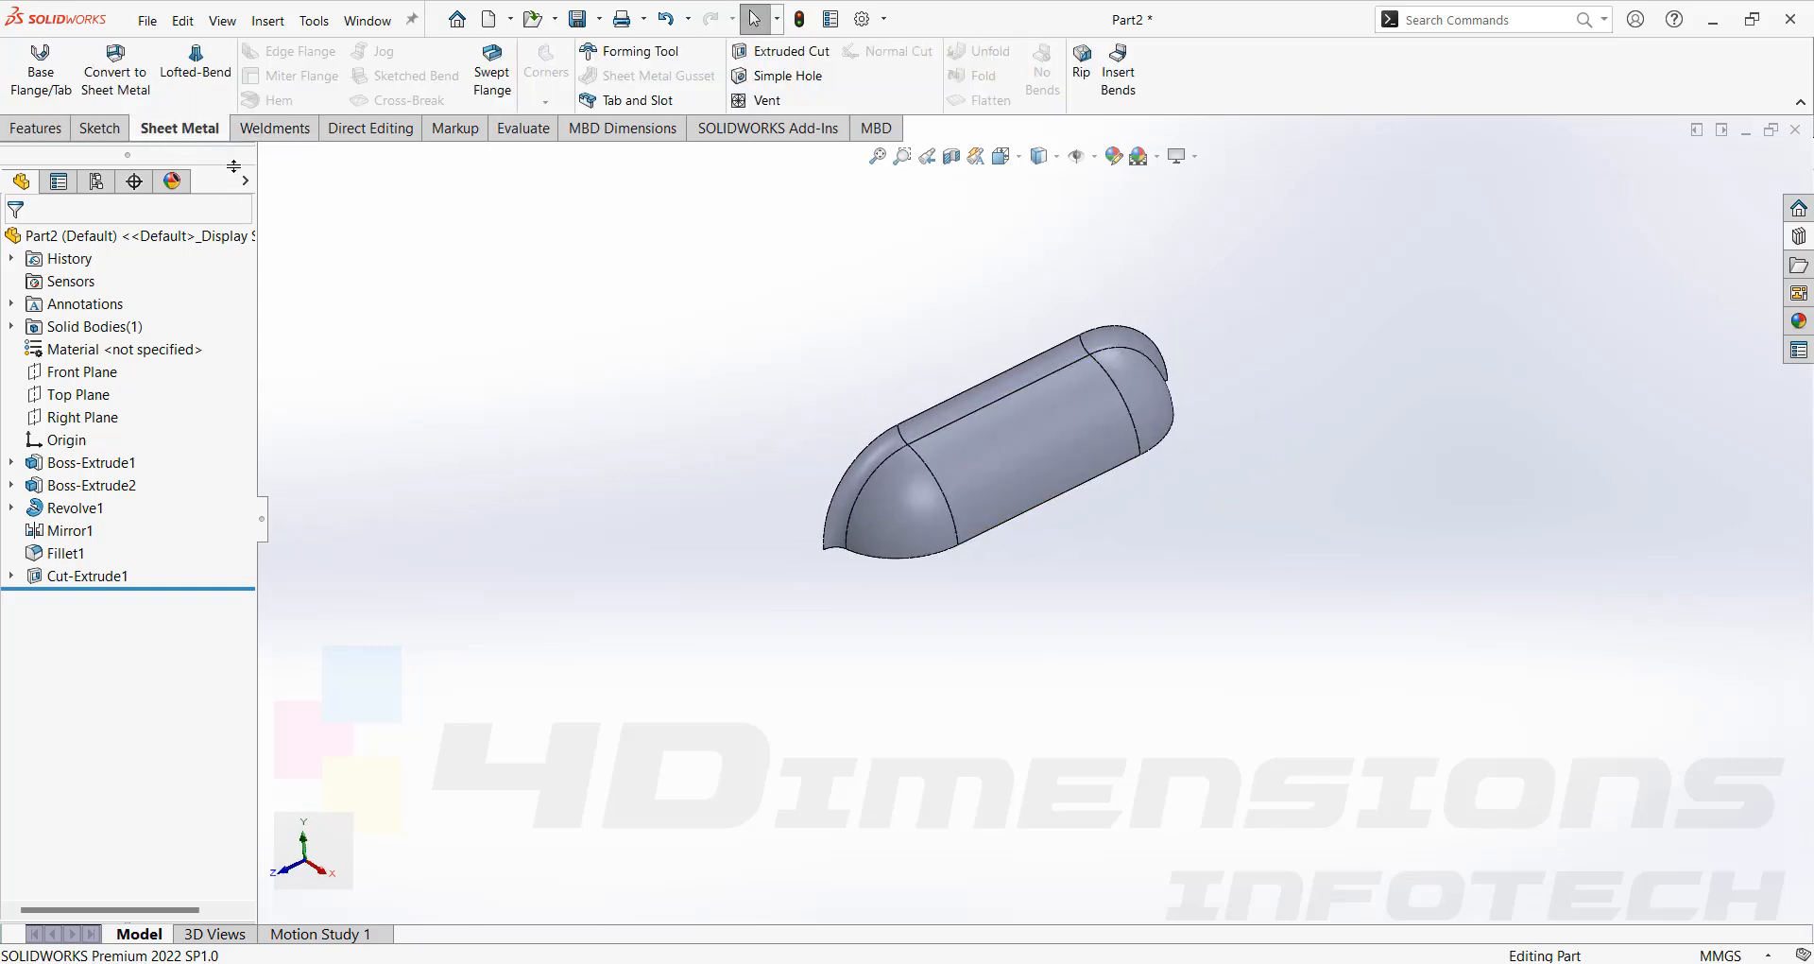
{"action": "left_click", "coordinate": [617, 66]}
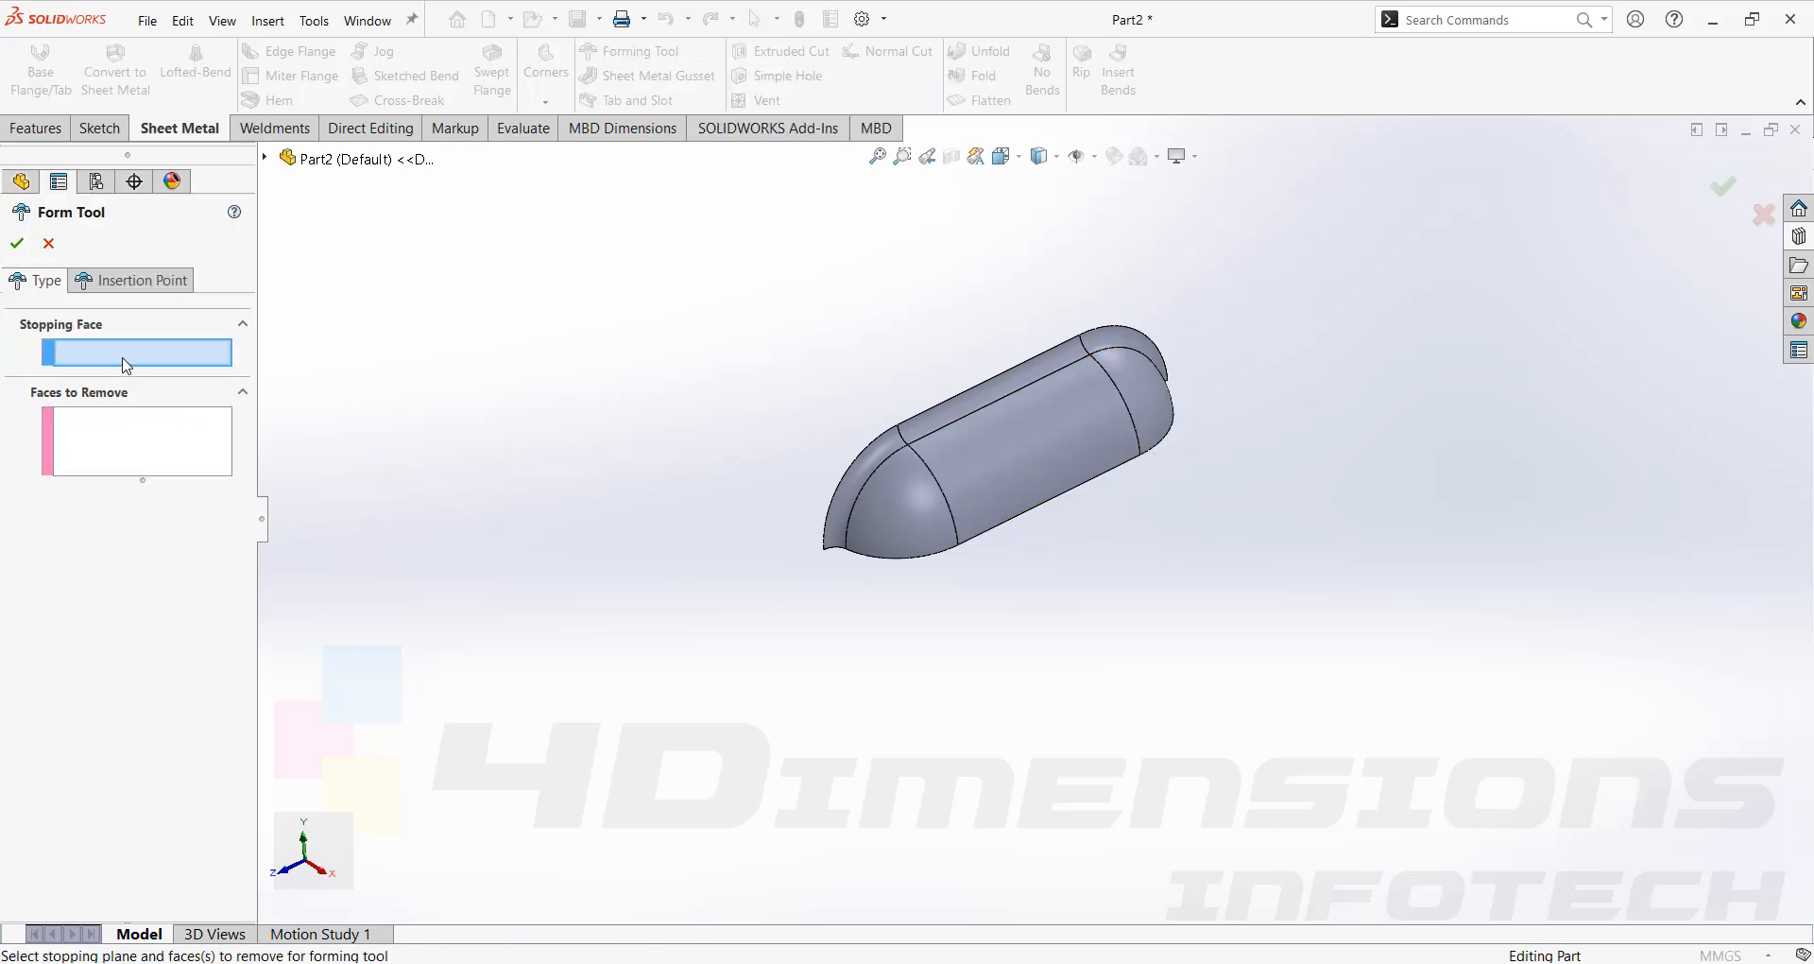
{"action": "middle_click_drag", "start_coordinate": [579, 526], "coordinate": [720, 500]}
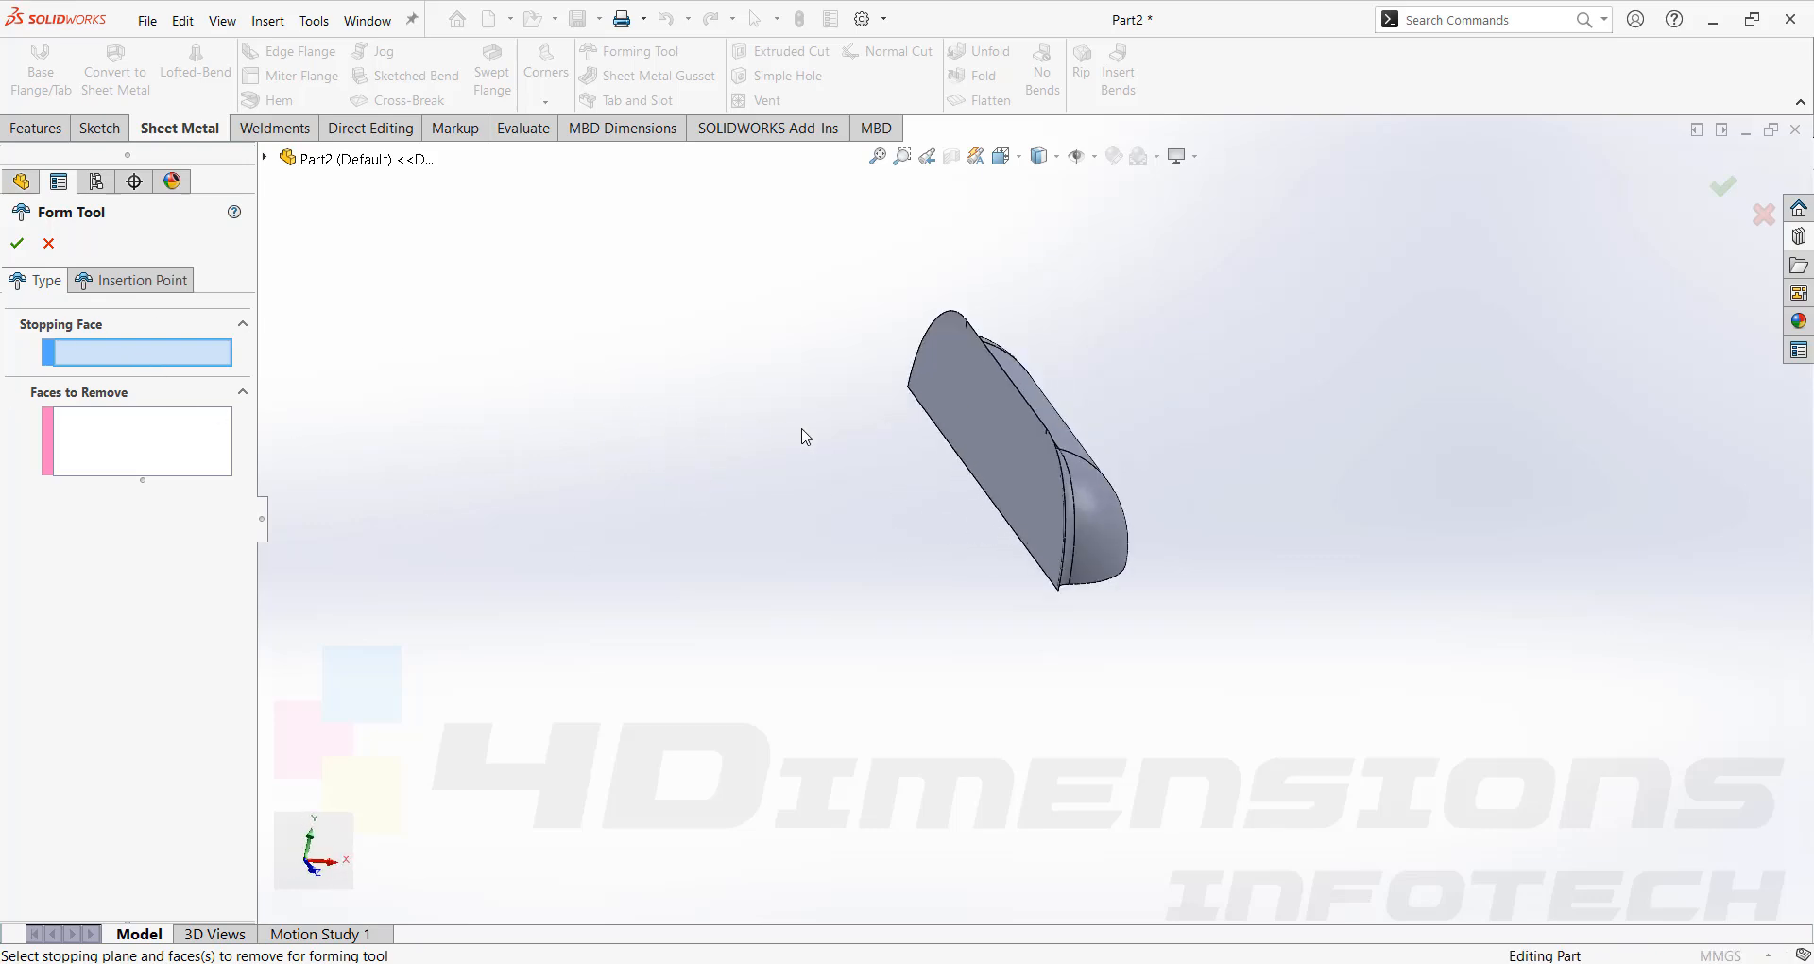
{"action": "middle_click_drag", "start_coordinate": [1202, 445], "coordinate": [1180, 415]}
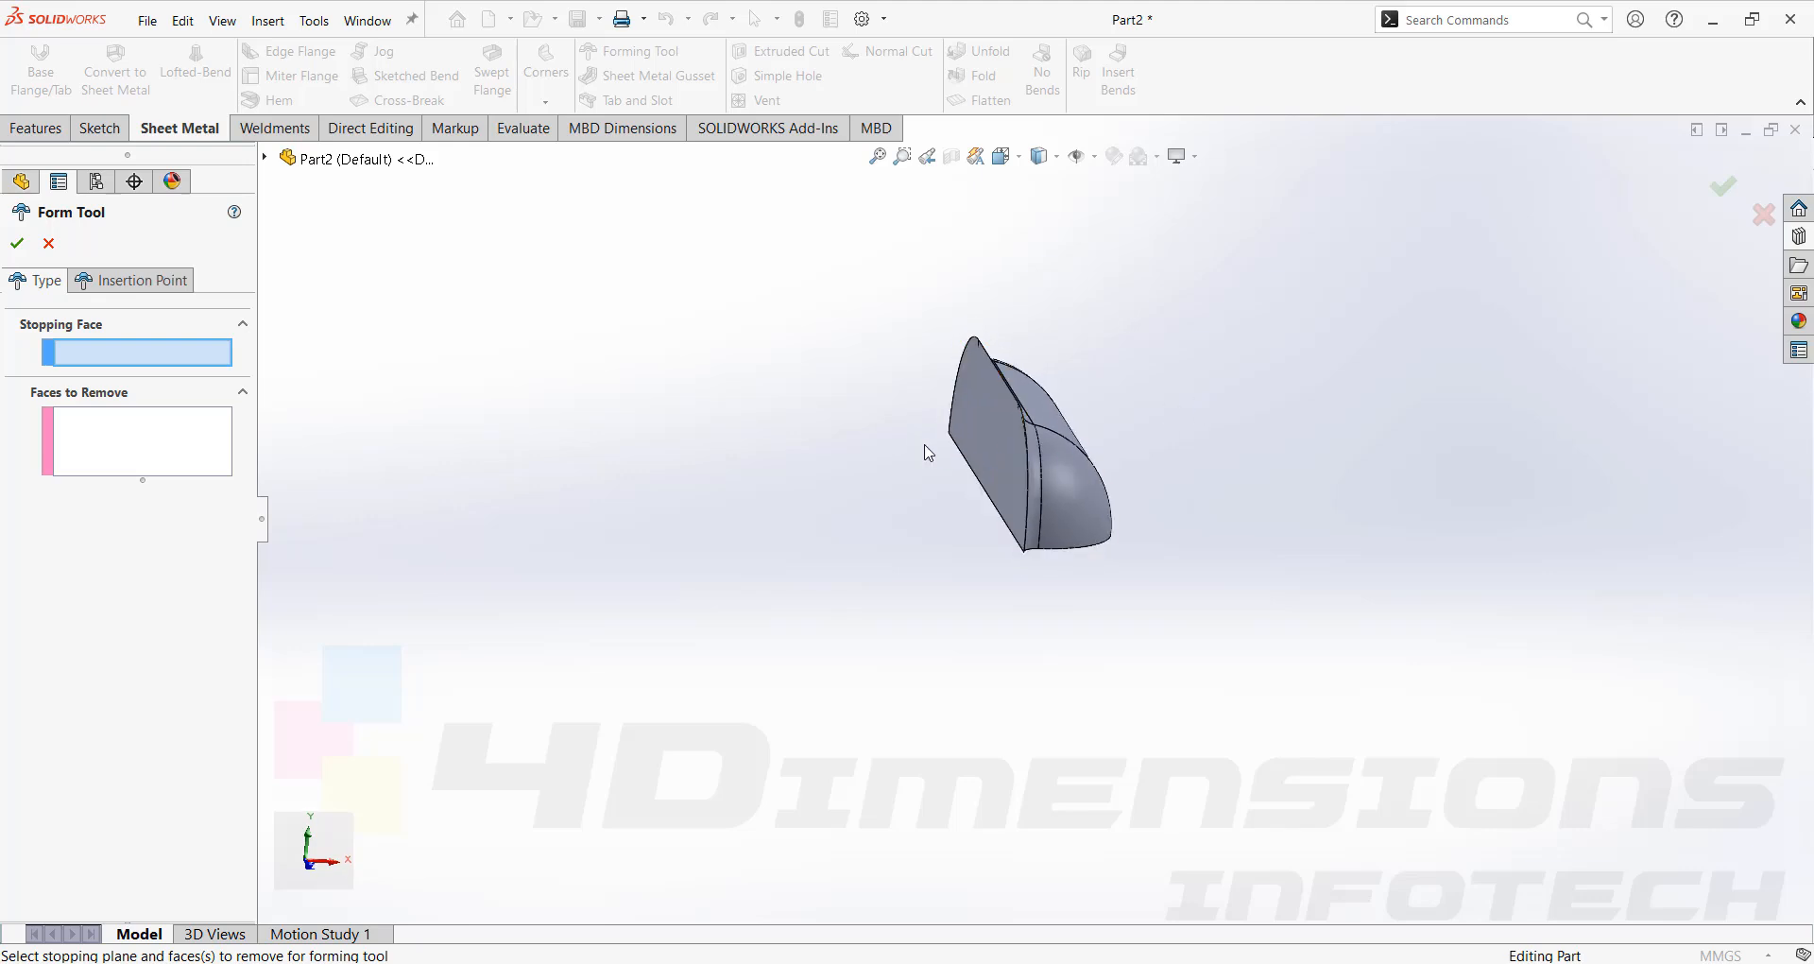
{"action": "middle_click_drag", "start_coordinate": [928, 453], "coordinate": [972, 400]}
{"action": "left_click", "coordinate": [984, 406]}
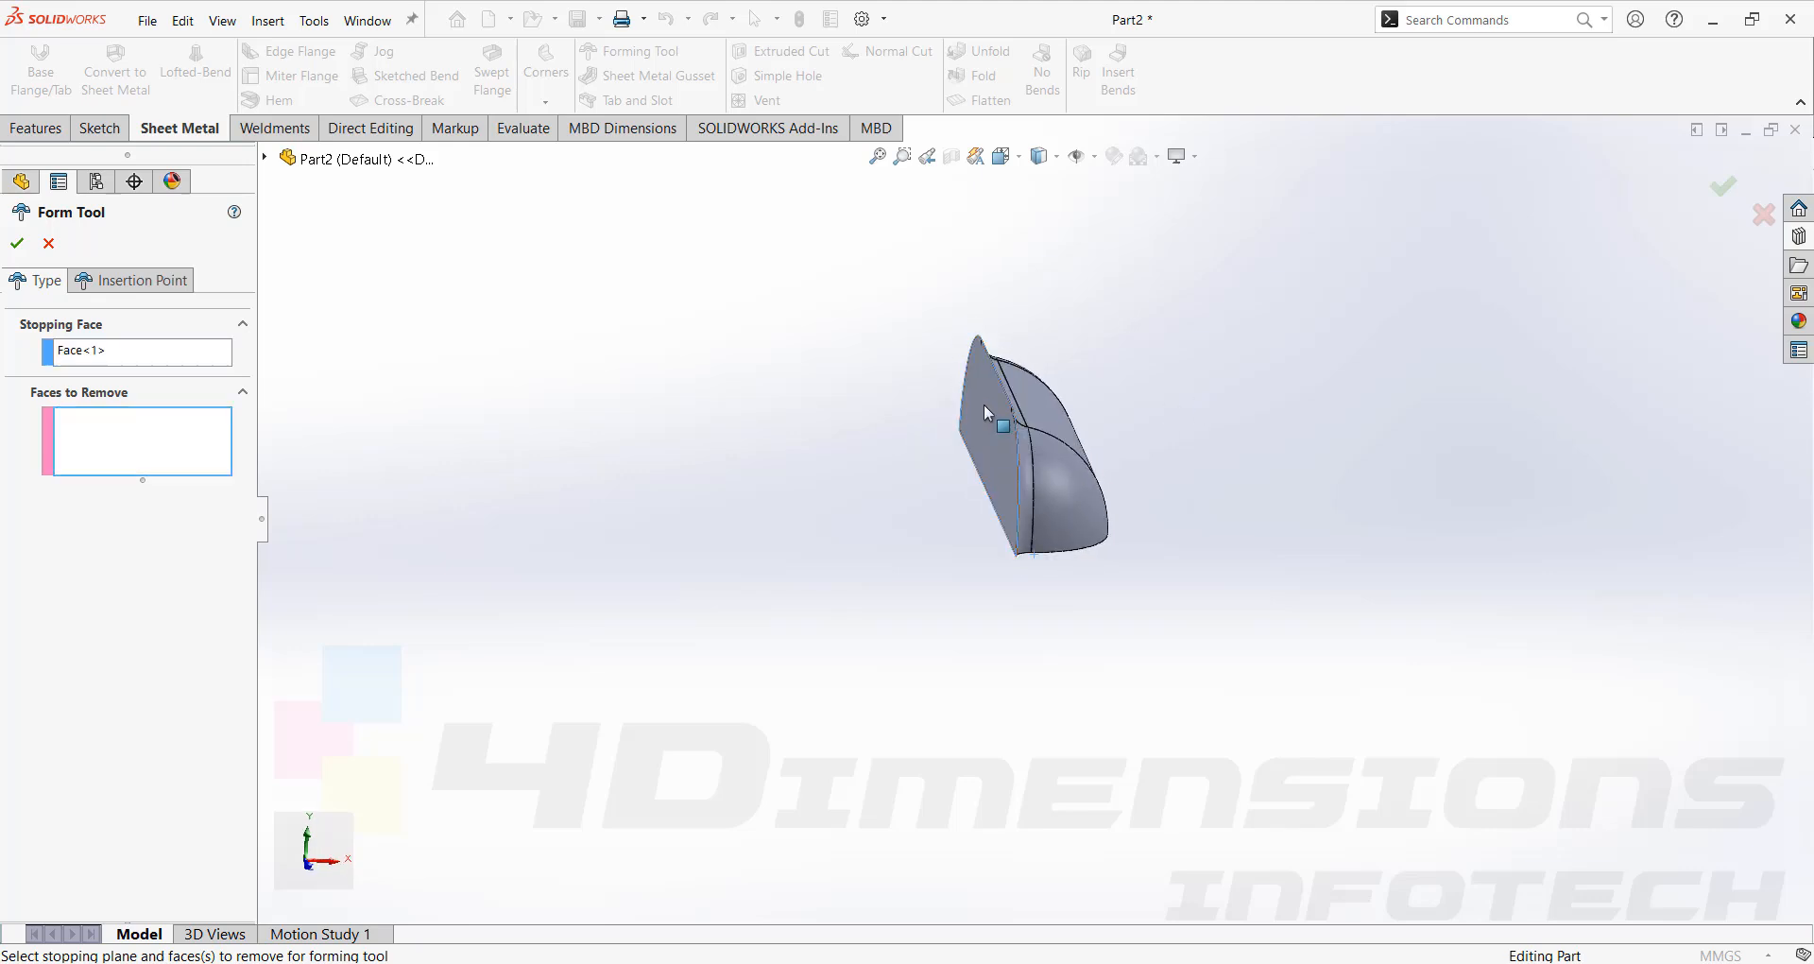
{"action": "middle_click_drag", "start_coordinate": [1295, 535], "coordinate": [1270, 472]}
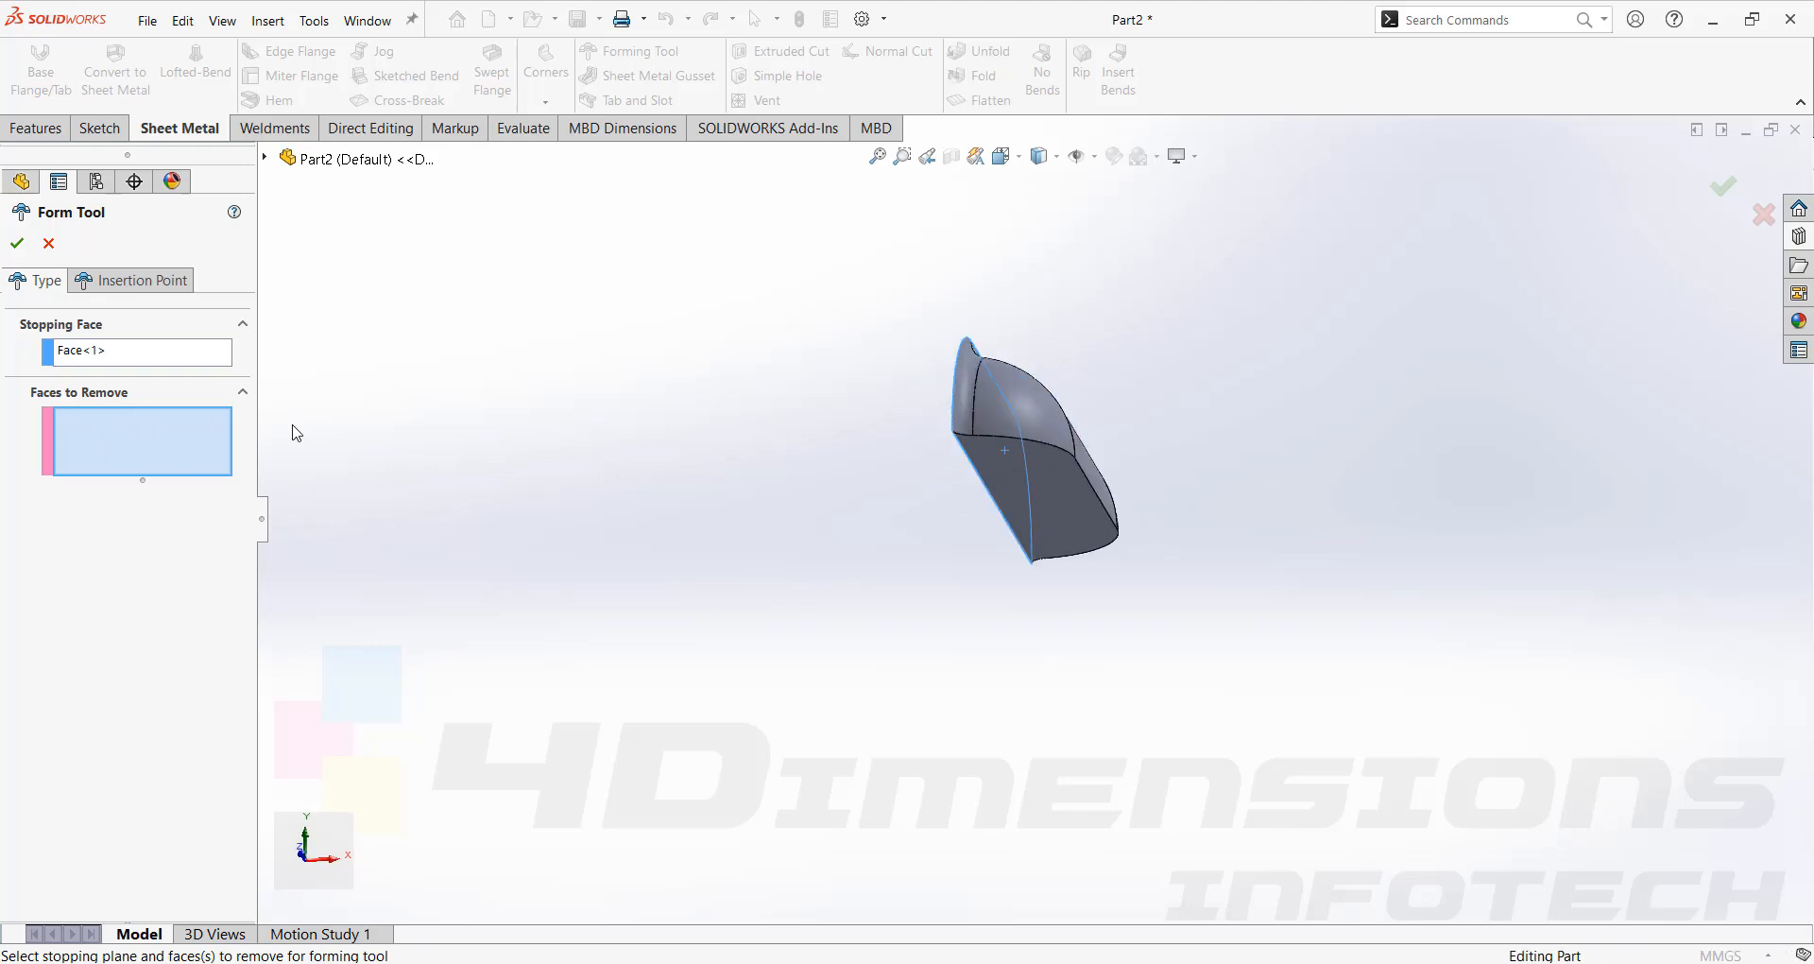
{"action": "left_click", "coordinate": [1080, 508]}
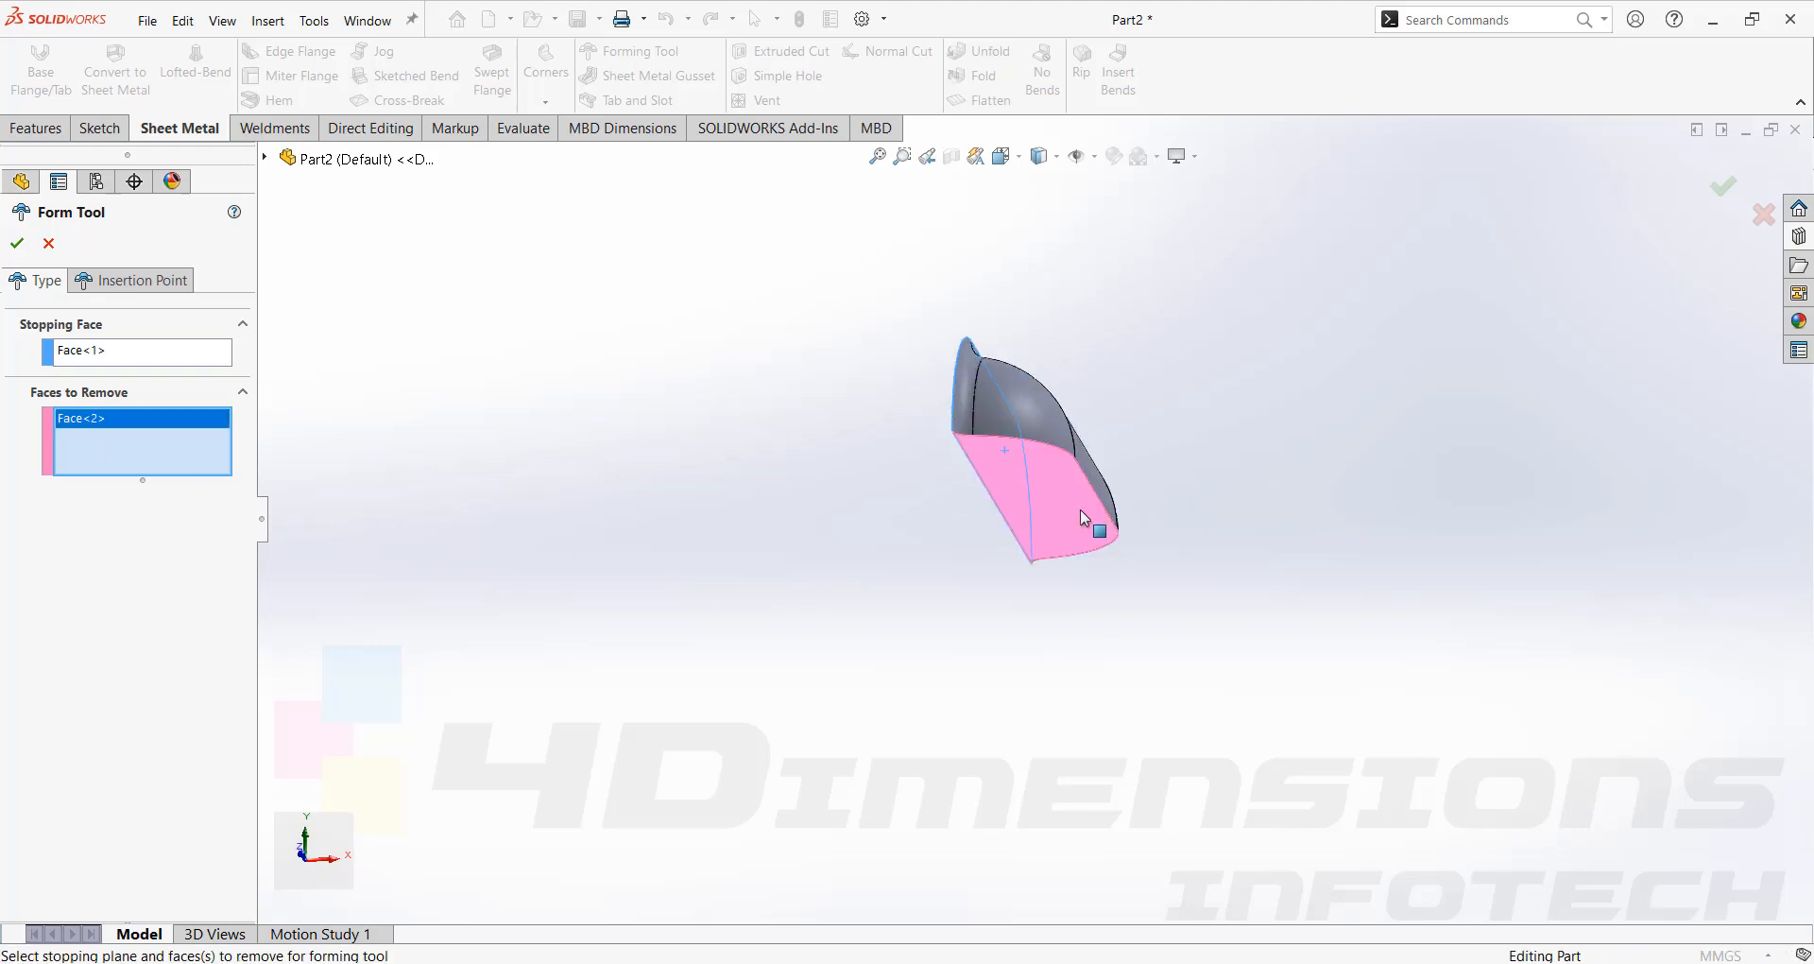
{"action": "middle_click_drag", "start_coordinate": [1080, 509], "coordinate": [972, 466]}
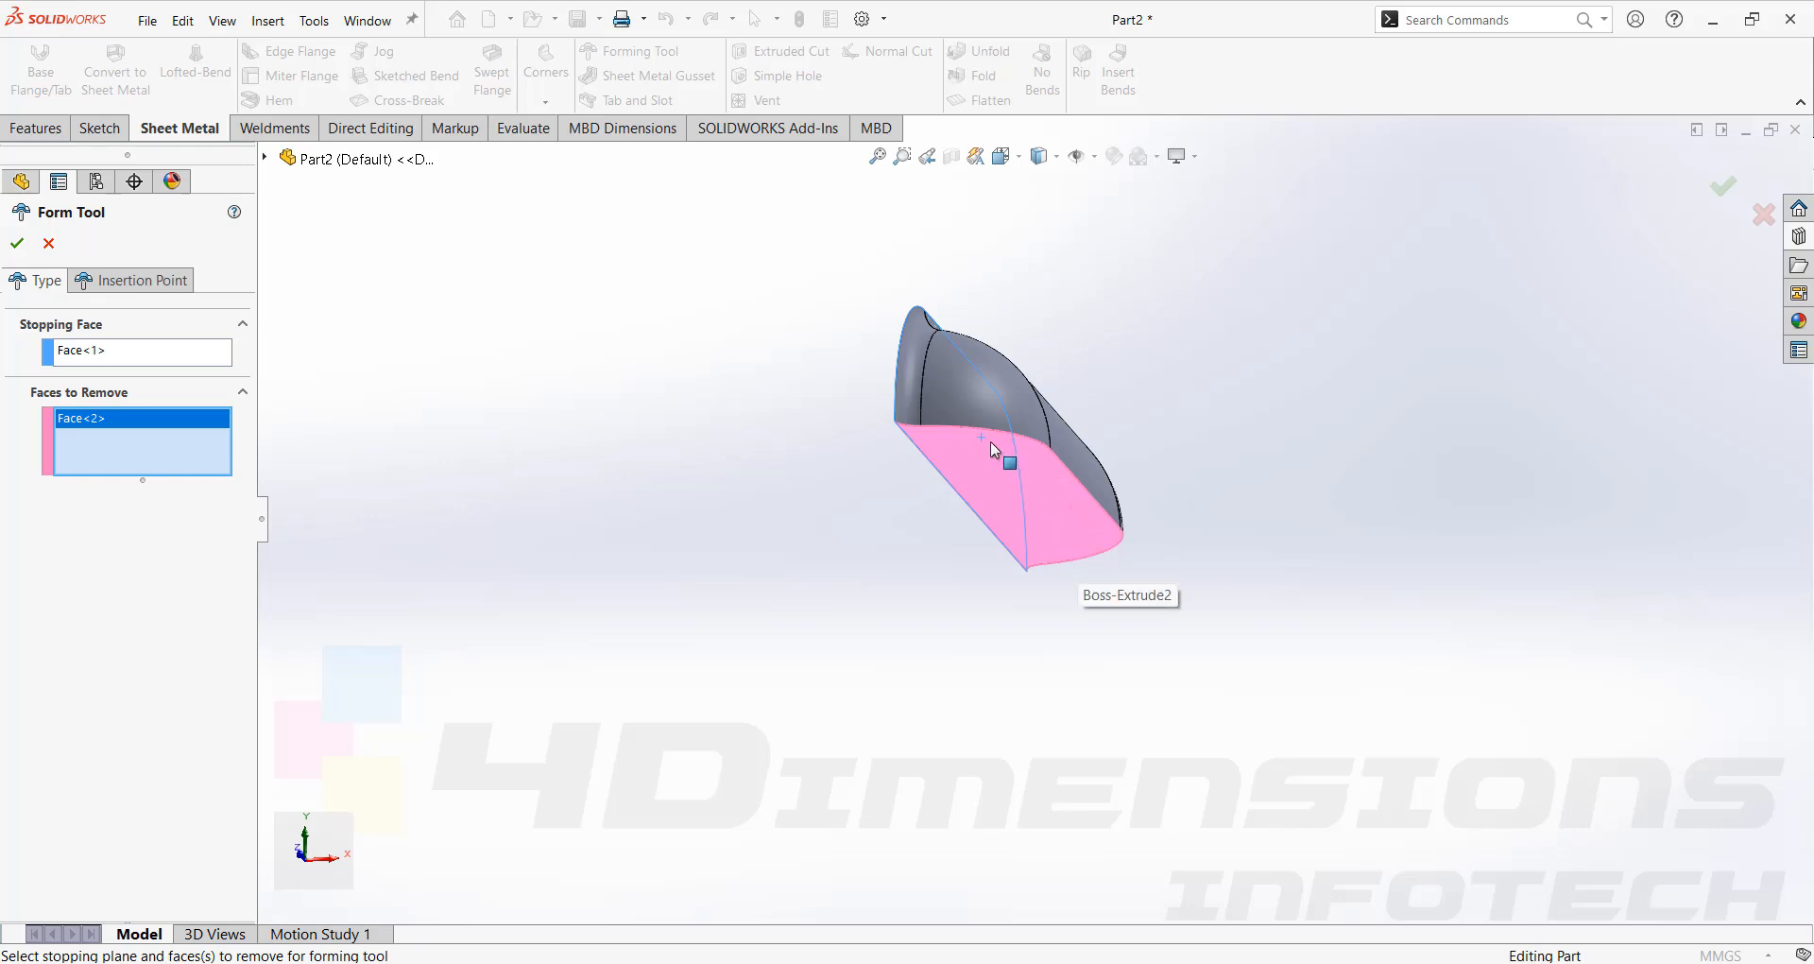
{"action": "left_click", "coordinate": [17, 242]}
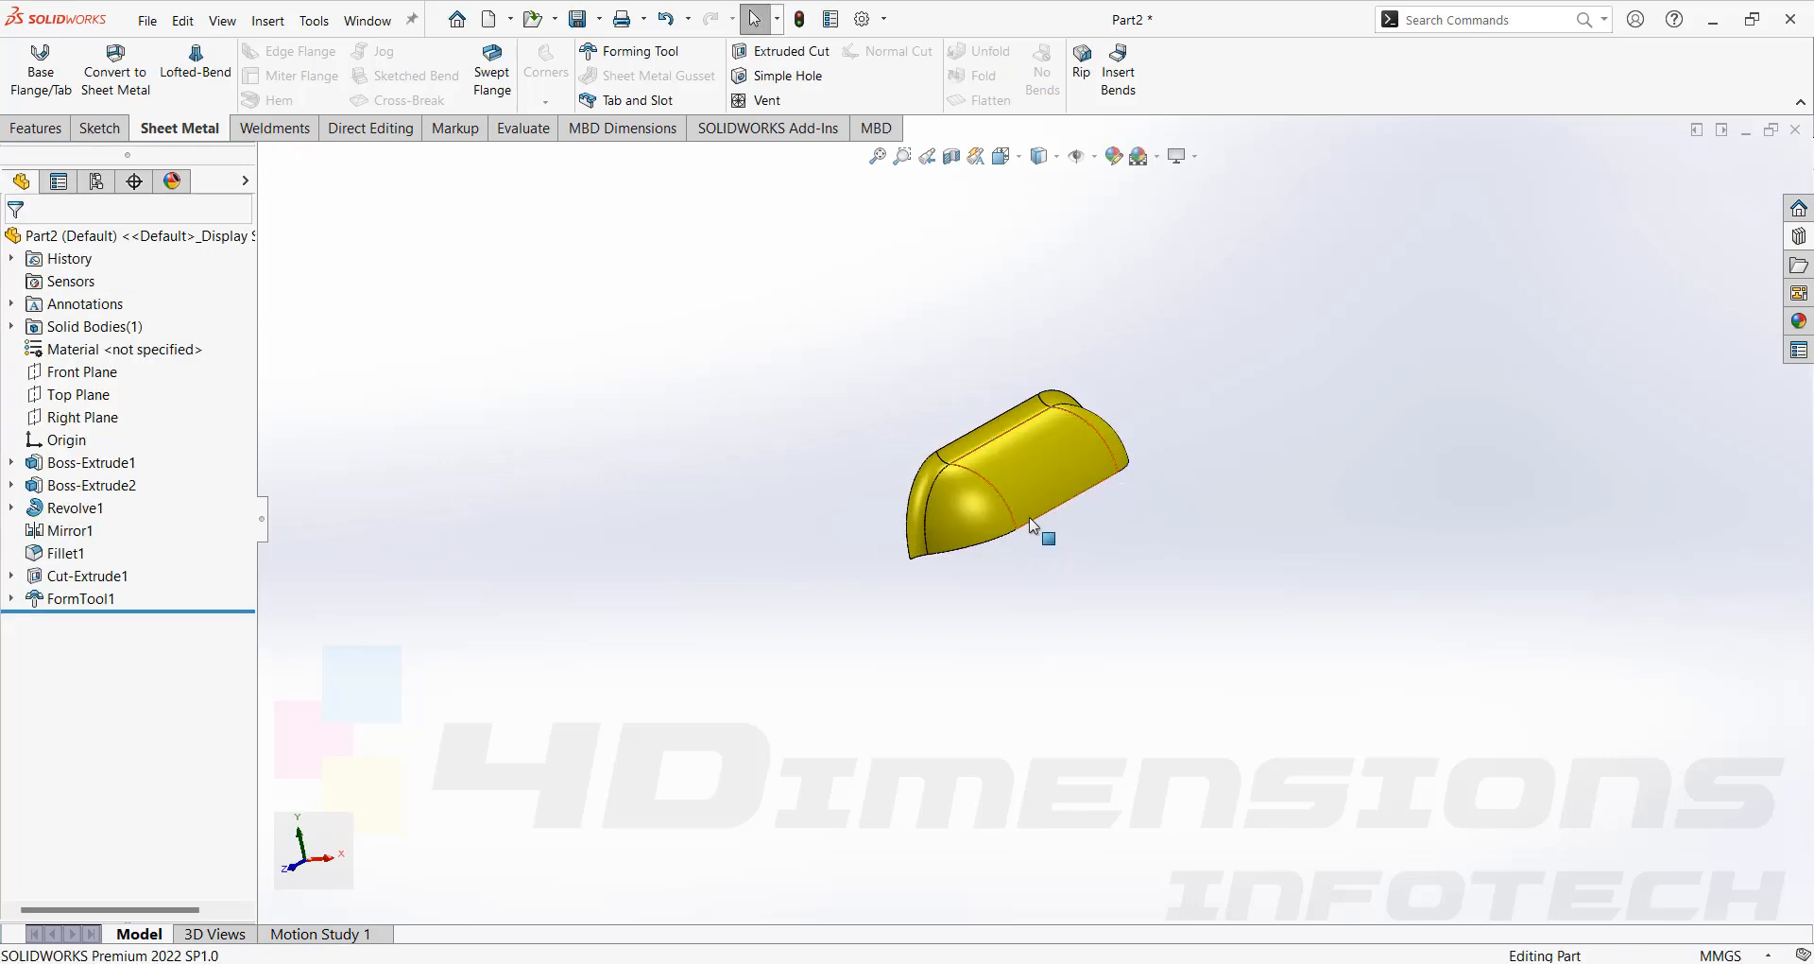
Save the part as a Form Tool (*.sldftp) file named form tool on the Desktop.
{"action": "middle_click_drag", "start_coordinate": [1030, 525], "coordinate": [1247, 535]}
{"action": "middle_click_drag", "start_coordinate": [1316, 627], "coordinate": [1022, 463]}
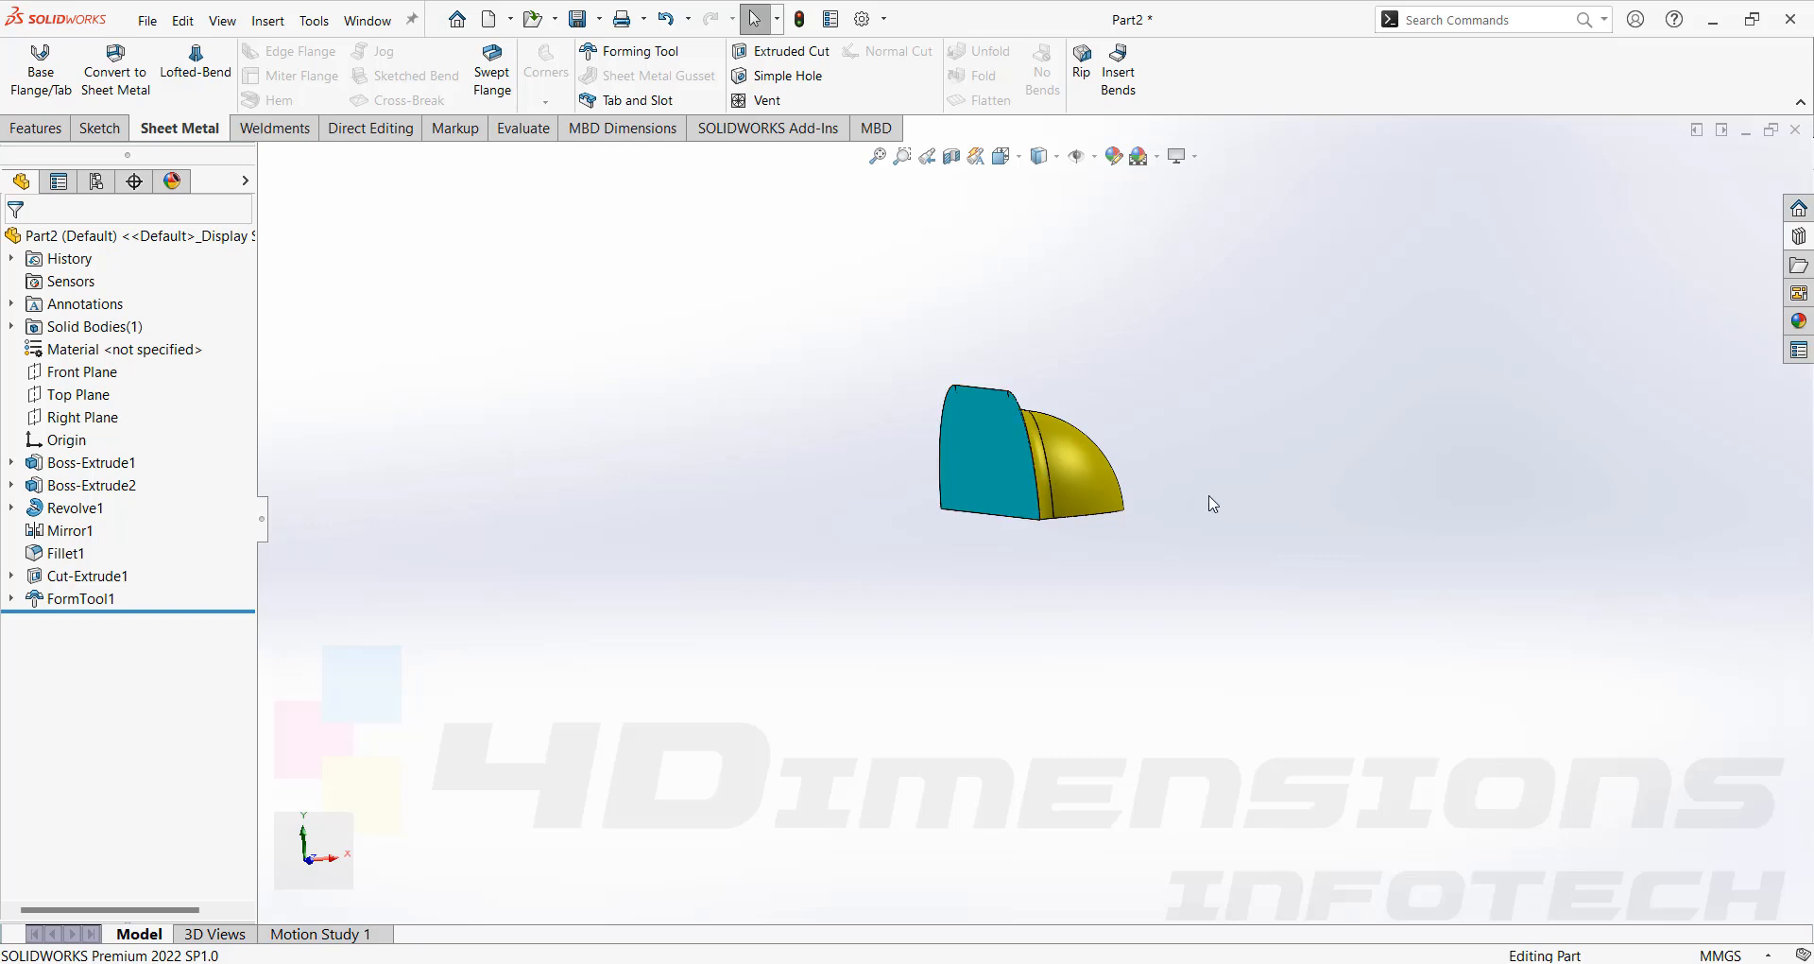
{"action": "key", "text": "ctrl+7"}
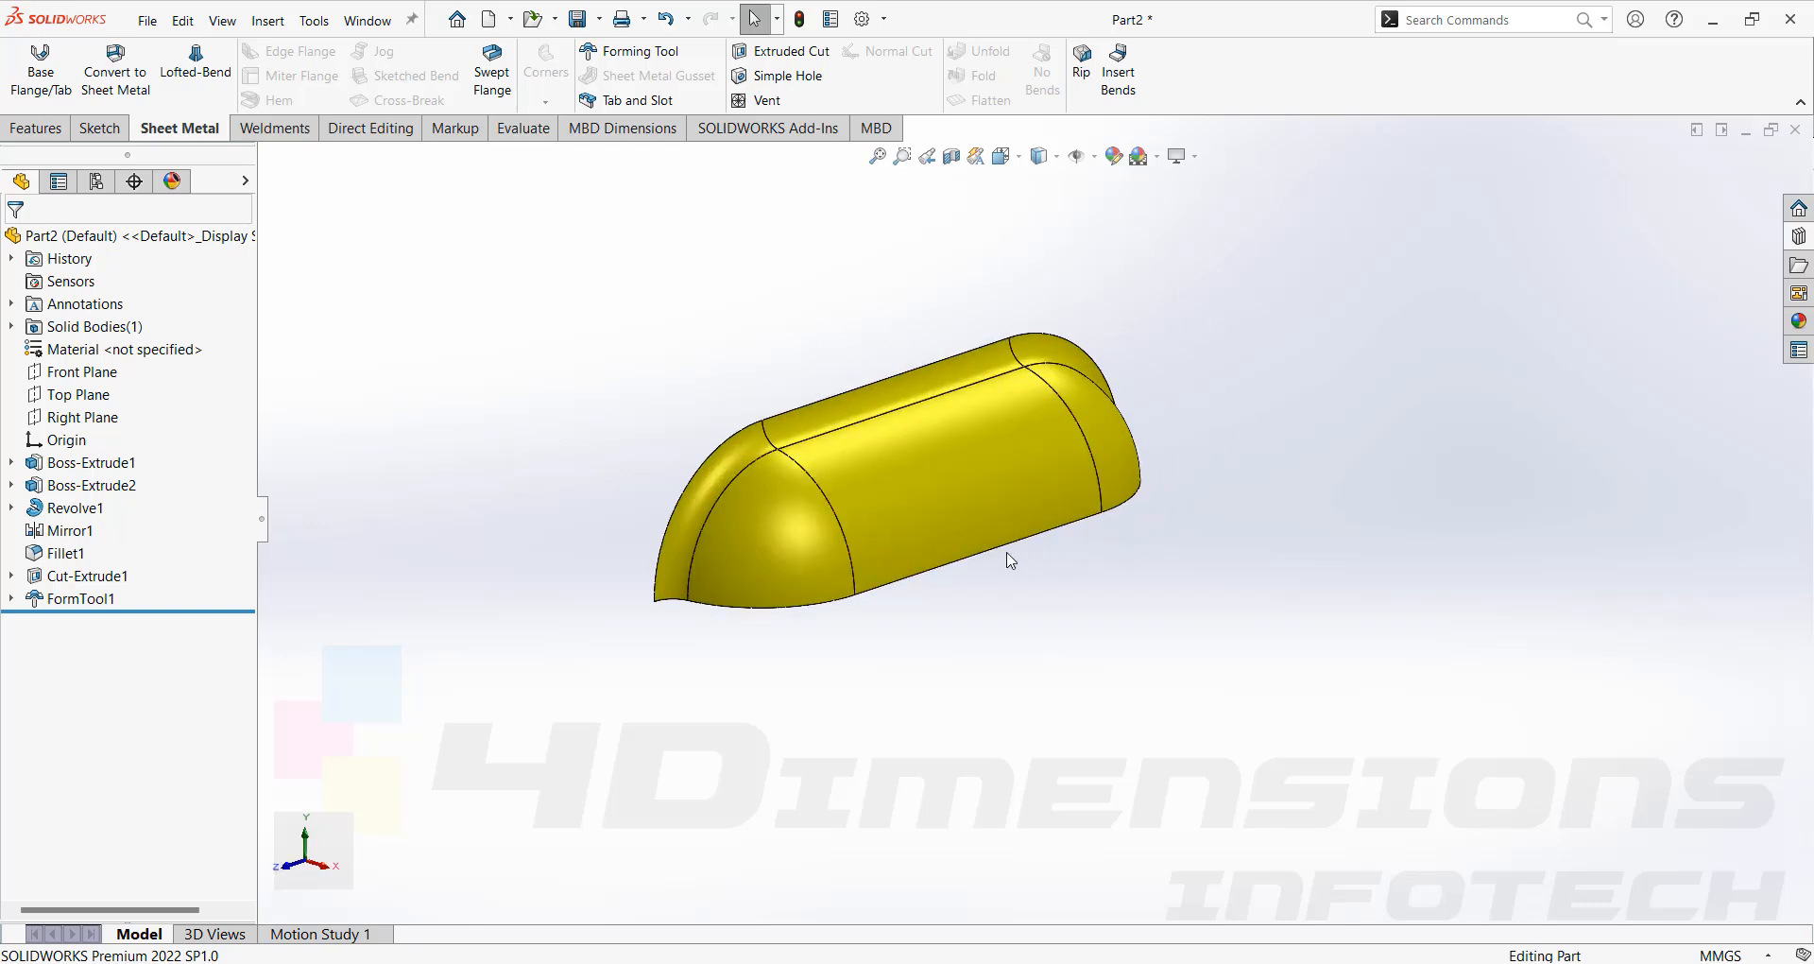
{"action": "key", "text": "z"}
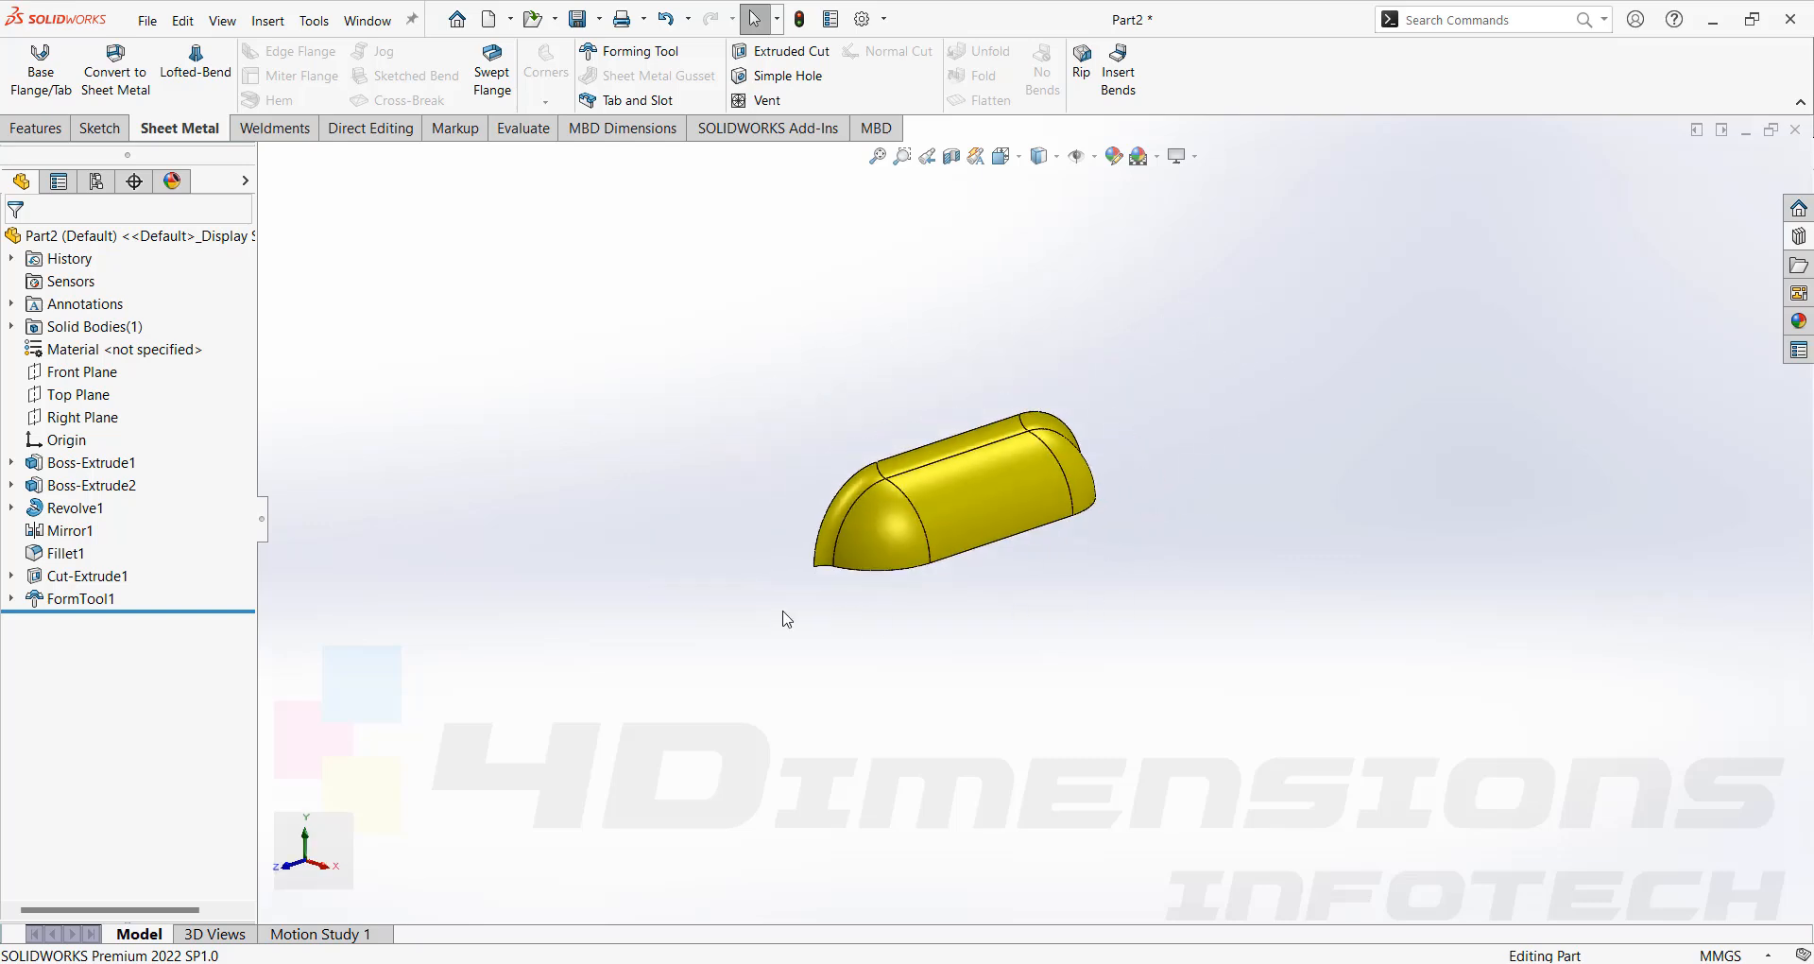
{"action": "scroll", "coordinate": [1075, 473], "scroll_direction": "down", "scroll_amount": 3}
{"action": "middle_click_drag", "start_coordinate": [676, 371], "coordinate": [688, 359]}
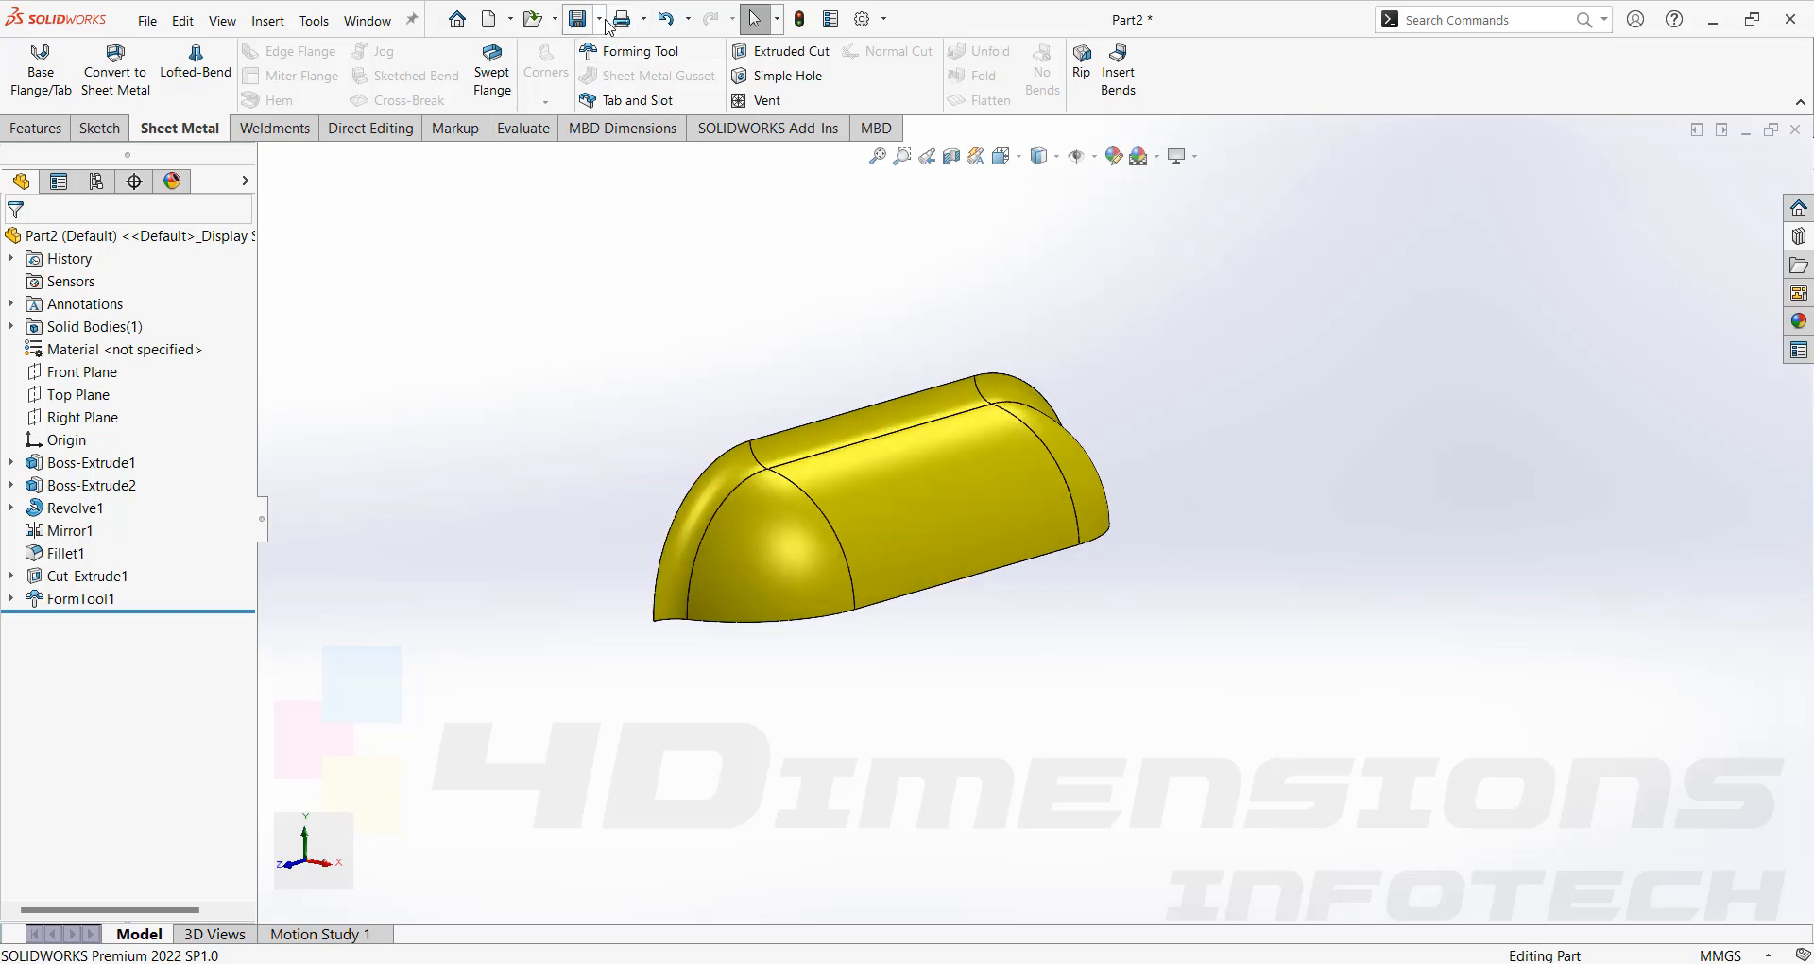
{"action": "left_click", "coordinate": [601, 24]}
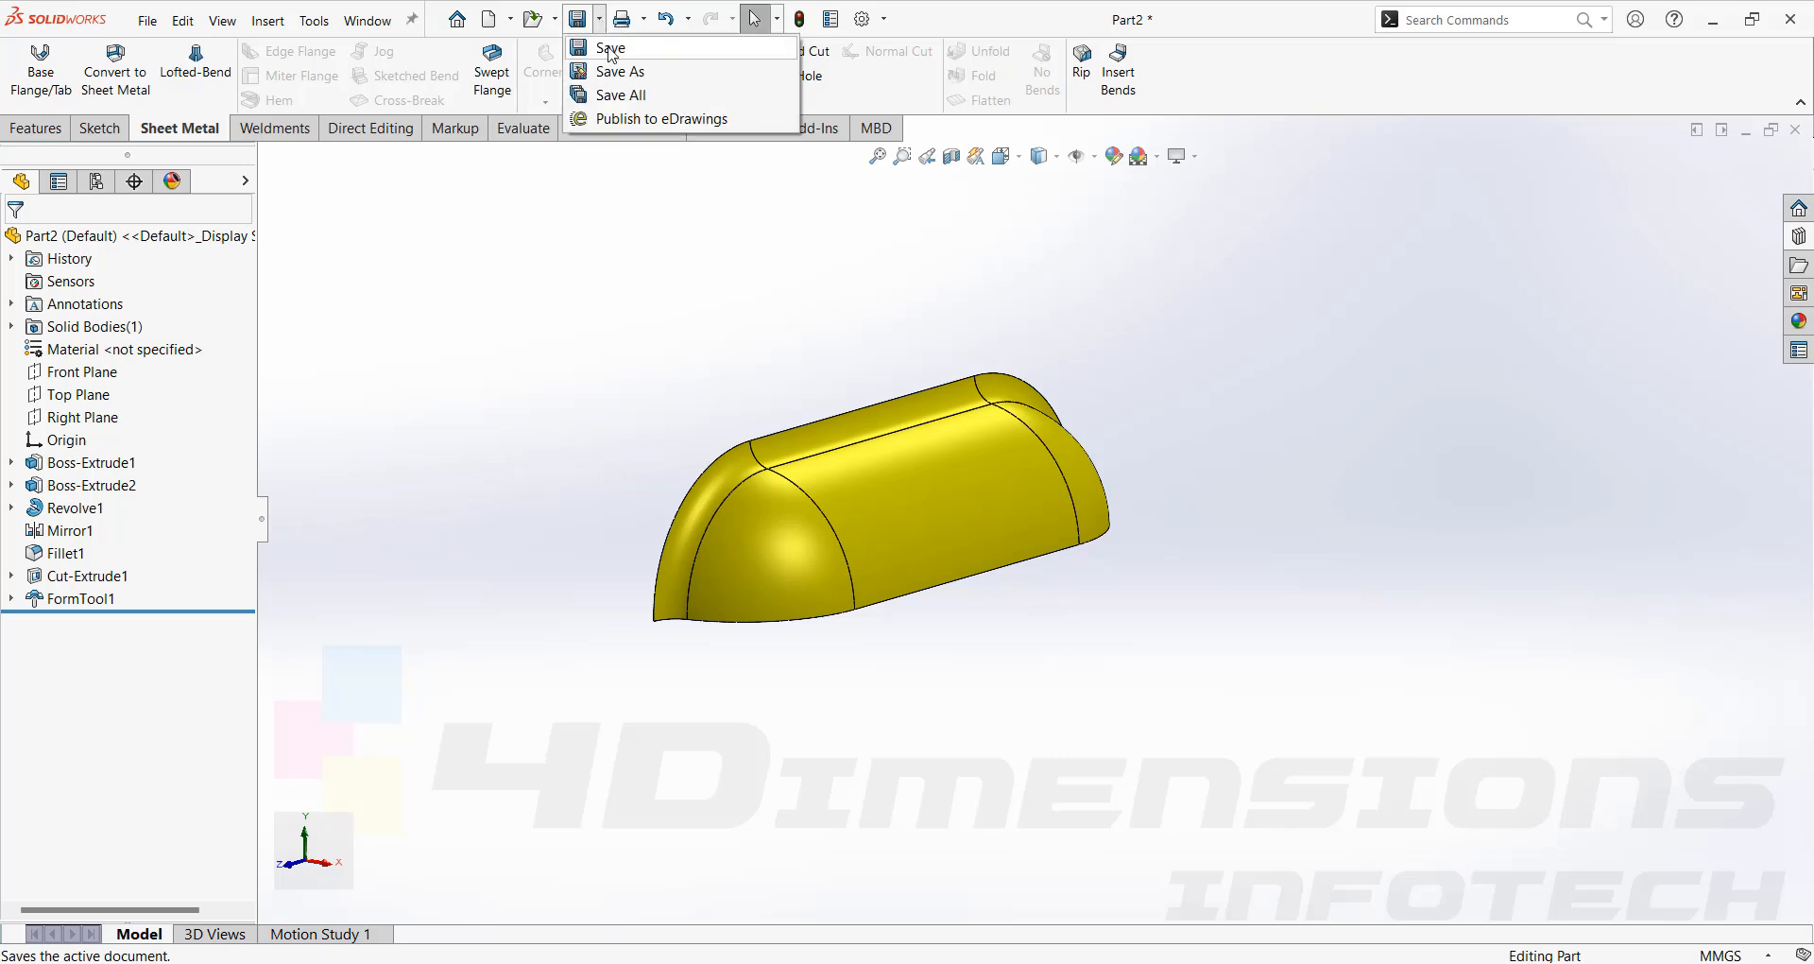
{"action": "left_click", "coordinate": [611, 70]}
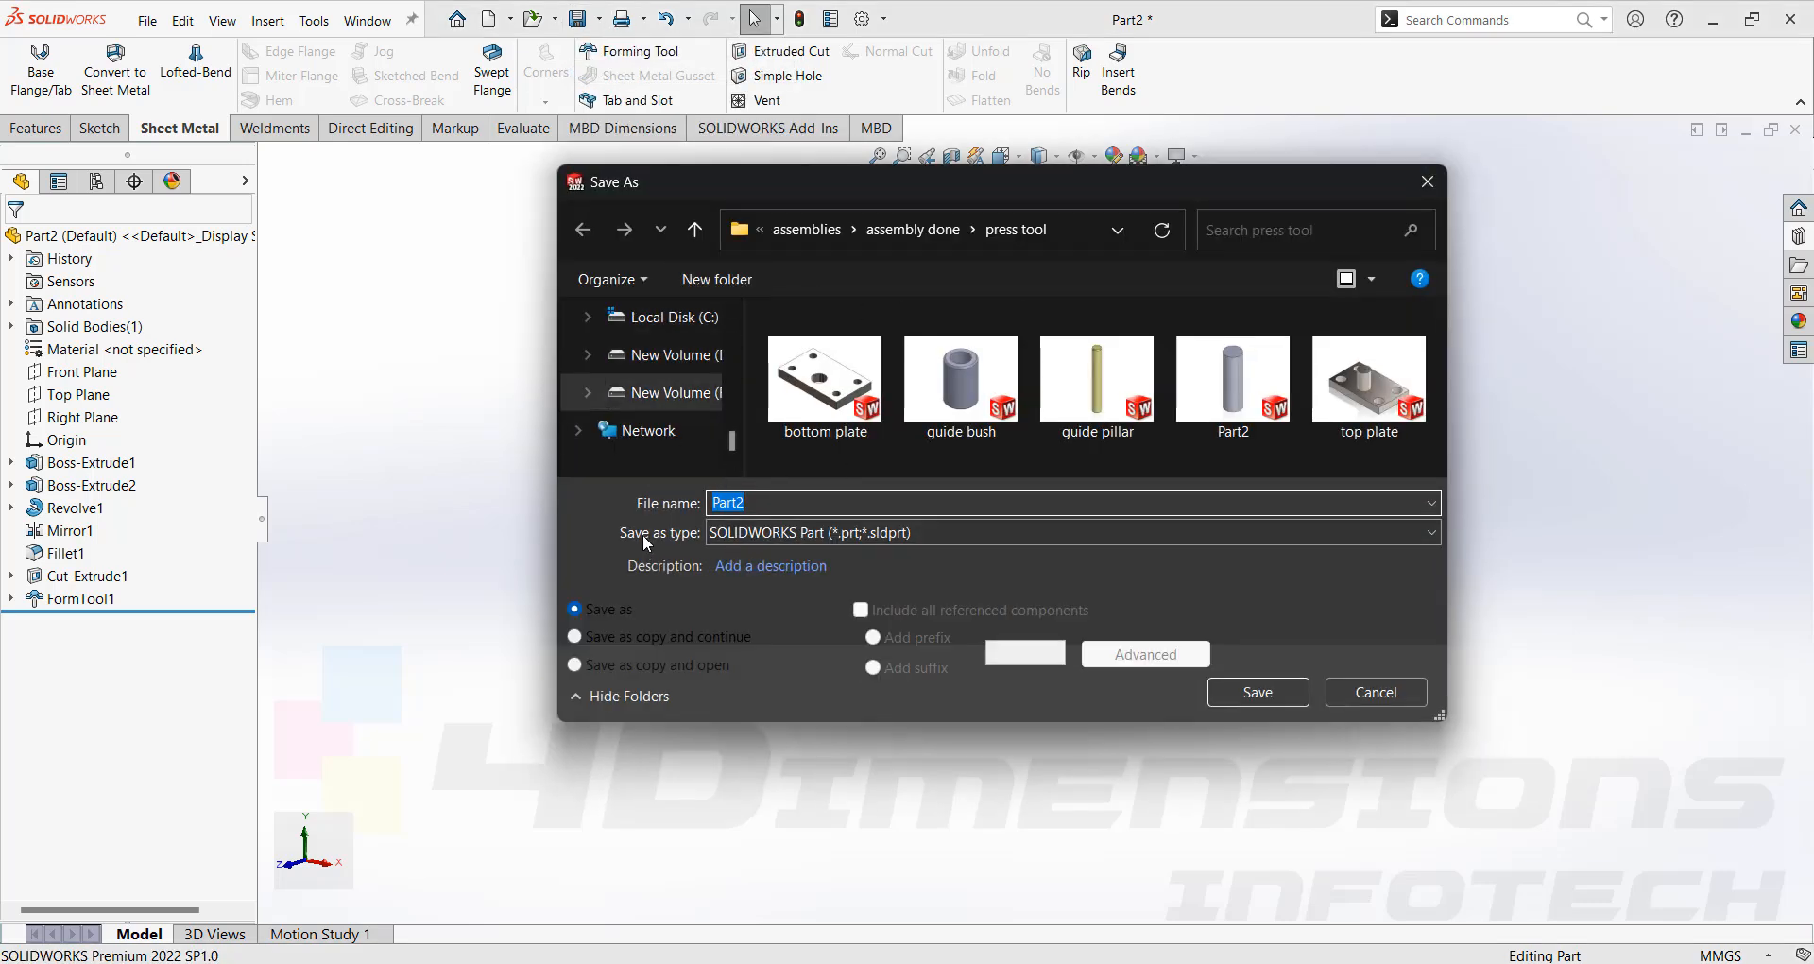
{"action": "left_click", "coordinate": [829, 531]}
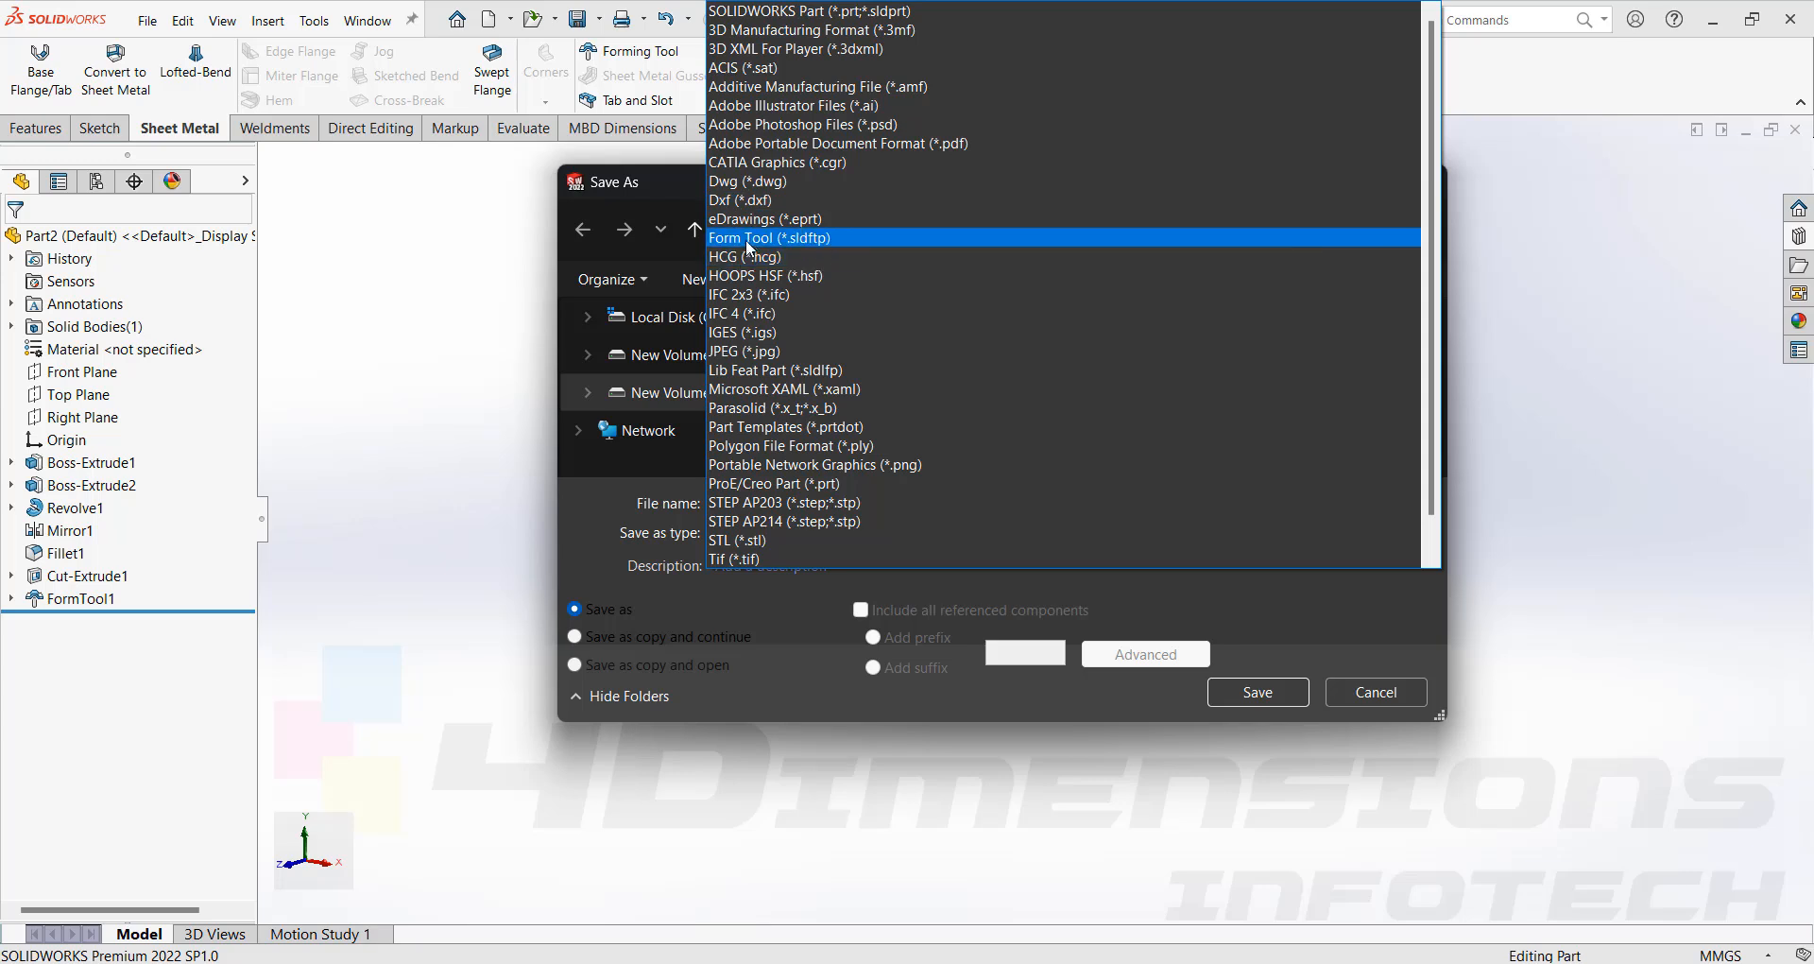
{"action": "left_click", "coordinate": [745, 238]}
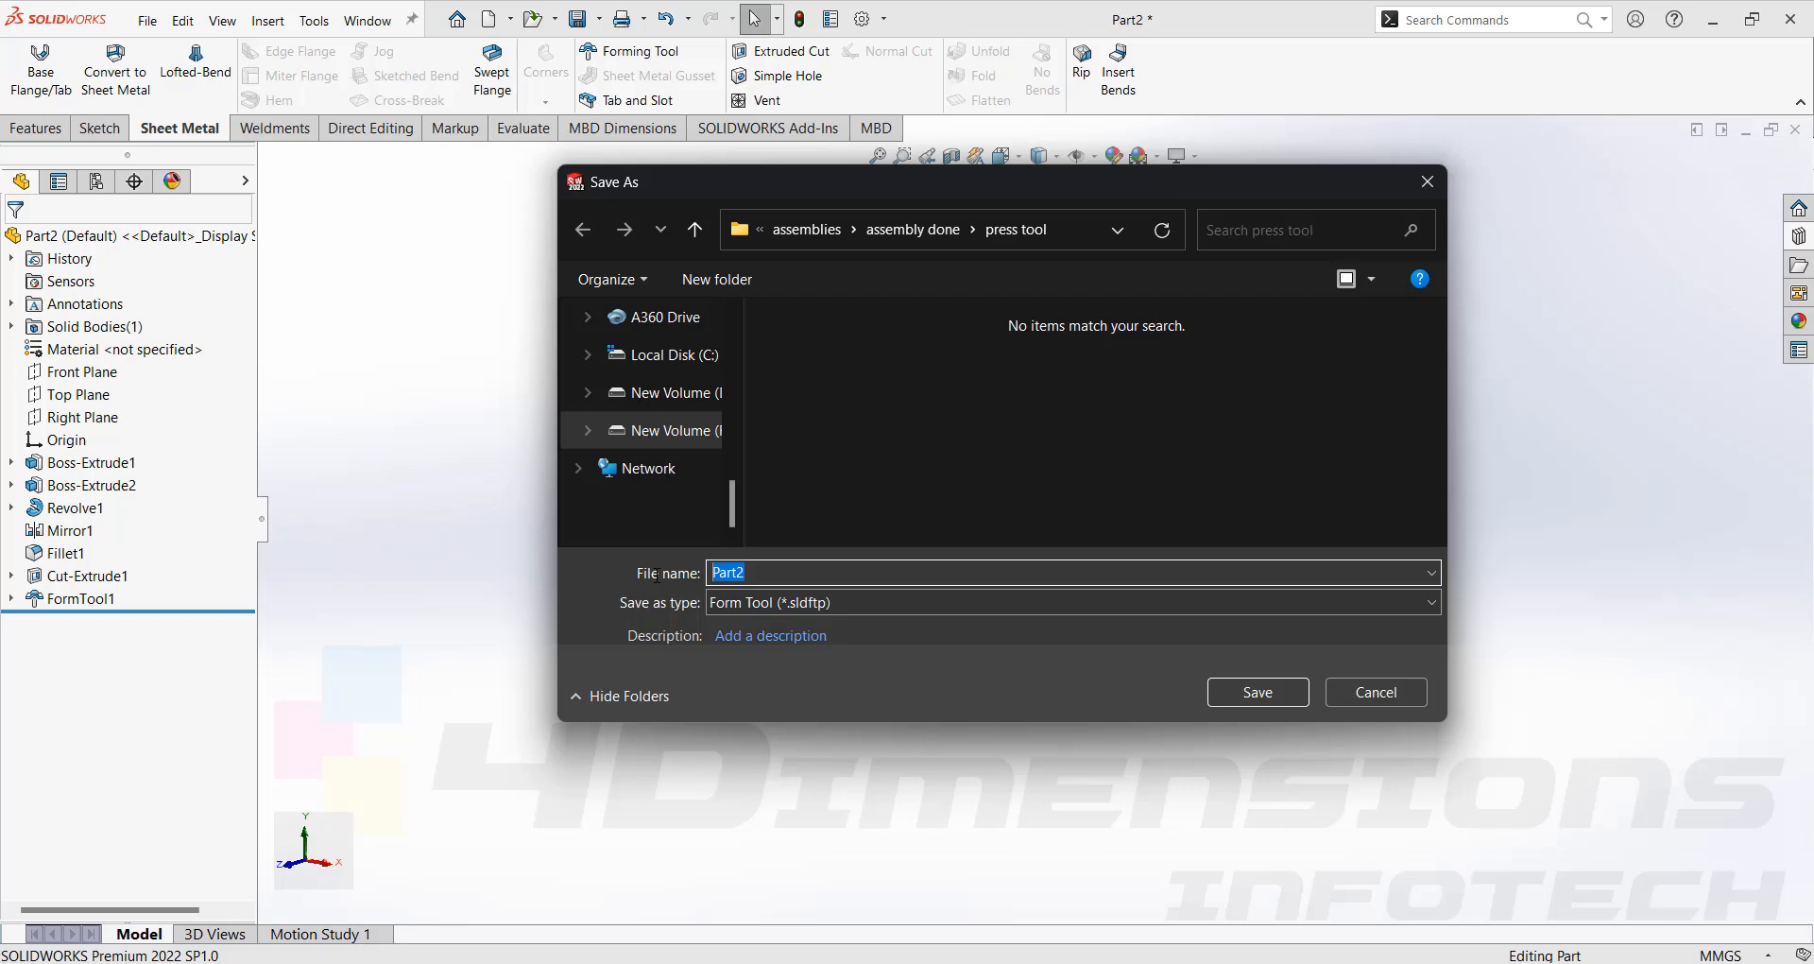
{"action": "type", "text": "form tool"}
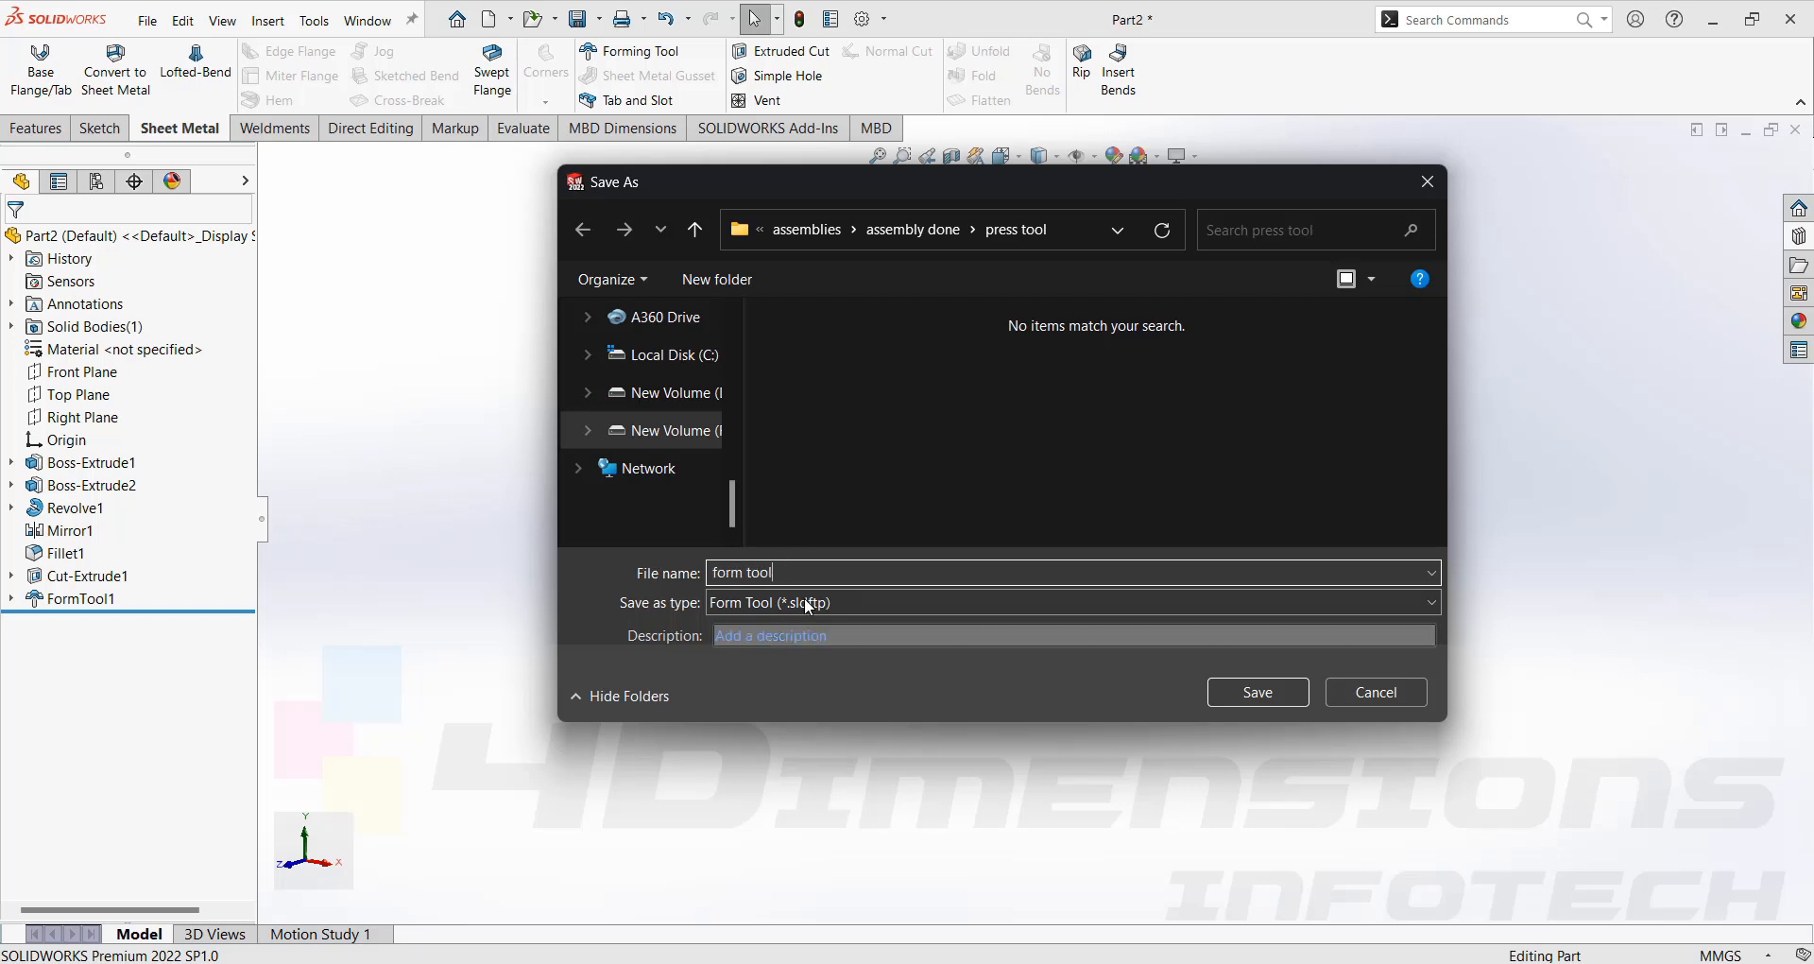
{"action": "left_click", "coordinate": [1119, 235]}
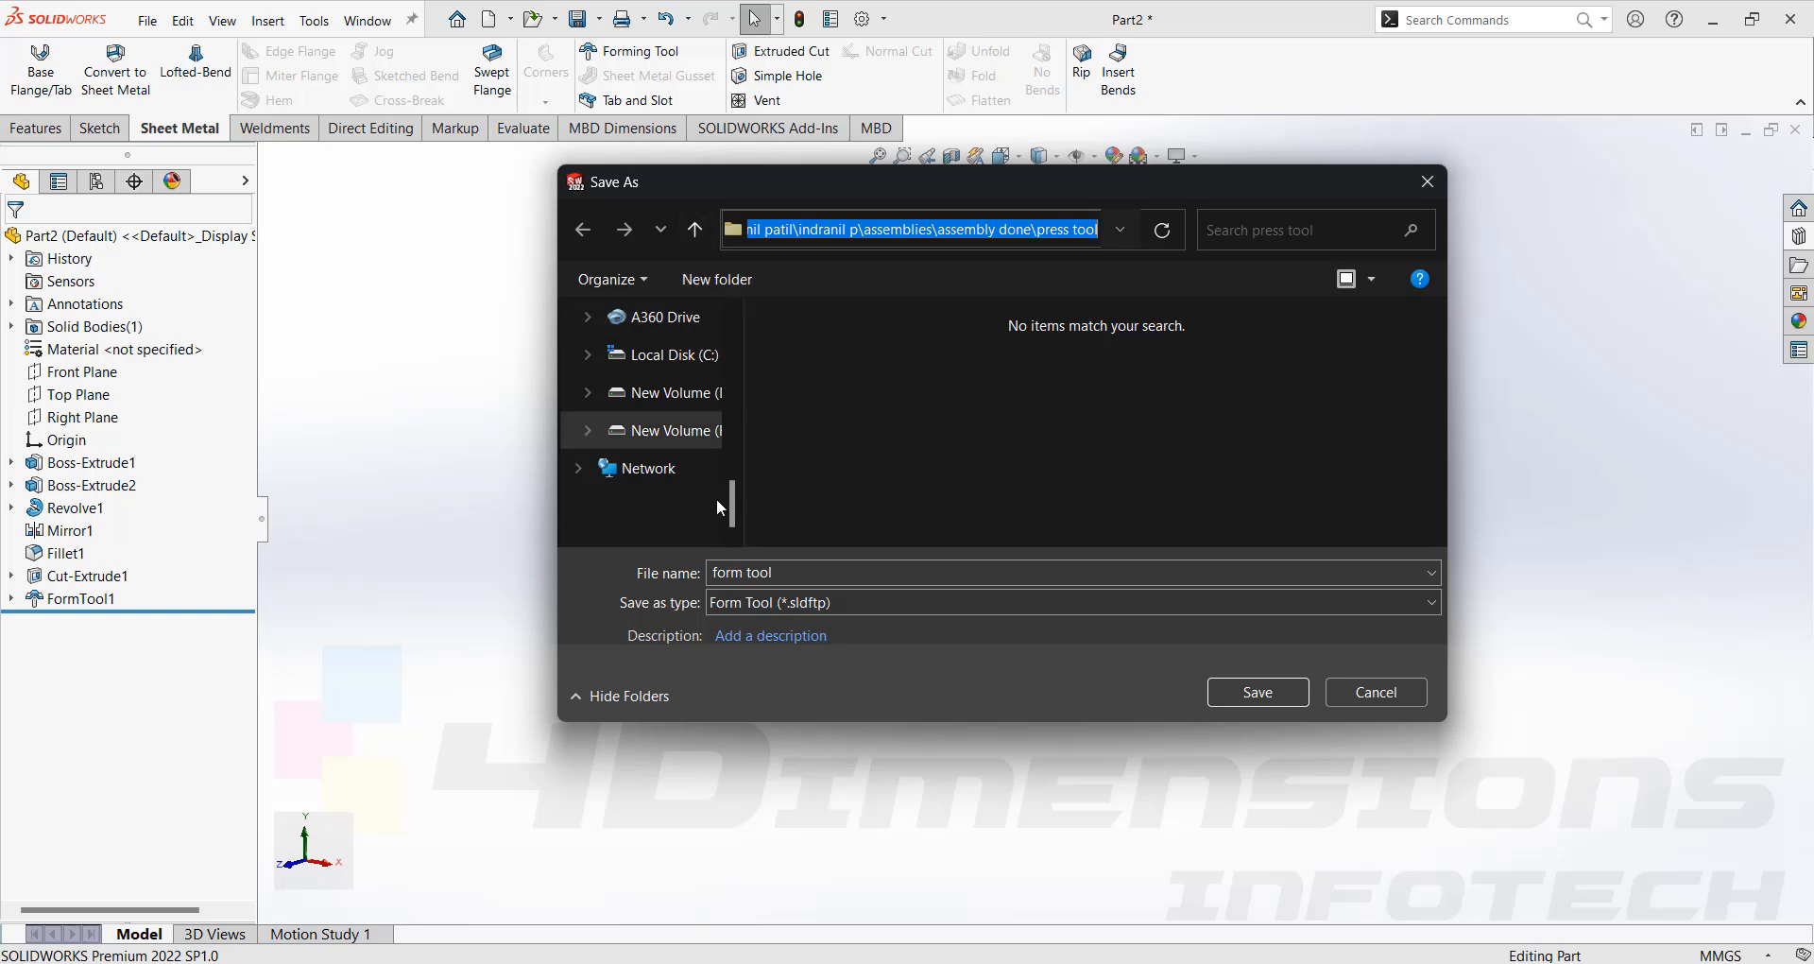
{"action": "left_click_drag", "start_coordinate": [729, 510], "coordinate": [726, 369]}
{"action": "left_click", "coordinate": [651, 392]}
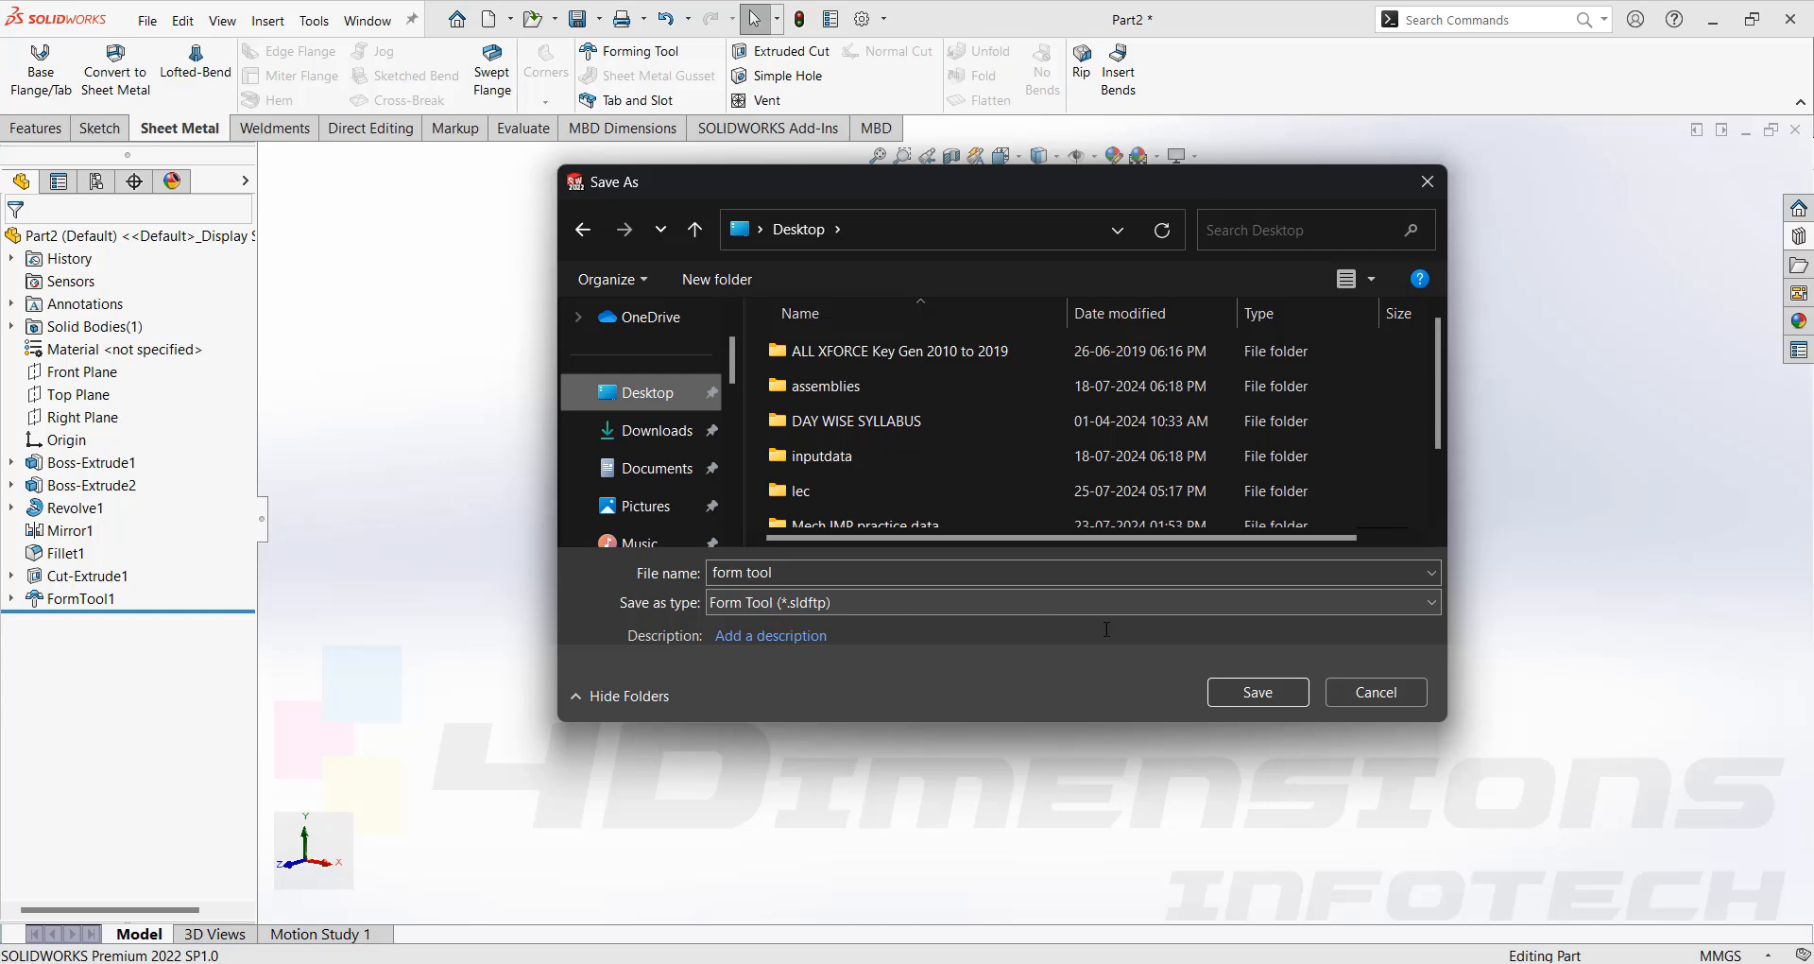
{"action": "left_click", "coordinate": [1250, 693]}
Switch back to the sheet-metal box part.
{"action": "middle_click_drag", "start_coordinate": [1212, 555], "coordinate": [1267, 490]}
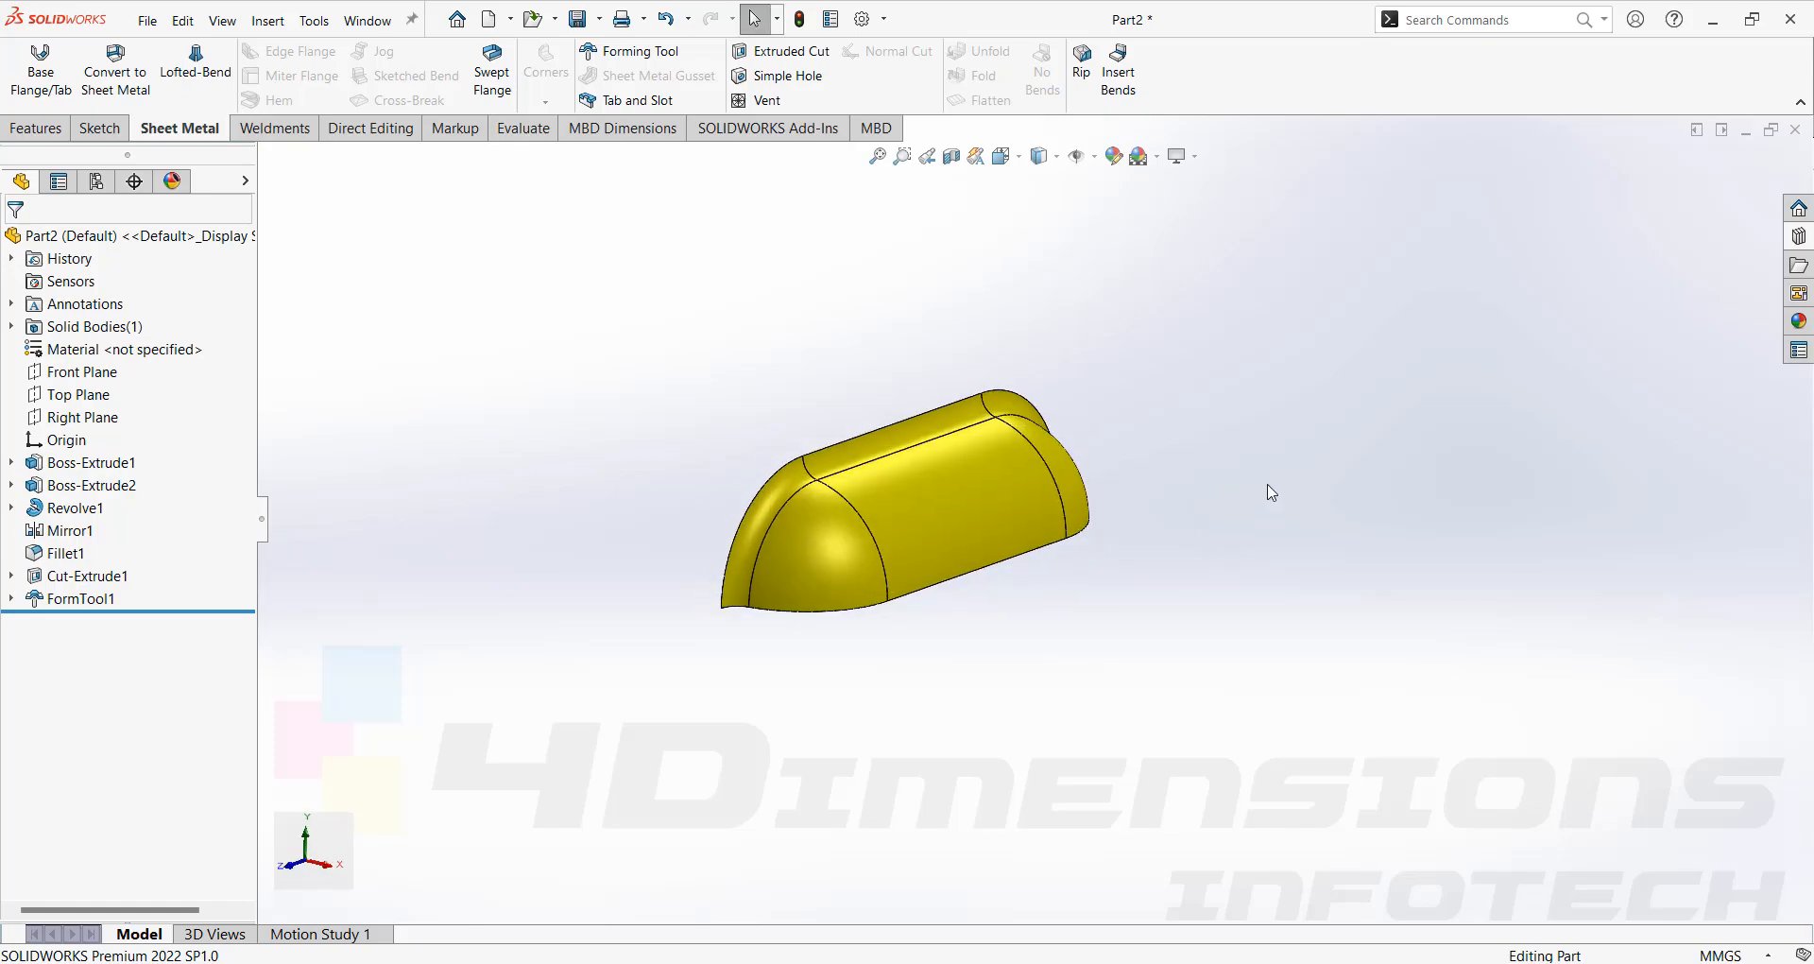
{"action": "left_click", "coordinate": [1712, 19]}
{"action": "left_click", "coordinate": [1678, 22]}
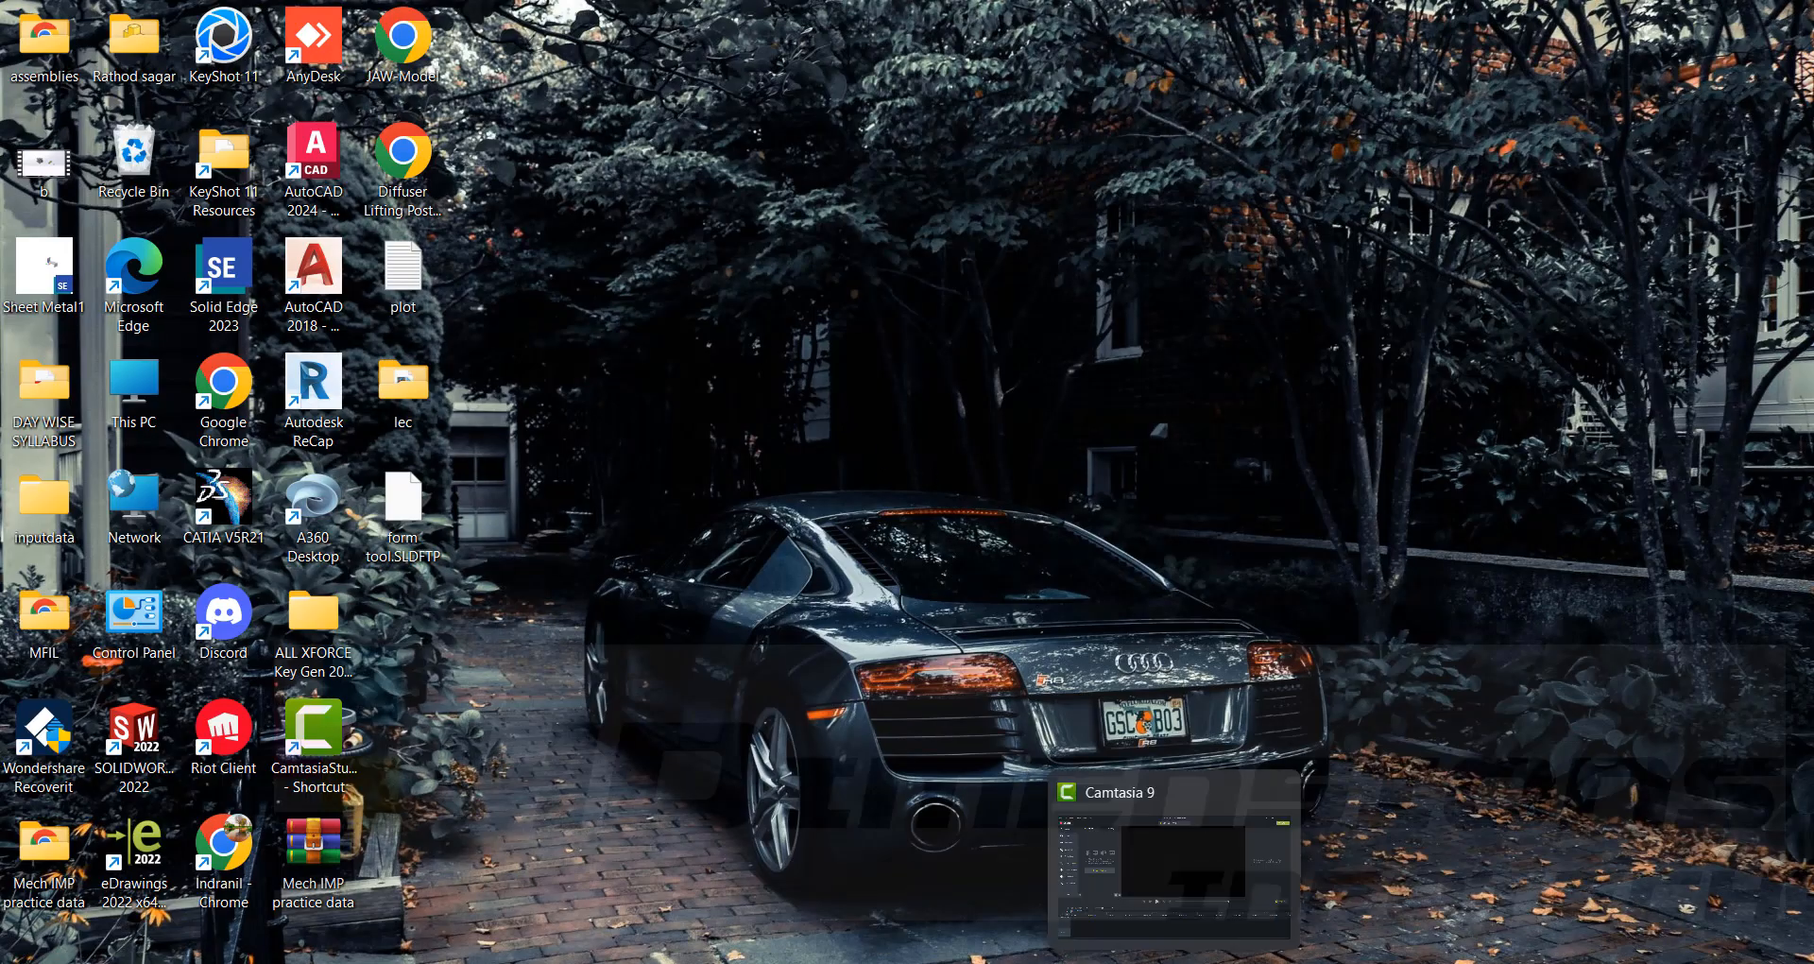
{"action": "mouse_move", "coordinate": [1100, 956]}
{"action": "left_click", "coordinate": [1068, 912]}
{"action": "middle_click_drag", "start_coordinate": [1151, 572], "coordinate": [1294, 444]}
{"action": "scroll", "coordinate": [1003, 460], "scroll_direction": "down", "scroll_amount": 3}
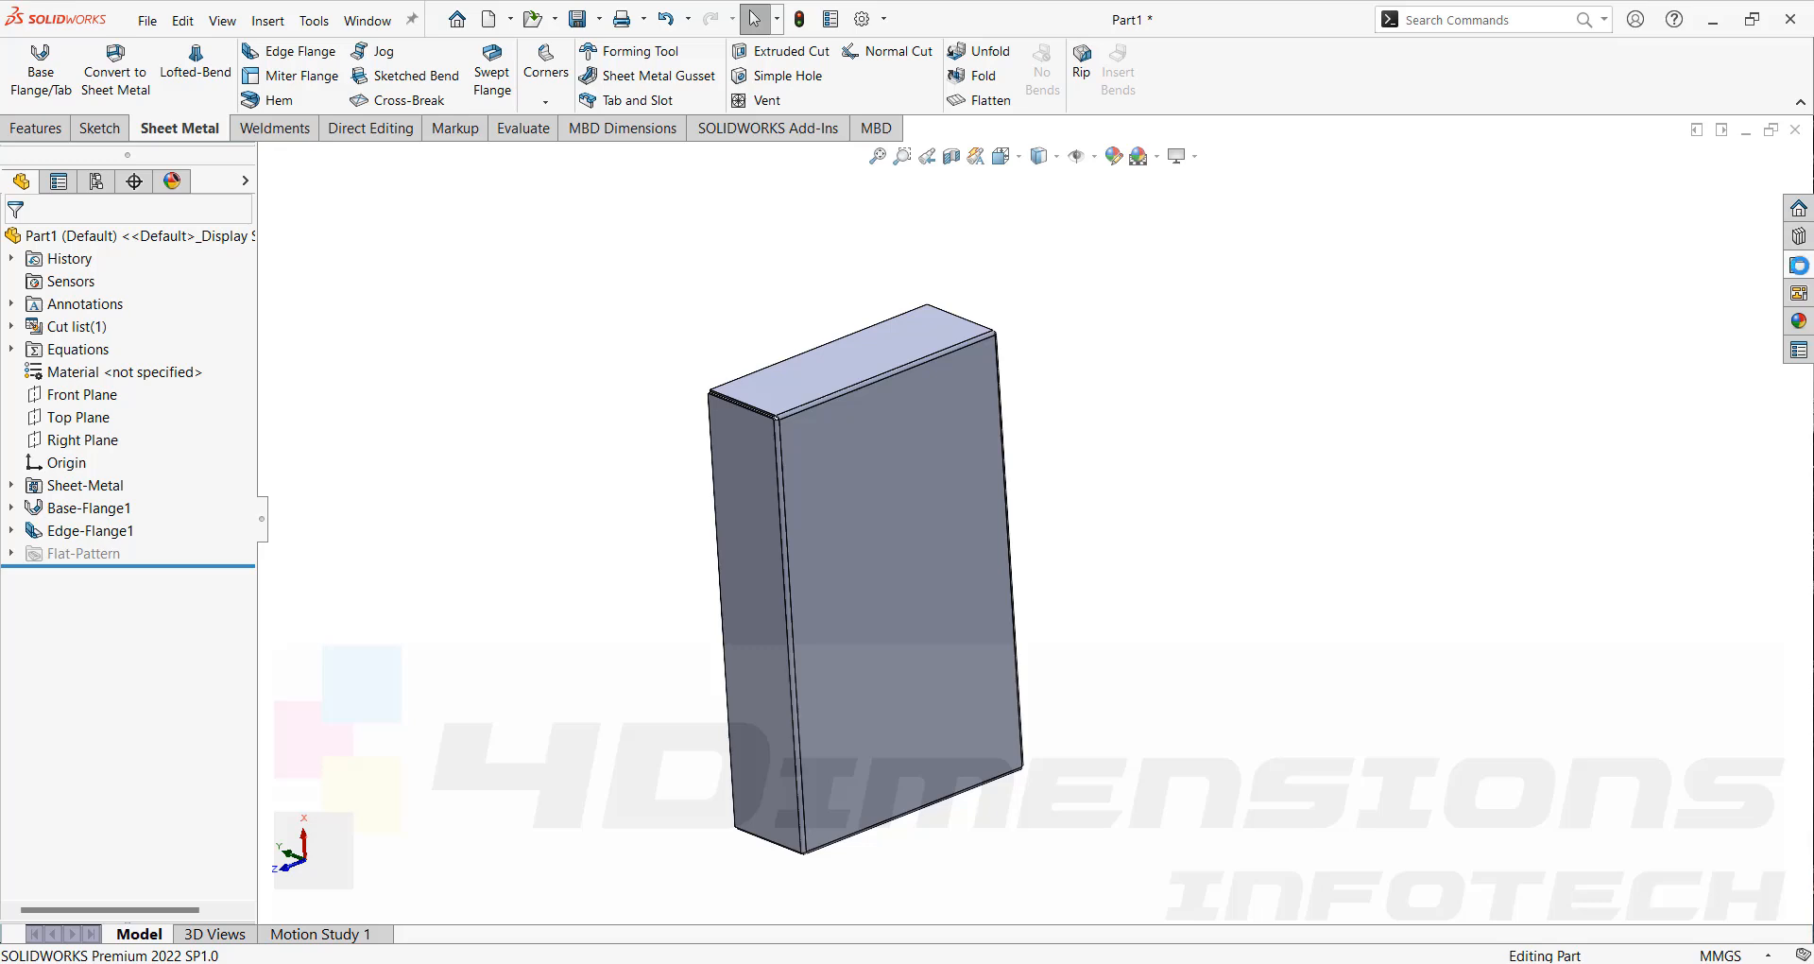
Insert the form tool file from the Desktop onto the box's large flat face.
{"action": "left_click", "coordinate": [1798, 266]}
{"action": "left_click", "coordinate": [1560, 173]}
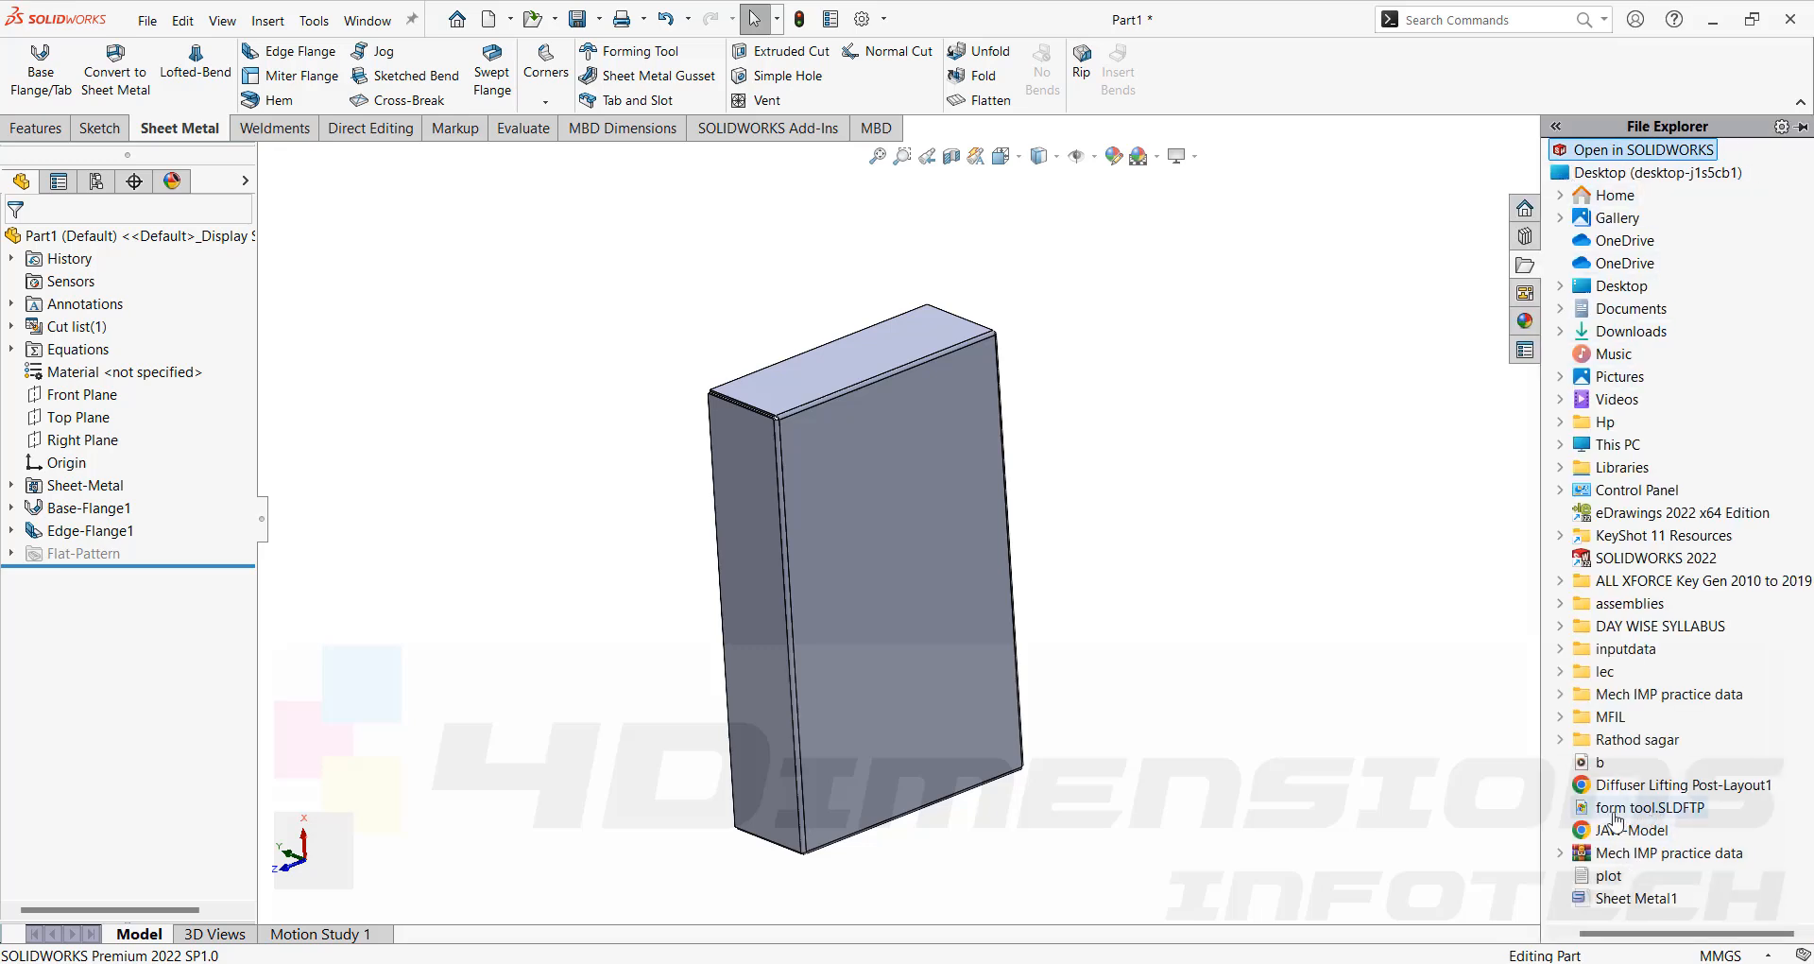
{"action": "mouse_move", "coordinate": [1657, 816]}
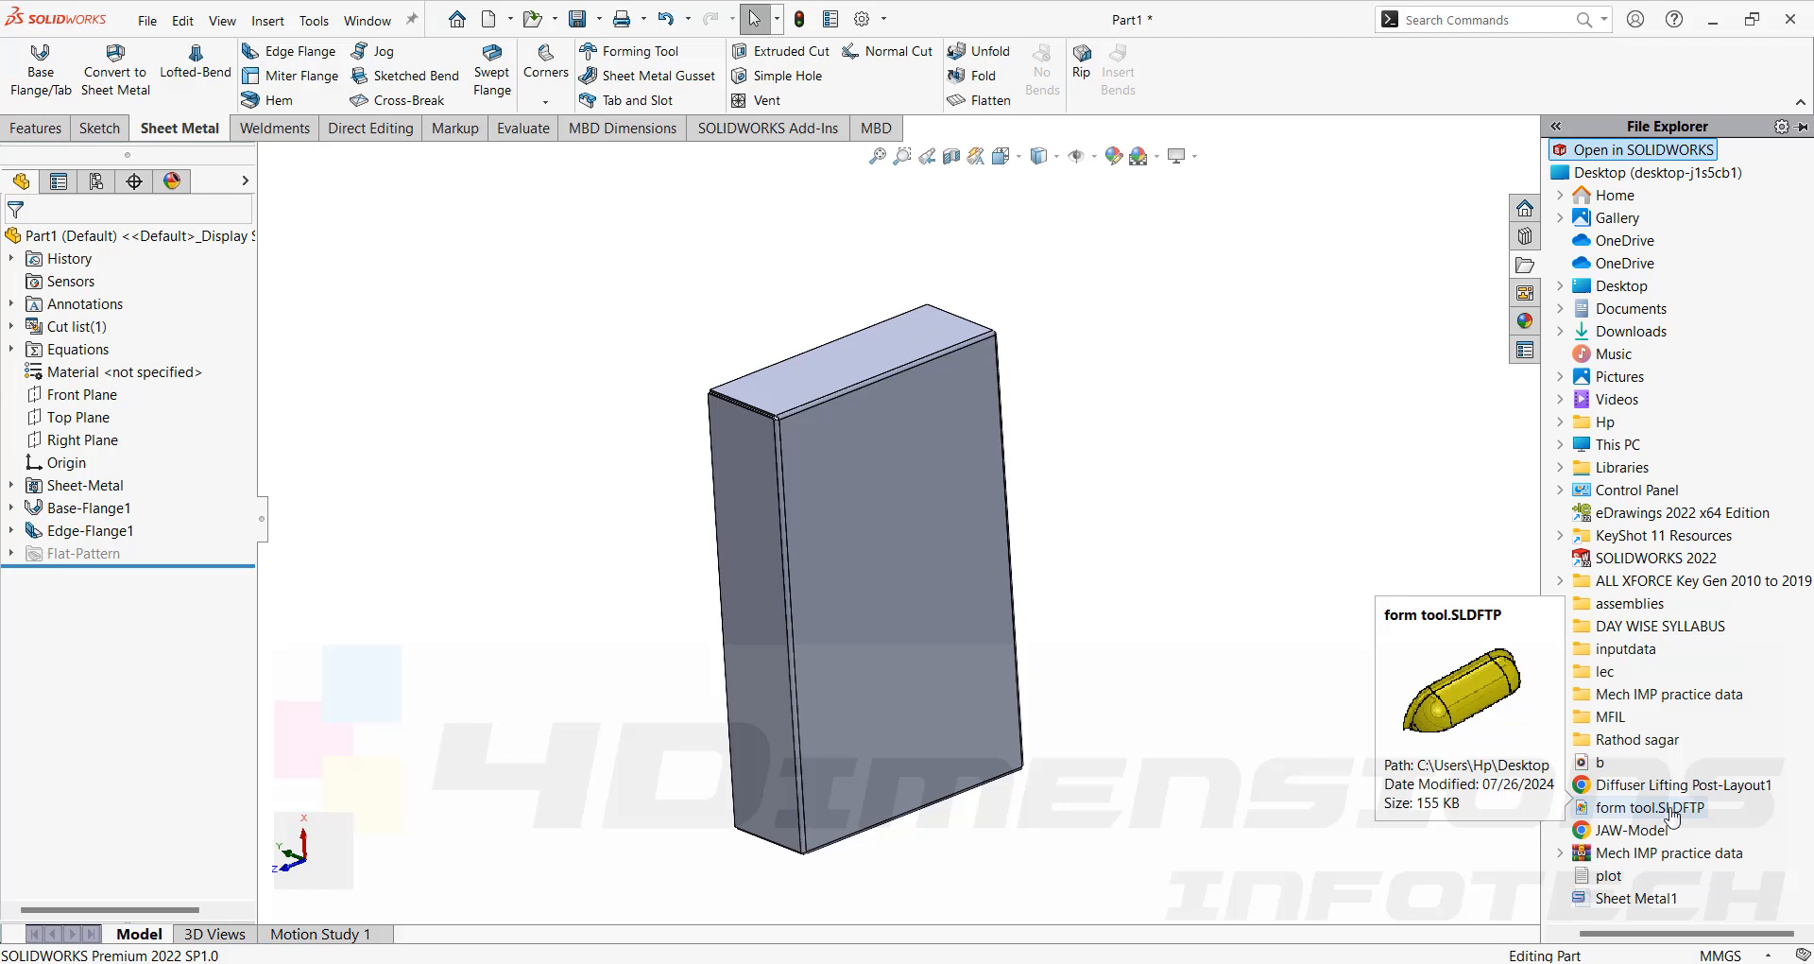
{"action": "left_click", "coordinate": [1627, 814]}
{"action": "left_click_drag", "start_coordinate": [1627, 813], "coordinate": [841, 506]}
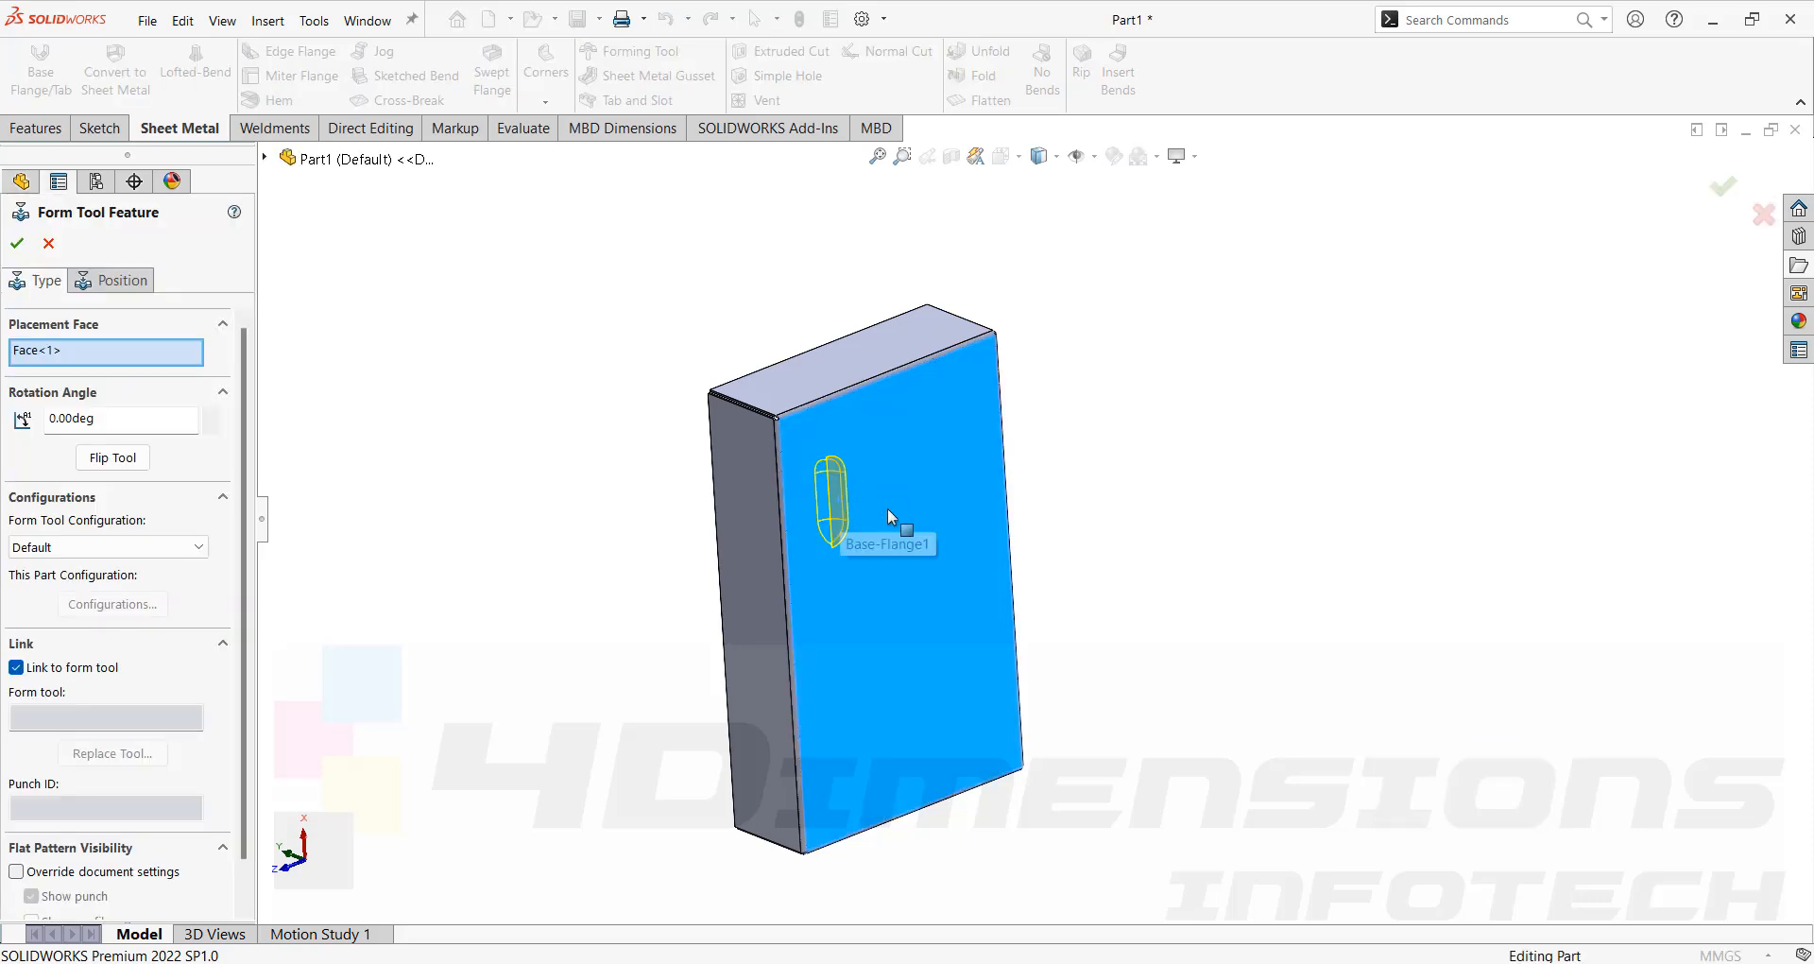
Flip the form tool so it forms from the other side of the face.
{"action": "scroll", "coordinate": [891, 525], "scroll_direction": "down", "scroll_amount": 2}
{"action": "middle_click_drag", "start_coordinate": [873, 496], "coordinate": [1172, 427]}
{"action": "scroll", "coordinate": [875, 457], "scroll_direction": "up", "scroll_amount": 3}
{"action": "scroll", "coordinate": [986, 496], "scroll_direction": "down", "scroll_amount": 3}
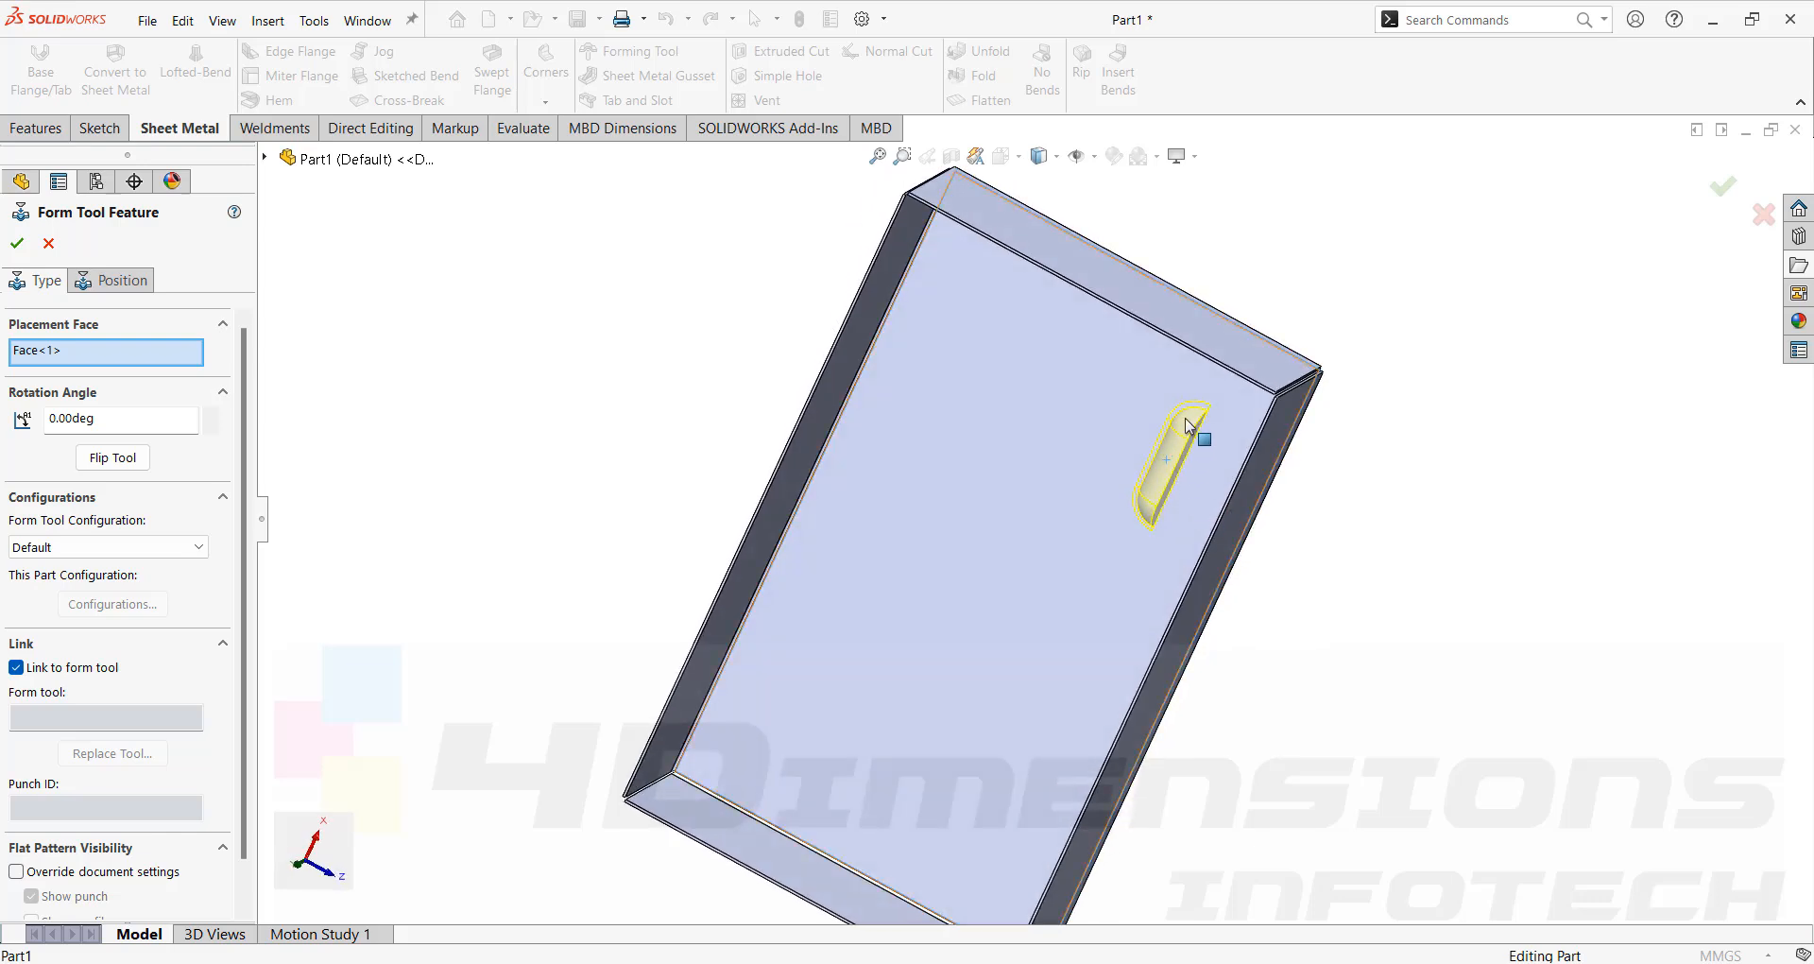
{"action": "left_click", "coordinate": [114, 458]}
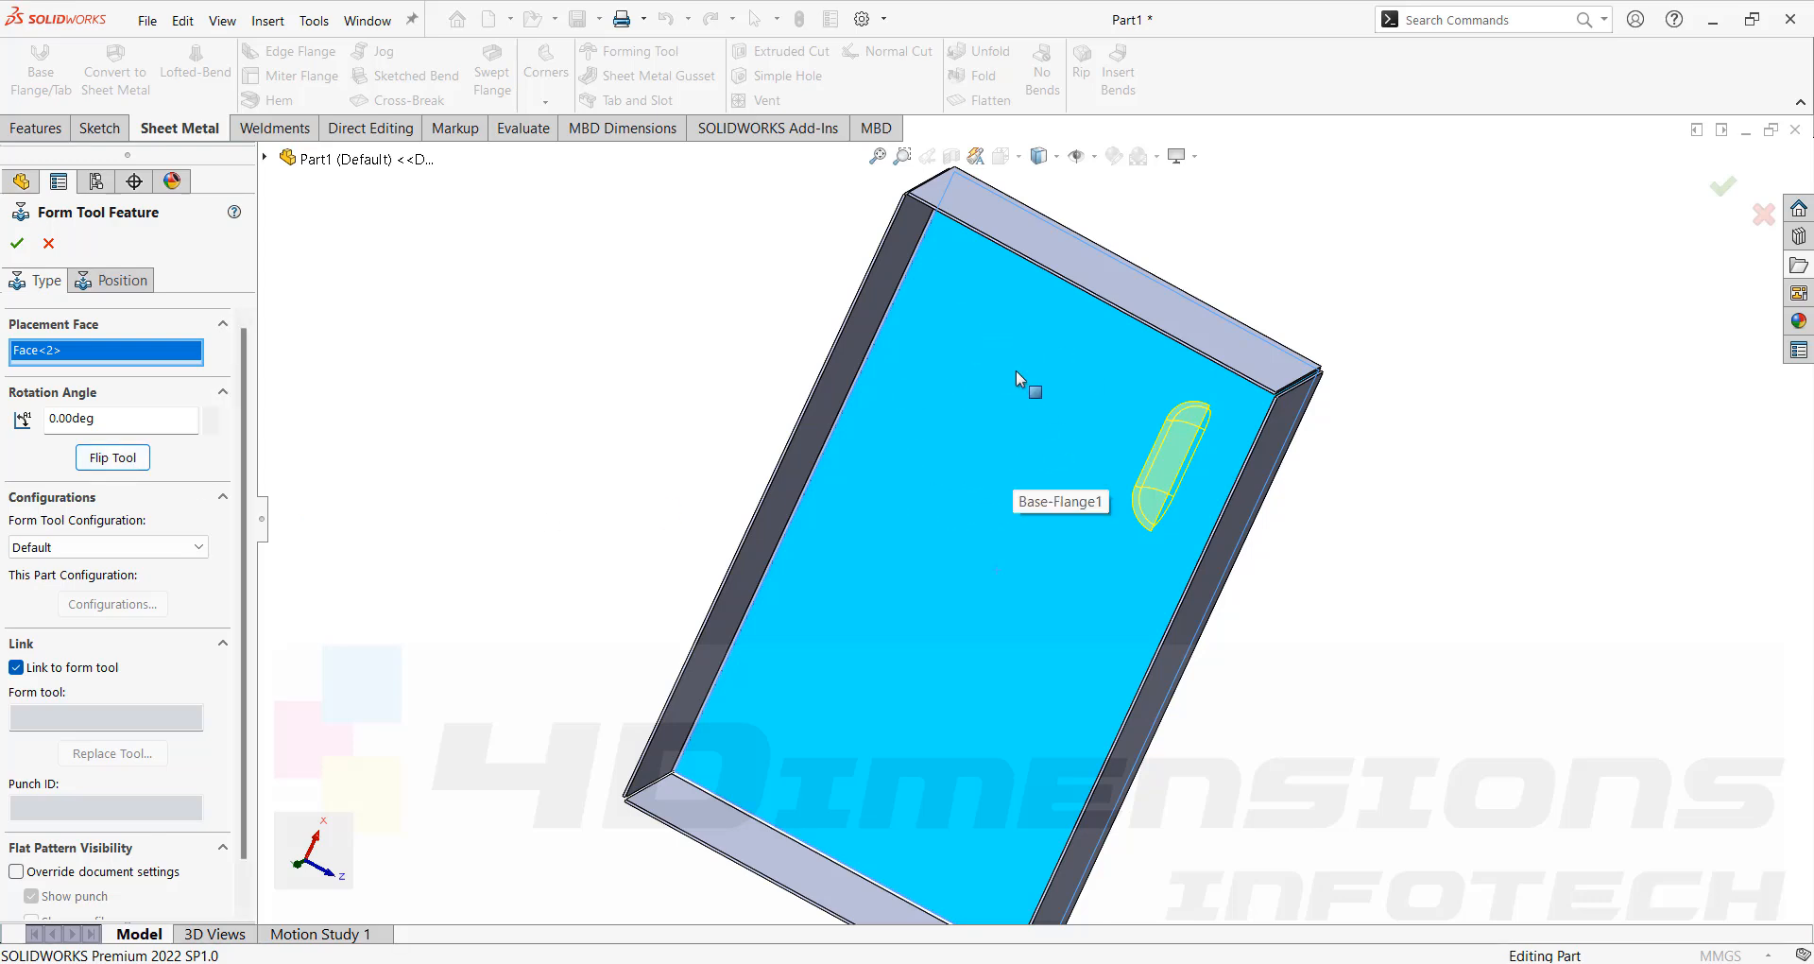
{"action": "scroll", "coordinate": [1102, 533], "scroll_direction": "up", "scroll_amount": 1}
{"action": "middle_click_drag", "start_coordinate": [1104, 534], "coordinate": [884, 533]}
{"action": "scroll", "coordinate": [1046, 523], "scroll_direction": "down", "scroll_amount": 3}
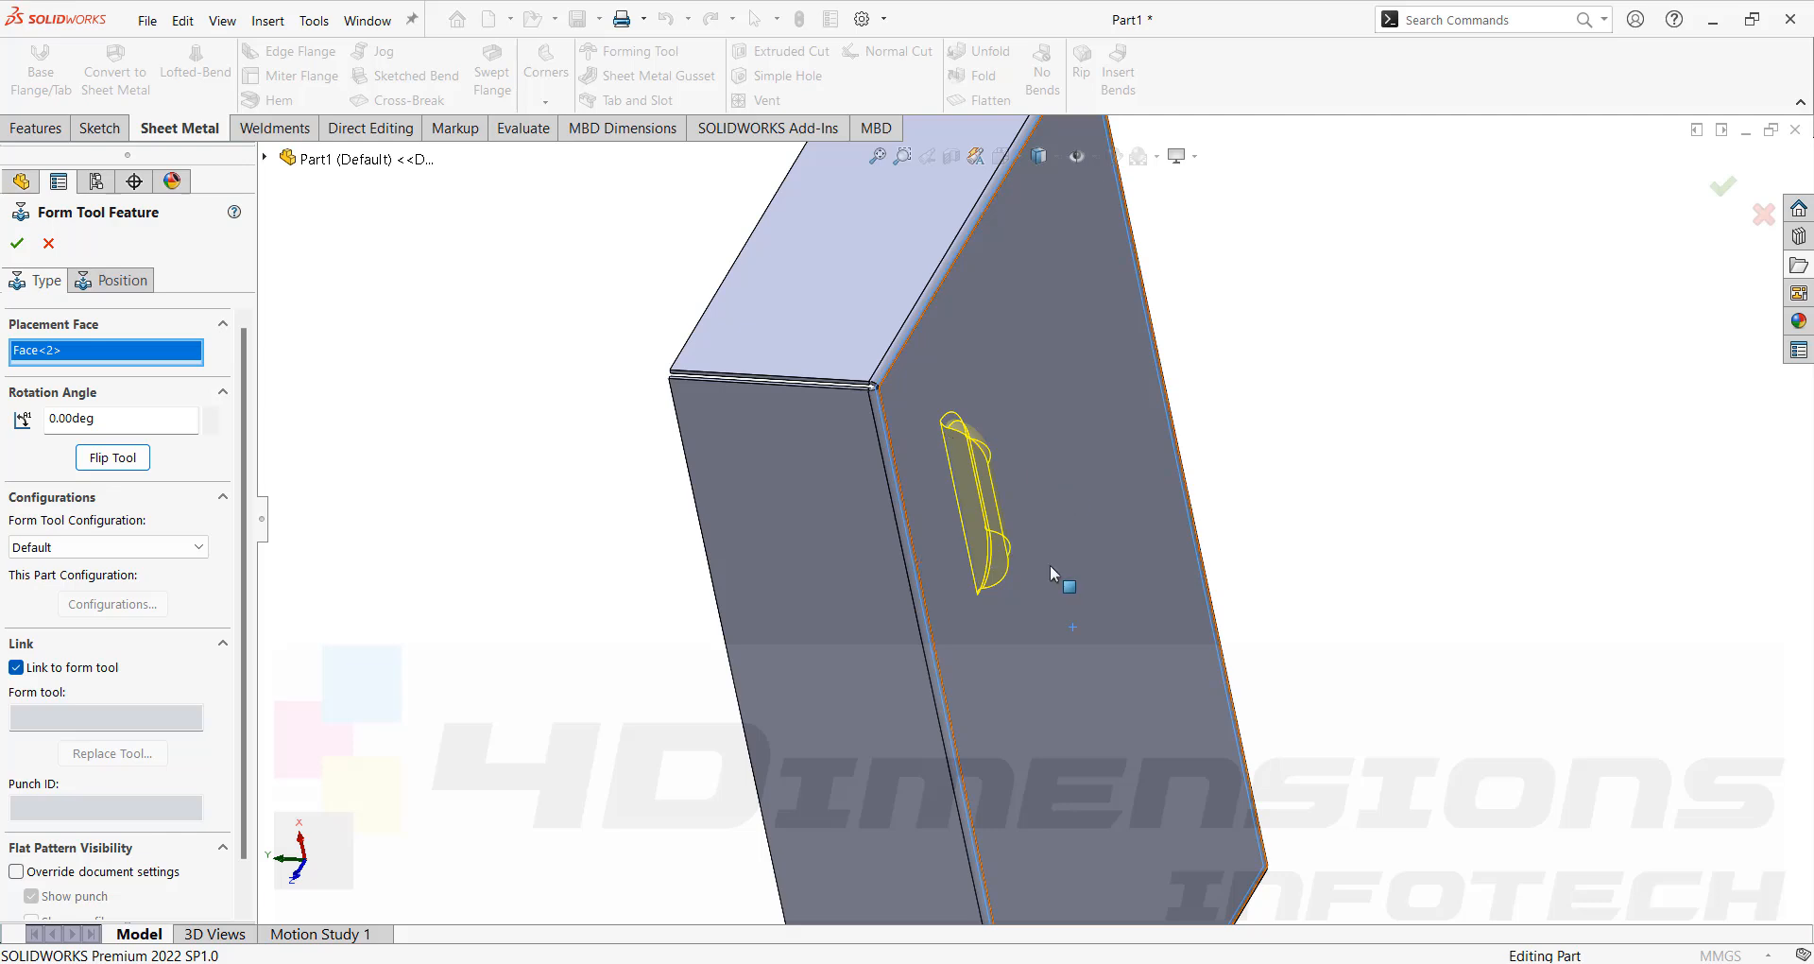
{"action": "middle_click_drag", "start_coordinate": [1050, 564], "coordinate": [1084, 548]}
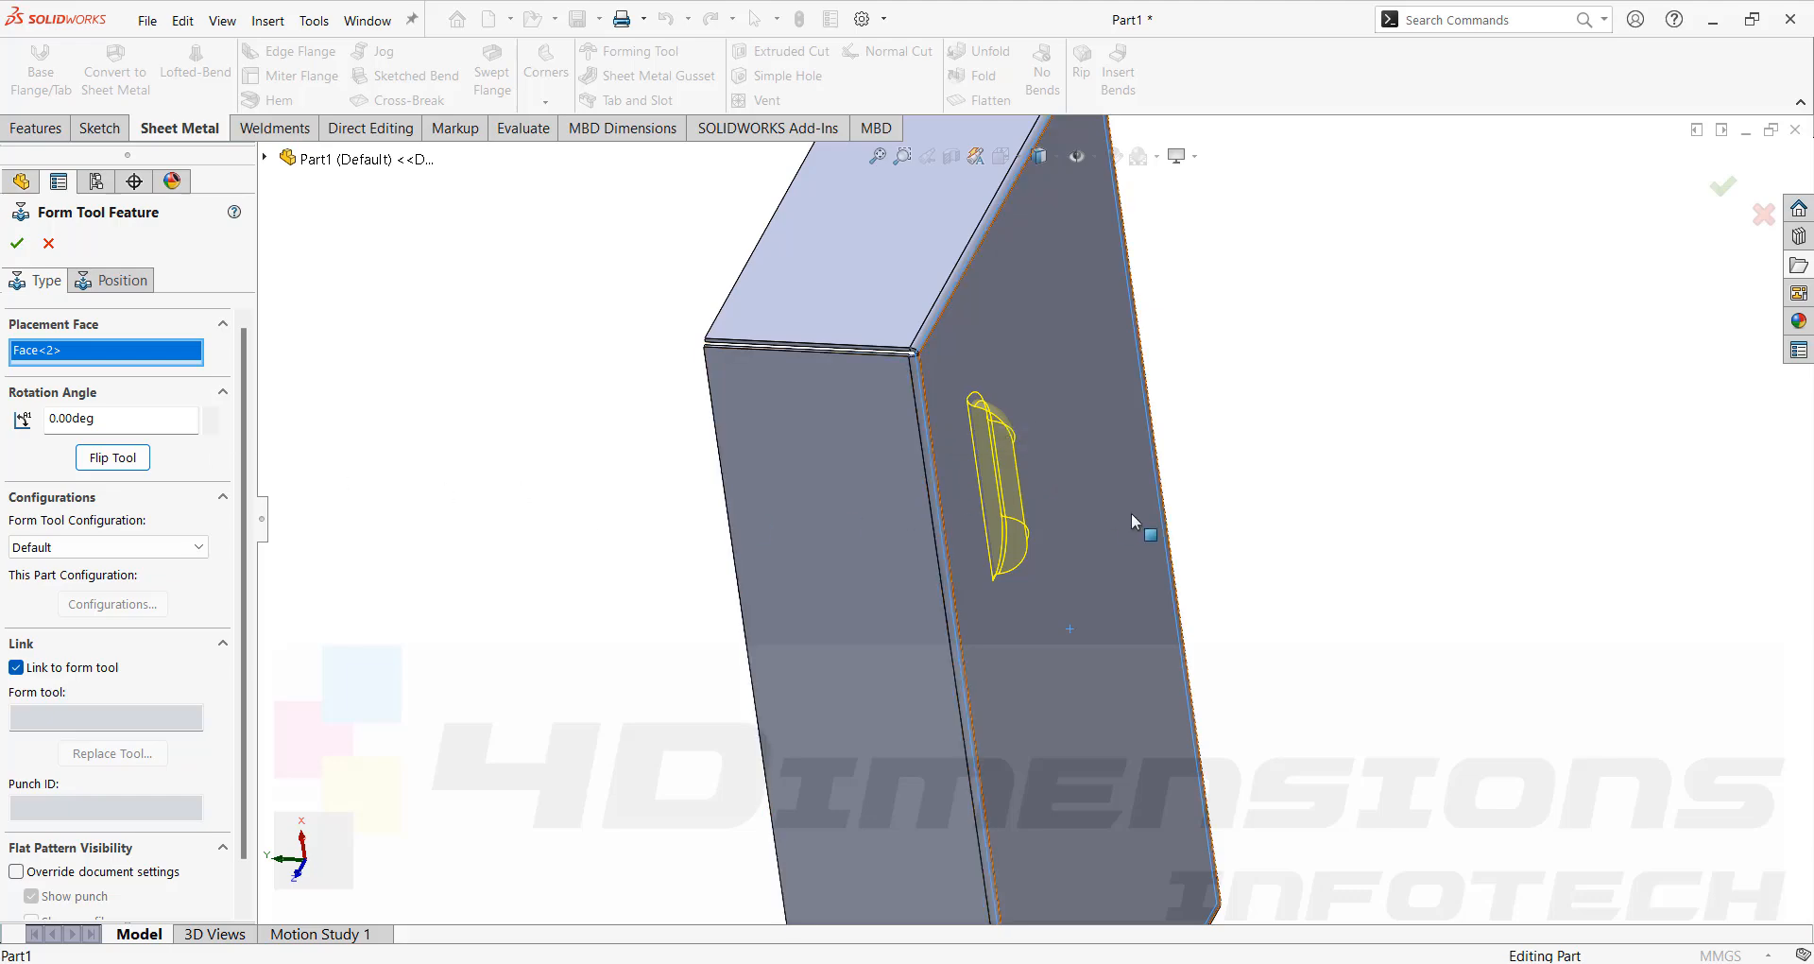
{"action": "middle_click_drag", "start_coordinate": [1131, 512], "coordinate": [356, 457]}
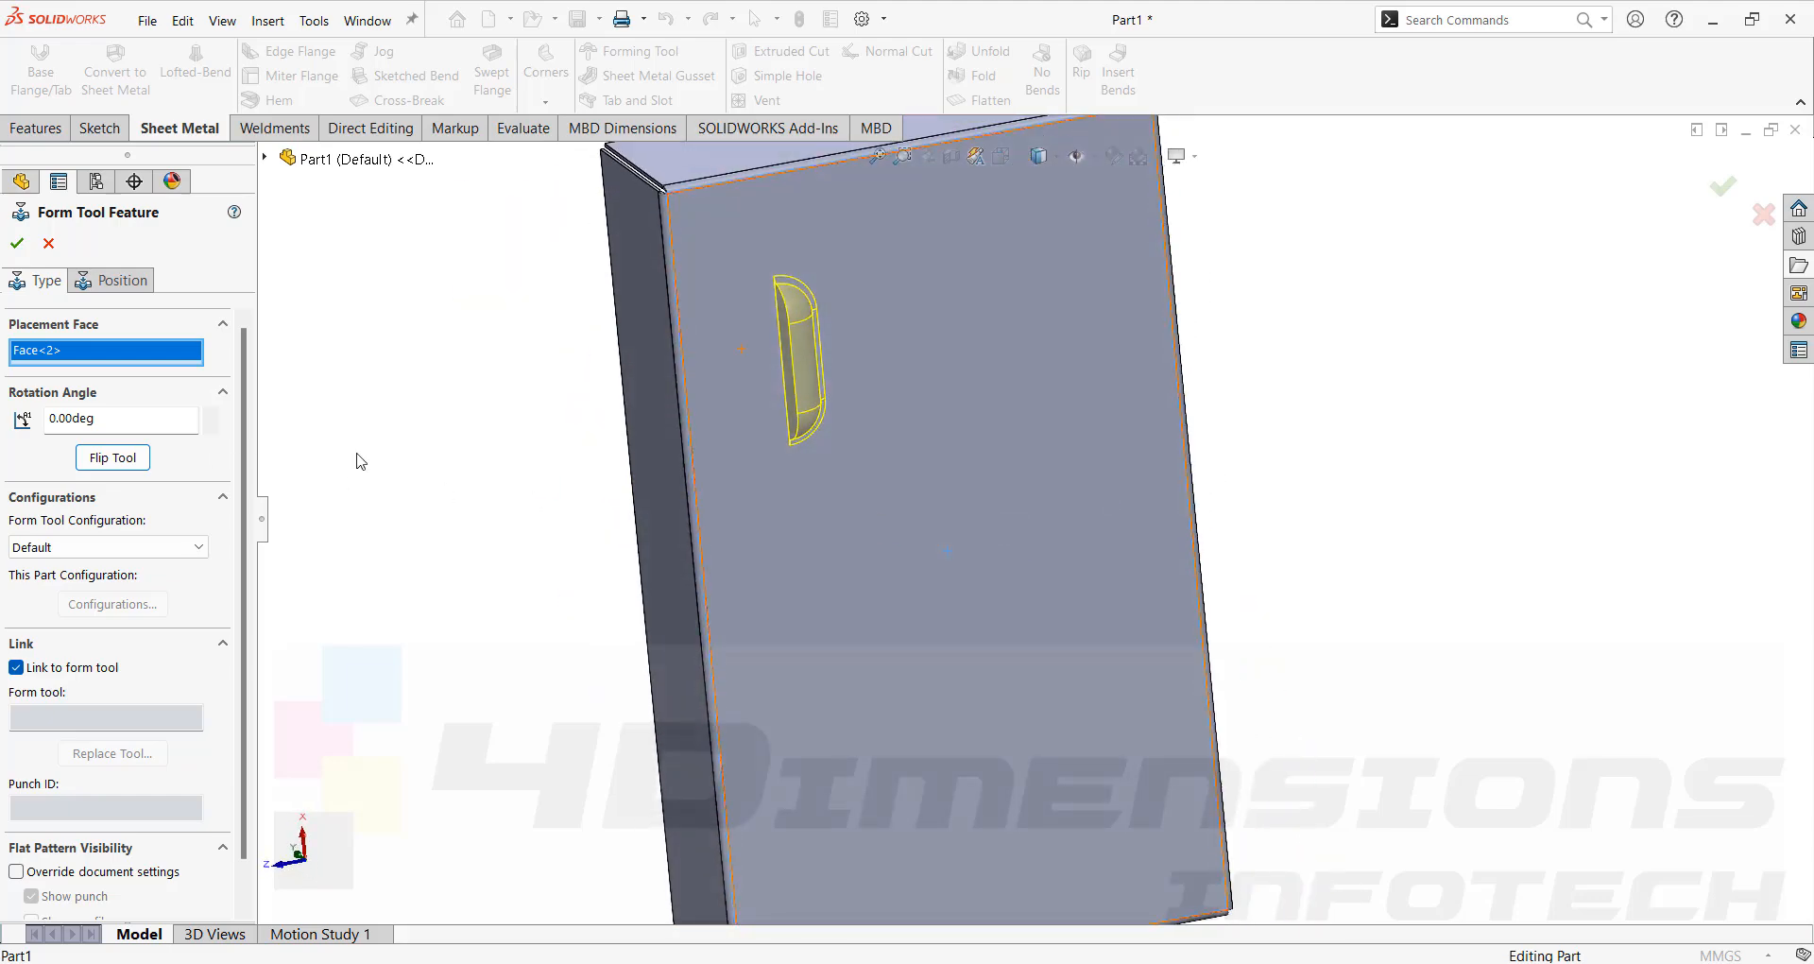
Set the form tool's rotation angle to 90 degrees.
{"action": "left_click", "coordinate": [124, 424]}
{"action": "left_click_drag", "start_coordinate": [124, 424], "coordinate": [3, 422]}
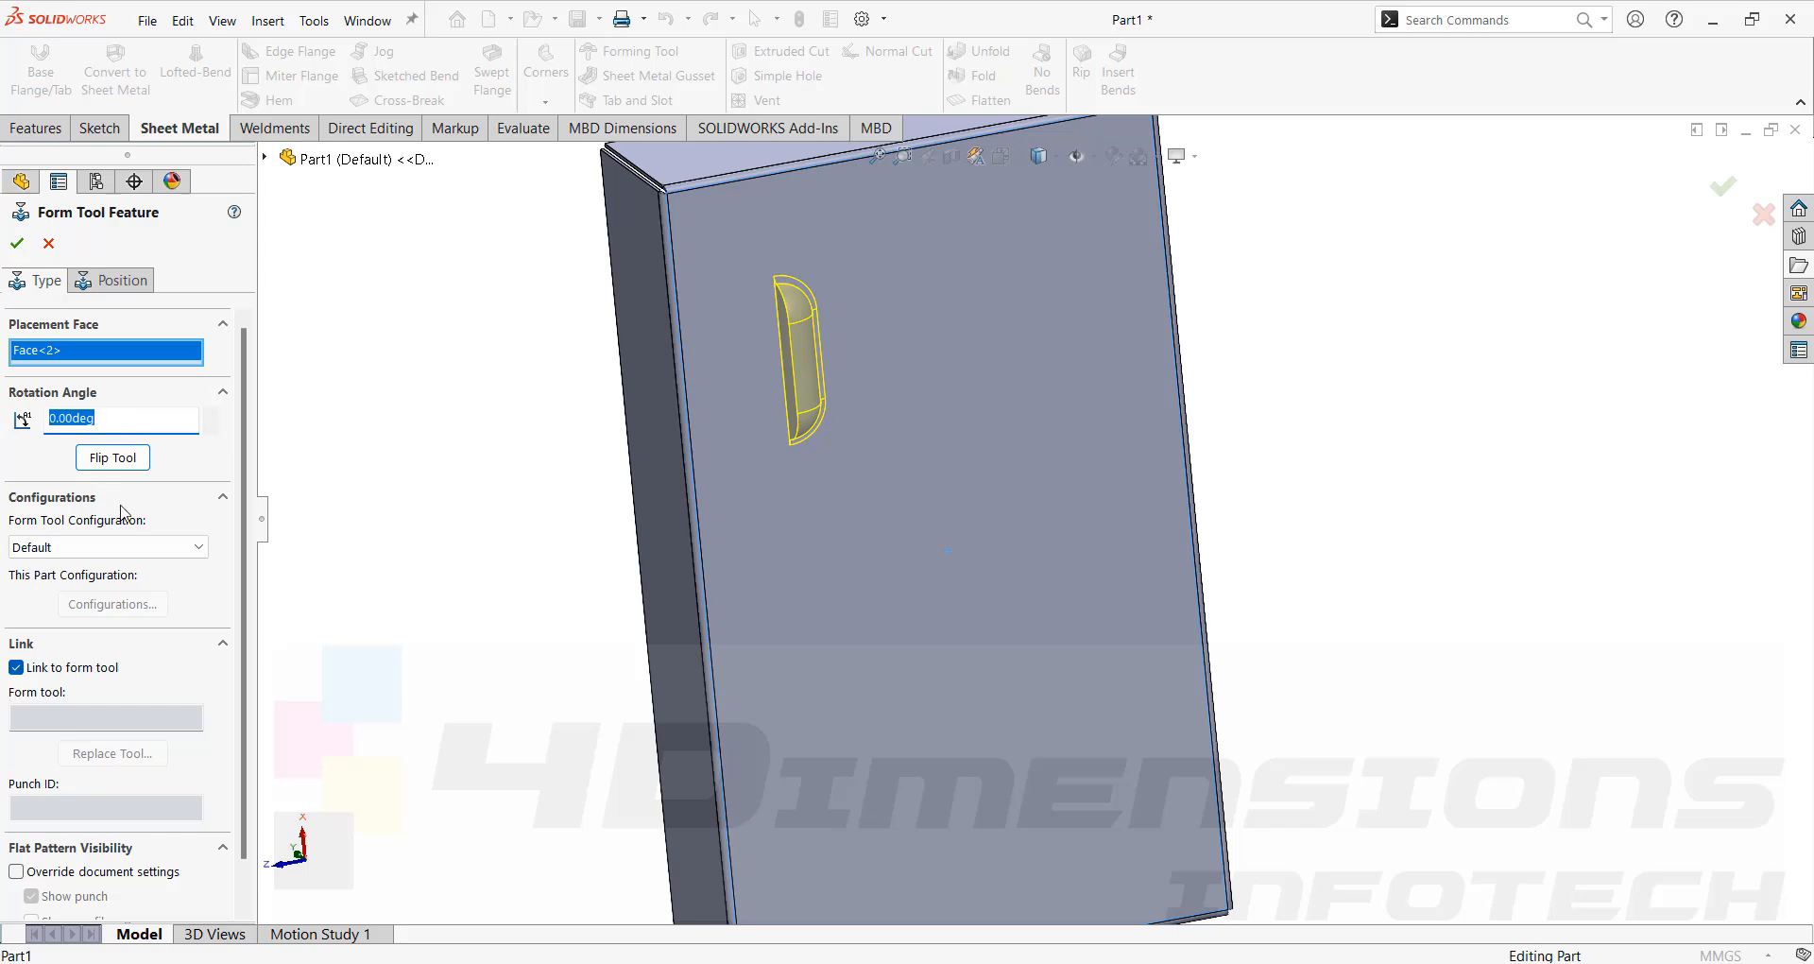
{"action": "type", "text": "90"}
{"action": "key", "text": "Return"}
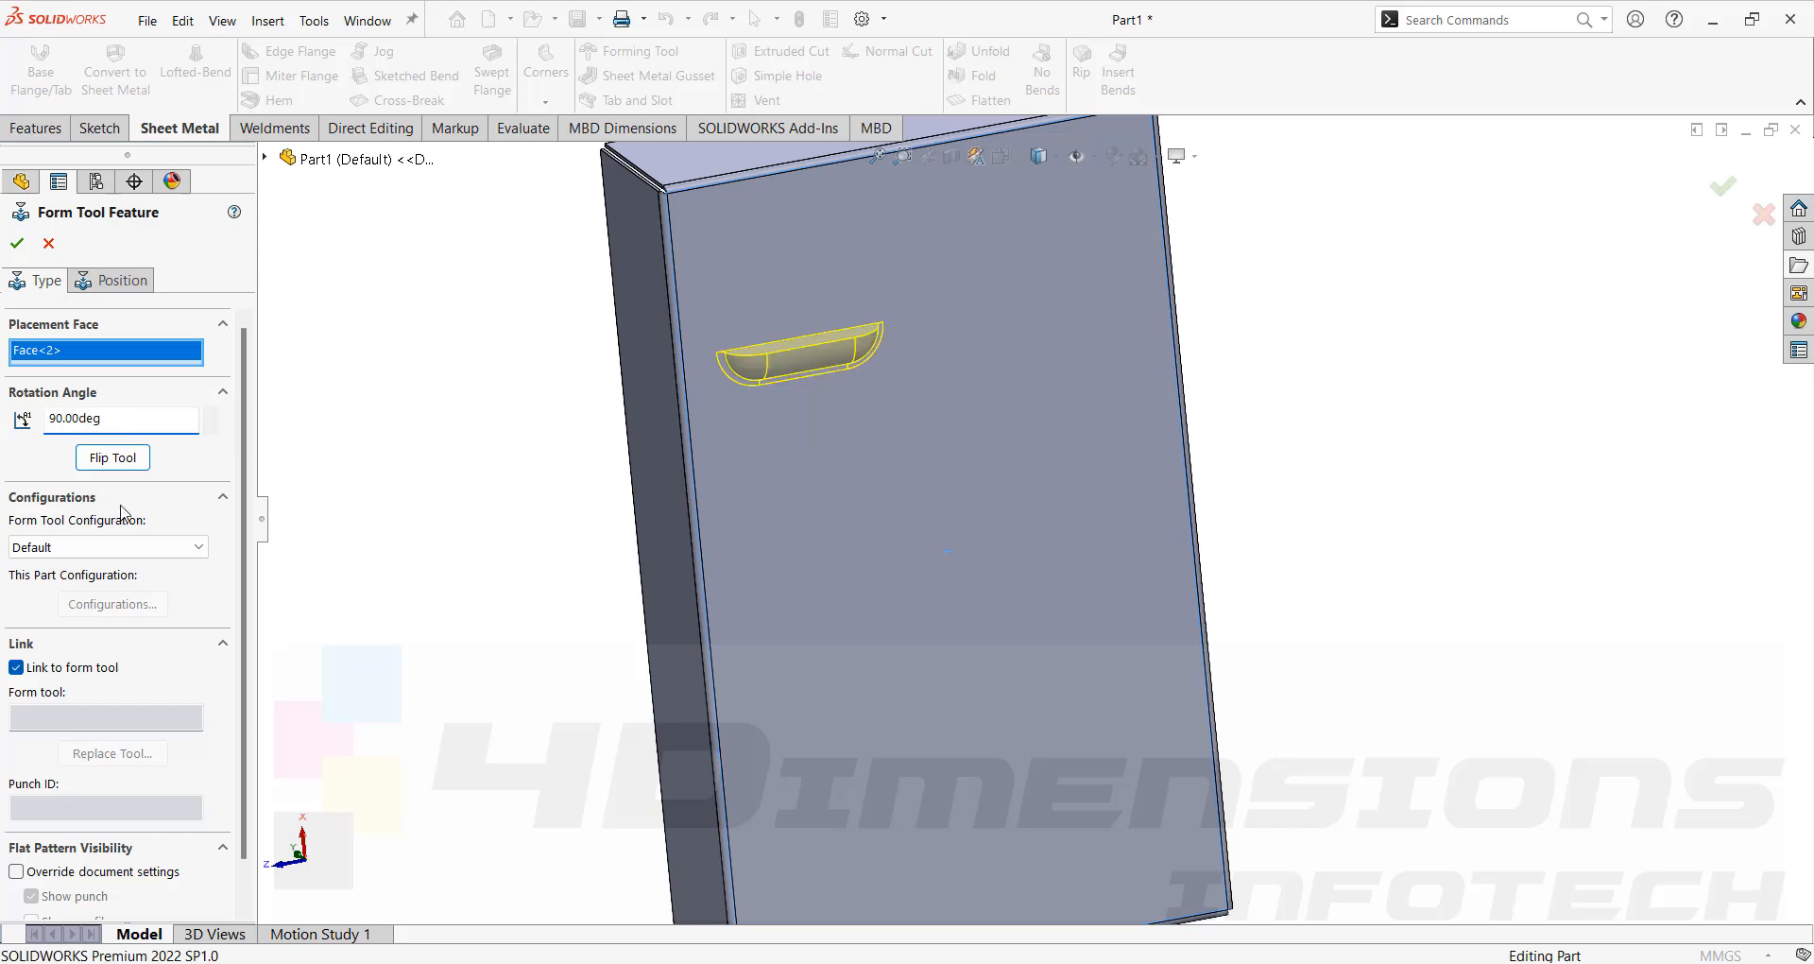
Set the form tool's rotation angle to 270 degrees.
{"action": "left_click_drag", "start_coordinate": [134, 419], "coordinate": [2, 435]}
{"action": "type", "text": "270"}
{"action": "key", "text": "Return"}
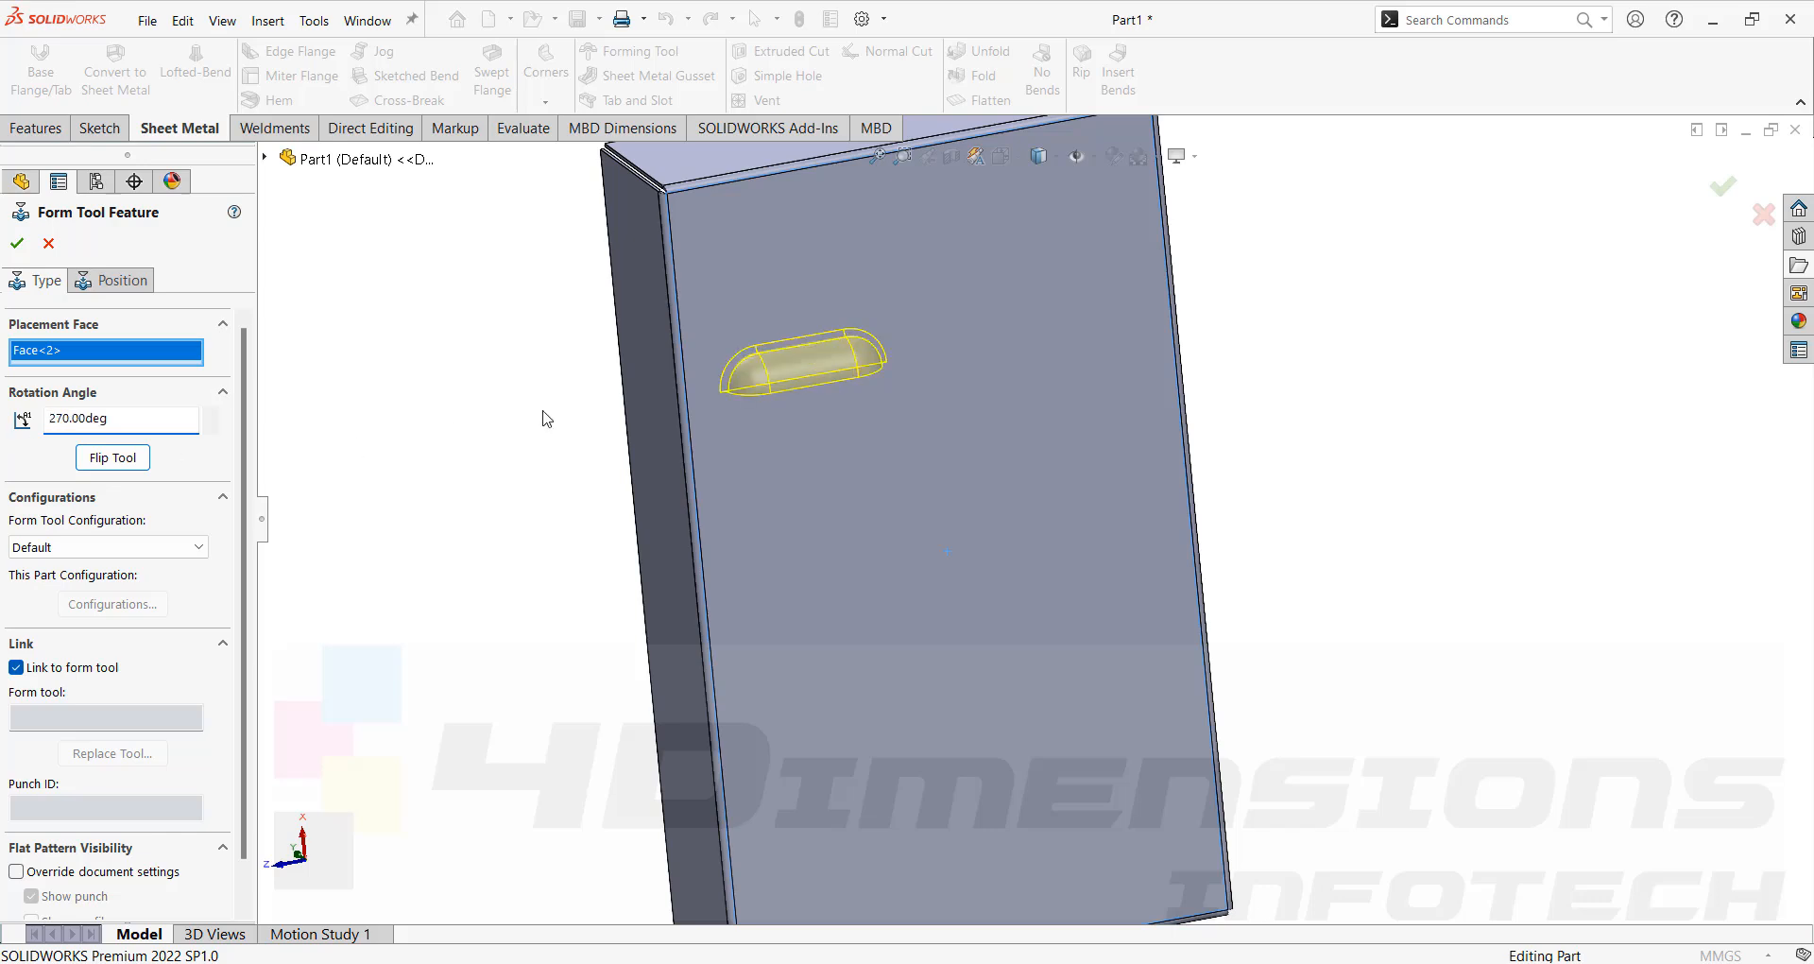
{"action": "middle_click_drag", "start_coordinate": [545, 419], "coordinate": [803, 357]}
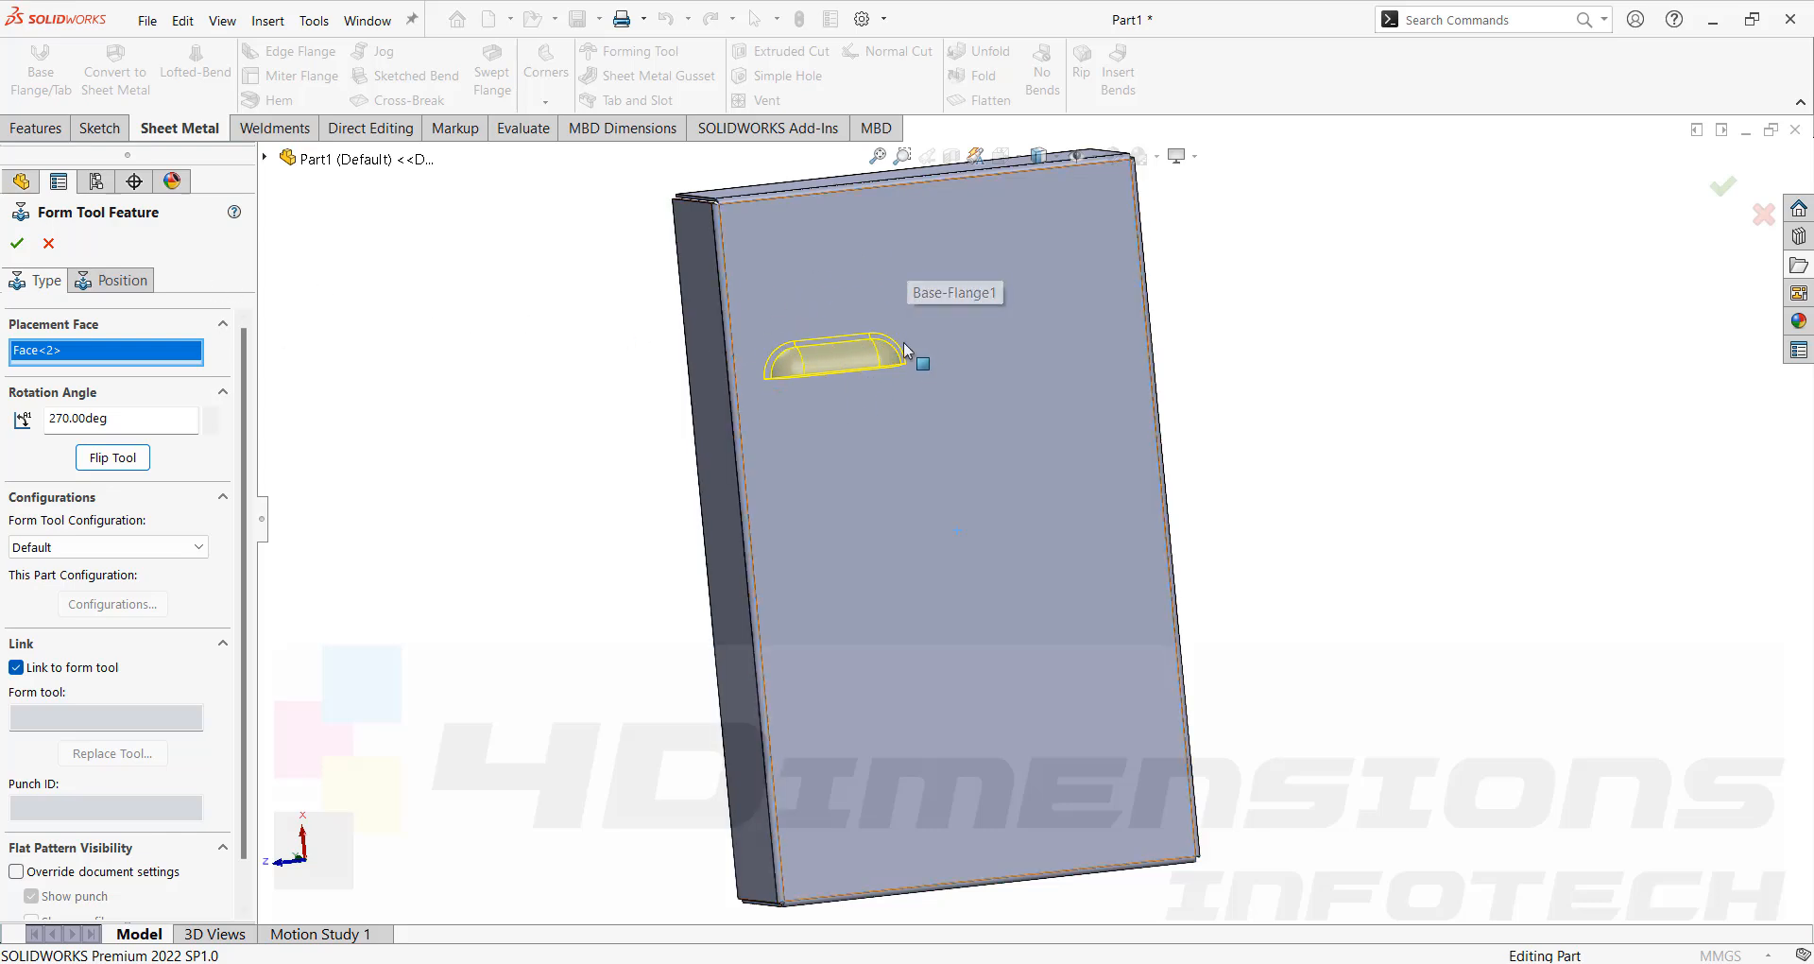
Position the form tool by dimensioning its center point 80 mm from the face's left edge.
{"action": "left_click", "coordinate": [126, 282]}
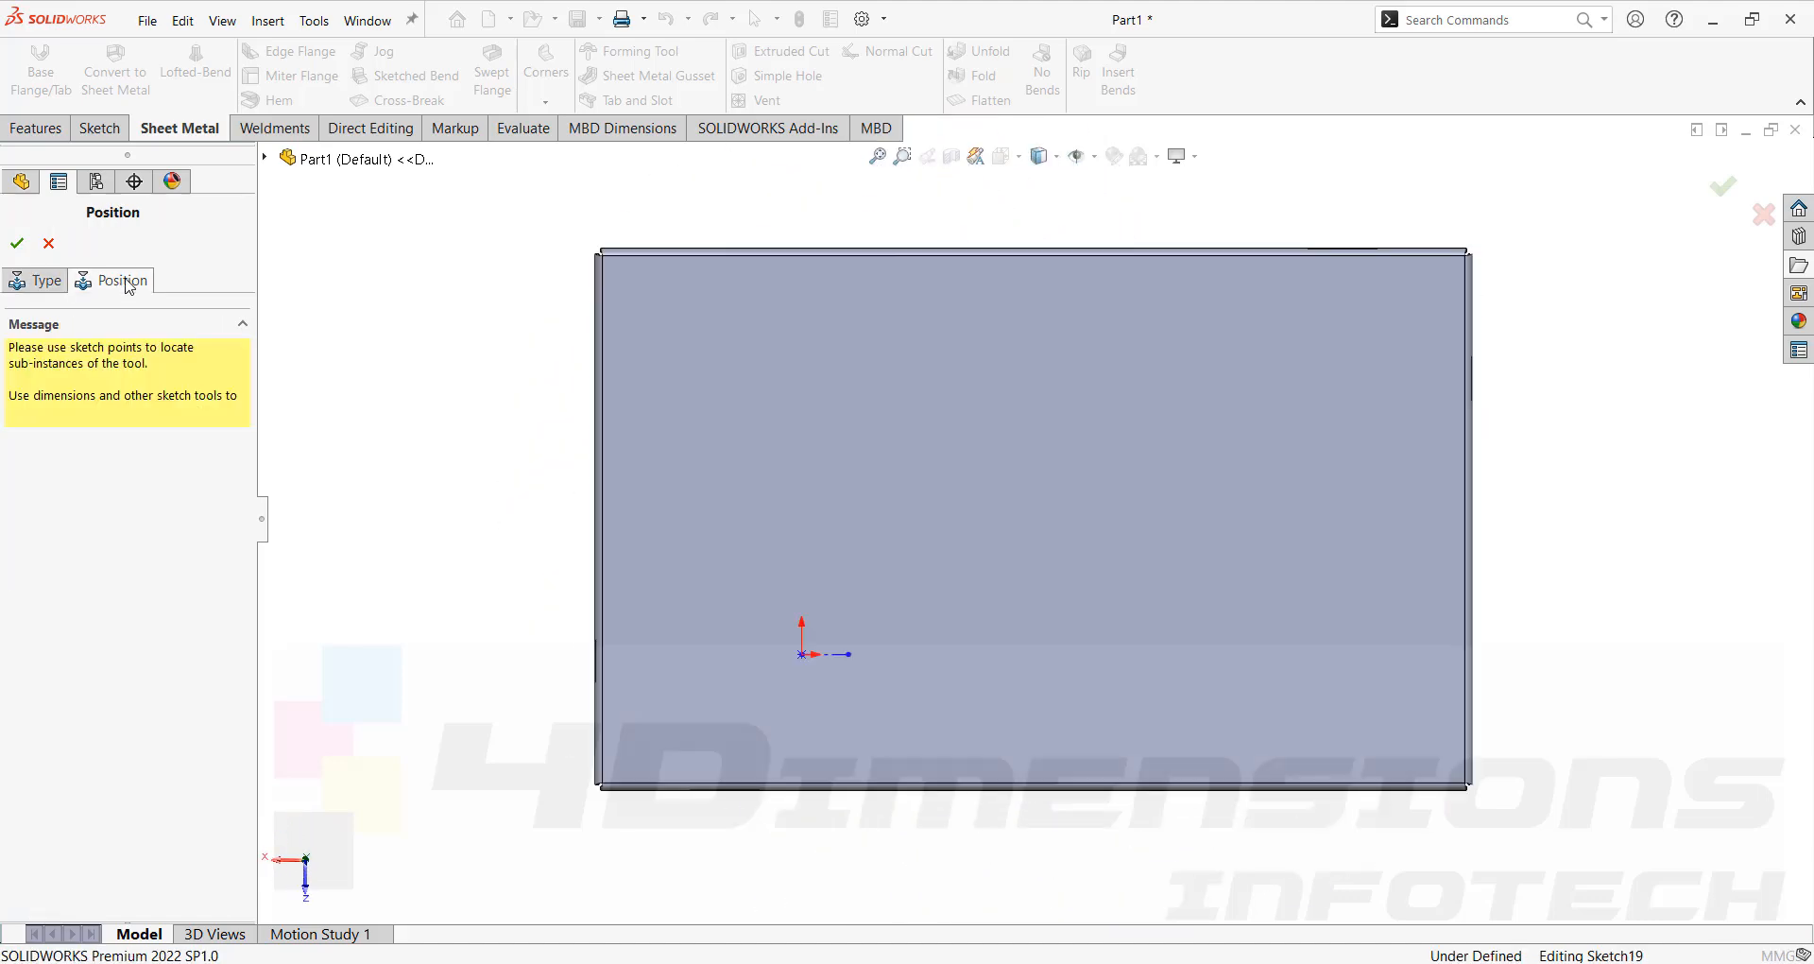
{"action": "left_click", "coordinate": [107, 64]}
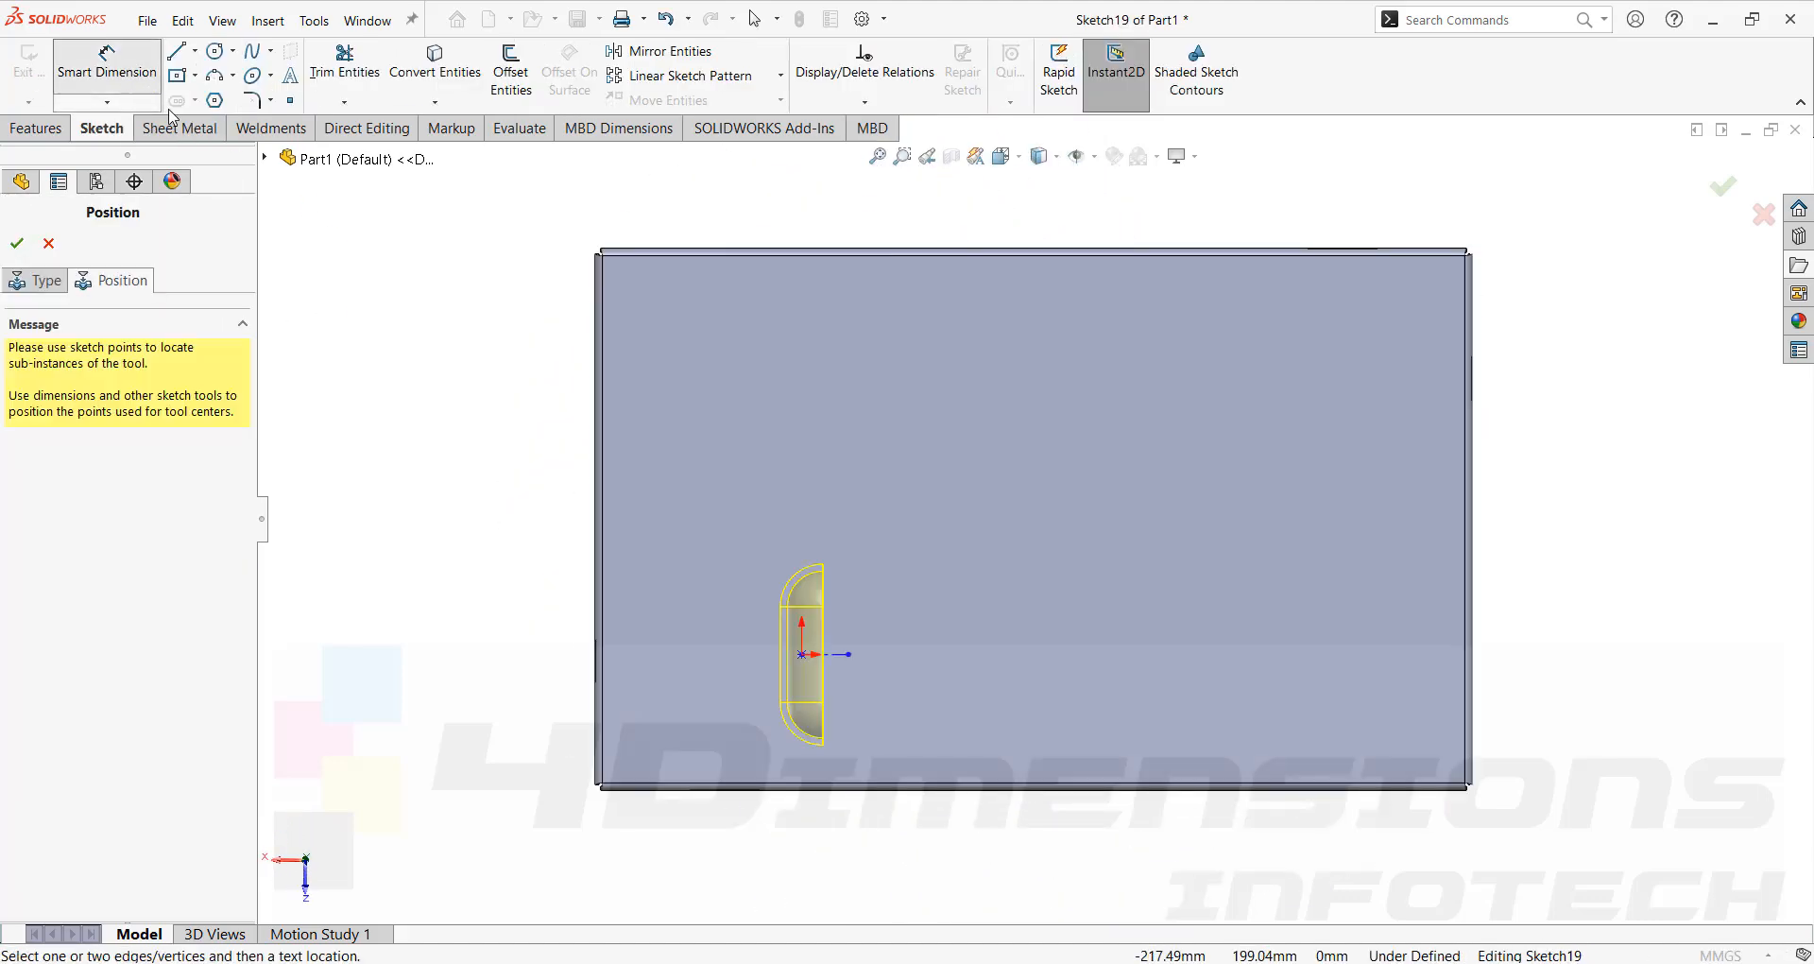
{"action": "scroll", "coordinate": [818, 429], "scroll_direction": "up", "scroll_amount": 3}
{"action": "scroll", "coordinate": [926, 654], "scroll_direction": "down", "scroll_amount": 4}
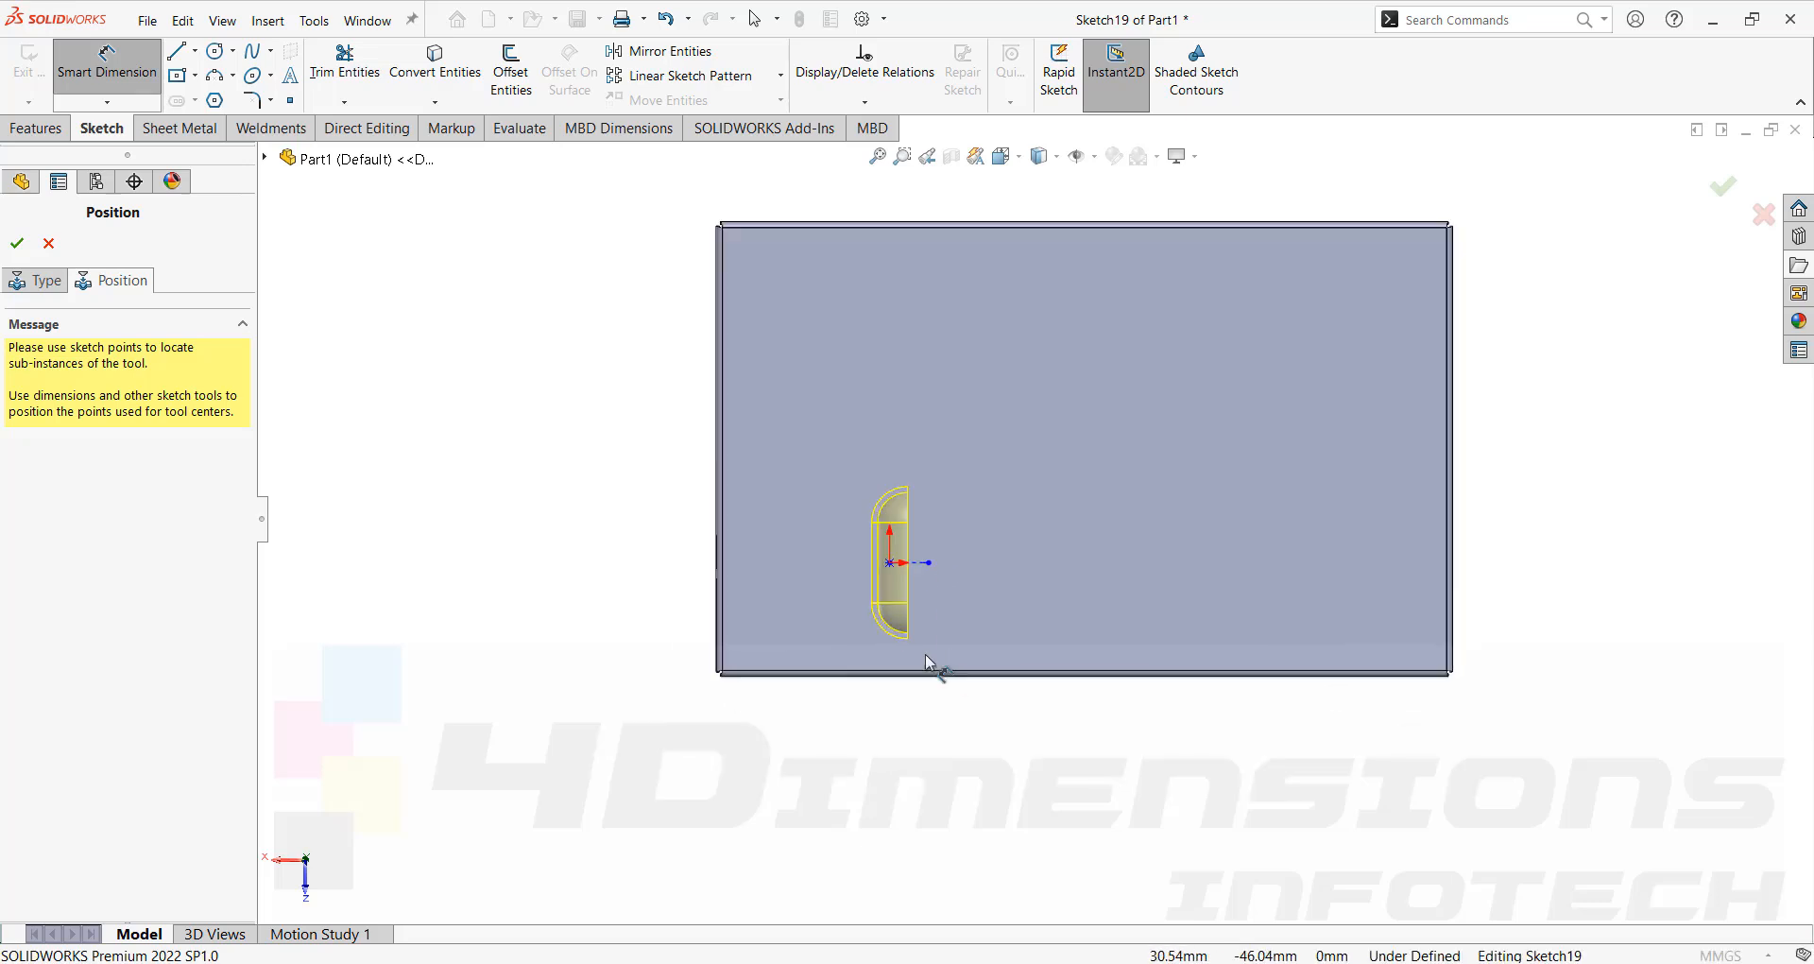
{"action": "scroll", "coordinate": [749, 493], "scroll_direction": "up", "scroll_amount": 3}
{"action": "scroll", "coordinate": [1016, 520], "scroll_direction": "up", "scroll_amount": 1}
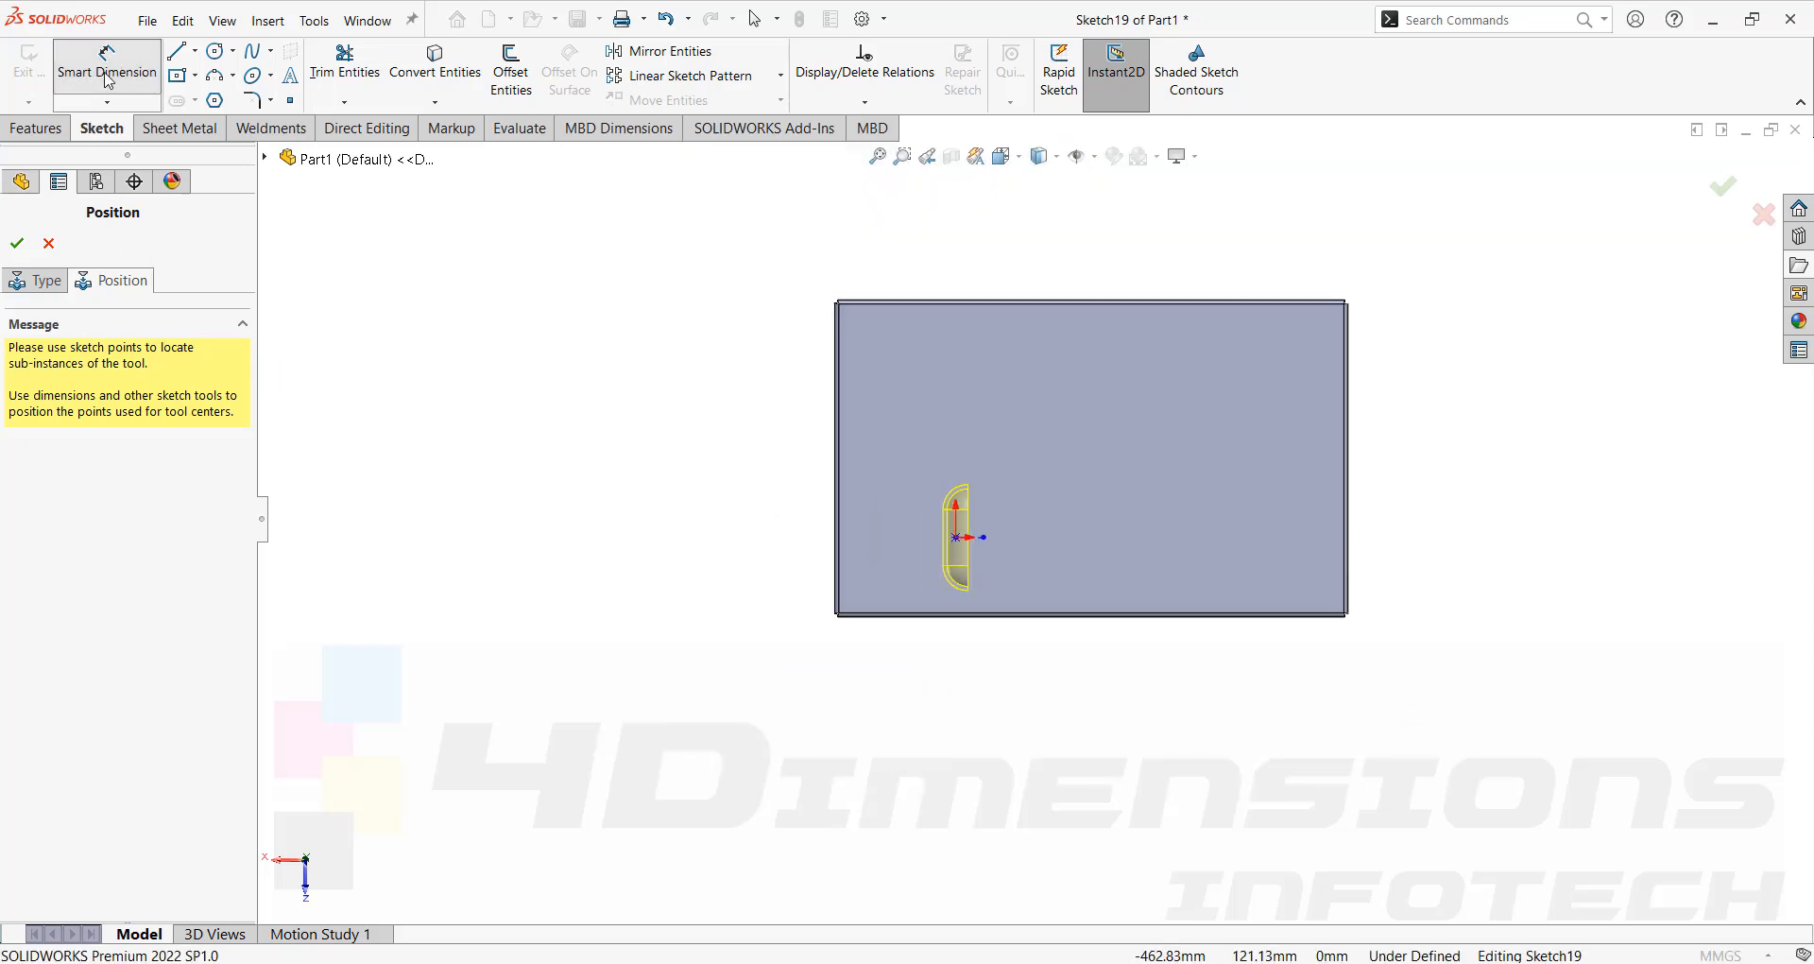
{"action": "scroll", "coordinate": [973, 540], "scroll_direction": "down", "scroll_amount": 3}
{"action": "scroll", "coordinate": [1015, 557], "scroll_direction": "up", "scroll_amount": 2}
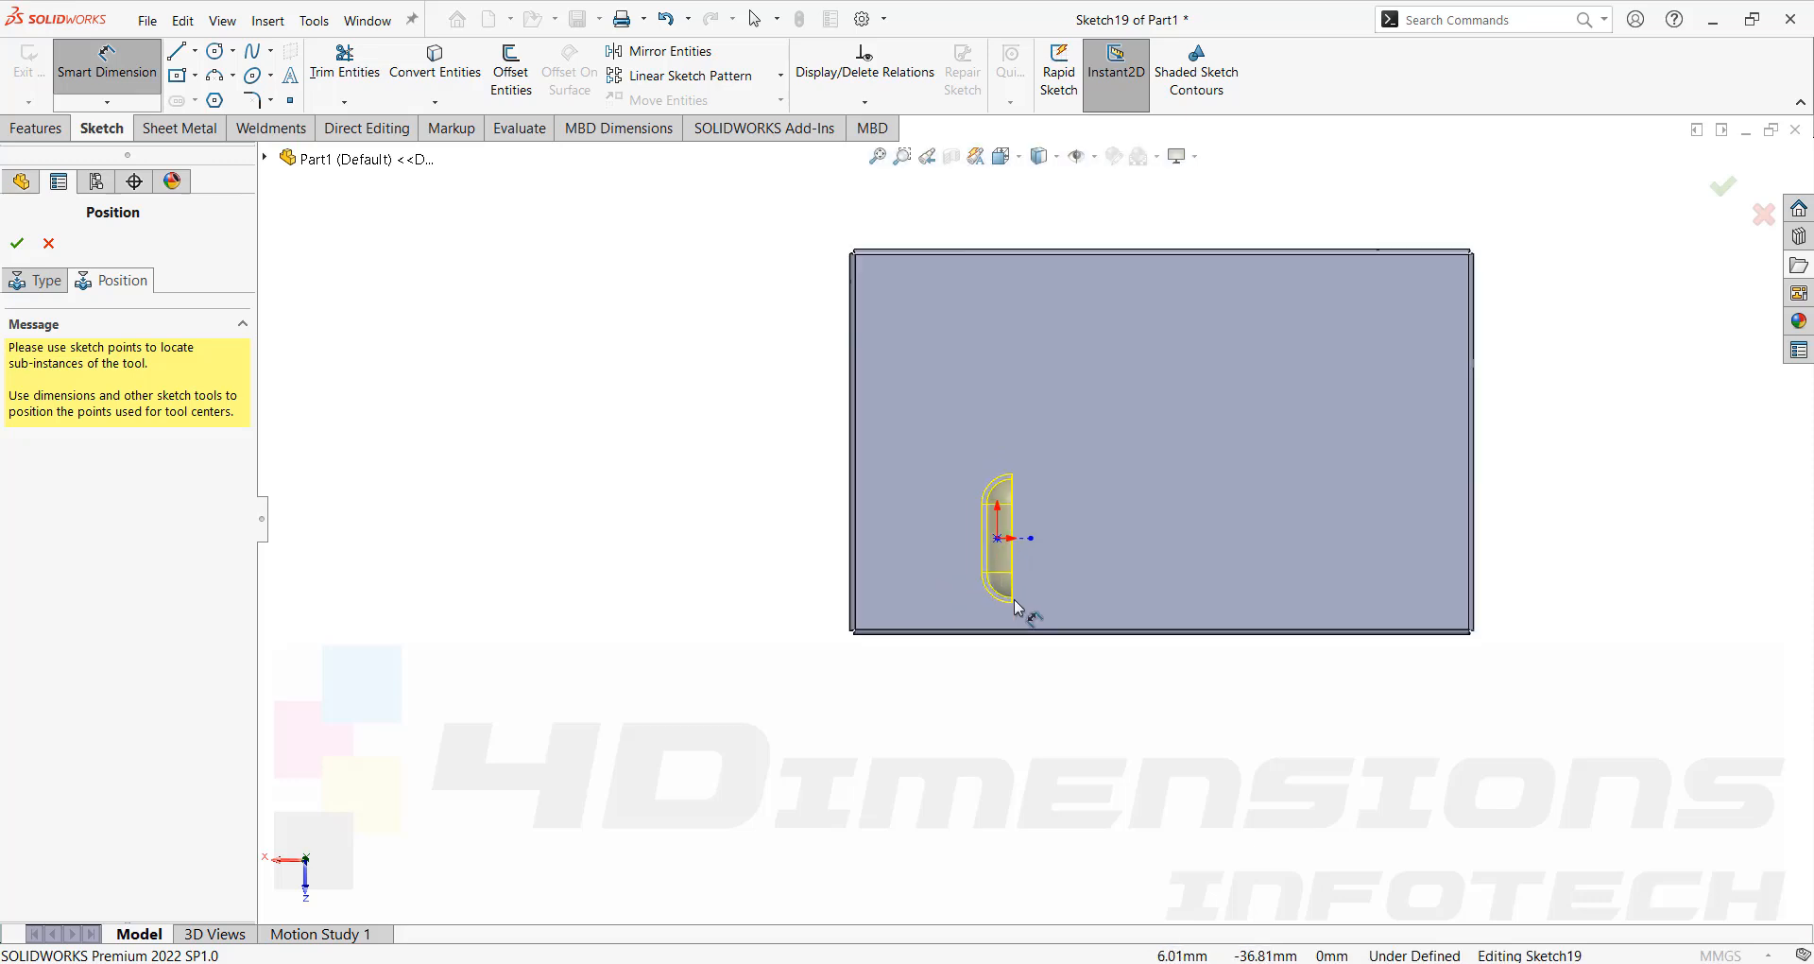
{"action": "scroll", "coordinate": [1010, 546], "scroll_direction": "down", "scroll_amount": 4}
{"action": "left_click", "coordinate": [986, 528]}
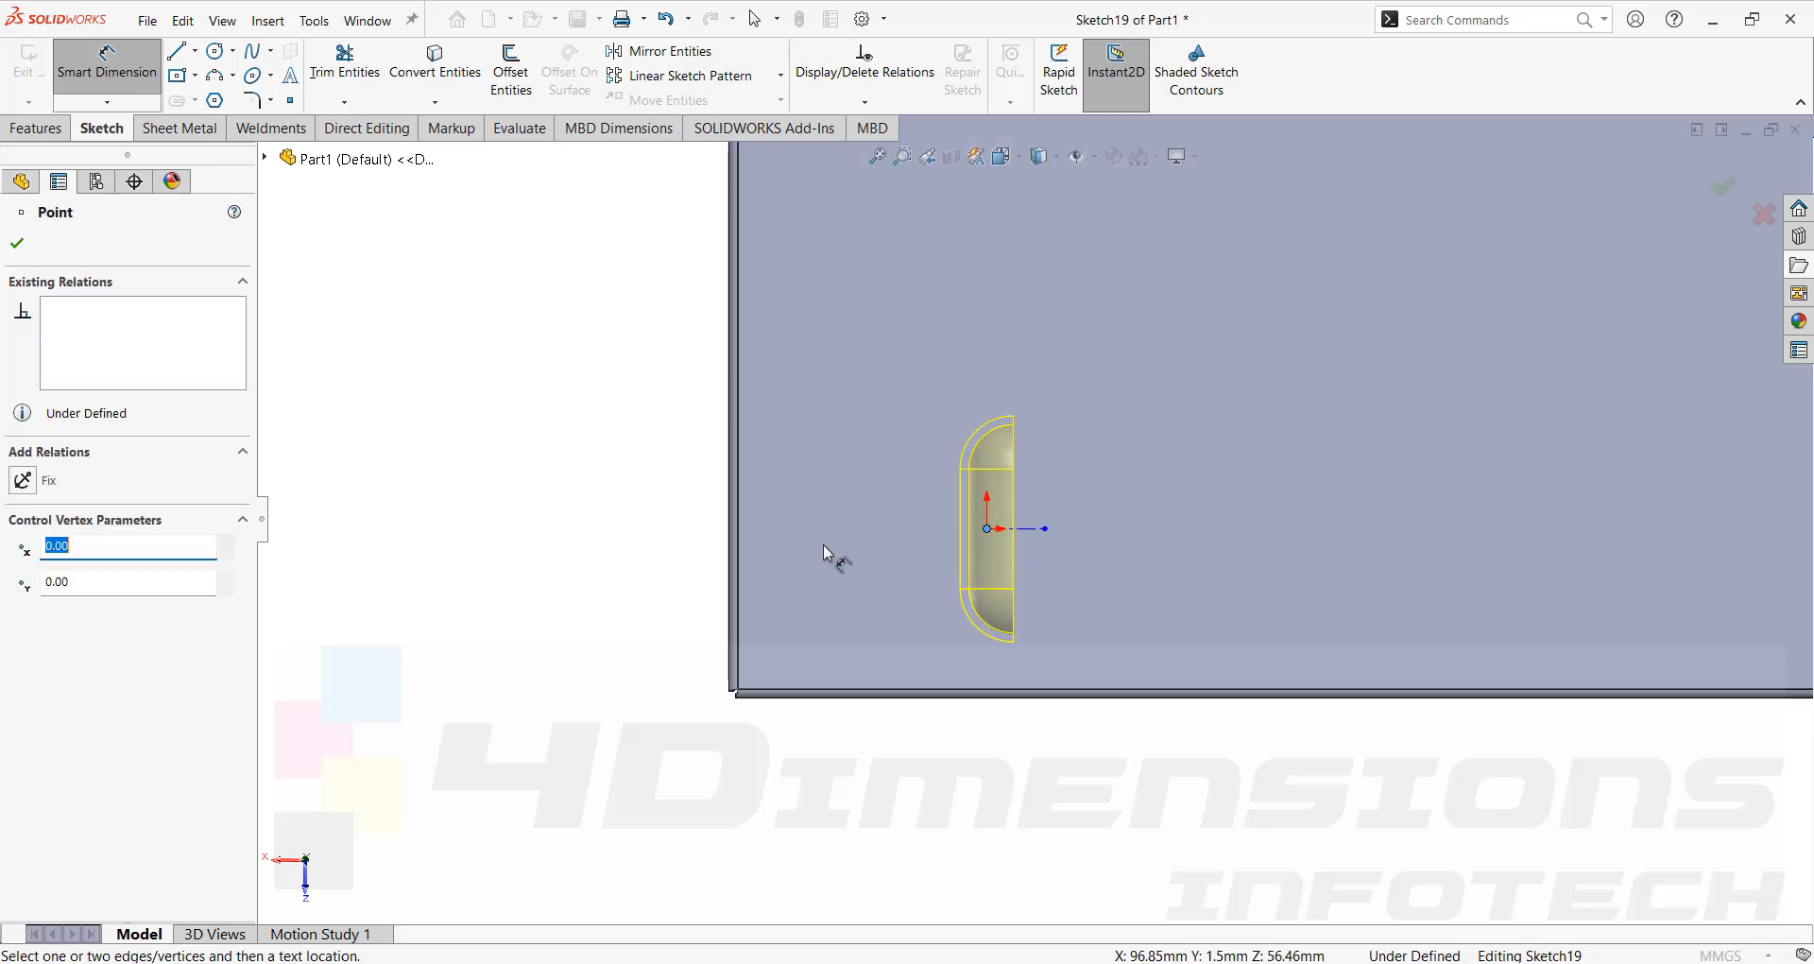
{"action": "left_click", "coordinate": [735, 553]}
{"action": "left_click", "coordinate": [986, 528]}
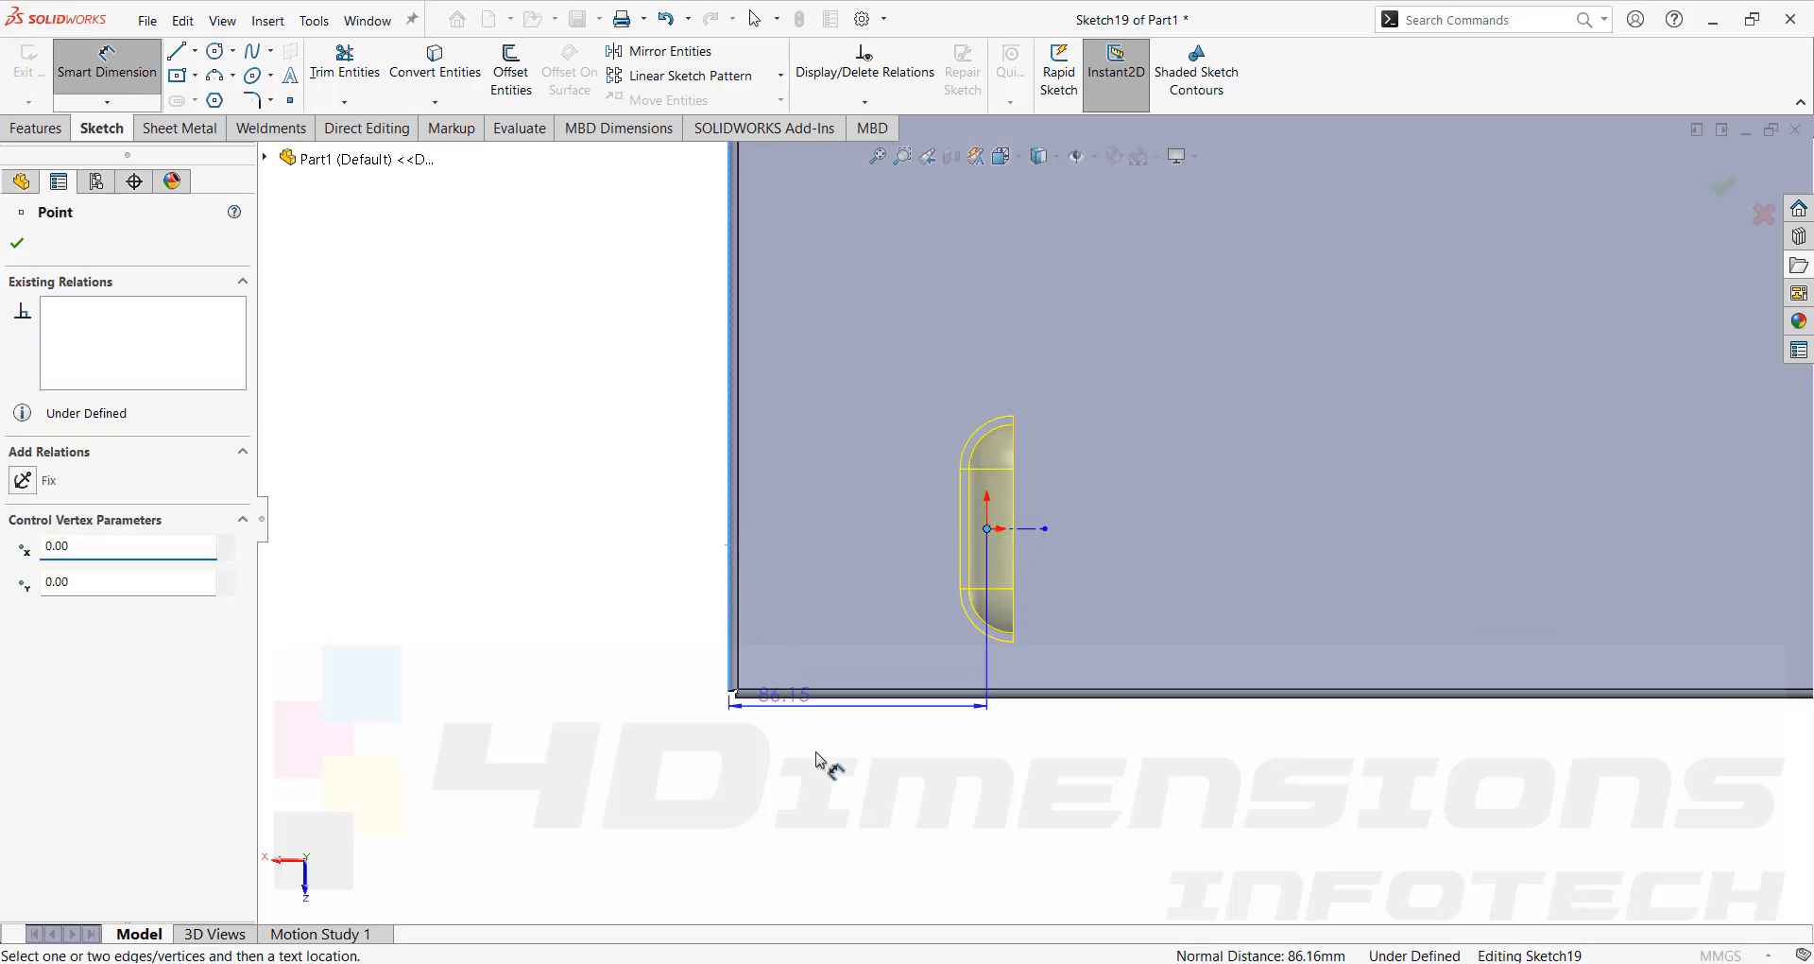
{"action": "left_click", "coordinate": [871, 795]}
{"action": "type", "text": "80"}
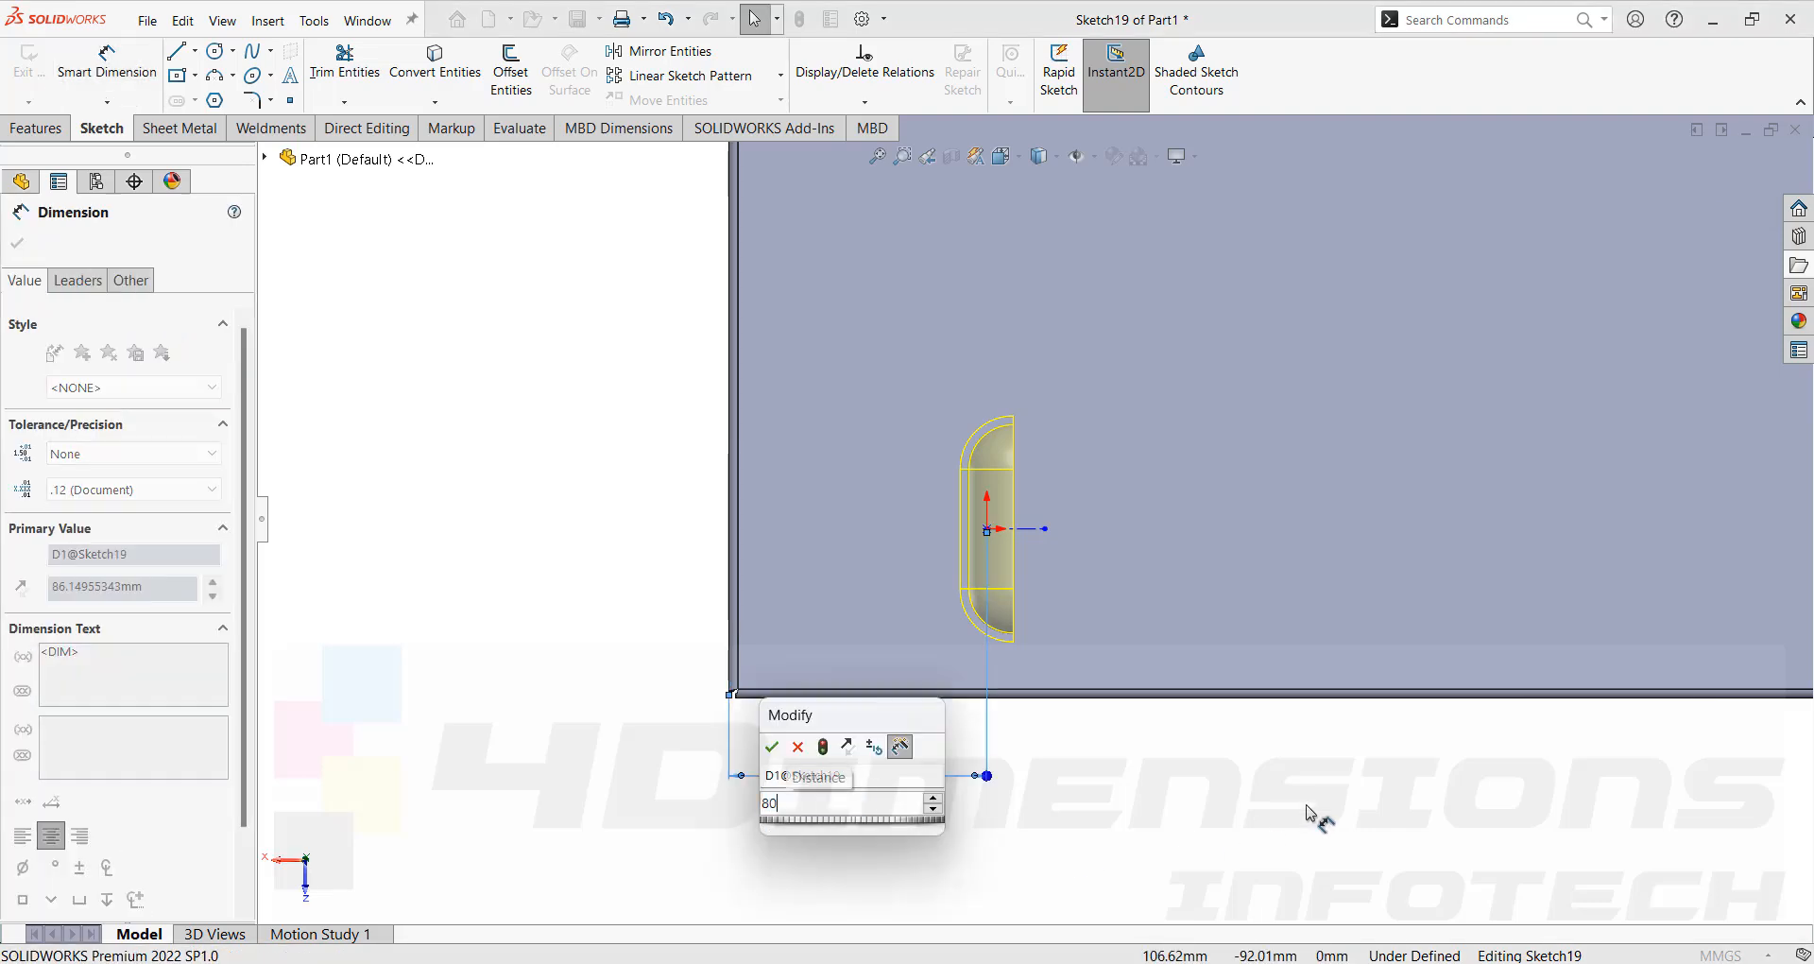
{"action": "key", "text": "Return"}
{"action": "key", "text": "Escape"}
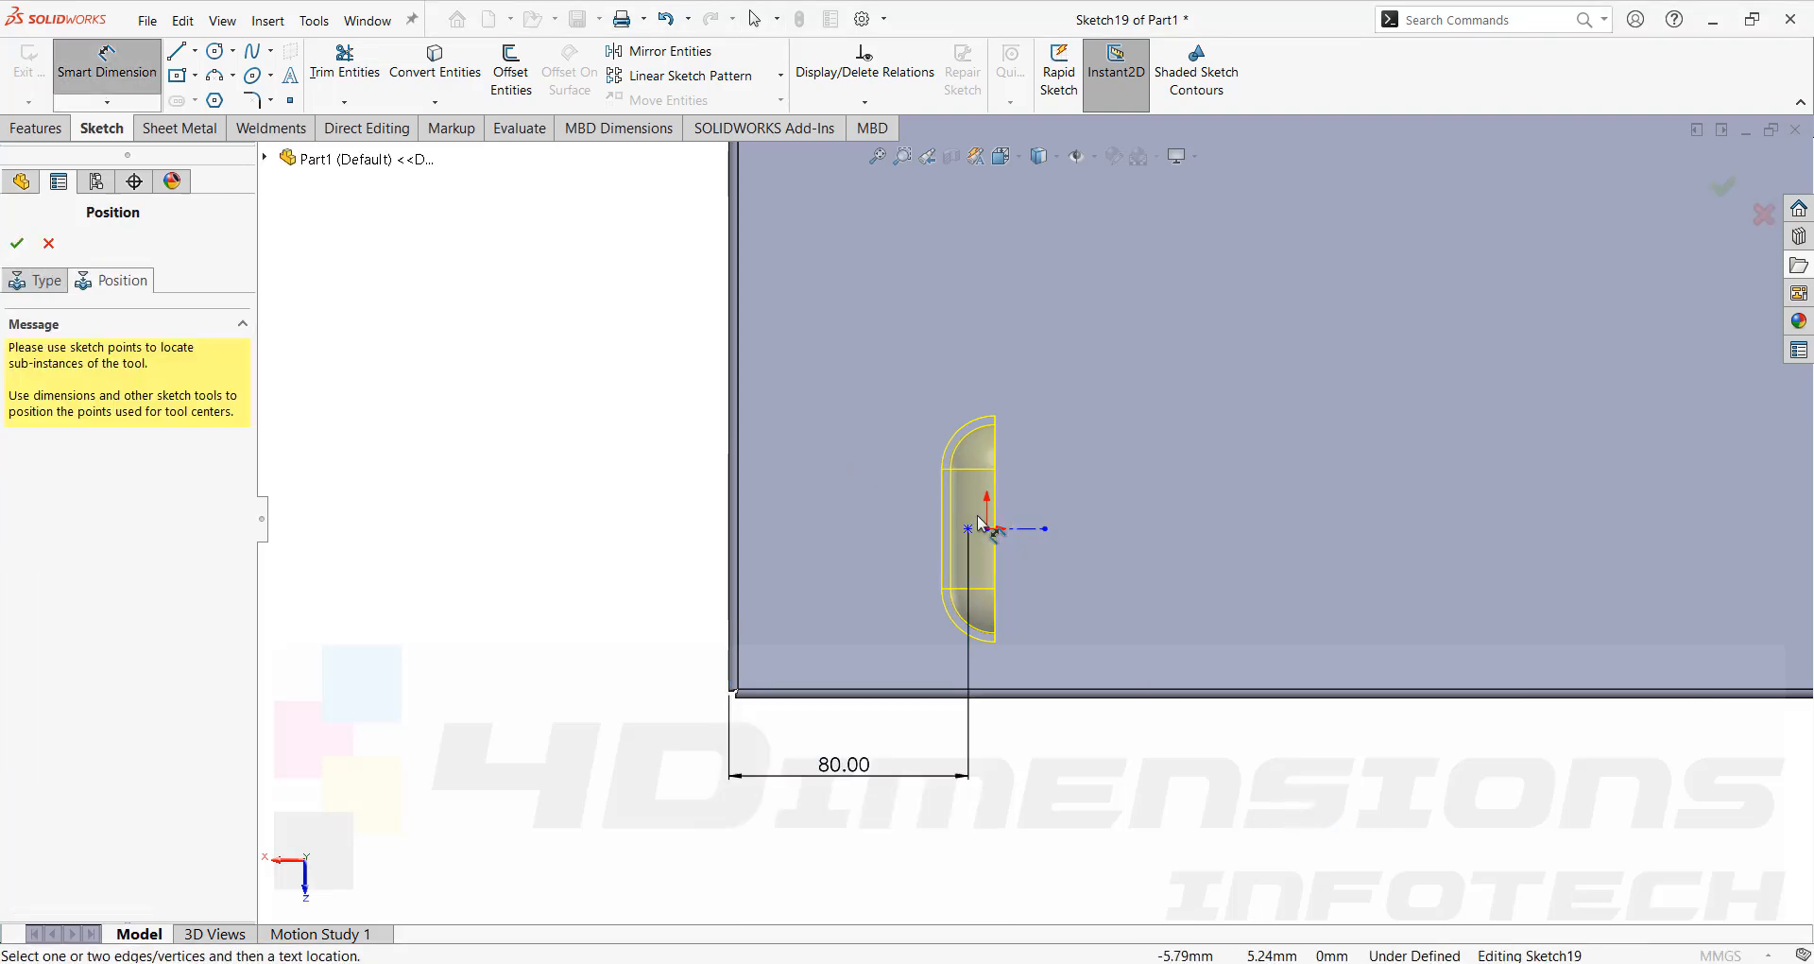
Dimension the center point 60 mm from the face's bottom edge and finish the form tool feature.
{"action": "left_click", "coordinate": [967, 528]}
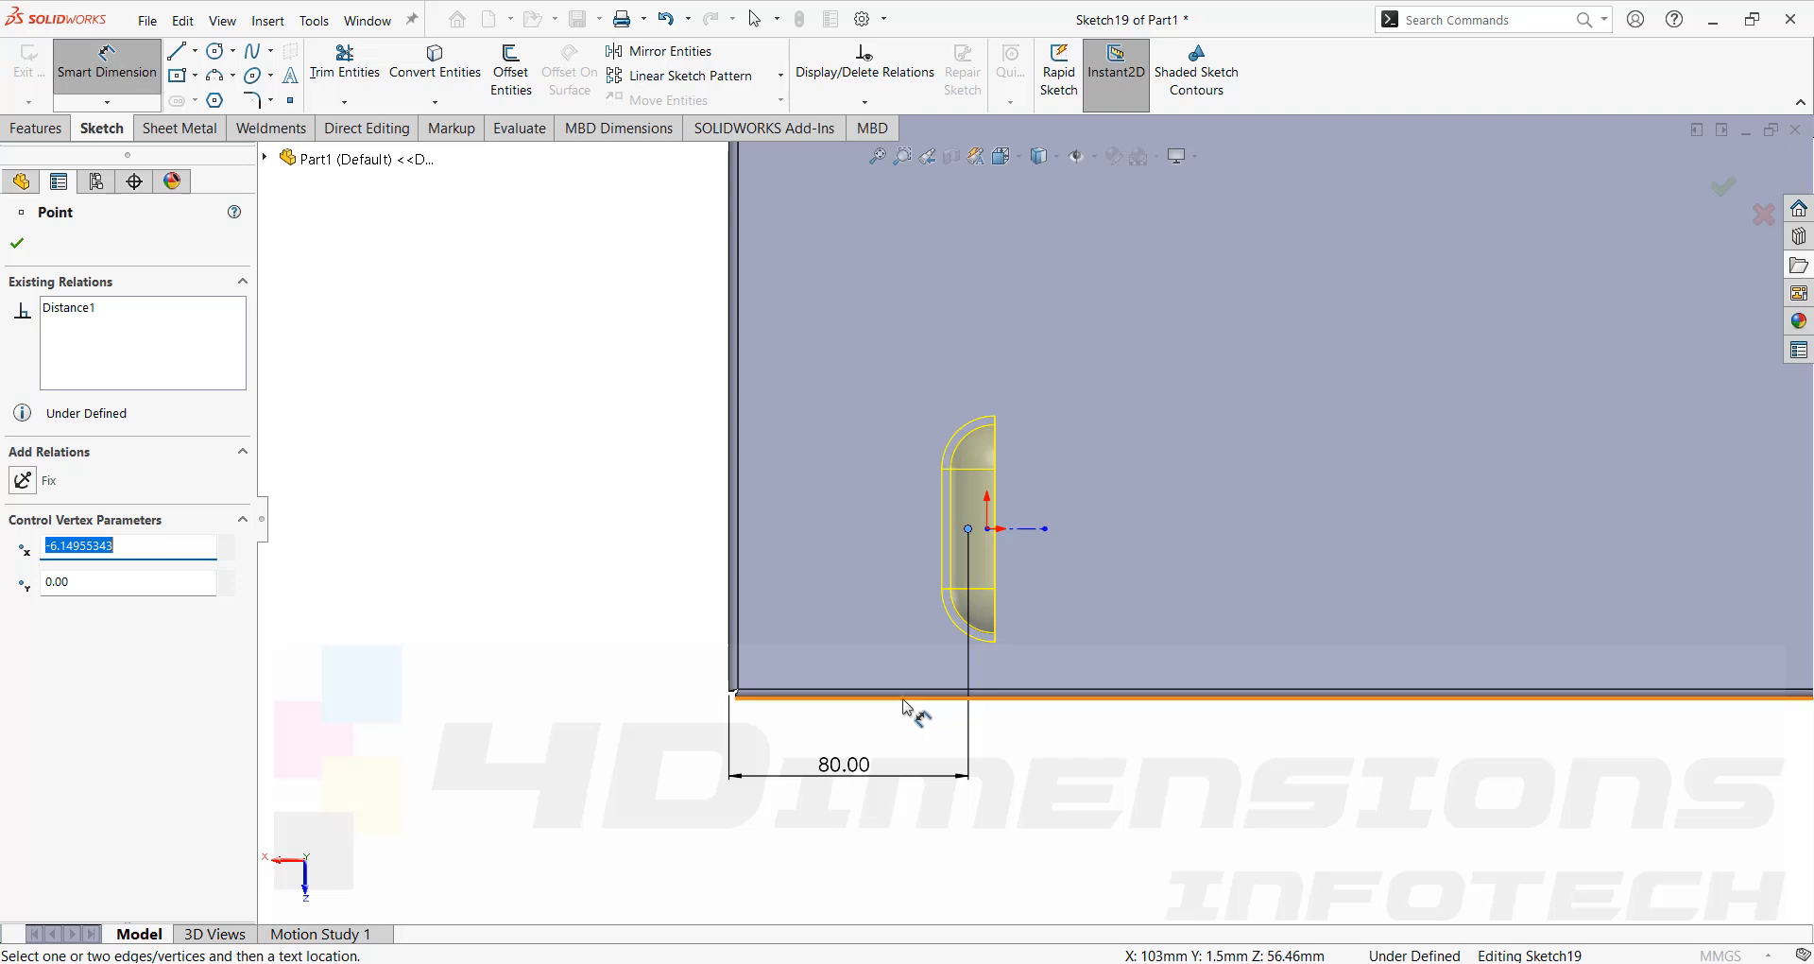
{"action": "left_click", "coordinate": [903, 702]}
{"action": "left_click", "coordinate": [609, 650]}
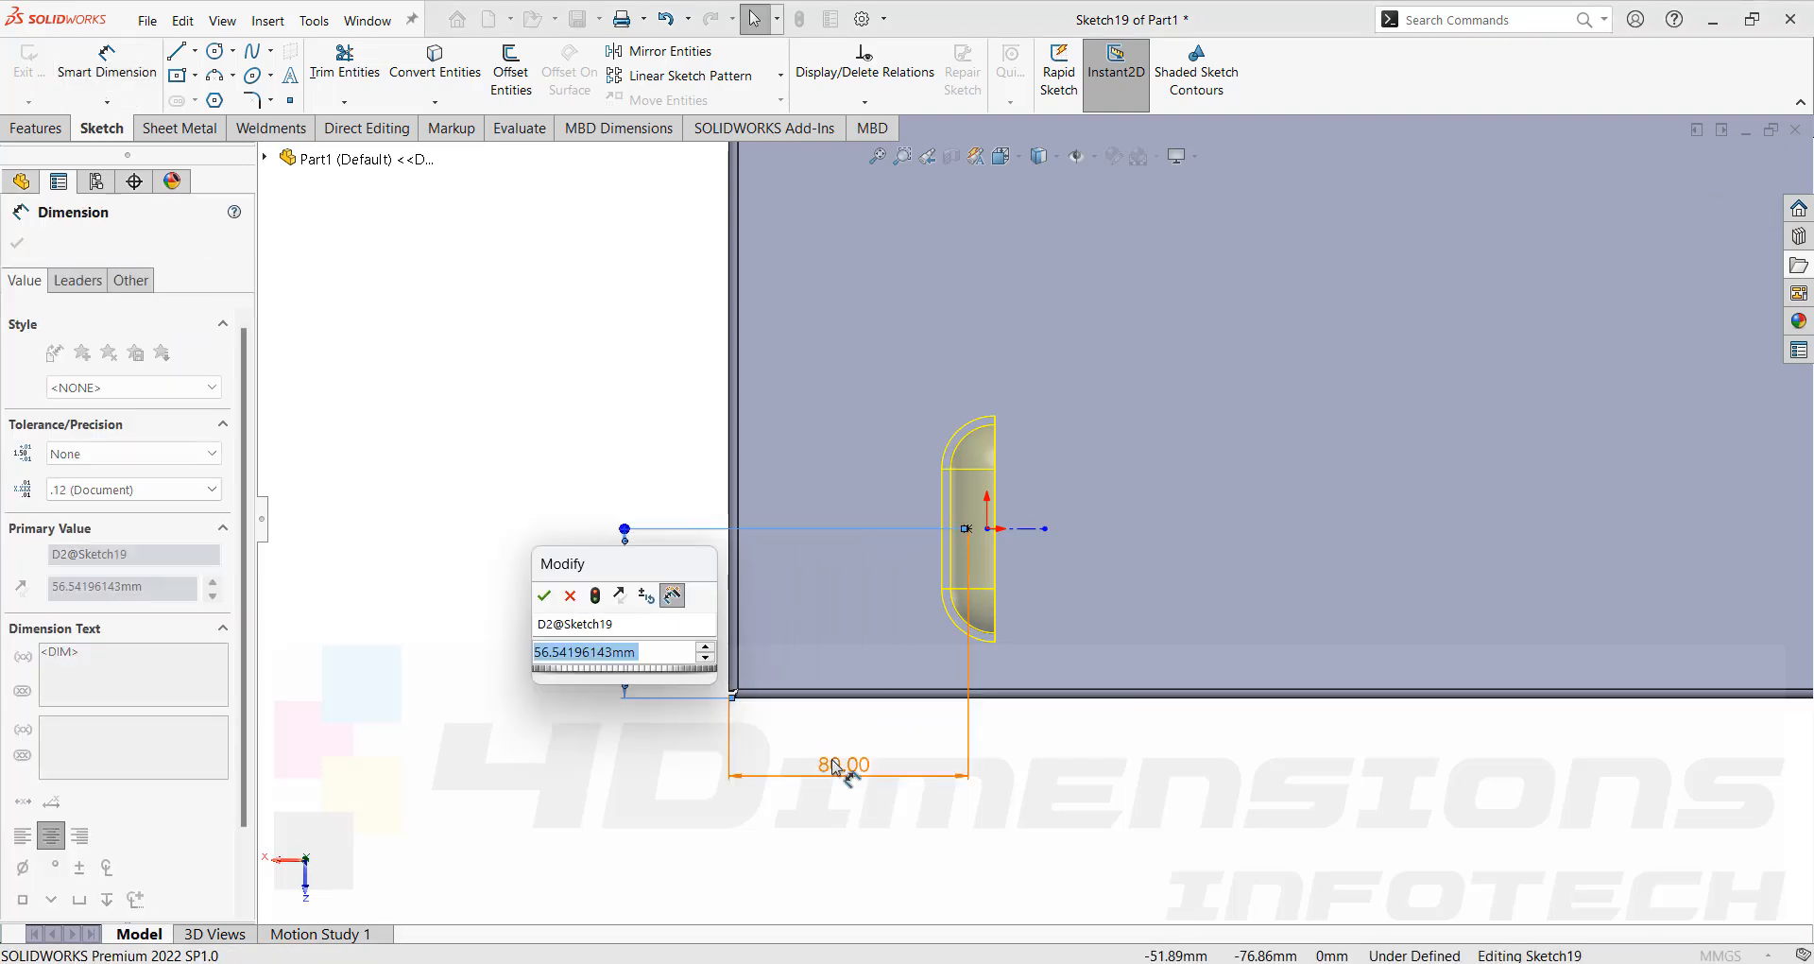
{"action": "type", "text": "60"}
{"action": "key", "text": "Return"}
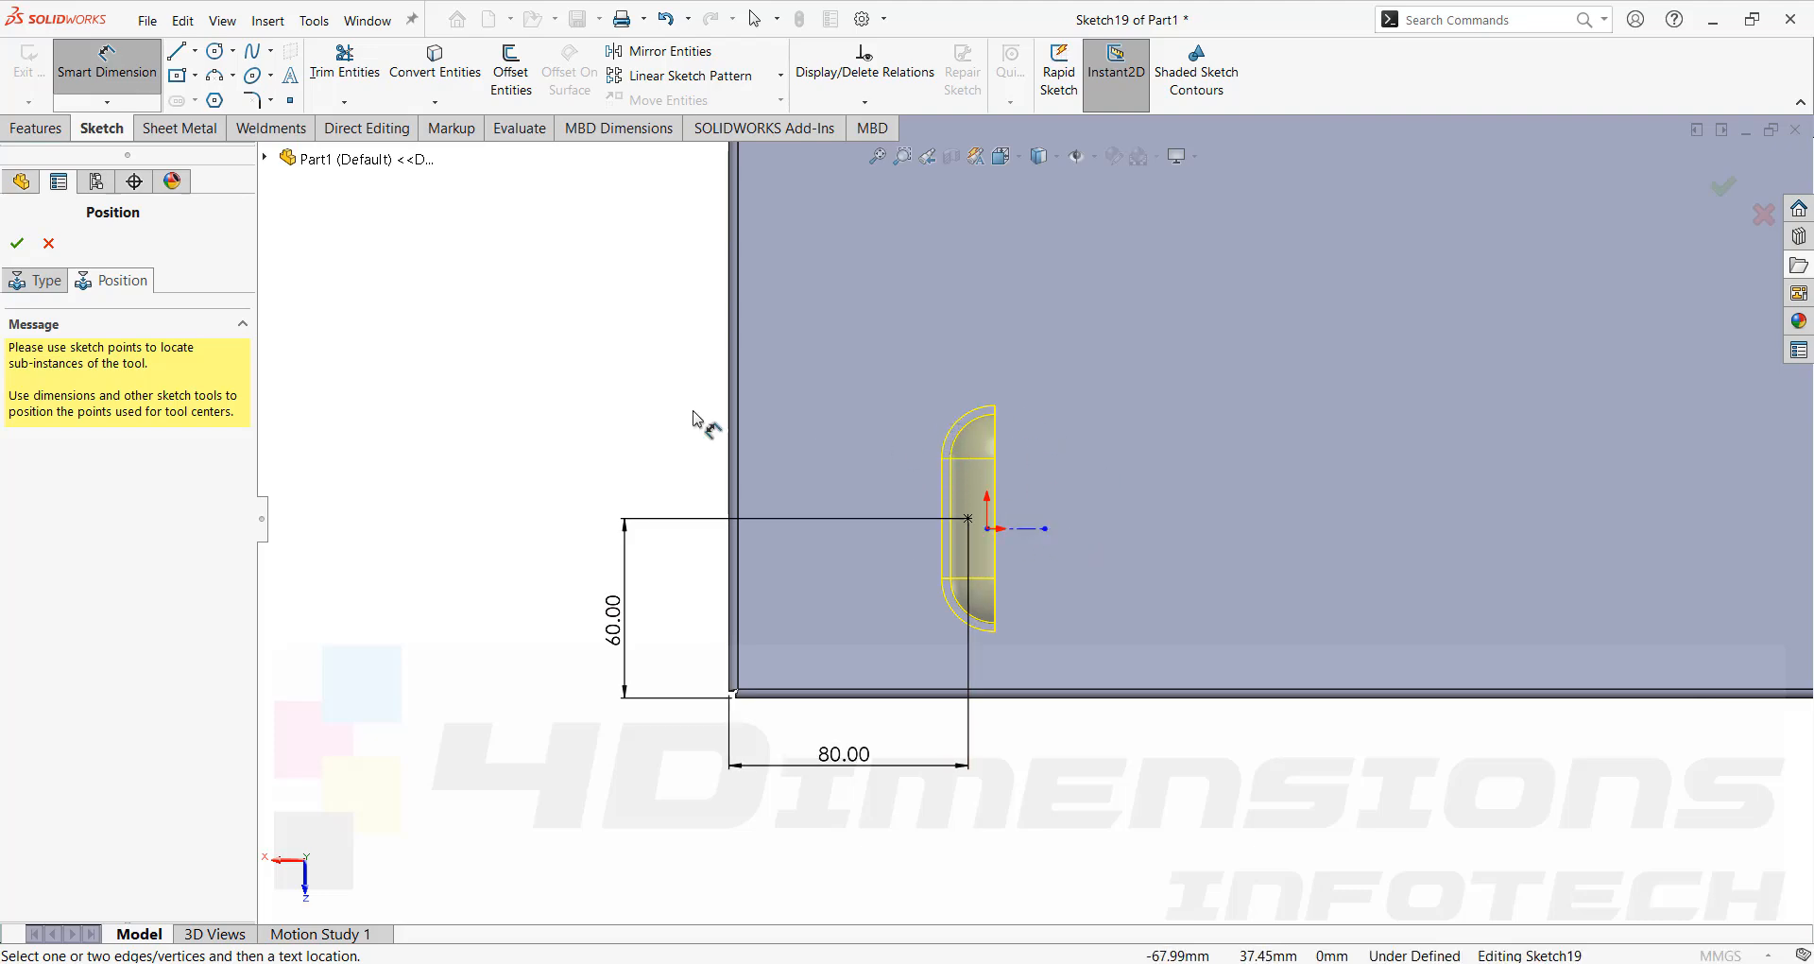
{"action": "left_click", "coordinate": [19, 243]}
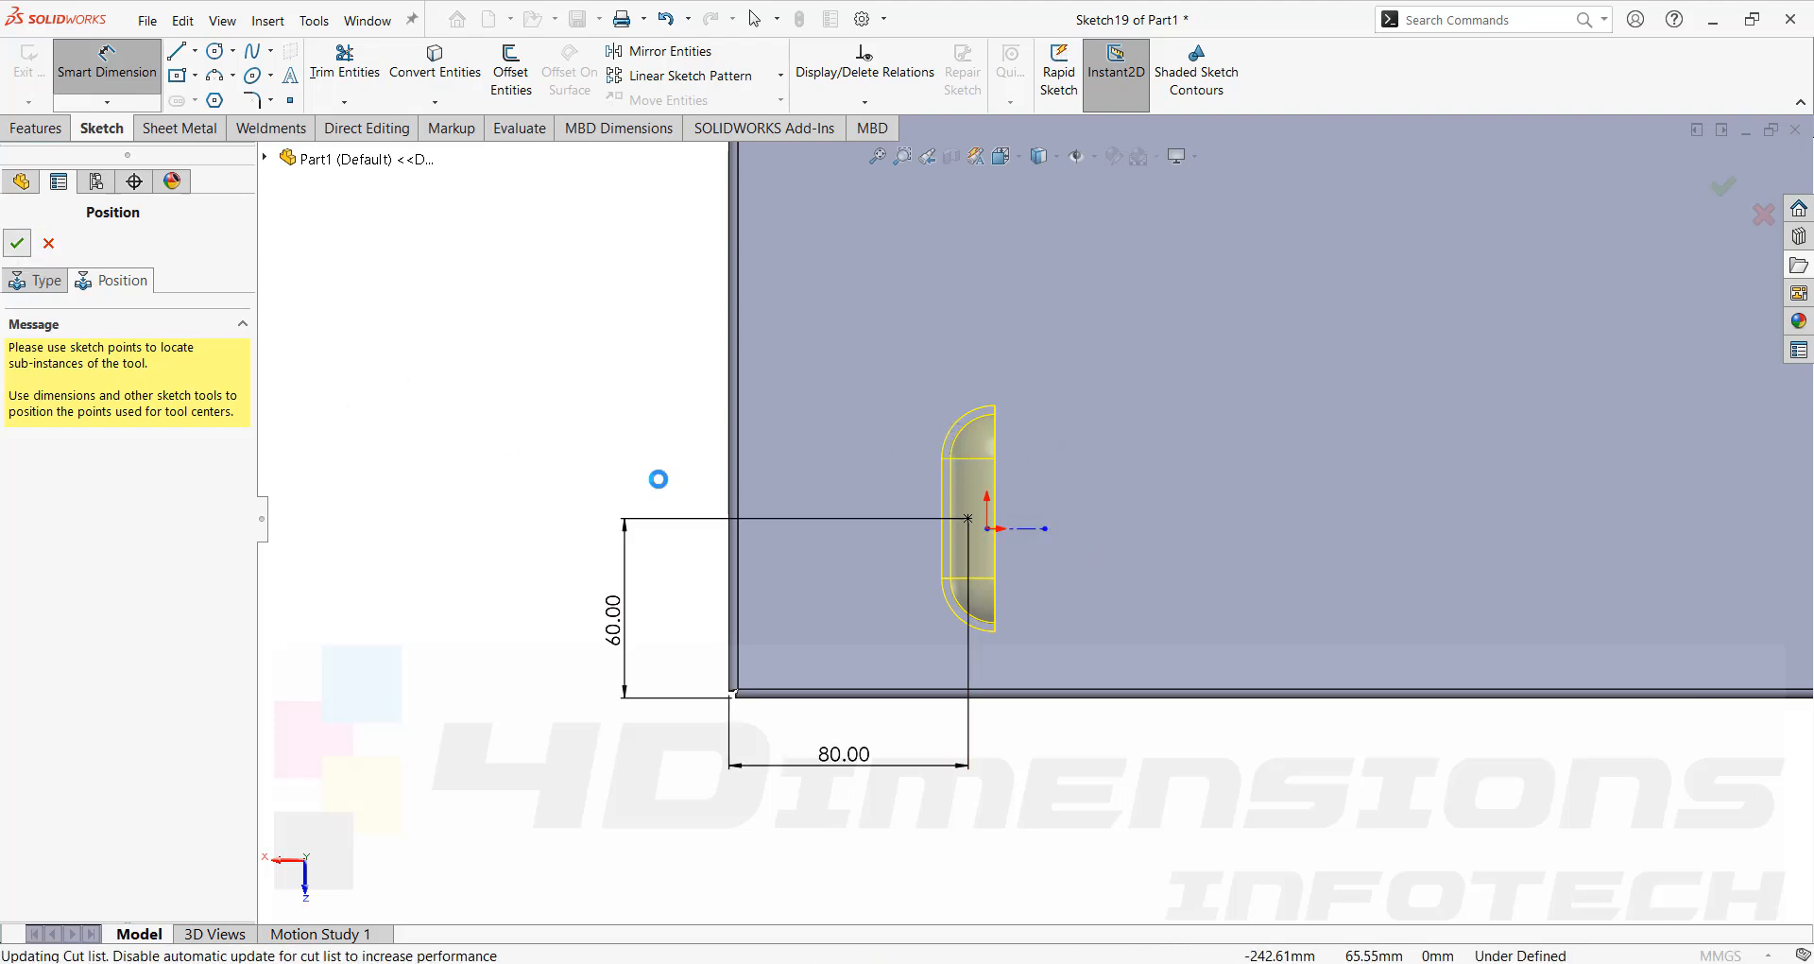
Orbit and zoom around the box to inspect the formed louver.
{"action": "middle_click_drag", "start_coordinate": [942, 519], "coordinate": [1101, 357]}
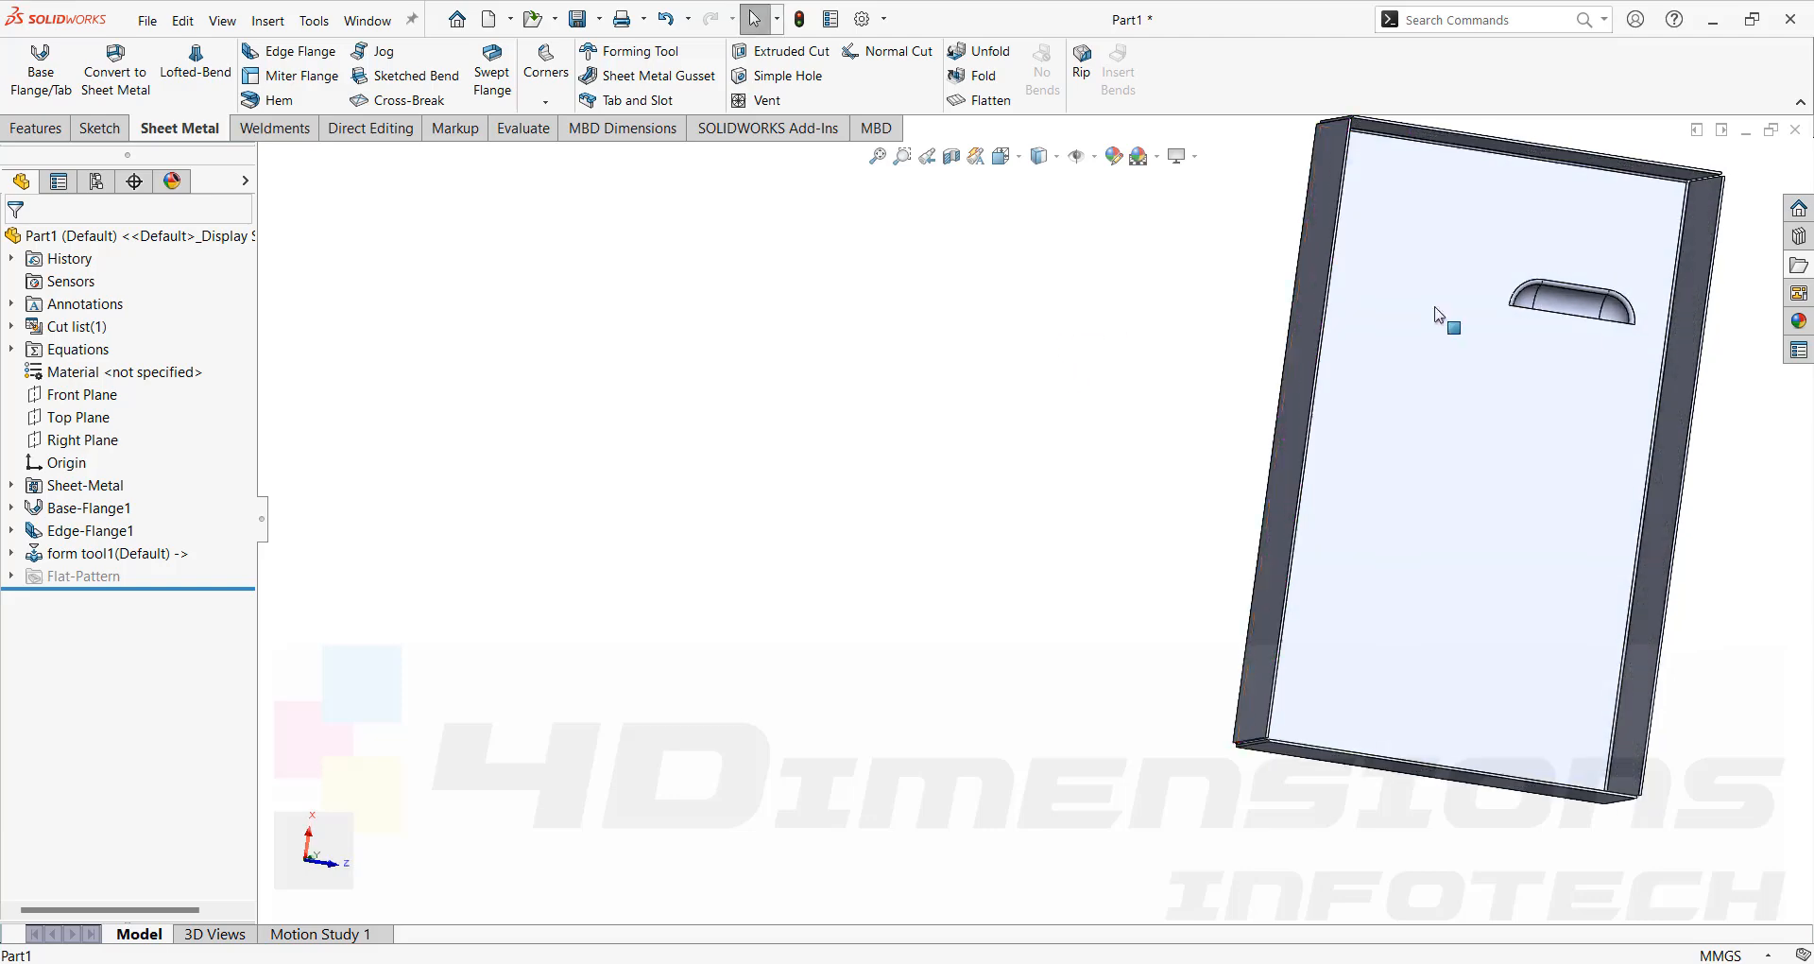
{"action": "scroll", "coordinate": [1391, 401], "scroll_direction": "down", "scroll_amount": 5}
{"action": "middle_click_drag", "start_coordinate": [1382, 416], "coordinate": [1498, 497]}
{"action": "scroll", "coordinate": [1499, 497], "scroll_direction": "up", "scroll_amount": 9}
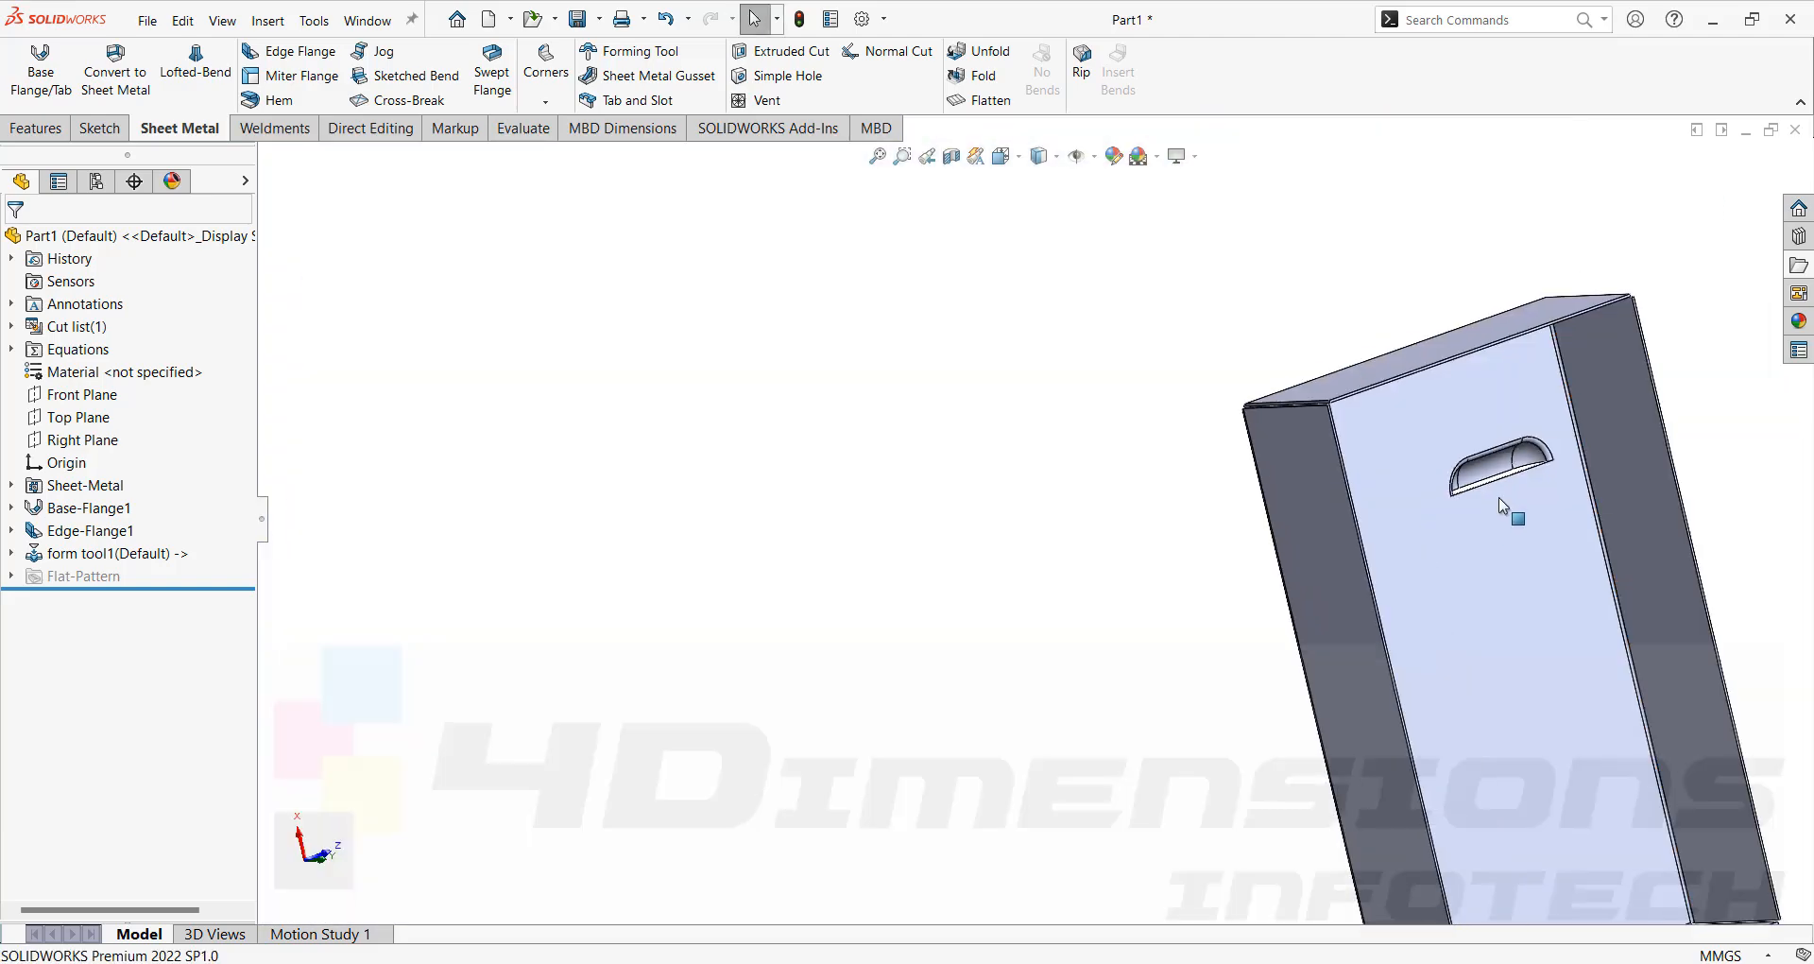
{"action": "scroll", "coordinate": [1268, 531], "scroll_direction": "down", "scroll_amount": 4}
{"action": "middle_click_drag", "start_coordinate": [1126, 489], "coordinate": [1133, 453]}
{"action": "scroll", "coordinate": [1353, 395], "scroll_direction": "up", "scroll_amount": 2}
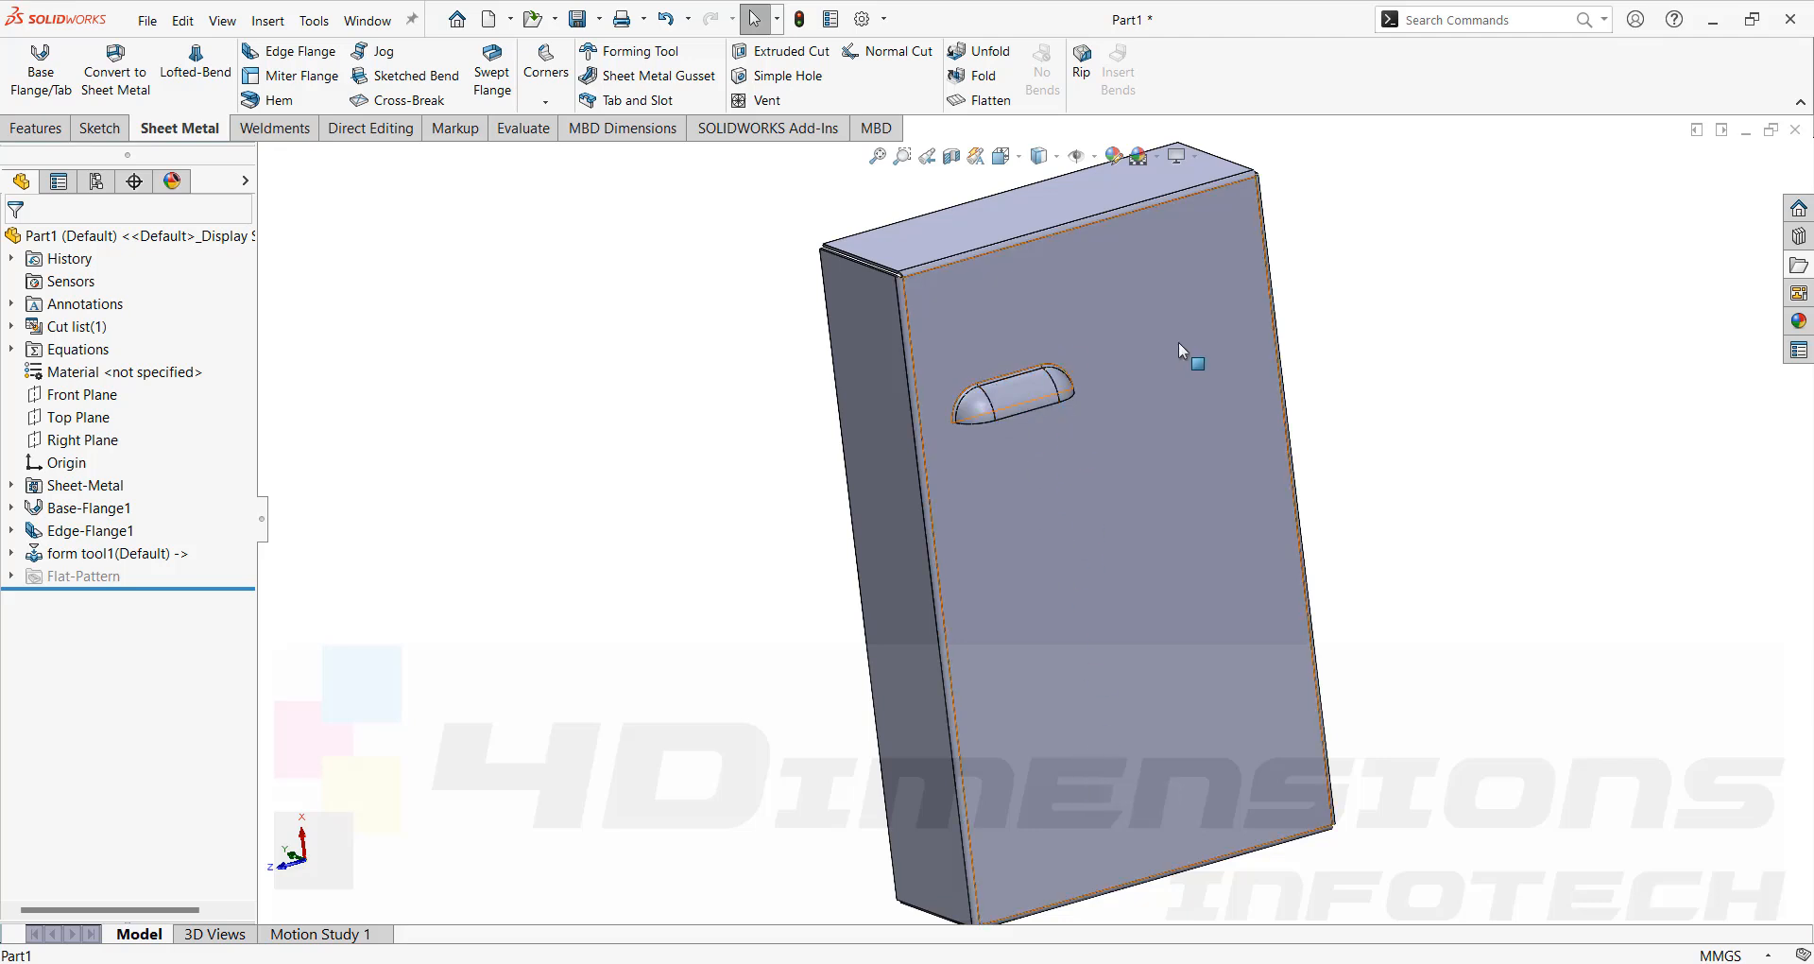
Start a linear pattern of the form tool feature along the face's vertical side edge and top edge.
{"action": "left_click", "coordinate": [41, 130]}
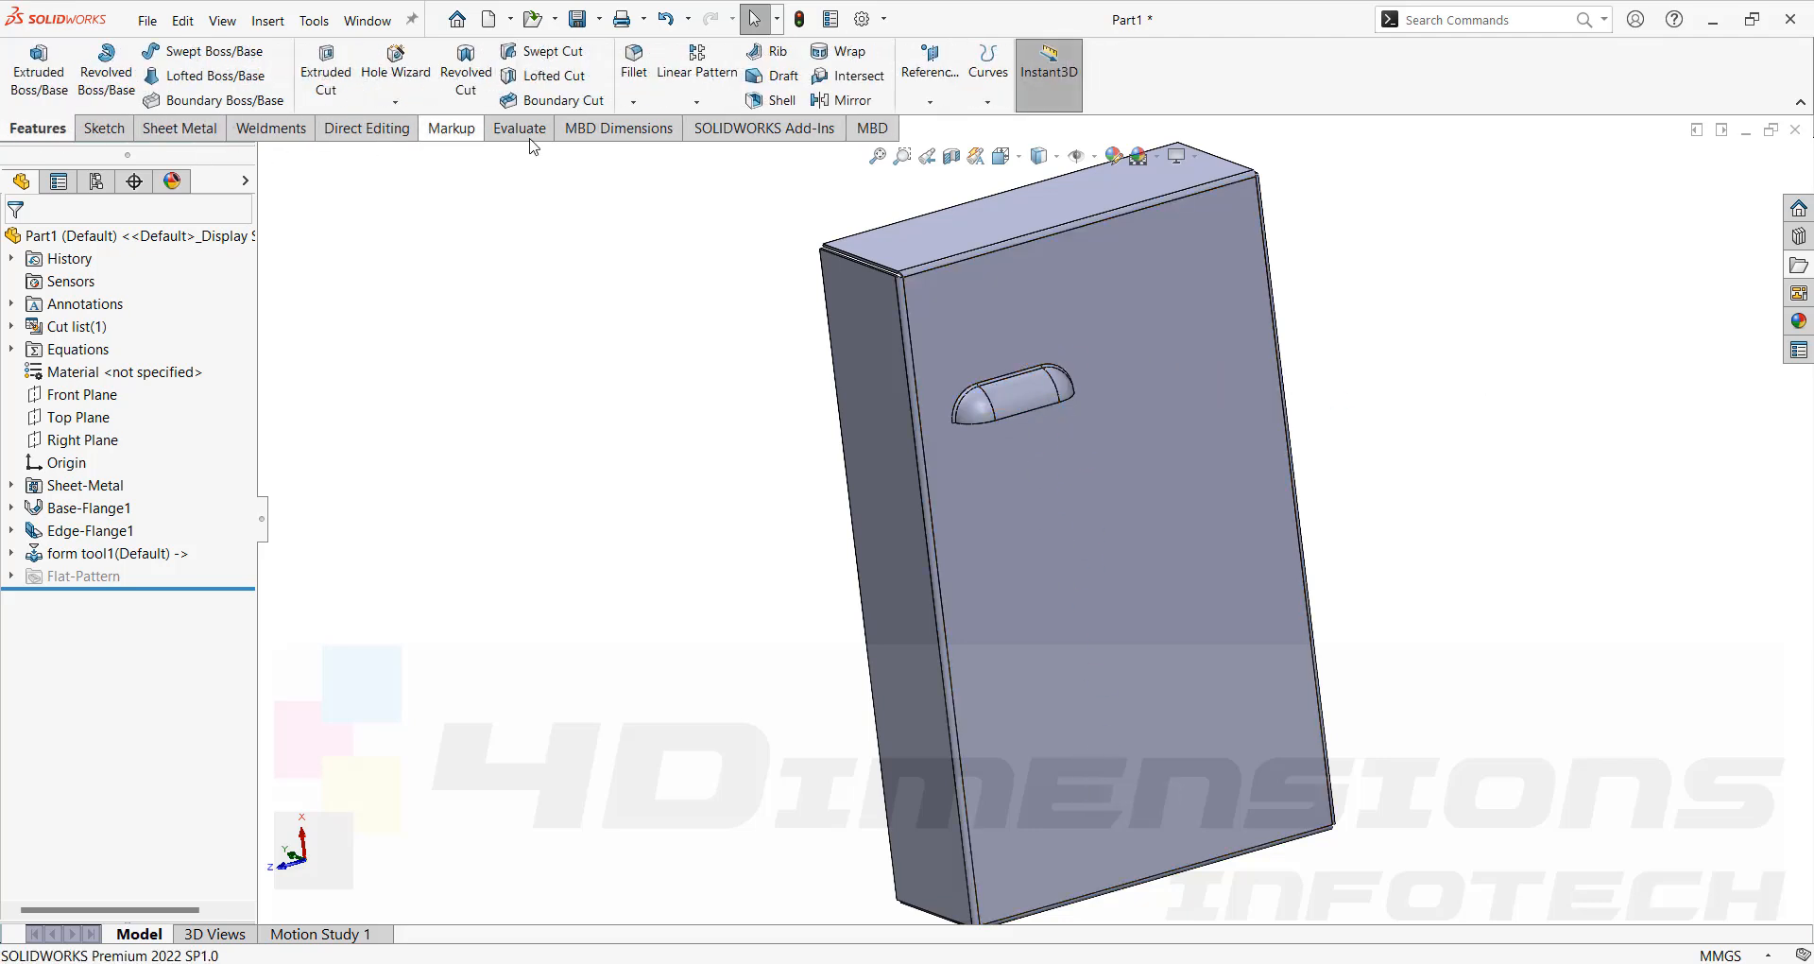
{"action": "left_click", "coordinate": [705, 72]}
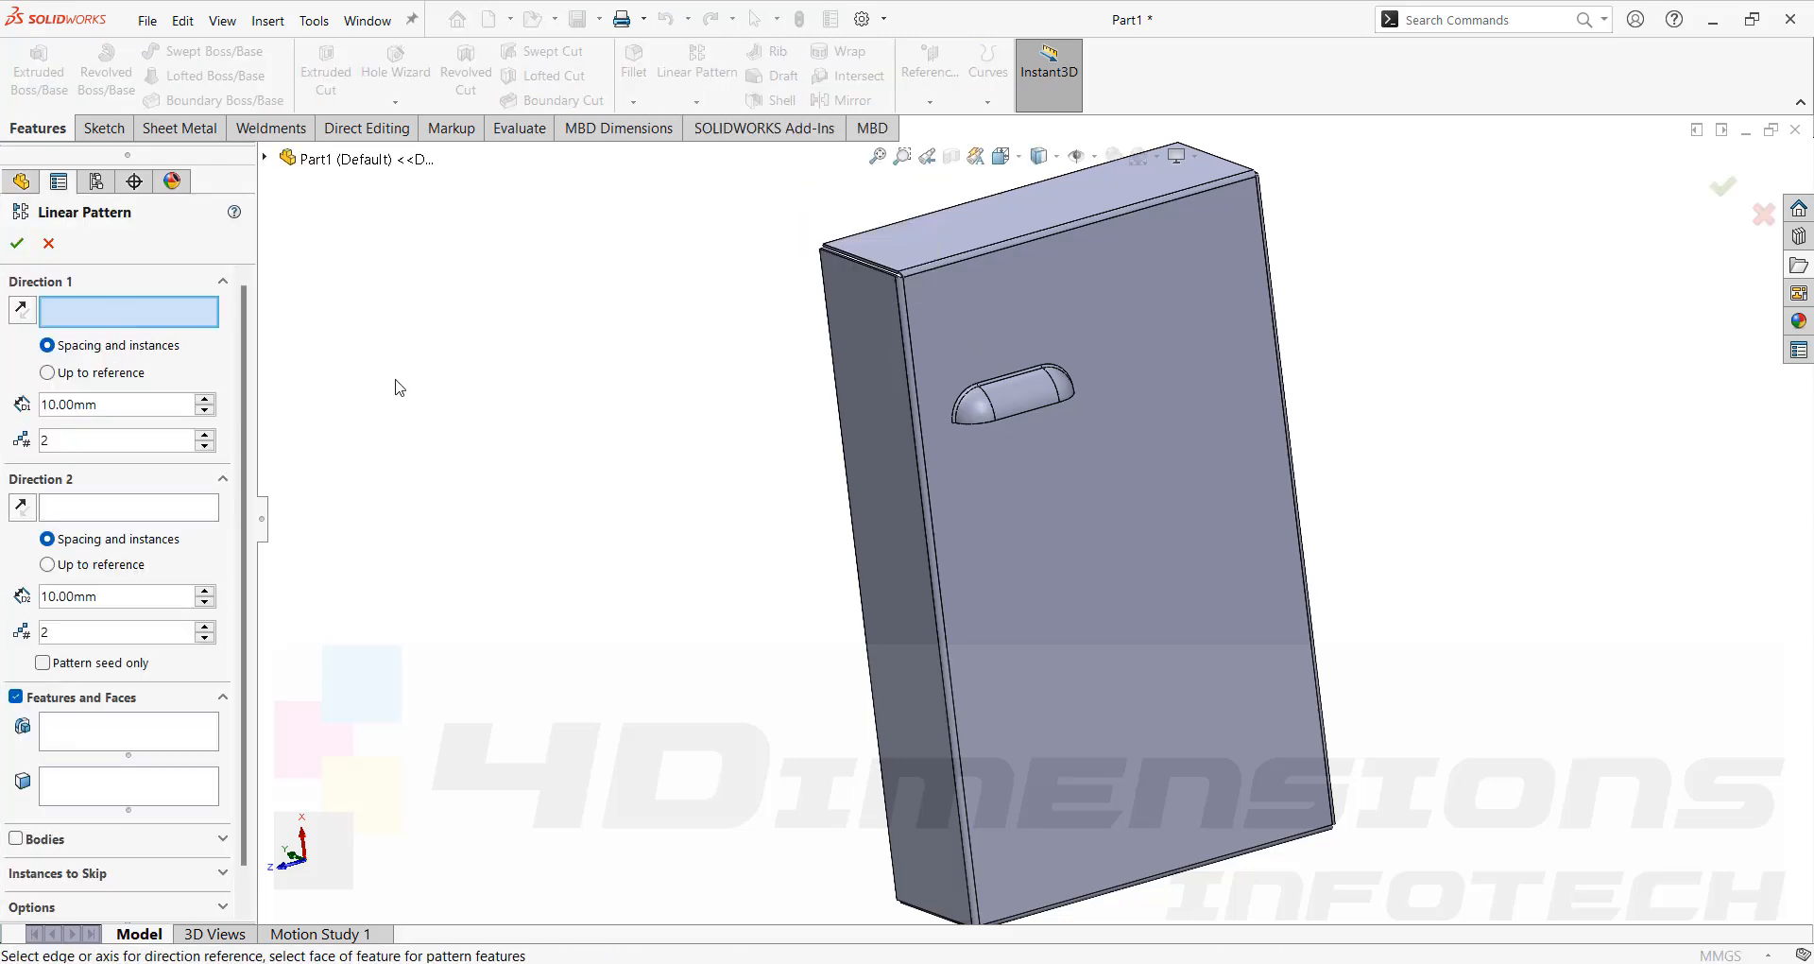
{"action": "left_click", "coordinate": [925, 438]}
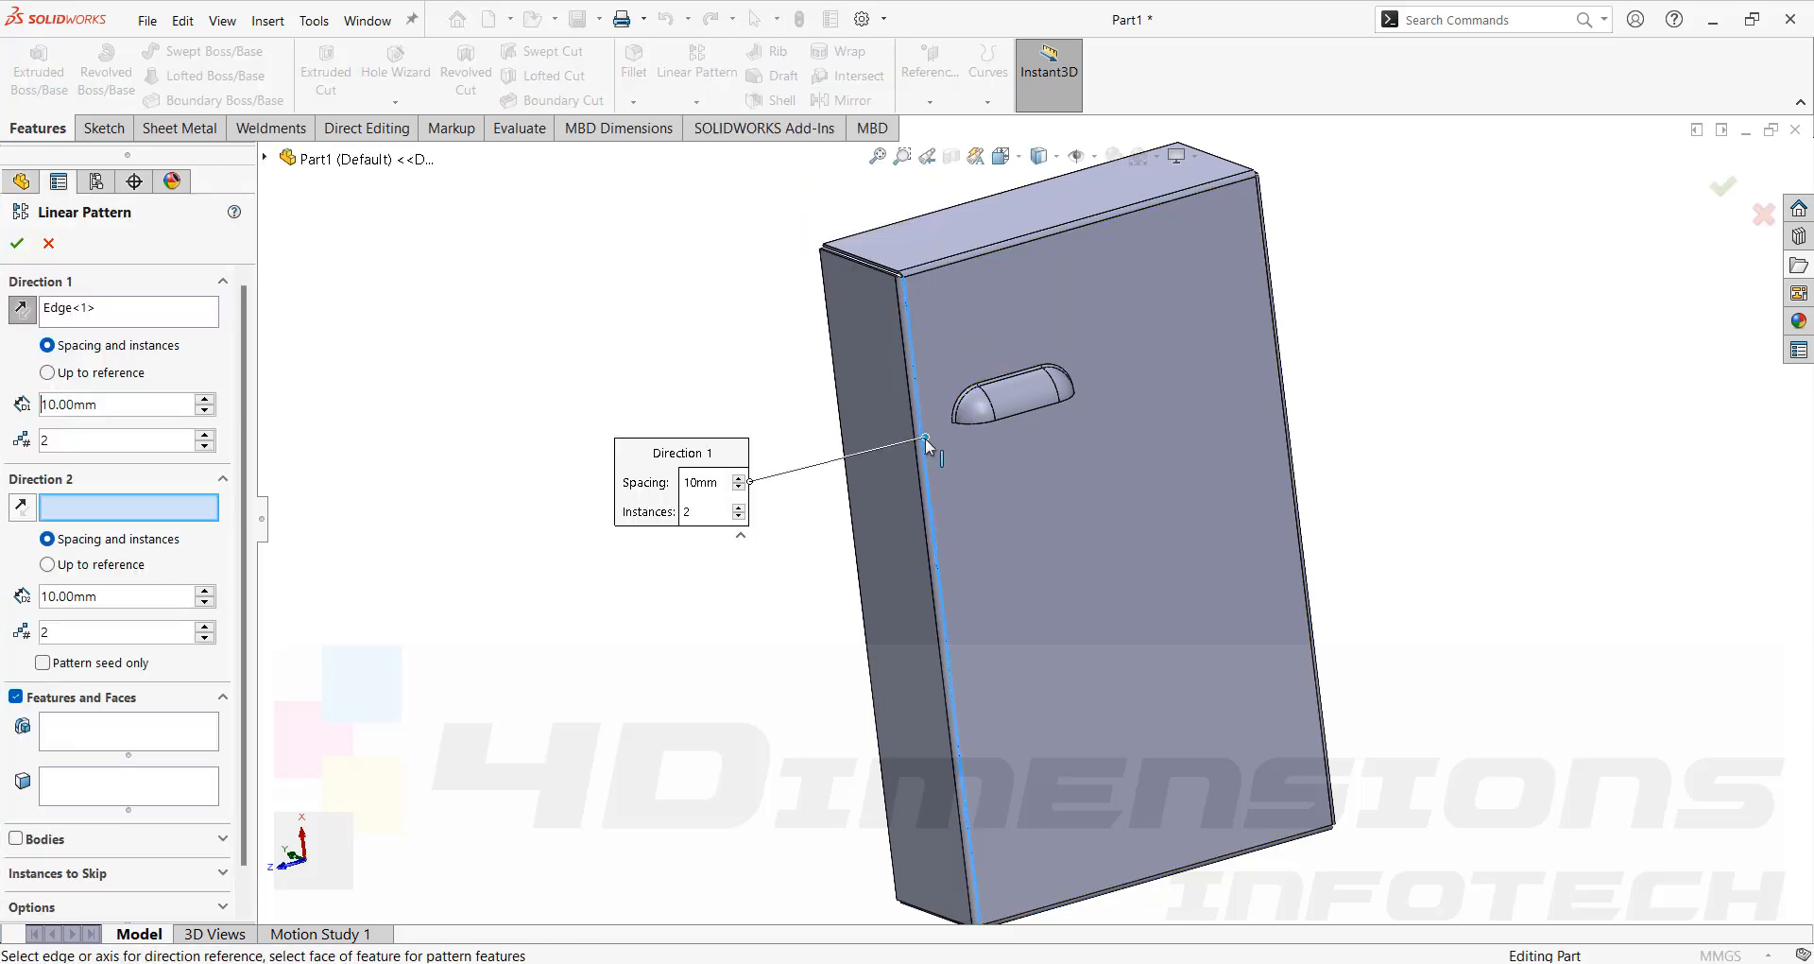
{"action": "scroll", "coordinate": [944, 454], "scroll_direction": "up", "scroll_amount": 4}
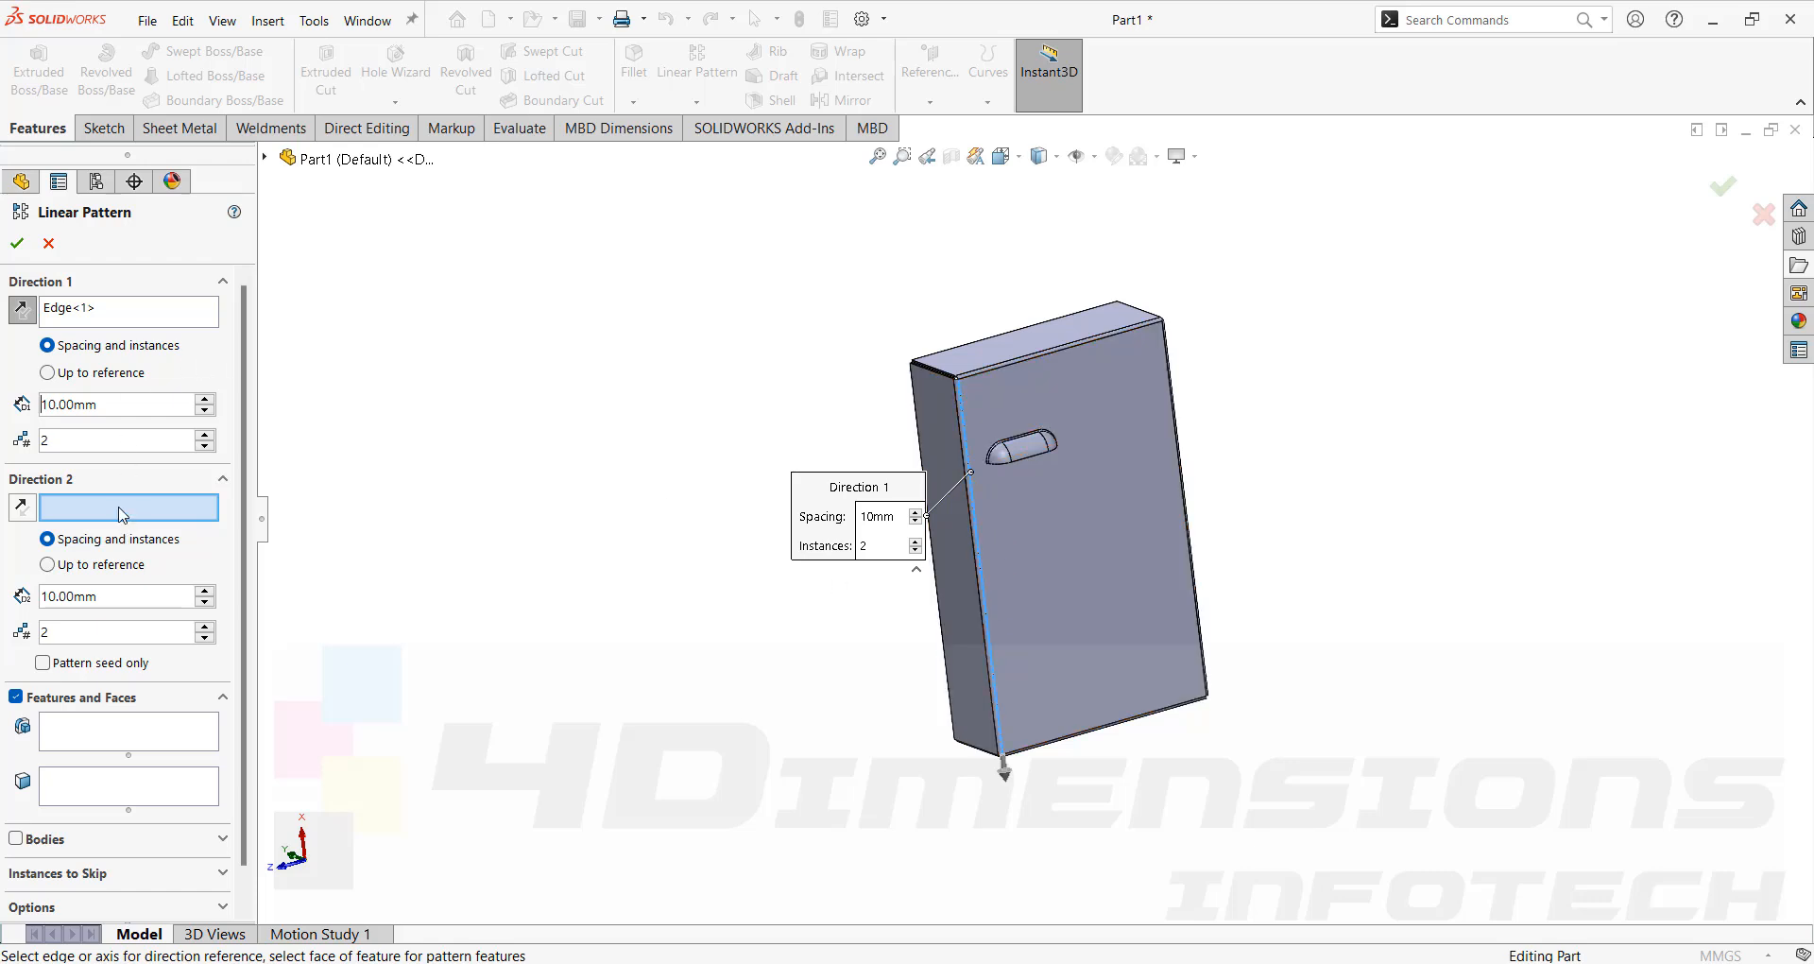
{"action": "left_click", "coordinate": [1047, 353]}
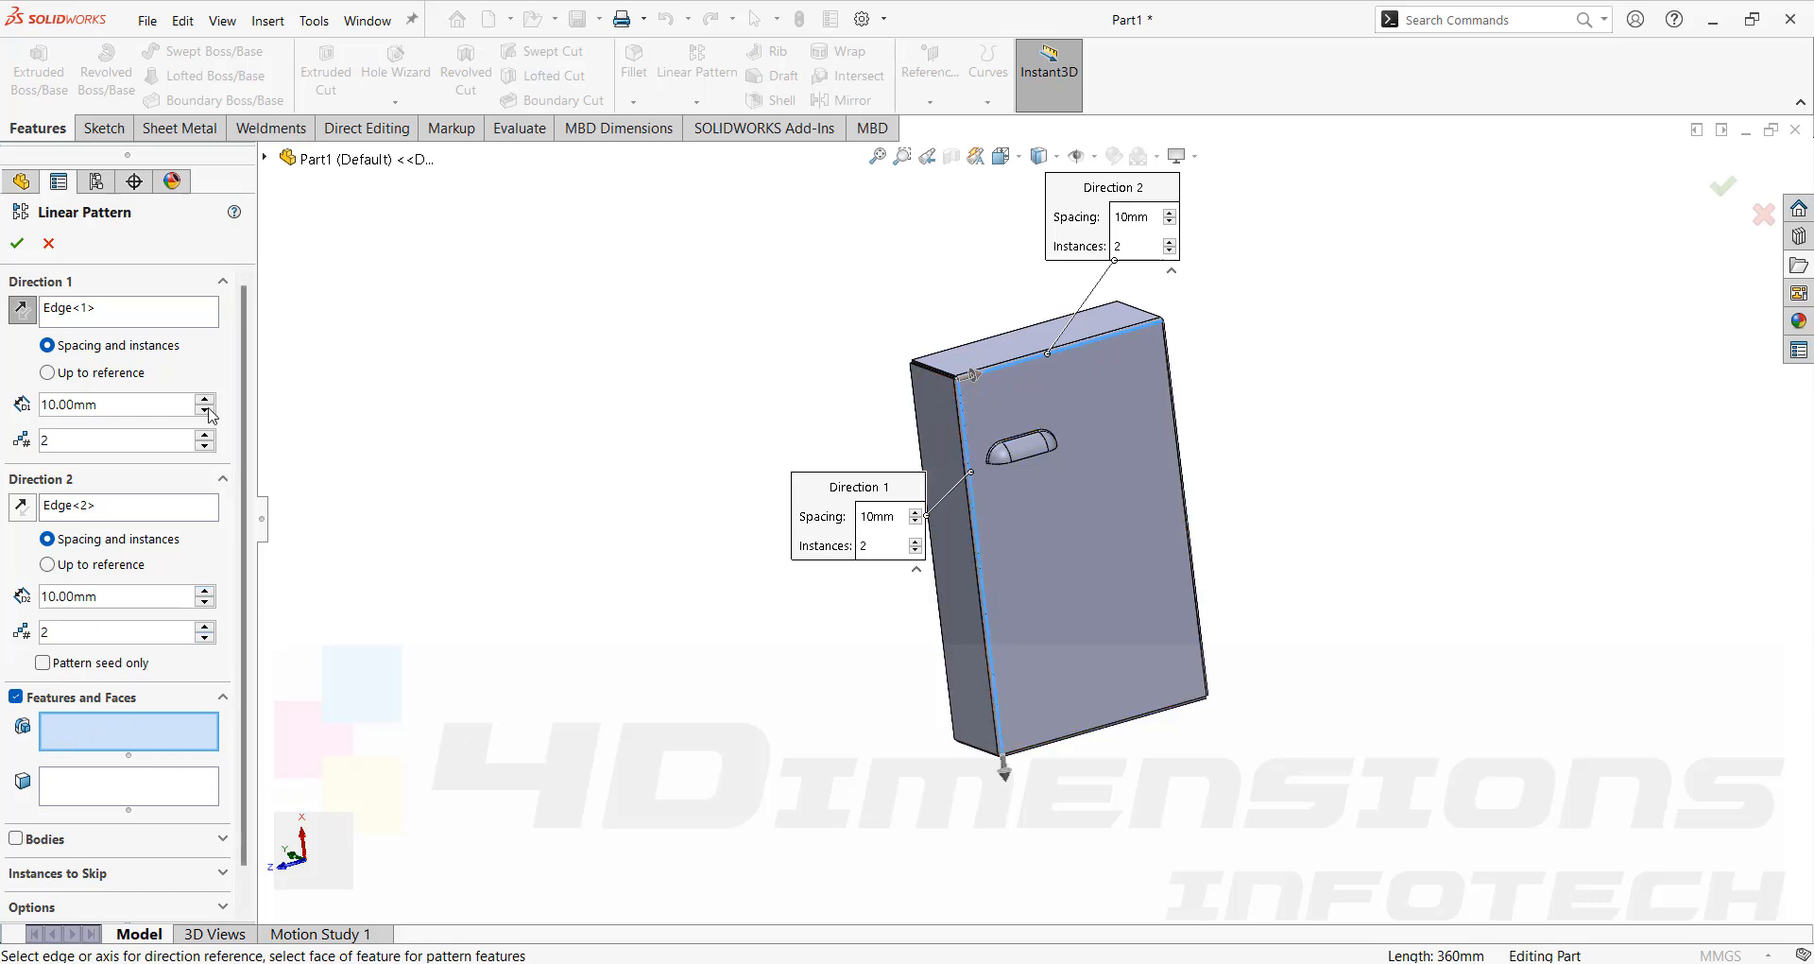
{"action": "left_click", "coordinate": [266, 158]}
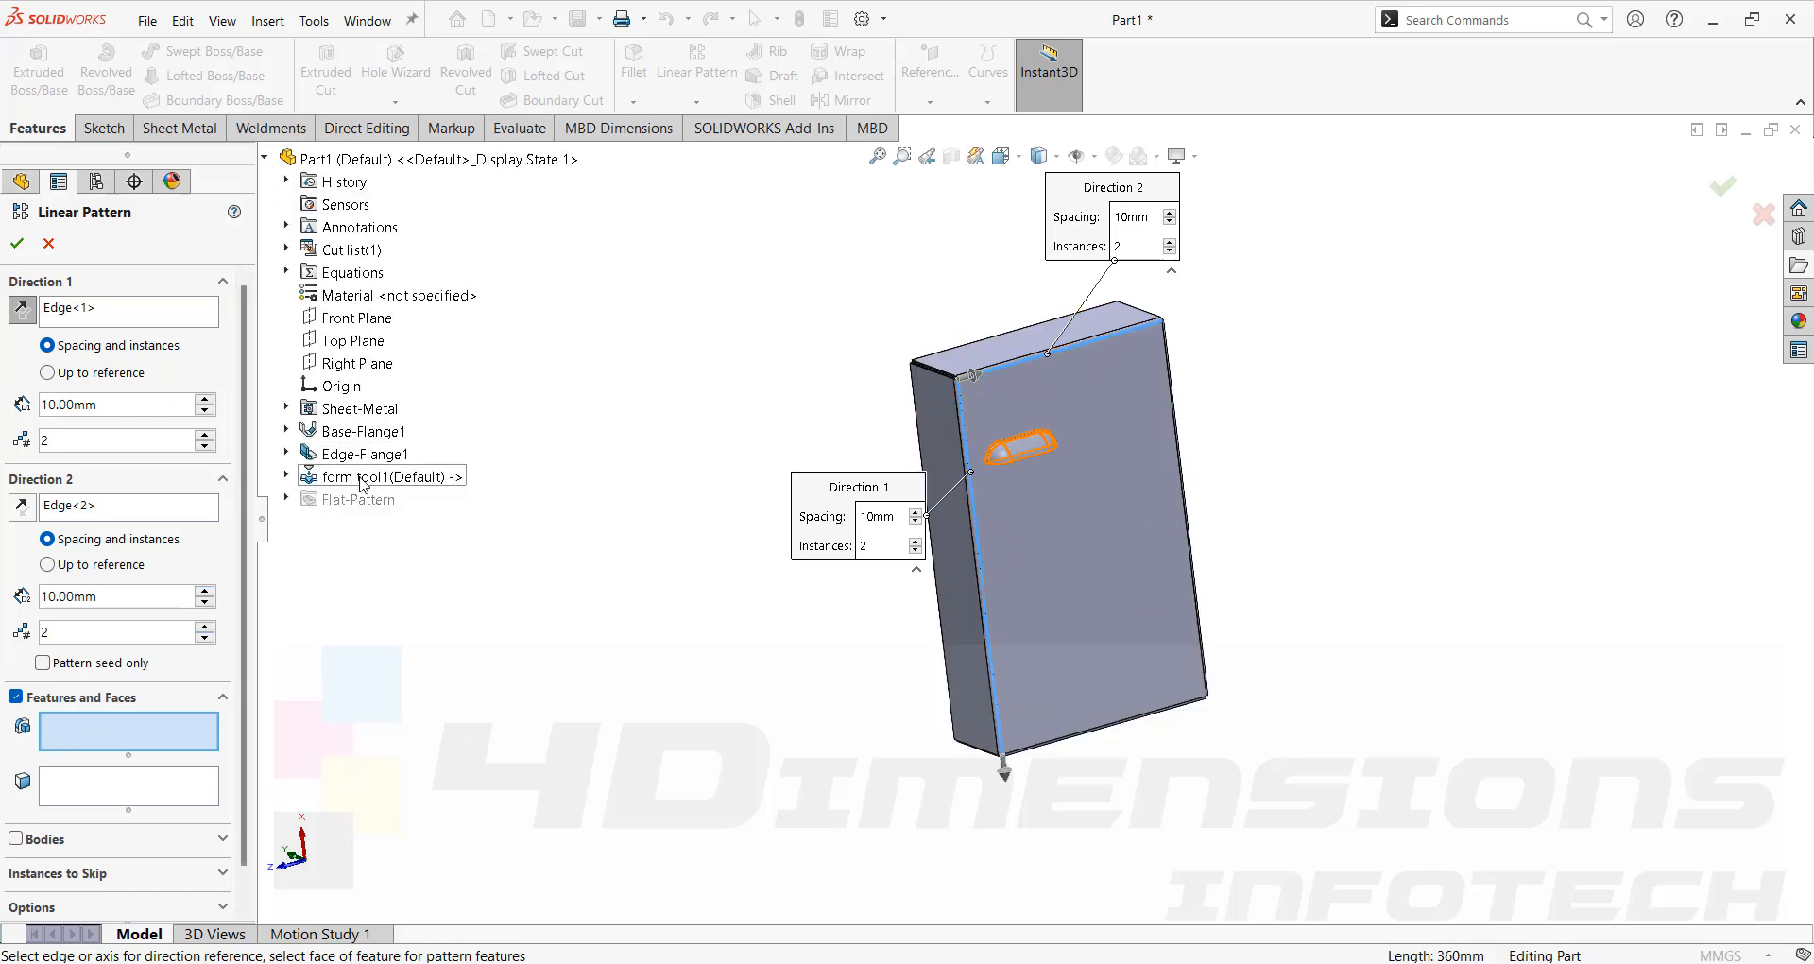
{"action": "left_click", "coordinate": [362, 477]}
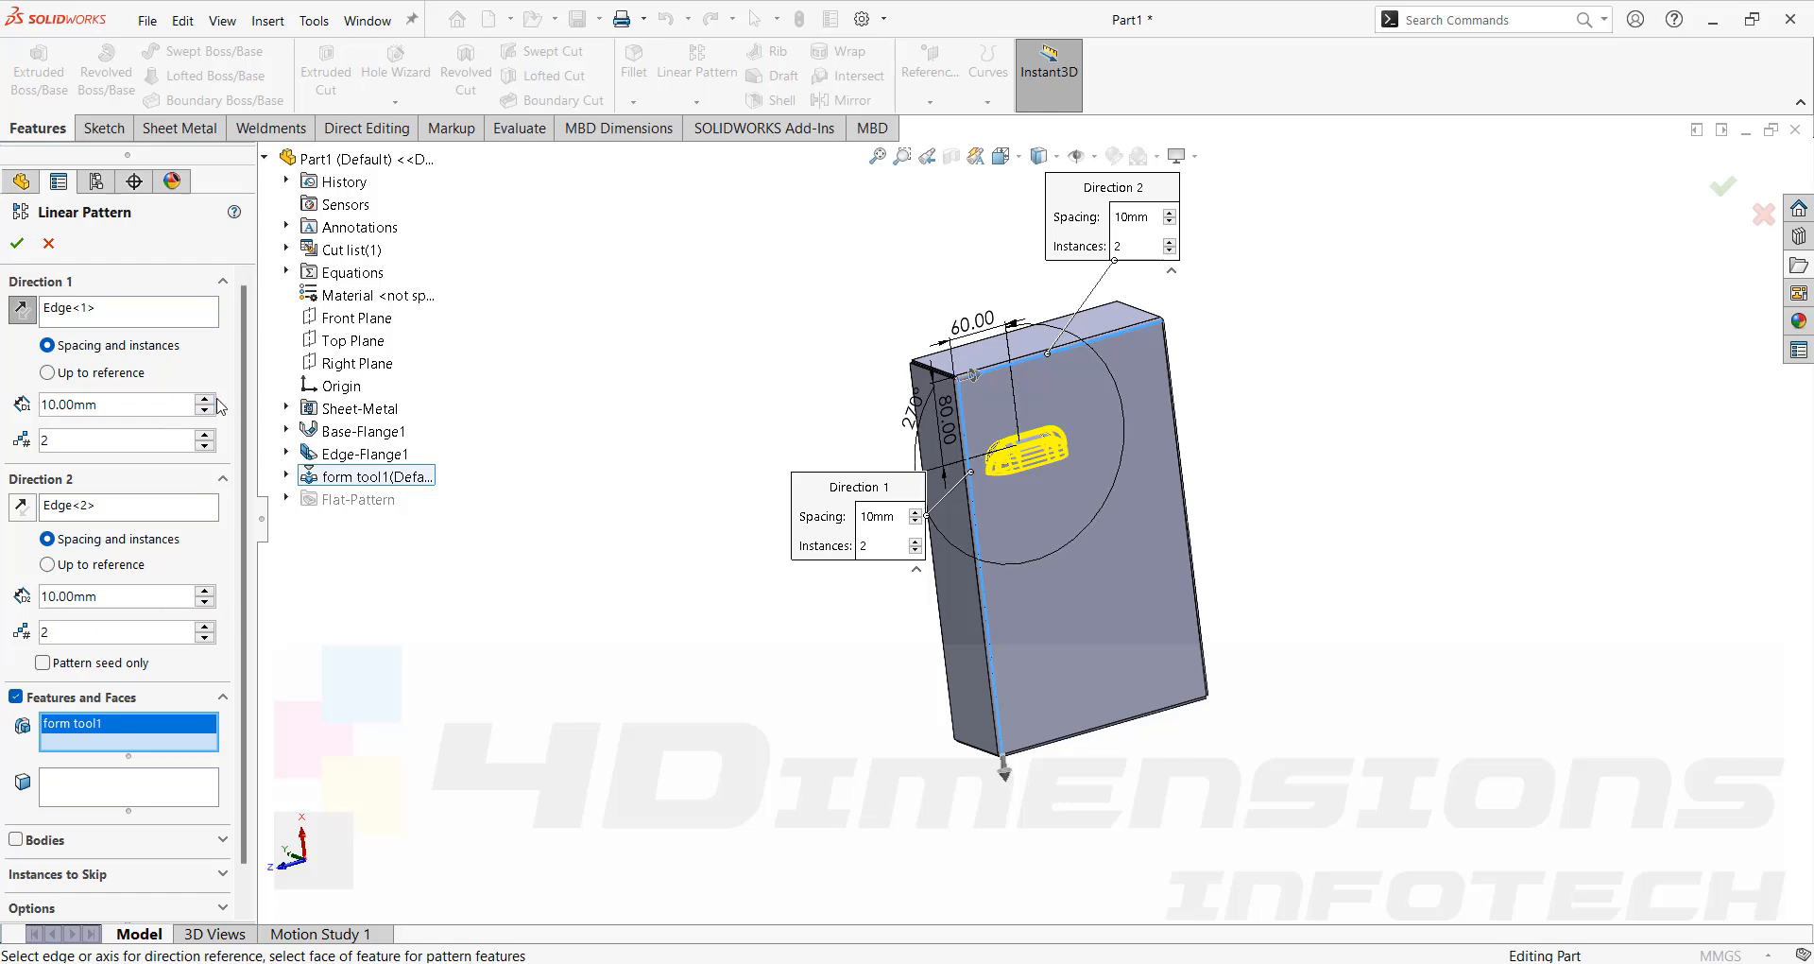
Set Direction 1 to 40 mm spacing with 4 instances and Direction 2 to 100 mm spacing, then confirm the pattern.
{"action": "left_click", "coordinate": [205, 400]}
{"action": "left_click", "coordinate": [205, 400]}
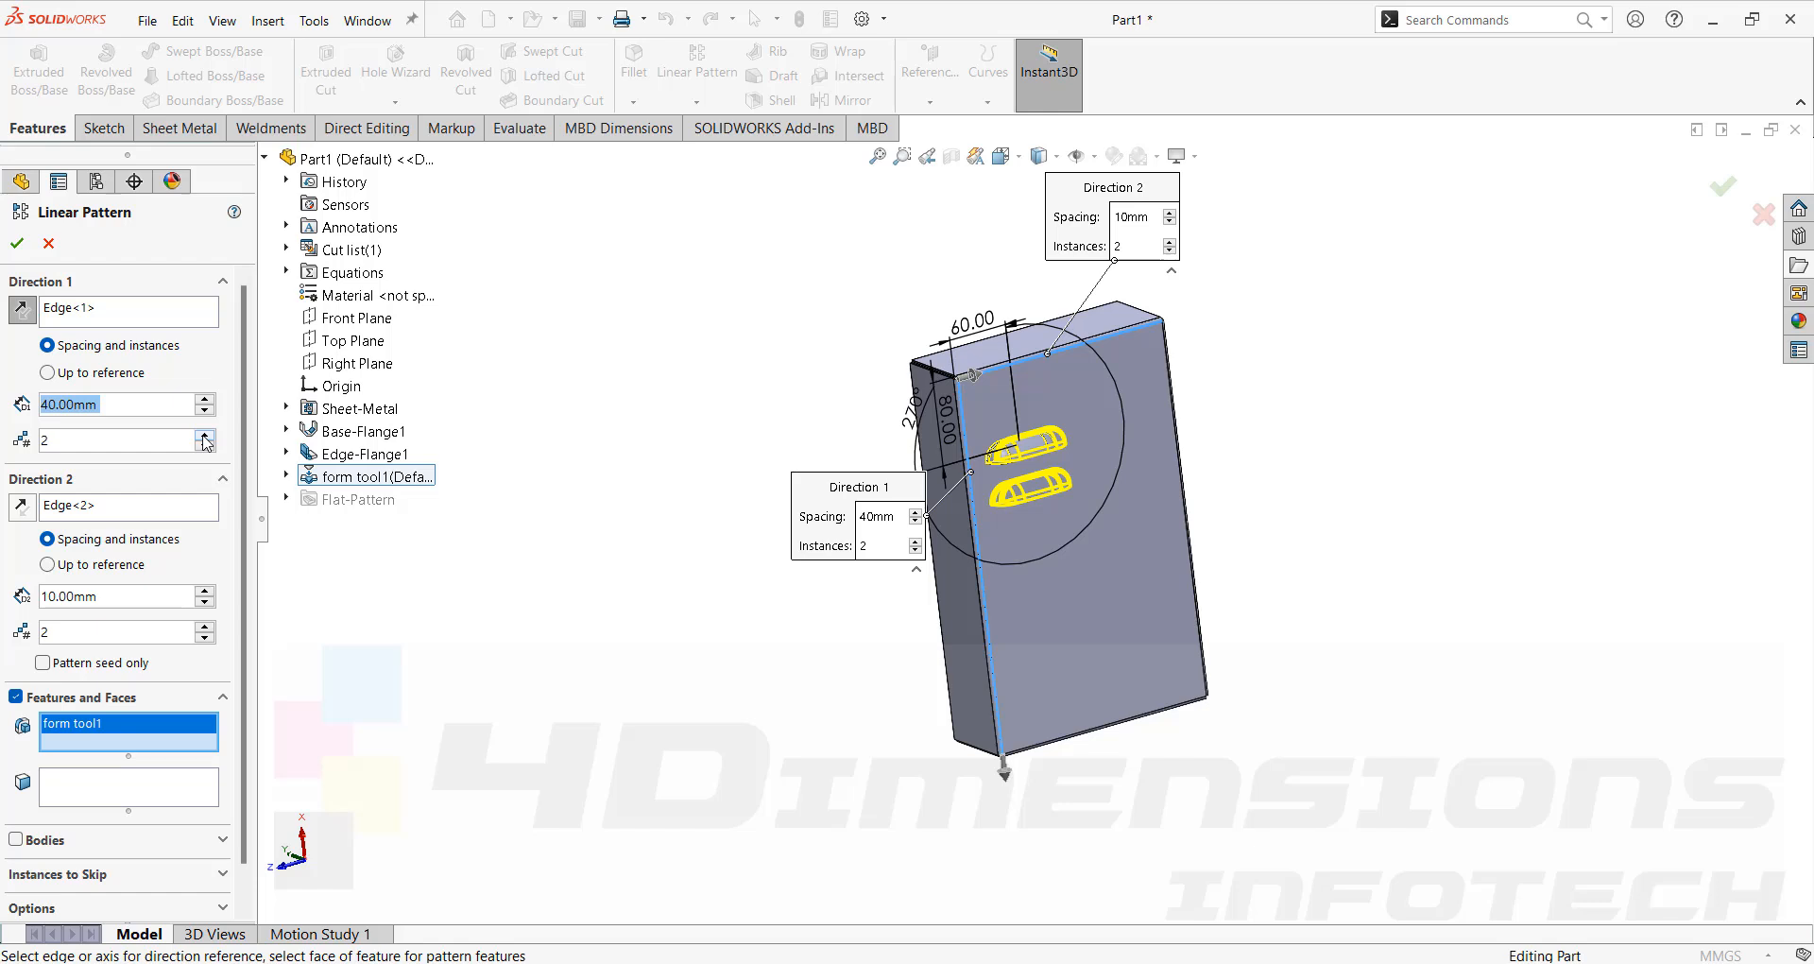
{"action": "left_click", "coordinate": [205, 590]}
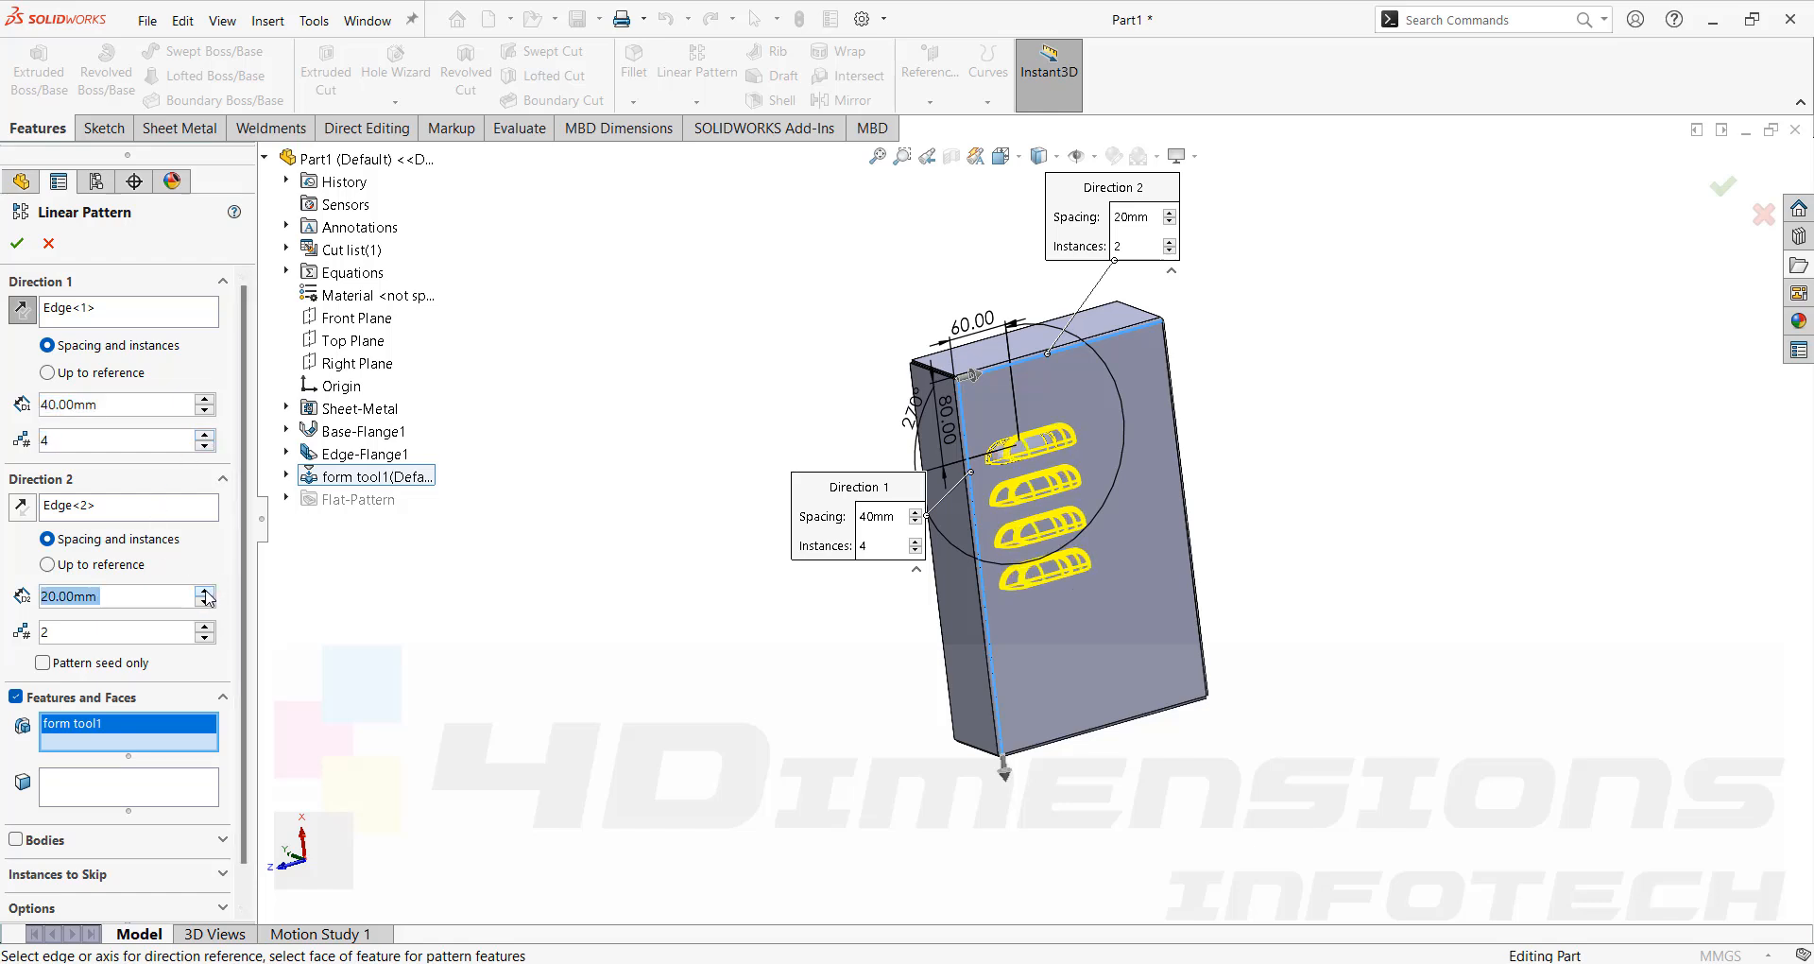
{"action": "left_click", "coordinate": [205, 590]}
{"action": "left_click", "coordinate": [205, 591]}
{"action": "left_click", "coordinate": [205, 590]}
{"action": "left_click", "coordinate": [205, 591]}
{"action": "left_click", "coordinate": [205, 591]}
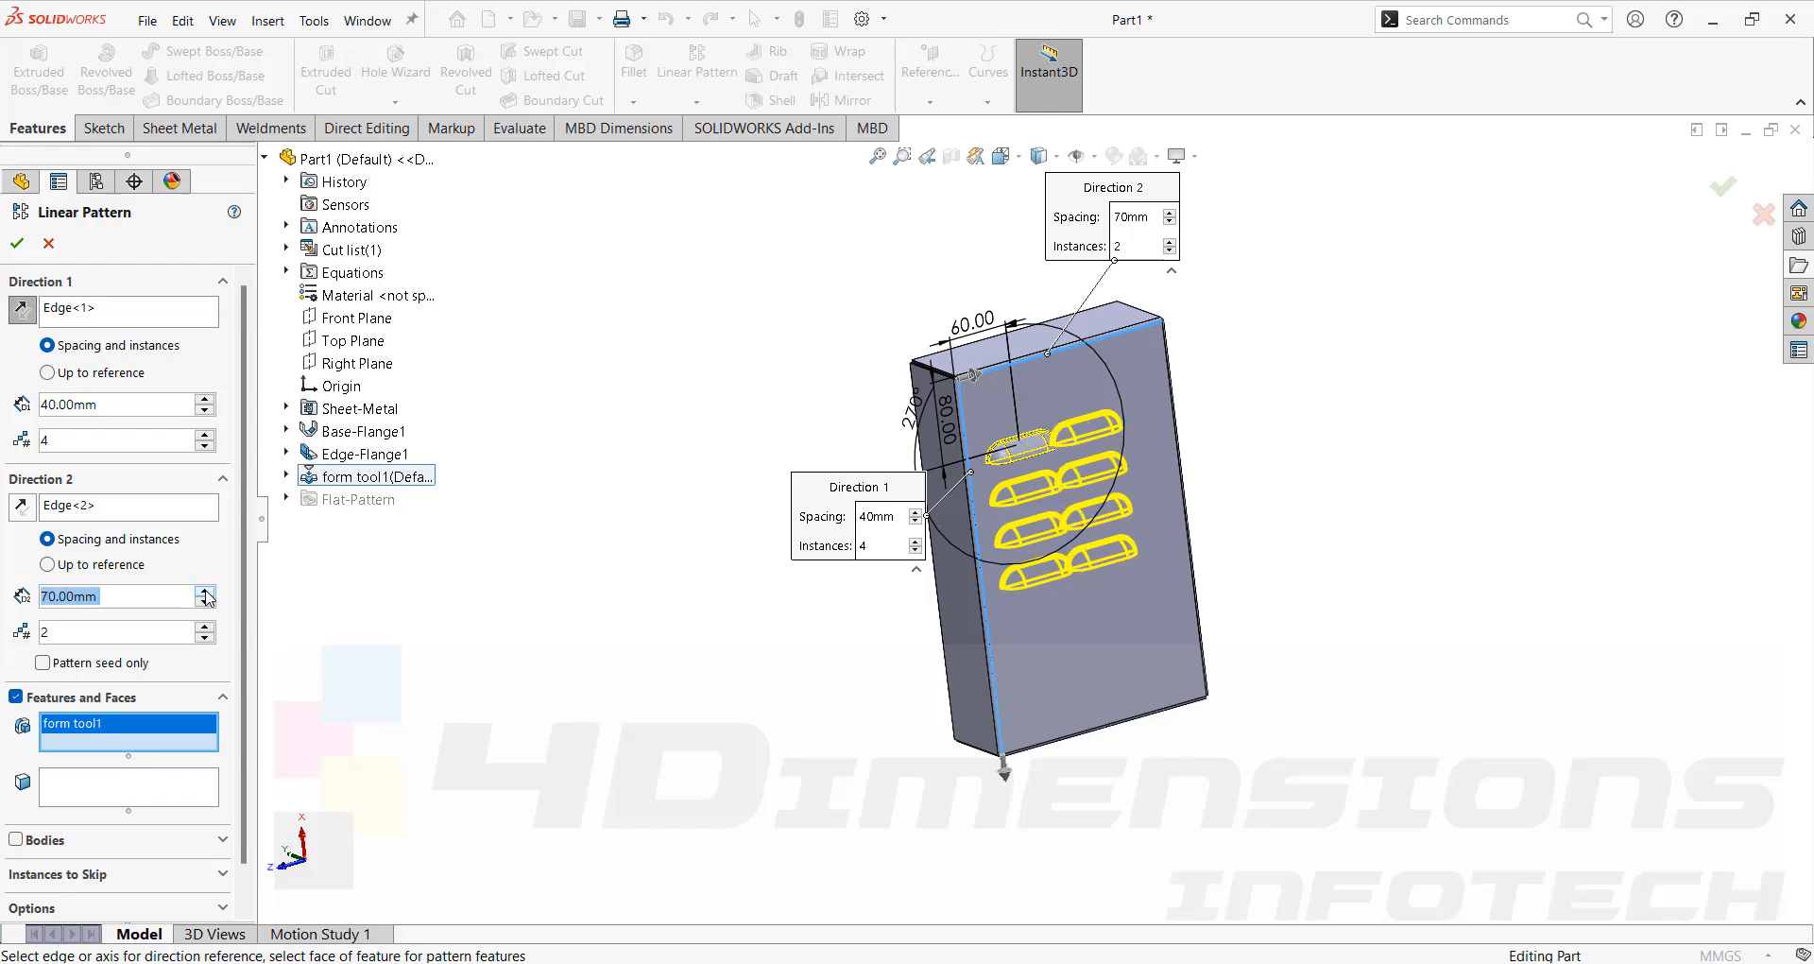
{"action": "left_click", "coordinate": [205, 592]}
{"action": "left_click", "coordinate": [205, 592]}
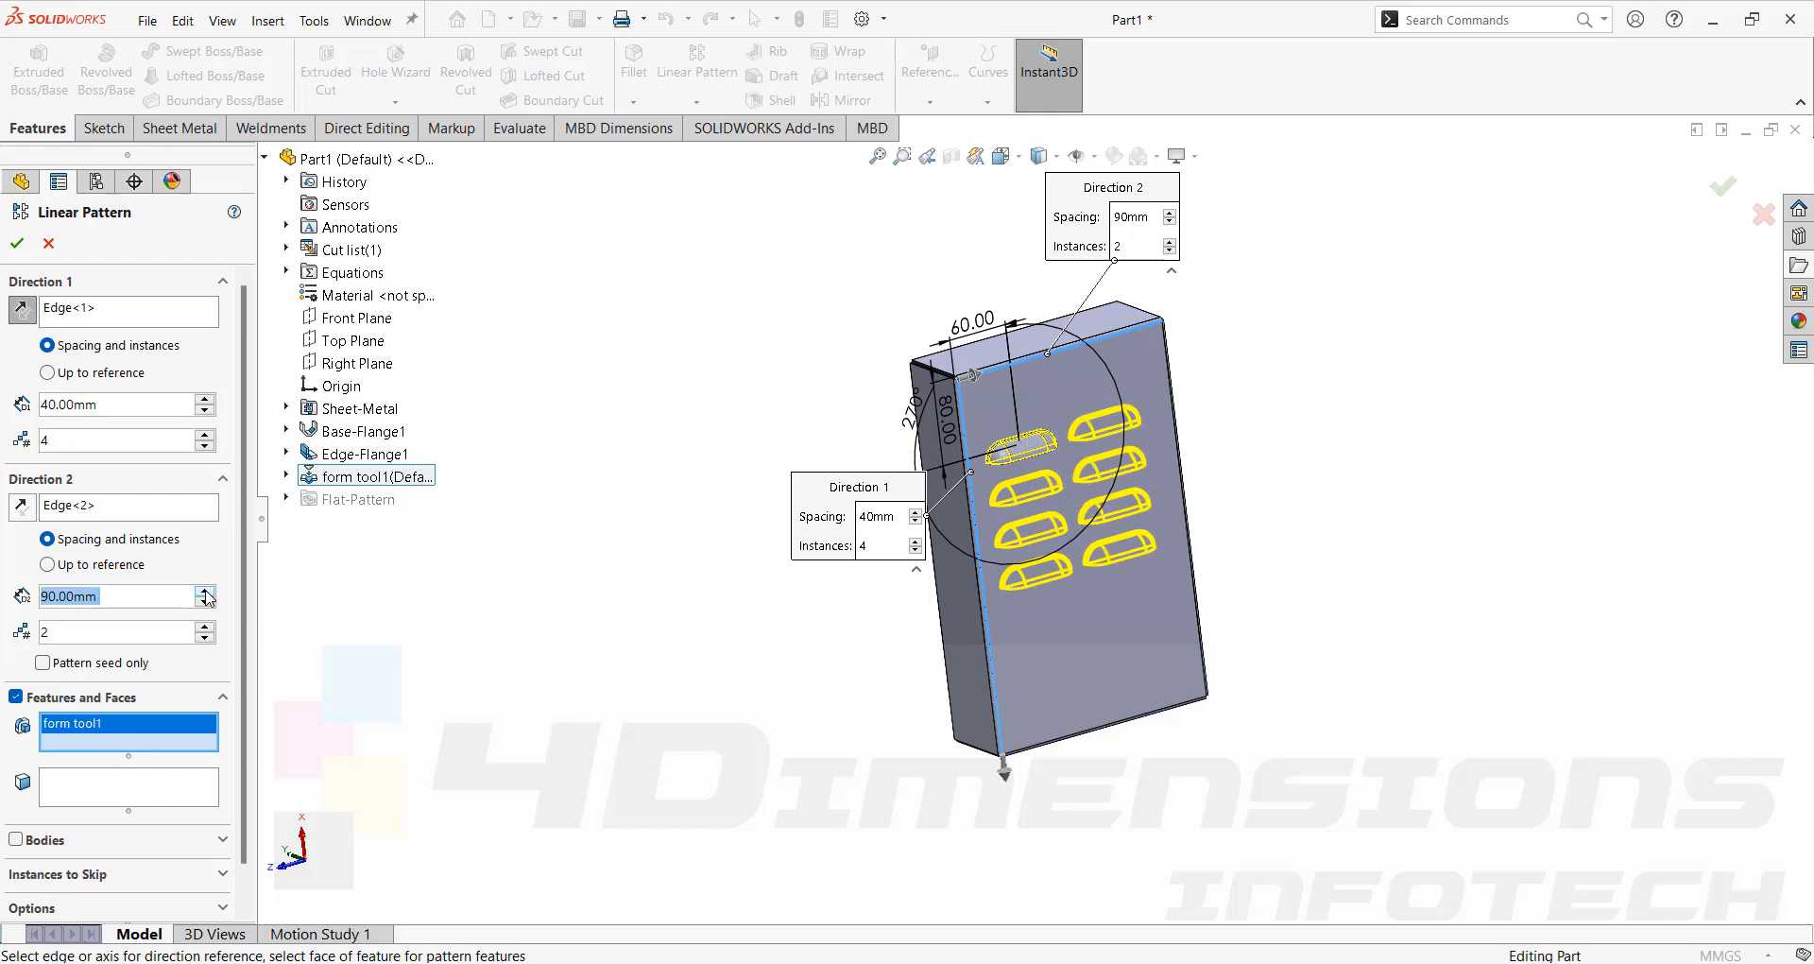
{"action": "left_click", "coordinate": [205, 590]}
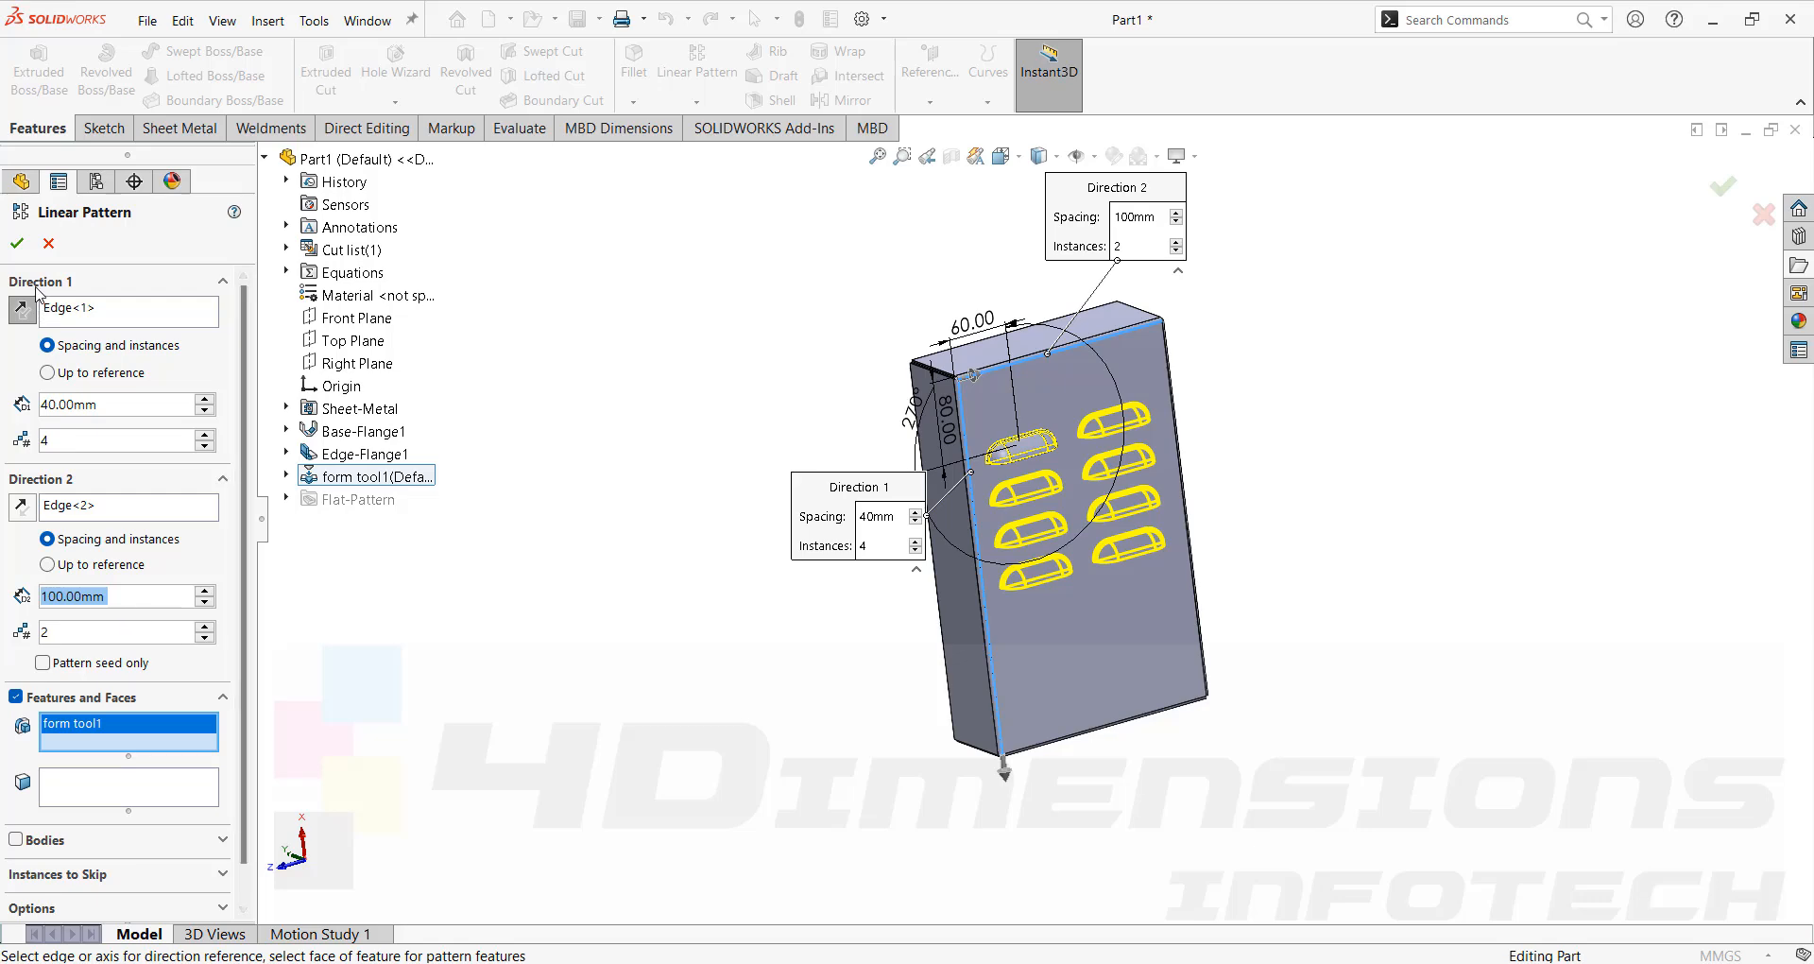
{"action": "left_click", "coordinate": [18, 239]}
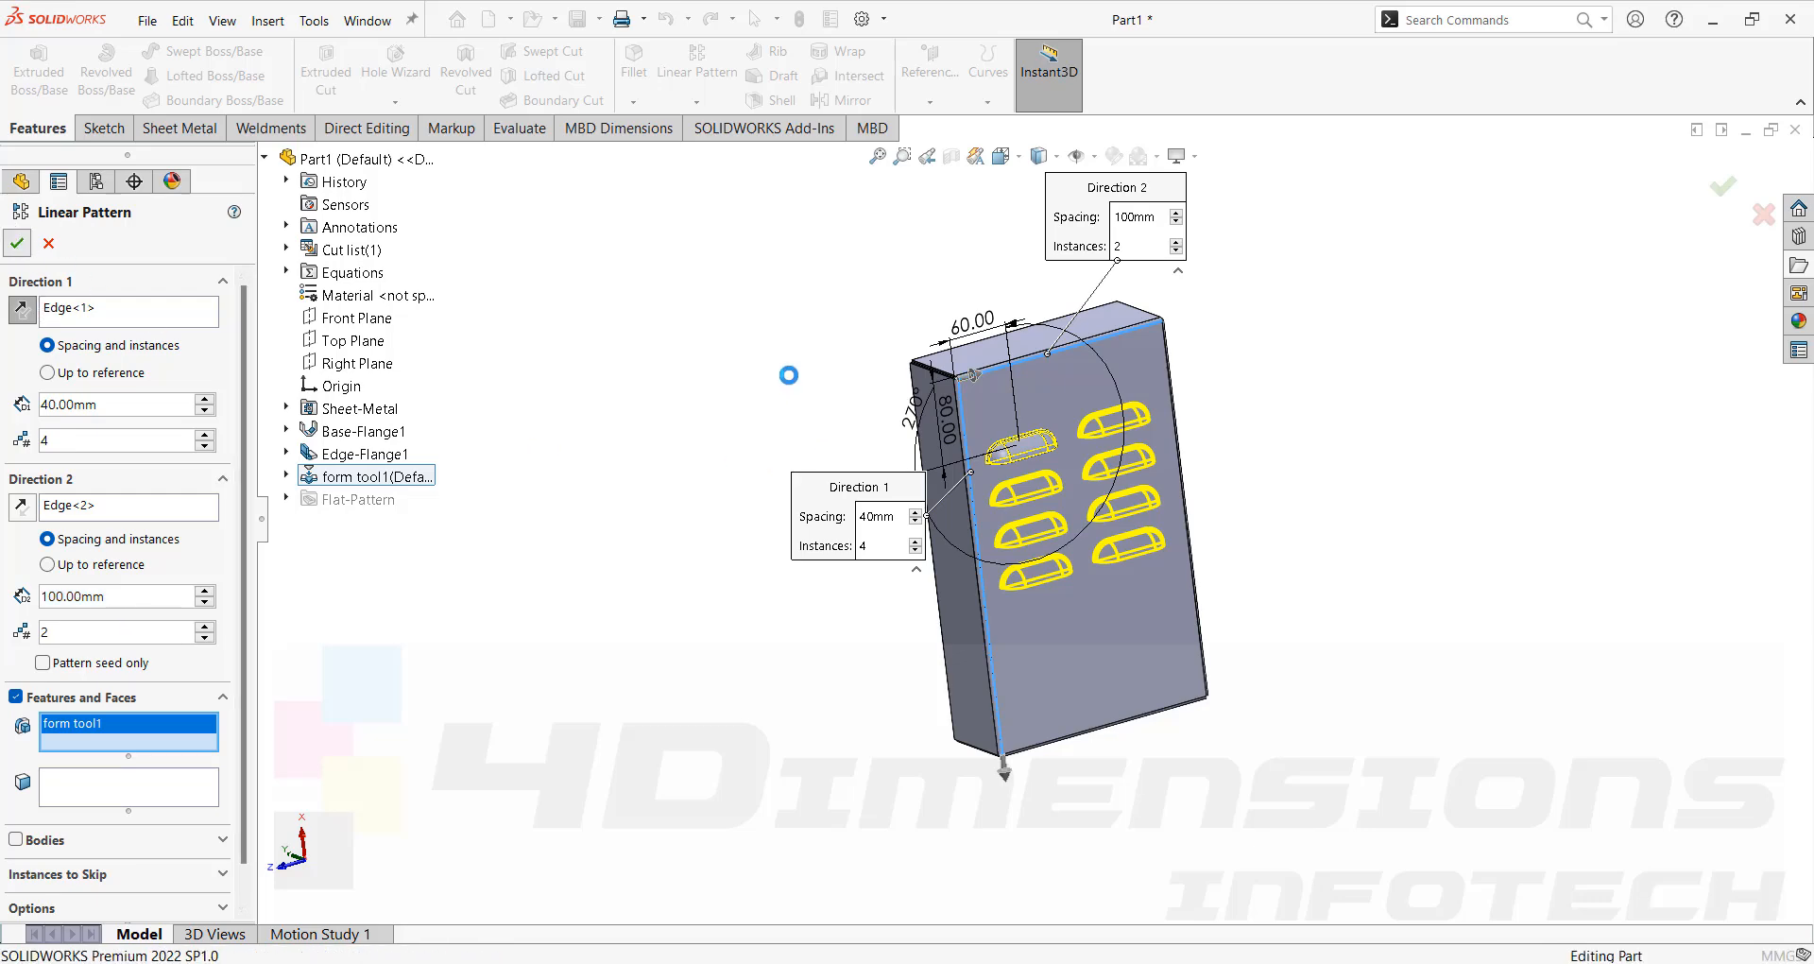
Orbit and zoom around the box to inspect the patterned louvers.
{"action": "middle_click_drag", "start_coordinate": [798, 385], "coordinate": [874, 675]}
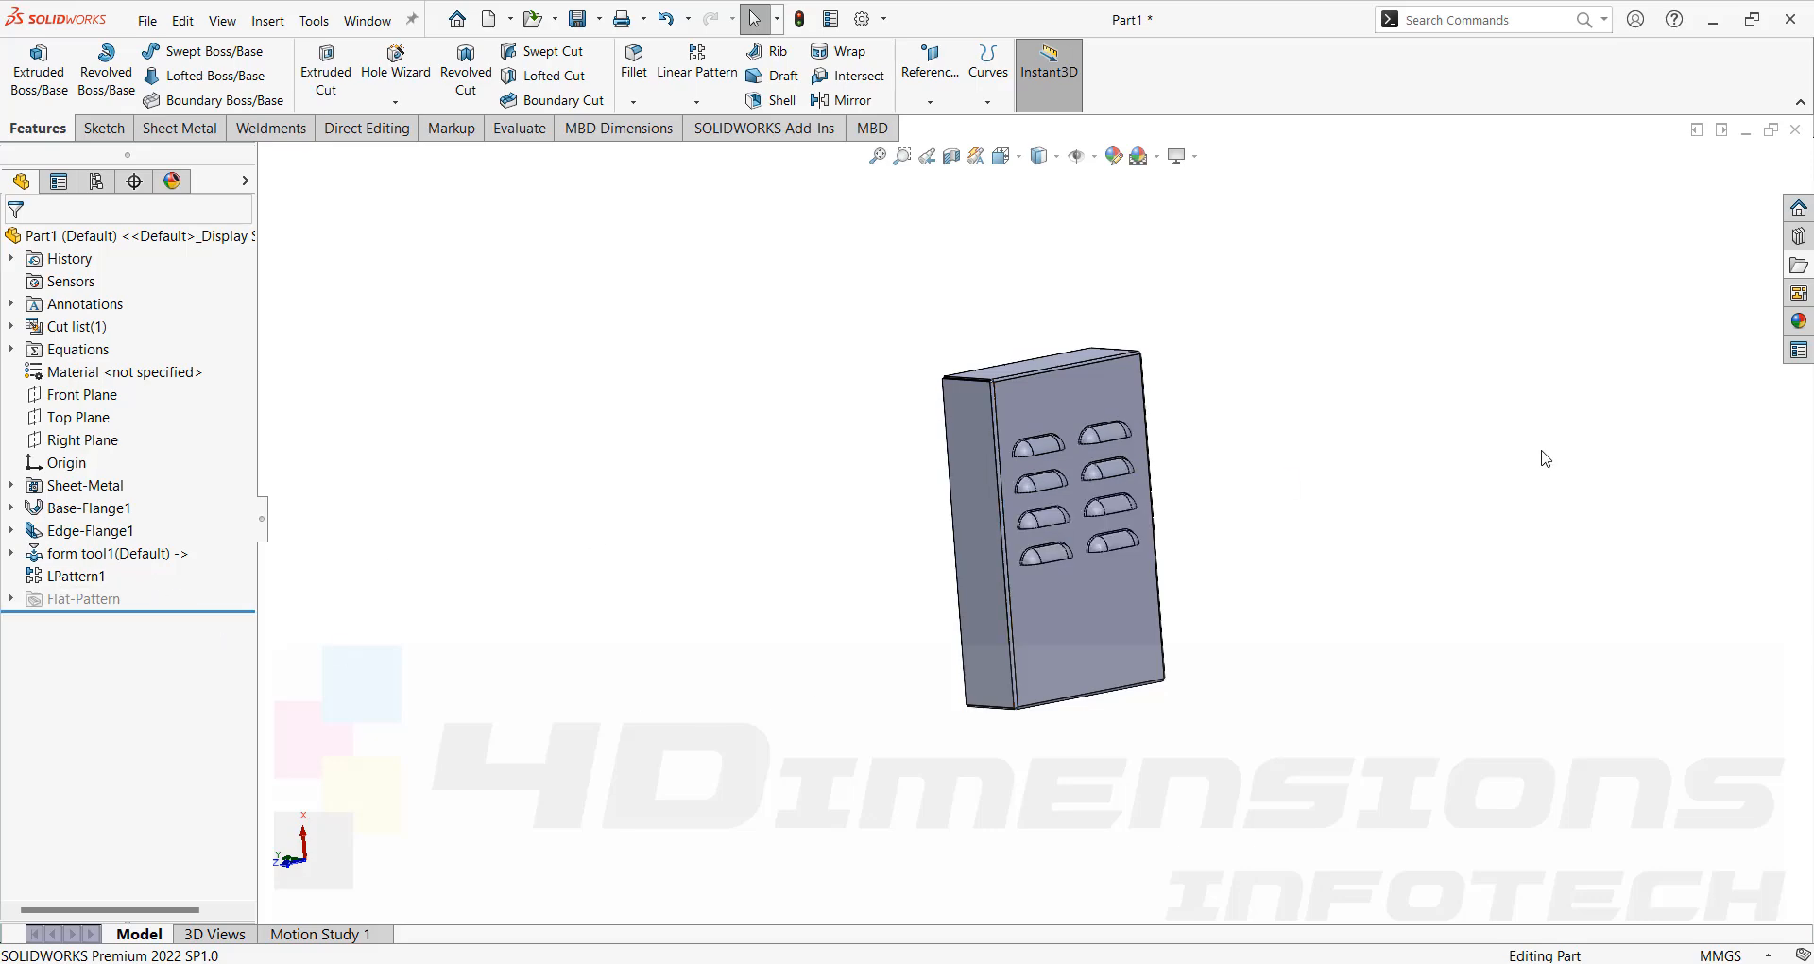
{"action": "middle_click_drag", "start_coordinate": [1538, 453], "coordinate": [1328, 378]}
{"action": "scroll", "coordinate": [1038, 529], "scroll_direction": "down", "scroll_amount": 6}
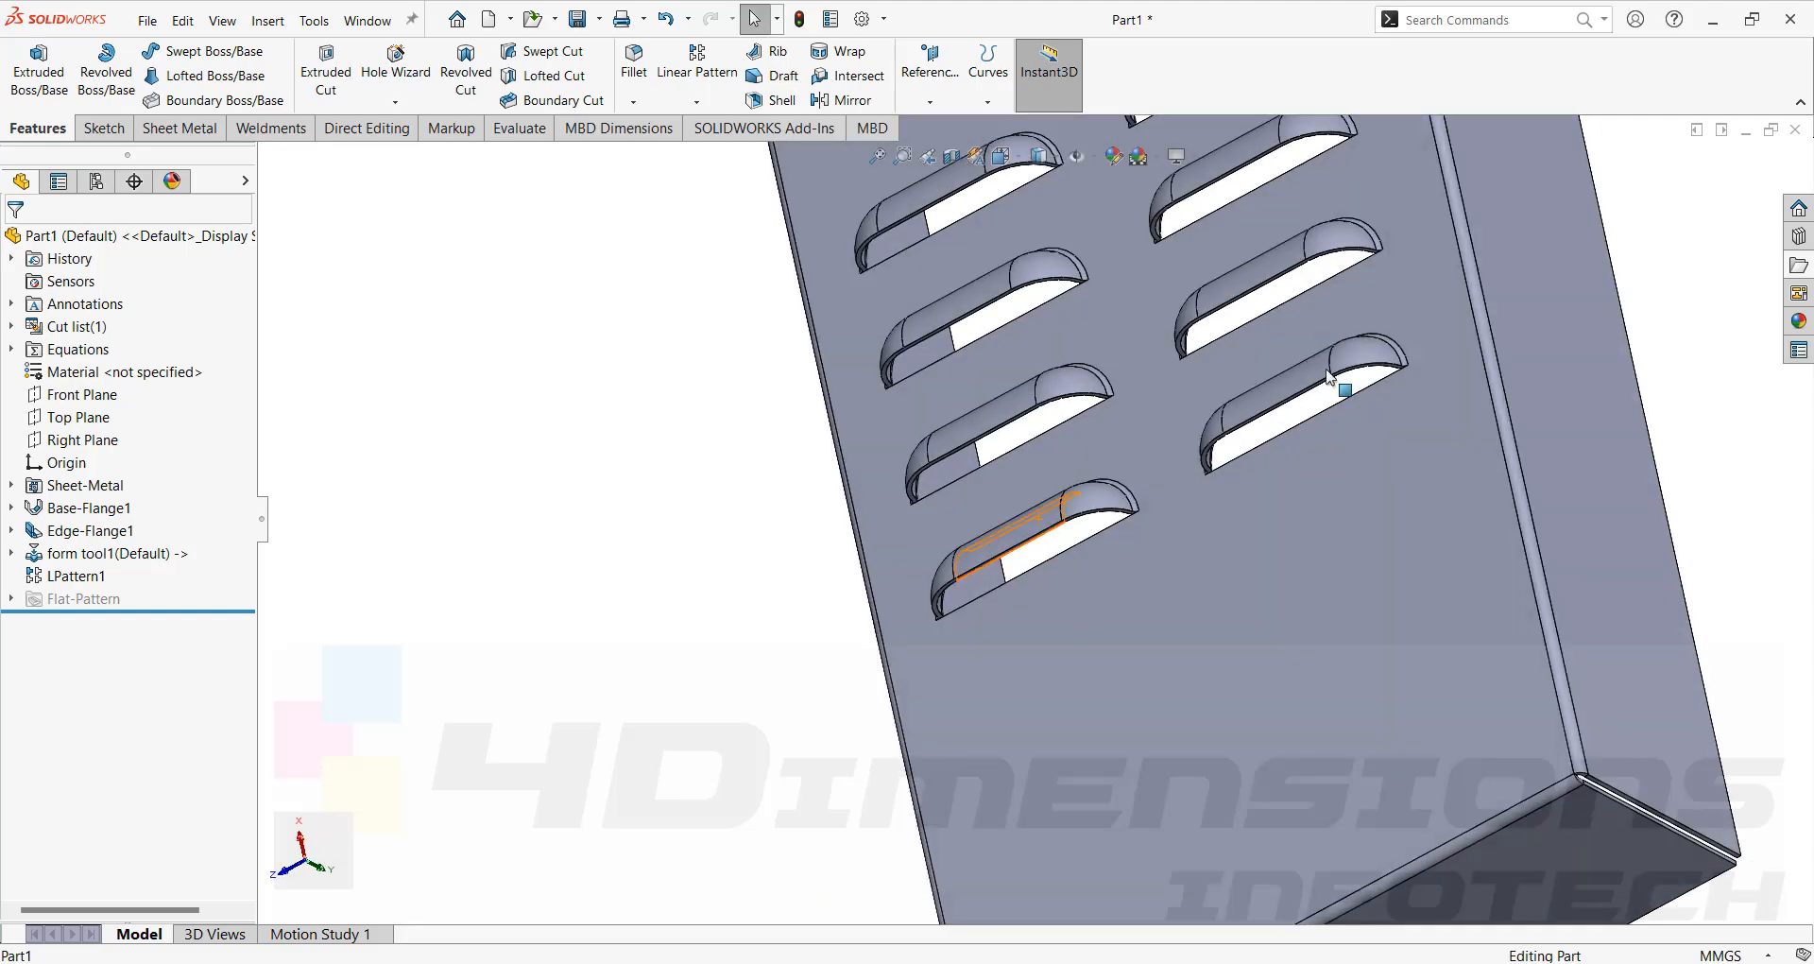
{"action": "scroll", "coordinate": [1293, 423], "scroll_direction": "down", "scroll_amount": 4}
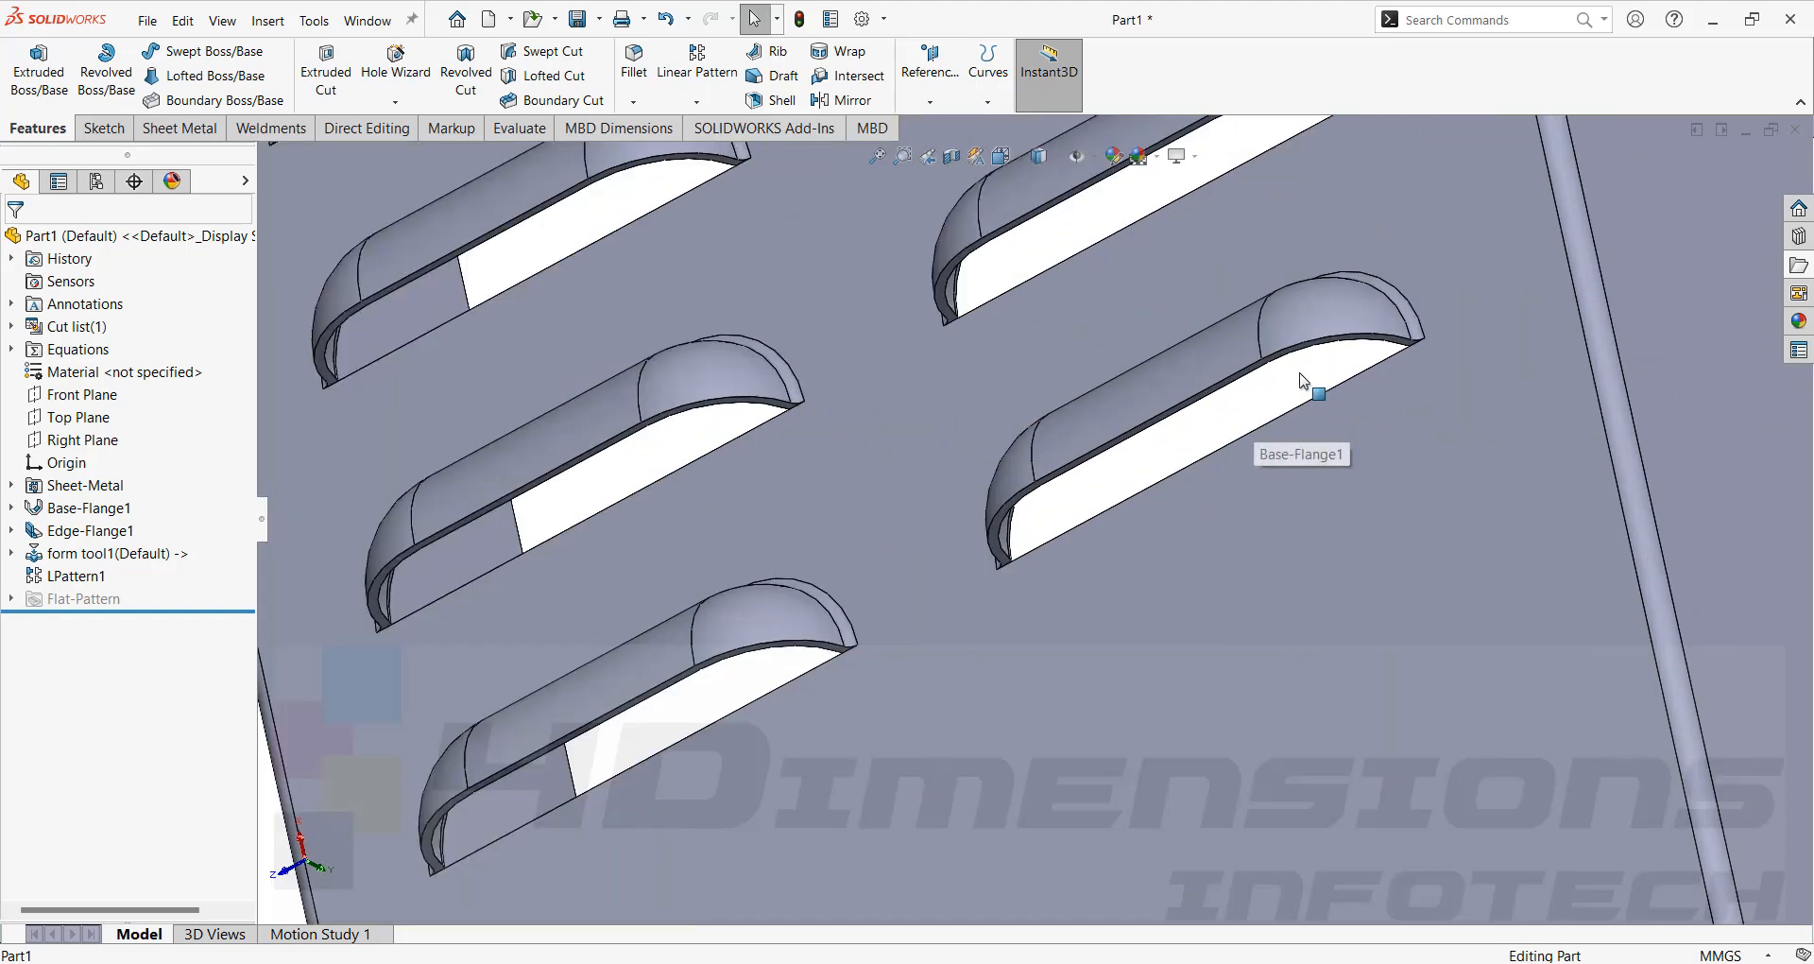
{"action": "scroll", "coordinate": [1263, 406], "scroll_direction": "up", "scroll_amount": 4}
{"action": "middle_click_drag", "start_coordinate": [1266, 406], "coordinate": [1025, 534]}
{"action": "scroll", "coordinate": [1544, 356], "scroll_direction": "up", "scroll_amount": 4}
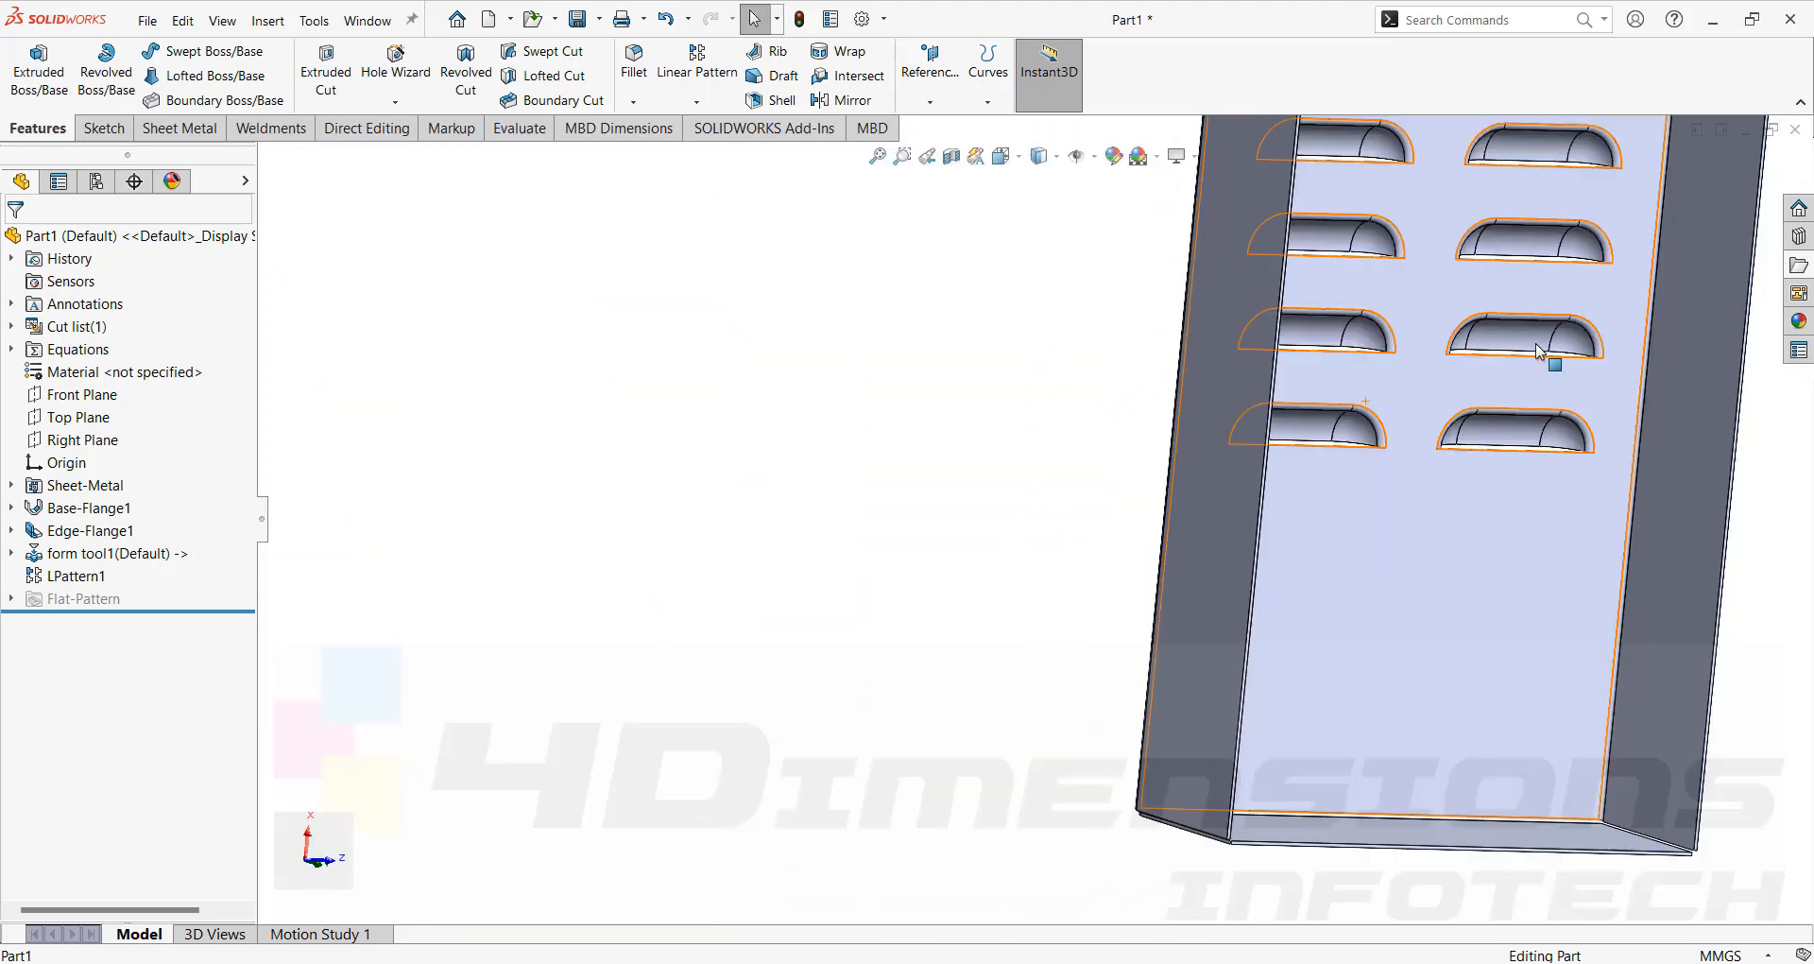
{"action": "scroll", "coordinate": [1396, 281], "scroll_direction": "down", "scroll_amount": 3}
{"action": "scroll", "coordinate": [1363, 222], "scroll_direction": "up", "scroll_amount": 1}
{"action": "middle_click_drag", "start_coordinate": [1366, 225], "coordinate": [1105, 393]}
{"action": "scroll", "coordinate": [1171, 392], "scroll_direction": "down", "scroll_amount": 6}
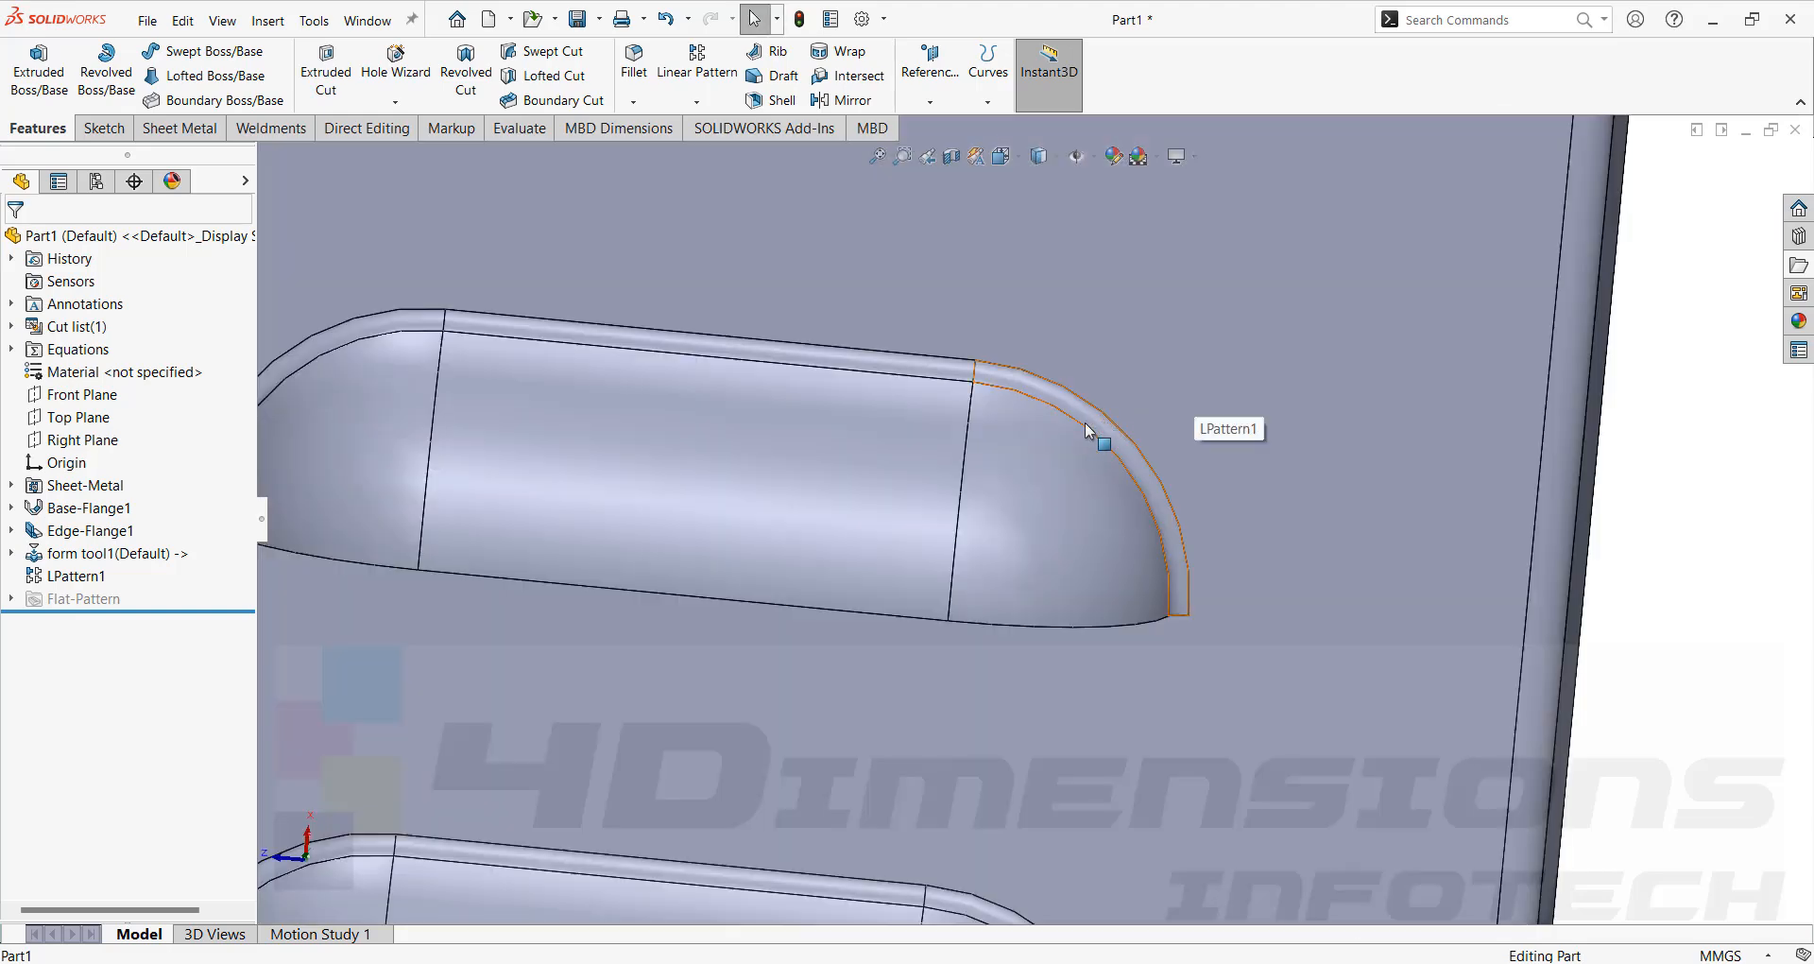
{"action": "scroll", "coordinate": [1087, 429], "scroll_direction": "up", "scroll_amount": 5}
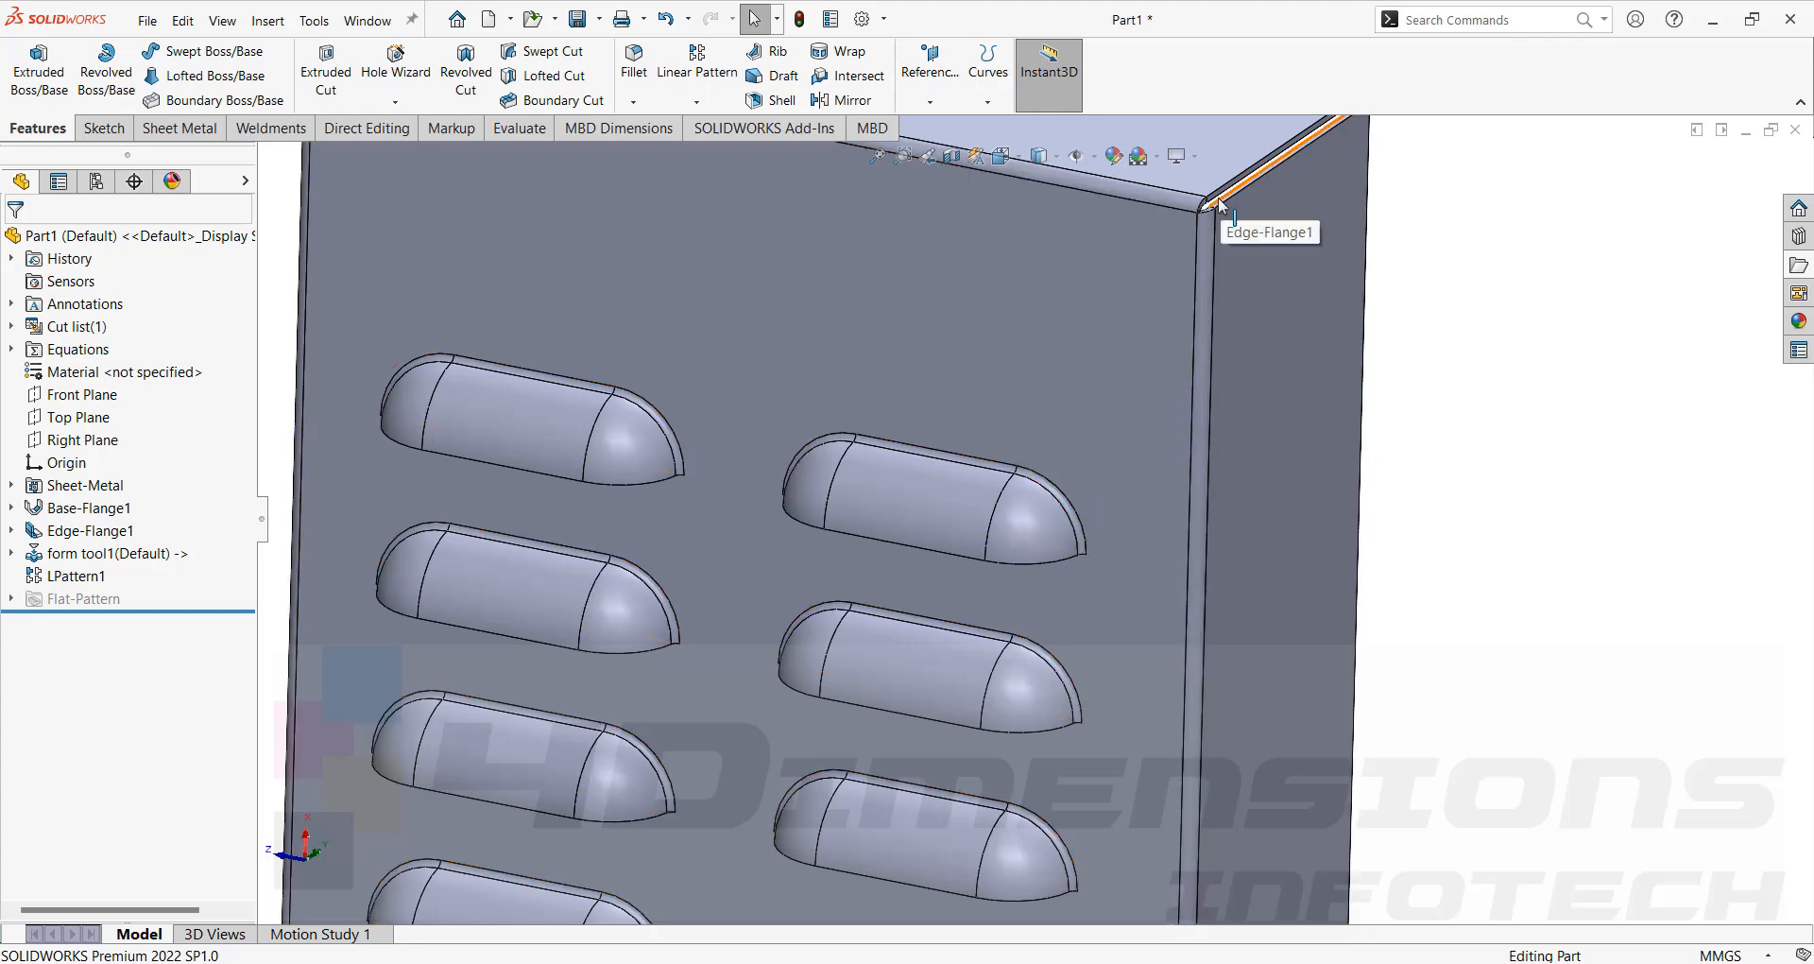
Rotate and zoom the view to examine the box from its back side.
{"action": "scroll", "coordinate": [1133, 378], "scroll_direction": "up", "scroll_amount": 2}
{"action": "middle_click_drag", "start_coordinate": [1064, 491], "coordinate": [1003, 448]}
{"action": "scroll", "coordinate": [1028, 448], "scroll_direction": "down", "scroll_amount": 1}
{"action": "scroll", "coordinate": [1064, 450], "scroll_direction": "up", "scroll_amount": 4}
{"action": "scroll", "coordinate": [1064, 450], "scroll_direction": "down", "scroll_amount": 1}
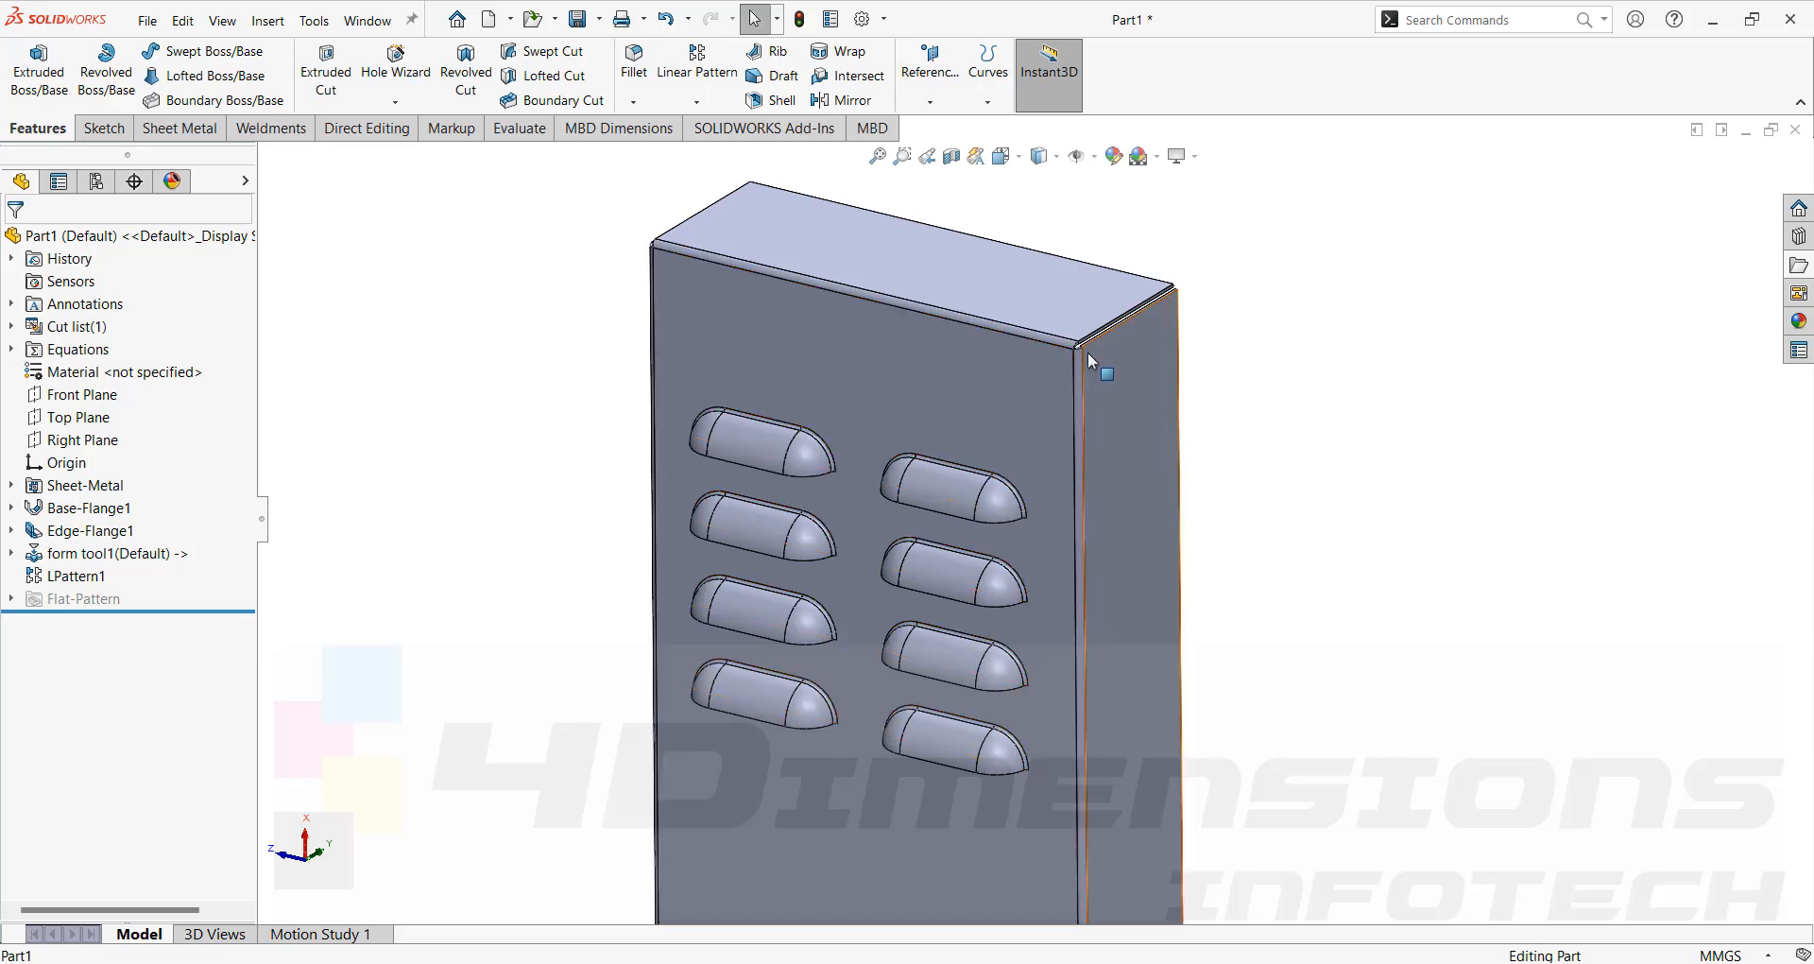
{"action": "scroll", "coordinate": [1099, 337], "scroll_direction": "up", "scroll_amount": 5}
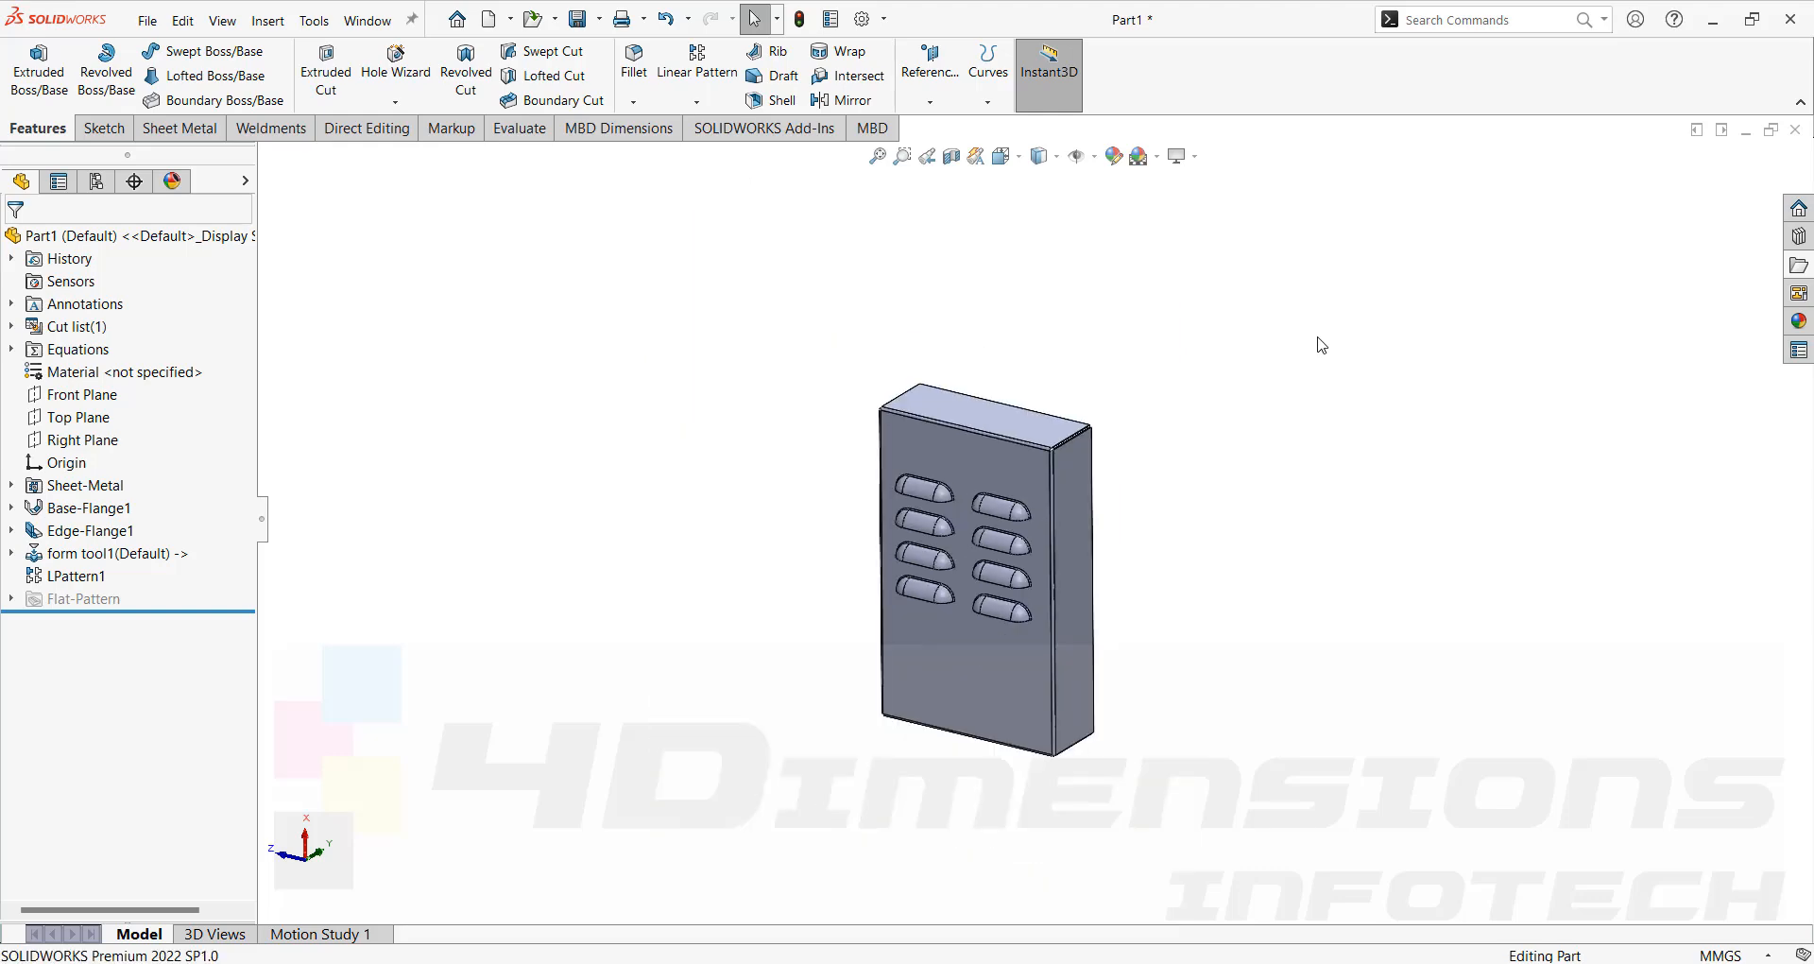
{"action": "middle_click_drag", "start_coordinate": [1319, 343], "coordinate": [1082, 415]}
{"action": "scroll", "coordinate": [1068, 378], "scroll_direction": "up", "scroll_amount": 2}
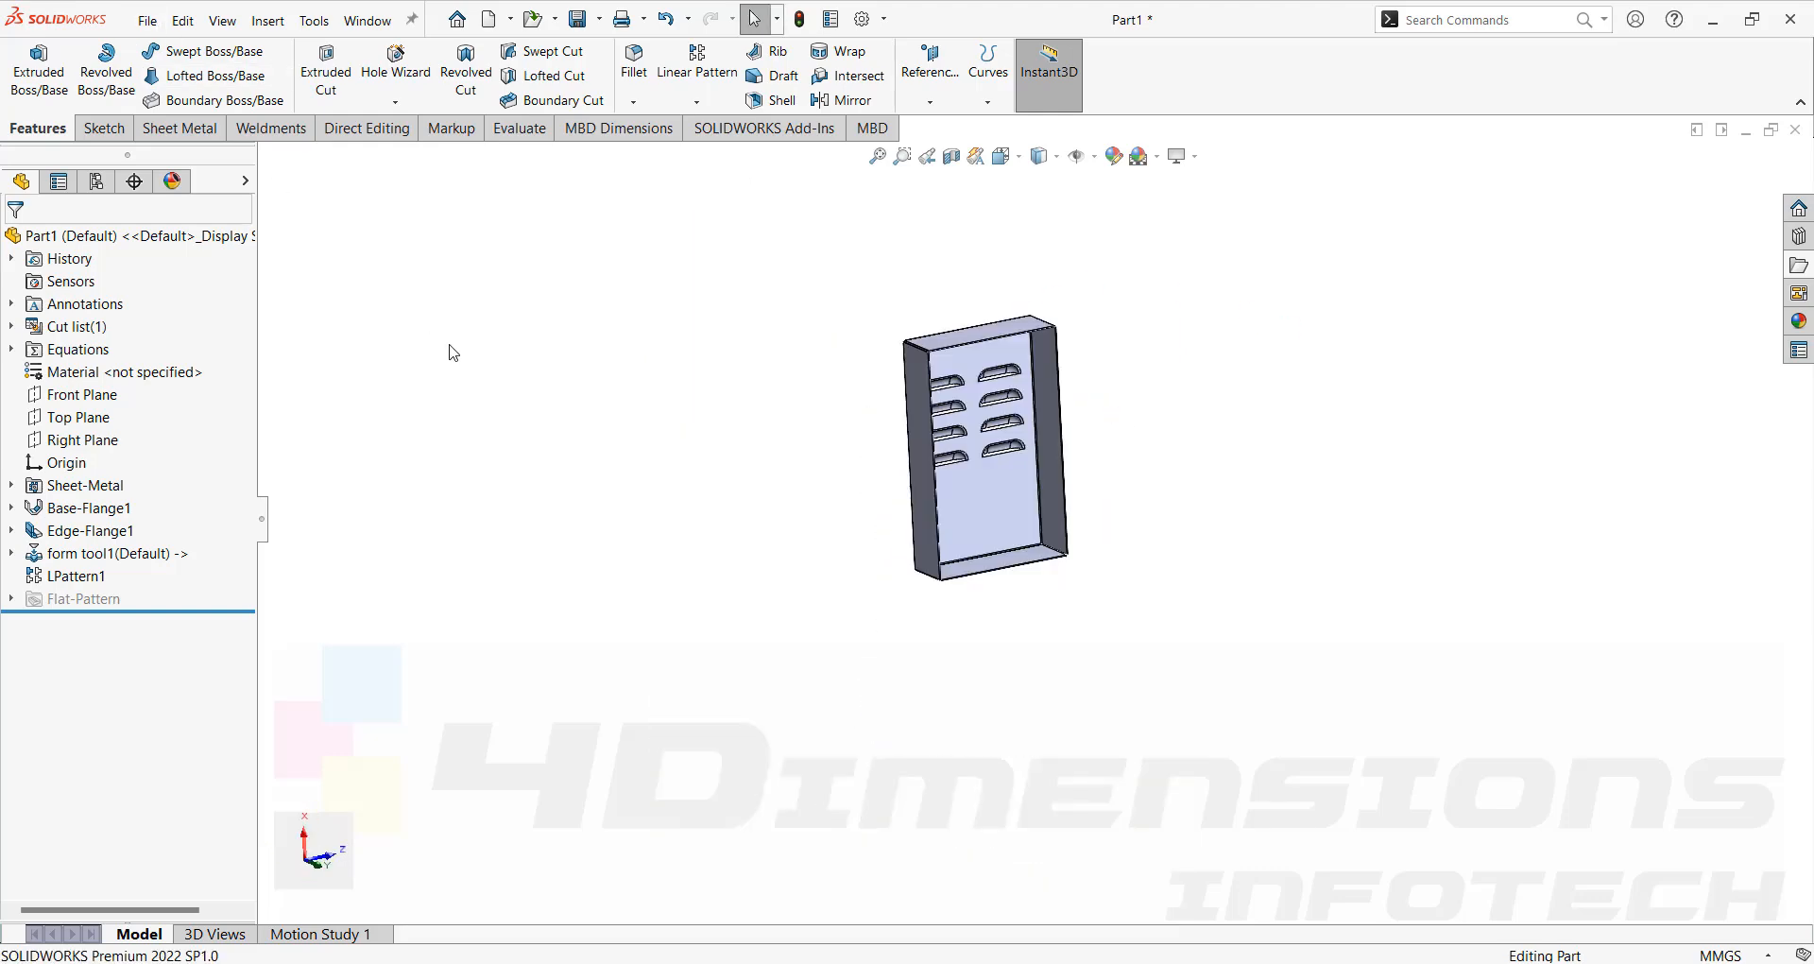
Create a new part document and briefly consult the louver and lance reference images in the browser.
{"action": "left_click", "coordinate": [151, 30]}
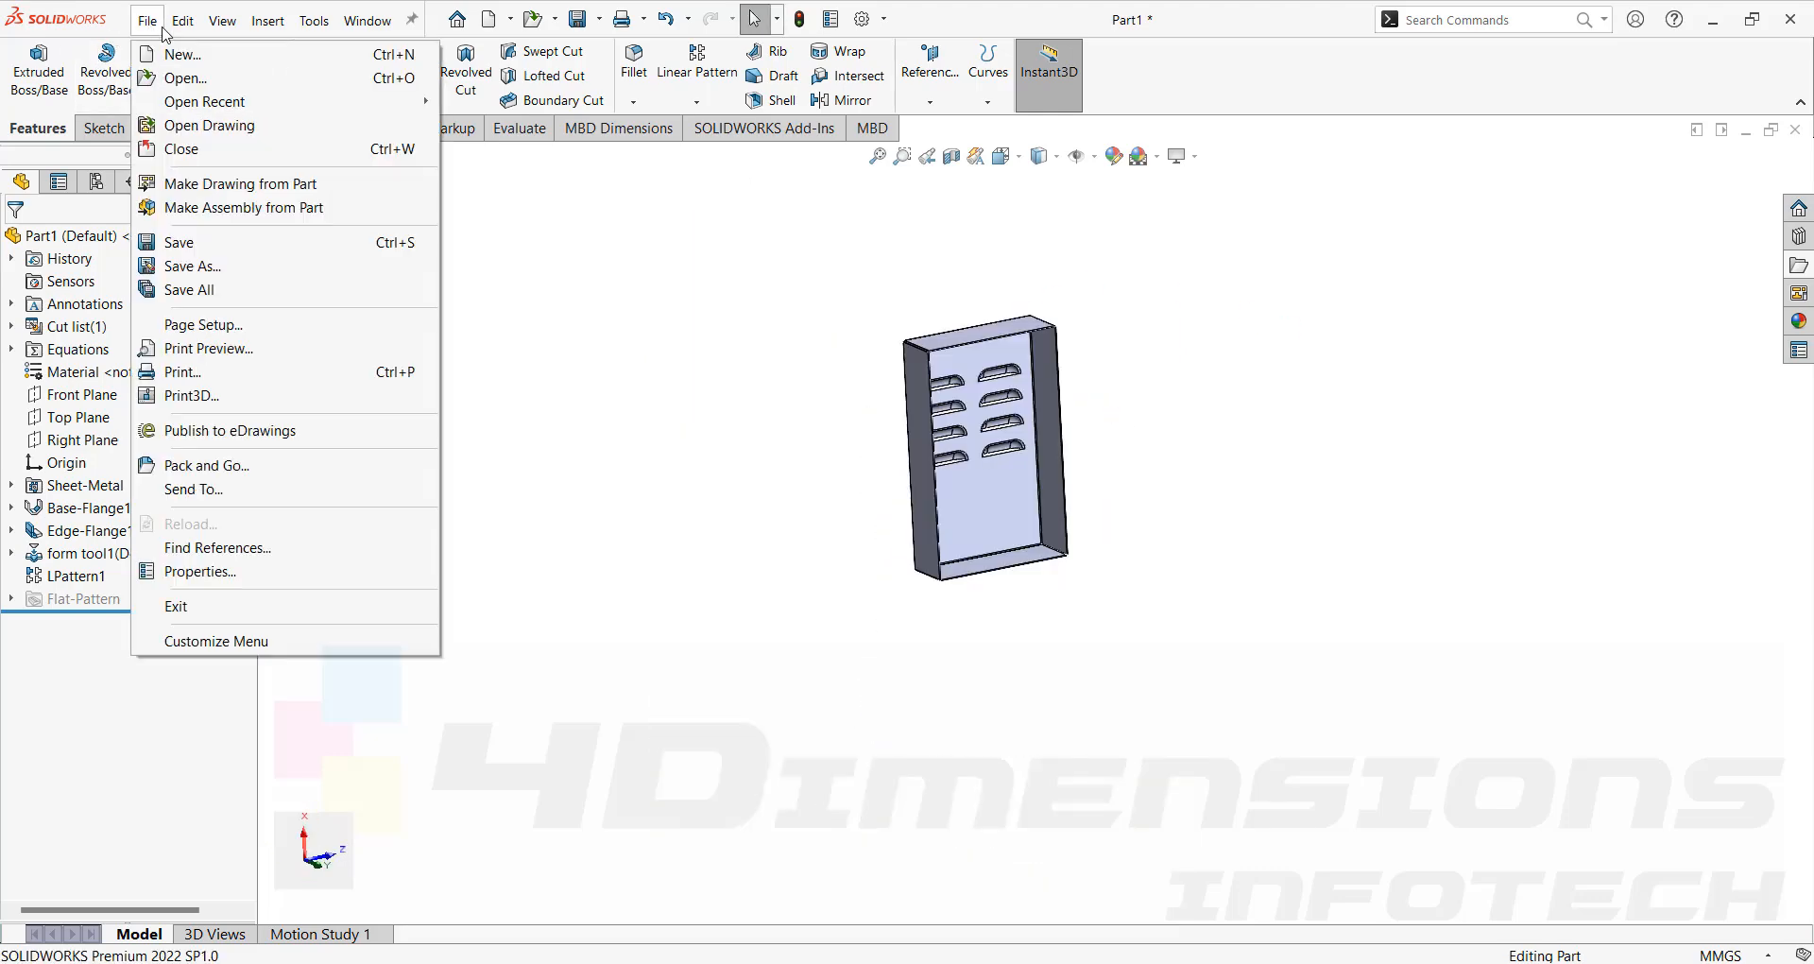
{"action": "left_click", "coordinate": [179, 56]}
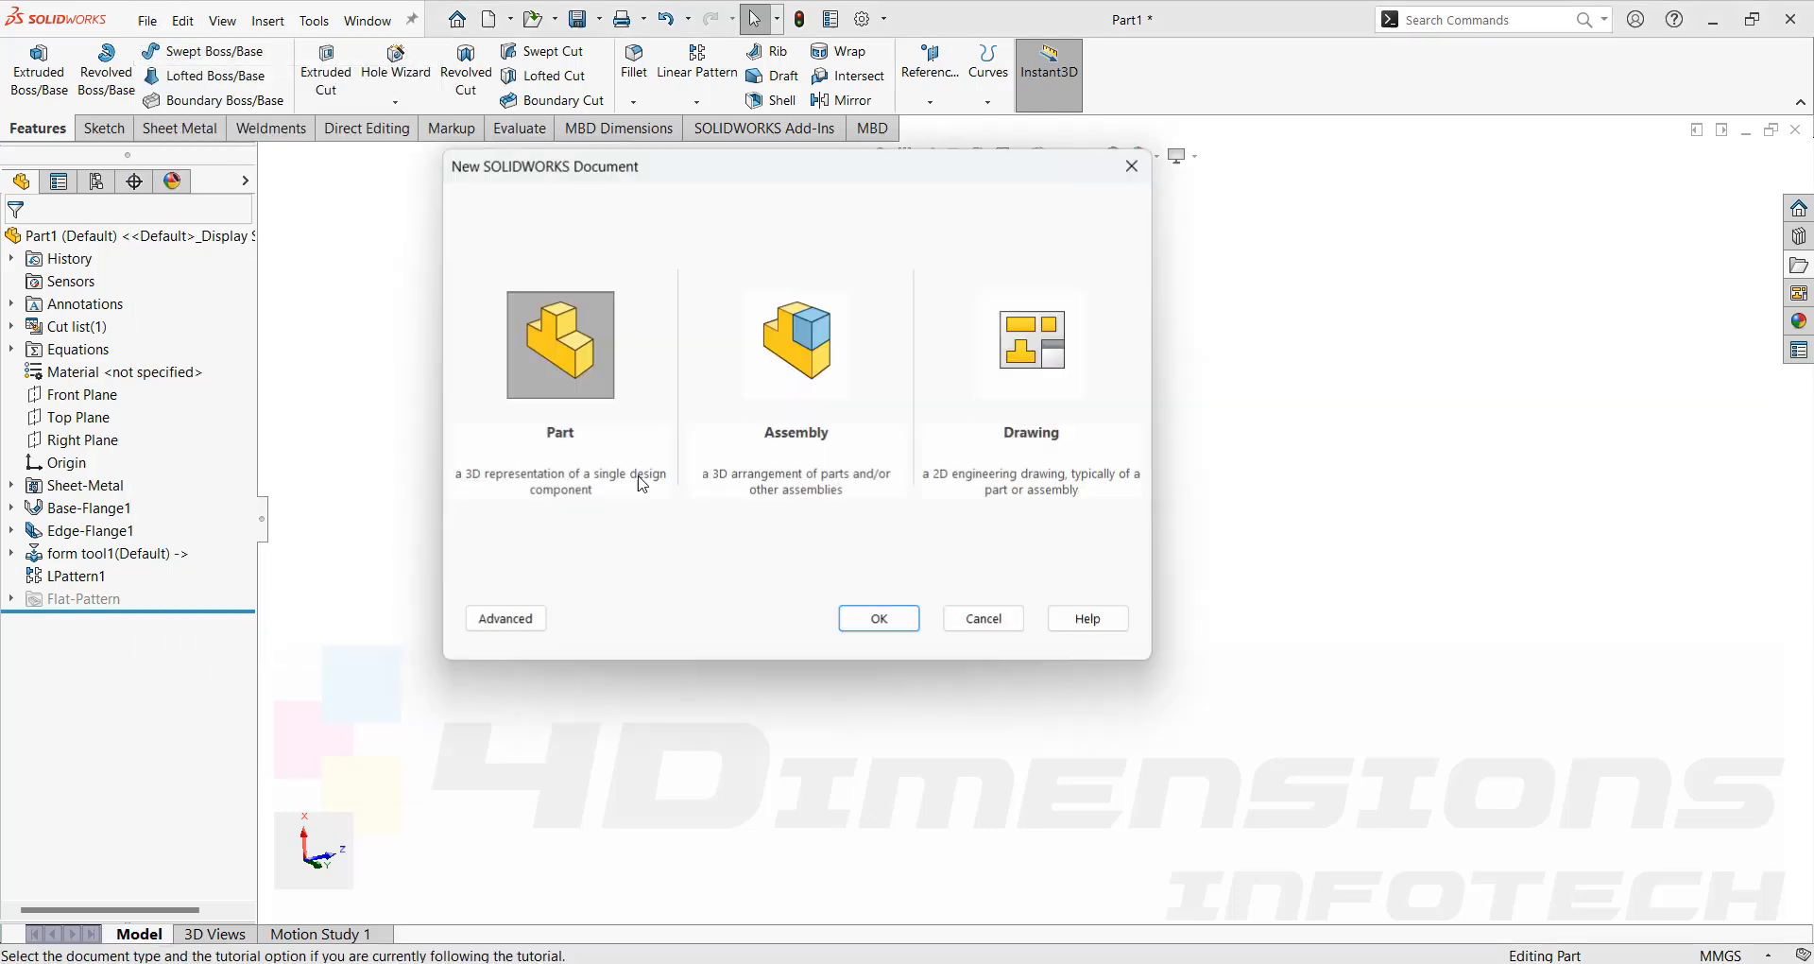
{"action": "left_click", "coordinate": [877, 619]}
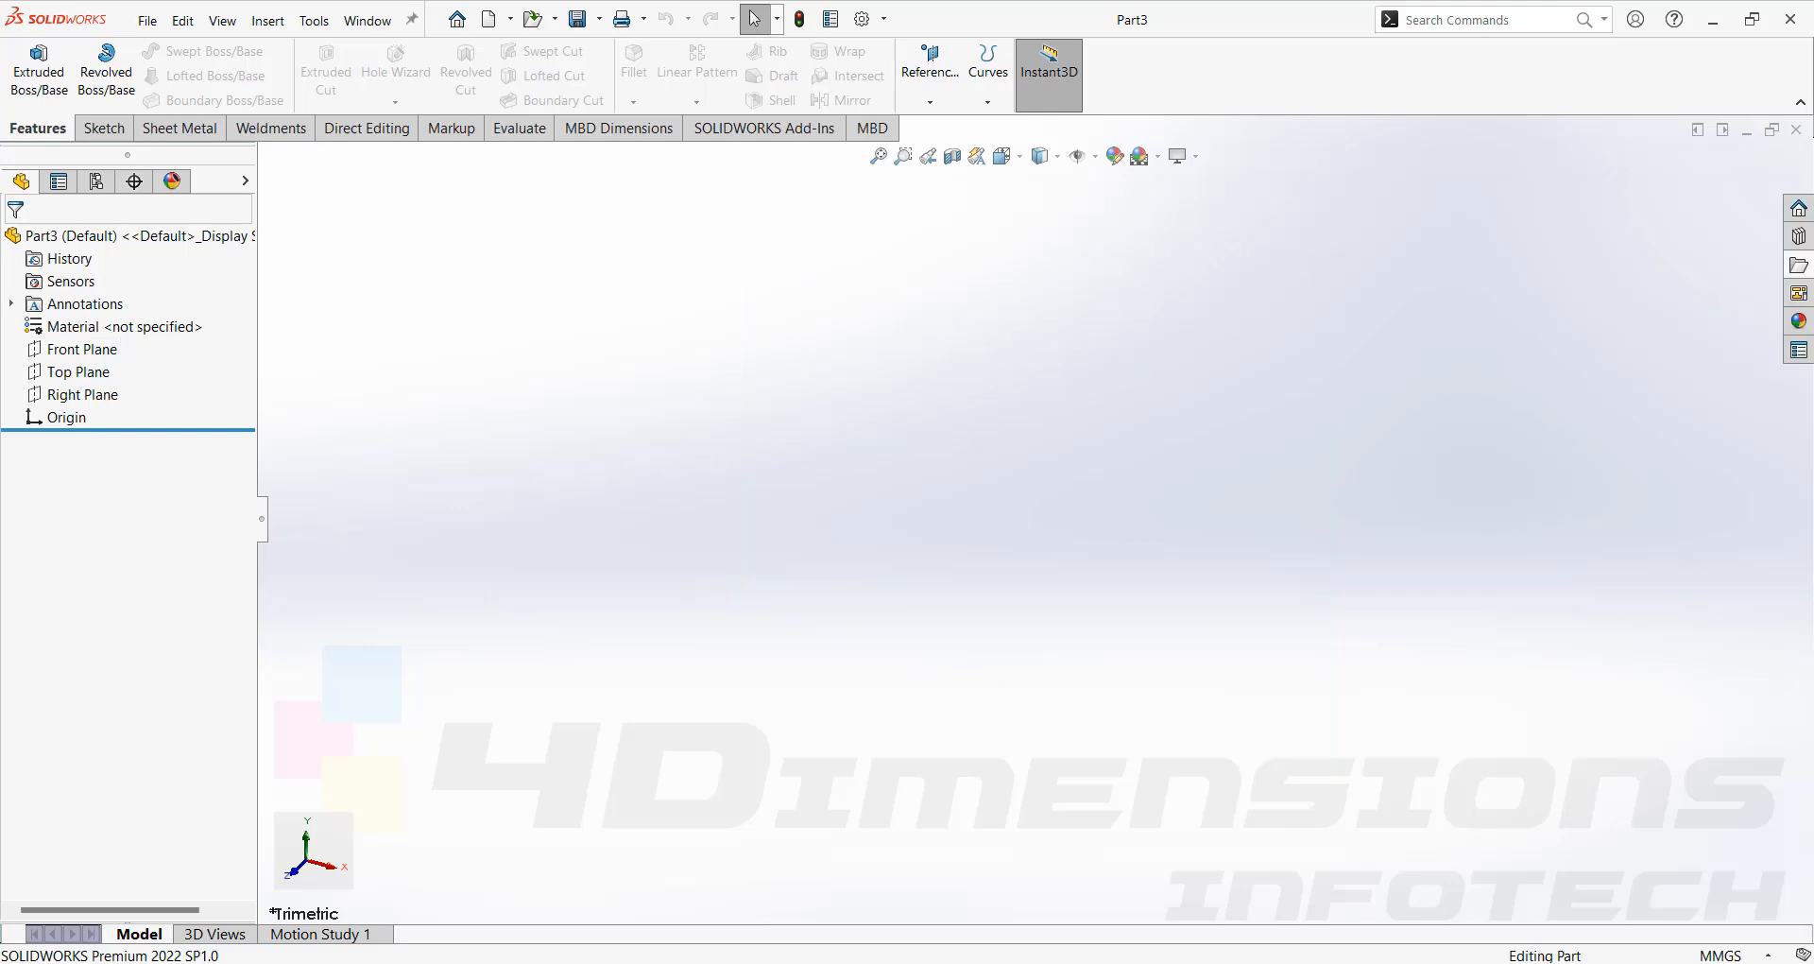
{"action": "key", "text": "alt+Tab"}
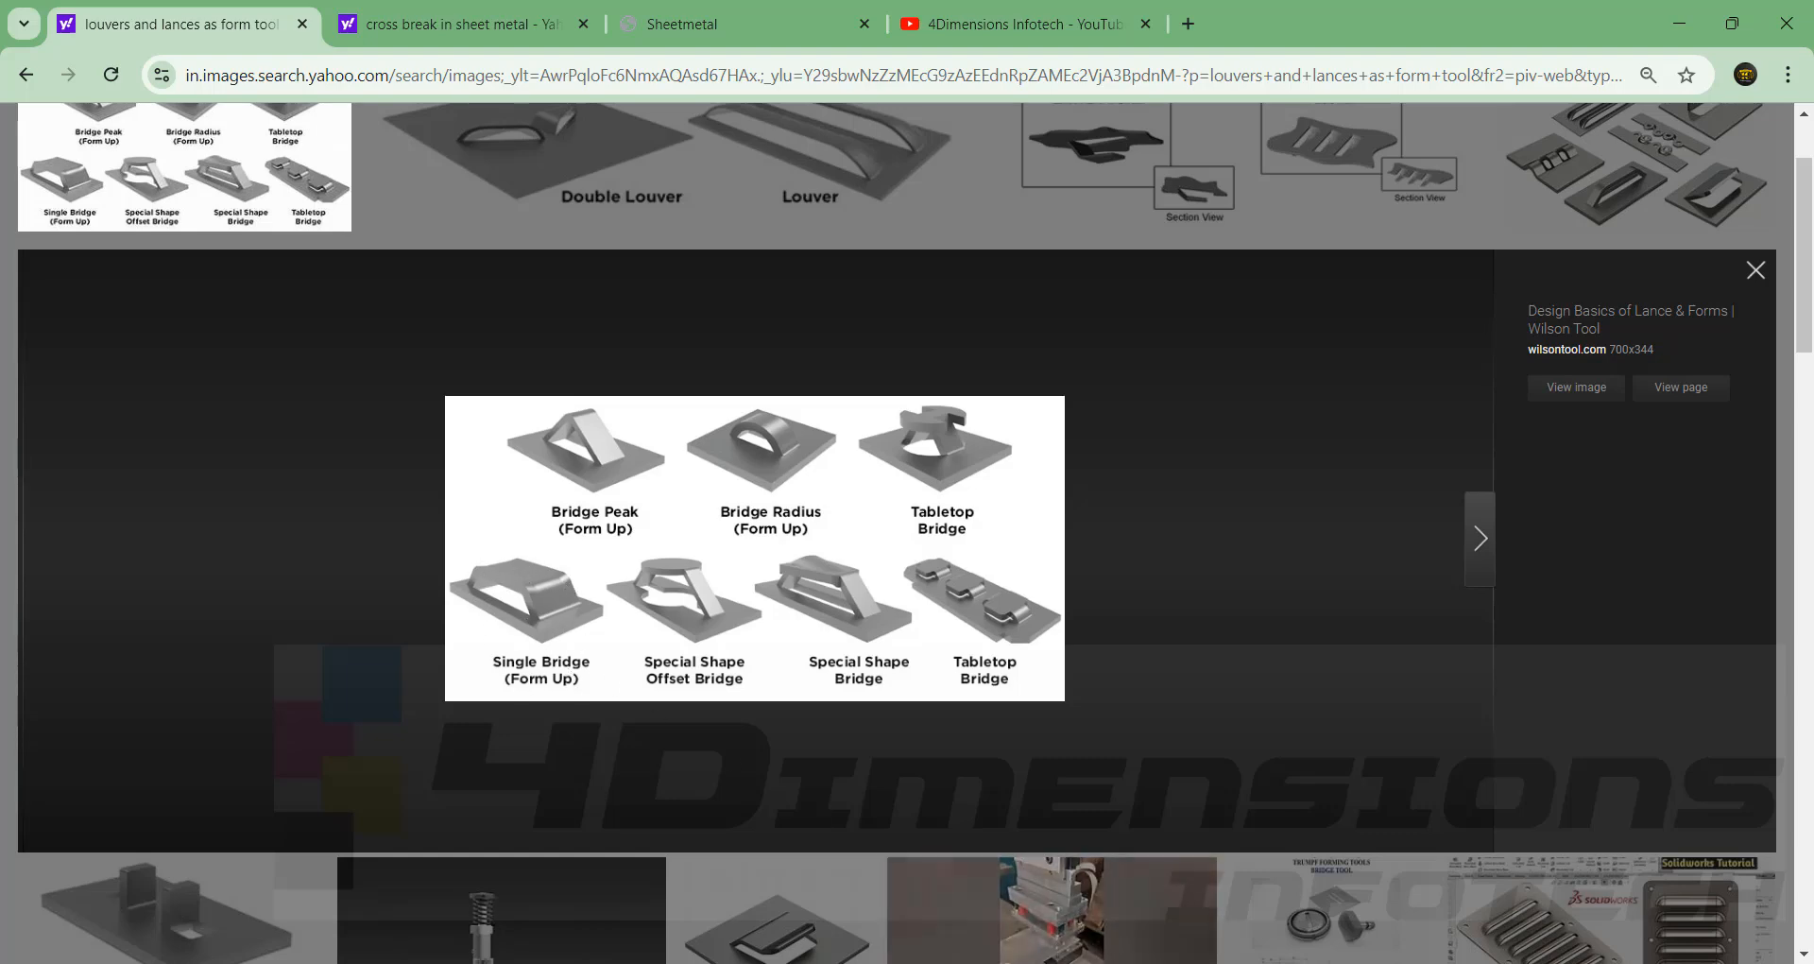
{"action": "left_click", "coordinate": [1313, 877]}
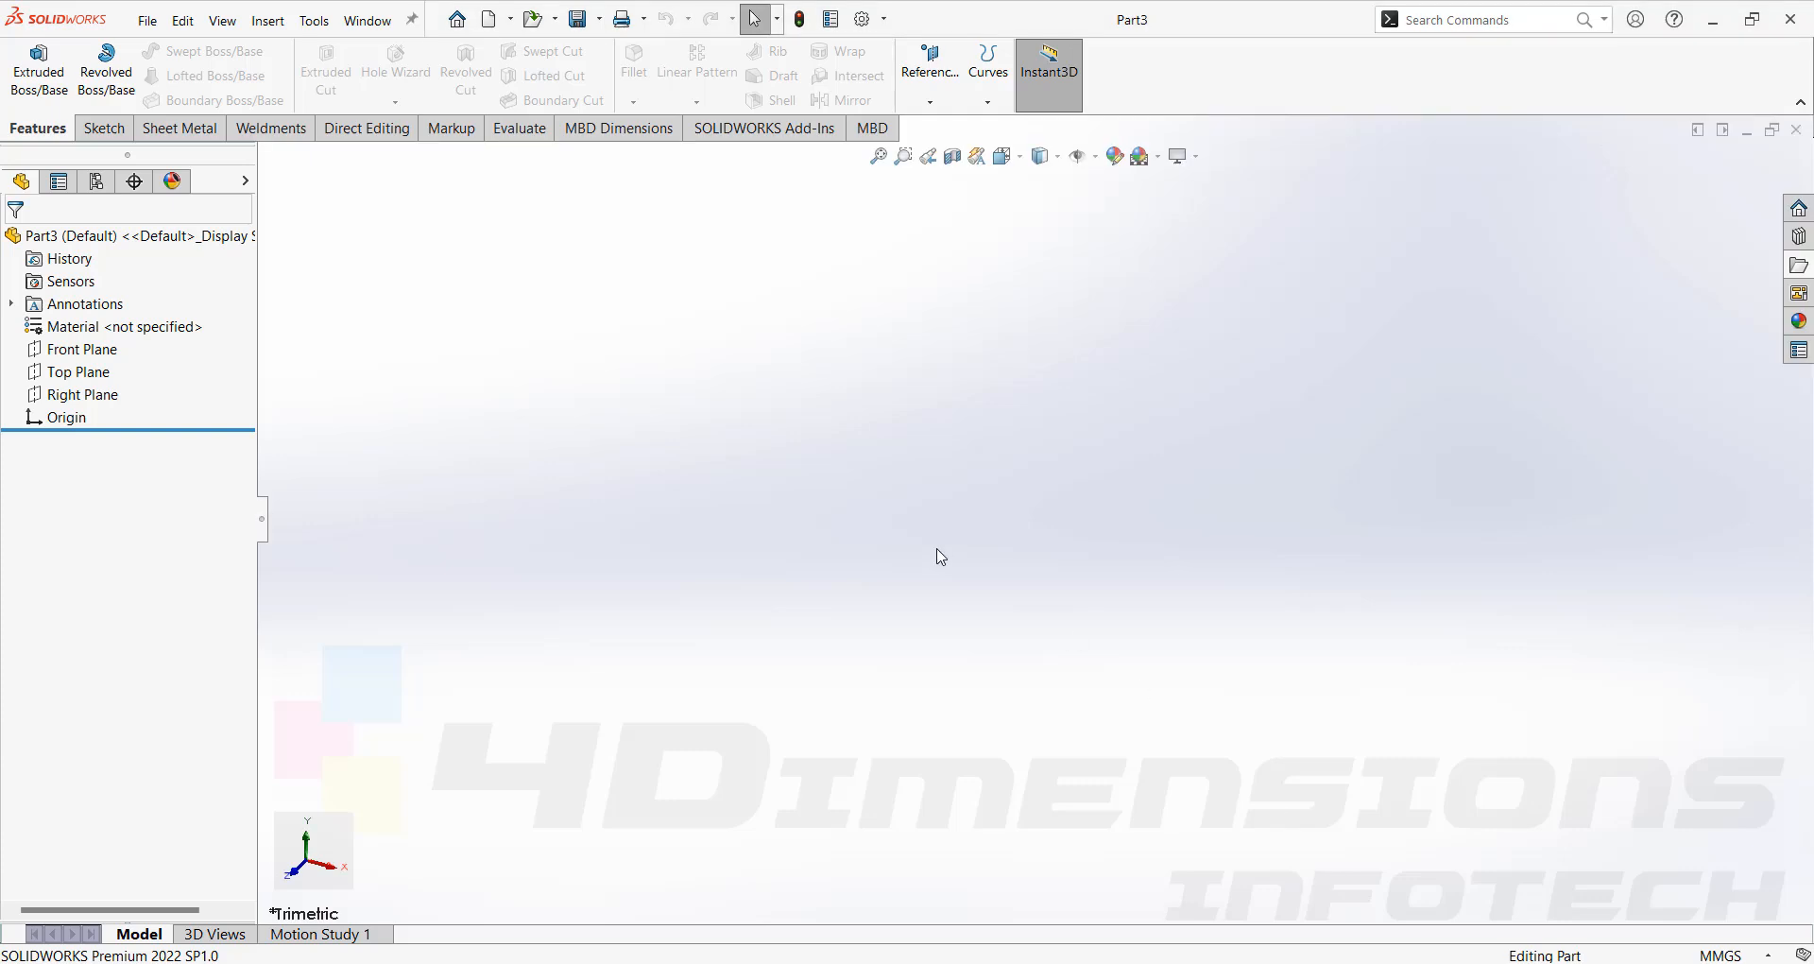
Sketch a center rectangle centred on the origin on the Top Plane.
{"action": "left_click", "coordinate": [79, 369]}
{"action": "left_click", "coordinate": [88, 343]}
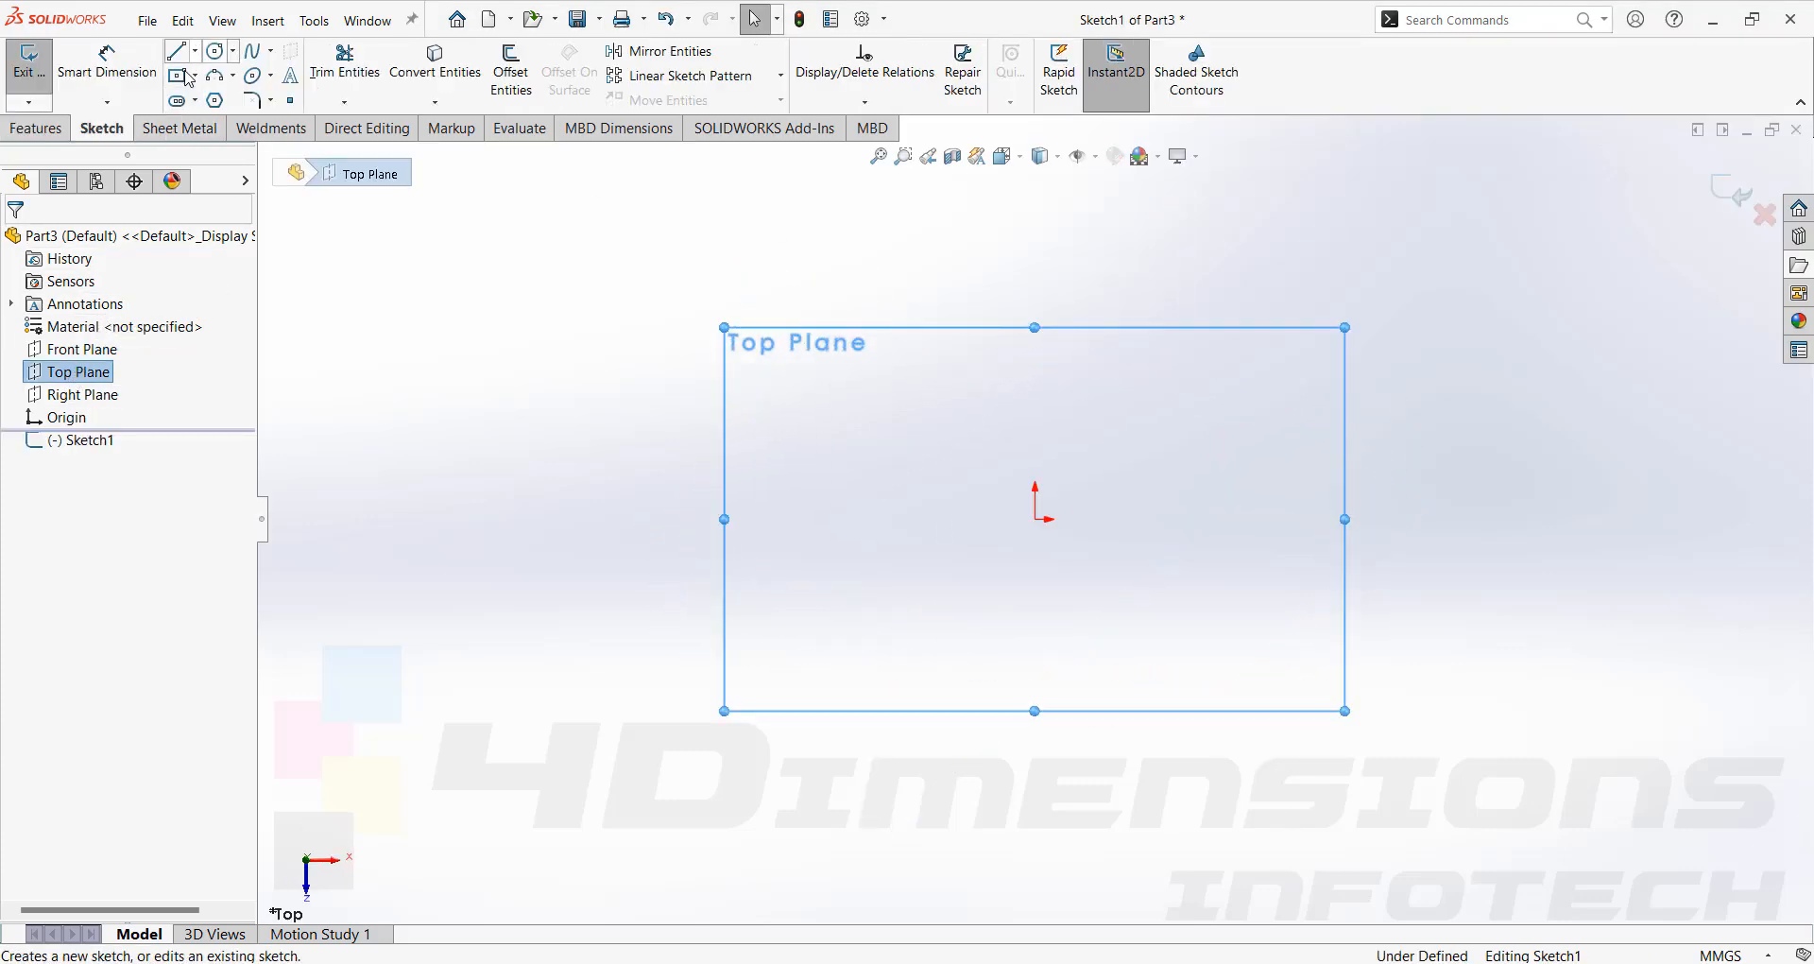
{"action": "left_click", "coordinate": [196, 75]}
{"action": "left_click", "coordinate": [227, 122]}
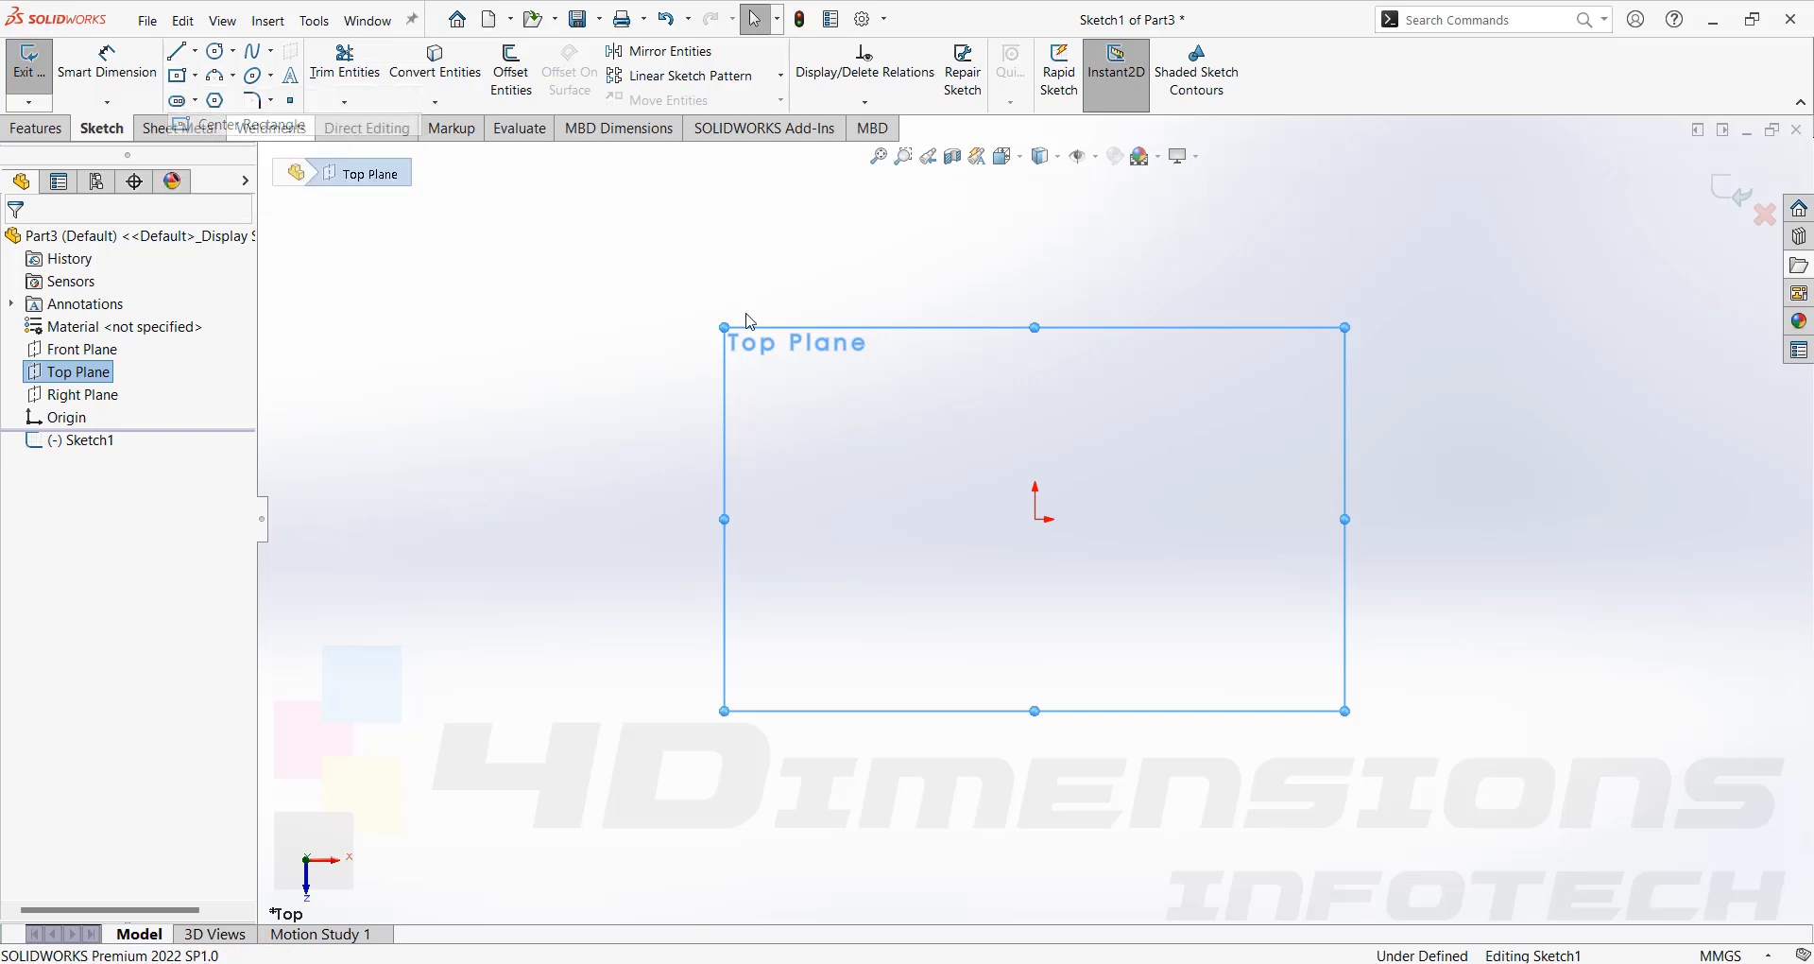
{"action": "left_click", "coordinate": [1035, 518]}
{"action": "left_click", "coordinate": [1377, 291]}
{"action": "right_click_drag", "start_coordinate": [1476, 454], "coordinate": [1475, 409]}
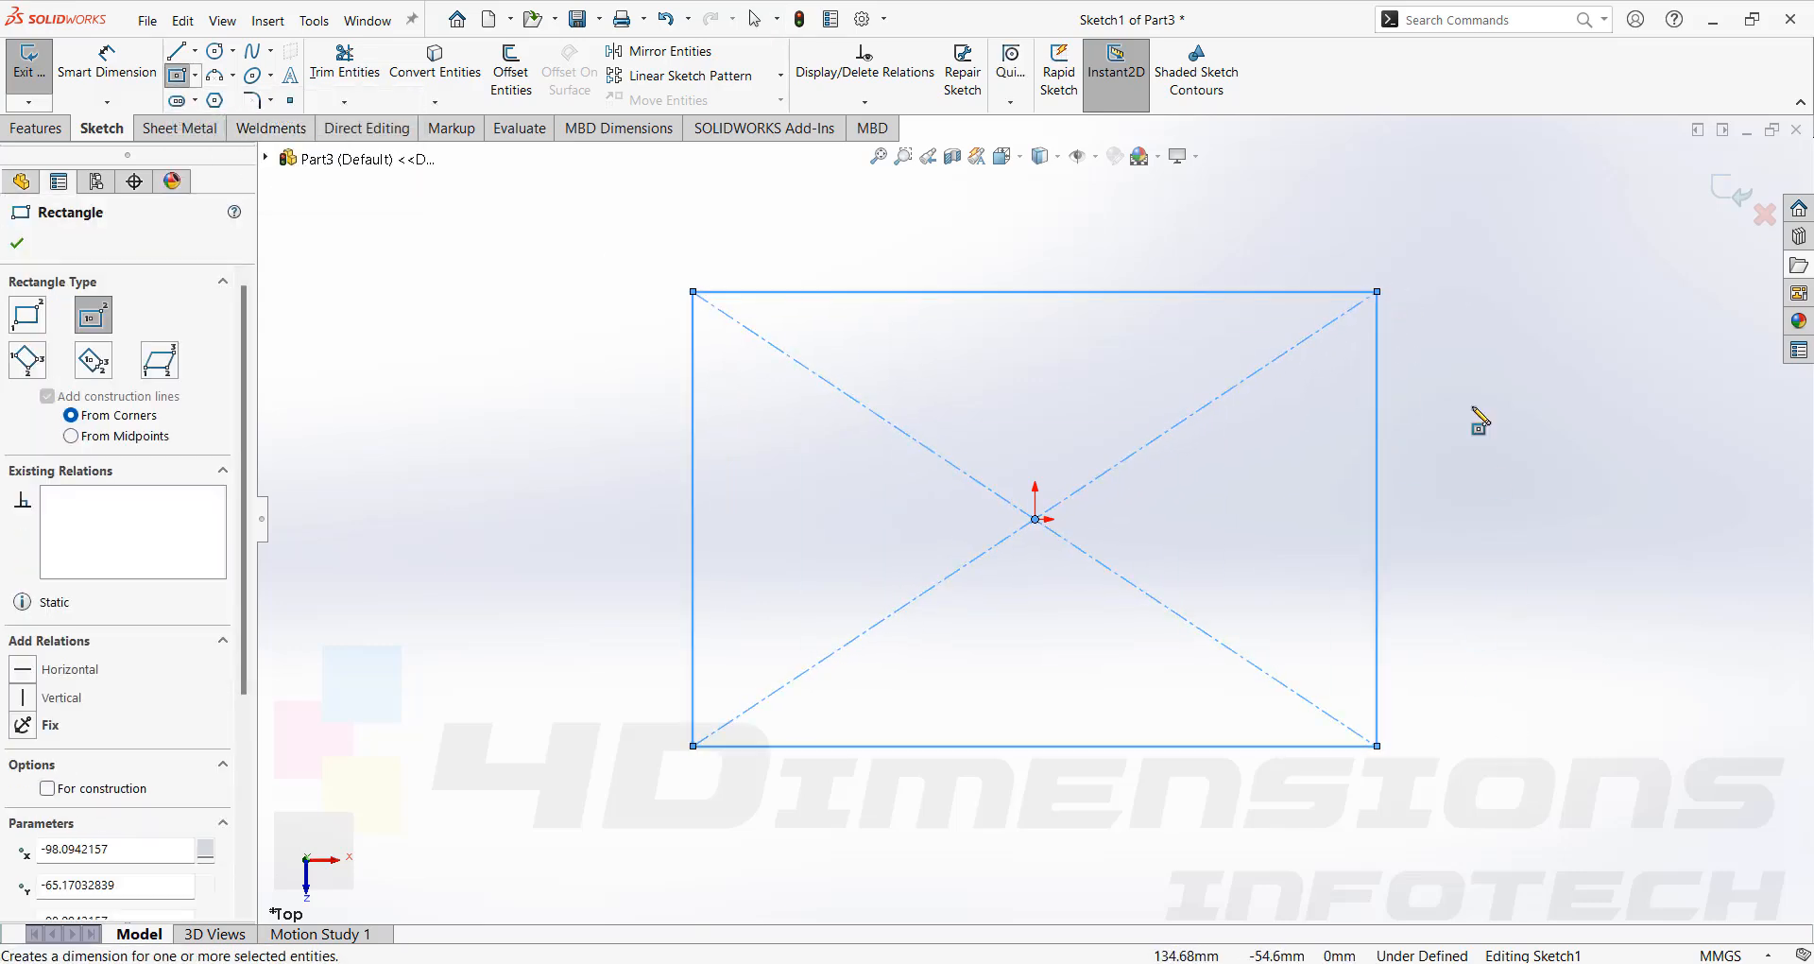
Dimension the rectangle 200 mm wide and 120 mm tall.
{"action": "left_click", "coordinate": [1244, 291]}
{"action": "left_click", "coordinate": [1243, 251]}
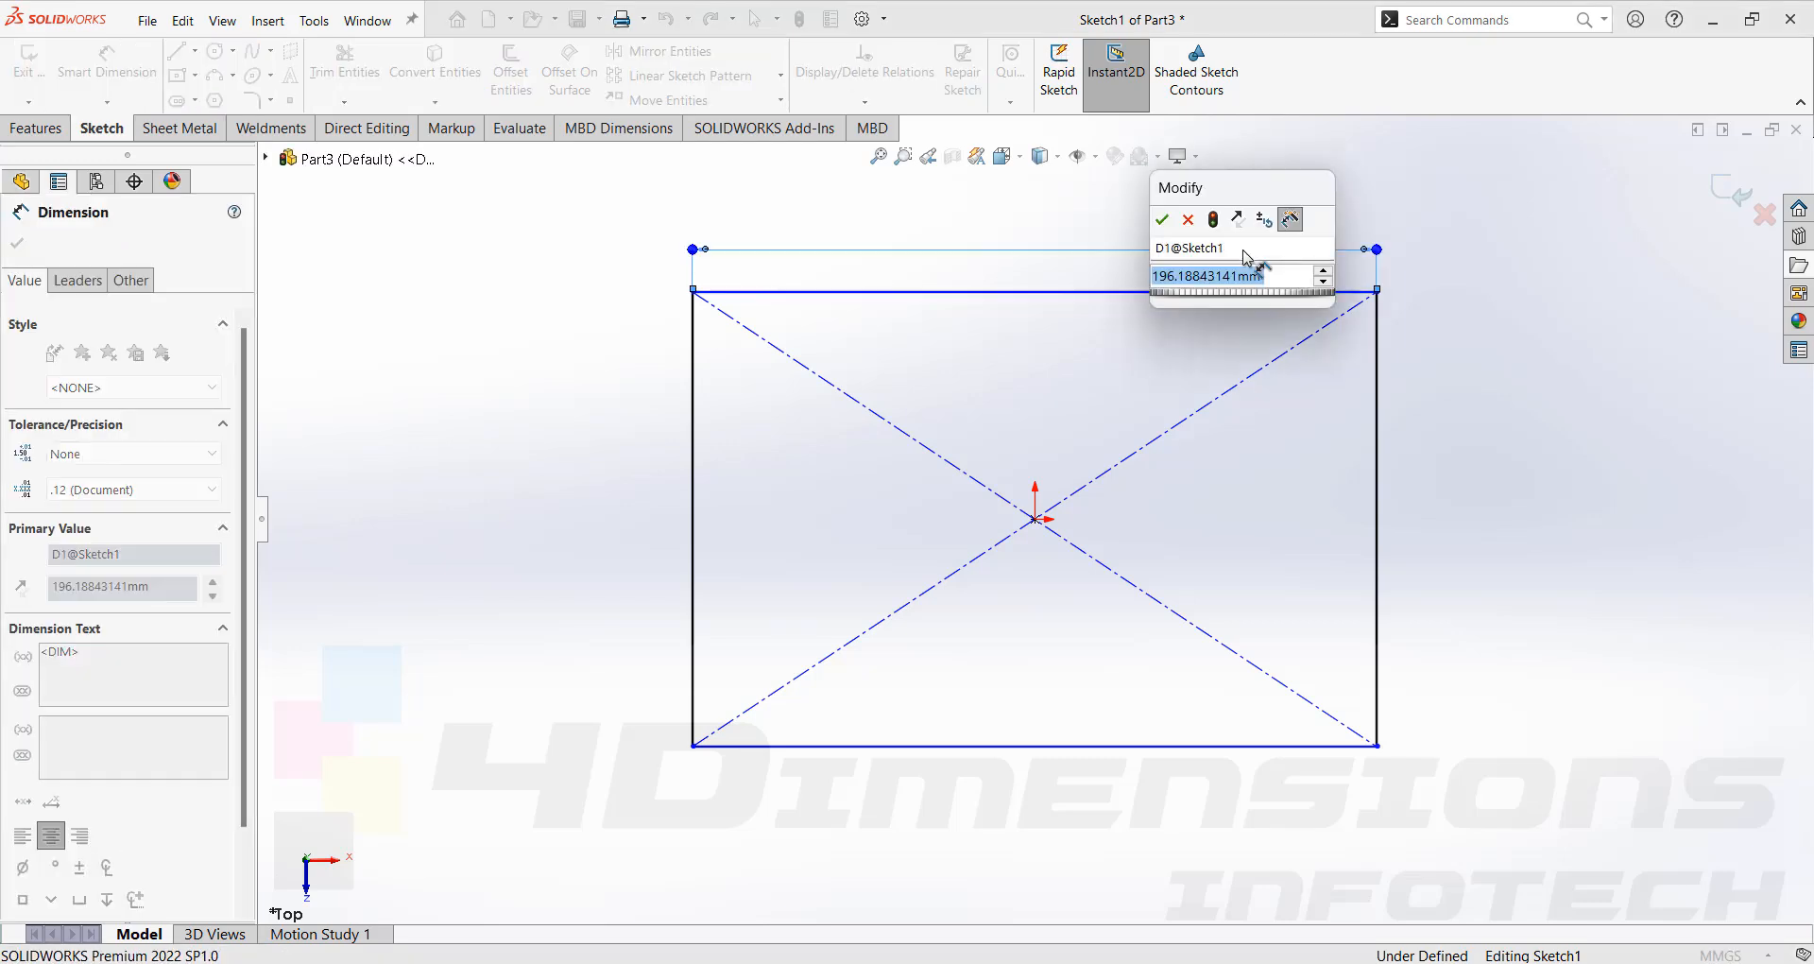
{"action": "type", "text": "200"}
{"action": "key", "text": "Return"}
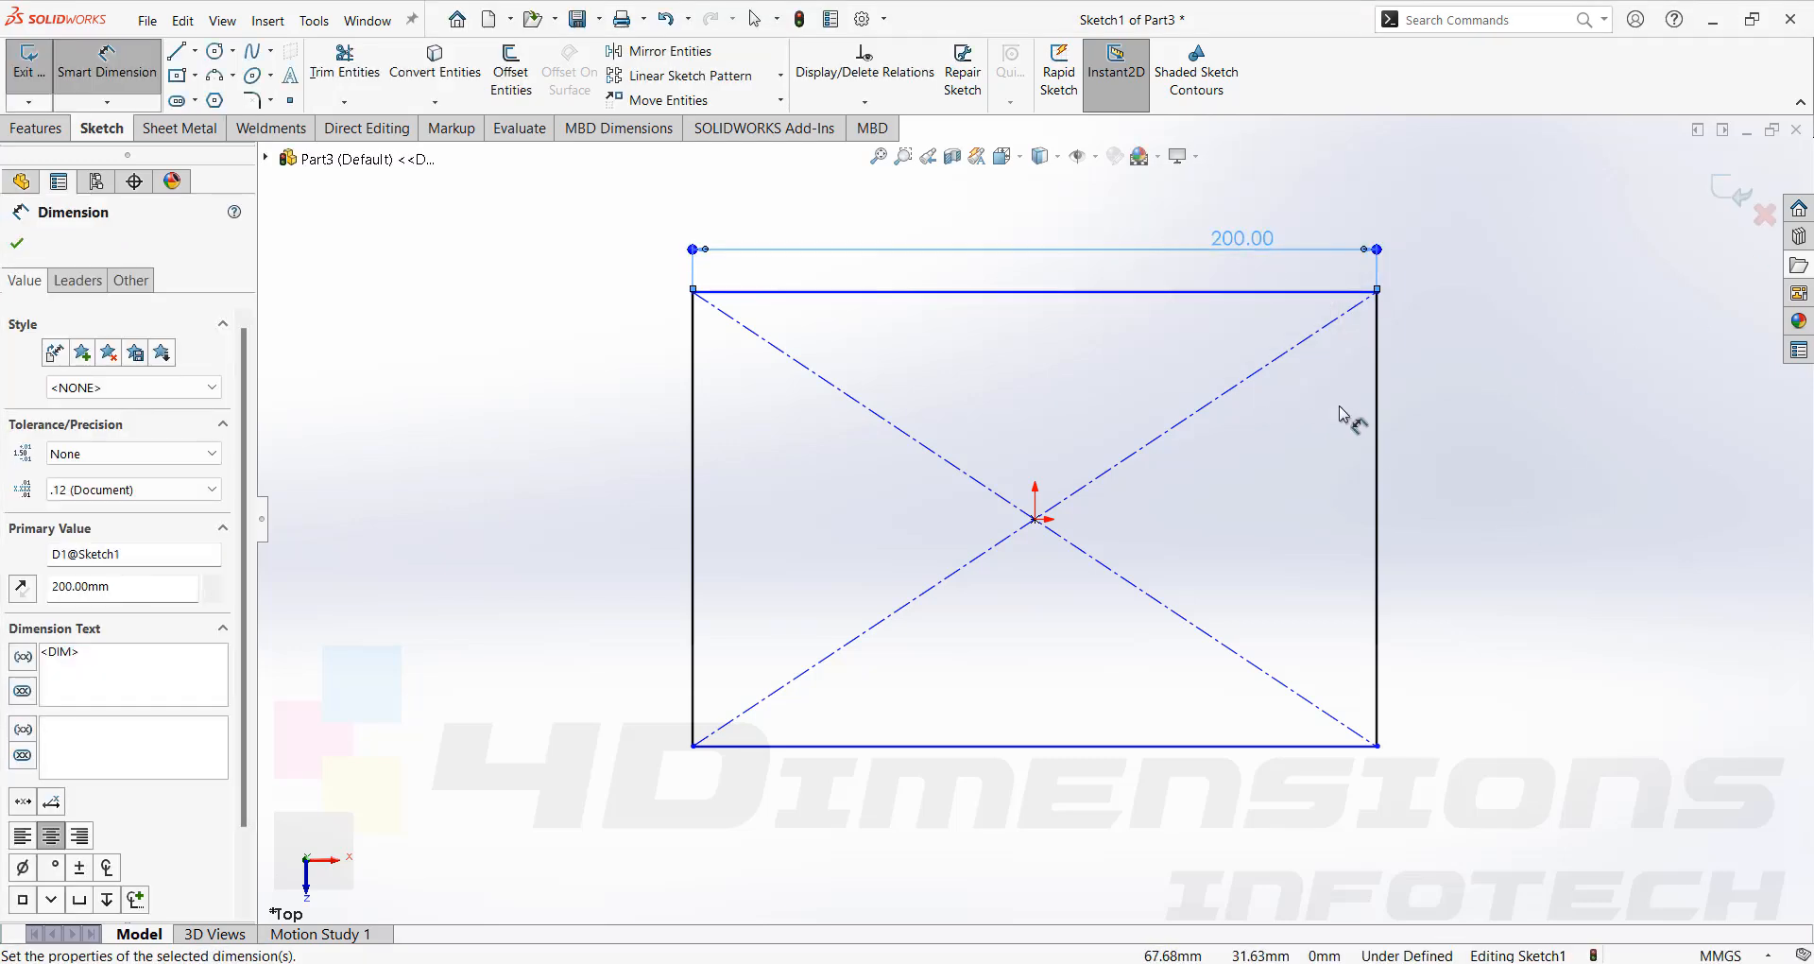
{"action": "left_click", "coordinate": [1377, 418]}
{"action": "left_click", "coordinate": [1411, 463]}
{"action": "type", "text": "120"}
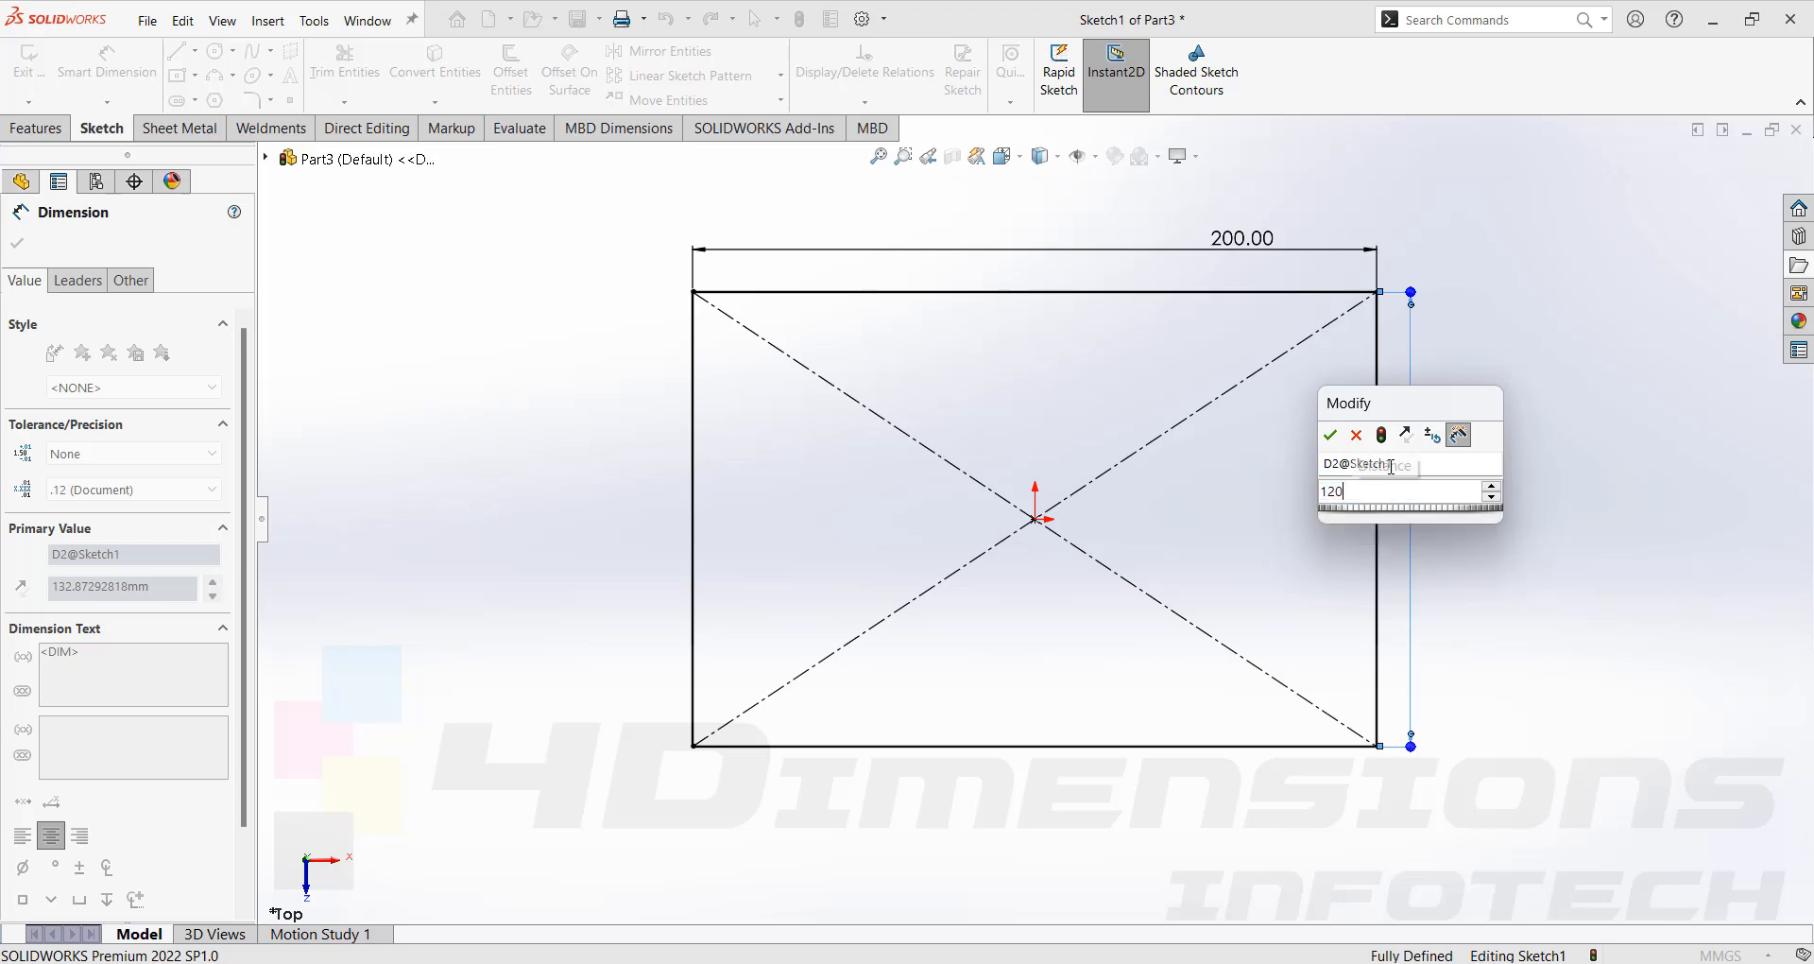
{"action": "key", "text": "Return"}
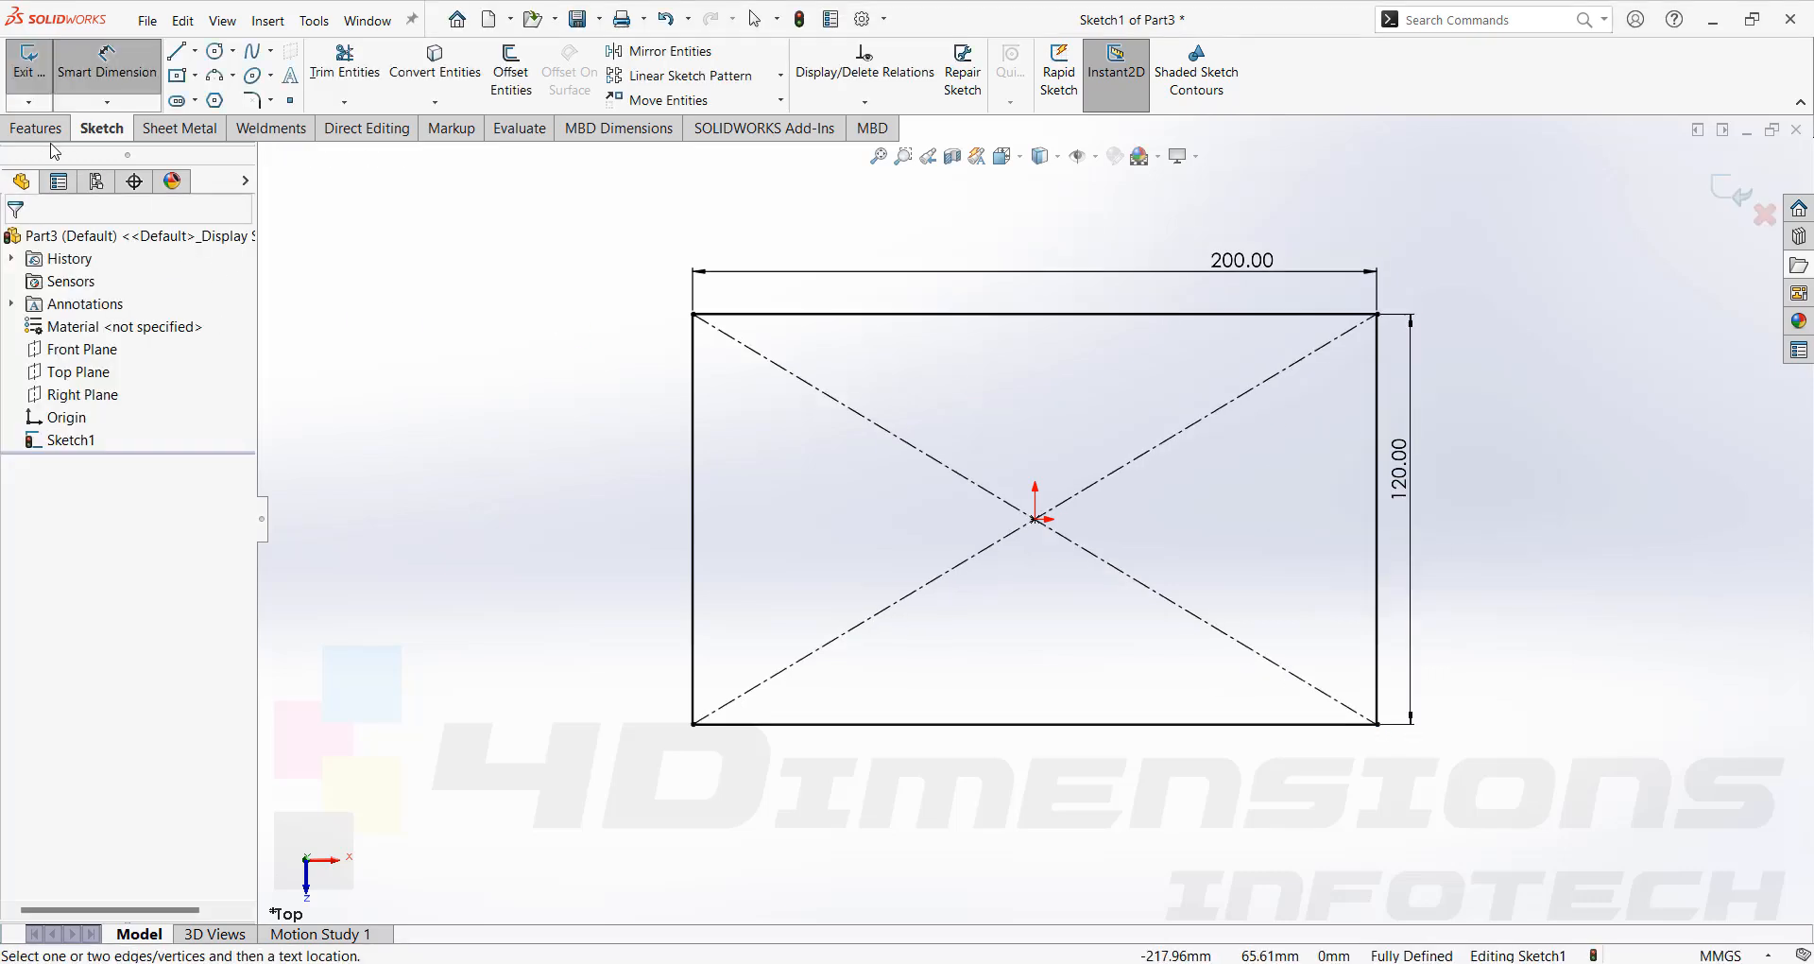
Extrude the rectangle 10 mm into a base plate.
{"action": "left_click", "coordinate": [38, 128]}
{"action": "mouse_move", "coordinate": [1194, 465]}
{"action": "middle_mouse_down"}
{"action": "mouse_move", "coordinate": [1211, 342]}
{"action": "mouse_move", "coordinate": [1222, 472]}
{"action": "middle_mouse_up"}
{"action": "left_click", "coordinate": [38, 71]}
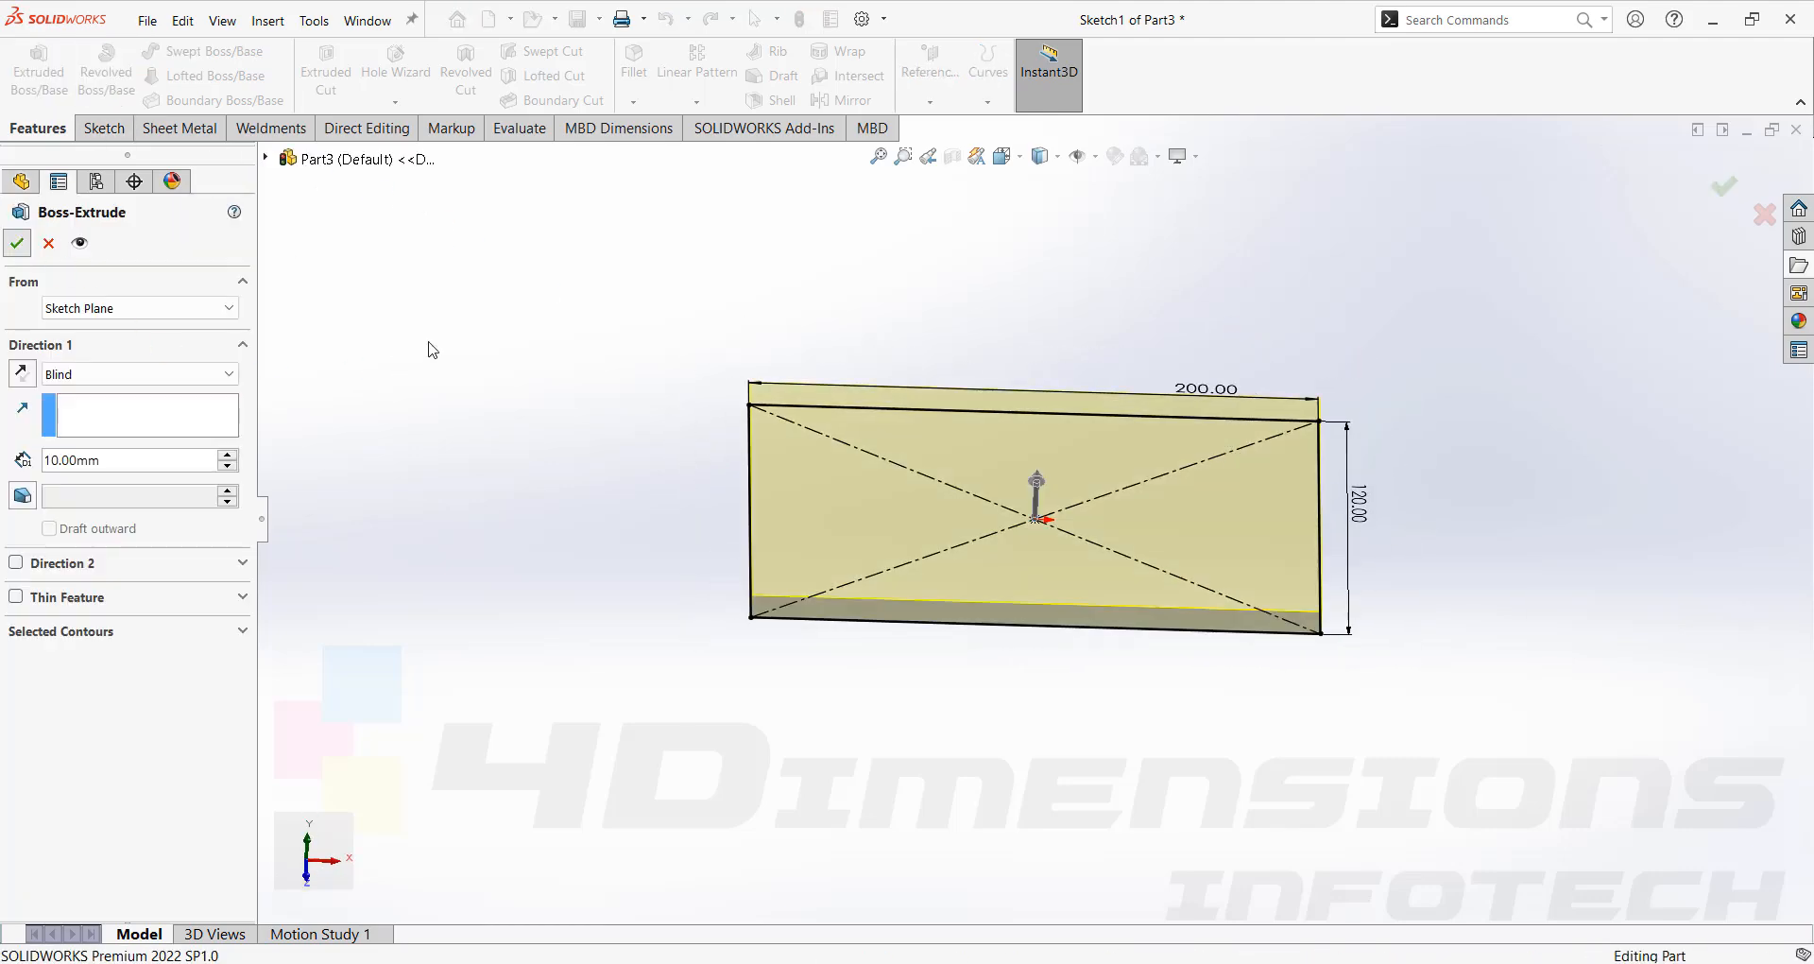
{"action": "key", "text": "Return"}
Sketch a smaller center rectangle at the origin on the plate's top face.
{"action": "left_click", "coordinate": [1204, 482]}
{"action": "left_click", "coordinate": [1260, 437]}
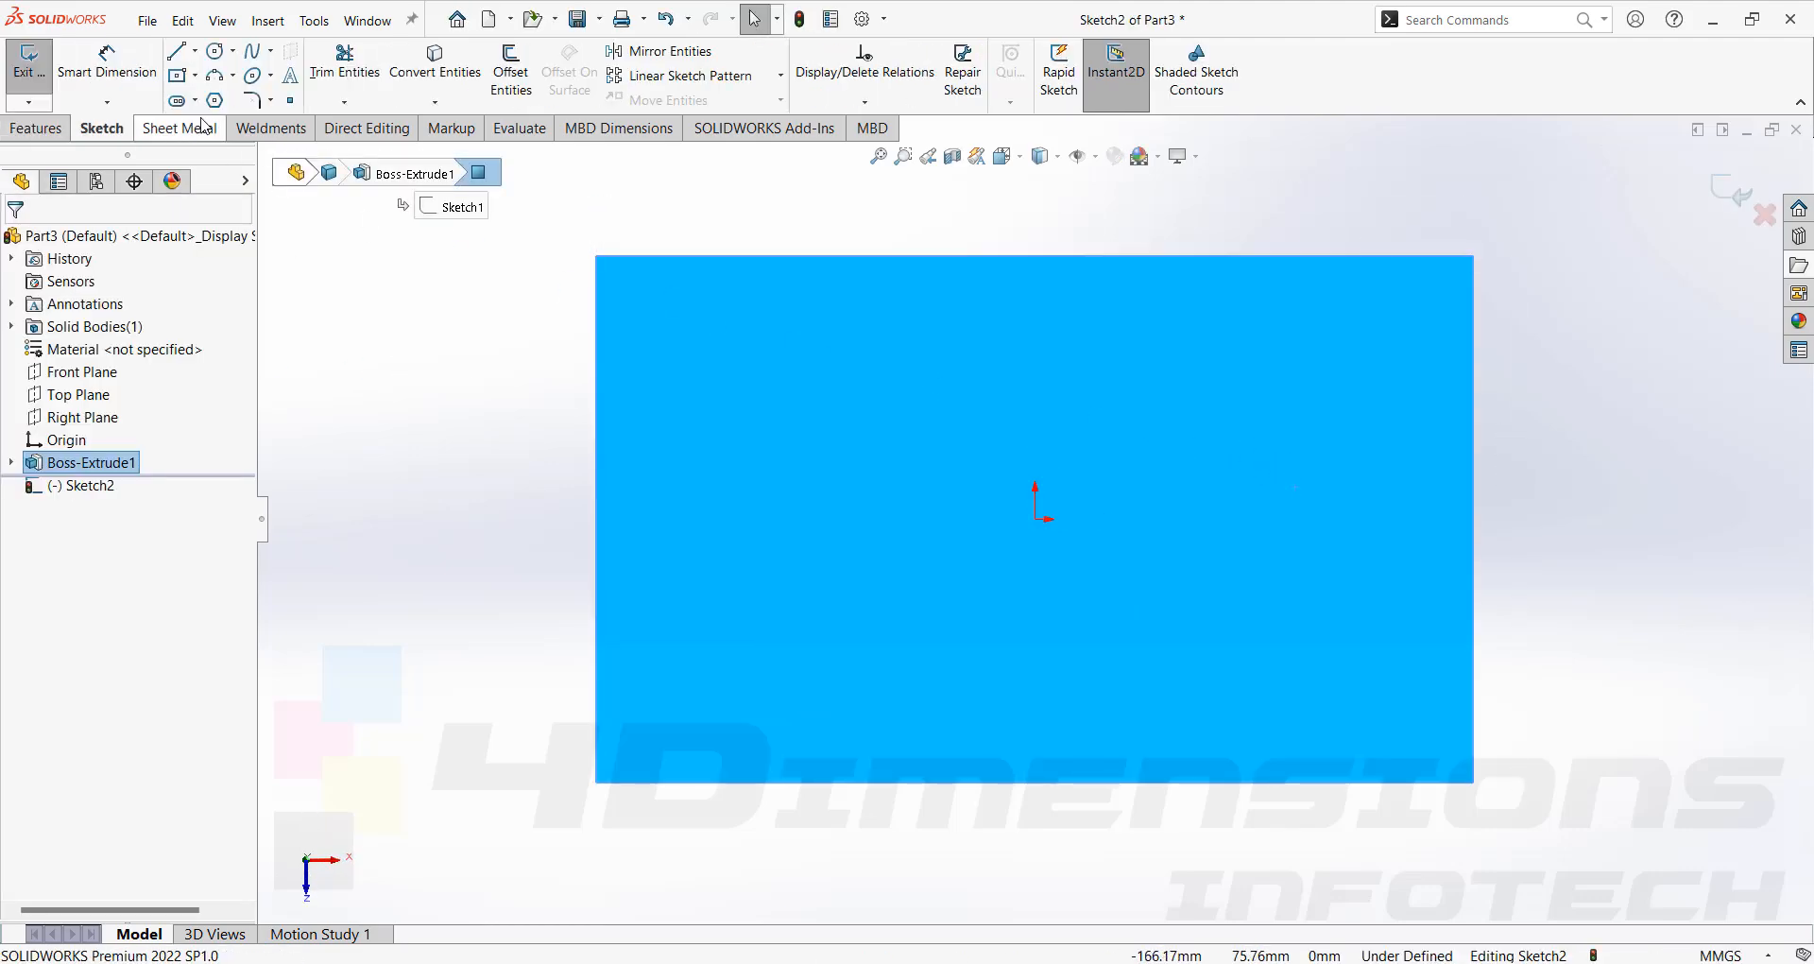
{"action": "left_click", "coordinate": [194, 75]}
{"action": "left_click", "coordinate": [227, 124]}
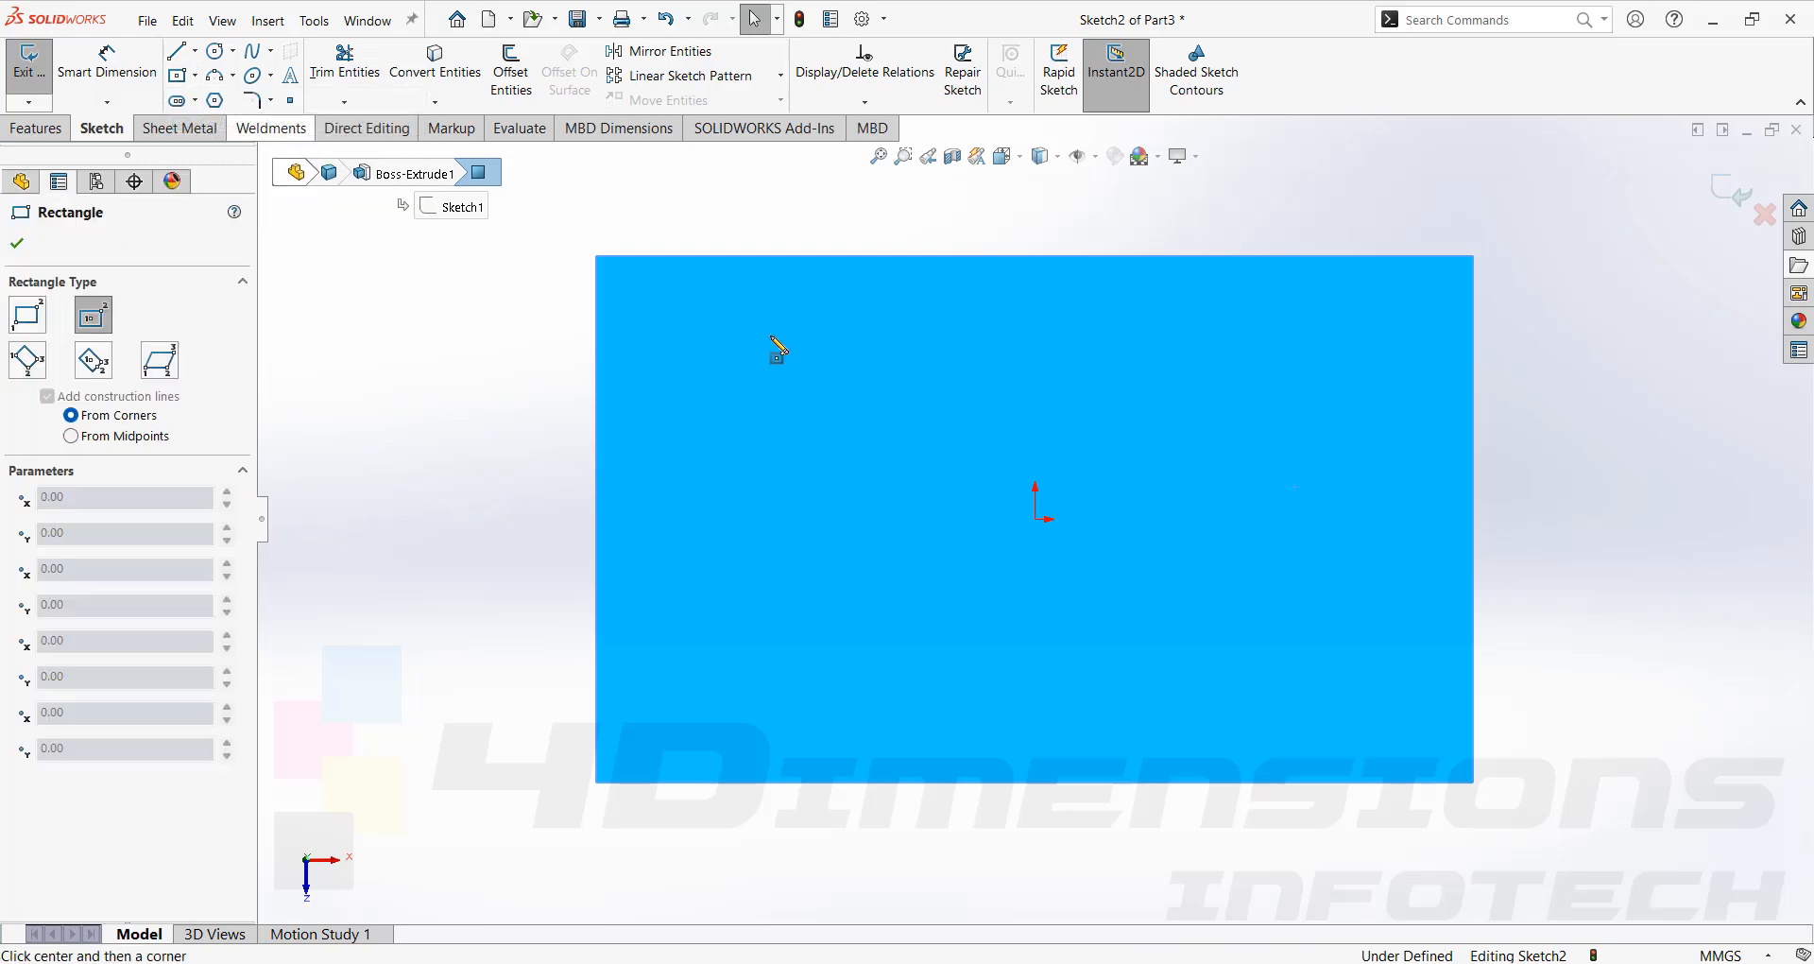
{"action": "left_click", "coordinate": [1034, 519]}
{"action": "left_click", "coordinate": [1177, 467]}
{"action": "left_click", "coordinate": [17, 243]}
{"action": "mouse_move", "coordinate": [858, 439]}
{"action": "middle_mouse_down"}
{"action": "mouse_move", "coordinate": [844, 306]}
{"action": "mouse_move", "coordinate": [877, 291]}
{"action": "middle_mouse_up"}
Extrude the small rectangle 30 mm upward into a block on the plate.
{"action": "left_click", "coordinate": [36, 127]}
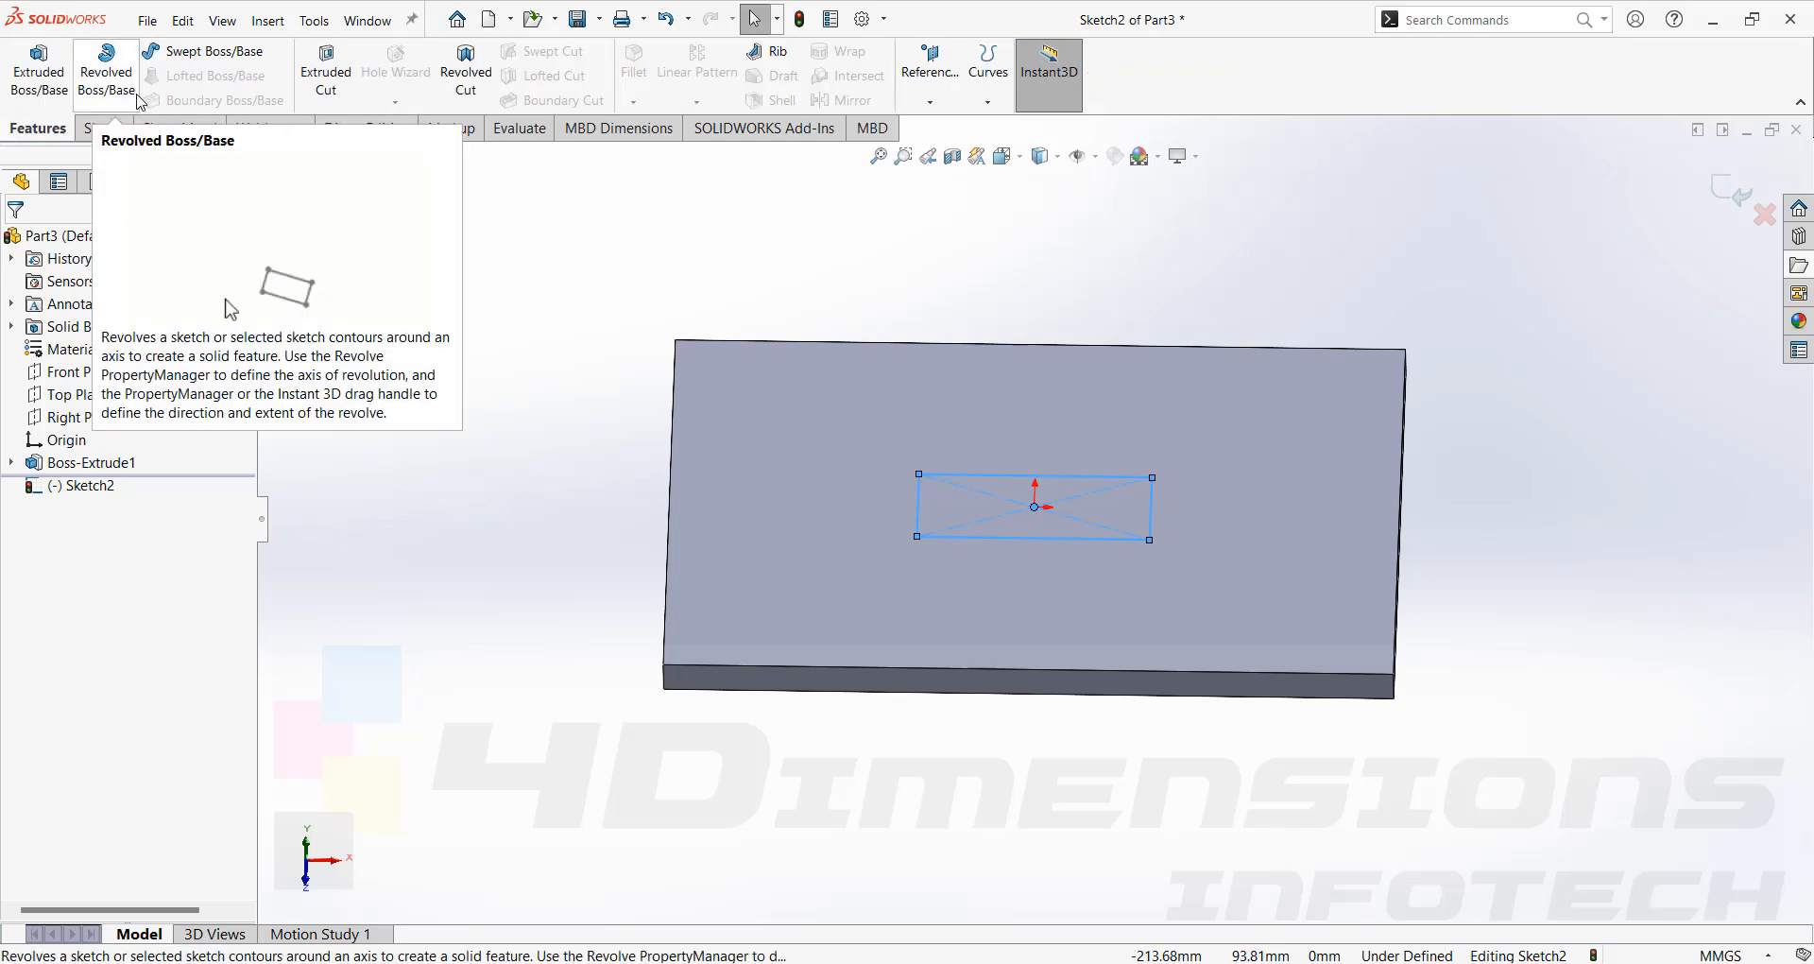
{"action": "left_click", "coordinate": [37, 68]}
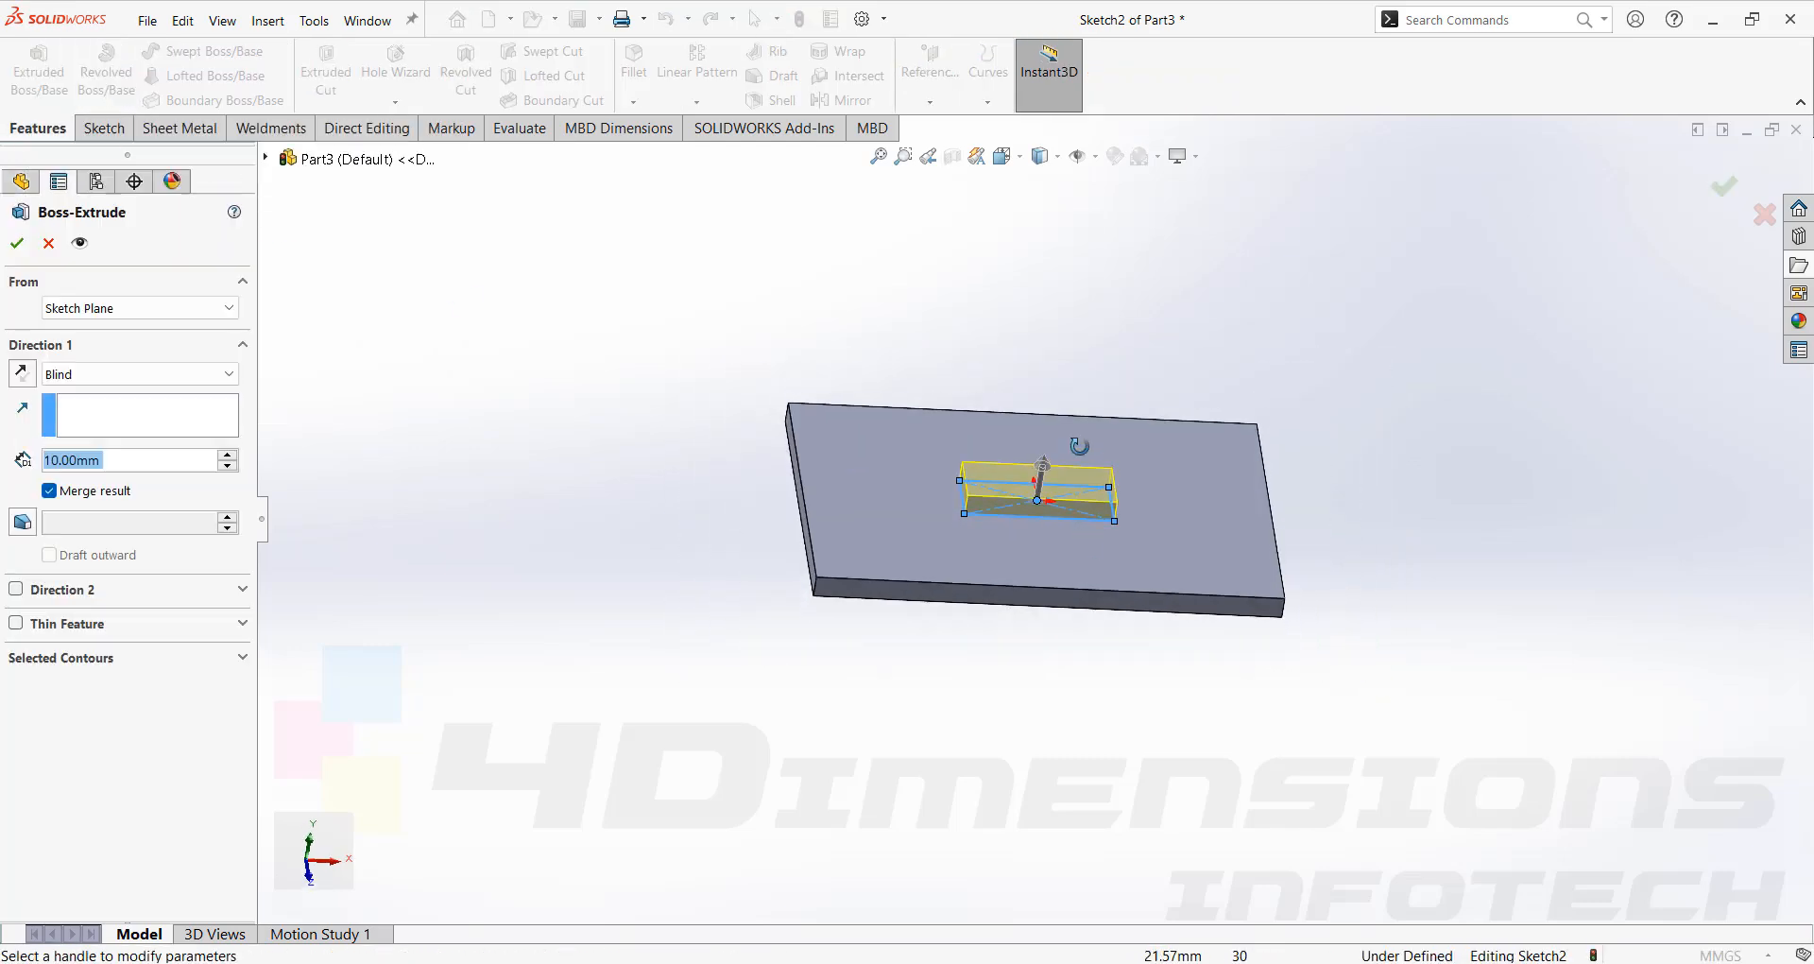
{"action": "left_click", "coordinate": [227, 455]}
{"action": "left_click", "coordinate": [227, 455]}
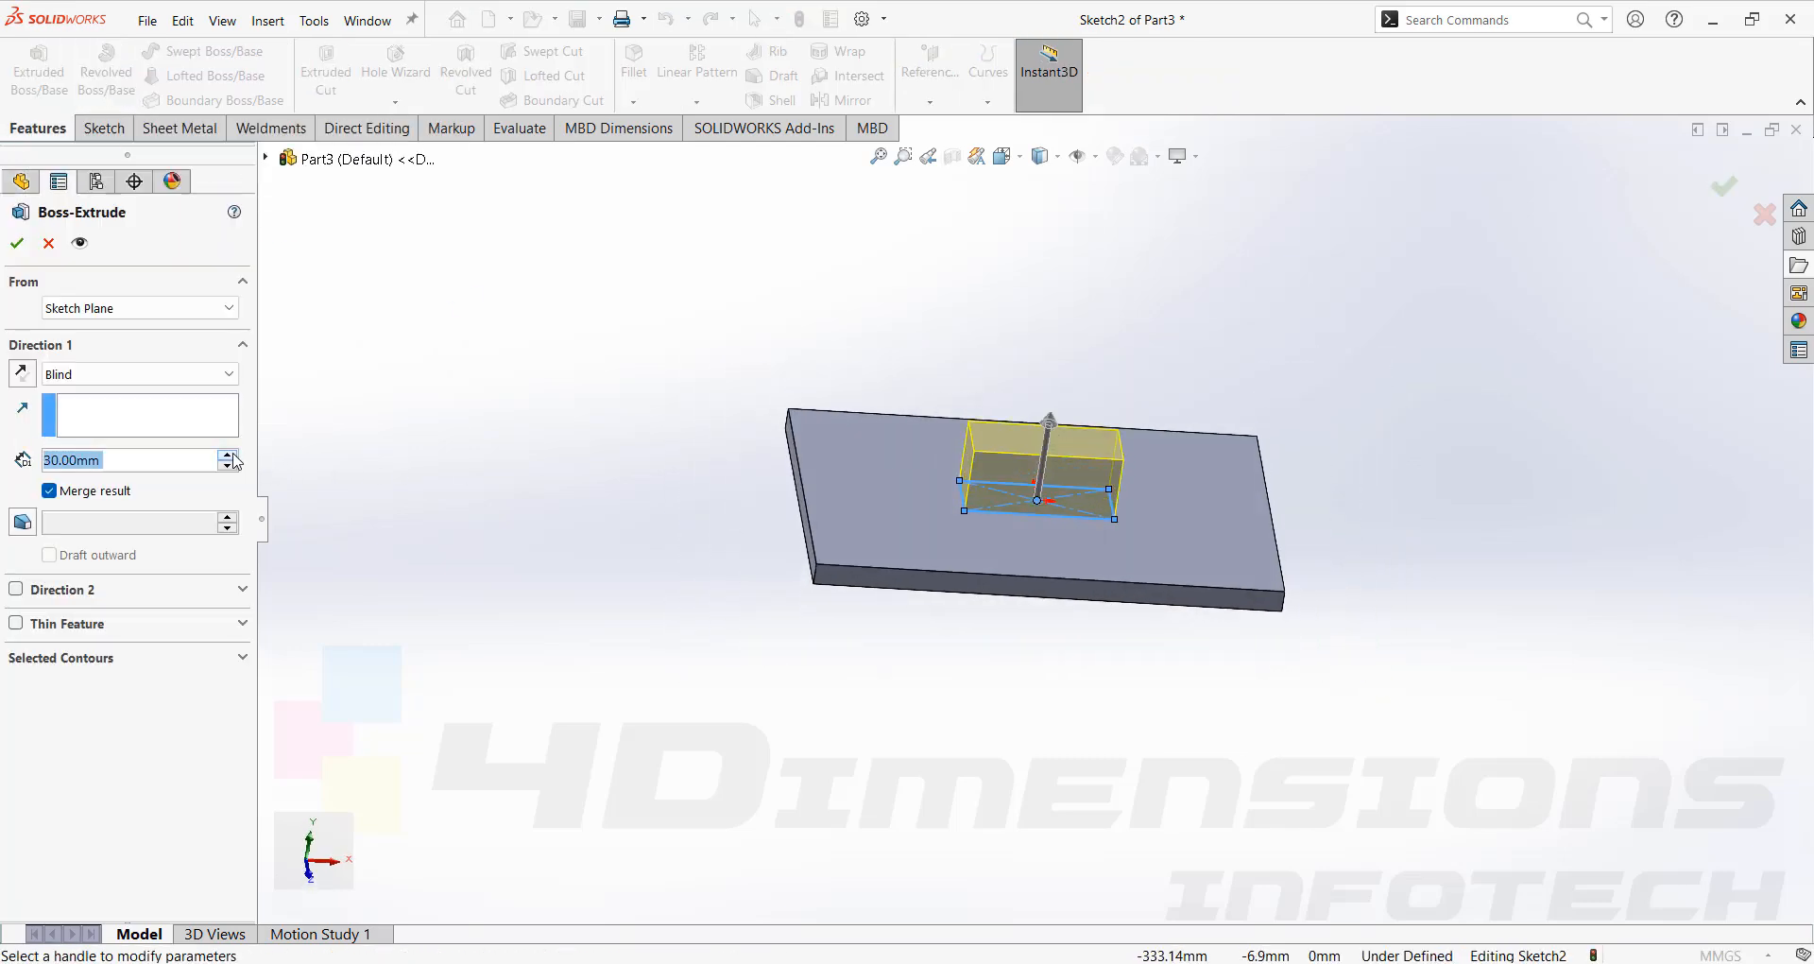
{"action": "key", "text": "Return"}
Change the block's extrusion height to 20 mm.
{"action": "left_click", "coordinate": [490, 434]}
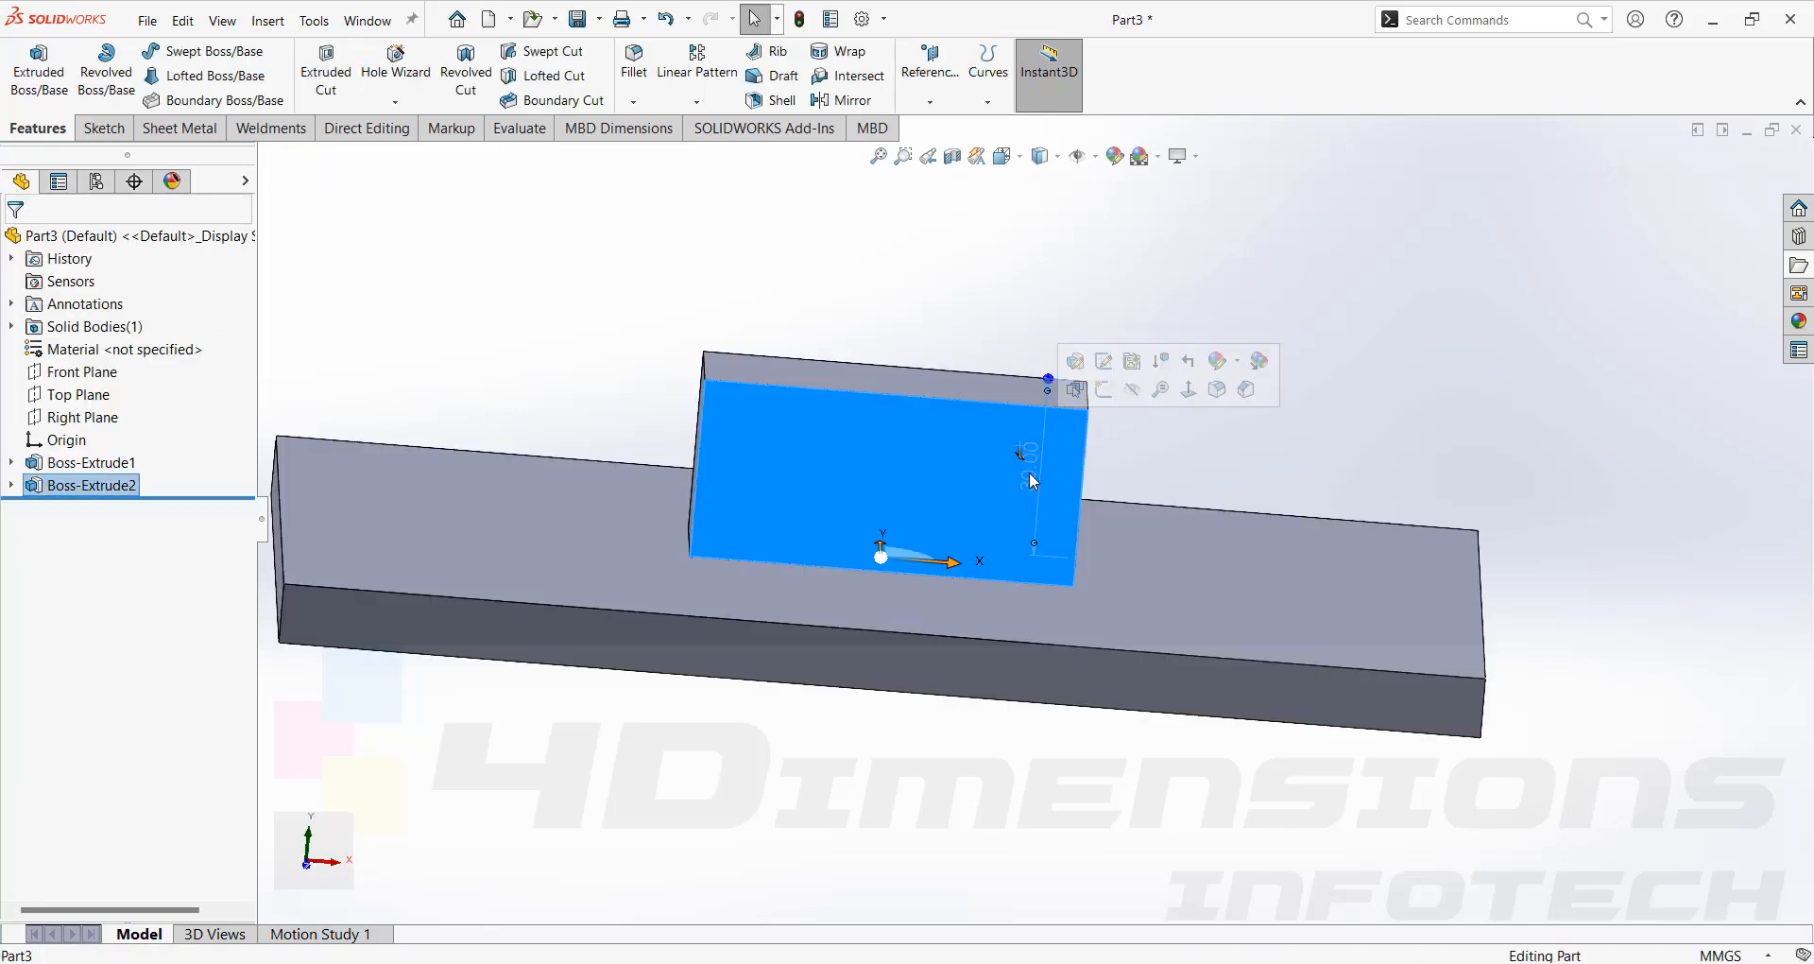
{"action": "double_click", "coordinate": [1030, 472]}
{"action": "type", "text": "2"}
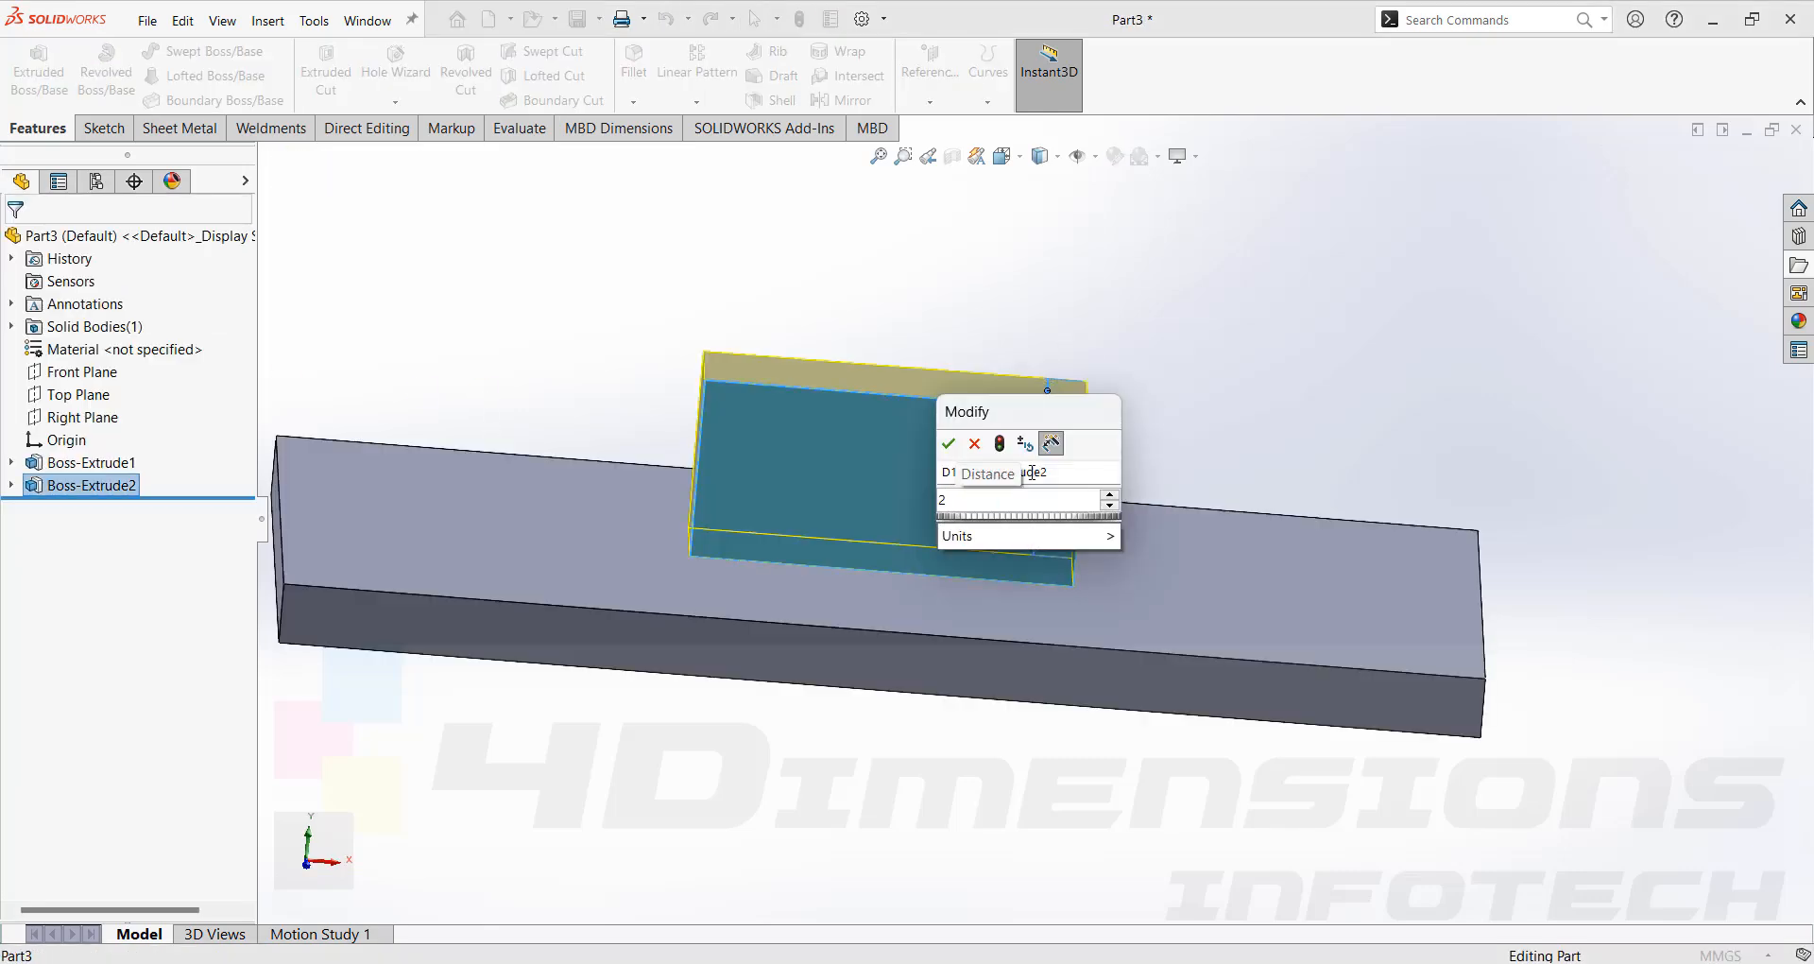
{"action": "type", "text": "0"}
{"action": "key", "text": "Return"}
{"action": "left_click", "coordinate": [1138, 404]}
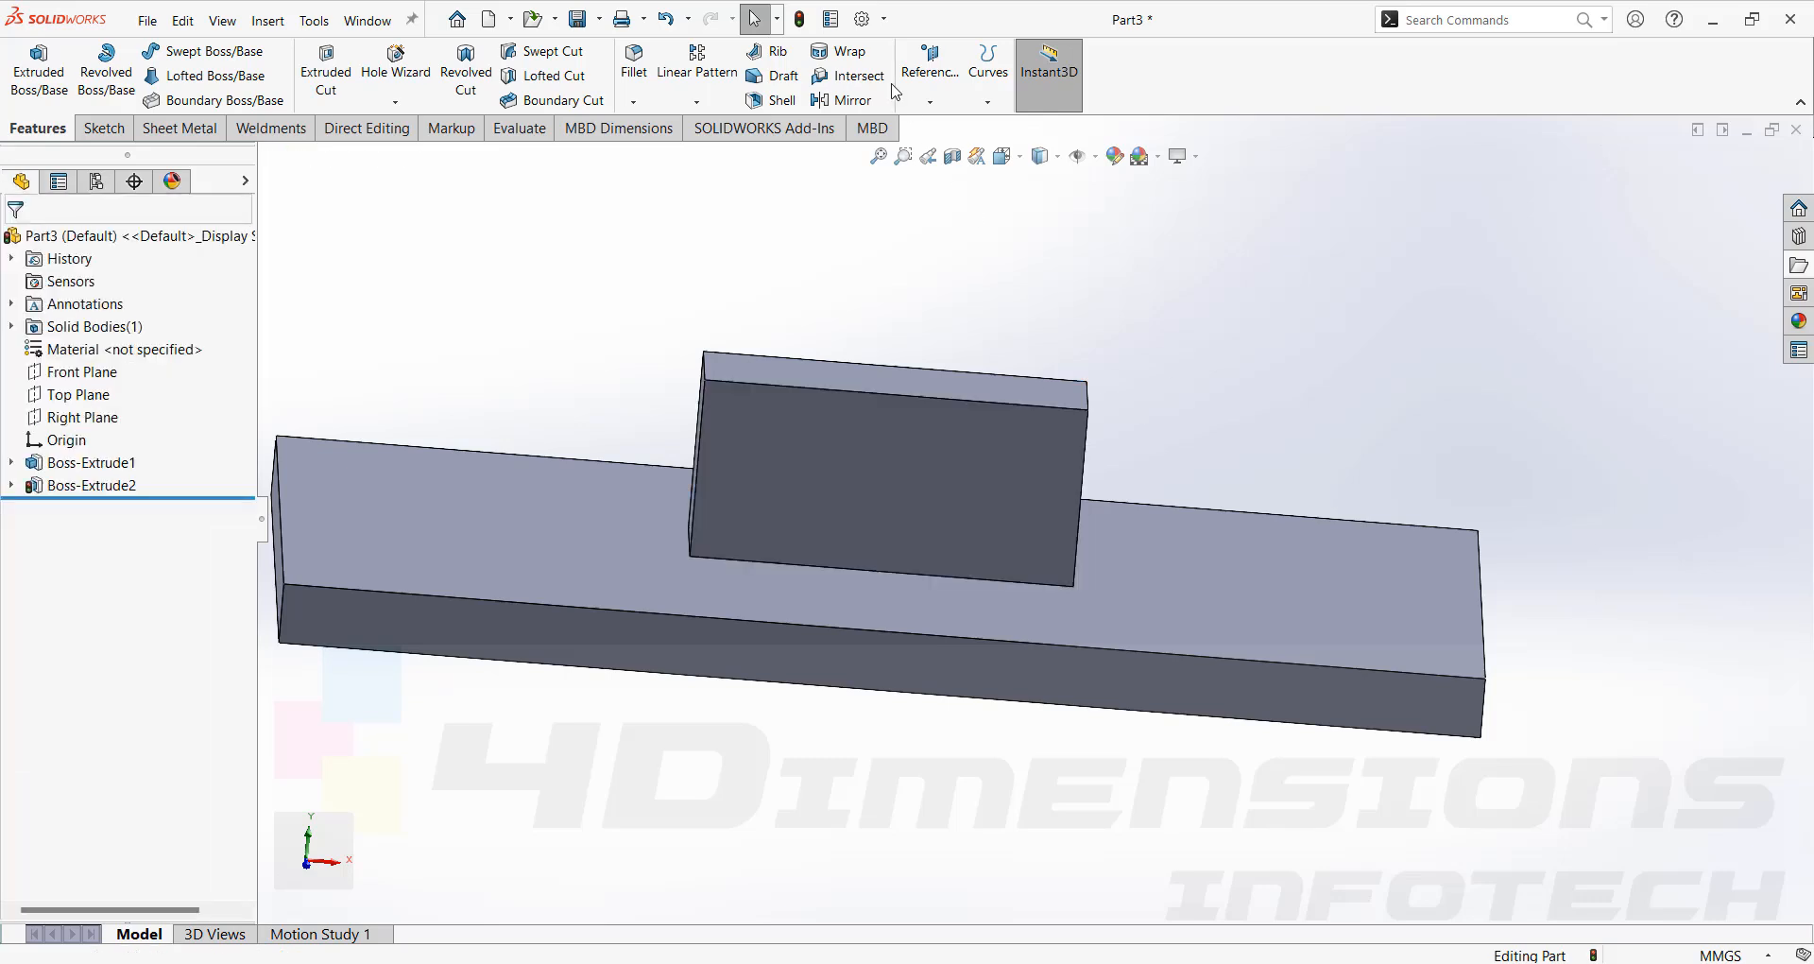
Sketch a triangle on the block's front face from its lower-left corner up to its top edge.
{"action": "left_click", "coordinate": [1017, 465]}
{"action": "left_click", "coordinate": [1078, 417]}
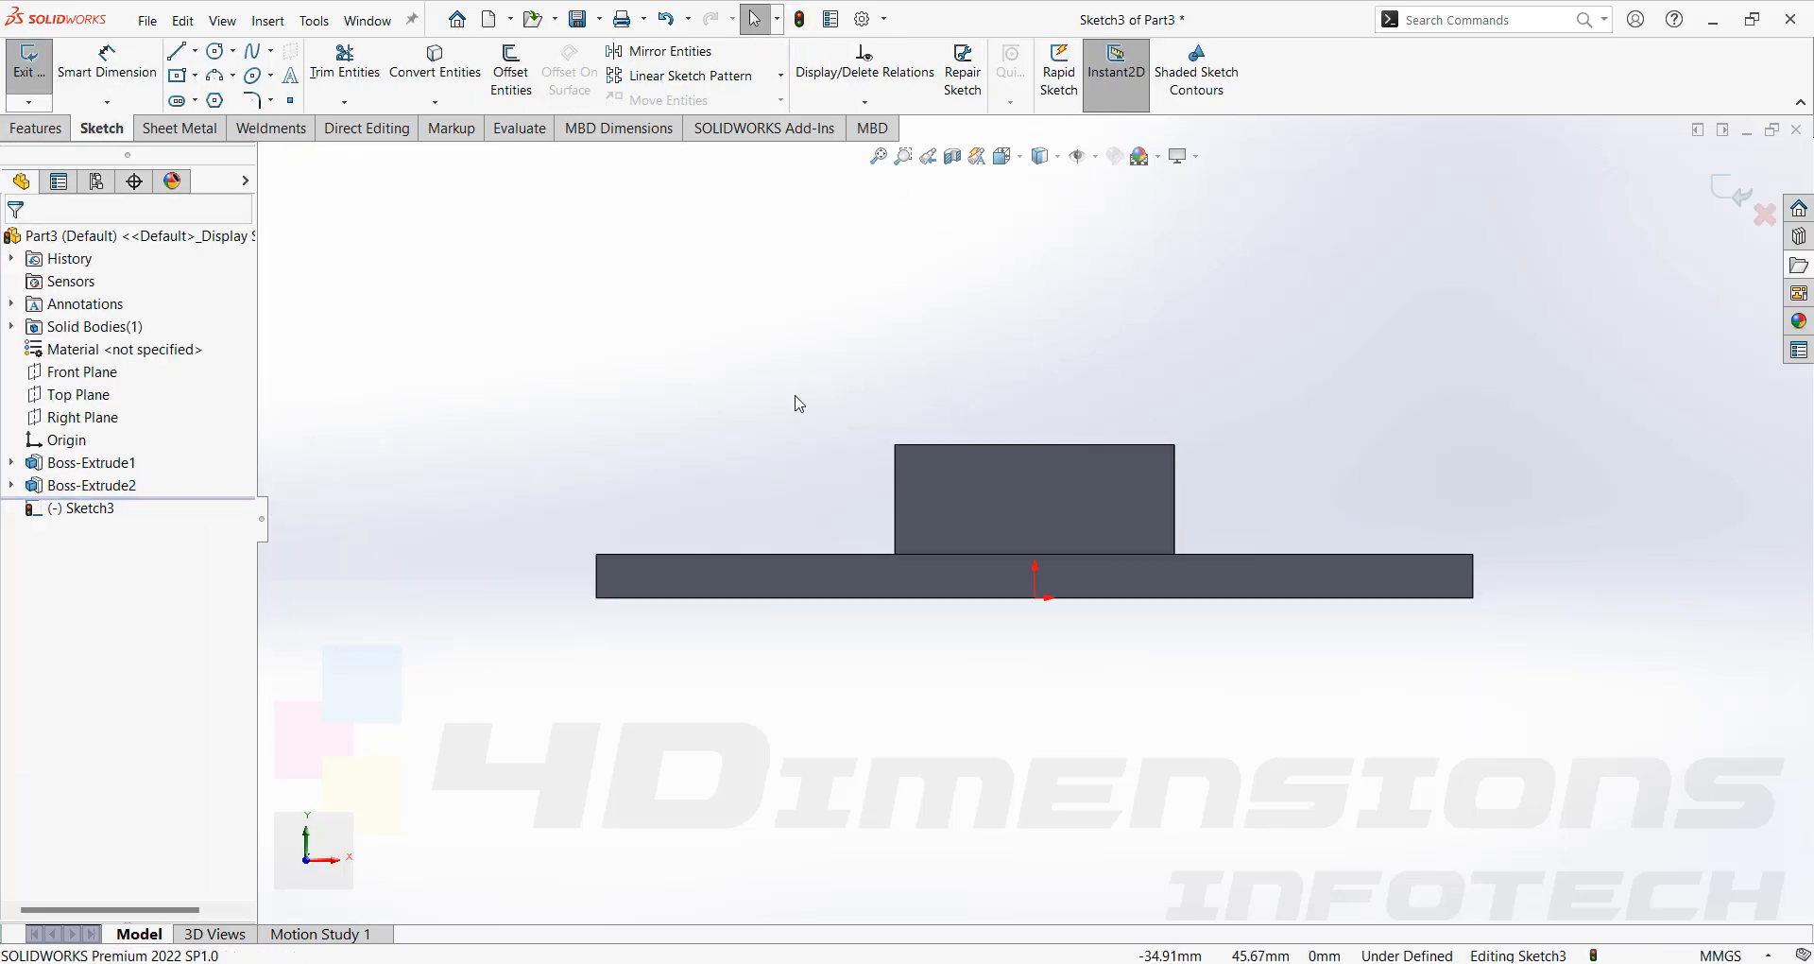
{"action": "left_click", "coordinate": [175, 52]}
{"action": "left_click", "coordinate": [895, 554]}
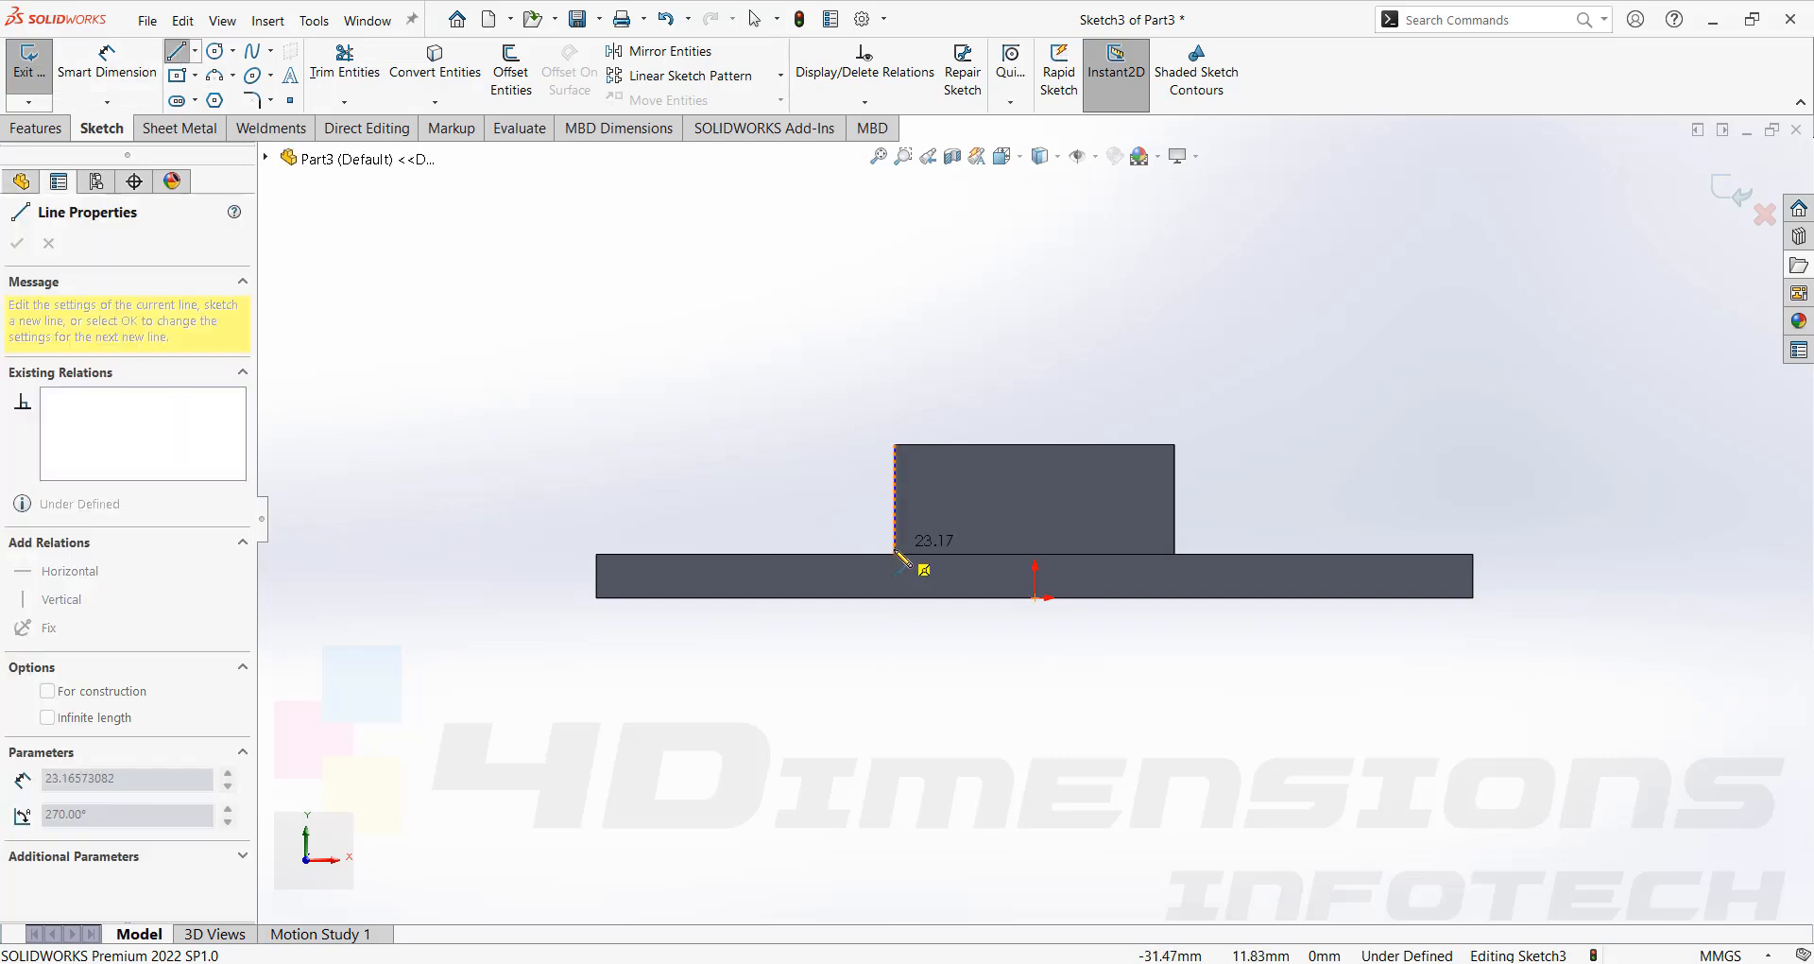
{"action": "left_click", "coordinate": [959, 444]}
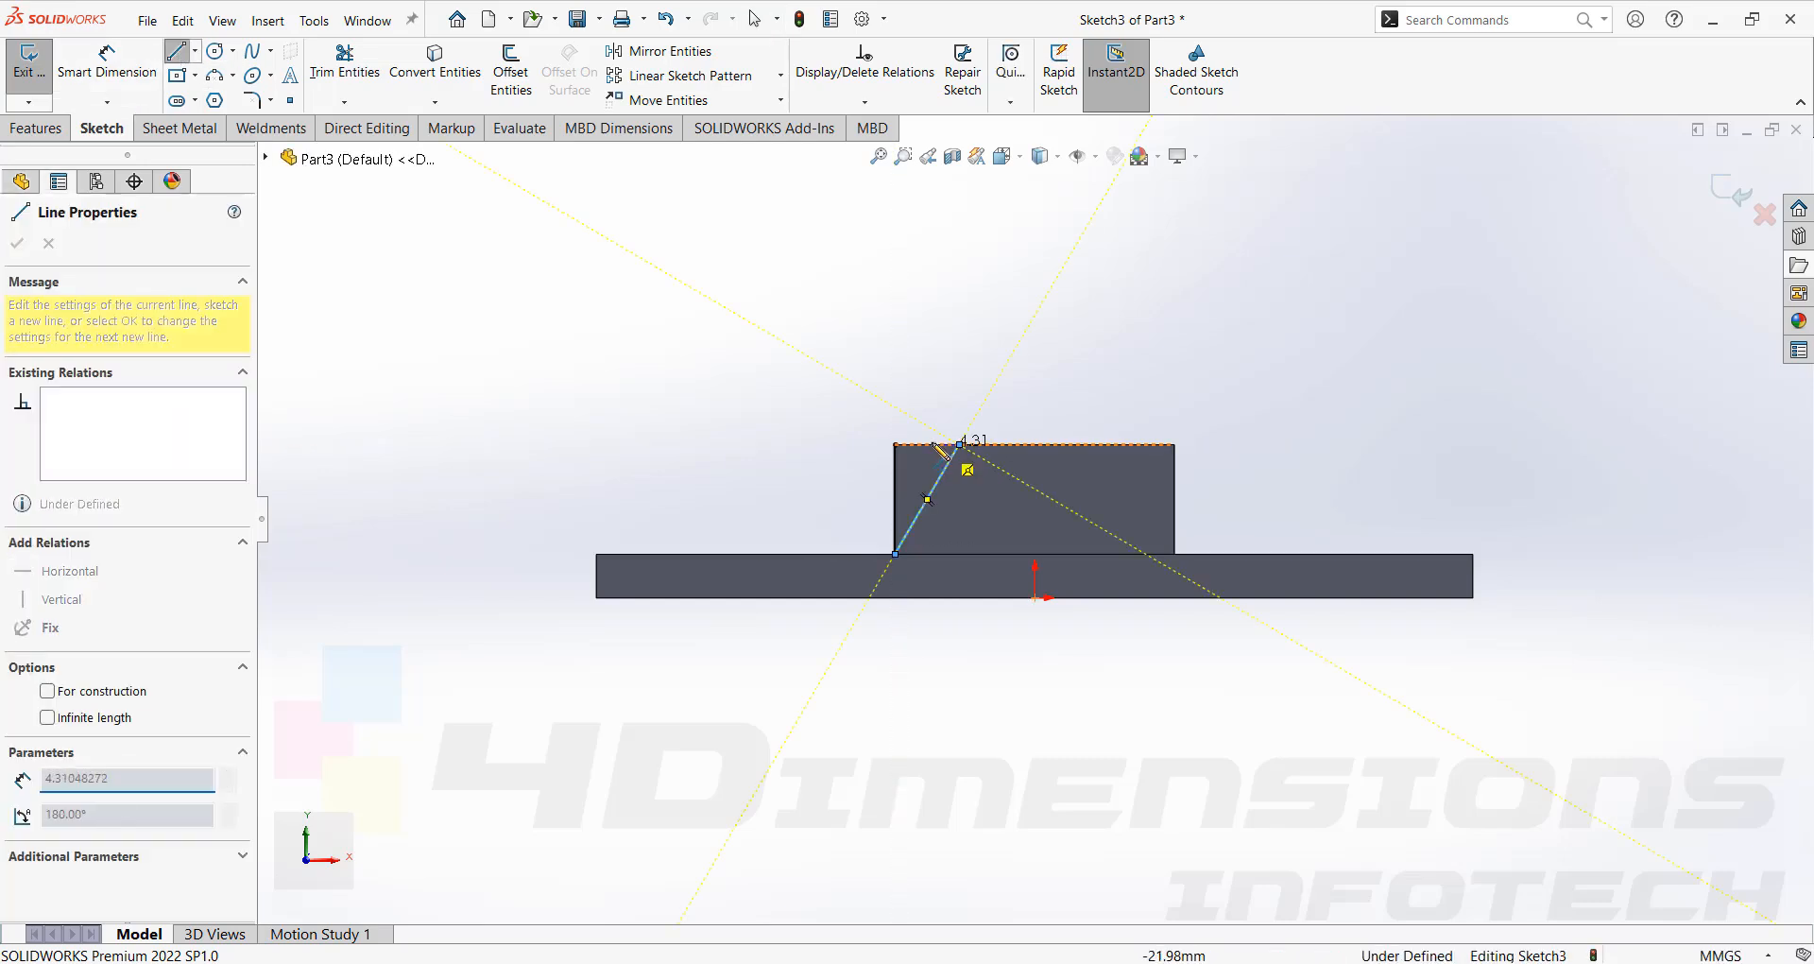
{"action": "double_click", "coordinate": [894, 444]}
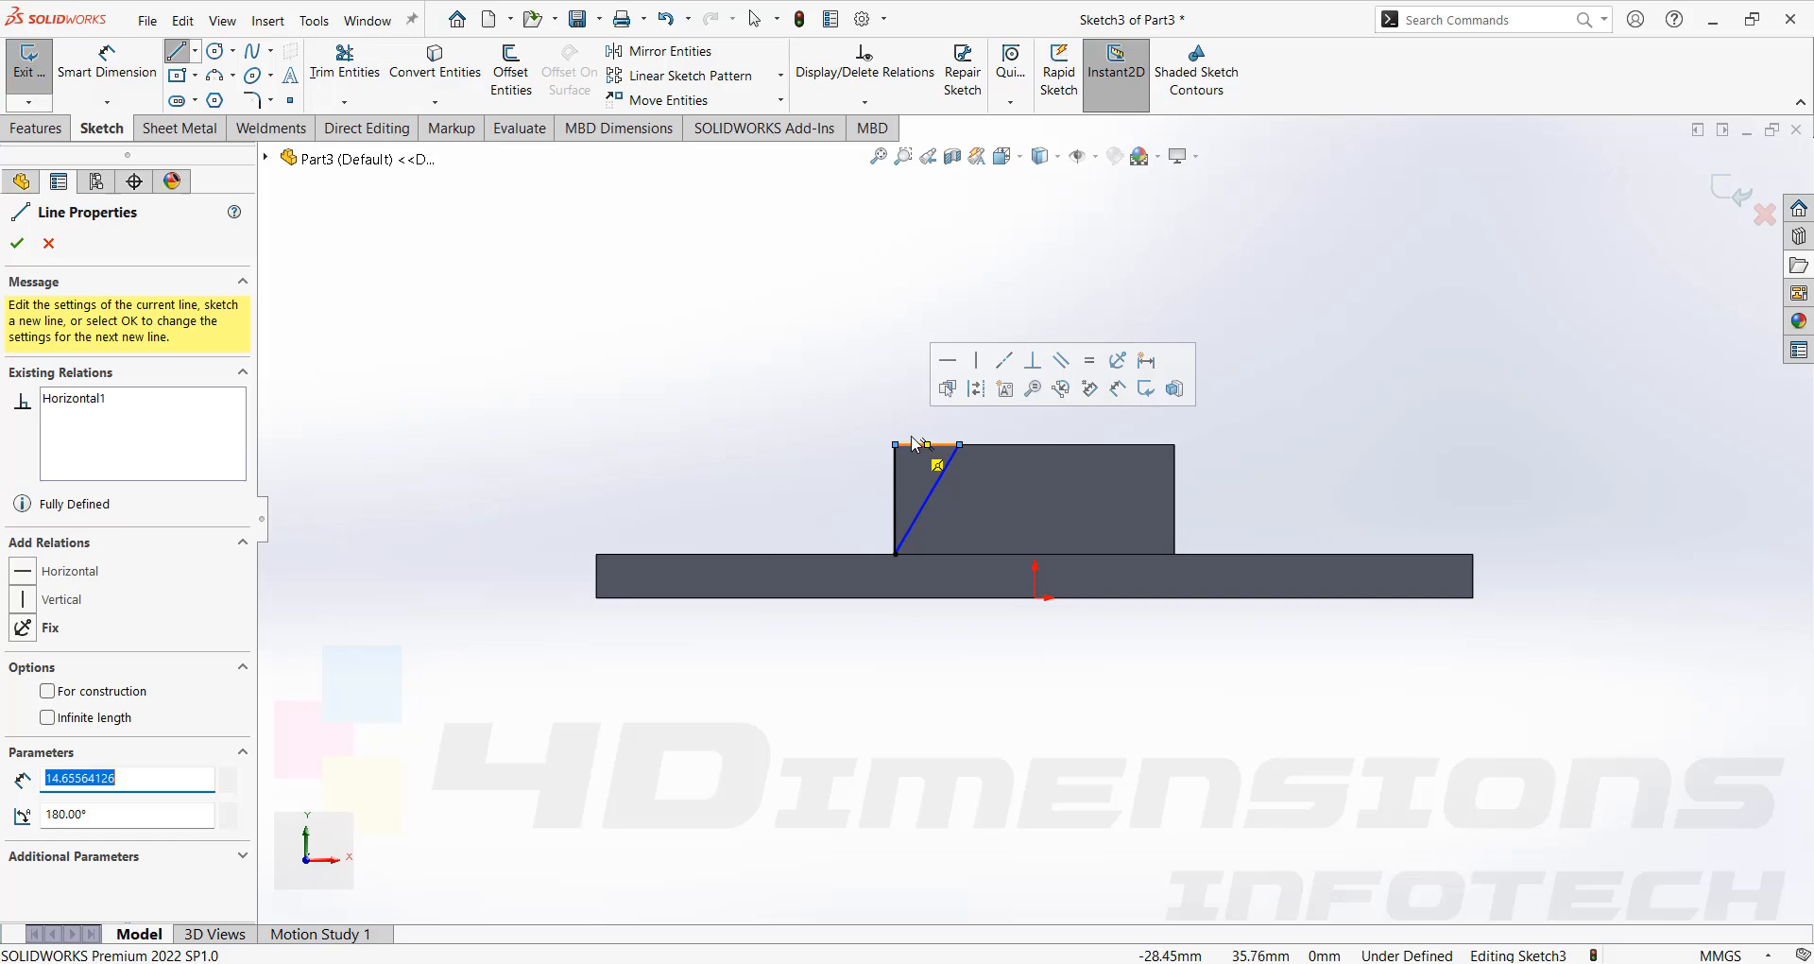
{"action": "key", "text": "Escape"}
{"action": "right_click_drag", "start_coordinate": [778, 498], "coordinate": [838, 369]}
{"action": "scroll", "coordinate": [946, 477], "scroll_direction": "down", "scroll_amount": 3}
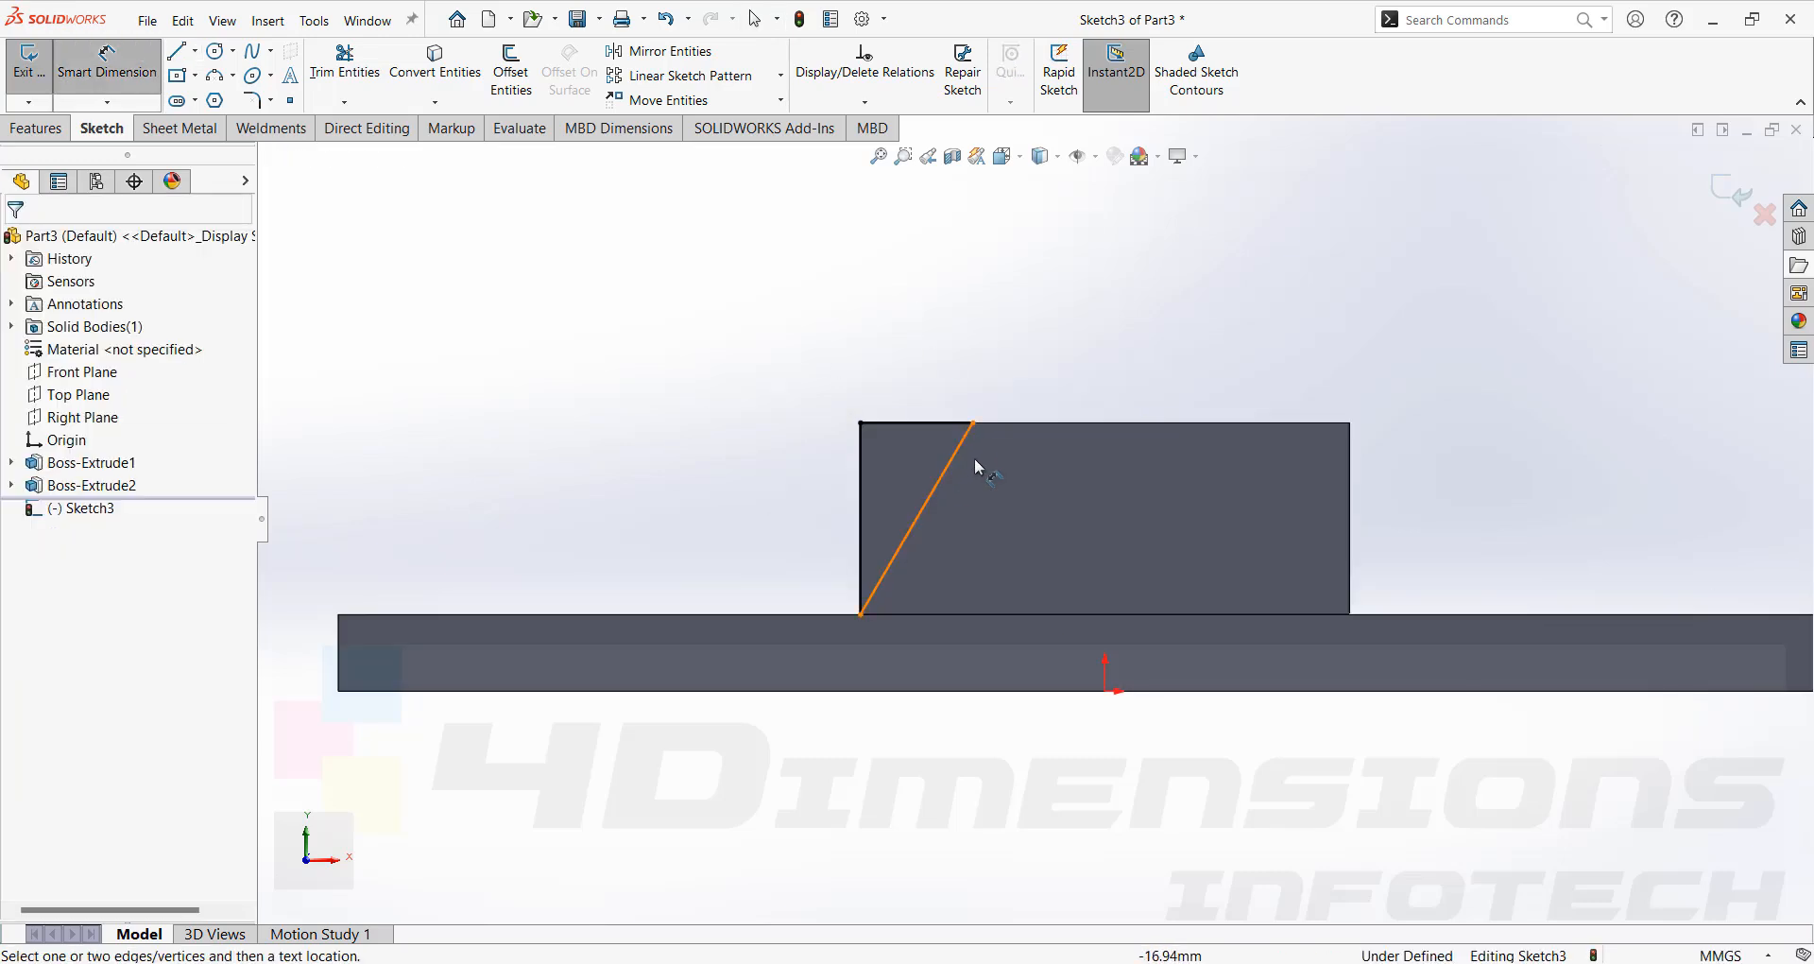
Dimension the angle between the sloped line and the top edge as 60°.
{"action": "left_click", "coordinate": [953, 479]}
{"action": "left_click", "coordinate": [932, 423]}
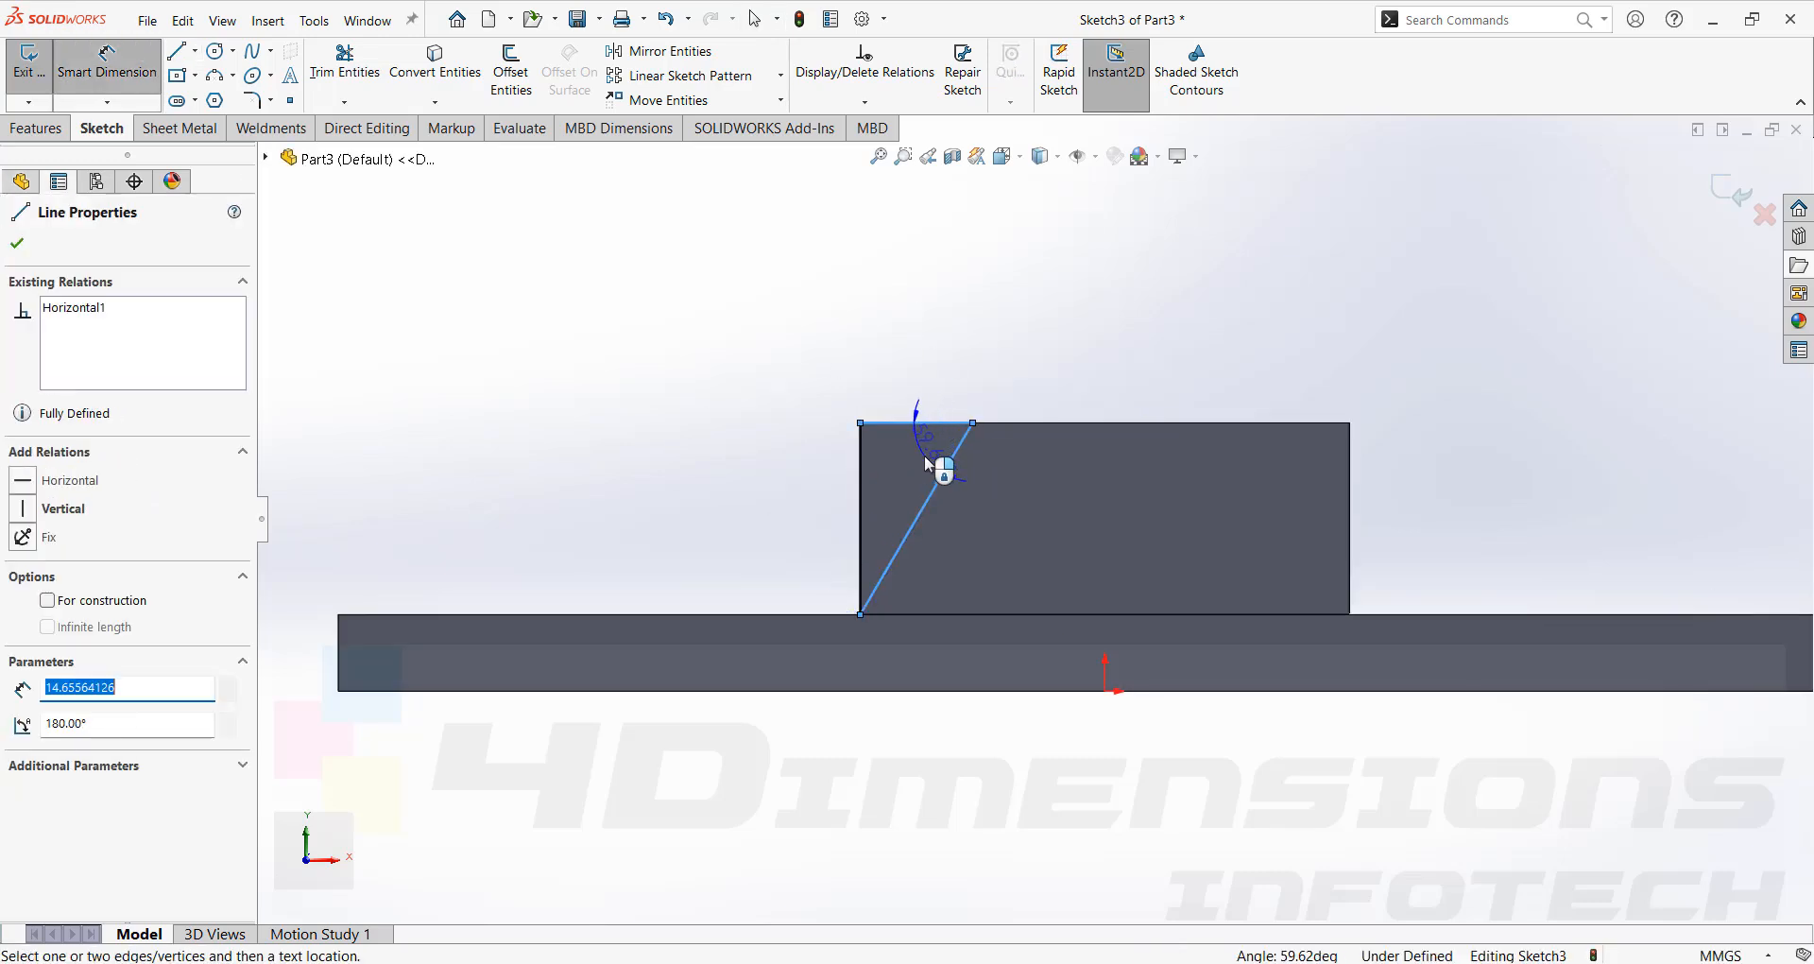
{"action": "left_click", "coordinate": [935, 464]}
{"action": "type", "text": "60"}
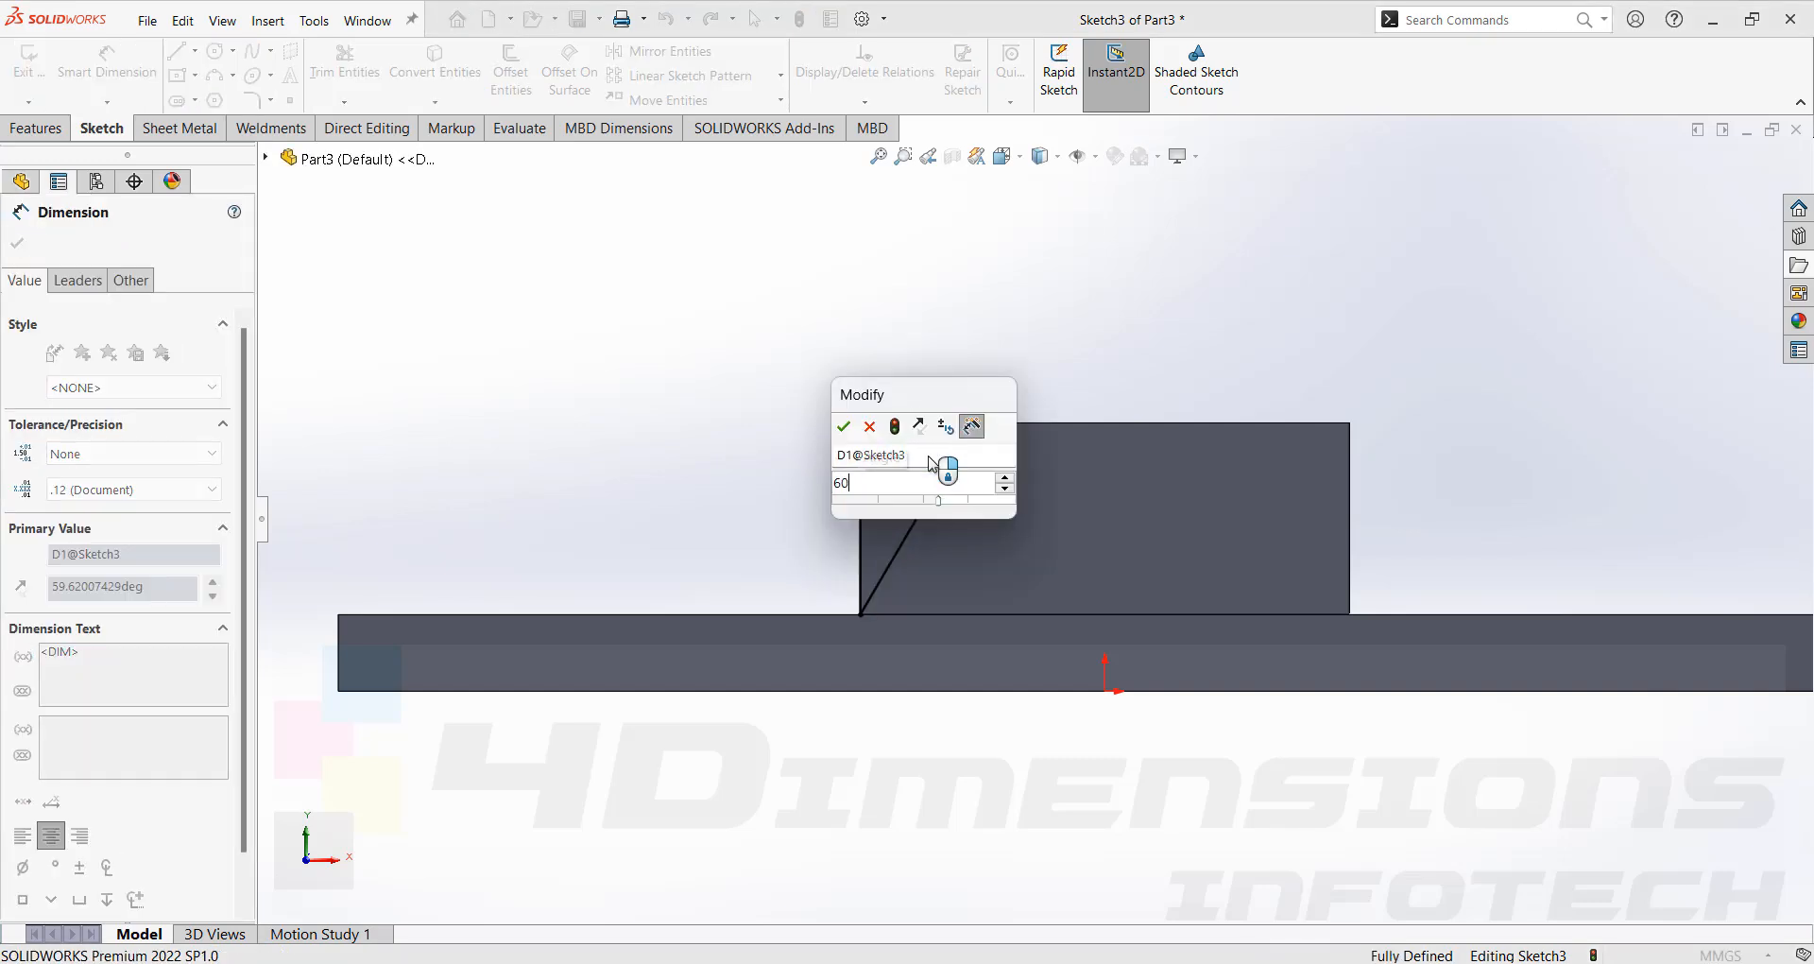
{"action": "key", "text": "Return"}
{"action": "left_click", "coordinate": [1155, 368]}
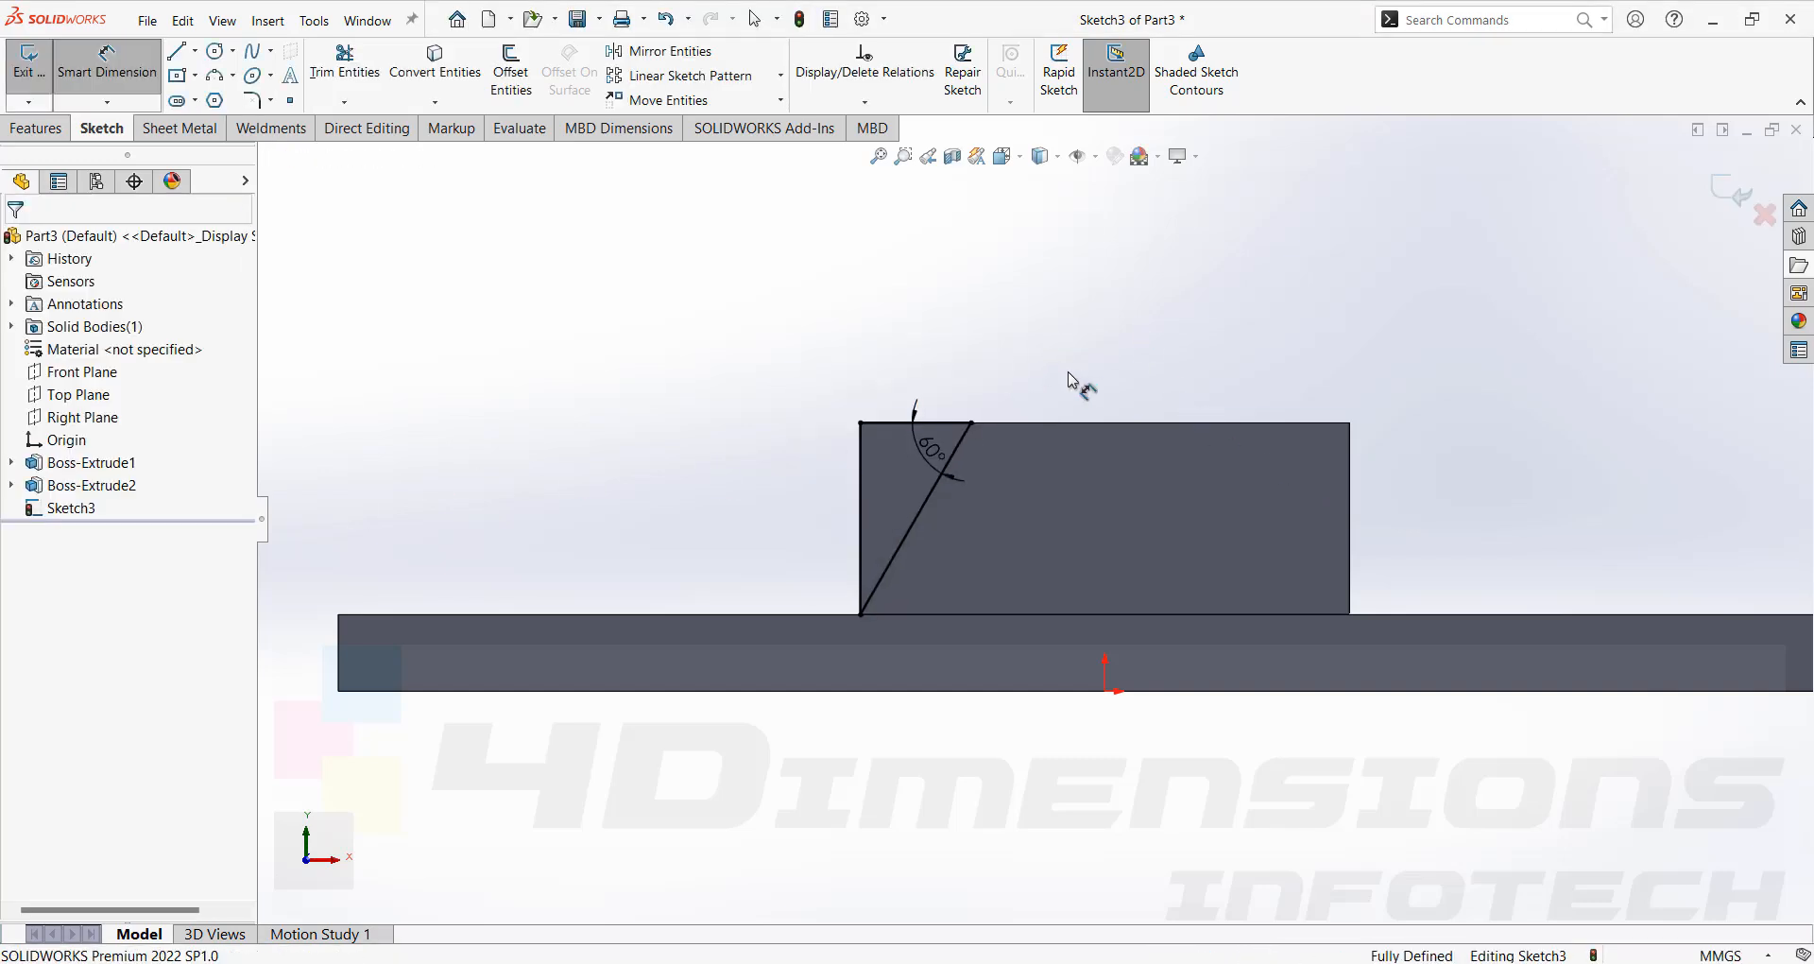
Cut the triangle sketch through all with an extruded cut to bevel the block's end.
{"action": "left_click", "coordinate": [37, 130]}
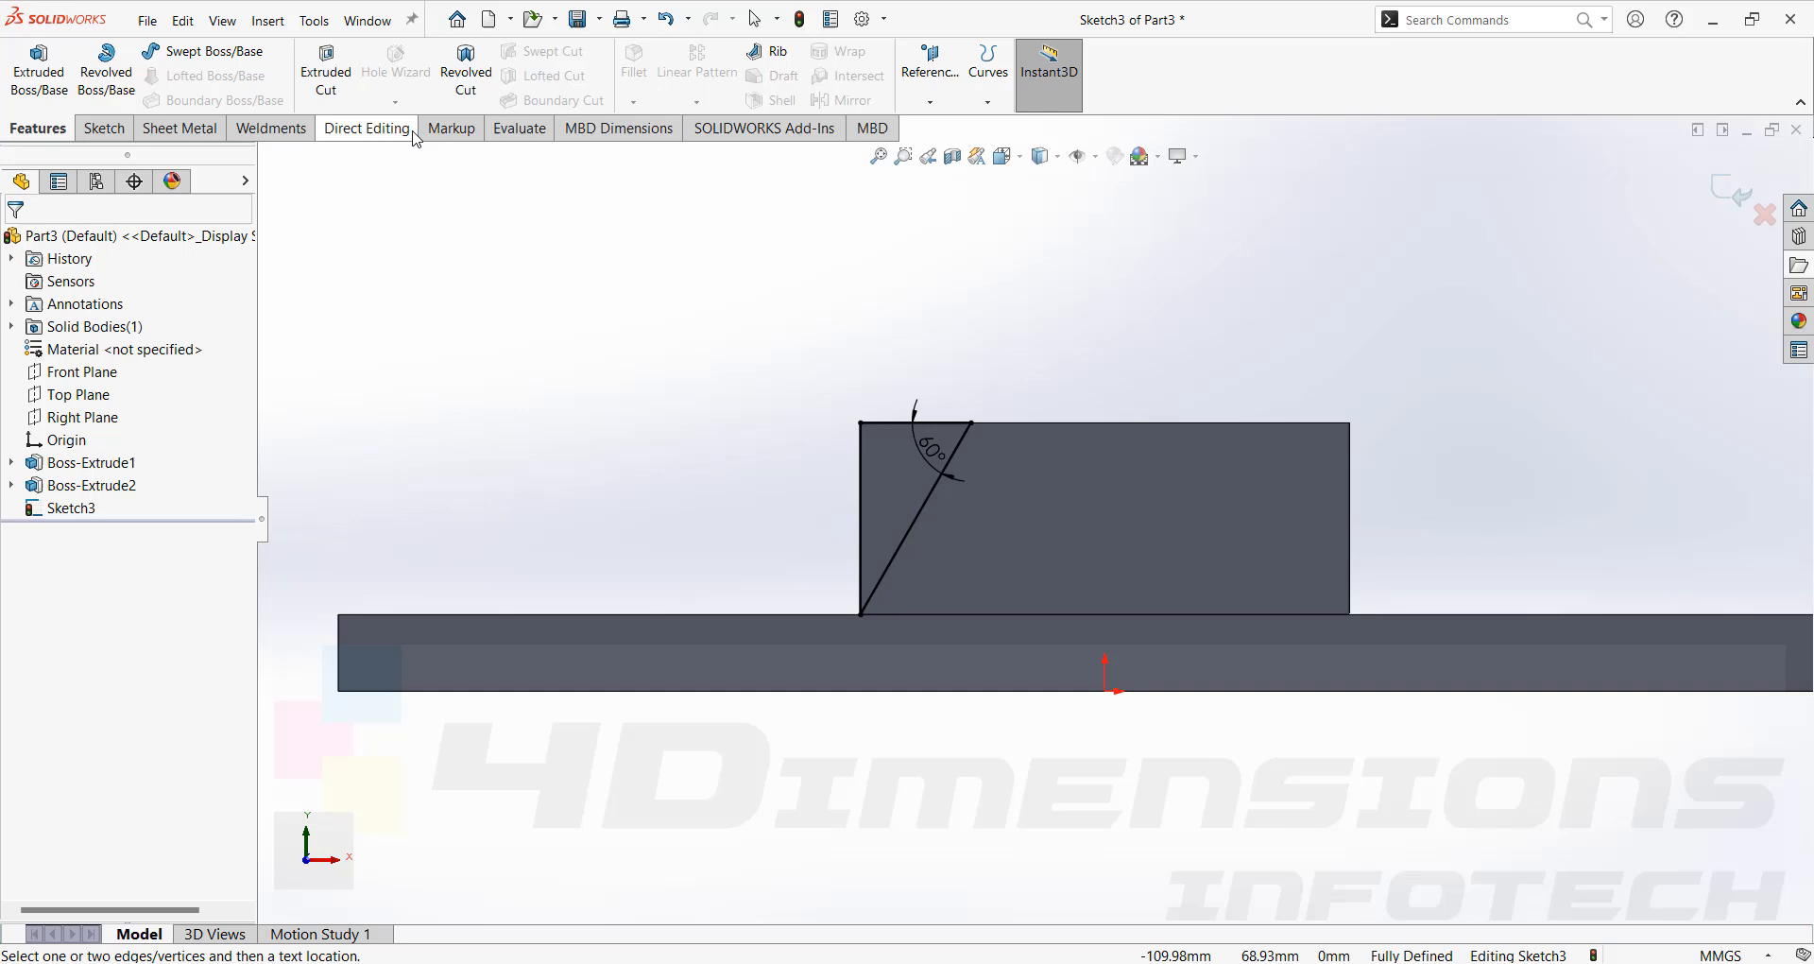
{"action": "left_click", "coordinate": [326, 71]}
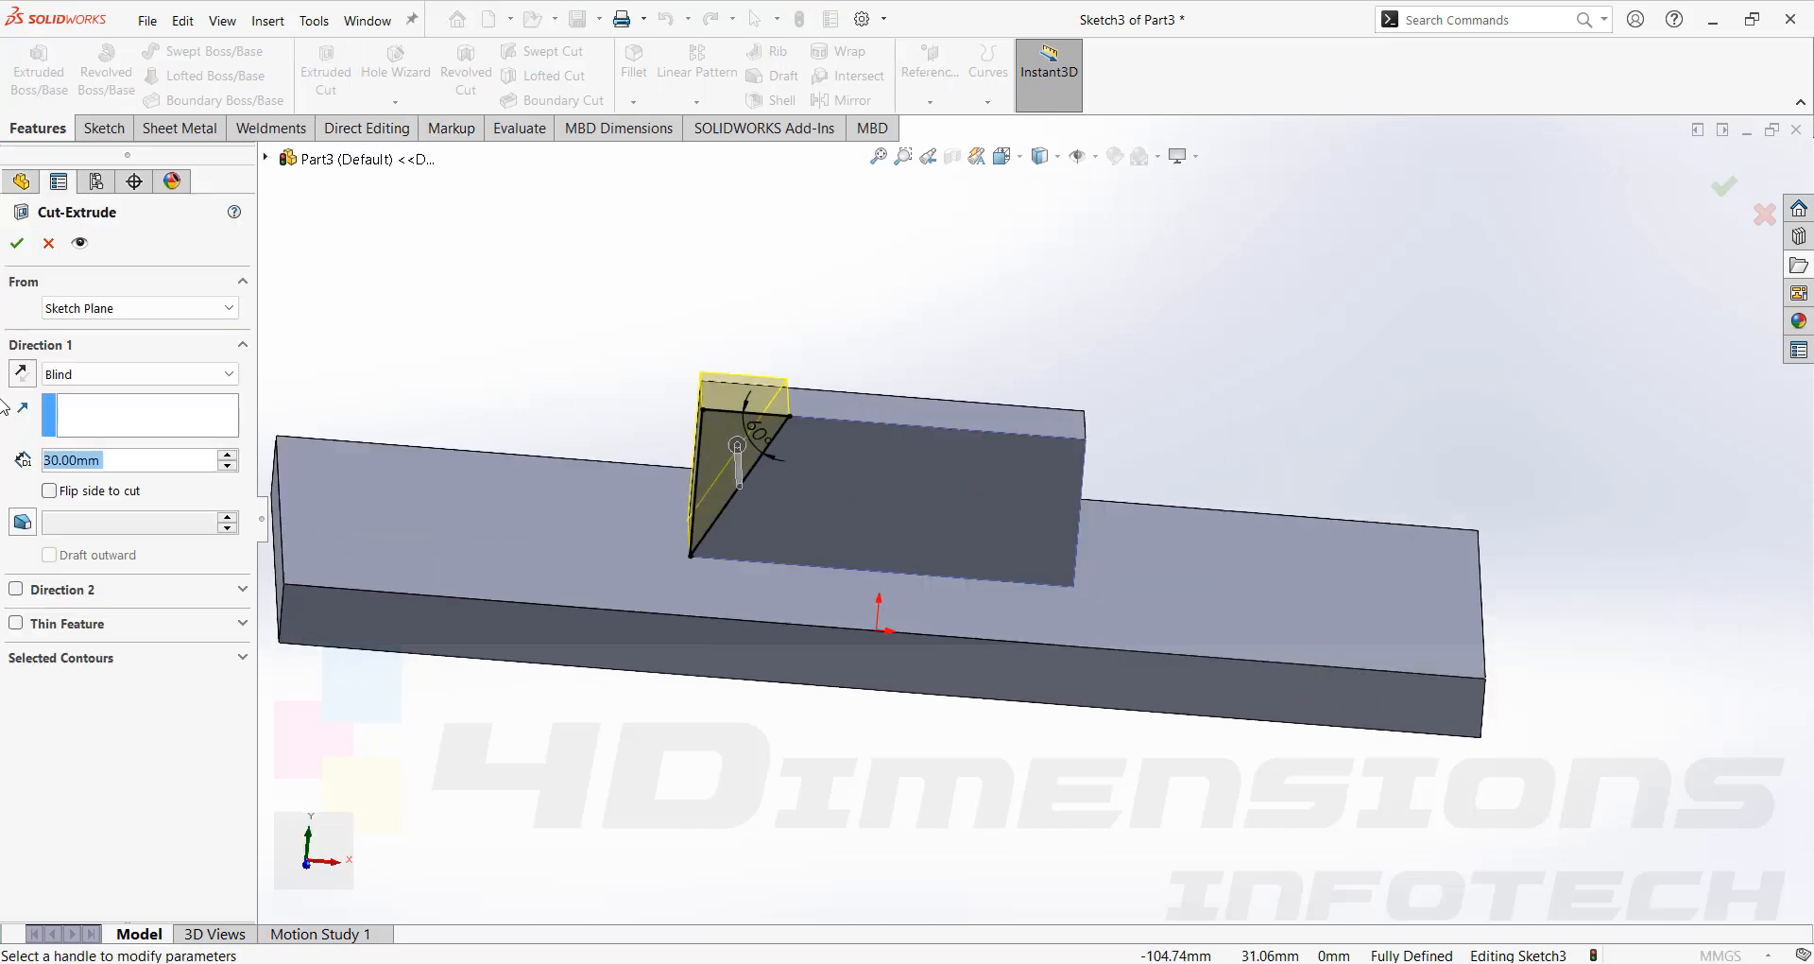
{"action": "left_click", "coordinate": [79, 376]}
{"action": "left_click", "coordinate": [80, 404]}
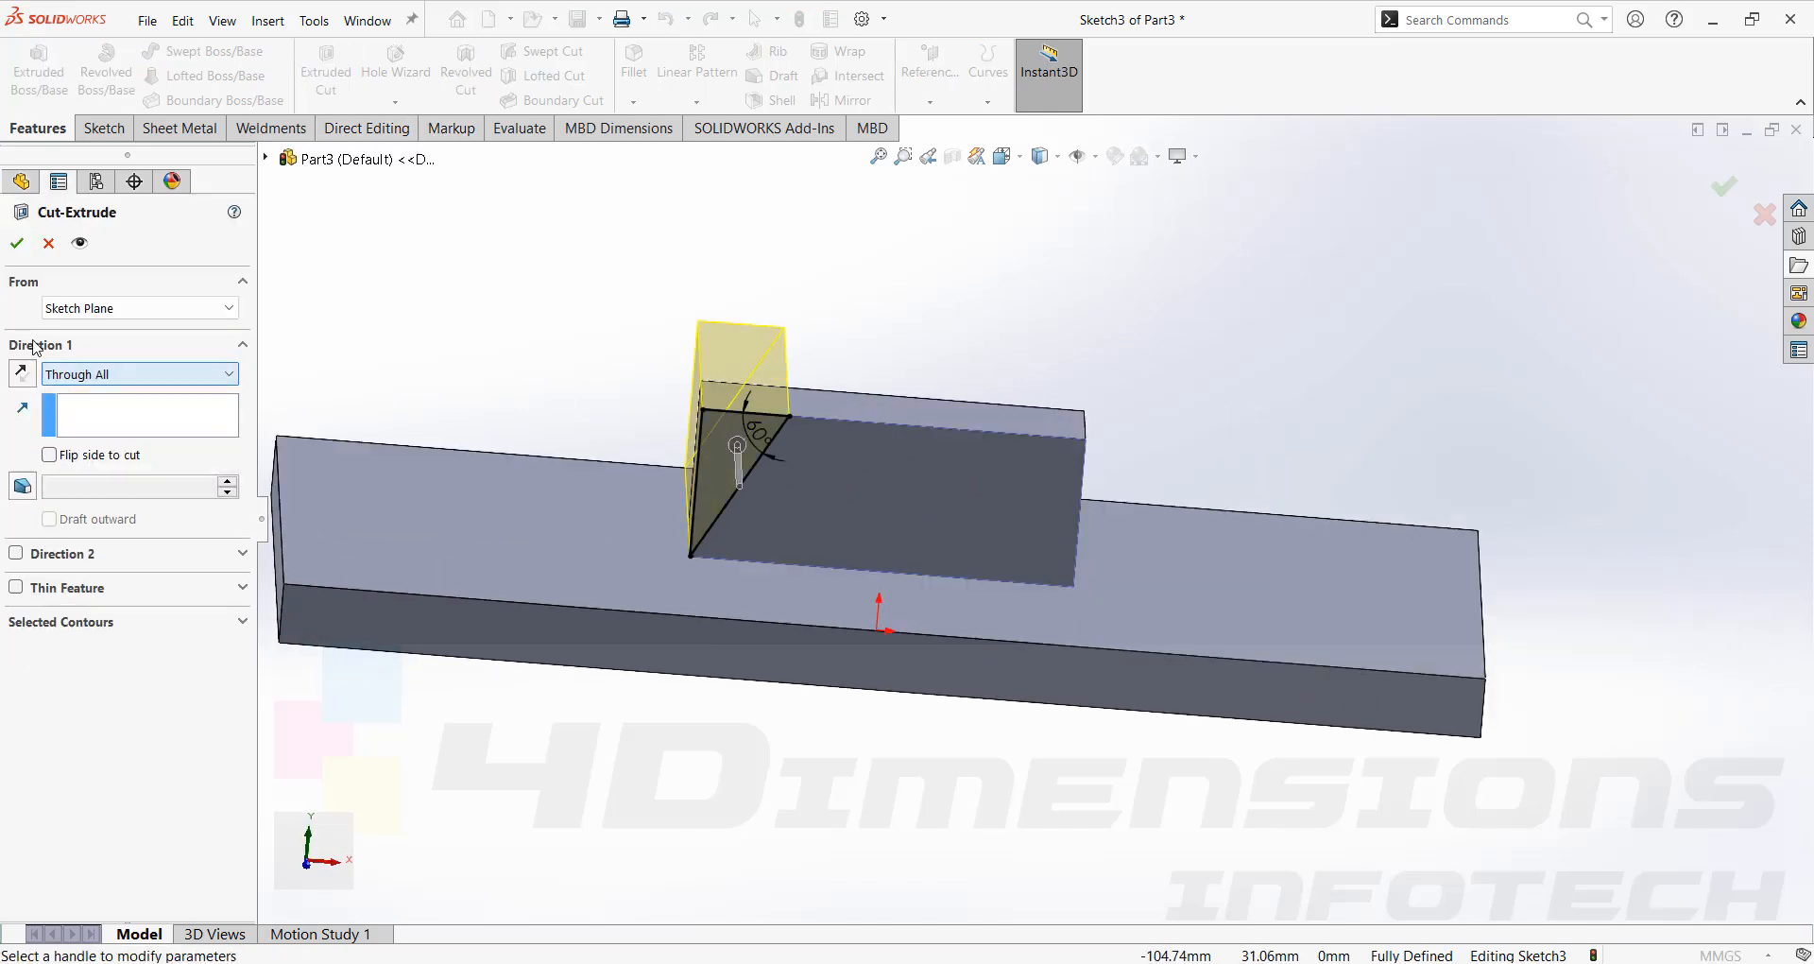
{"action": "left_click", "coordinate": [16, 244]}
Mirror the angled cut about the Right Plane to bevel the block's other end.
{"action": "middle_click_drag", "start_coordinate": [487, 340], "coordinate": [877, 453]}
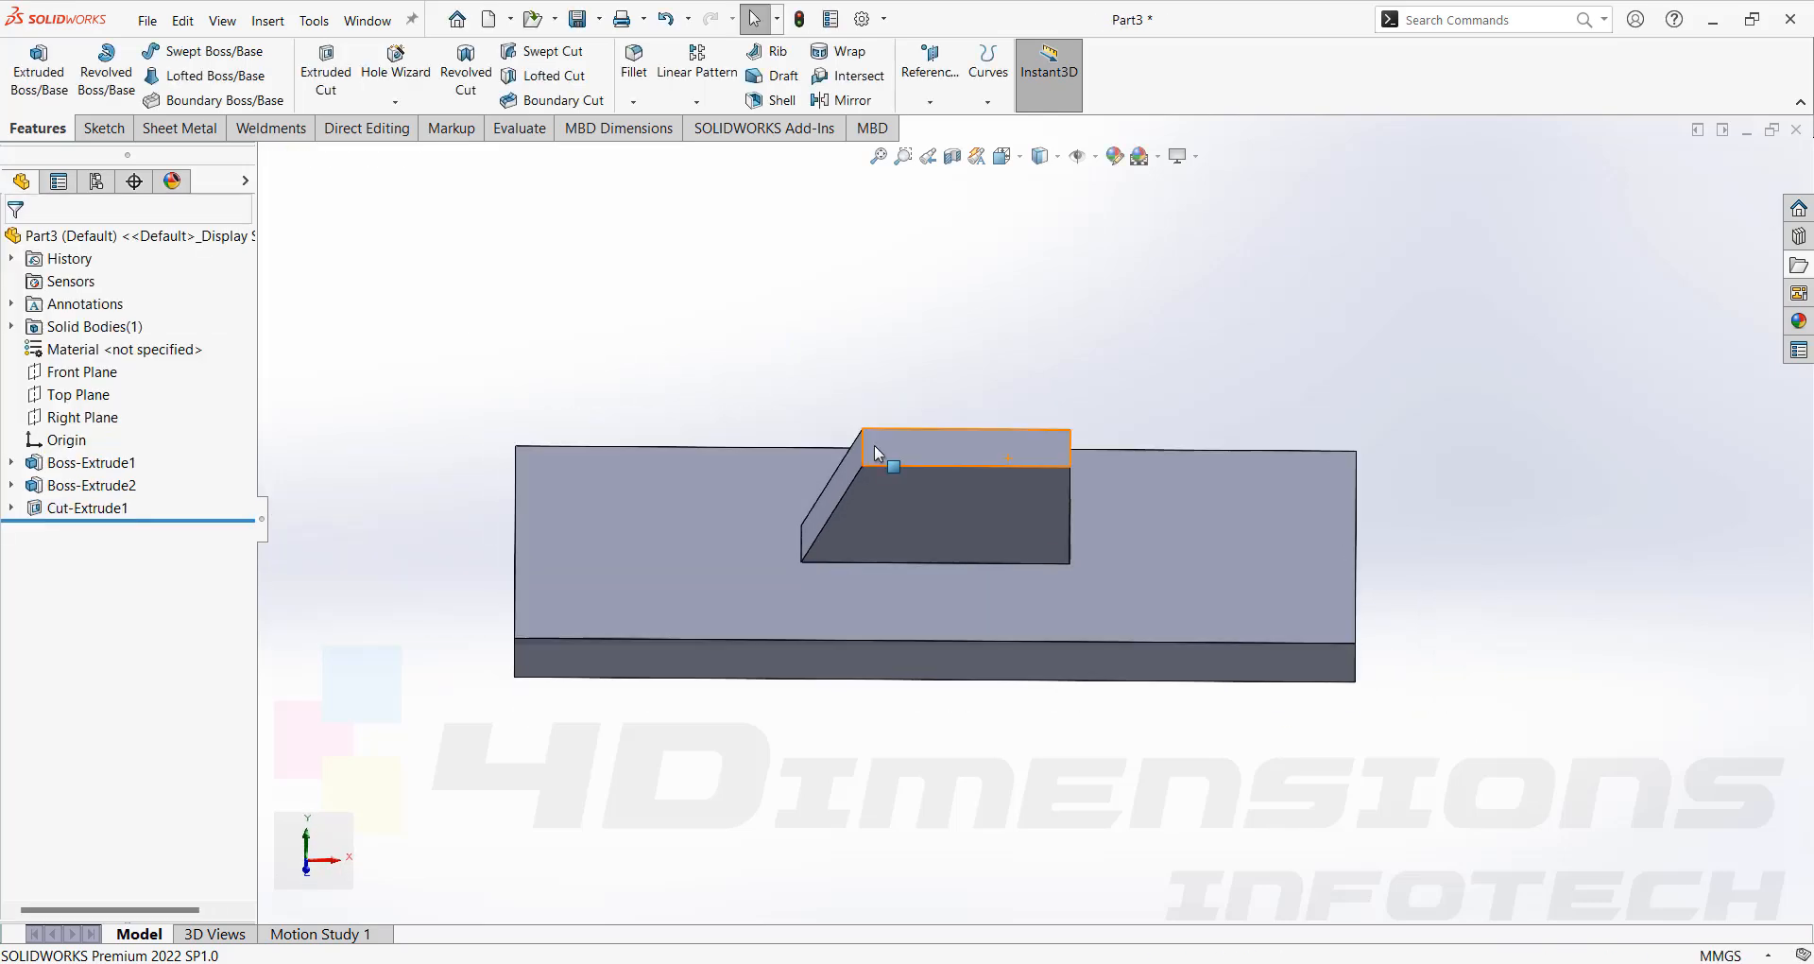
{"action": "left_click", "coordinate": [840, 102]}
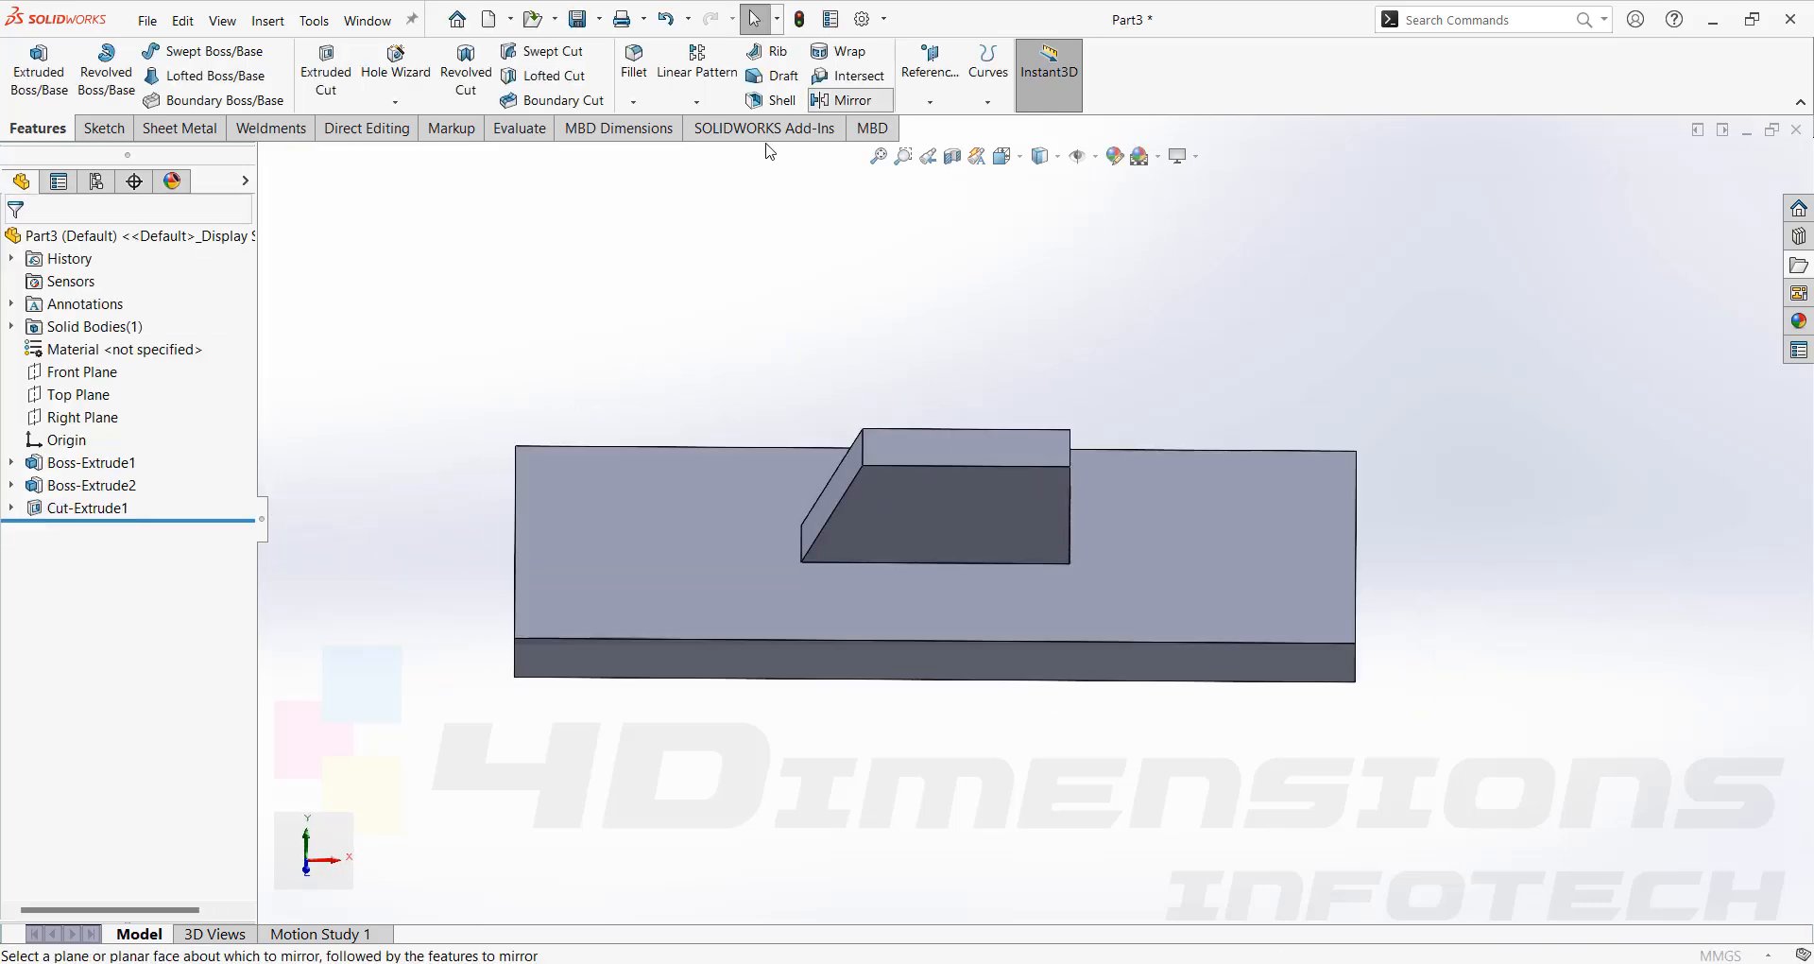
{"action": "left_click", "coordinate": [267, 158]}
{"action": "left_click", "coordinate": [349, 340]}
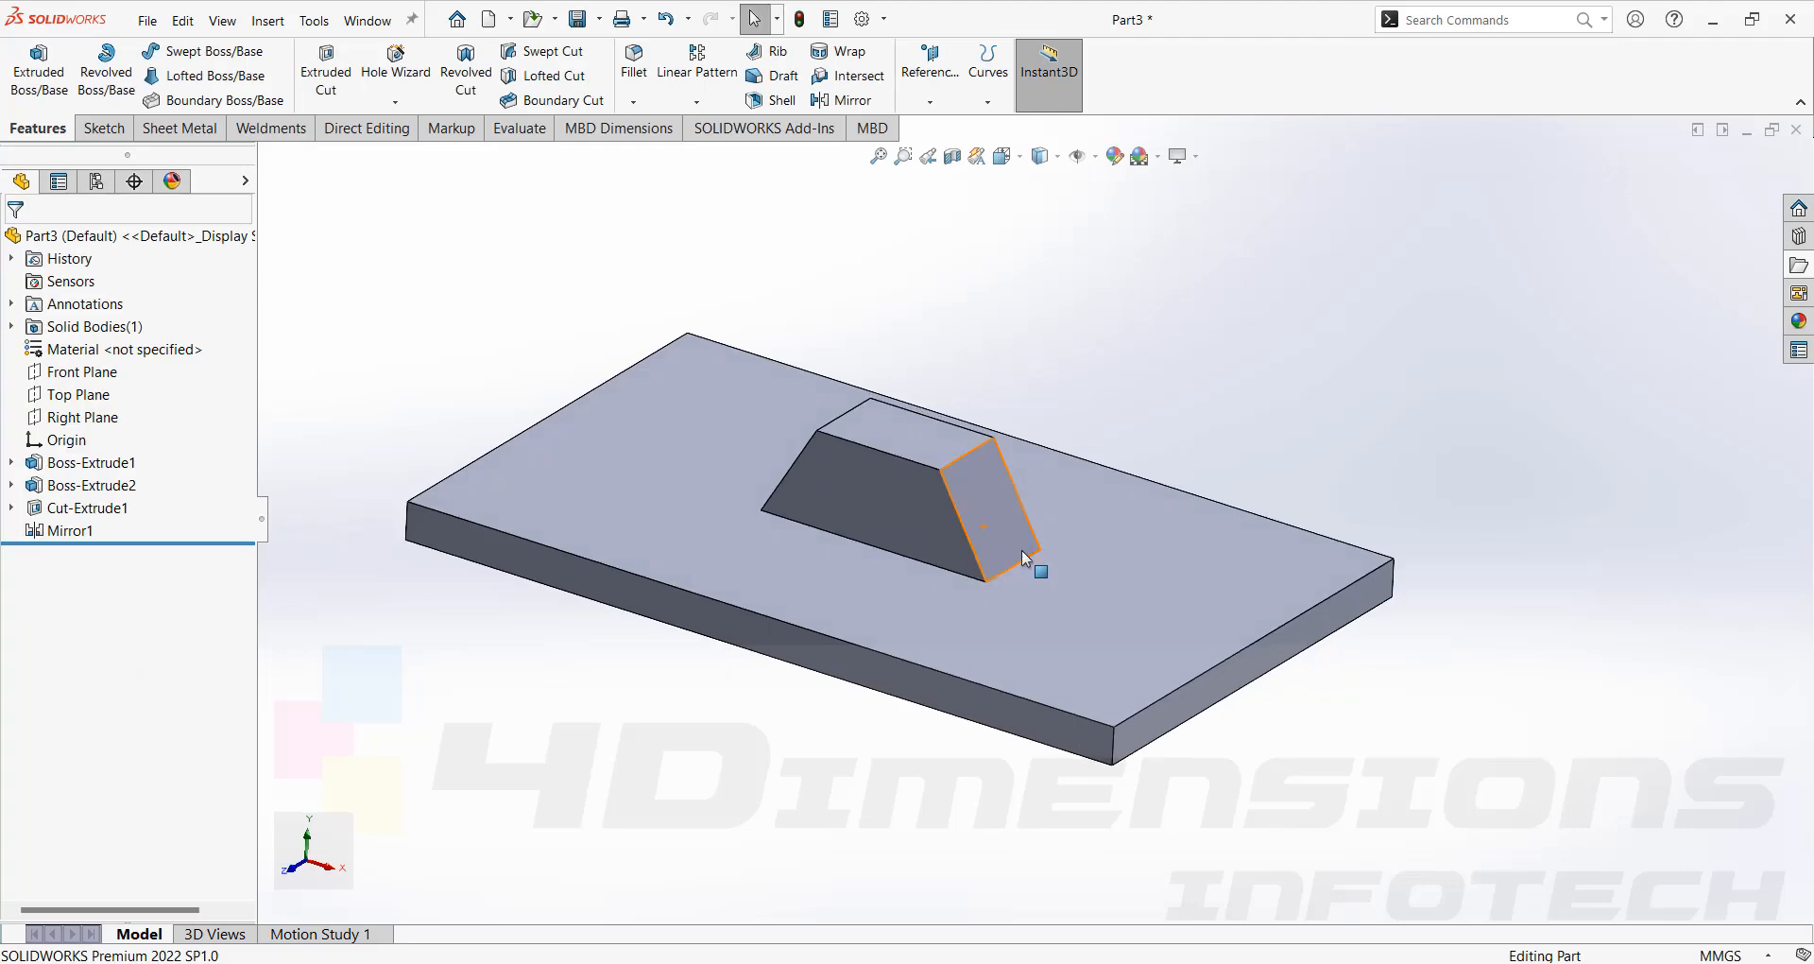
Start a fillet on the top edge of one sloped face and set the radius to 5 mm.
{"action": "middle_click_drag", "start_coordinate": [1022, 550], "coordinate": [909, 448]}
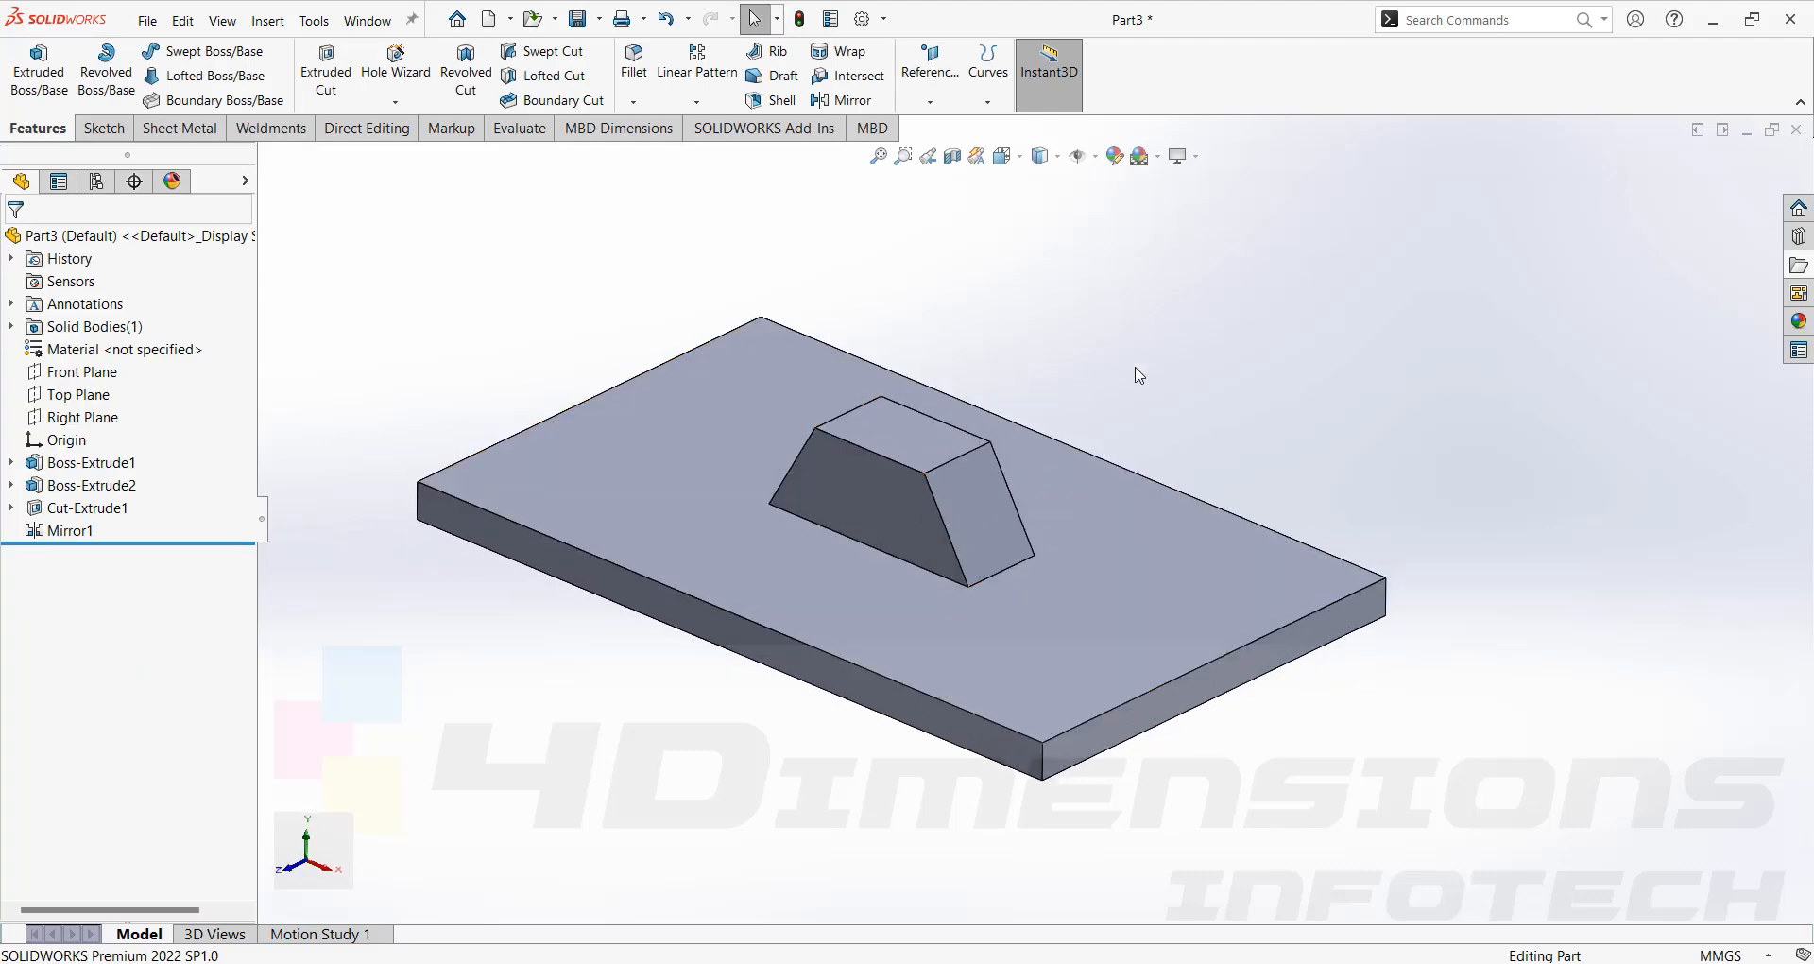
{"action": "middle_click_drag", "start_coordinate": [1133, 365], "coordinate": [844, 433]}
{"action": "middle_click_drag", "start_coordinate": [949, 419], "coordinate": [961, 640]}
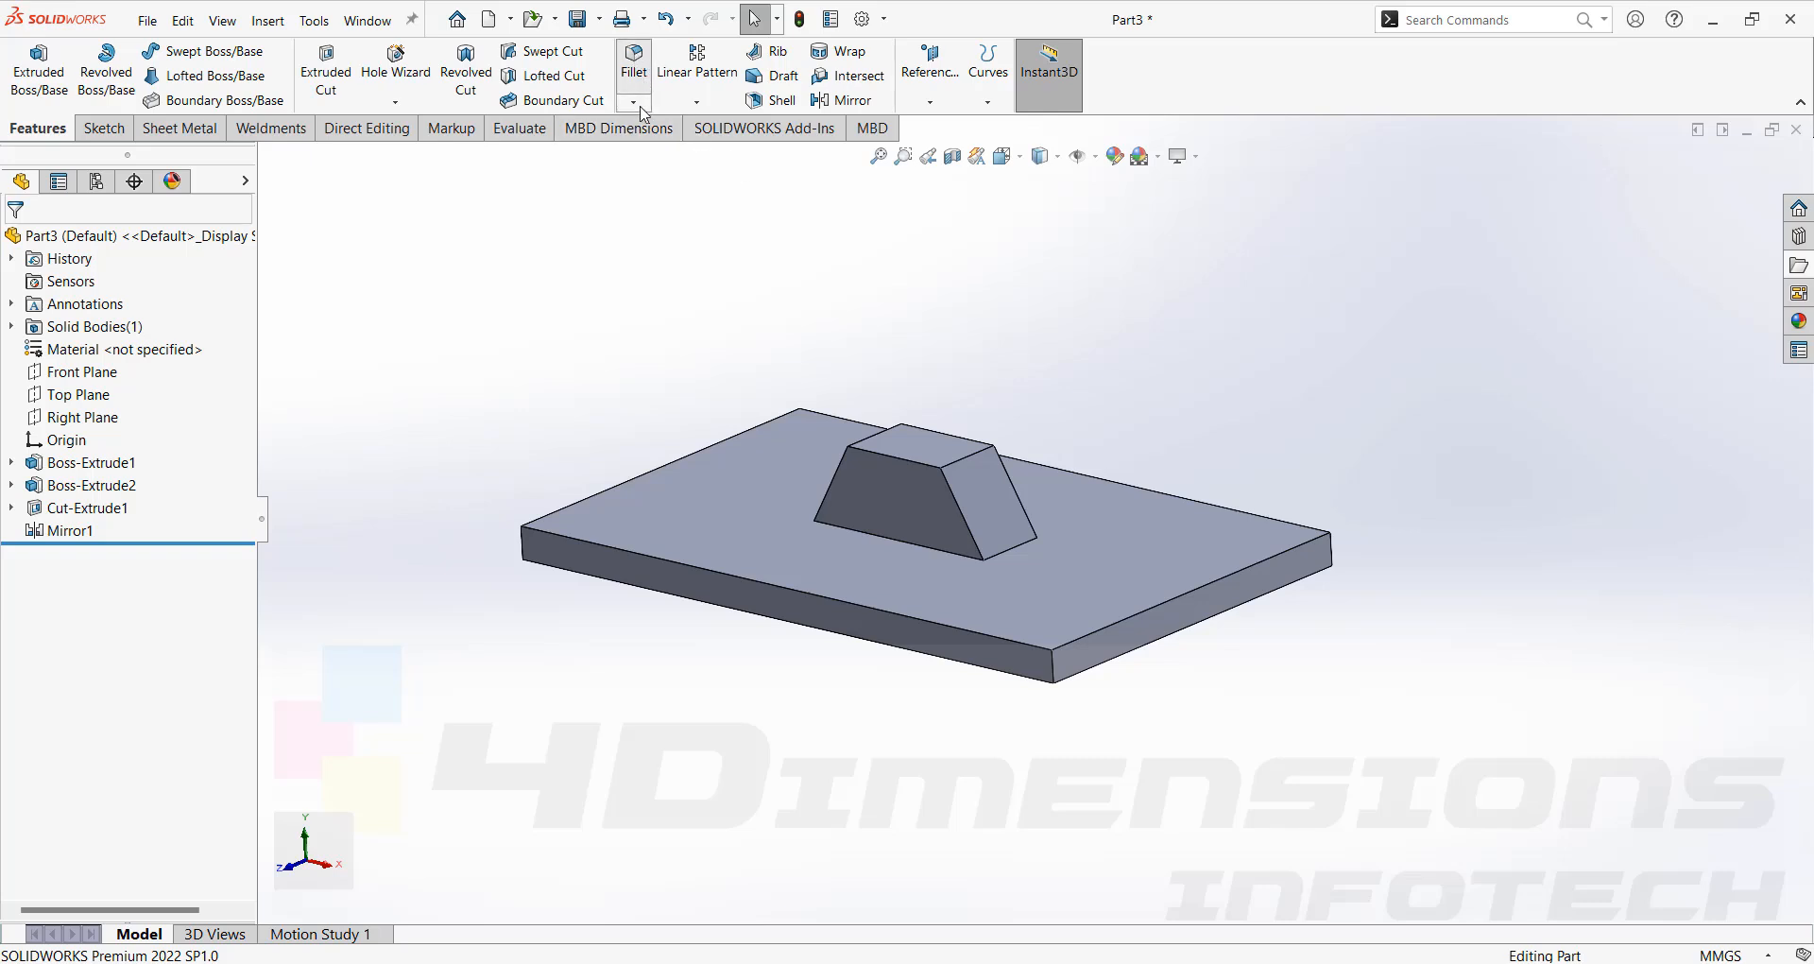
{"action": "left_click", "coordinate": [634, 68]}
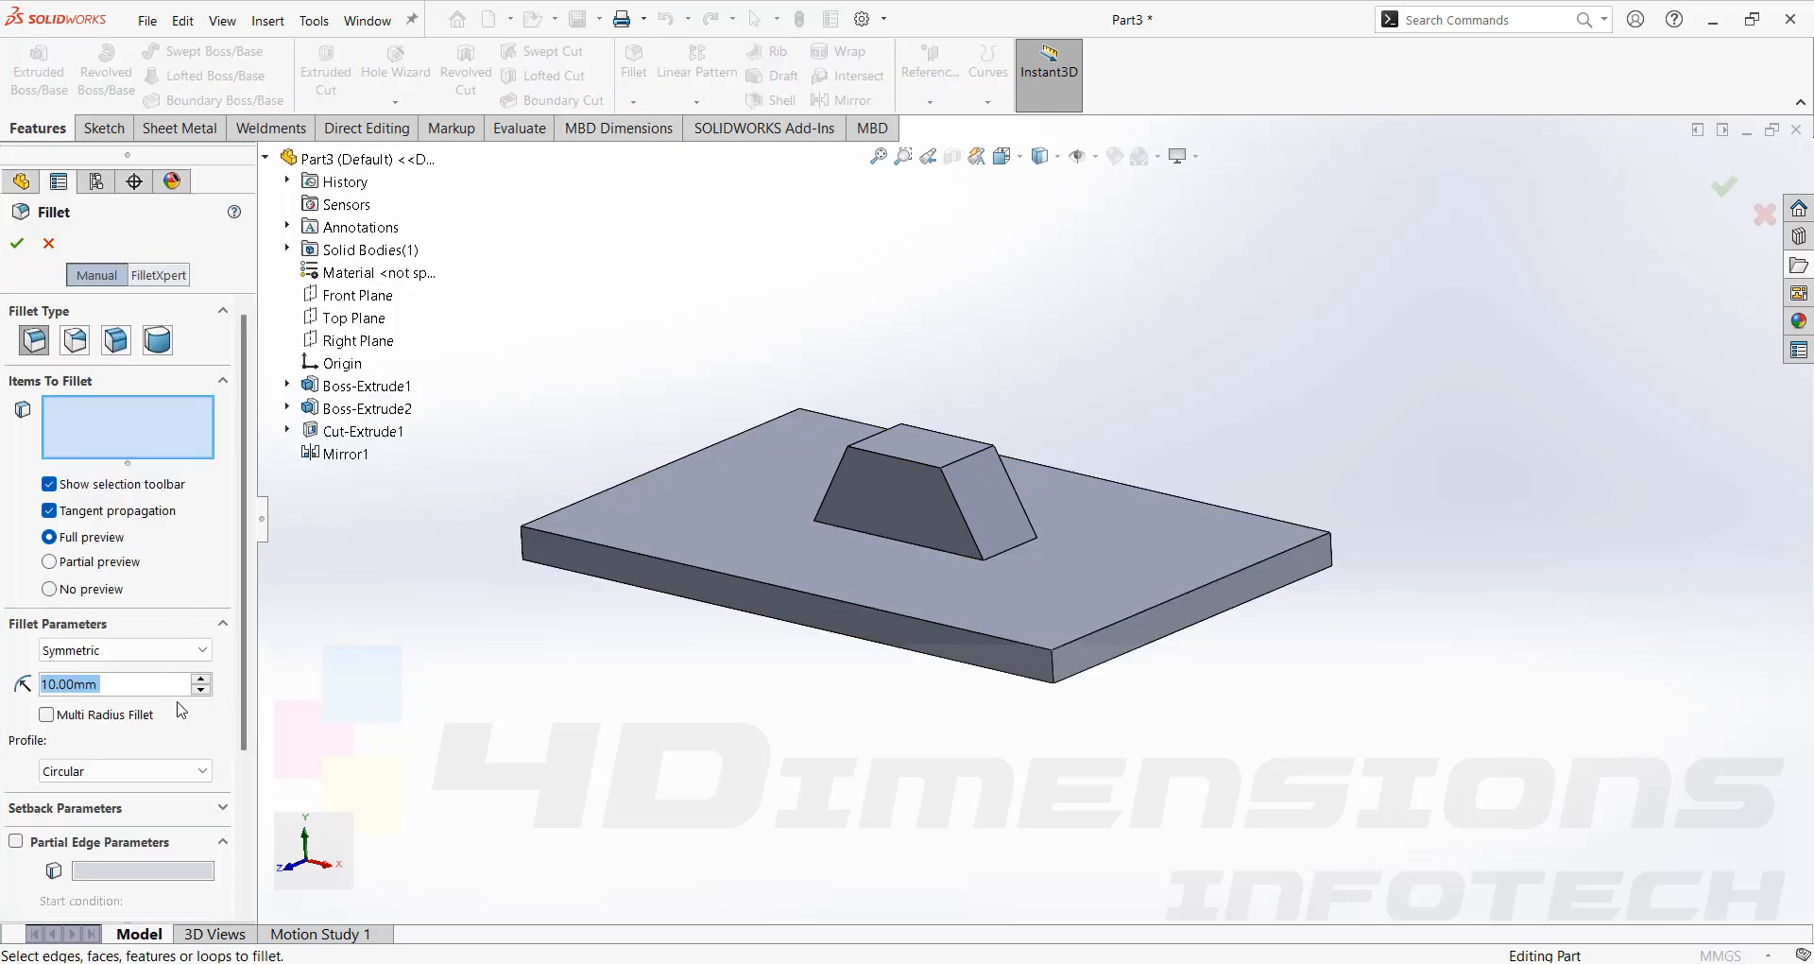
{"action": "left_click", "coordinate": [968, 467]}
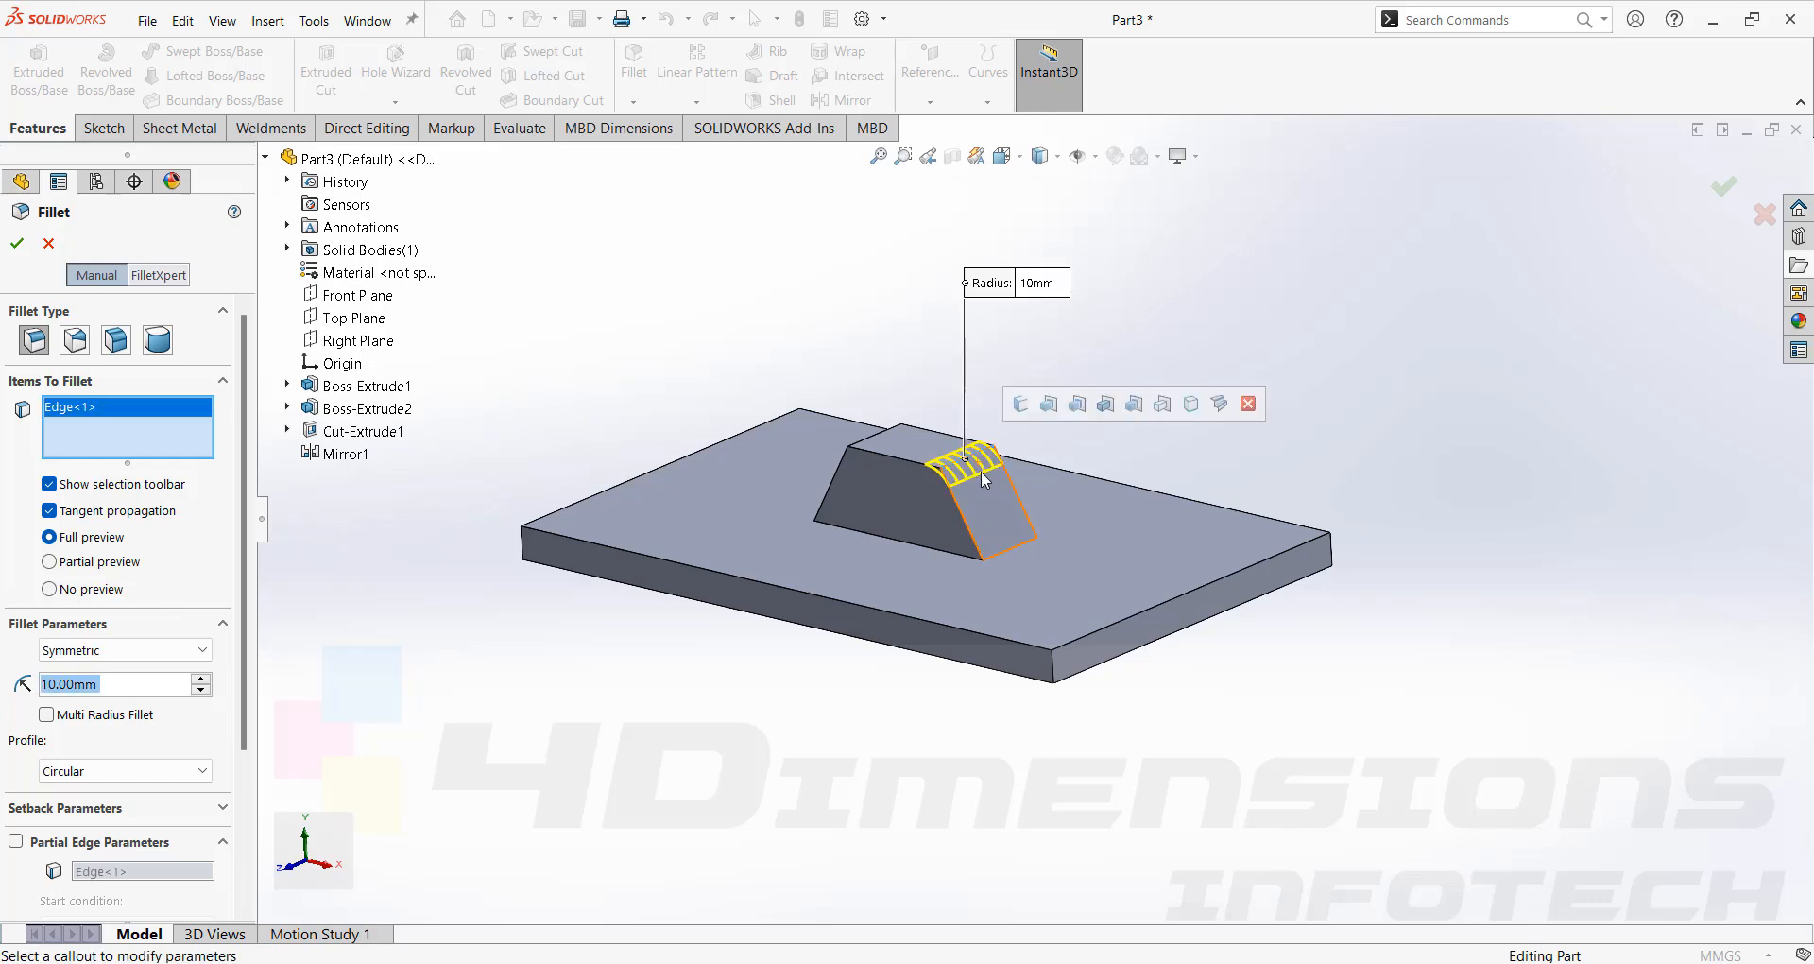
{"action": "key", "text": "Return"}
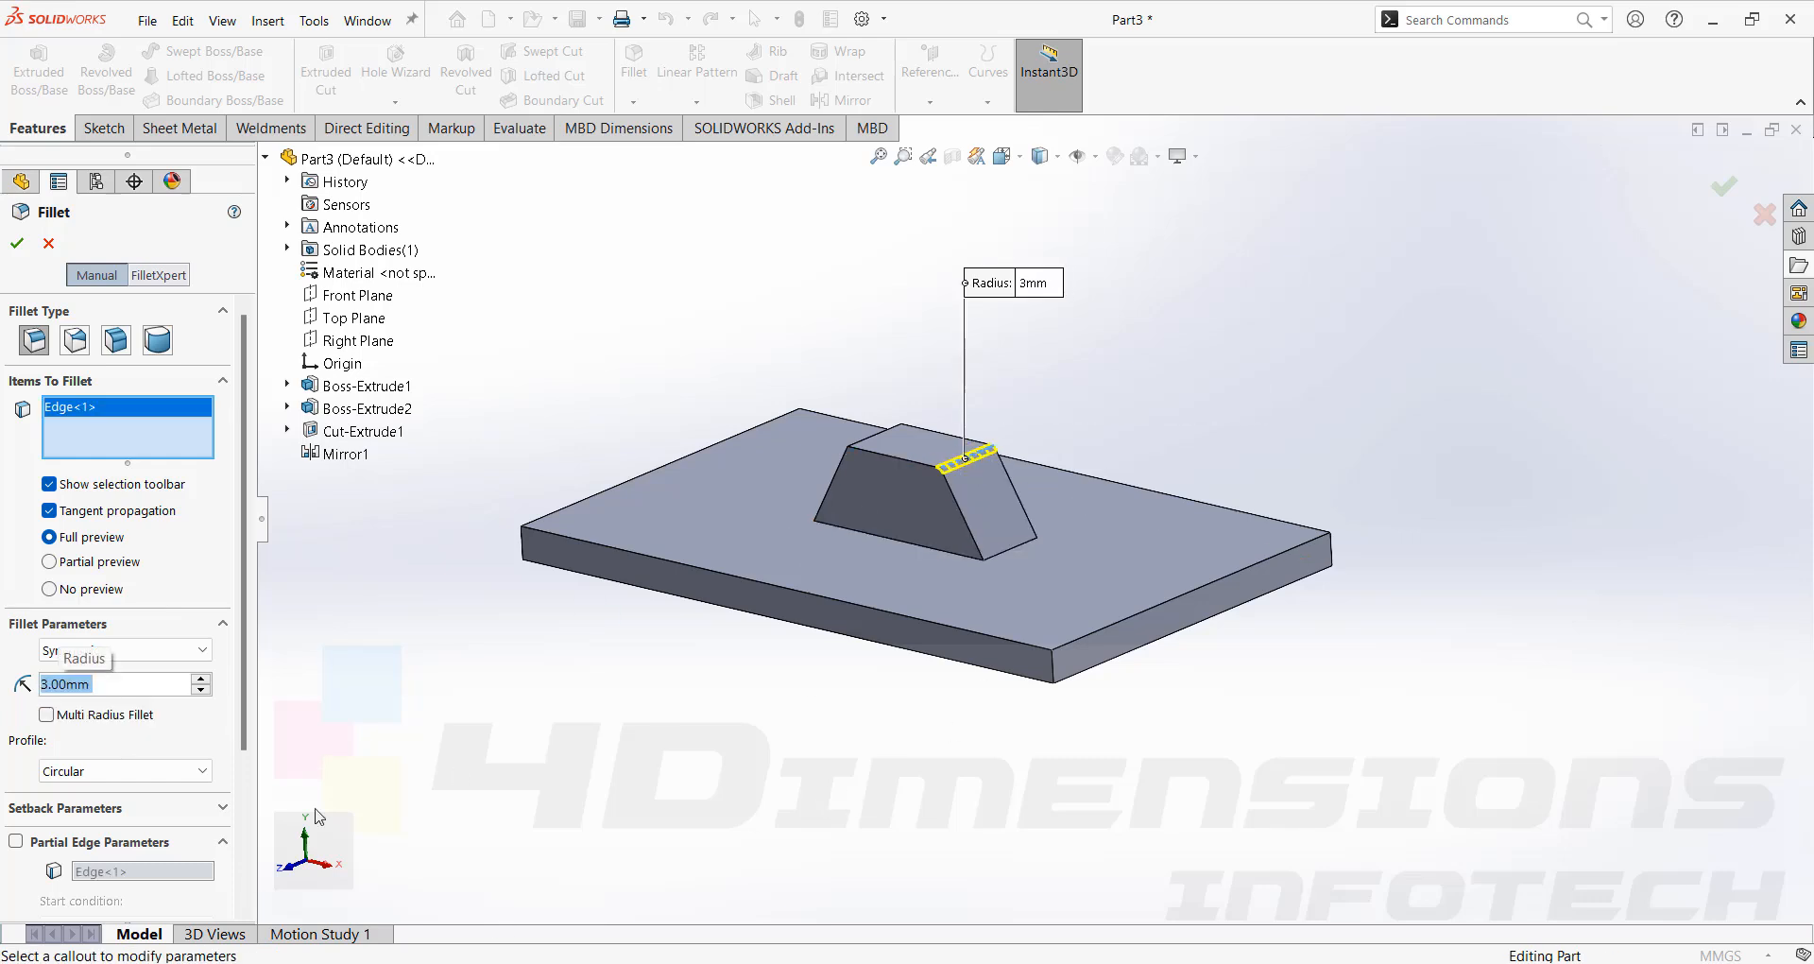
{"action": "type", "text": "5"}
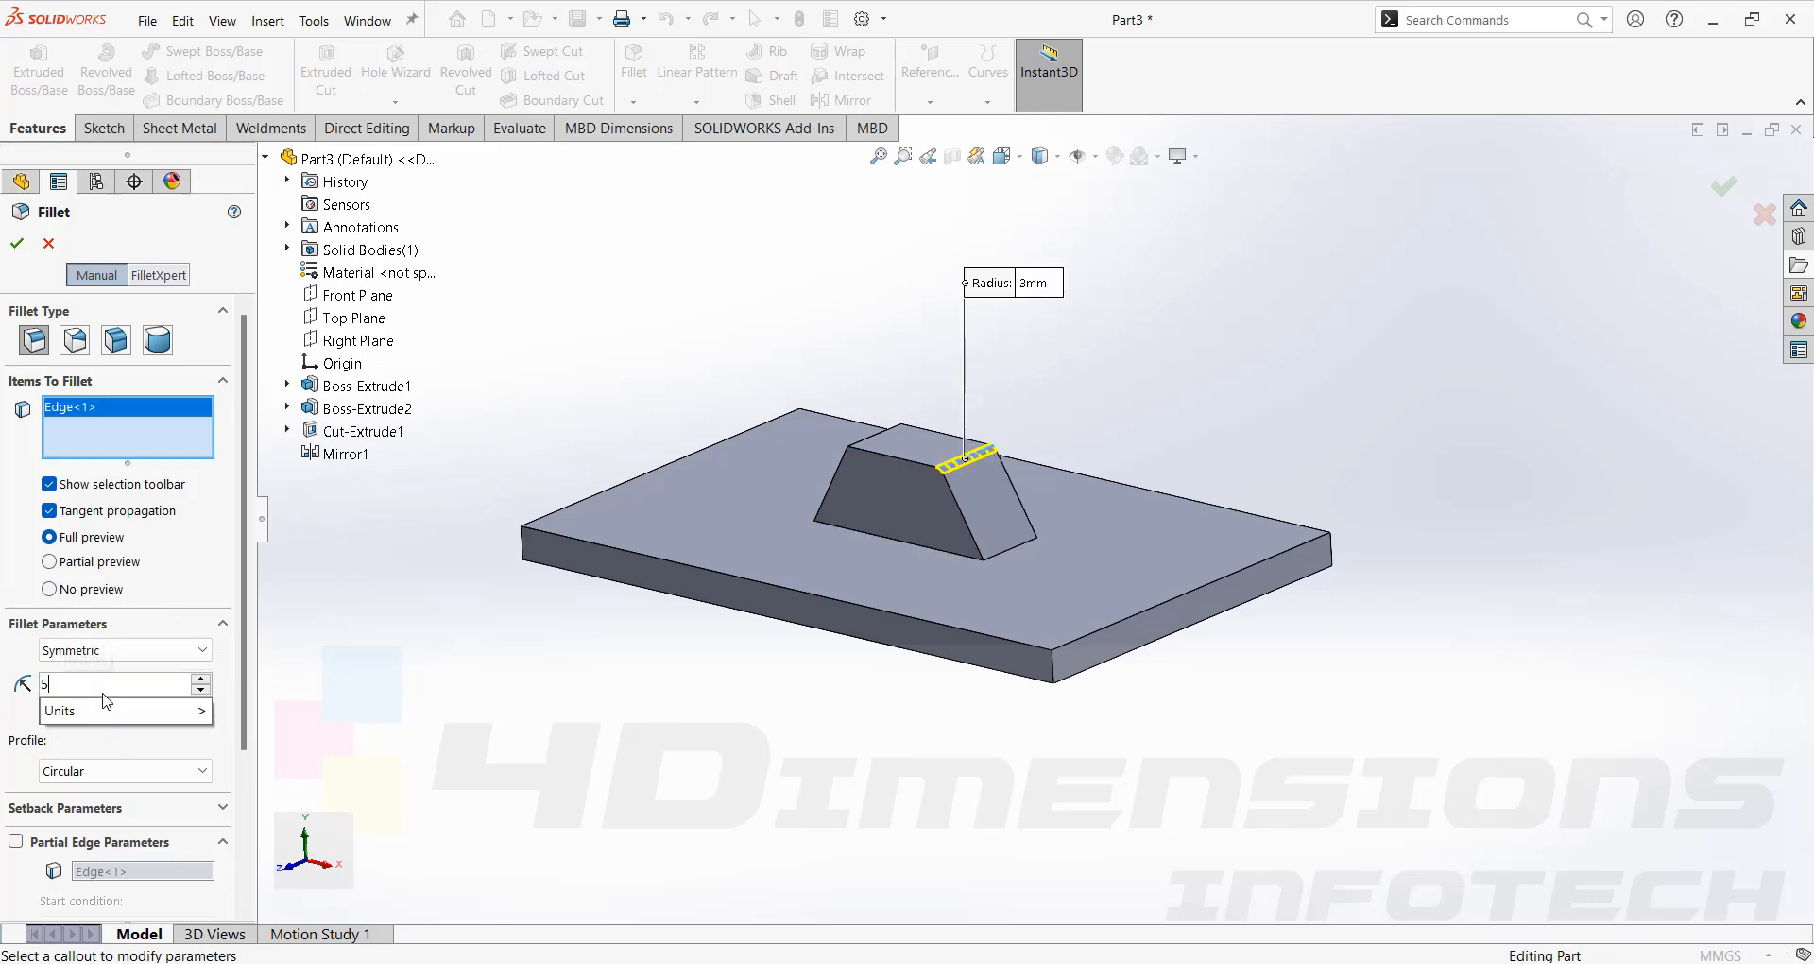
{"action": "key", "text": "Return"}
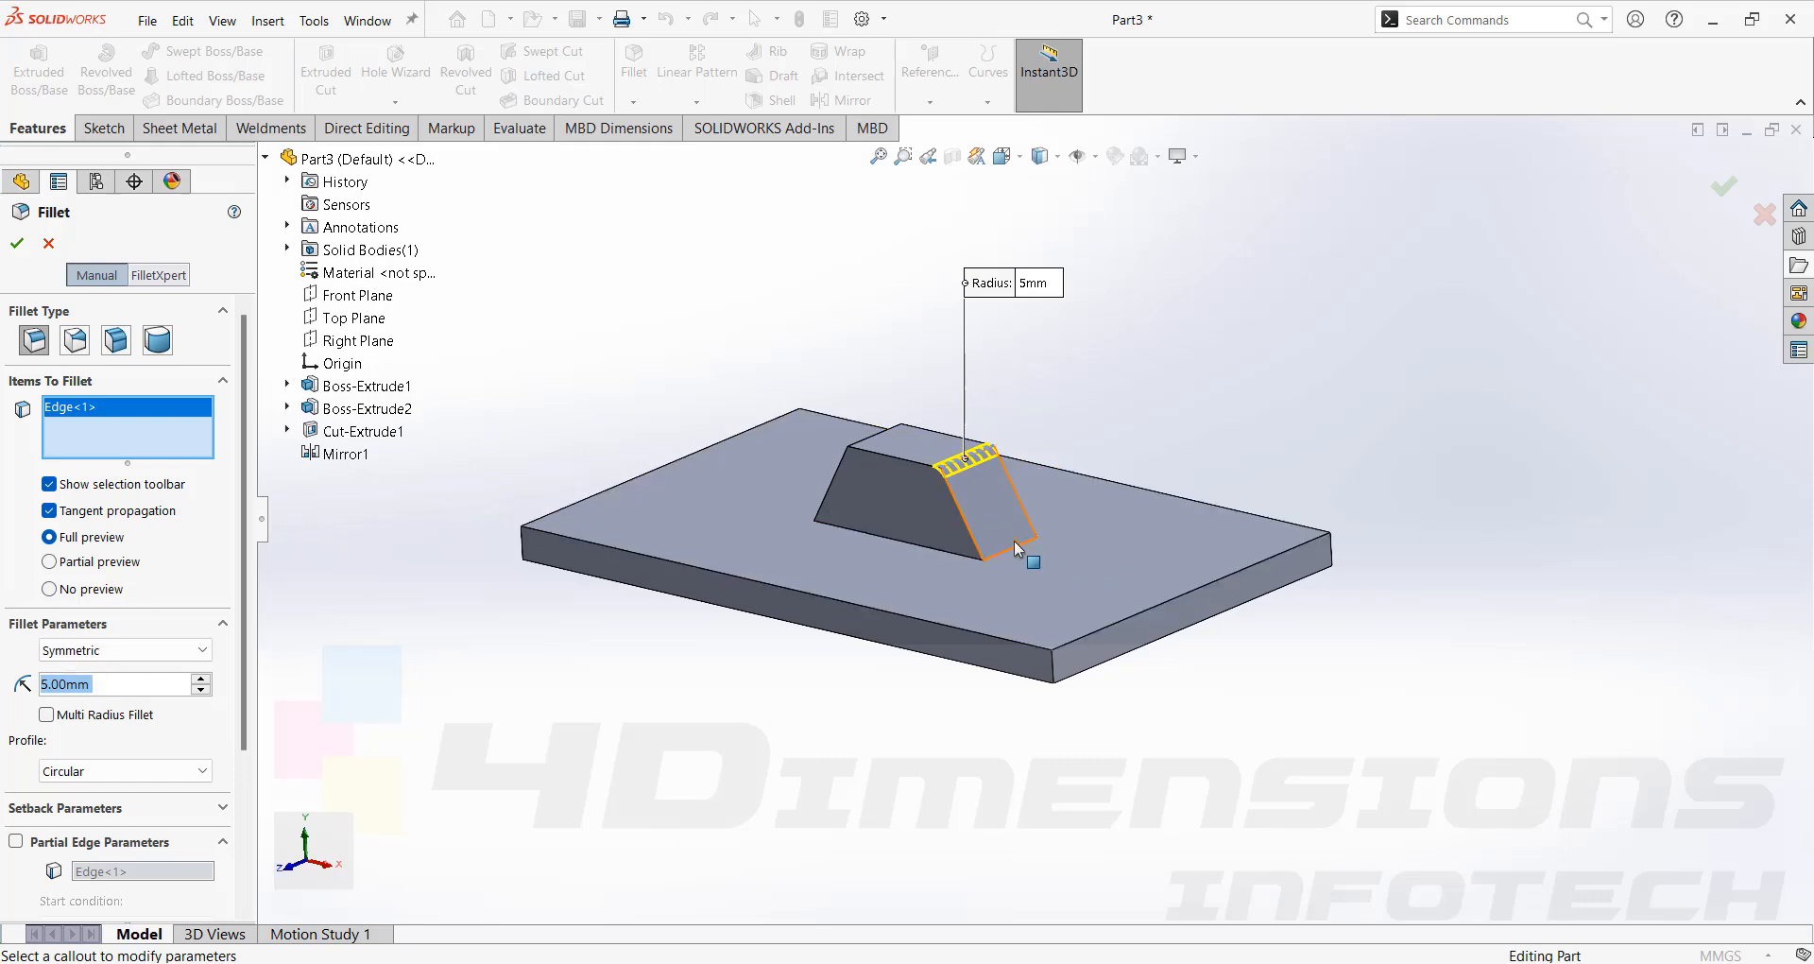
Add the remaining three edges of both sloped faces to the fillet and apply it.
{"action": "scroll", "coordinate": [980, 480], "scroll_direction": "down", "scroll_amount": 3}
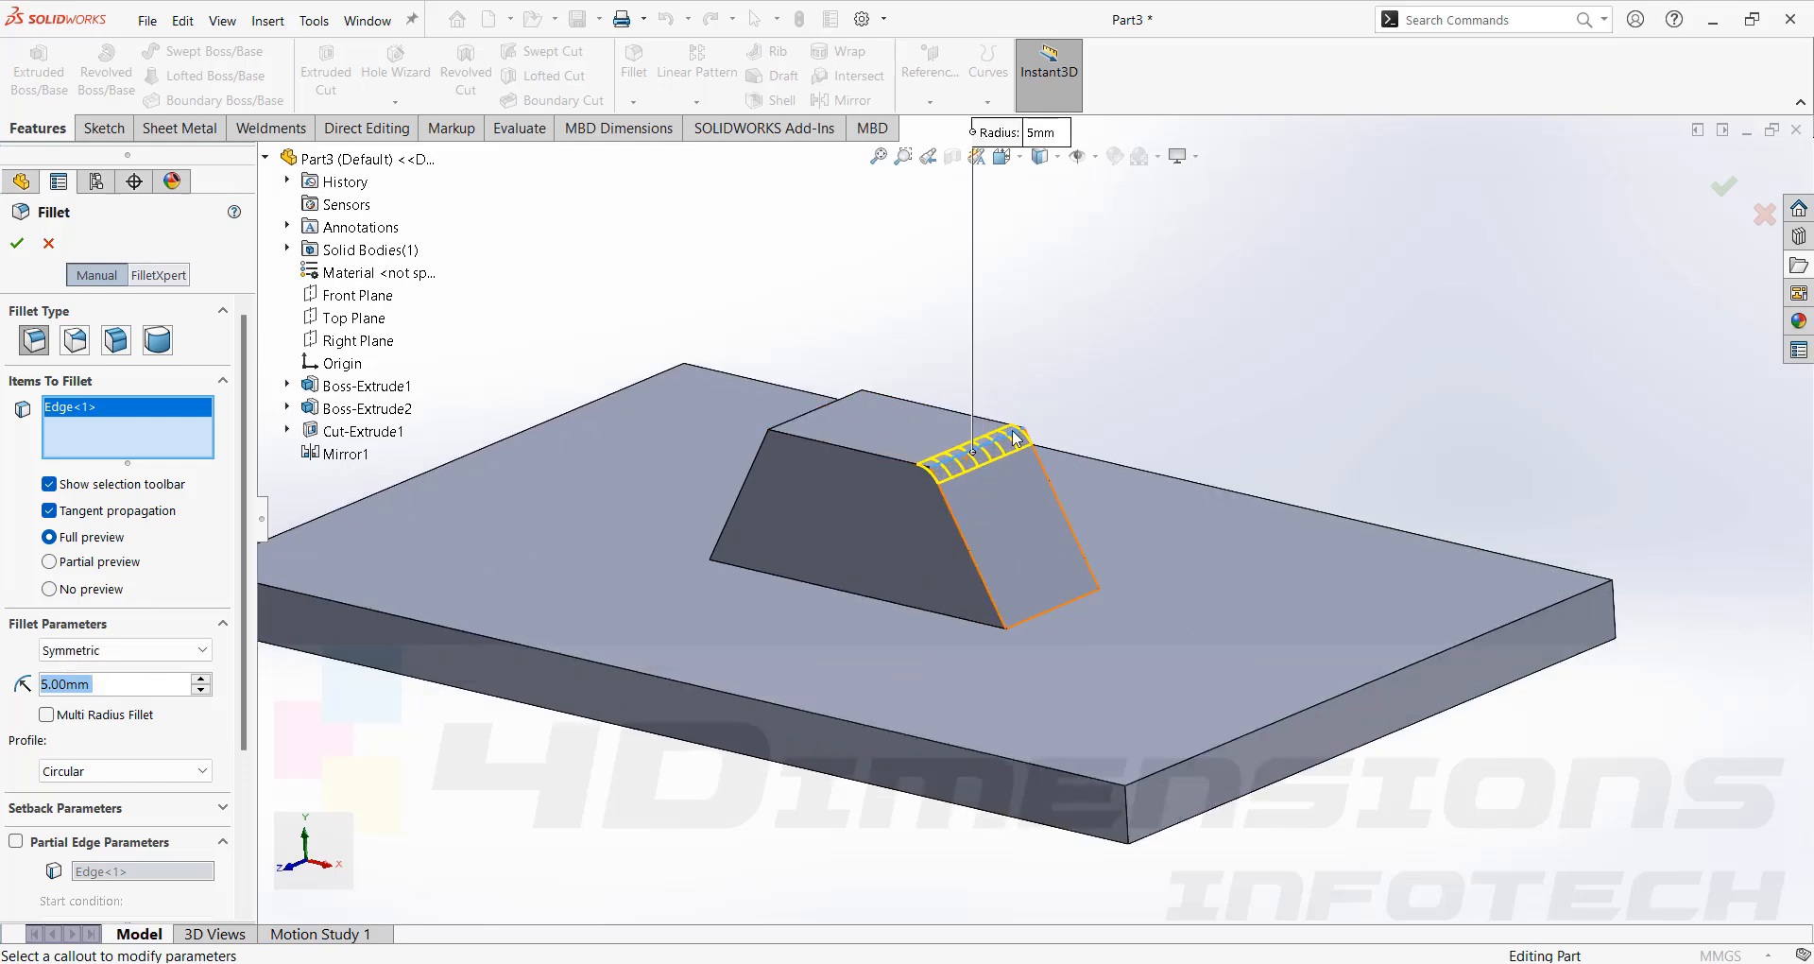
{"action": "left_click", "coordinate": [1064, 613]}
{"action": "scroll", "coordinate": [1062, 607], "scroll_direction": "up", "scroll_amount": 3}
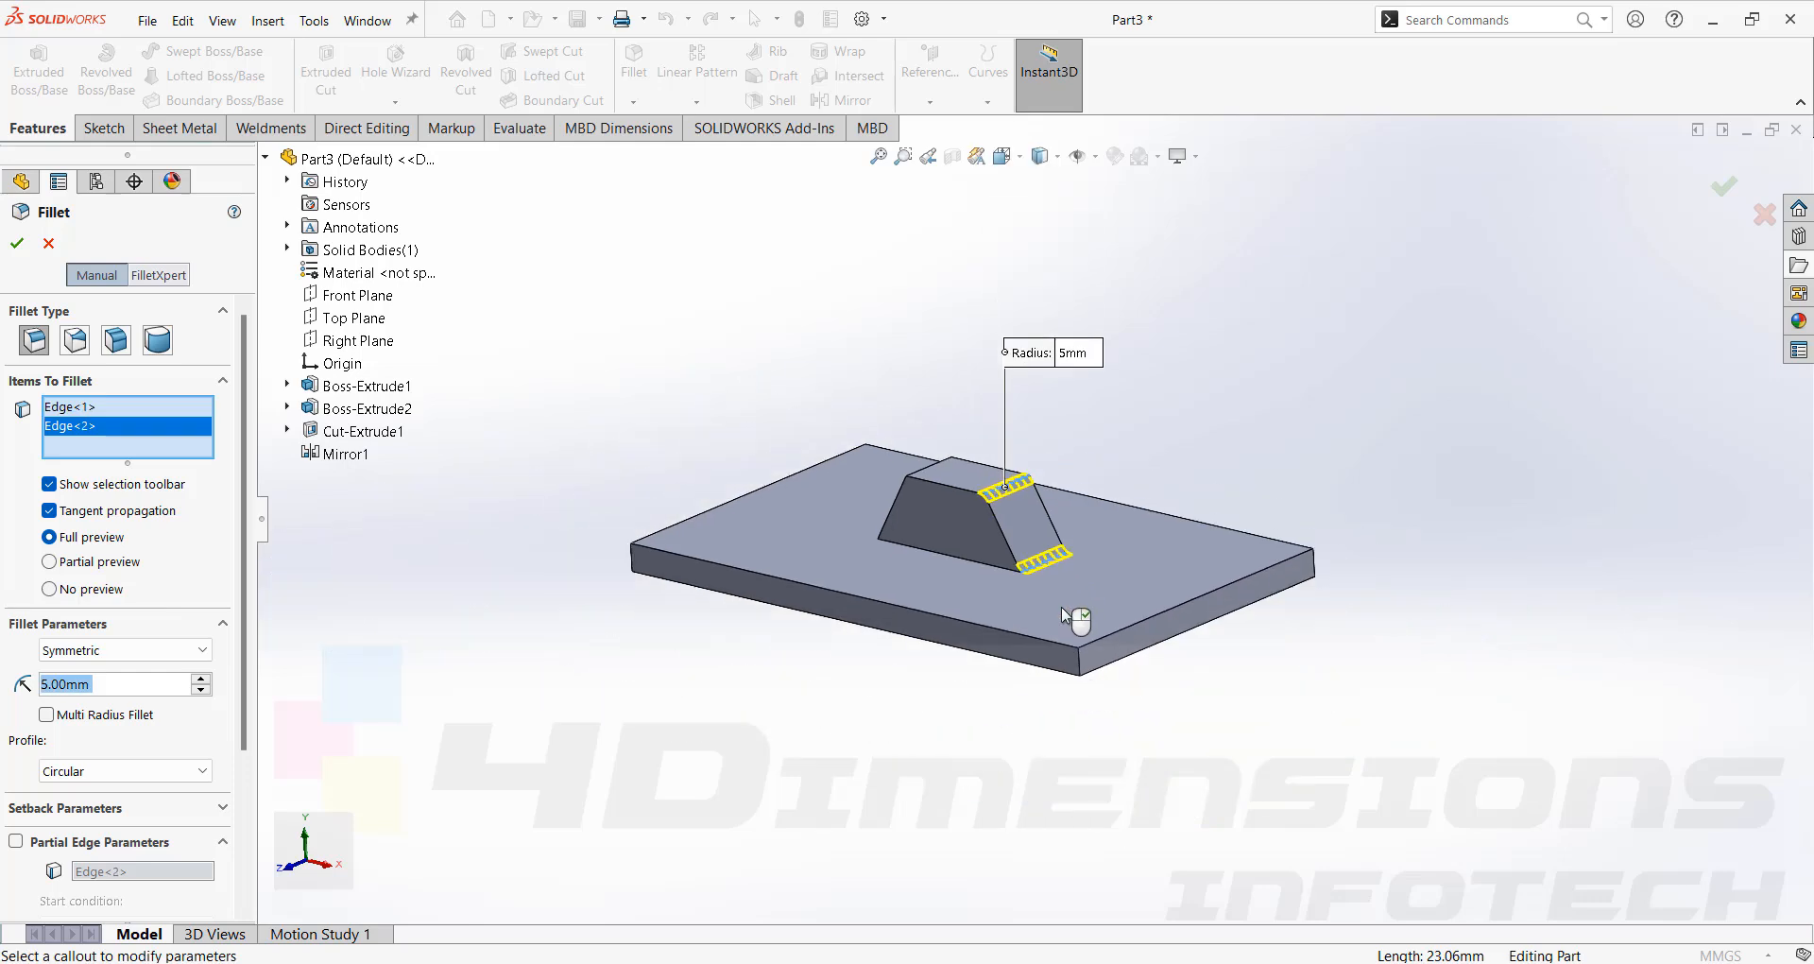
{"action": "middle_click_drag", "start_coordinate": [1061, 606], "coordinate": [1086, 564]}
{"action": "scroll", "coordinate": [926, 491], "scroll_direction": "down", "scroll_amount": 3}
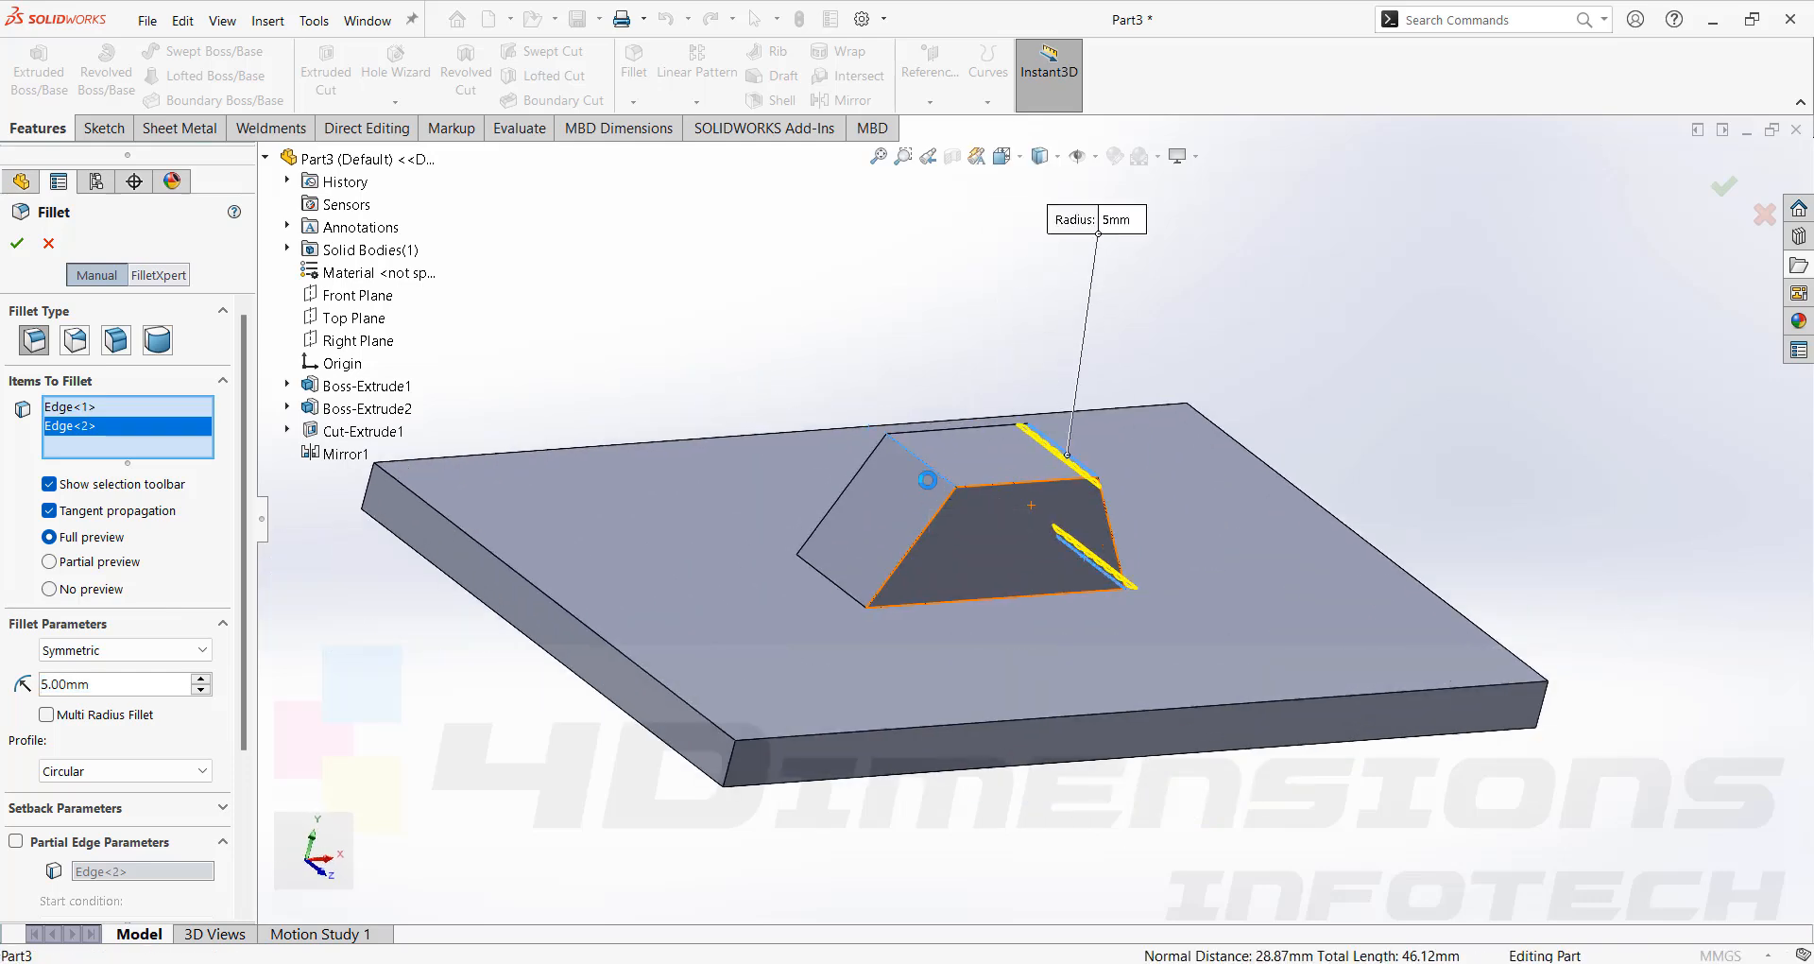
{"action": "left_click", "coordinate": [935, 478]}
{"action": "left_click", "coordinate": [840, 593]}
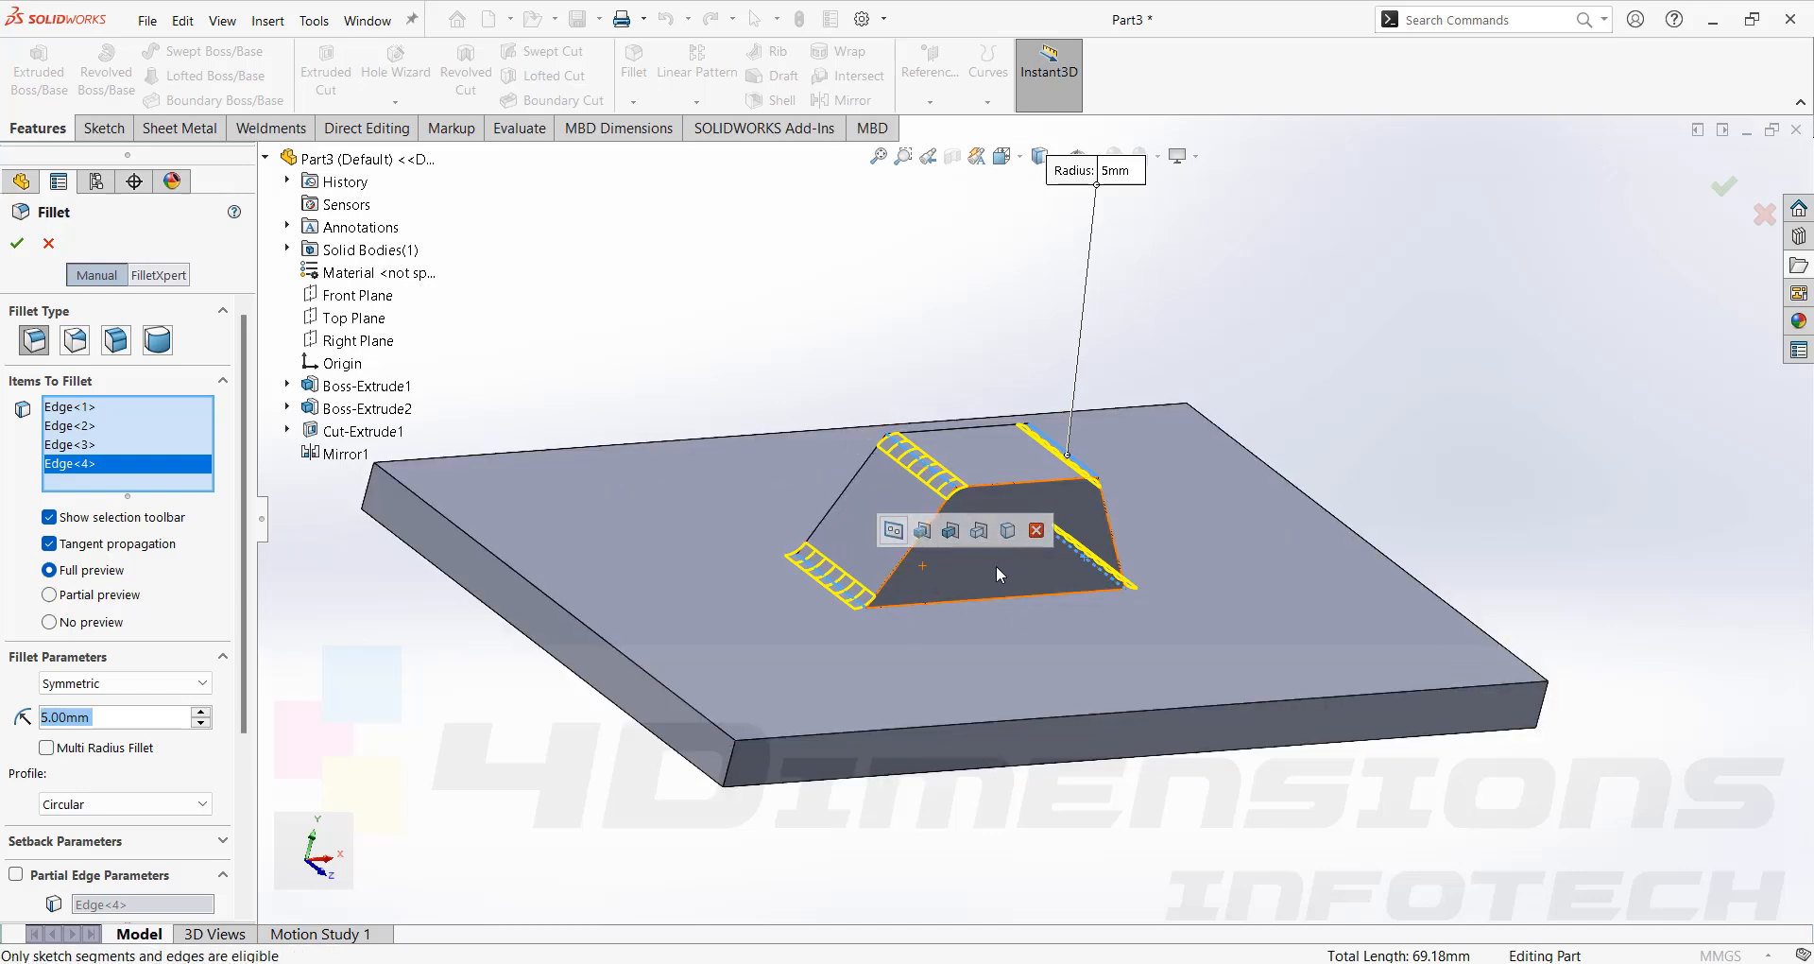
{"action": "left_click", "coordinate": [17, 243]}
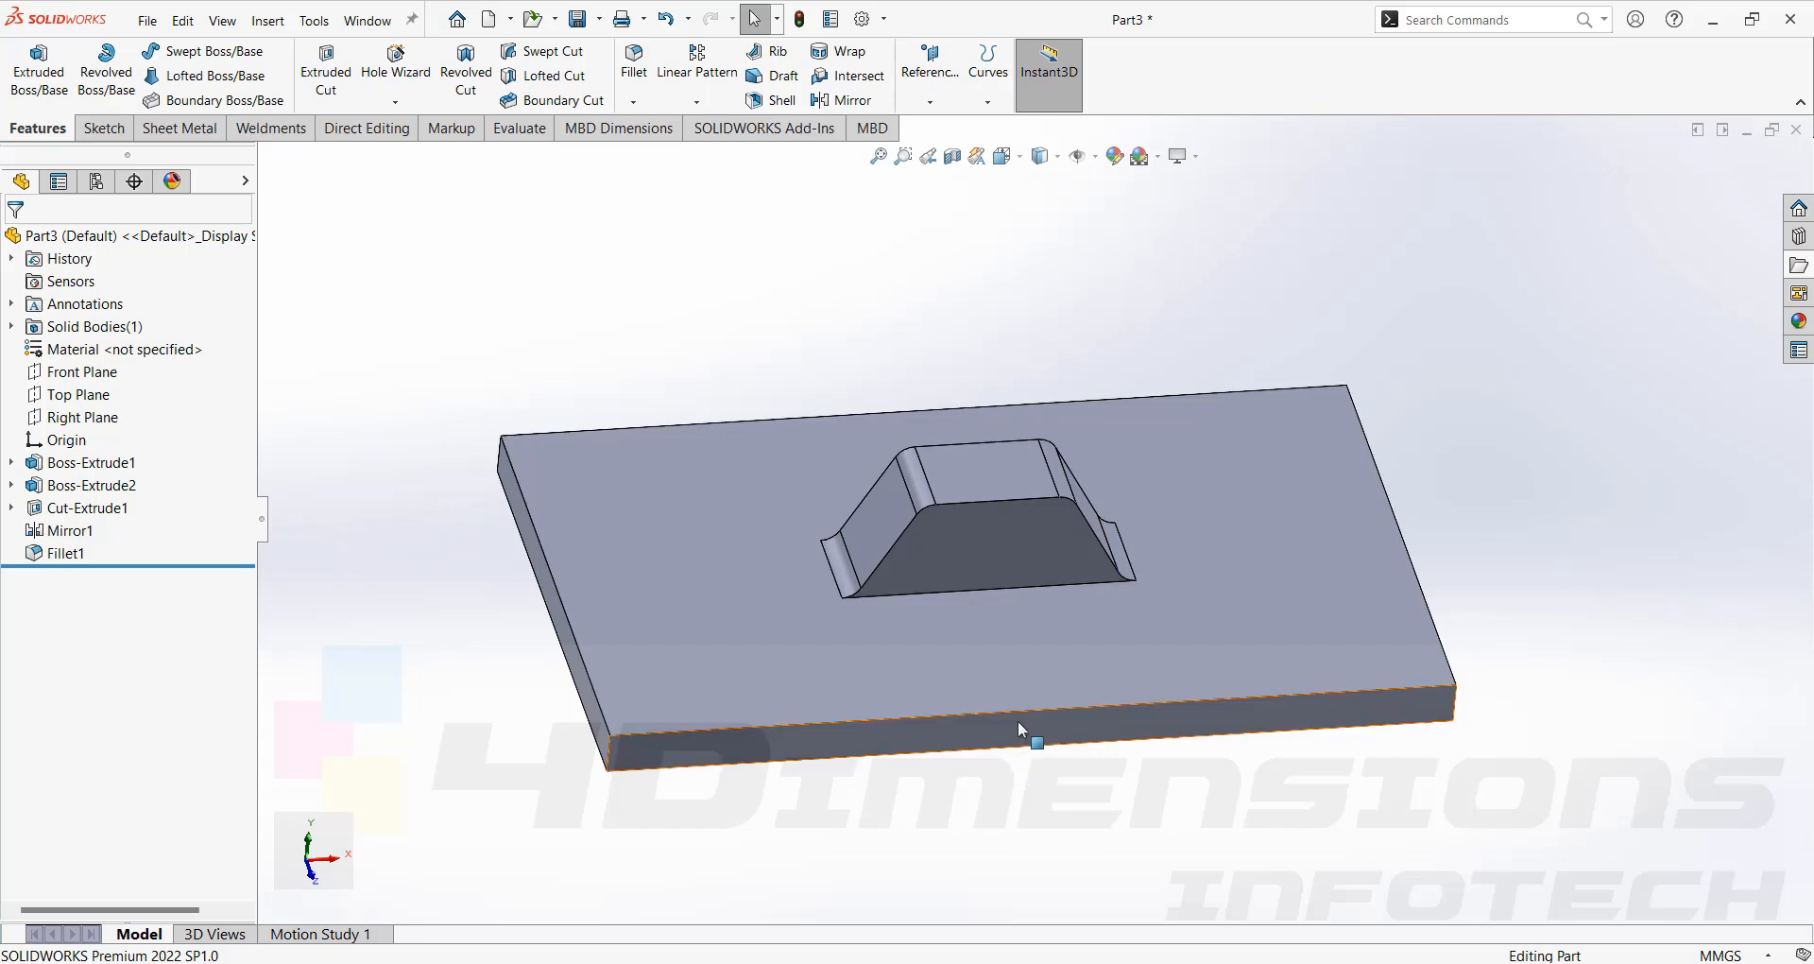
Sketch on the plate's side face and cut through all to remove the base plate, leaving only the raised form.
{"action": "scroll", "coordinate": [1106, 572], "scroll_direction": "down", "scroll_amount": 5}
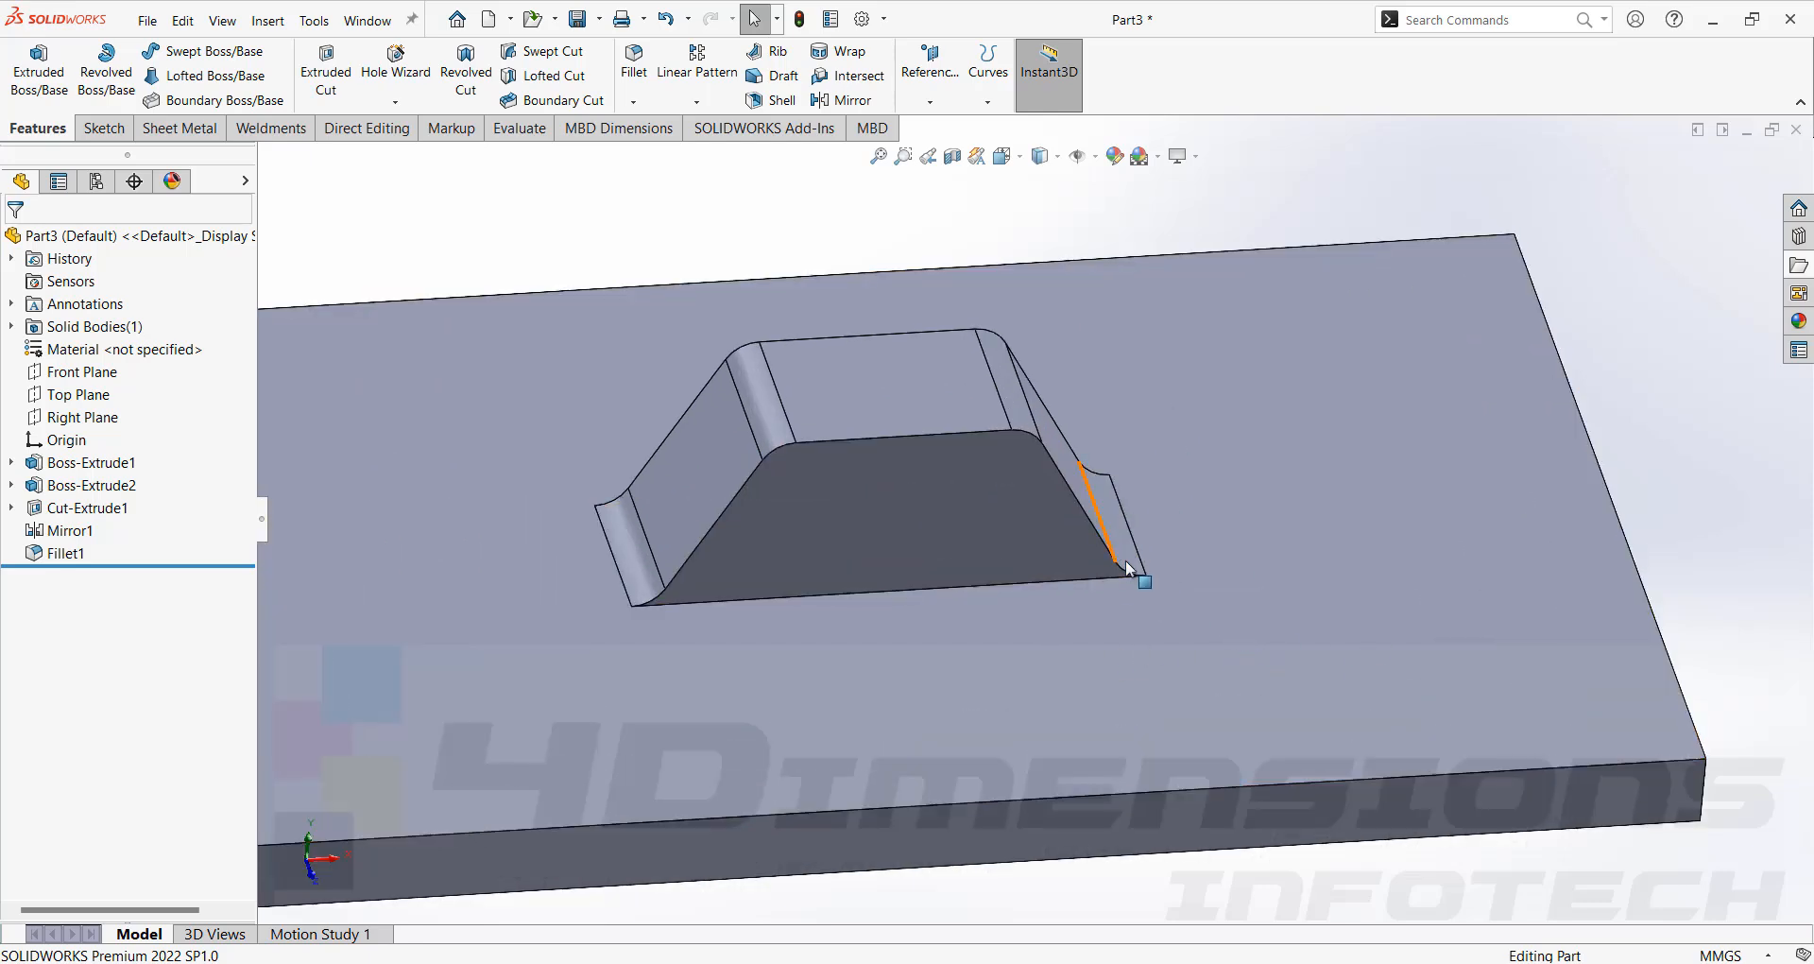
{"action": "scroll", "coordinate": [1151, 552], "scroll_direction": "down", "scroll_amount": 3}
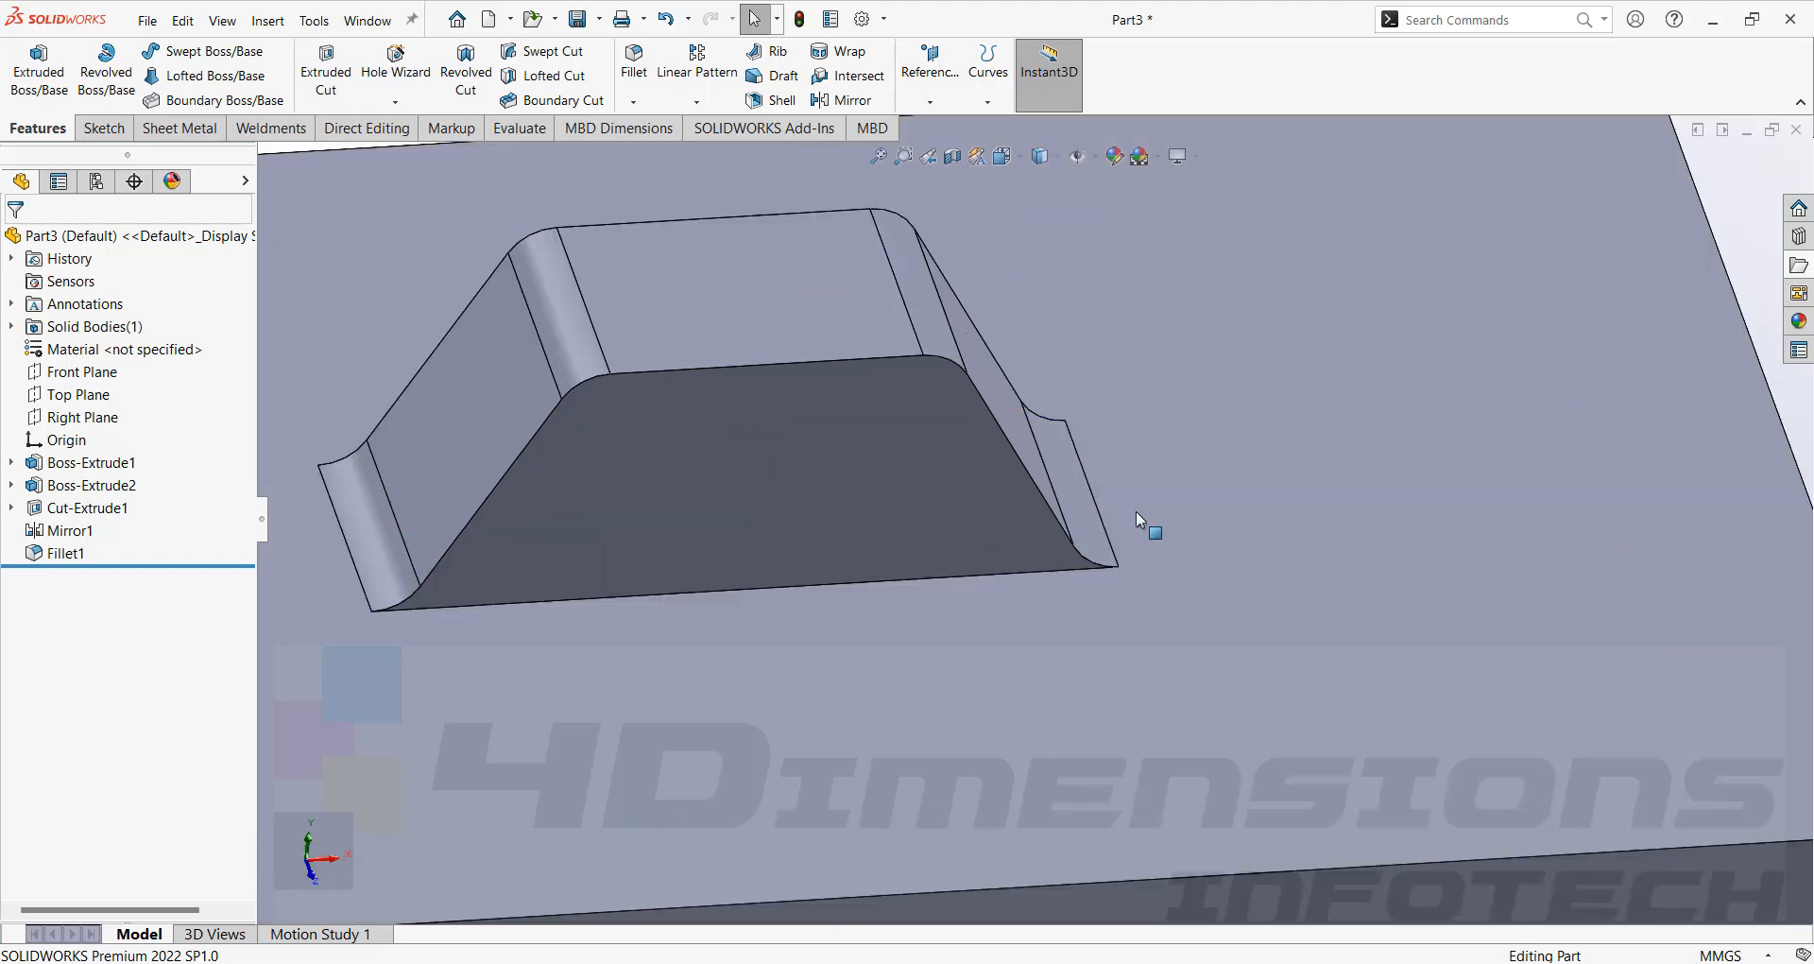
{"action": "scroll", "coordinate": [1218, 558], "scroll_direction": "up", "scroll_amount": 3}
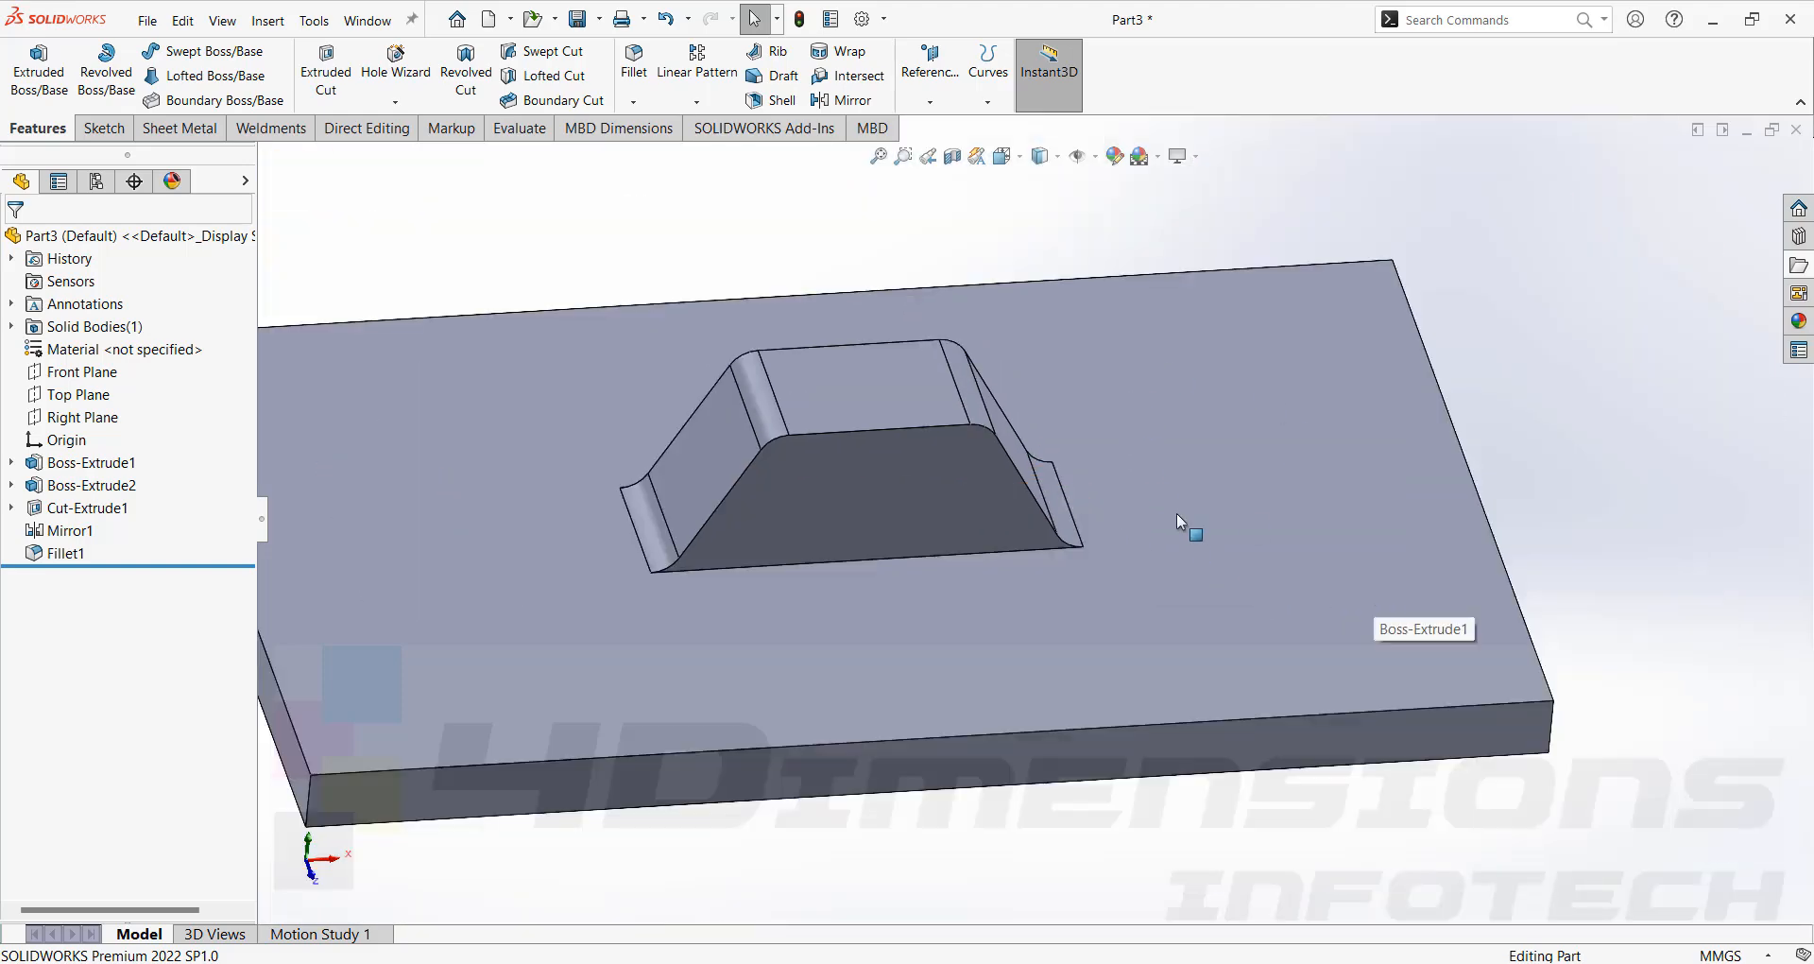
{"action": "scroll", "coordinate": [1174, 593], "scroll_direction": "up", "scroll_amount": 4}
{"action": "left_click", "coordinate": [1195, 614]}
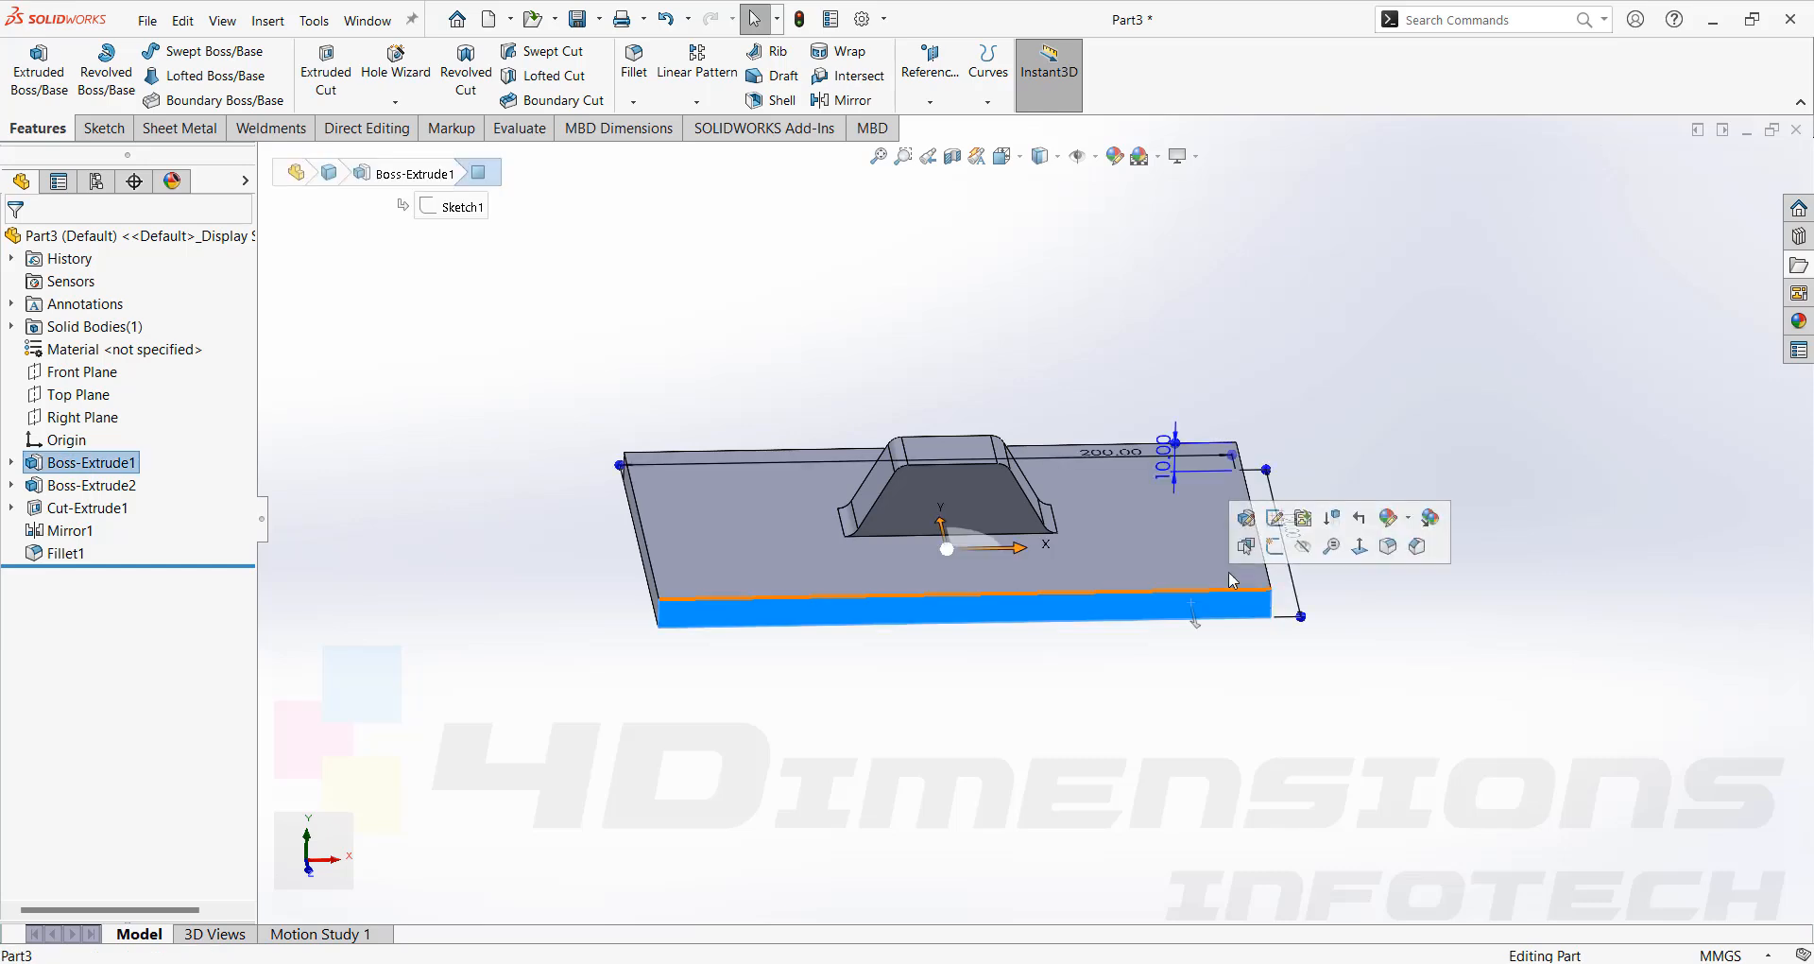
{"action": "left_click", "coordinate": [1276, 547]}
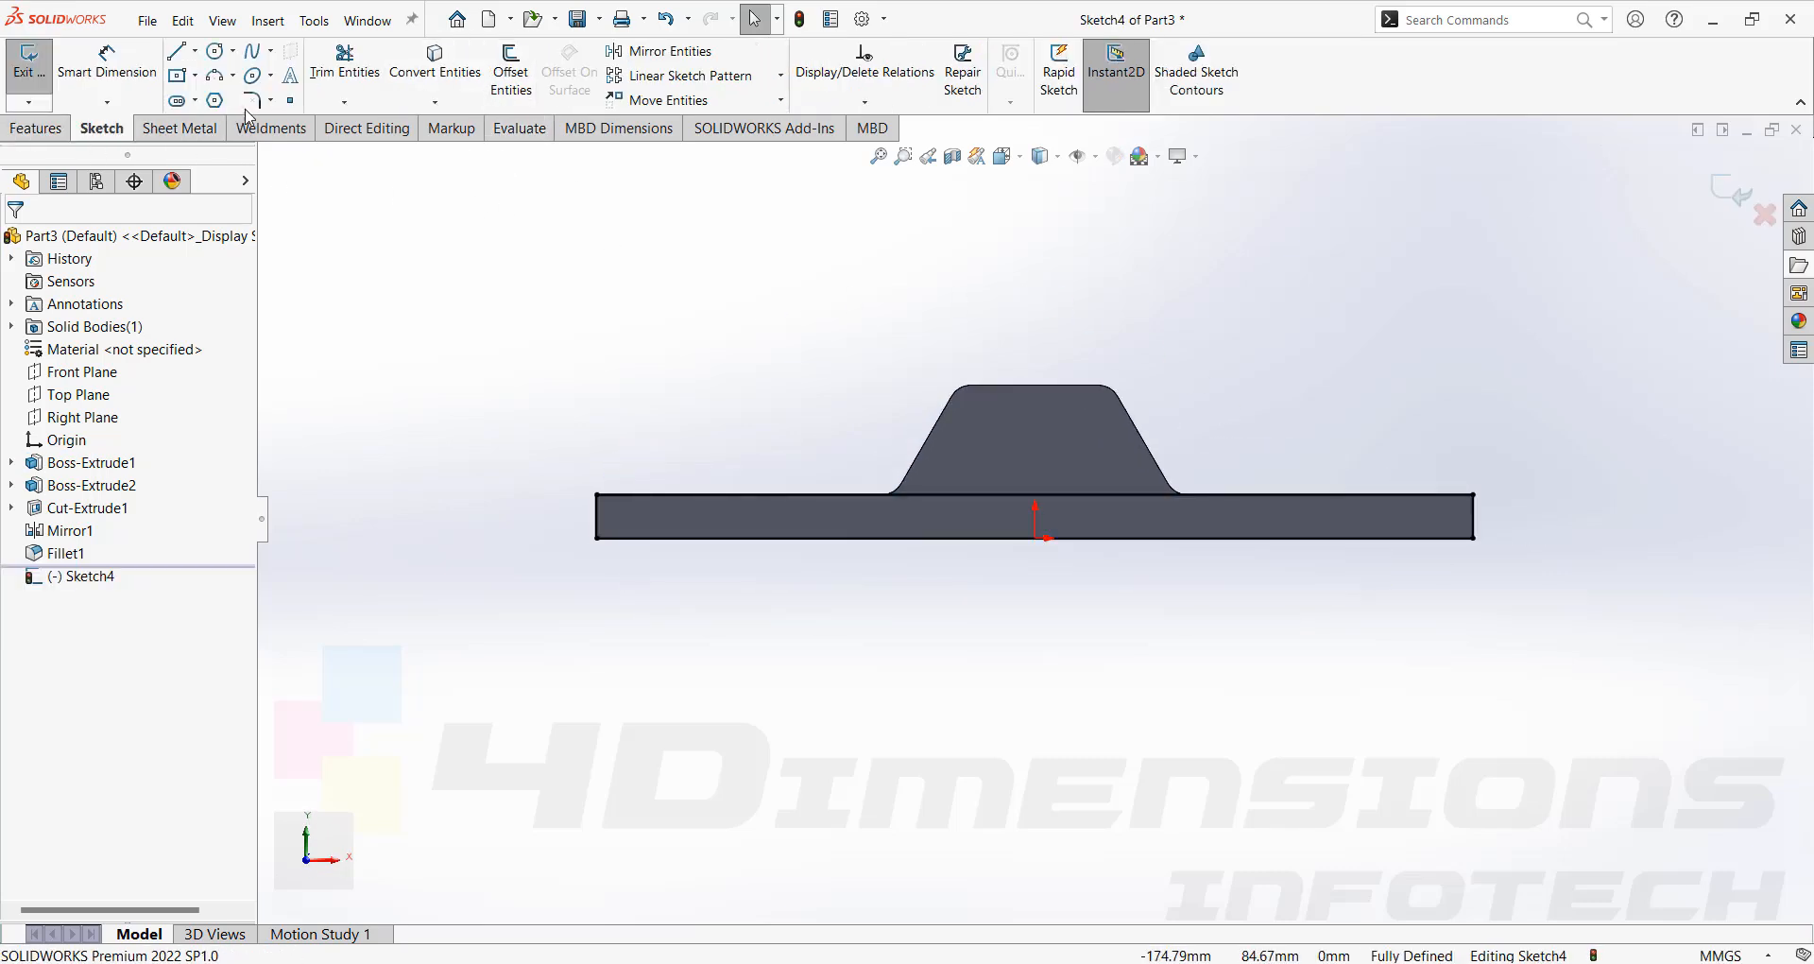
{"action": "left_click", "coordinate": [37, 130]}
{"action": "left_click", "coordinate": [338, 71]}
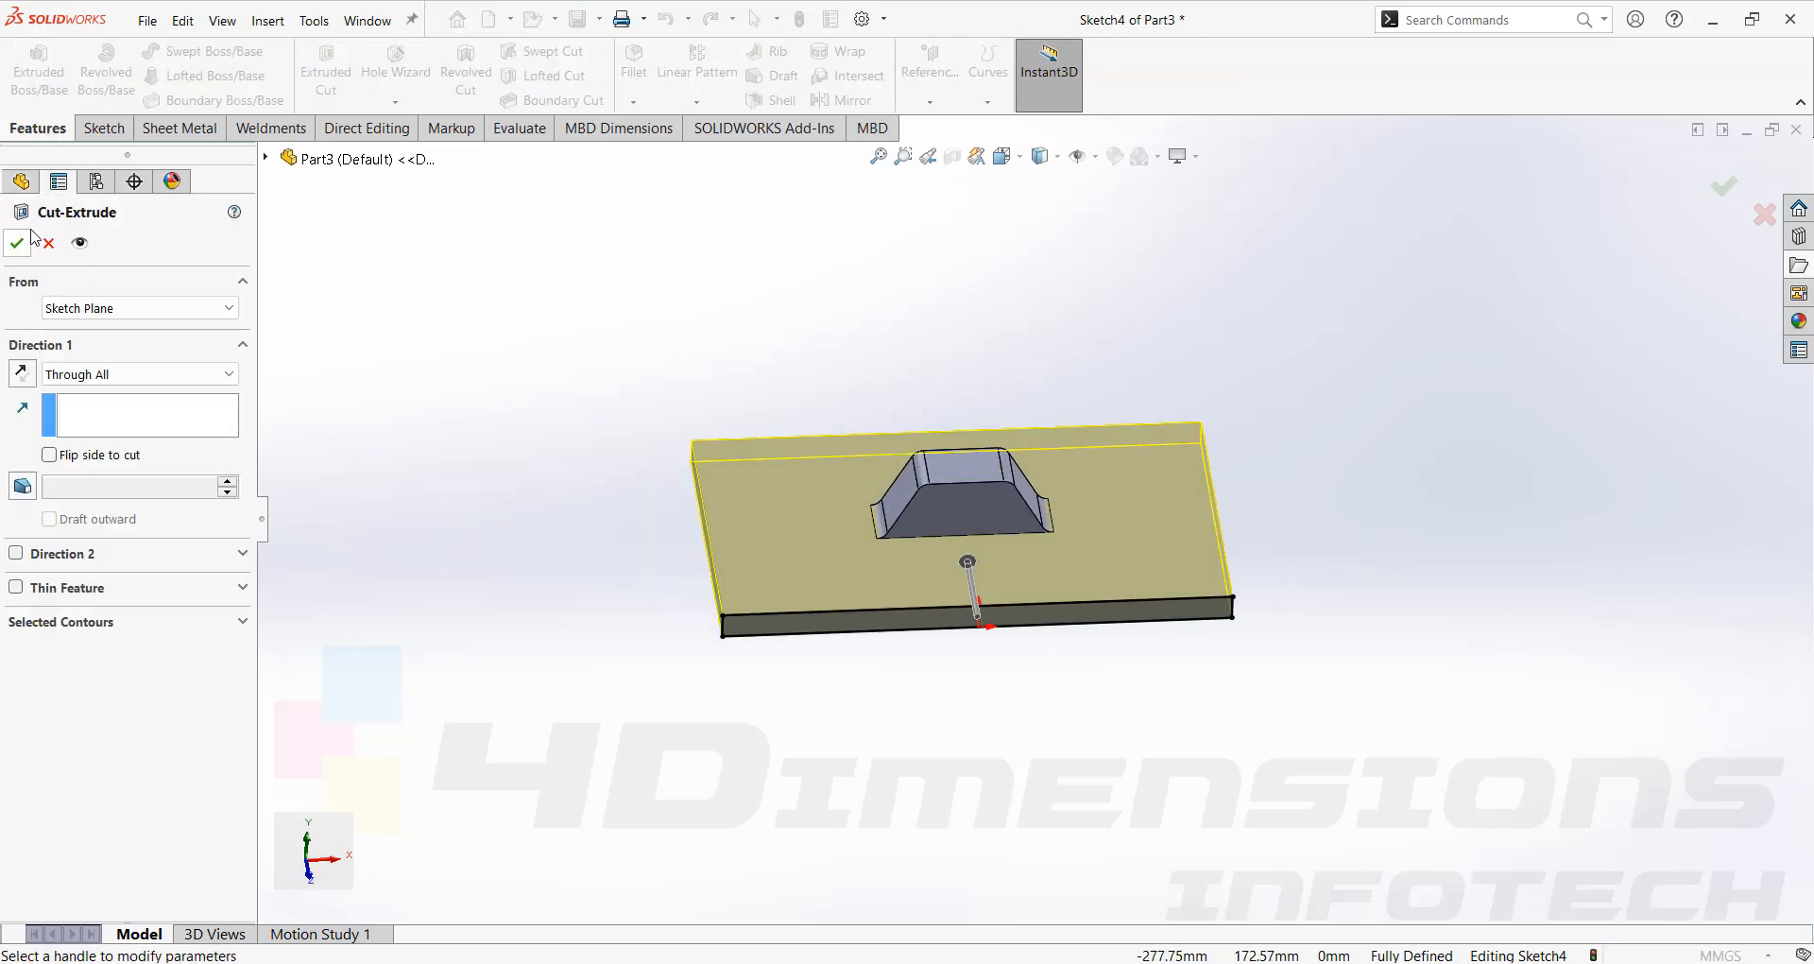
{"action": "left_click", "coordinate": [16, 244]}
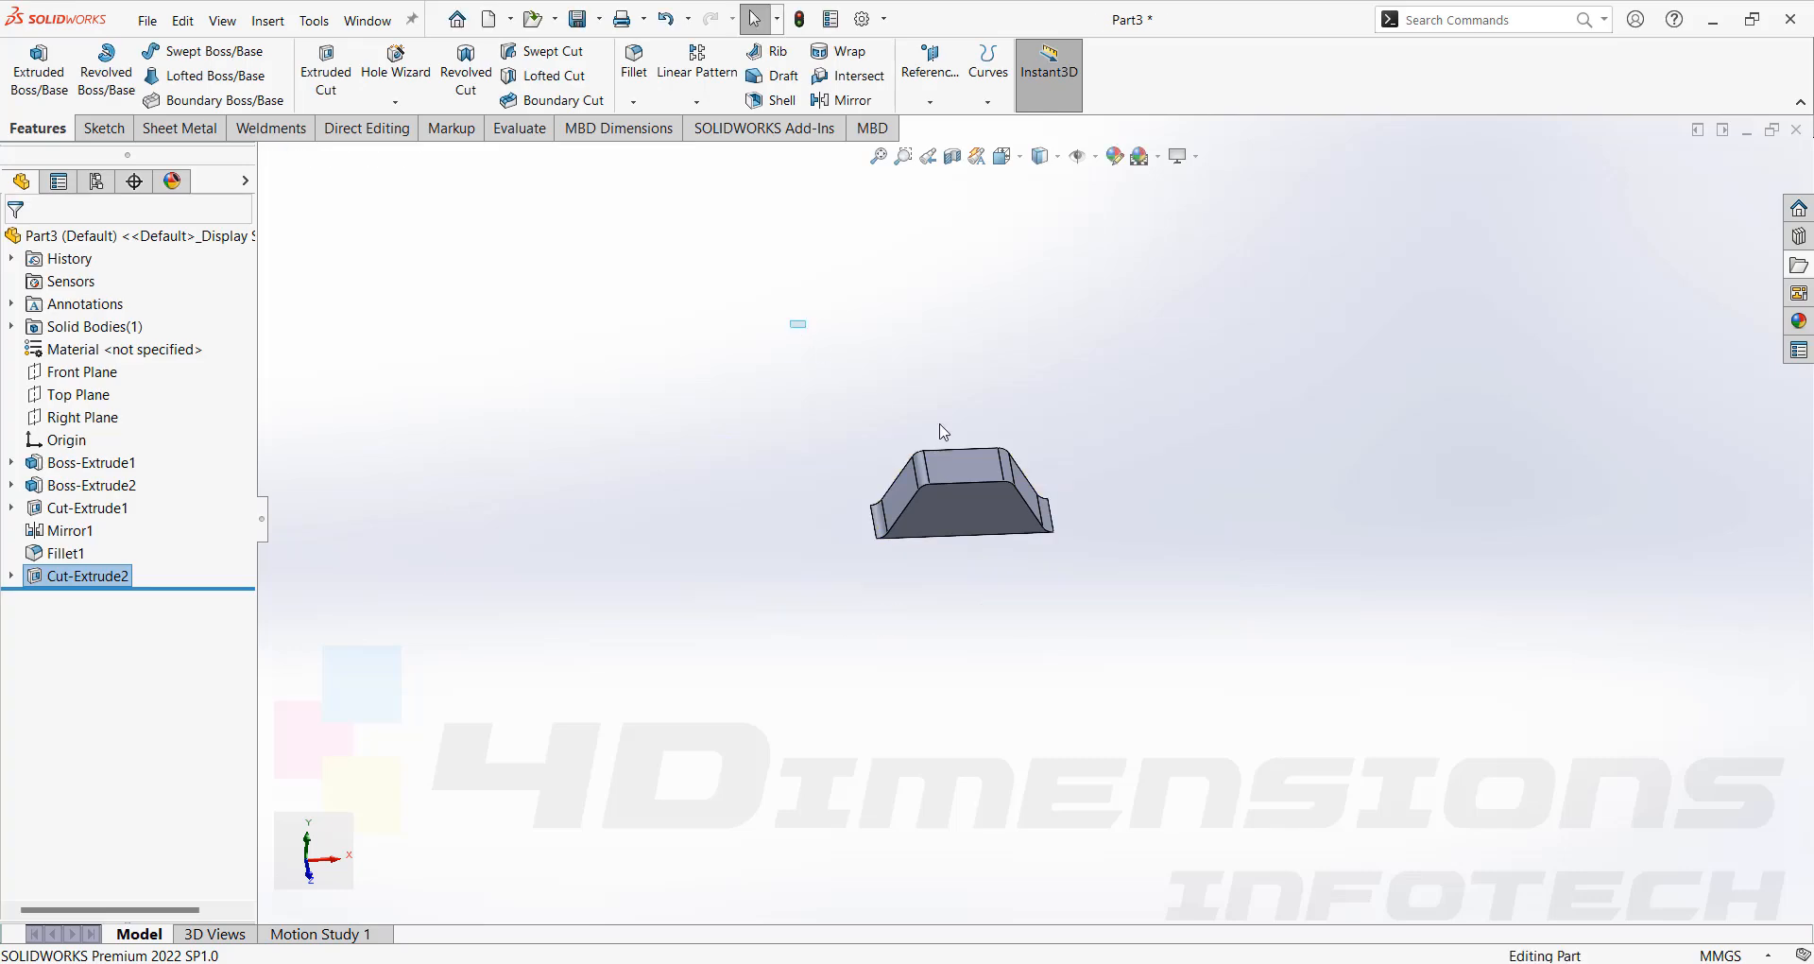
Start a Forming Tool feature and select a face of the form as a face to remove.
{"action": "middle_click_drag", "start_coordinate": [1025, 375], "coordinate": [1124, 449]}
{"action": "left_click", "coordinate": [180, 128]}
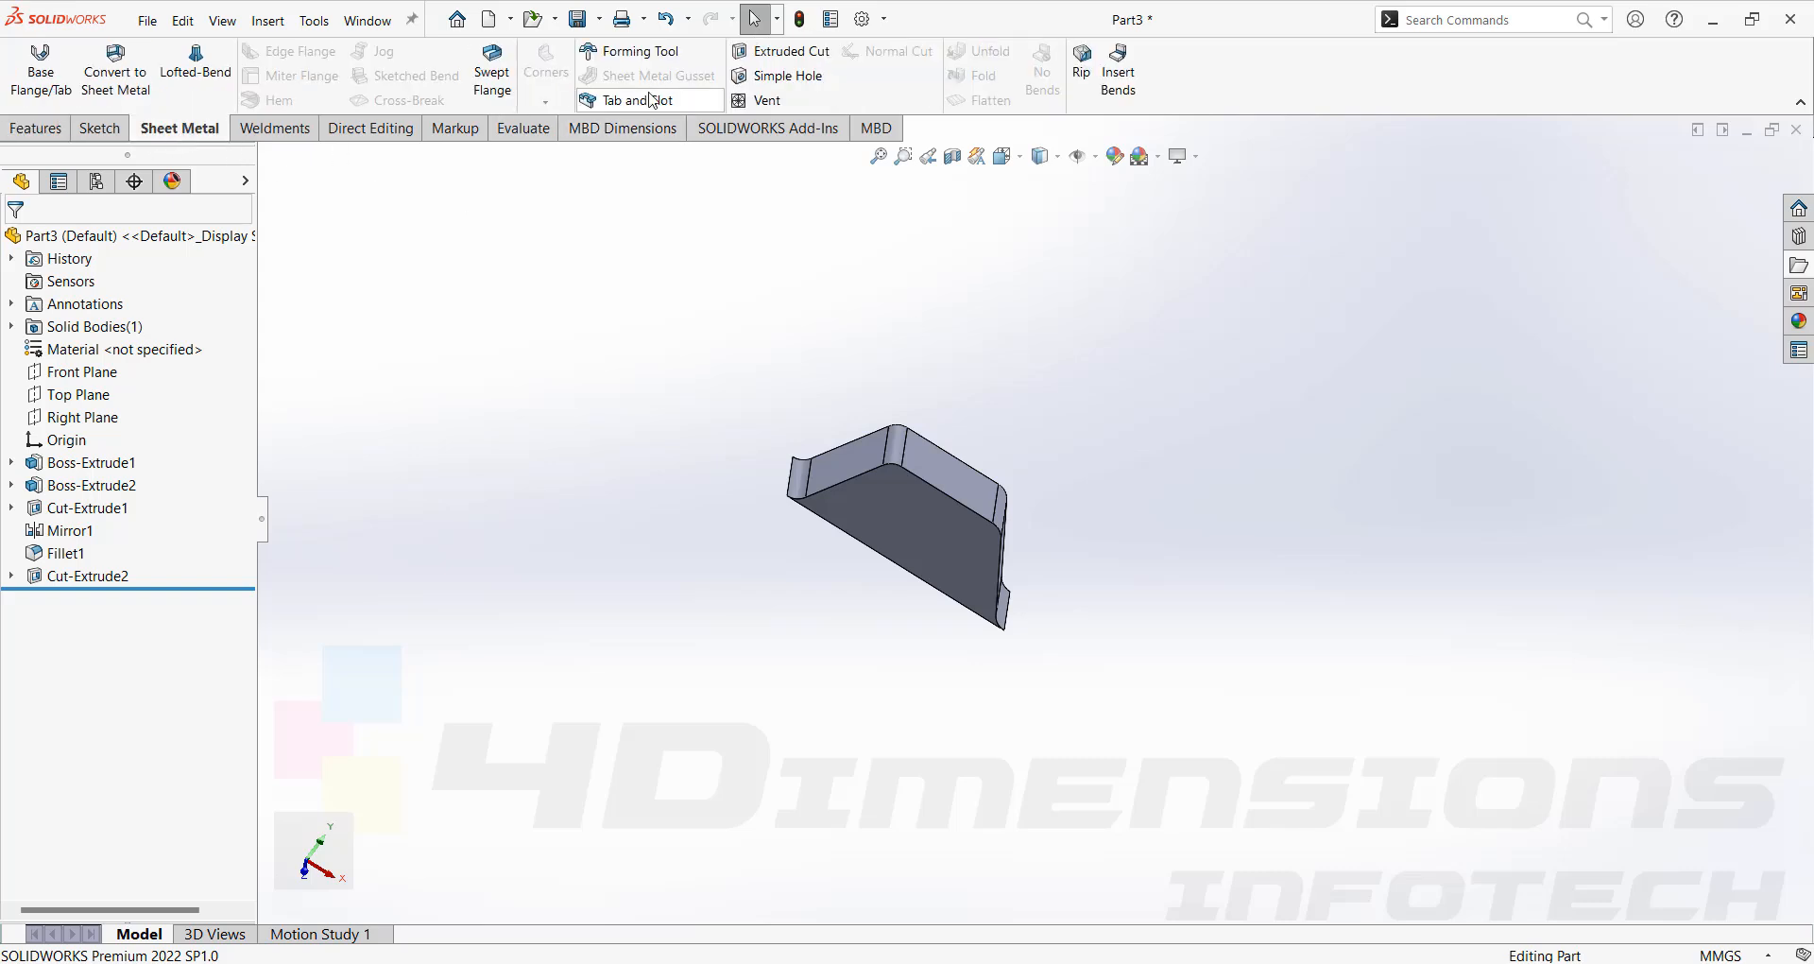
{"action": "left_click", "coordinate": [609, 53]}
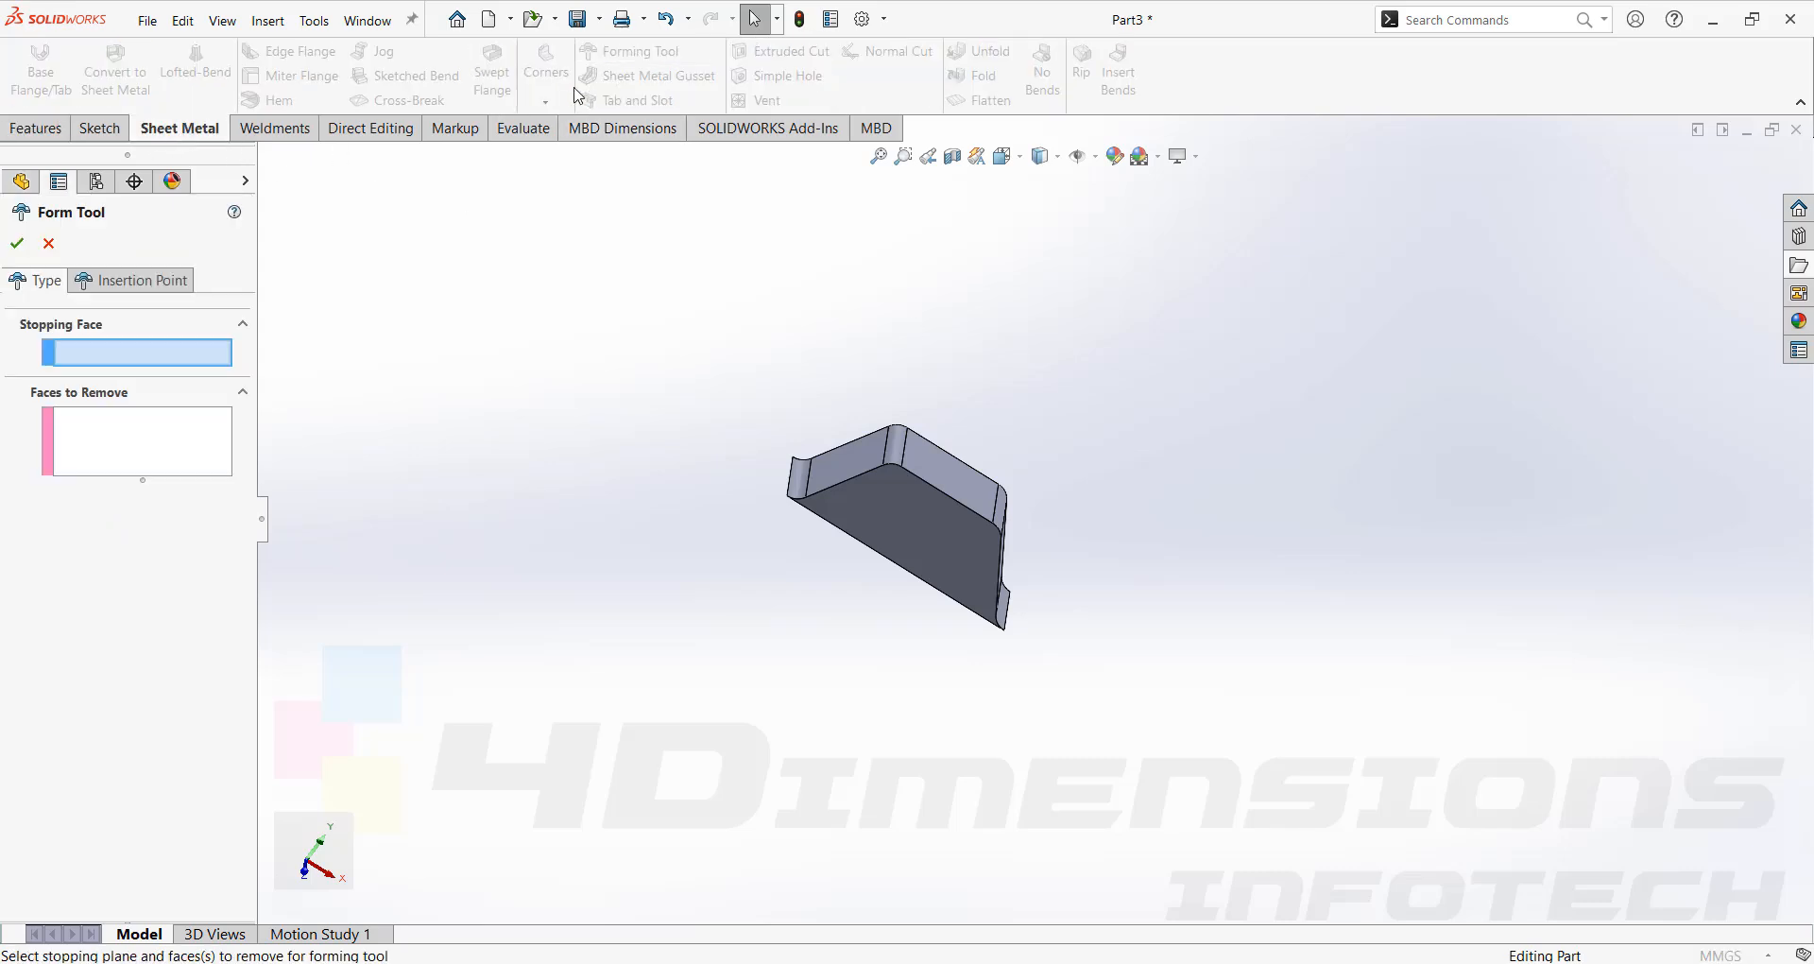
{"action": "left_click", "coordinate": [149, 459]}
{"action": "middle_click_drag", "start_coordinate": [907, 397], "coordinate": [1061, 802]}
{"action": "left_click", "coordinate": [987, 565]}
{"action": "left_click", "coordinate": [137, 354]}
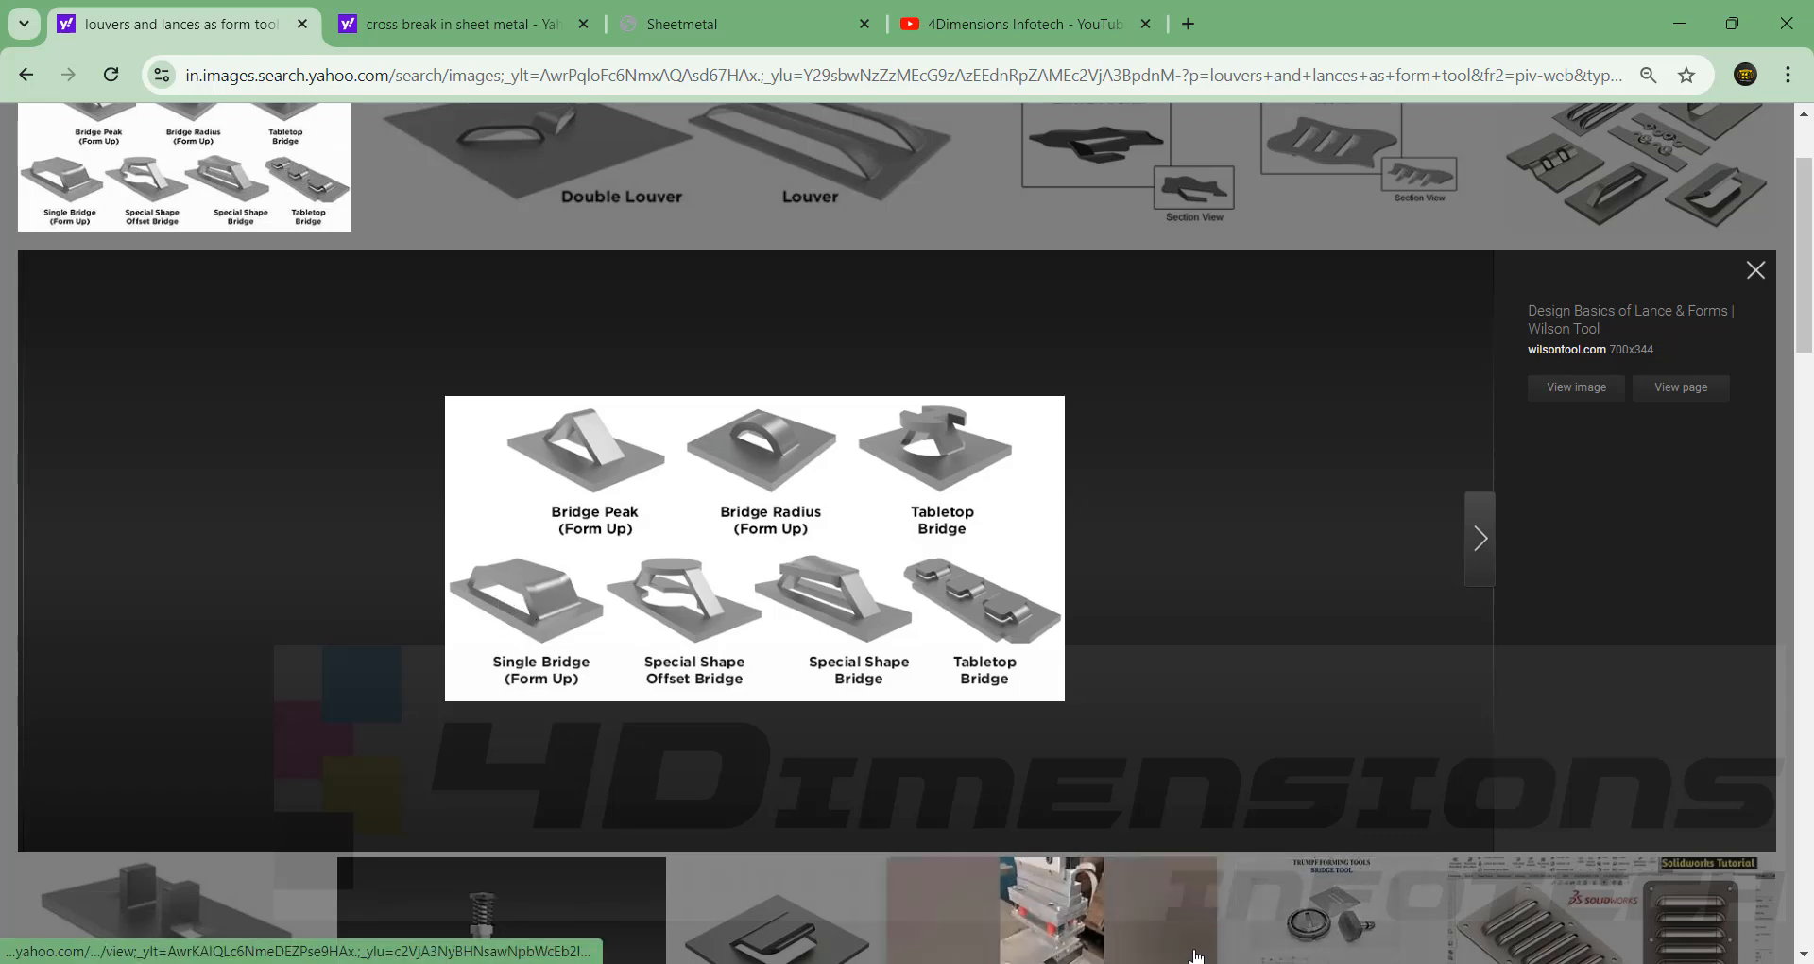
{"action": "left_click", "coordinate": [1123, 962]}
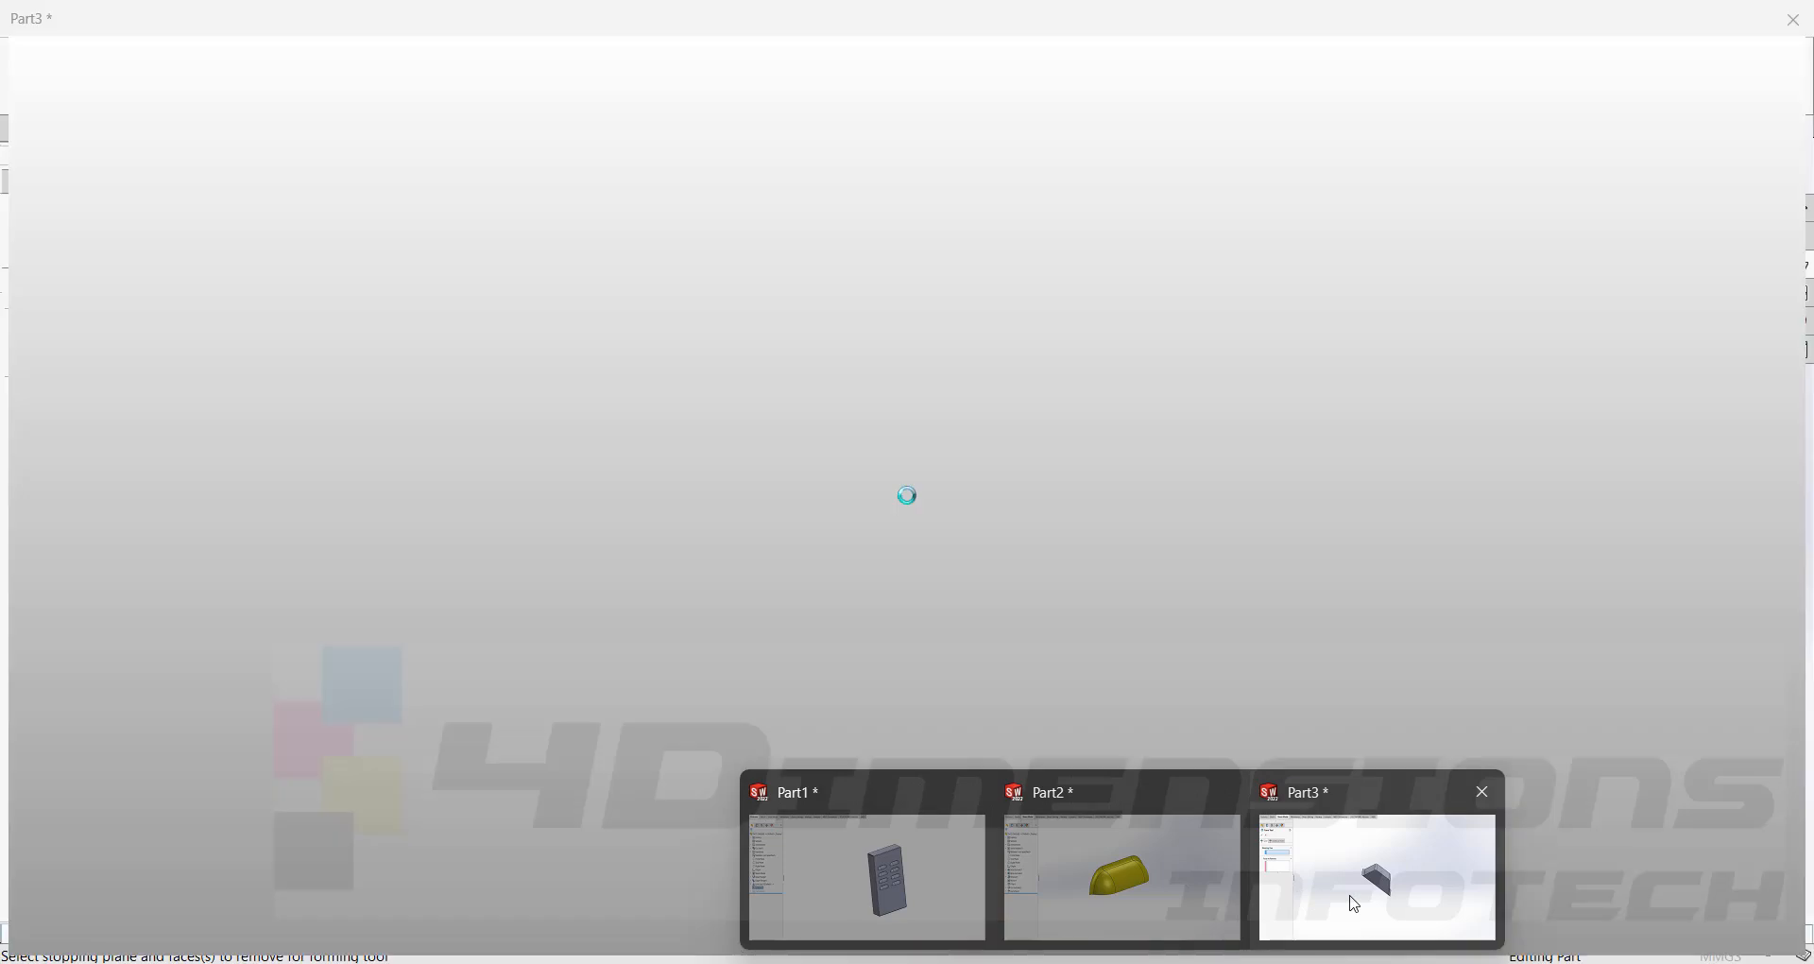
{"action": "left_click", "coordinate": [1352, 870]}
Select the other faces to remove and the flat bottom face as the stopping face, then apply the form tool.
{"action": "left_click", "coordinate": [113, 442]}
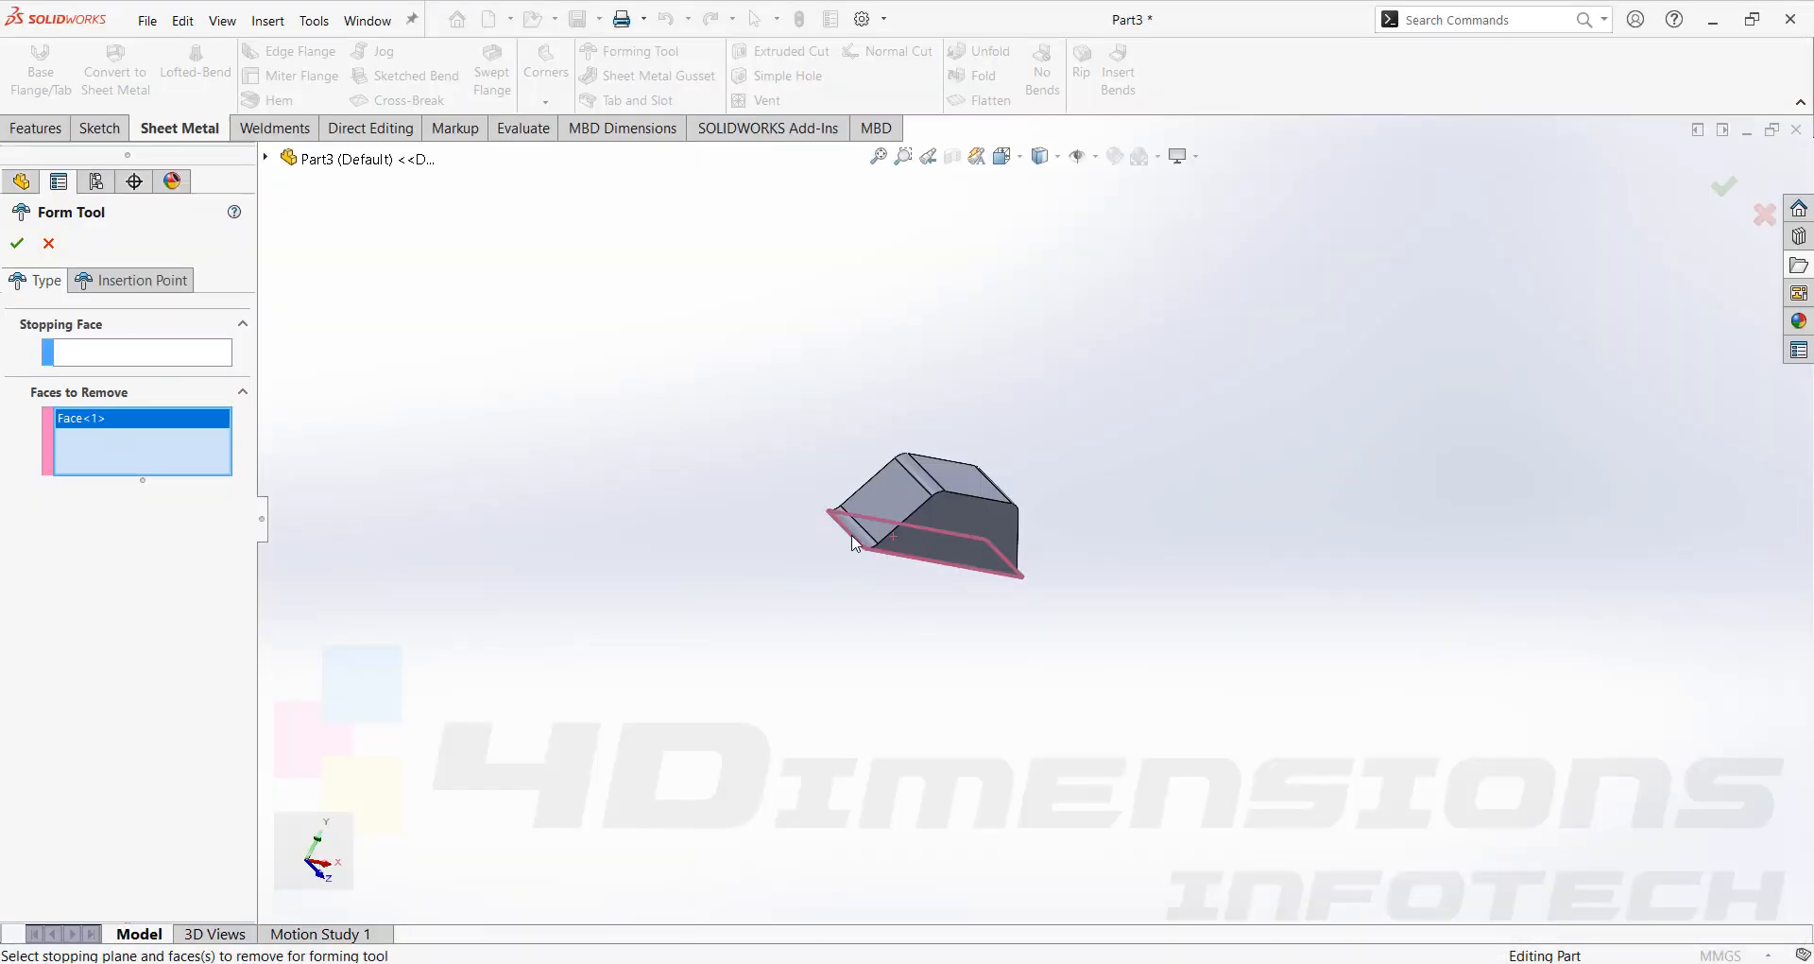
{"action": "left_click", "coordinate": [979, 516]}
{"action": "middle_click_drag", "start_coordinate": [979, 516], "coordinate": [897, 511]}
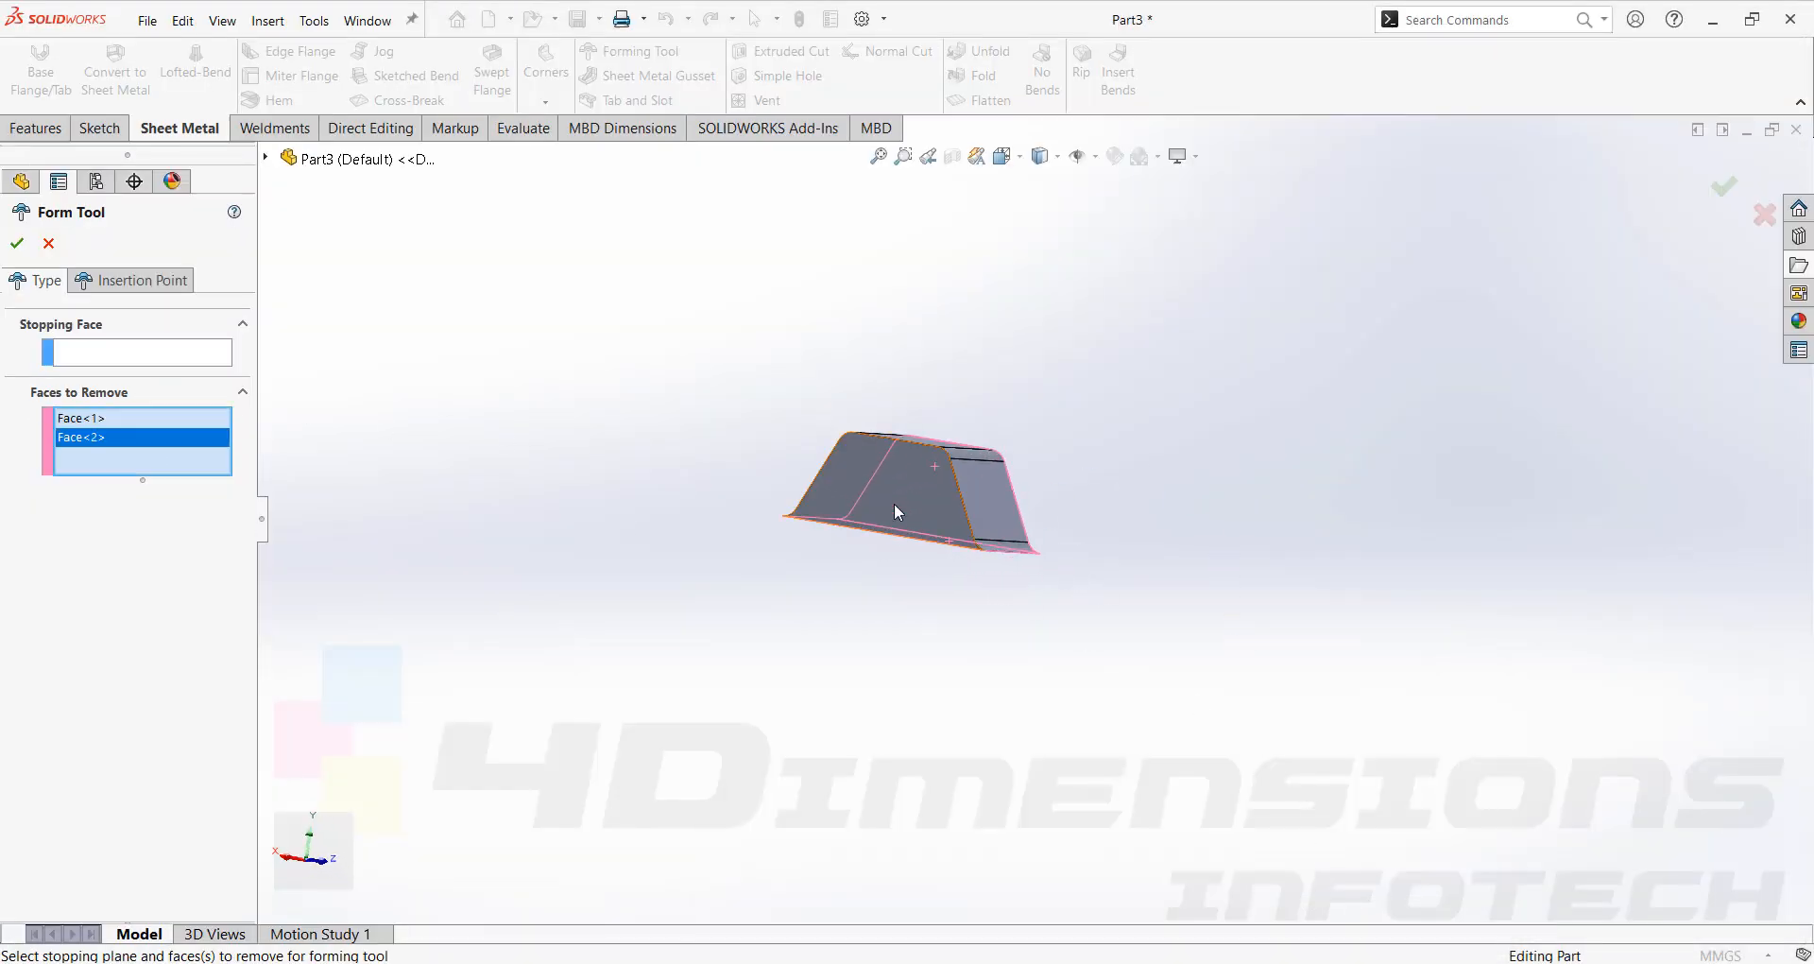
{"action": "left_click", "coordinate": [895, 511]}
{"action": "middle_click_drag", "start_coordinate": [1068, 501], "coordinate": [909, 536]}
{"action": "left_click", "coordinate": [123, 353]}
{"action": "left_click", "coordinate": [866, 512]}
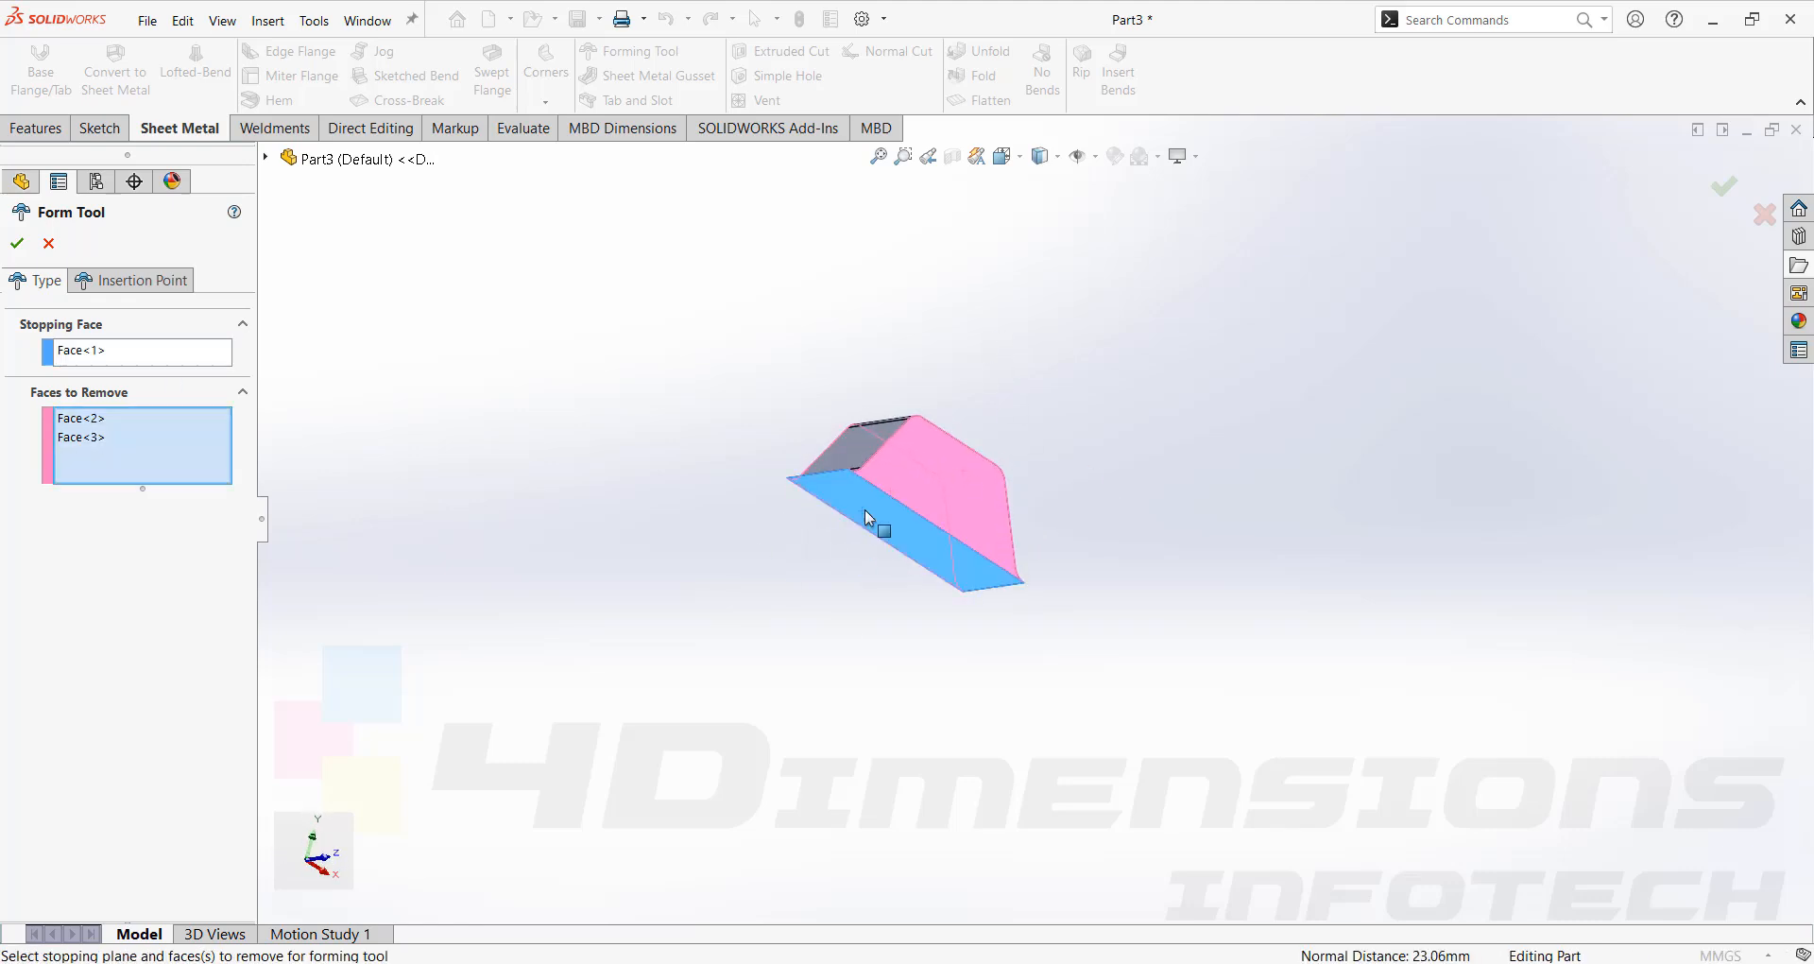
{"action": "middle_click_drag", "start_coordinate": [528, 408], "coordinate": [527, 486]}
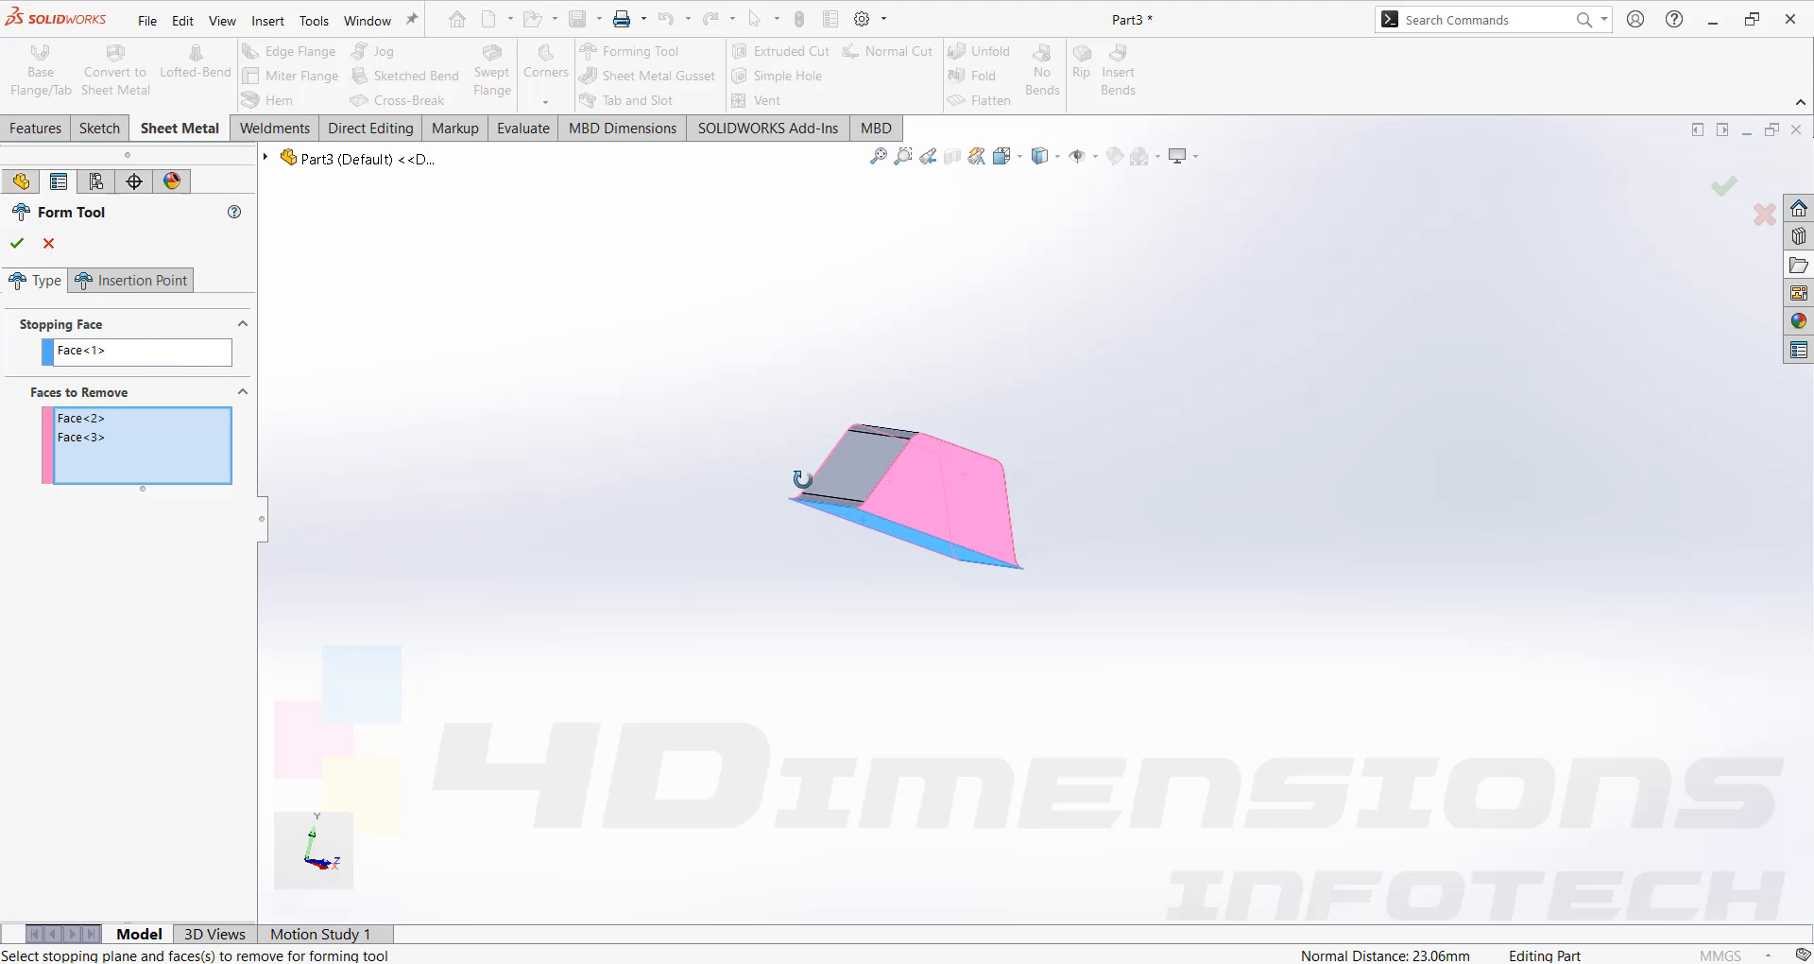
{"action": "middle_click_drag", "start_coordinate": [802, 479], "coordinate": [805, 563]}
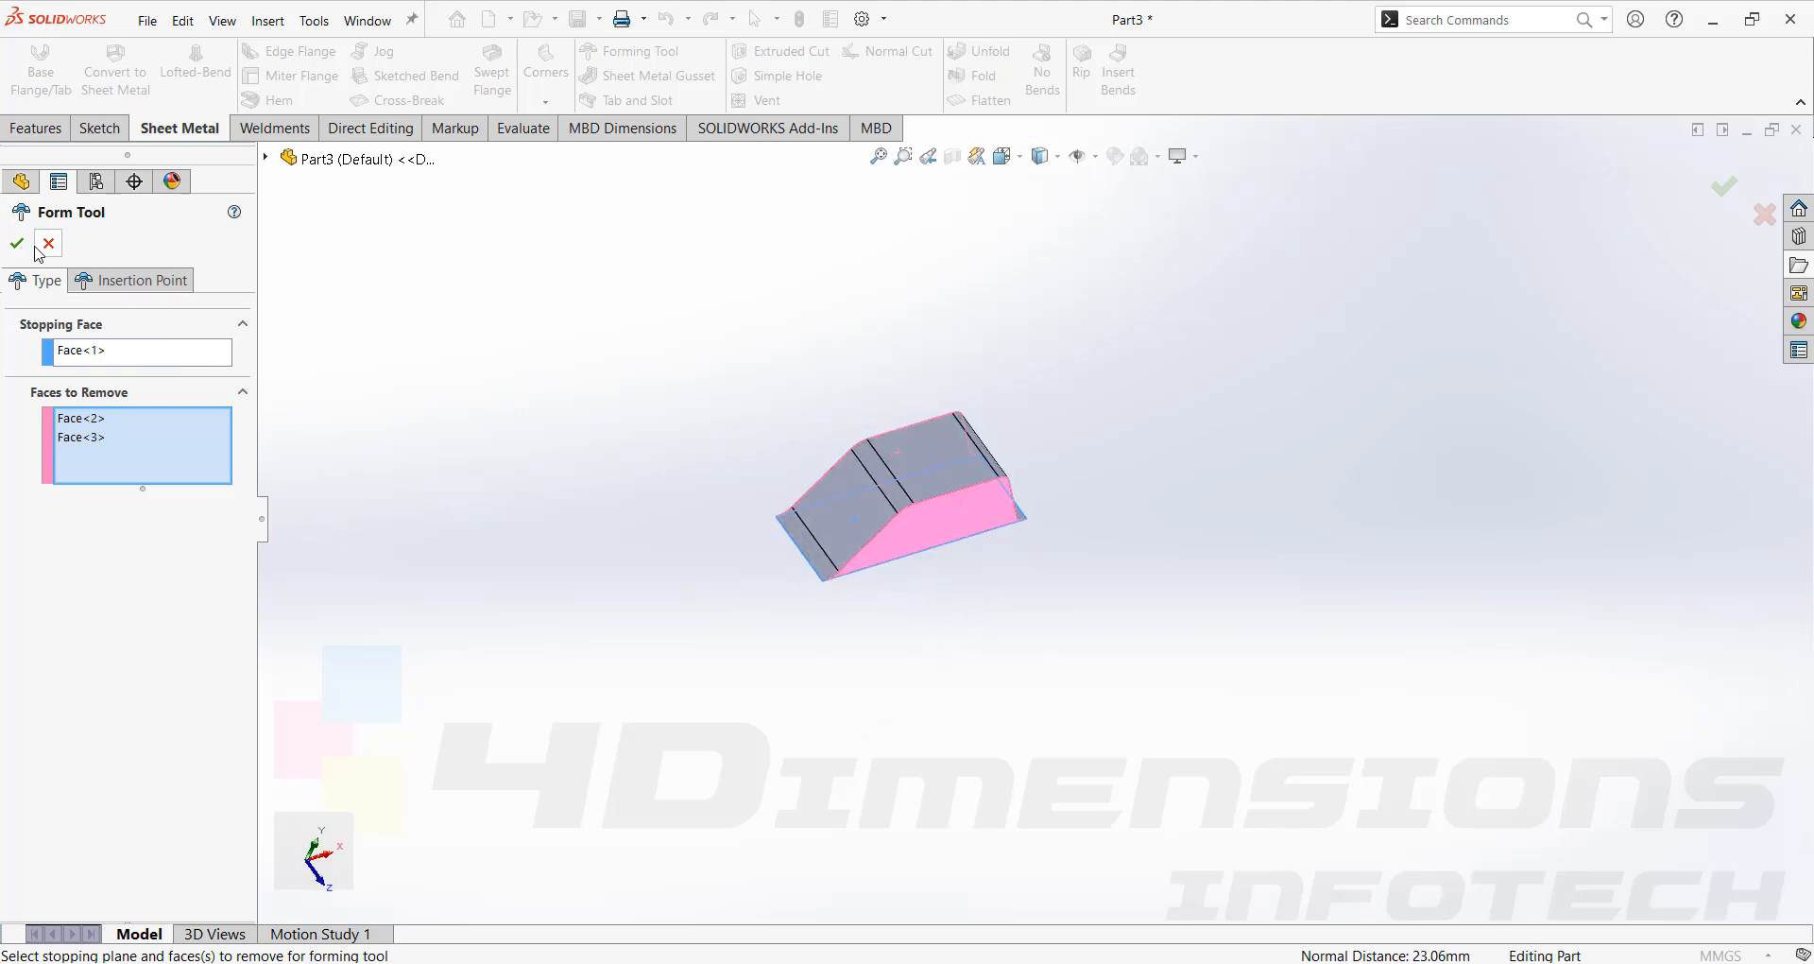
{"action": "left_click", "coordinate": [17, 242]}
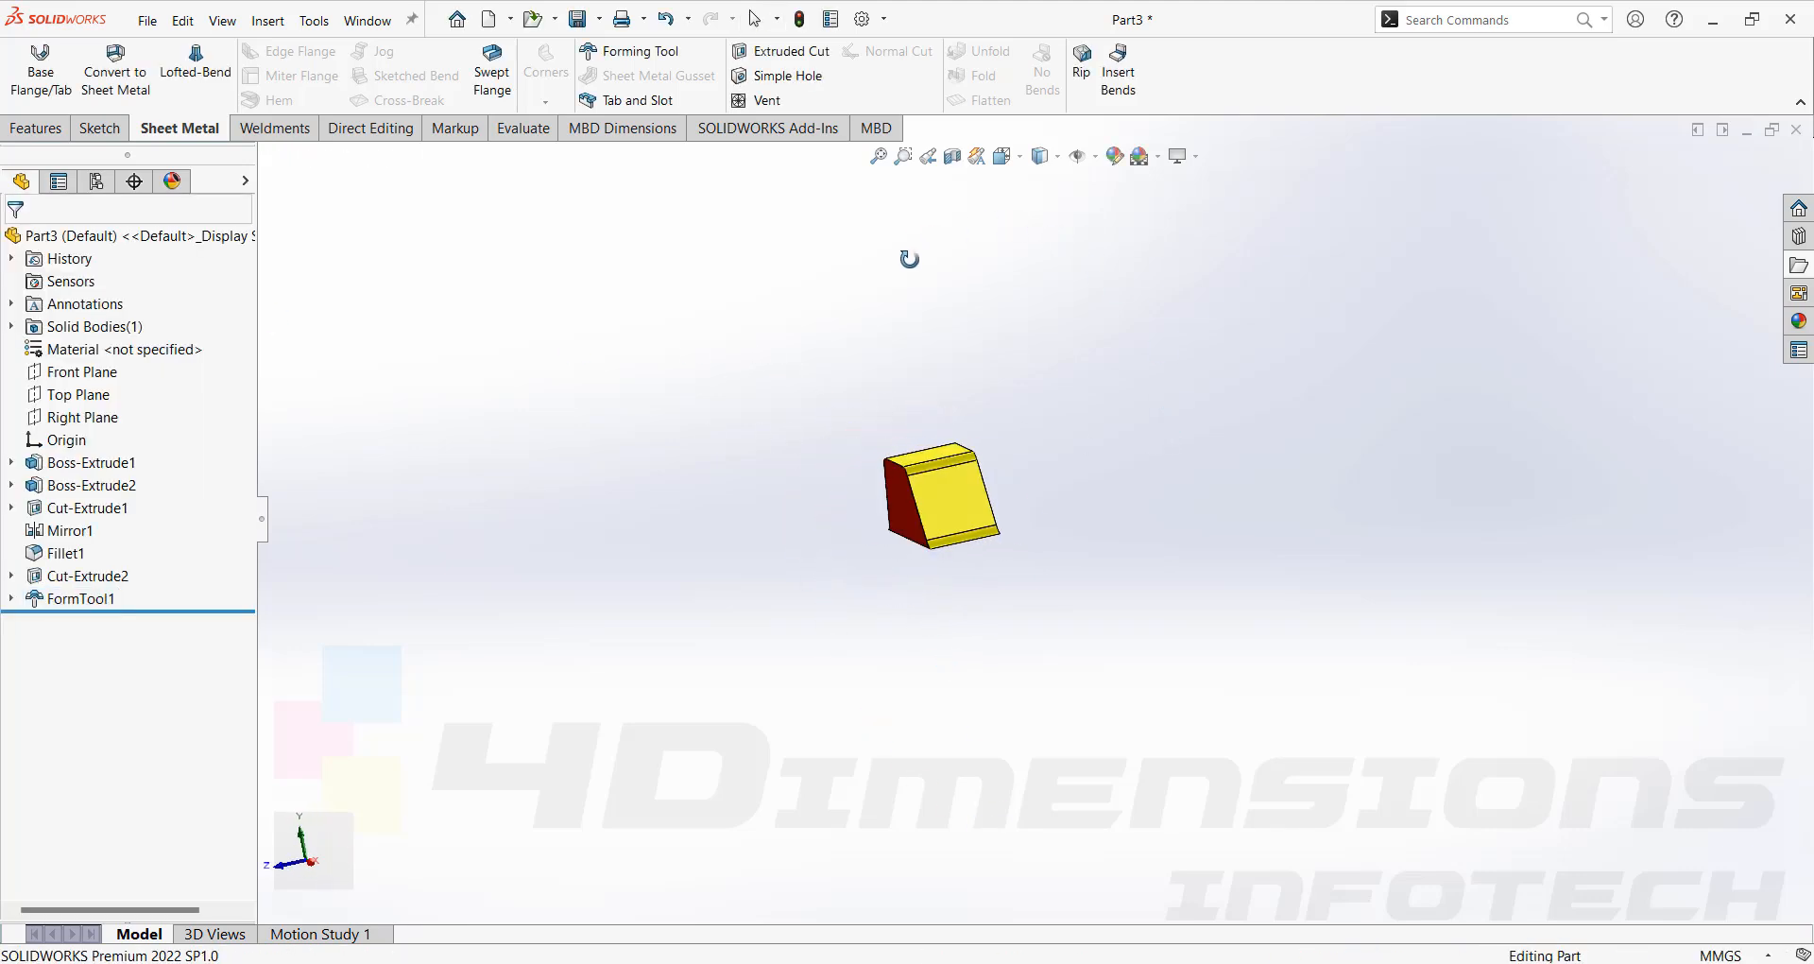
Save the part to the Desktop as a Form Tool (*.sldftp) file named bridge.
{"action": "middle_click_drag", "start_coordinate": [909, 259], "coordinate": [1158, 583]}
{"action": "scroll", "coordinate": [1191, 570], "scroll_direction": "up", "scroll_amount": 3}
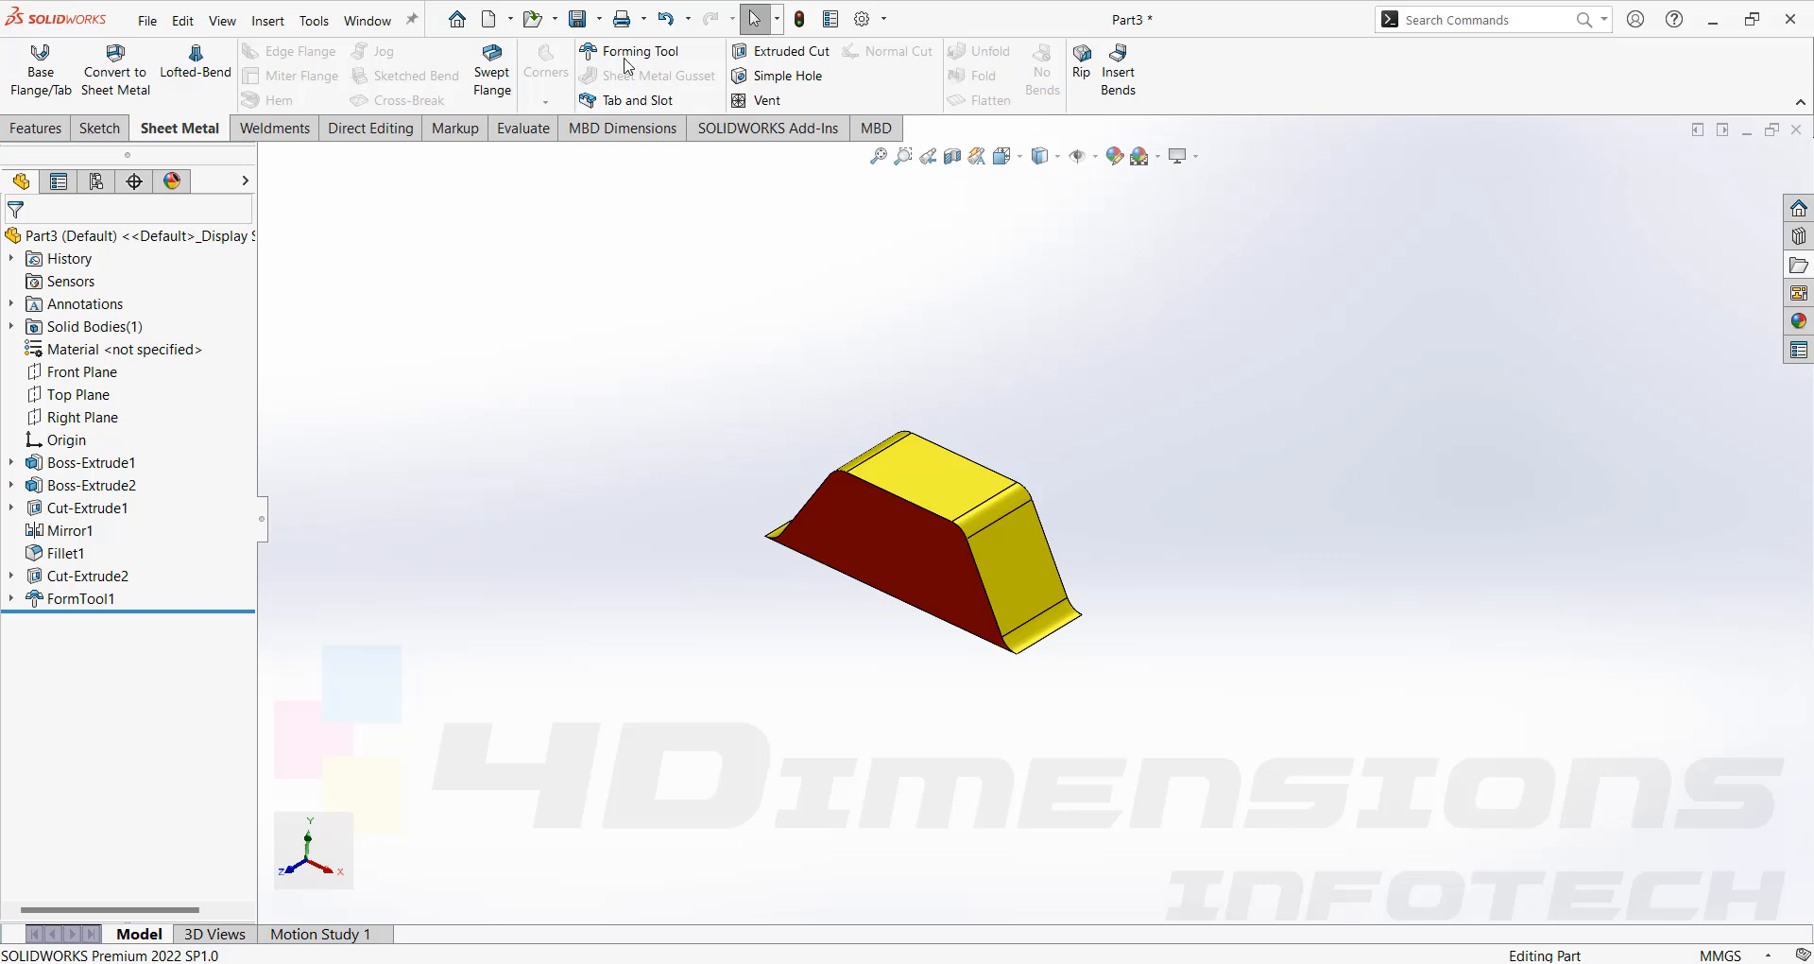
{"action": "left_click", "coordinate": [600, 21]}
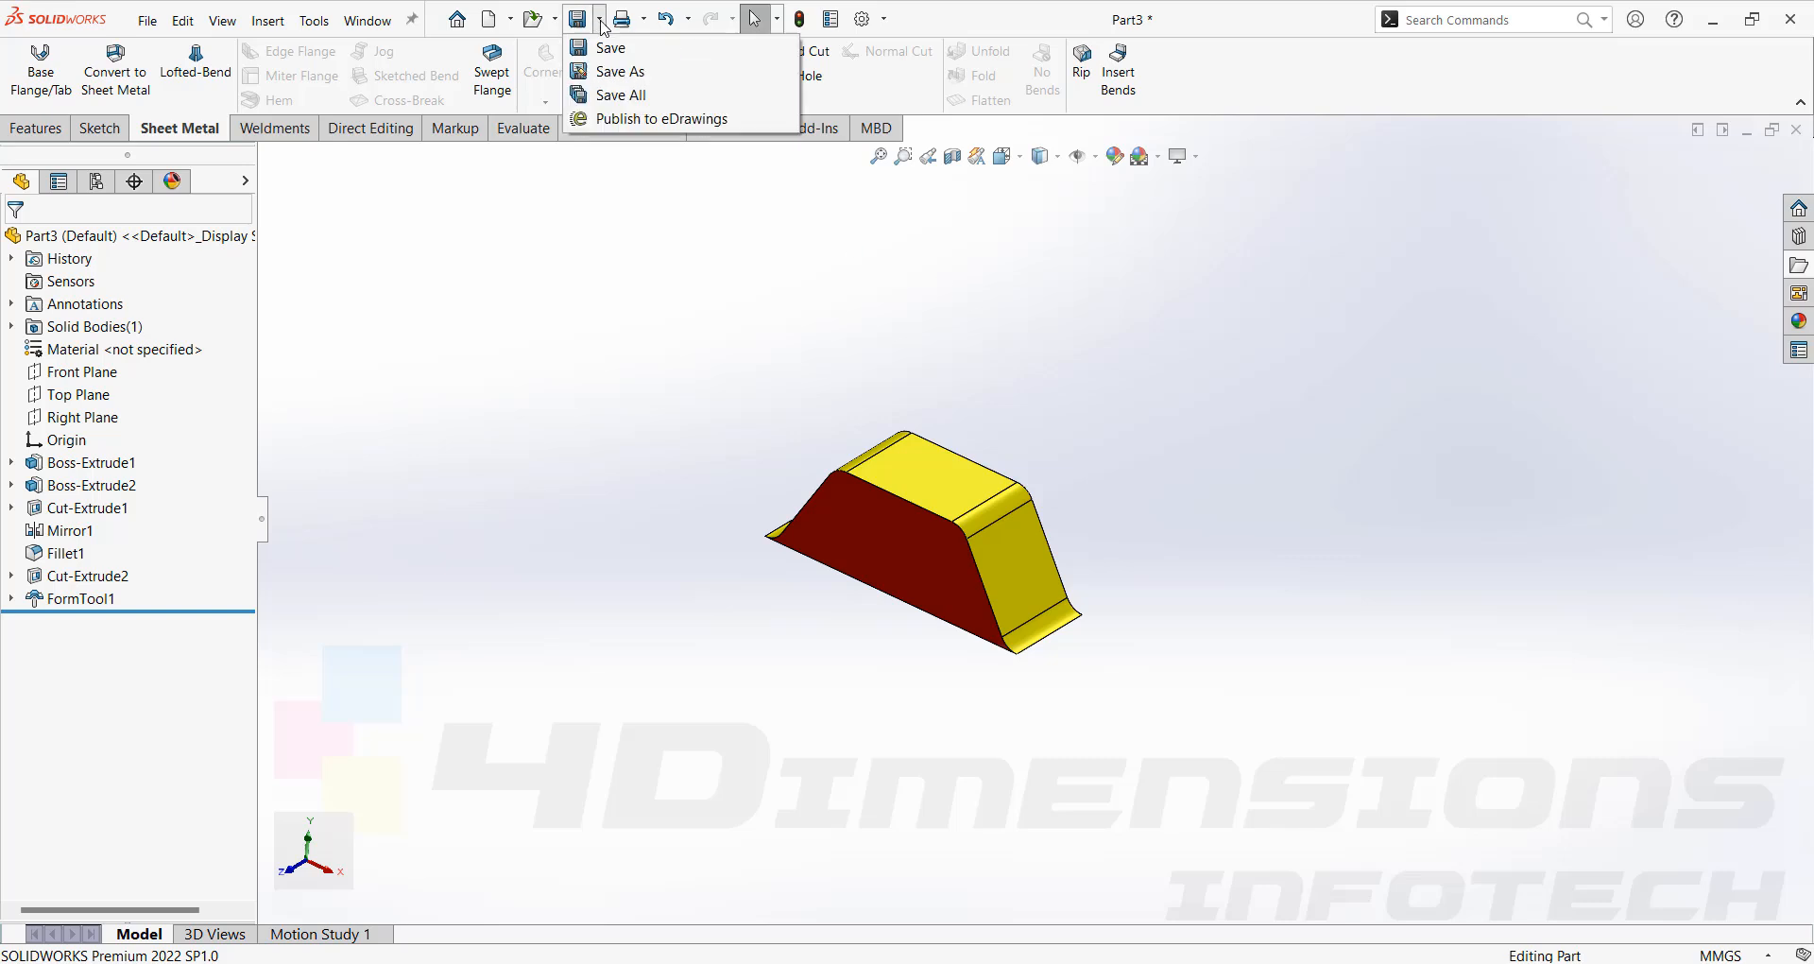
{"action": "left_click", "coordinate": [624, 73]}
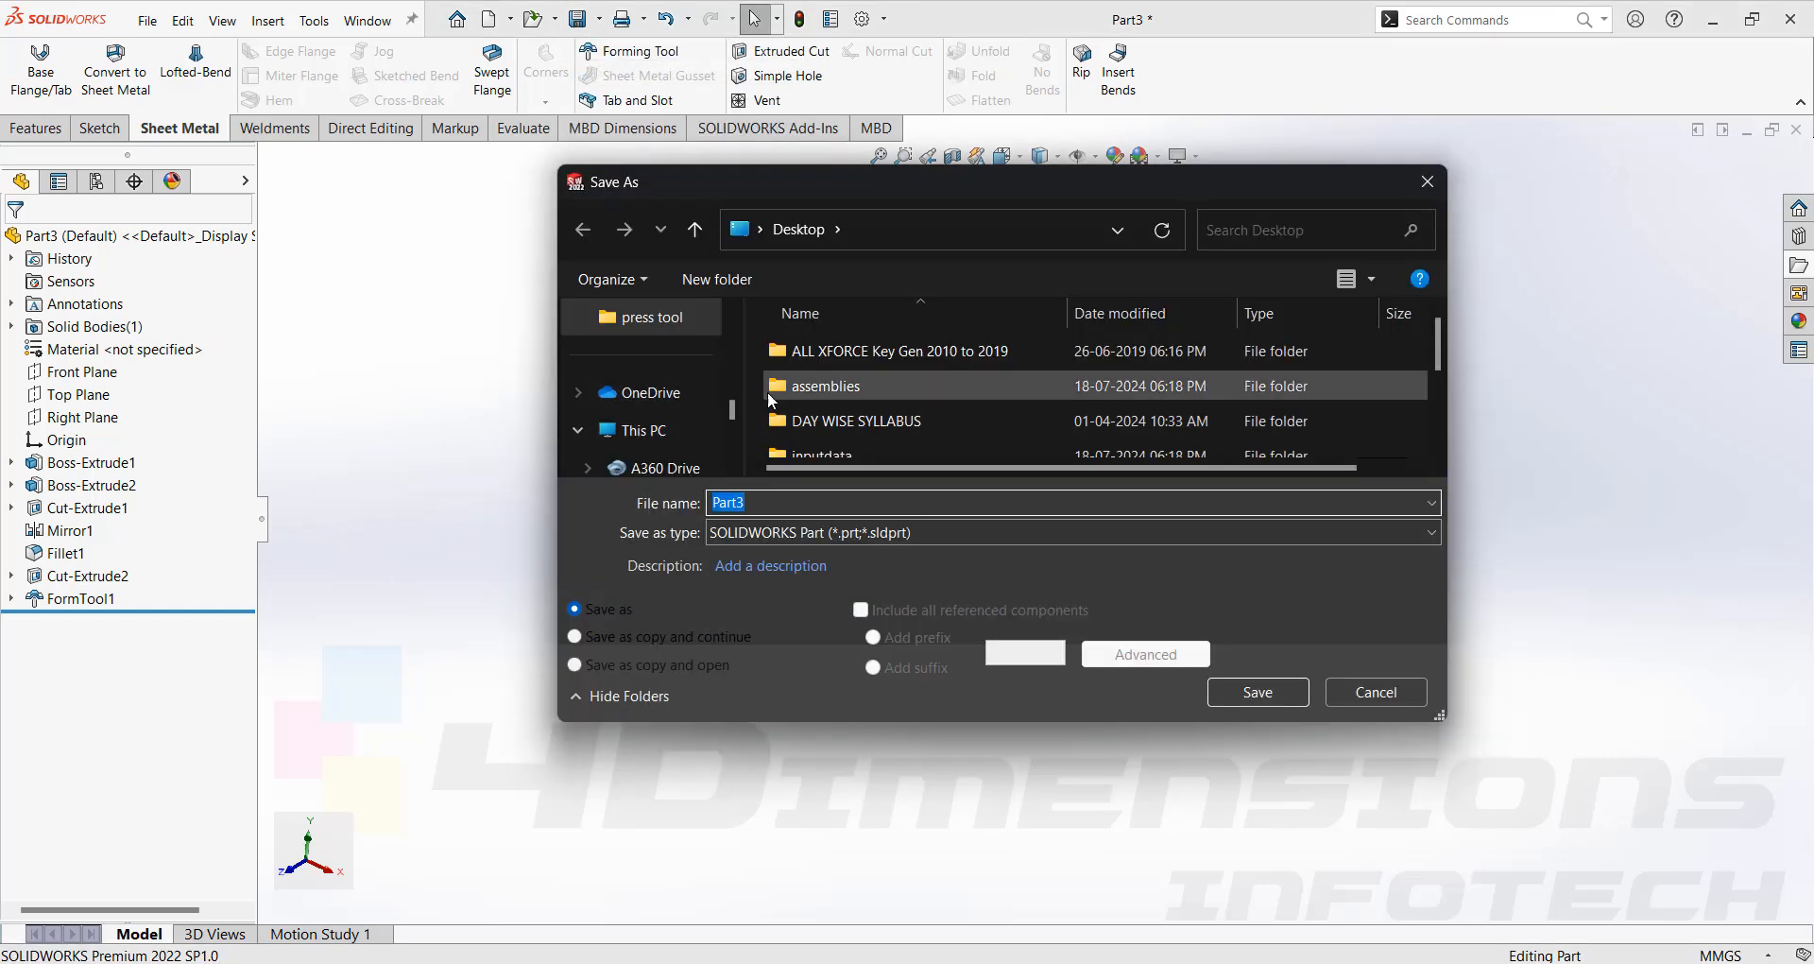
{"action": "left_click_drag", "start_coordinate": [732, 404], "coordinate": [735, 415]}
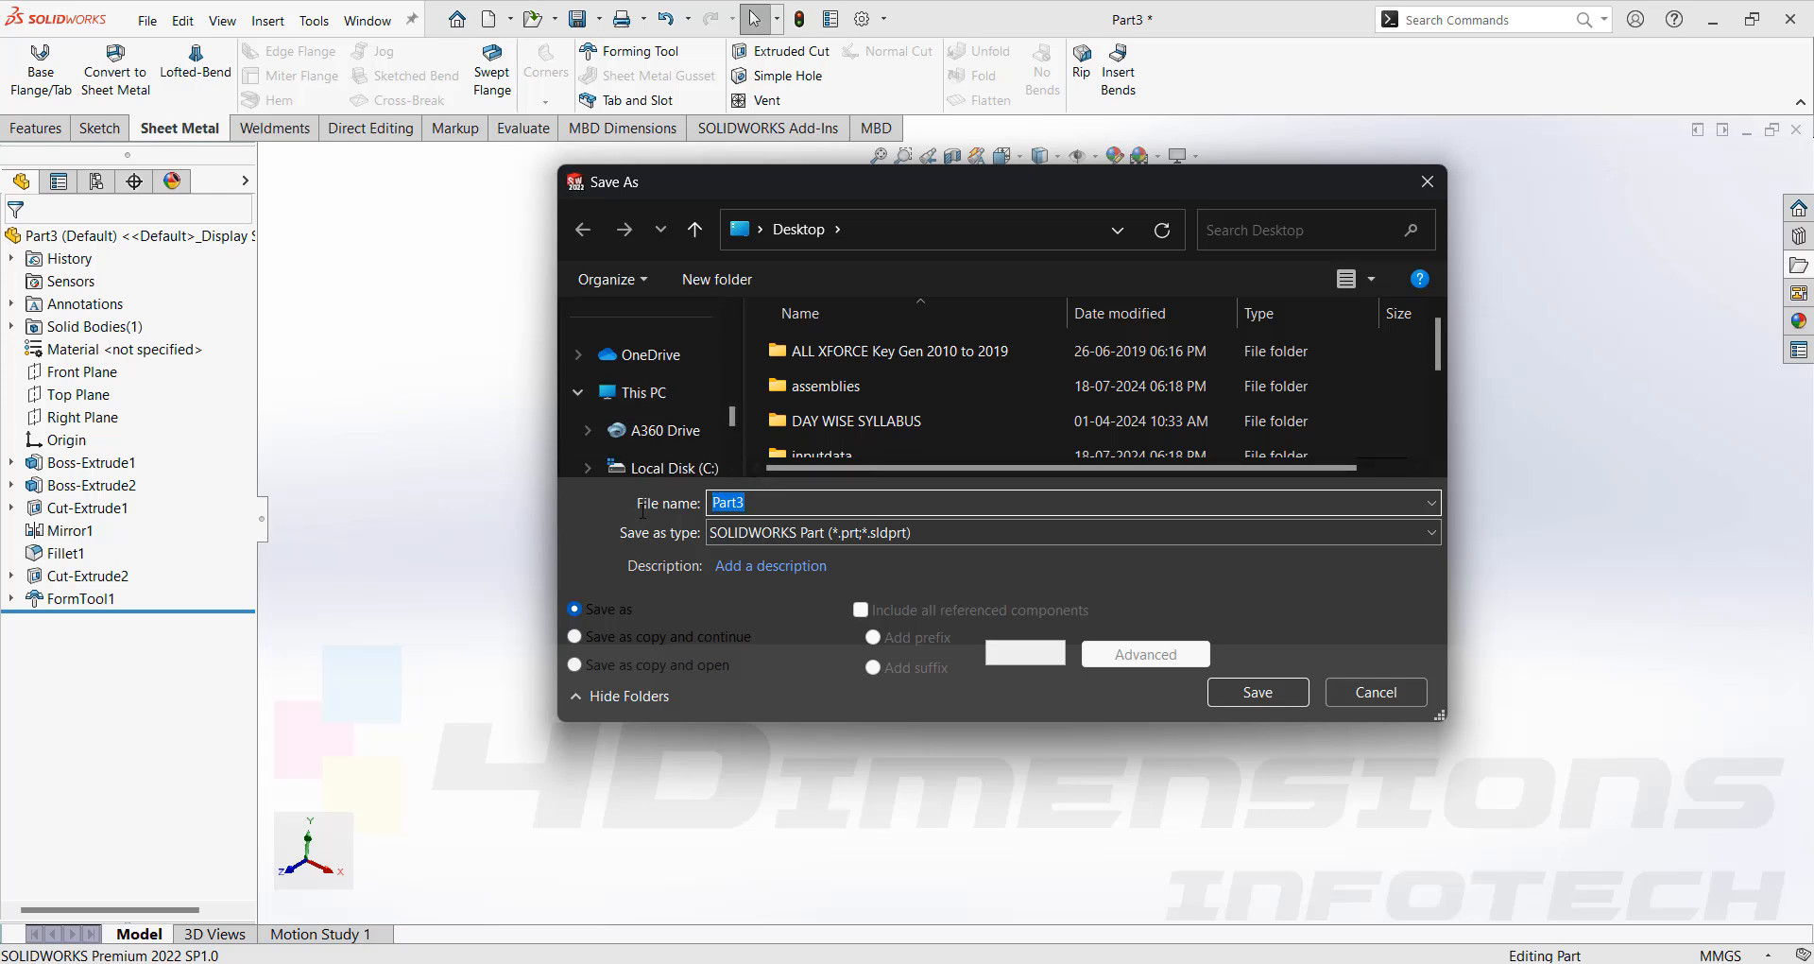
{"action": "type", "text": "form r"}
{"action": "key", "text": "BackSpace"}
{"action": "key", "text": "BackSpace"}
{"action": "key", "text": "BackSpace"}
{"action": "key", "text": "BackSpace"}
{"action": "key", "text": "BackSpace"}
{"action": "type", "text": "bridge"}
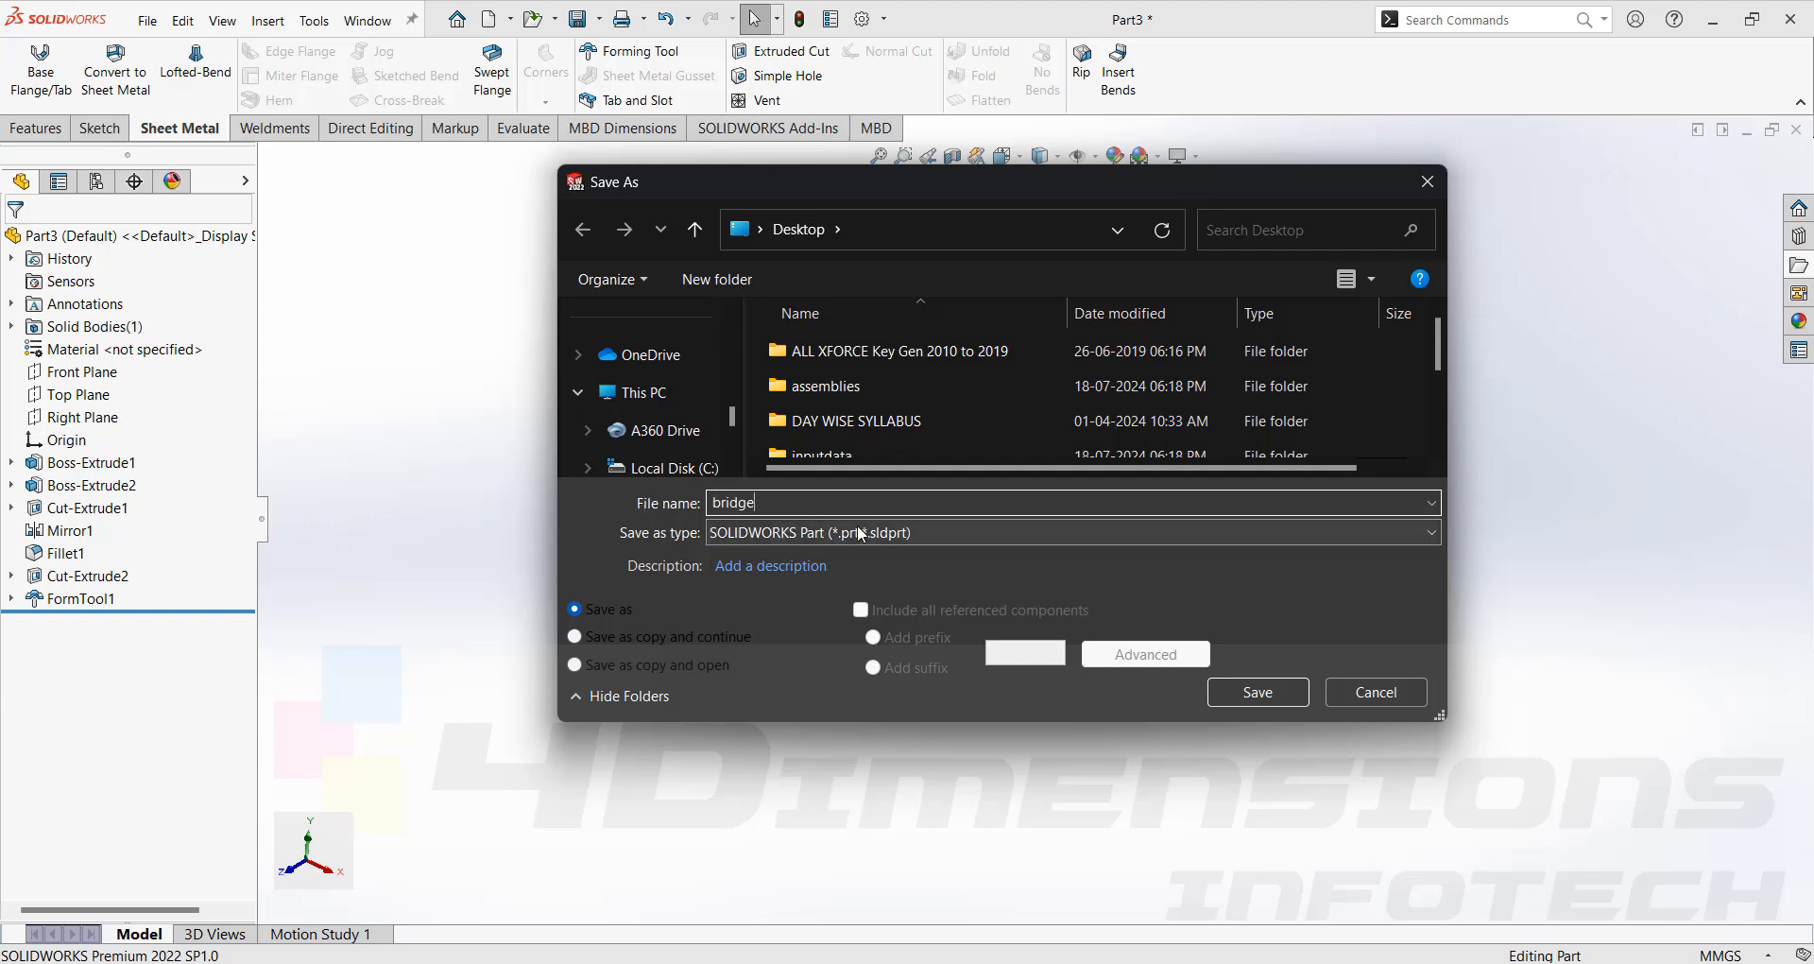
{"action": "left_click", "coordinate": [919, 533]}
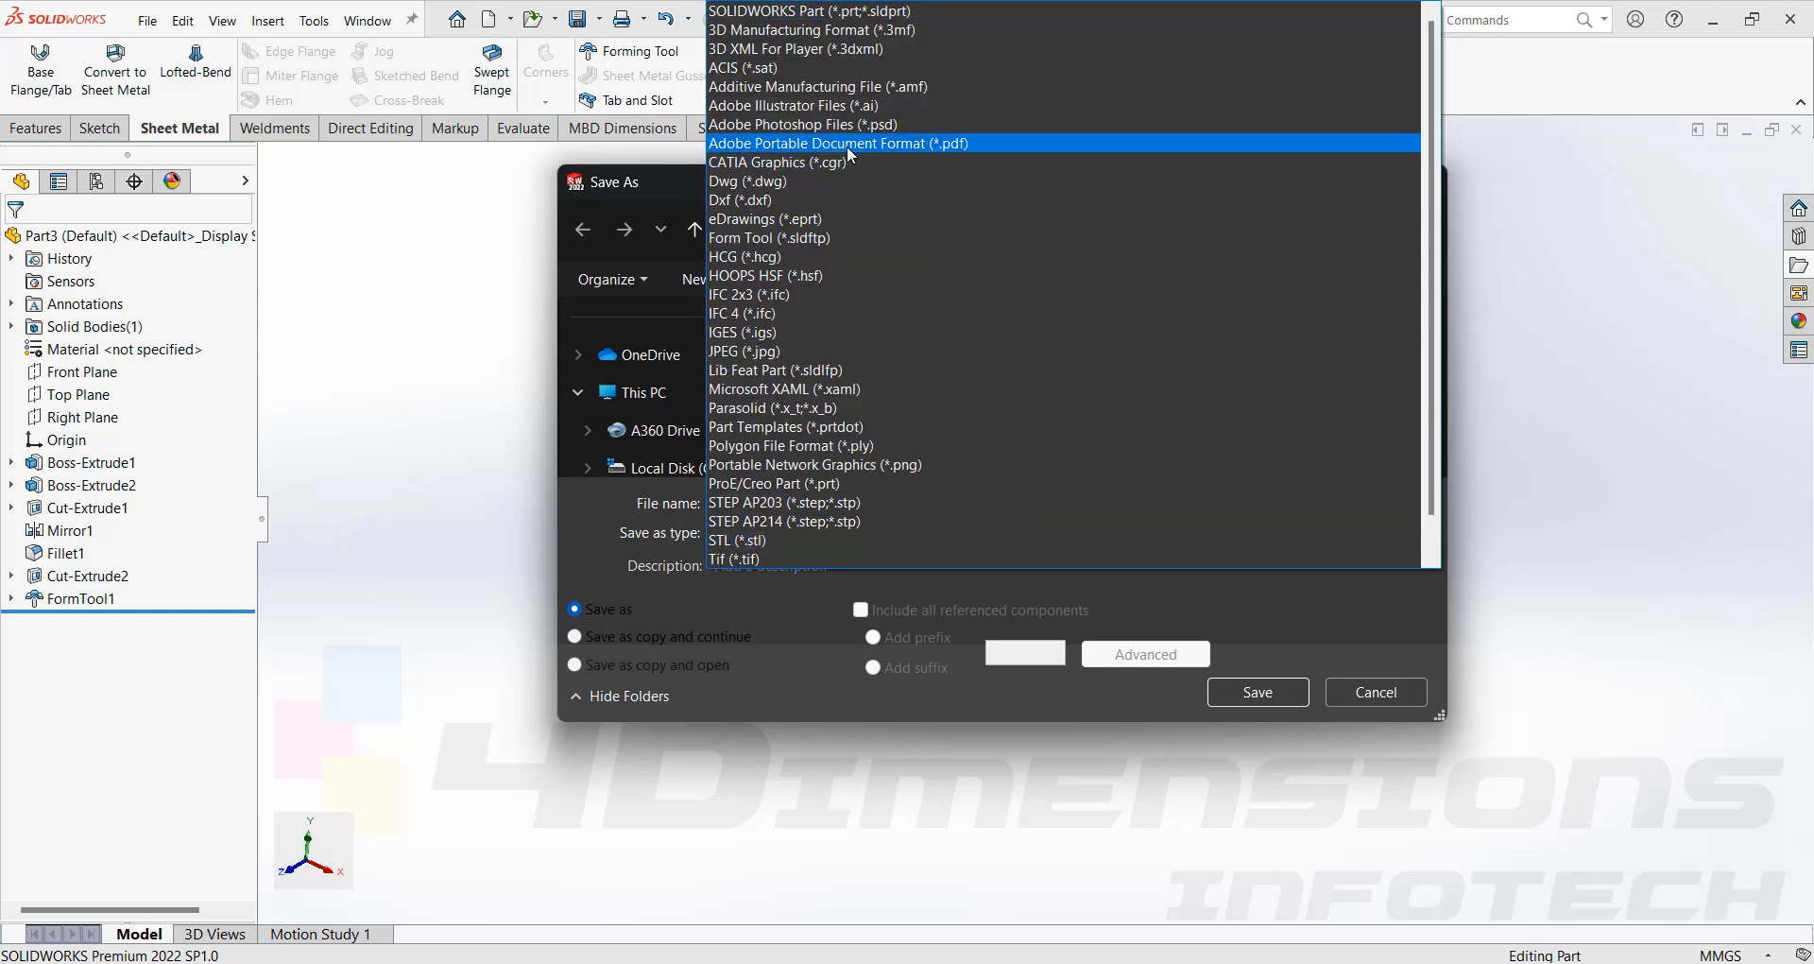
{"action": "left_click", "coordinate": [755, 237]}
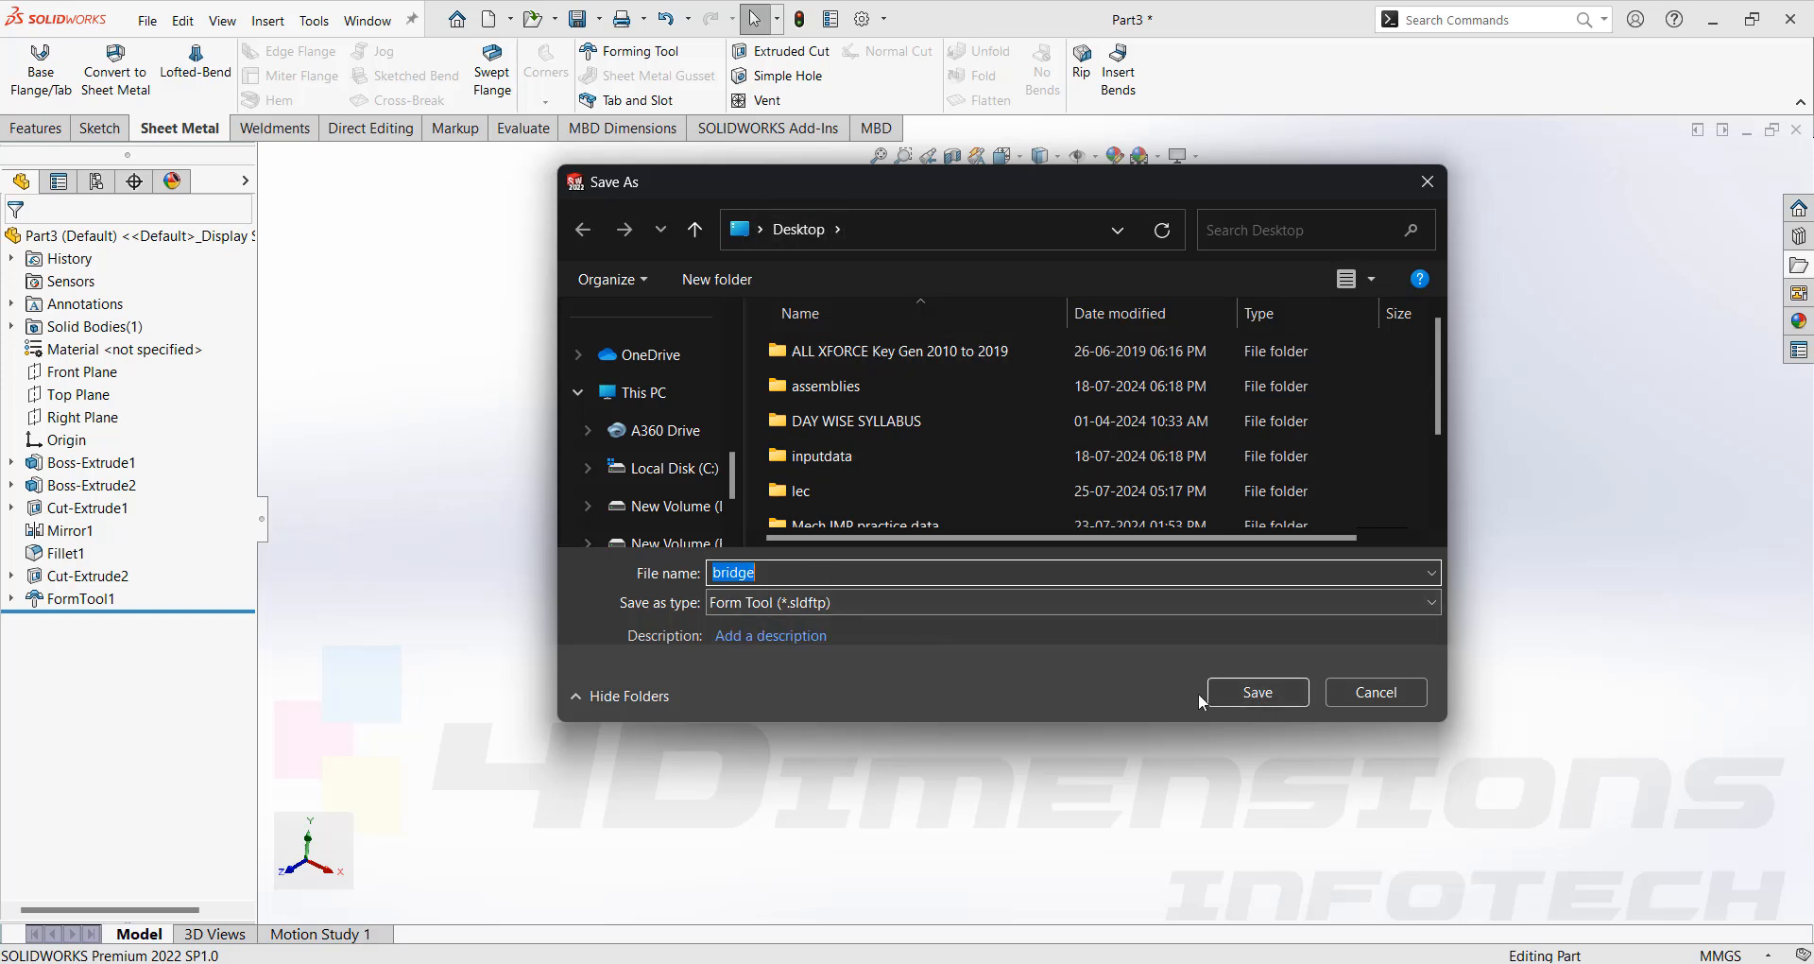
{"action": "left_click", "coordinate": [1228, 692]}
Switch to Part1 and drop the bridge form tool file from the desktop onto the box's top face.
{"action": "mouse_move", "coordinate": [1122, 962]}
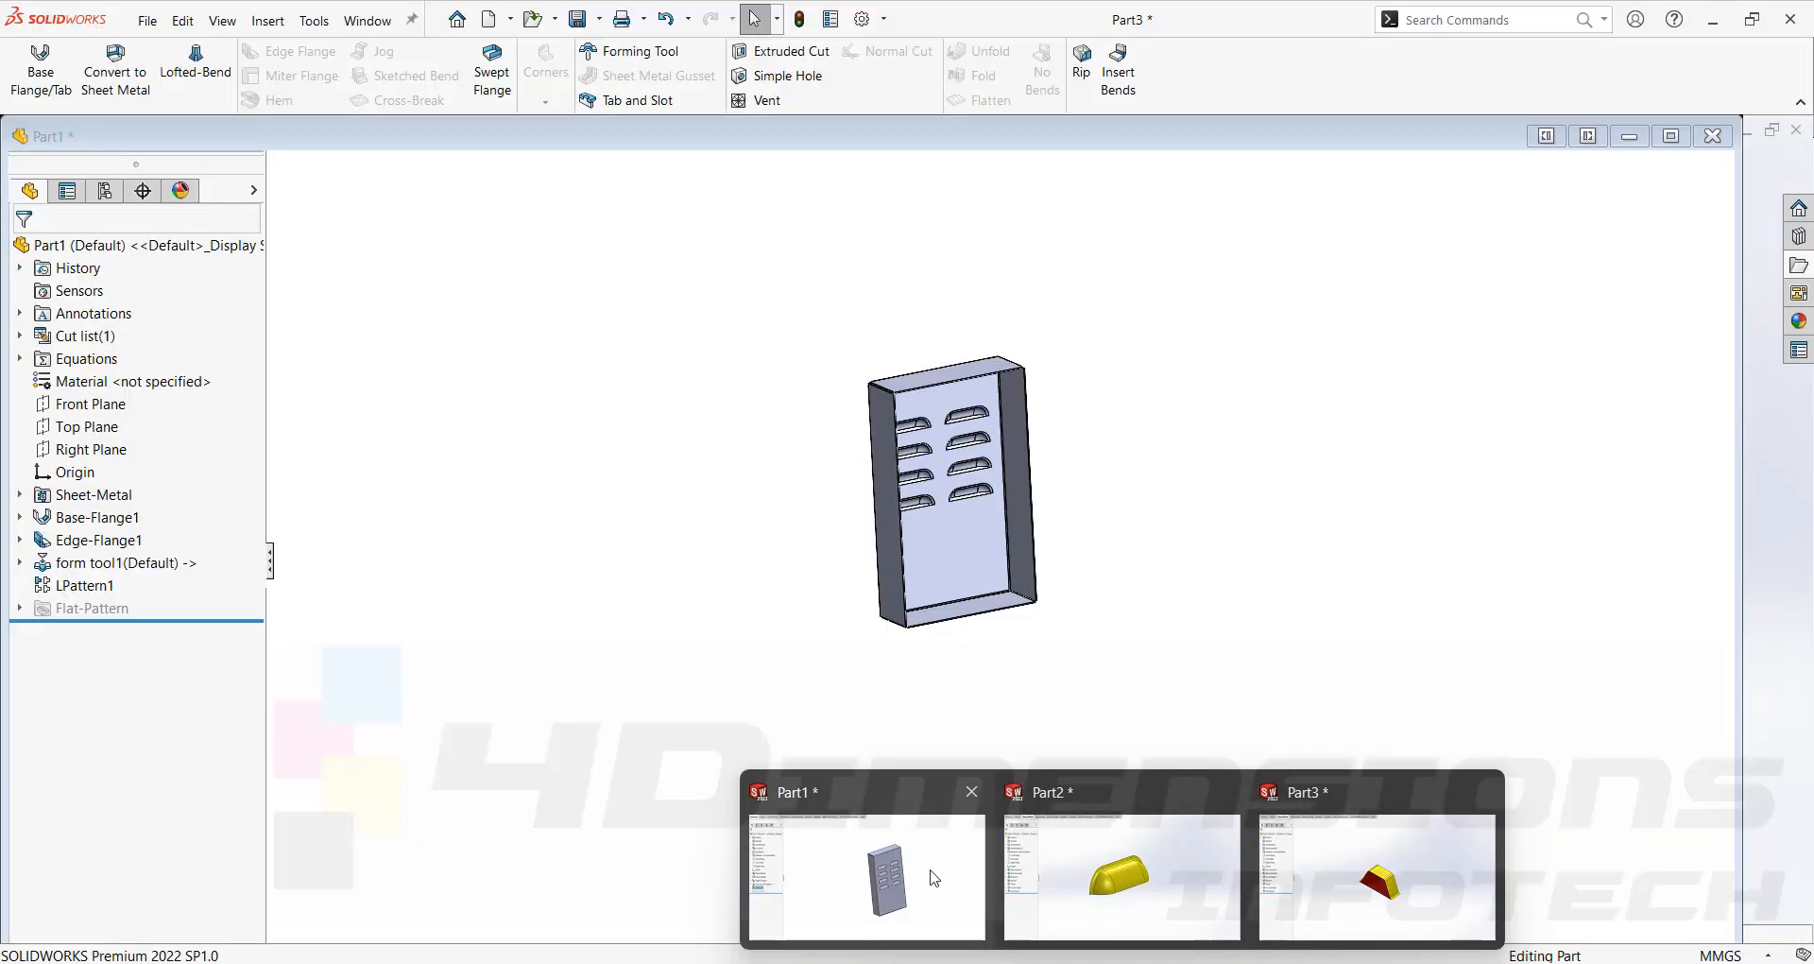
{"action": "left_click", "coordinate": [933, 877]}
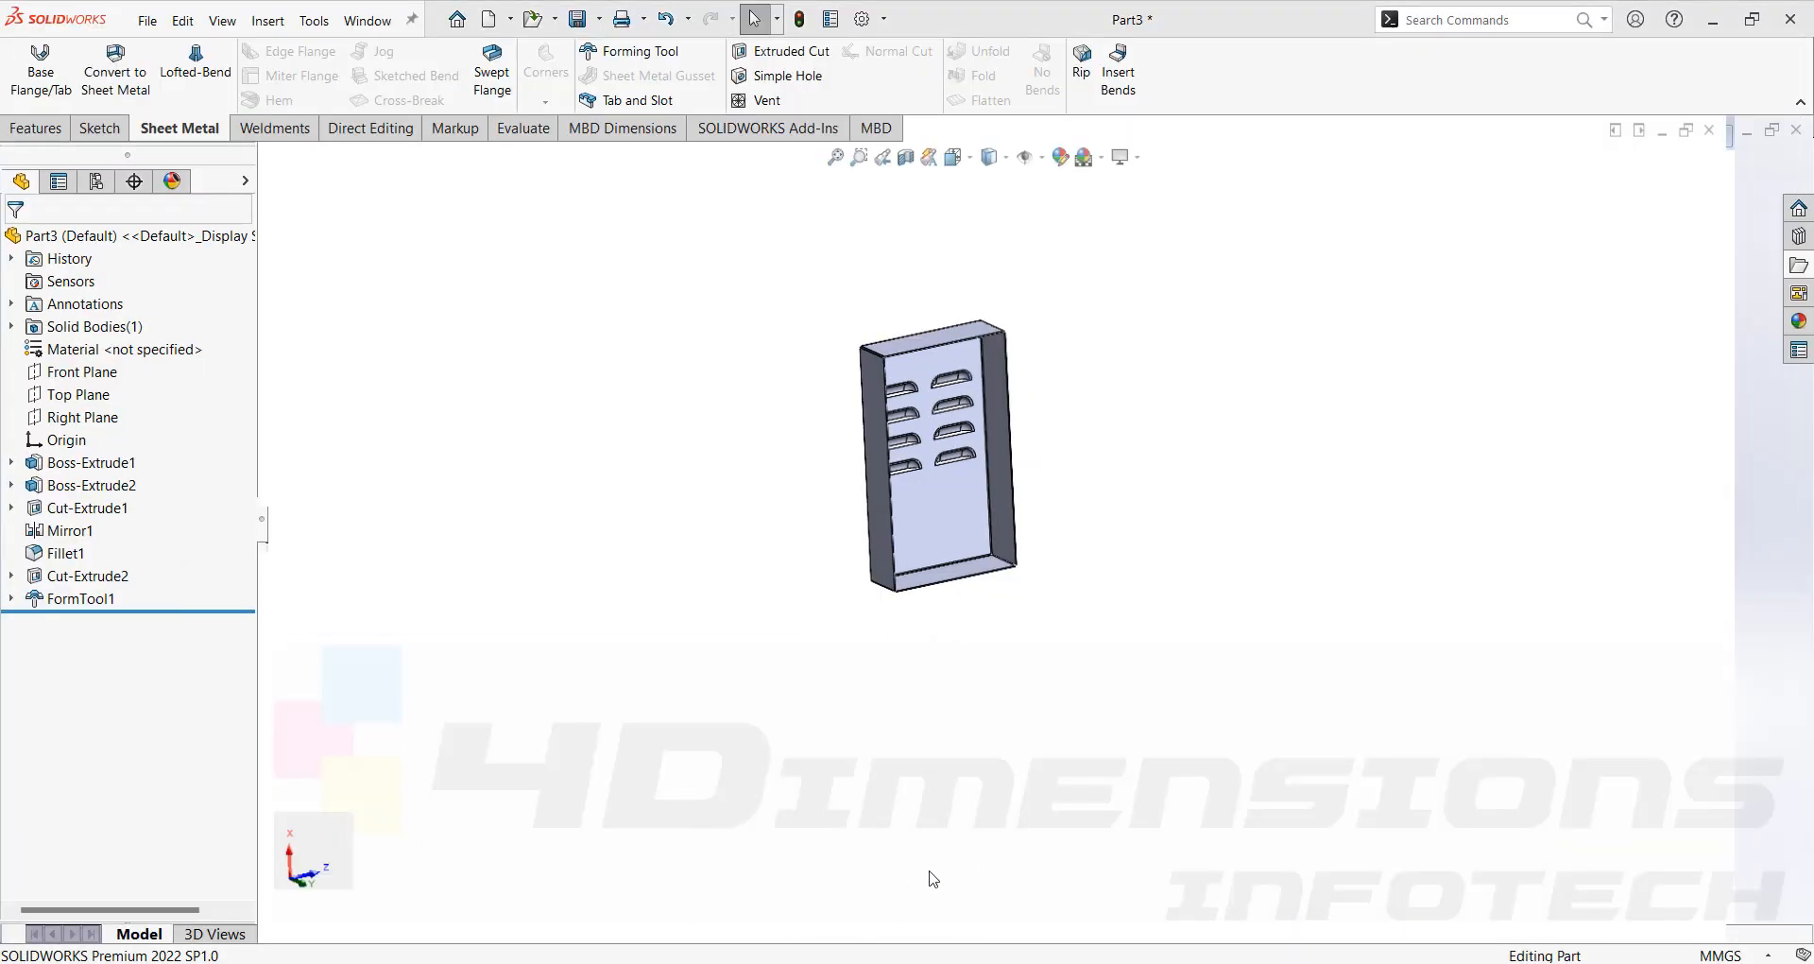
{"action": "left_click", "coordinate": [1753, 25]}
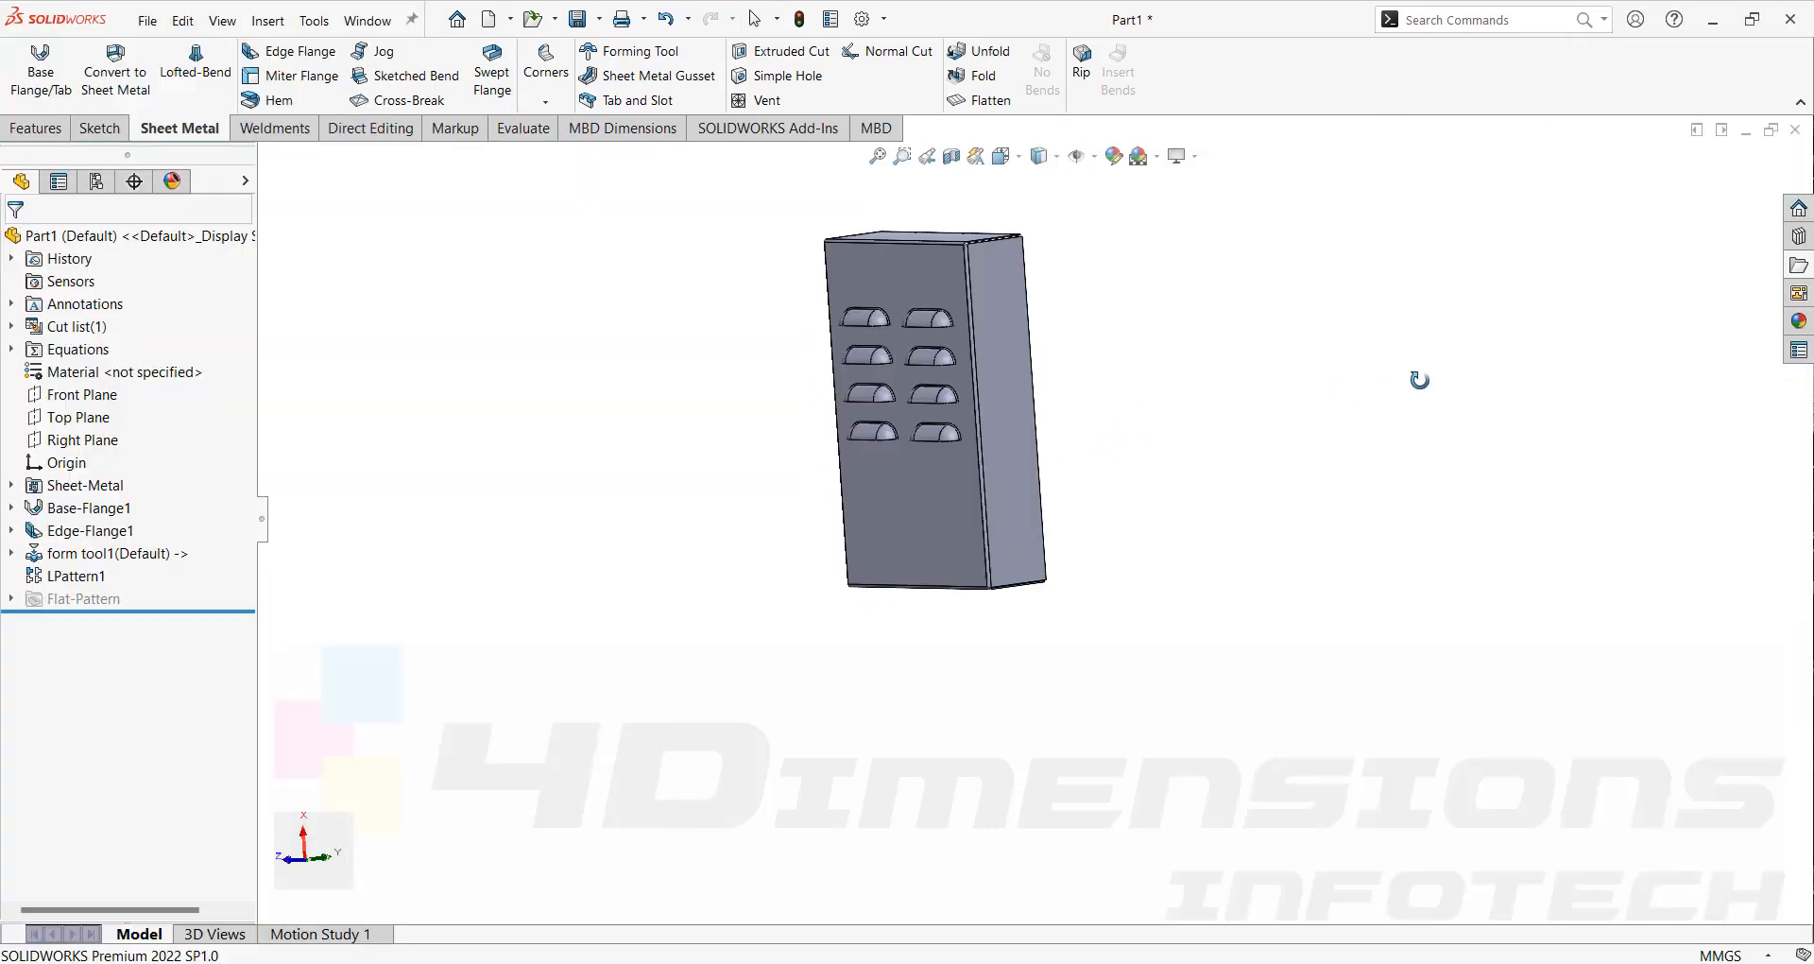
{"action": "middle_click_drag", "start_coordinate": [1417, 376], "coordinate": [1071, 546]}
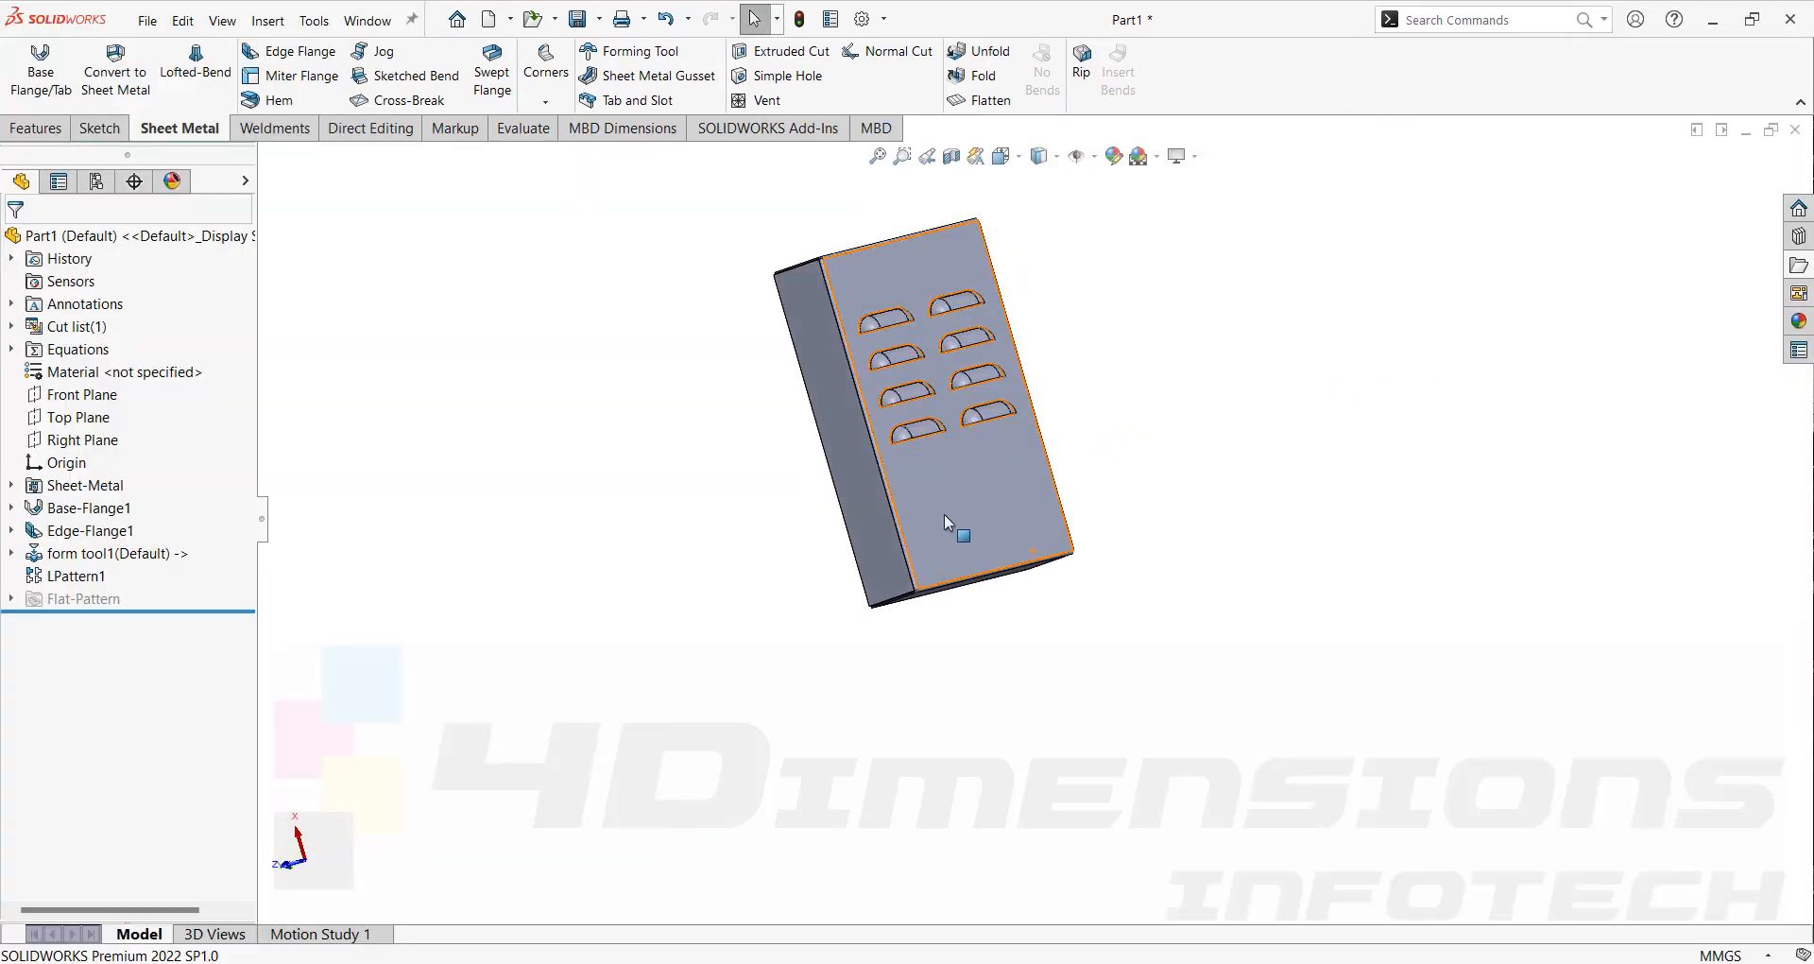
{"action": "left_click", "coordinate": [1752, 19]}
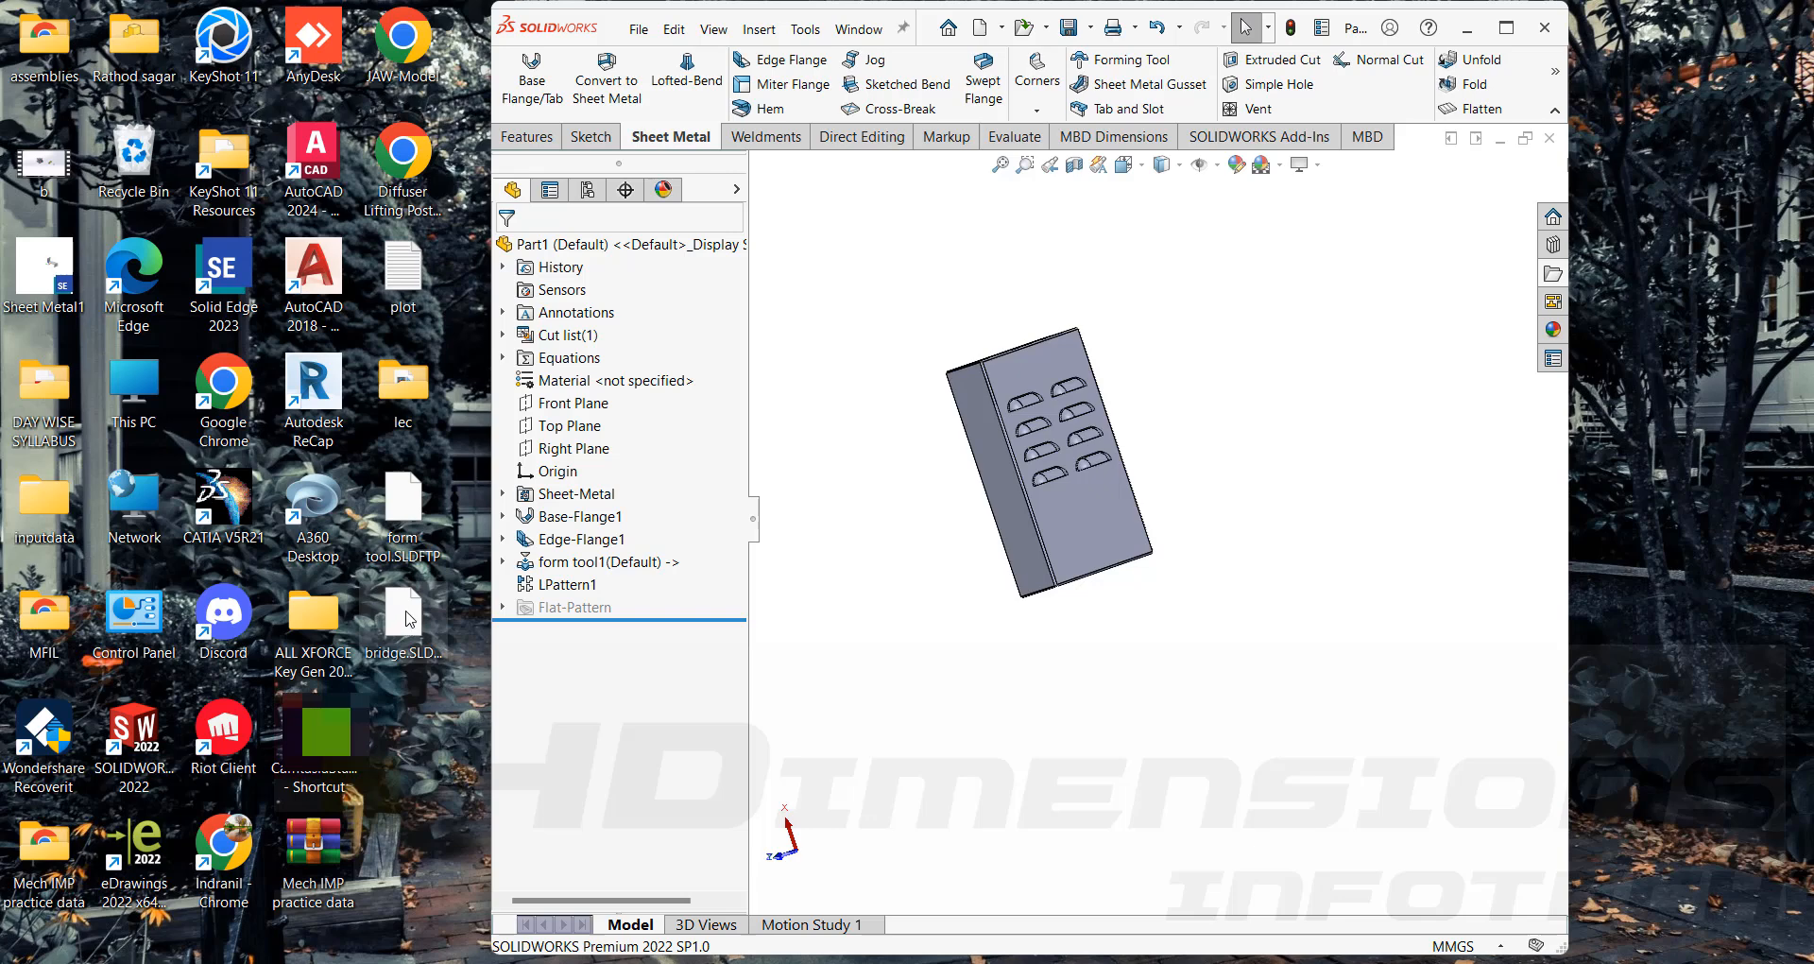
{"action": "left_click_drag", "start_coordinate": [379, 621], "coordinate": [1086, 511]}
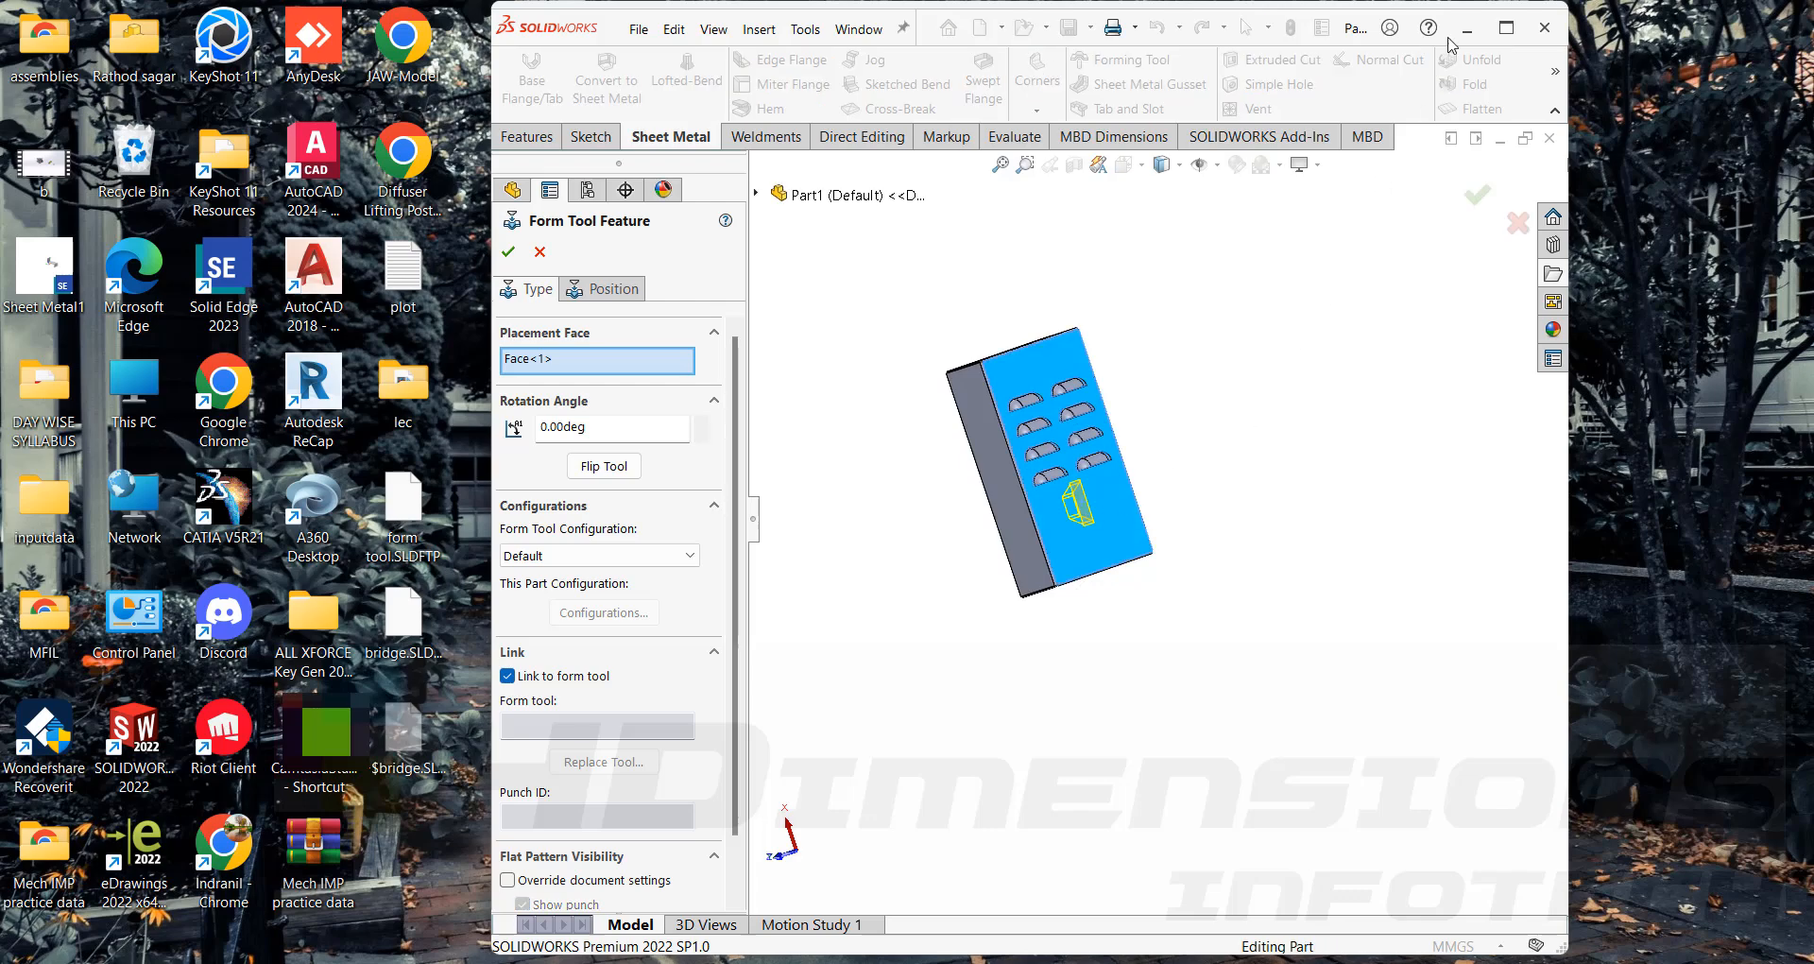
{"action": "left_click", "coordinate": [1504, 28]}
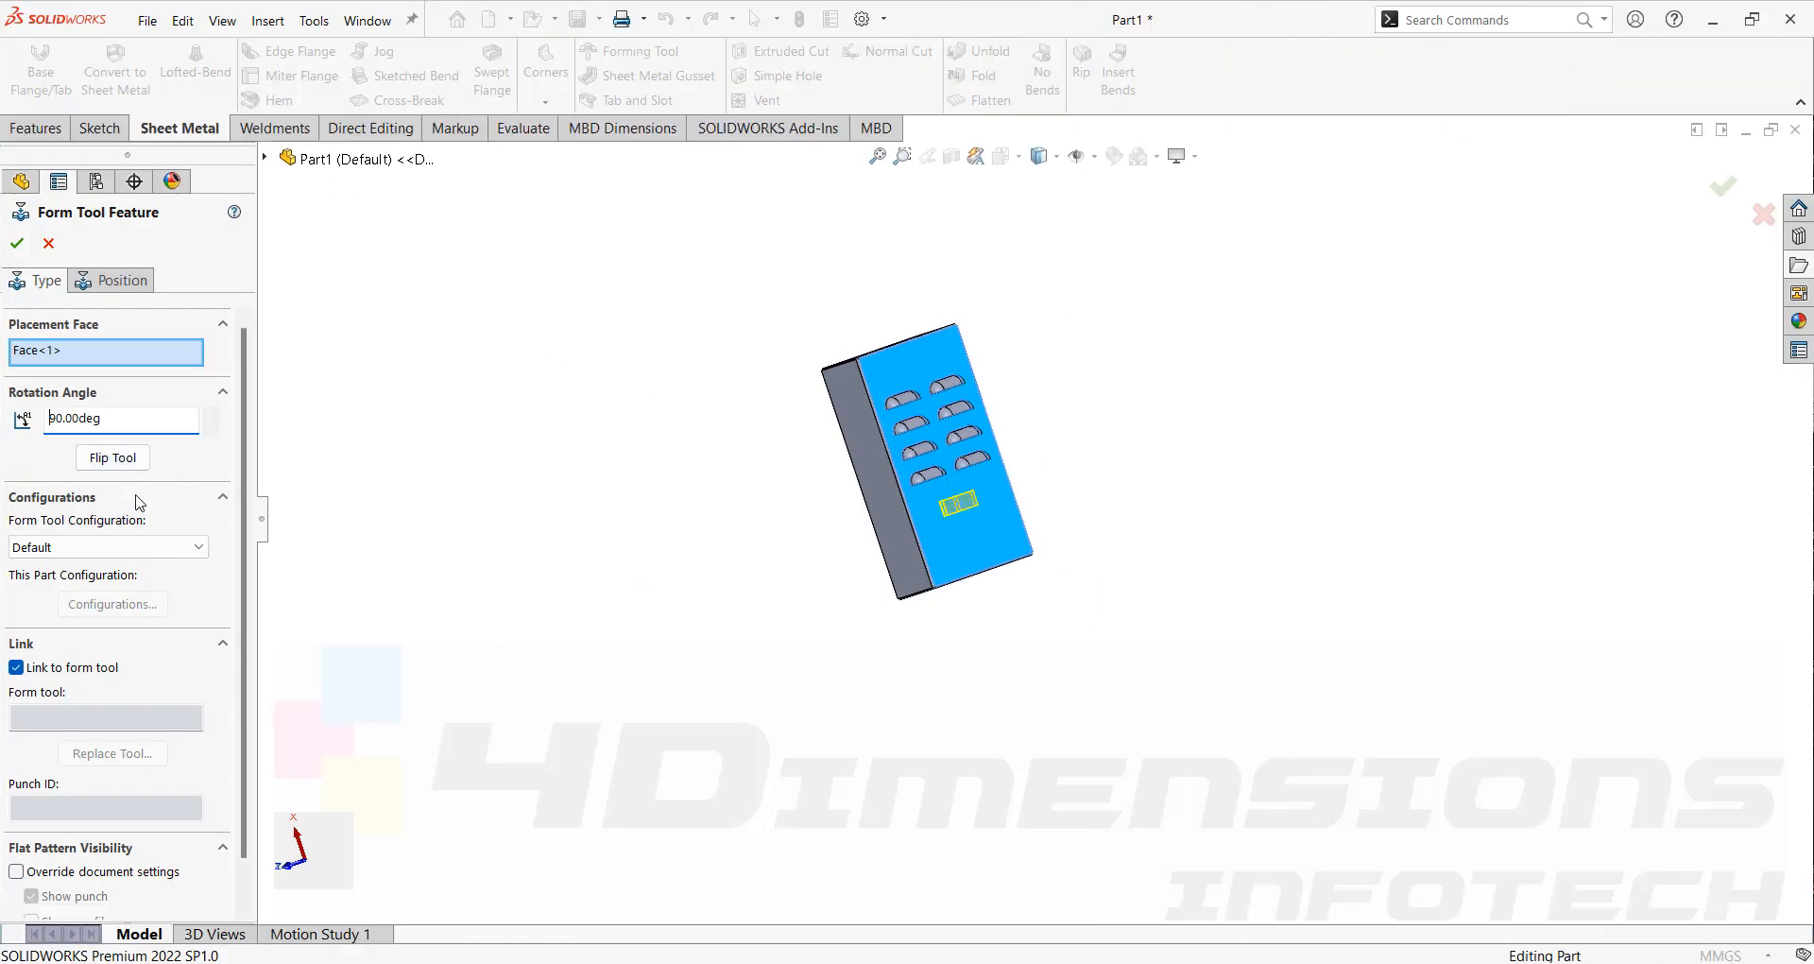
Flip the form tool direction on the placement face, keeping a 90° rotation angle.
{"action": "left_click", "coordinate": [113, 457]}
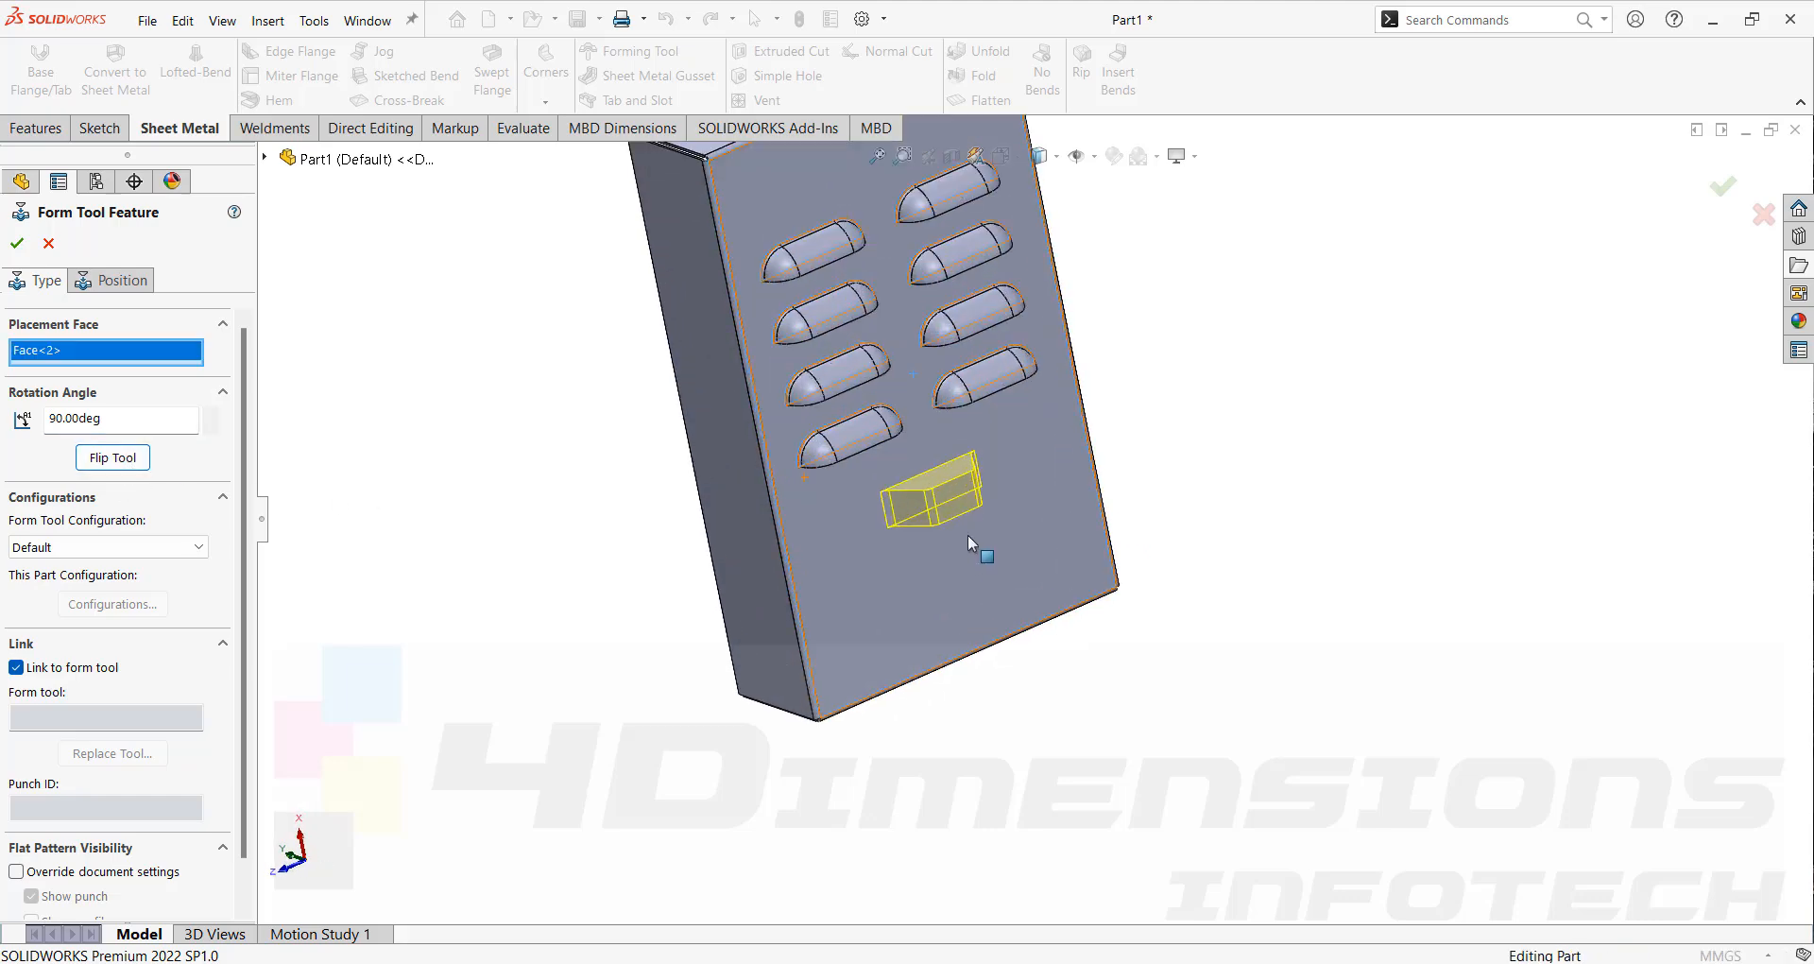
{"action": "middle_click_drag", "start_coordinate": [908, 463], "coordinate": [933, 475]}
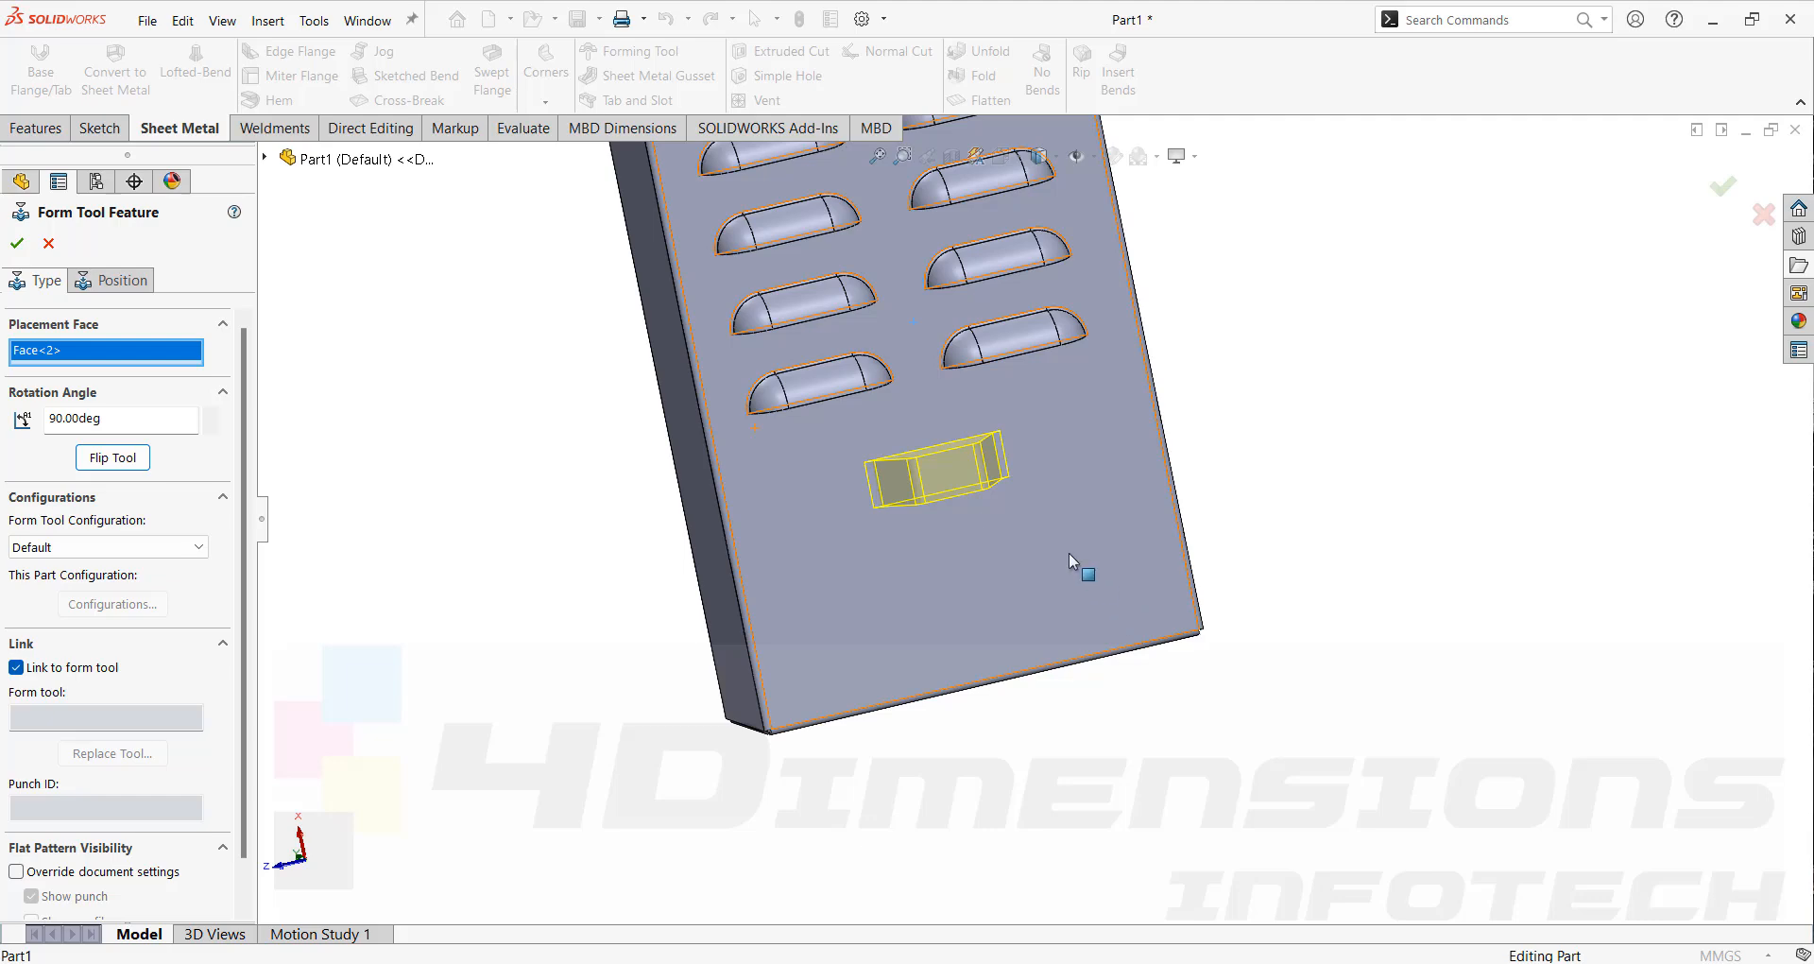
Position the tool's center point 50 mm from the face's lower edge and apply the form tool feature.
{"action": "left_click", "coordinate": [118, 280]}
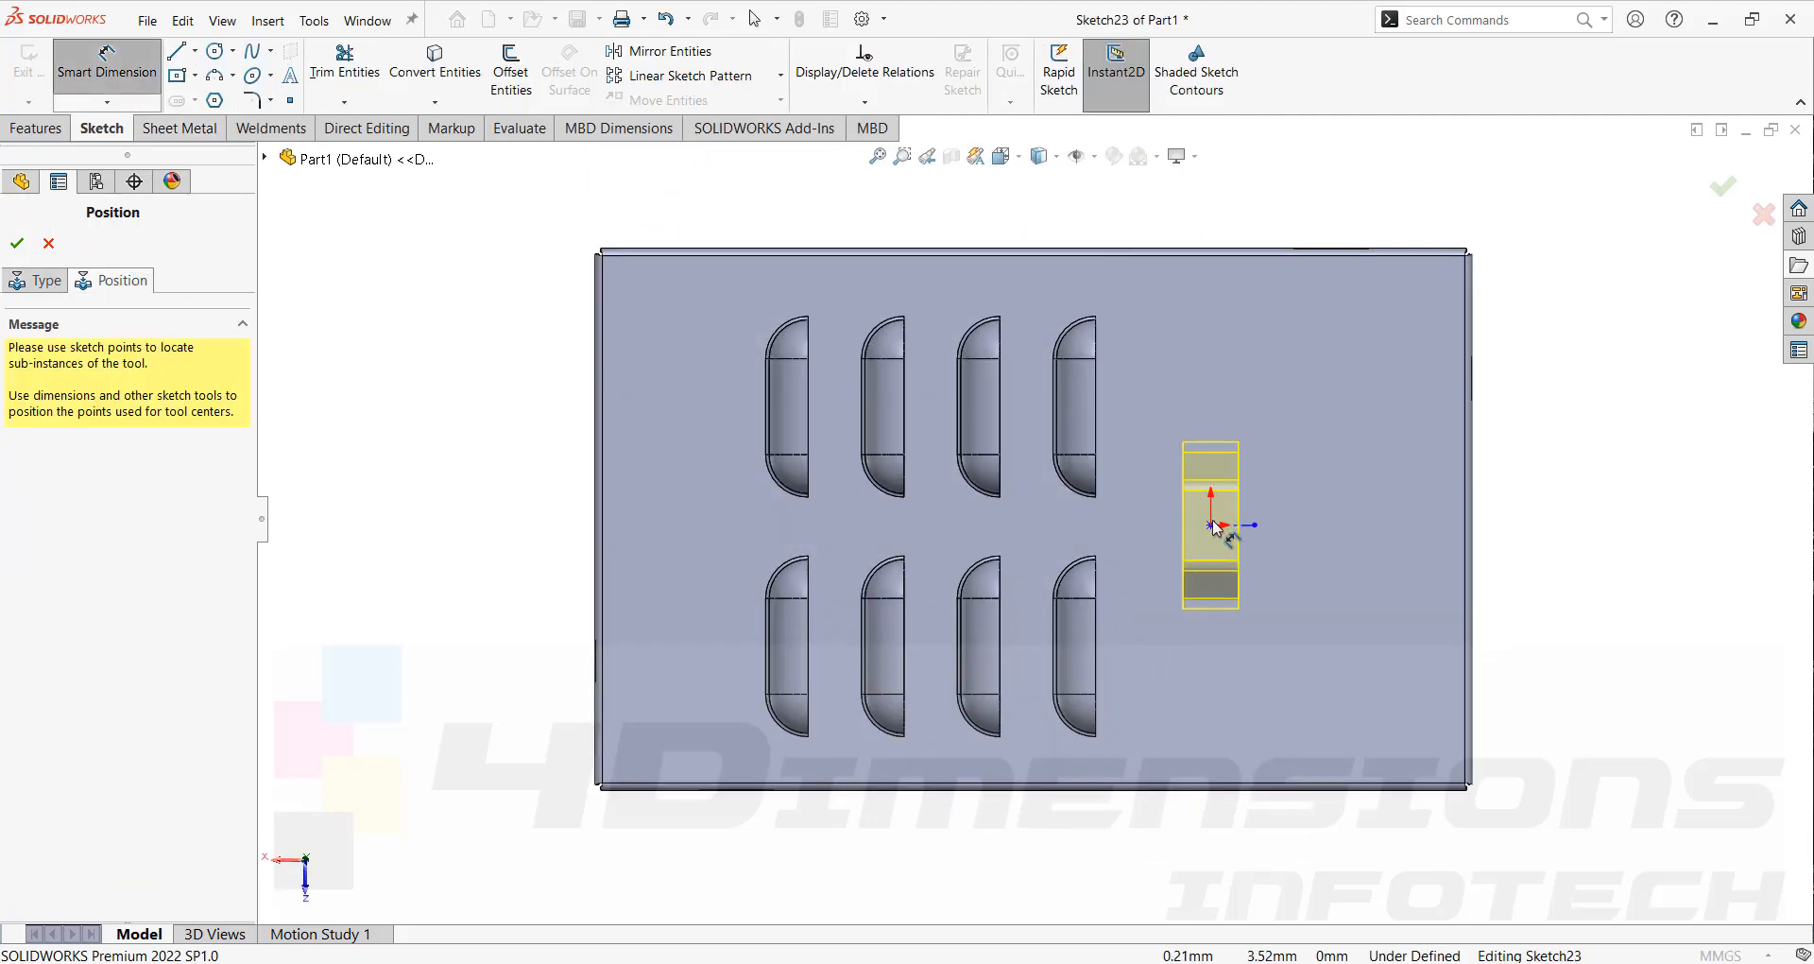
{"action": "left_click", "coordinate": [1211, 524]}
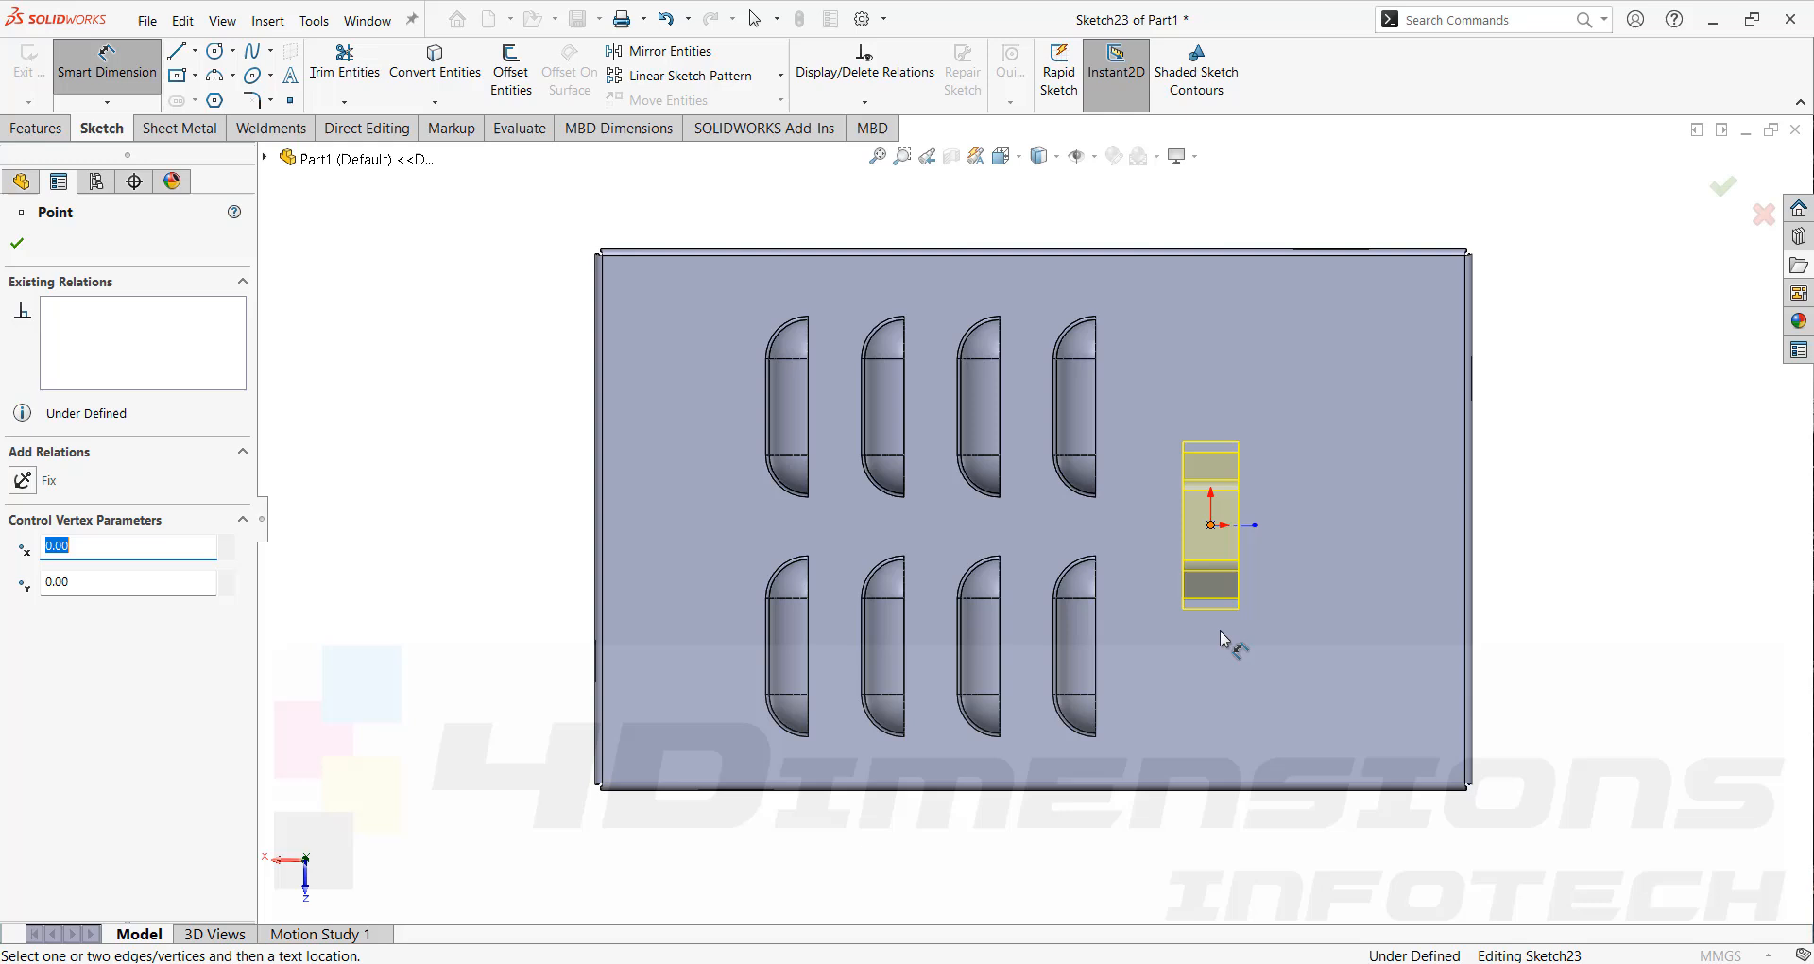
{"action": "left_click", "coordinate": [1208, 786]}
{"action": "left_click", "coordinate": [1262, 725]}
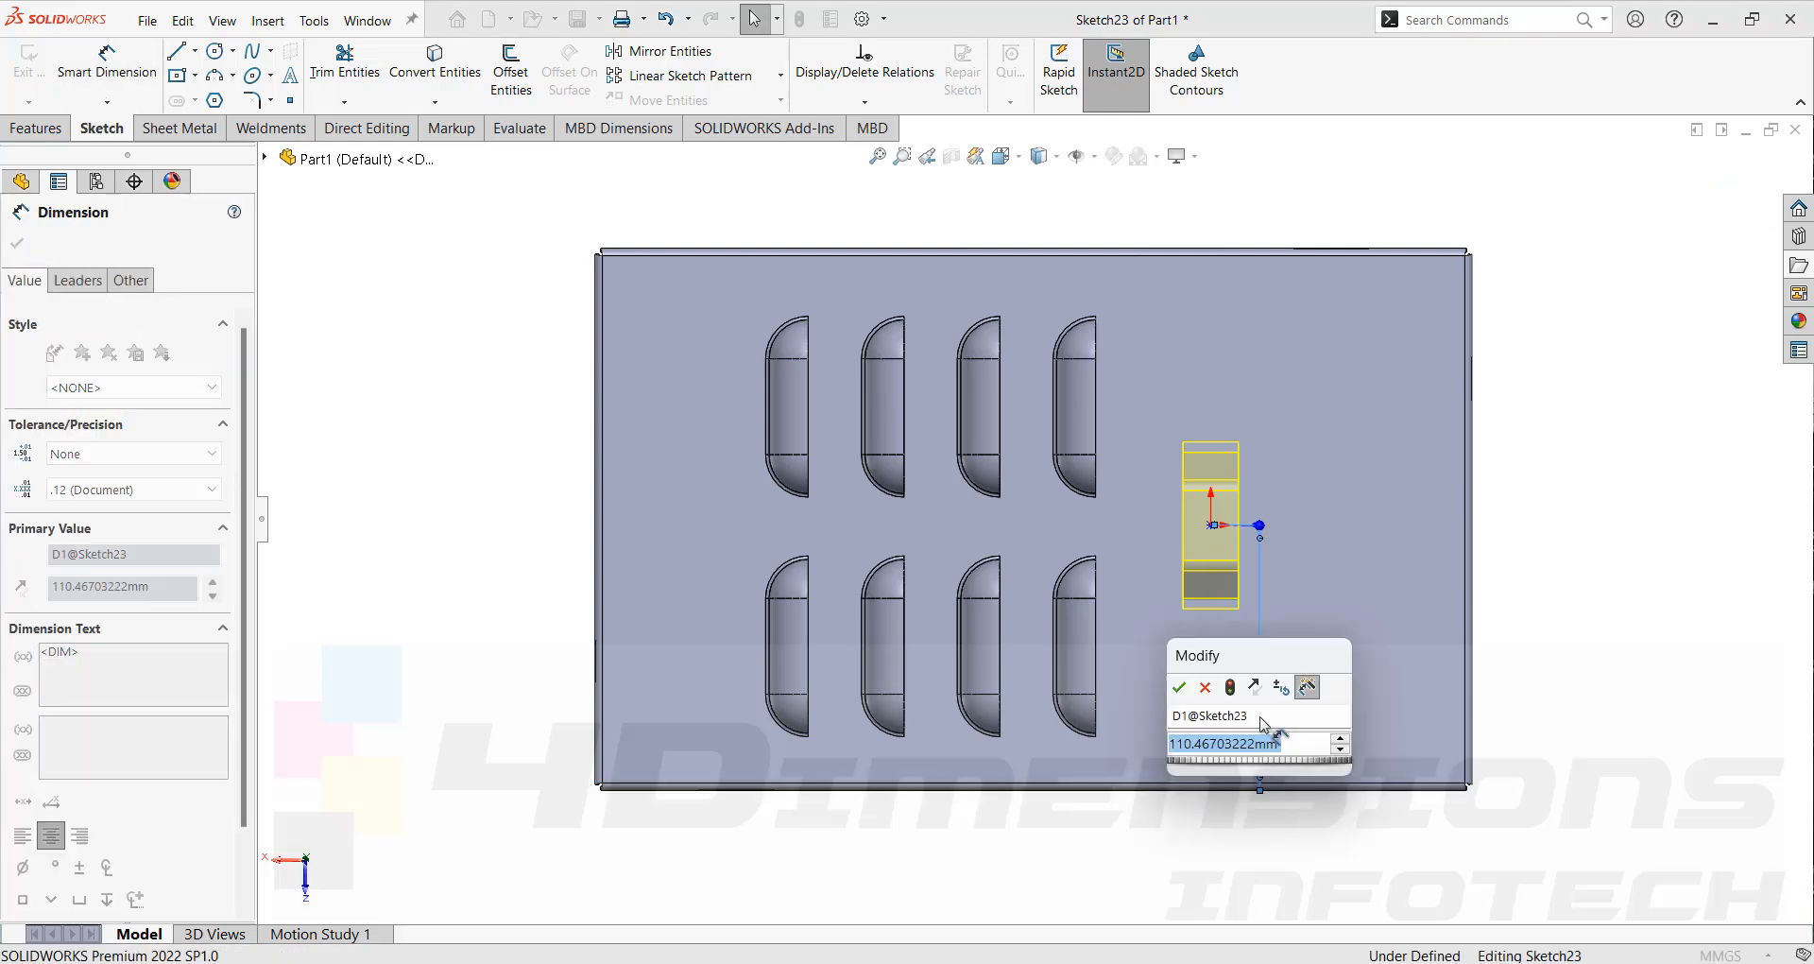
{"action": "type", "text": "10"}
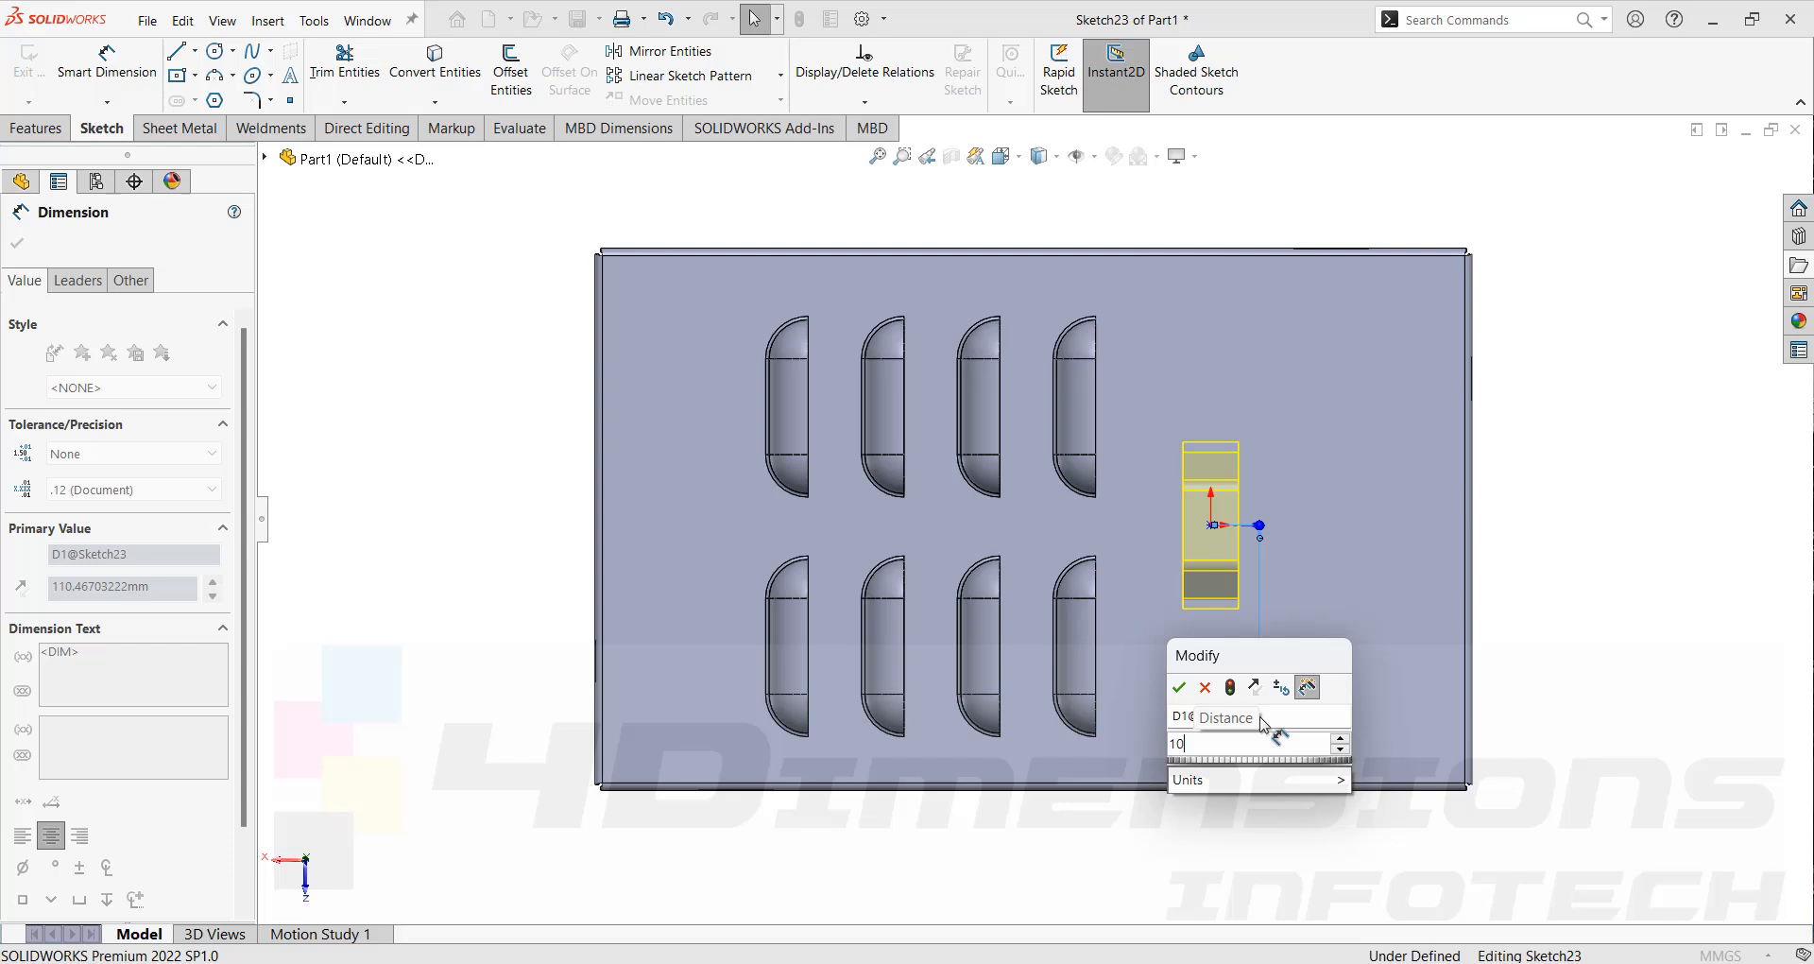
{"action": "key", "text": "BackSpace"}
{"action": "key", "text": "BackSpace"}
{"action": "type", "text": "50"}
{"action": "key", "text": "Return"}
{"action": "key", "text": "Escape"}
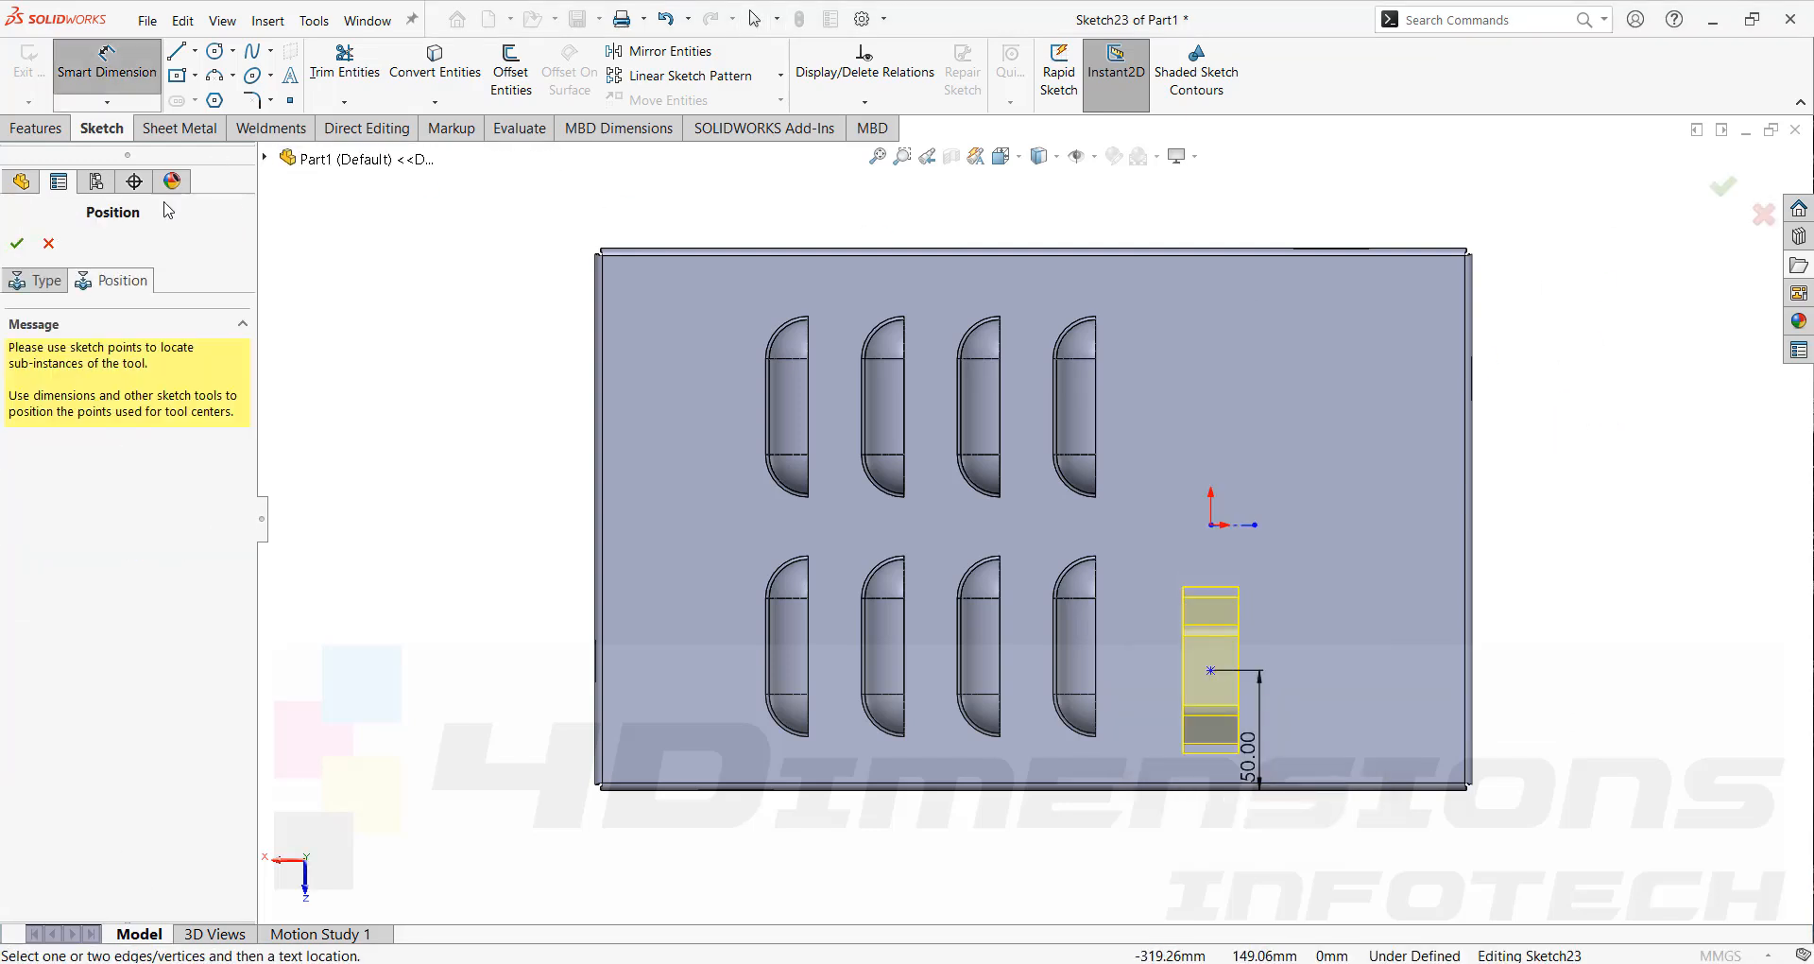
{"action": "left_click", "coordinate": [17, 247]}
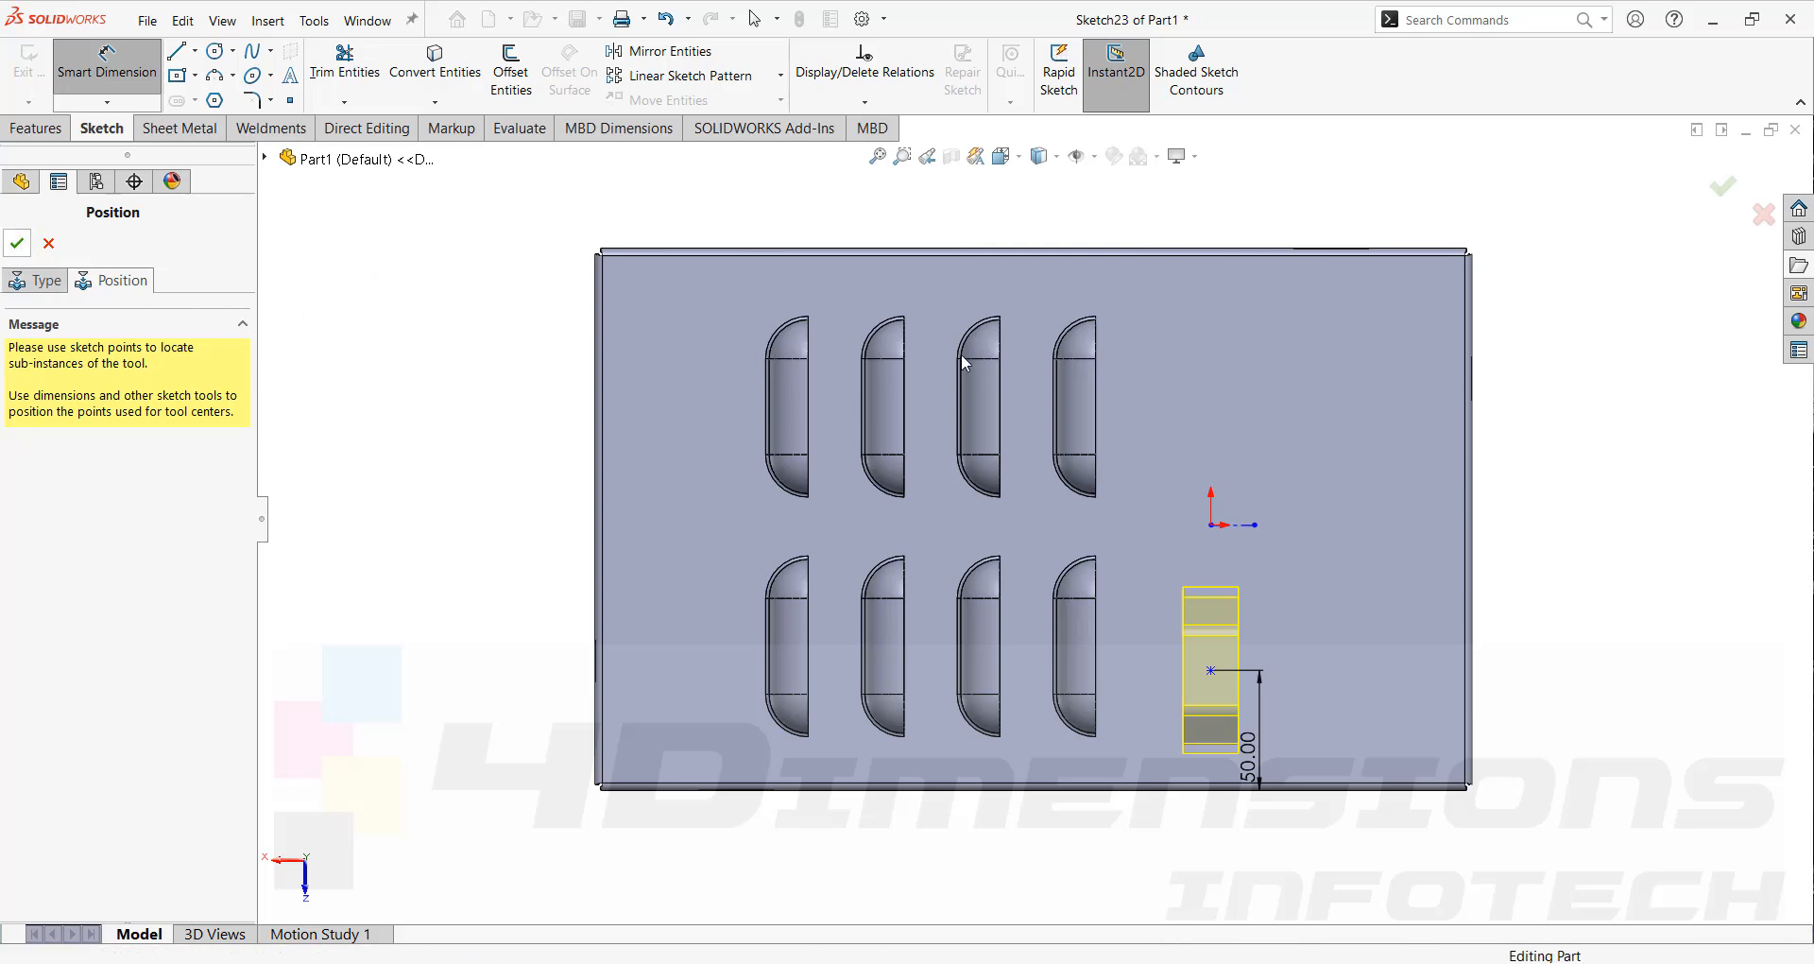
Orbit and zoom around the box to examine the applied bridge form from above and below.
{"action": "middle_click_drag", "start_coordinate": [1549, 354], "coordinate": [1105, 558]}
{"action": "scroll", "coordinate": [949, 555], "scroll_direction": "down", "scroll_amount": 2}
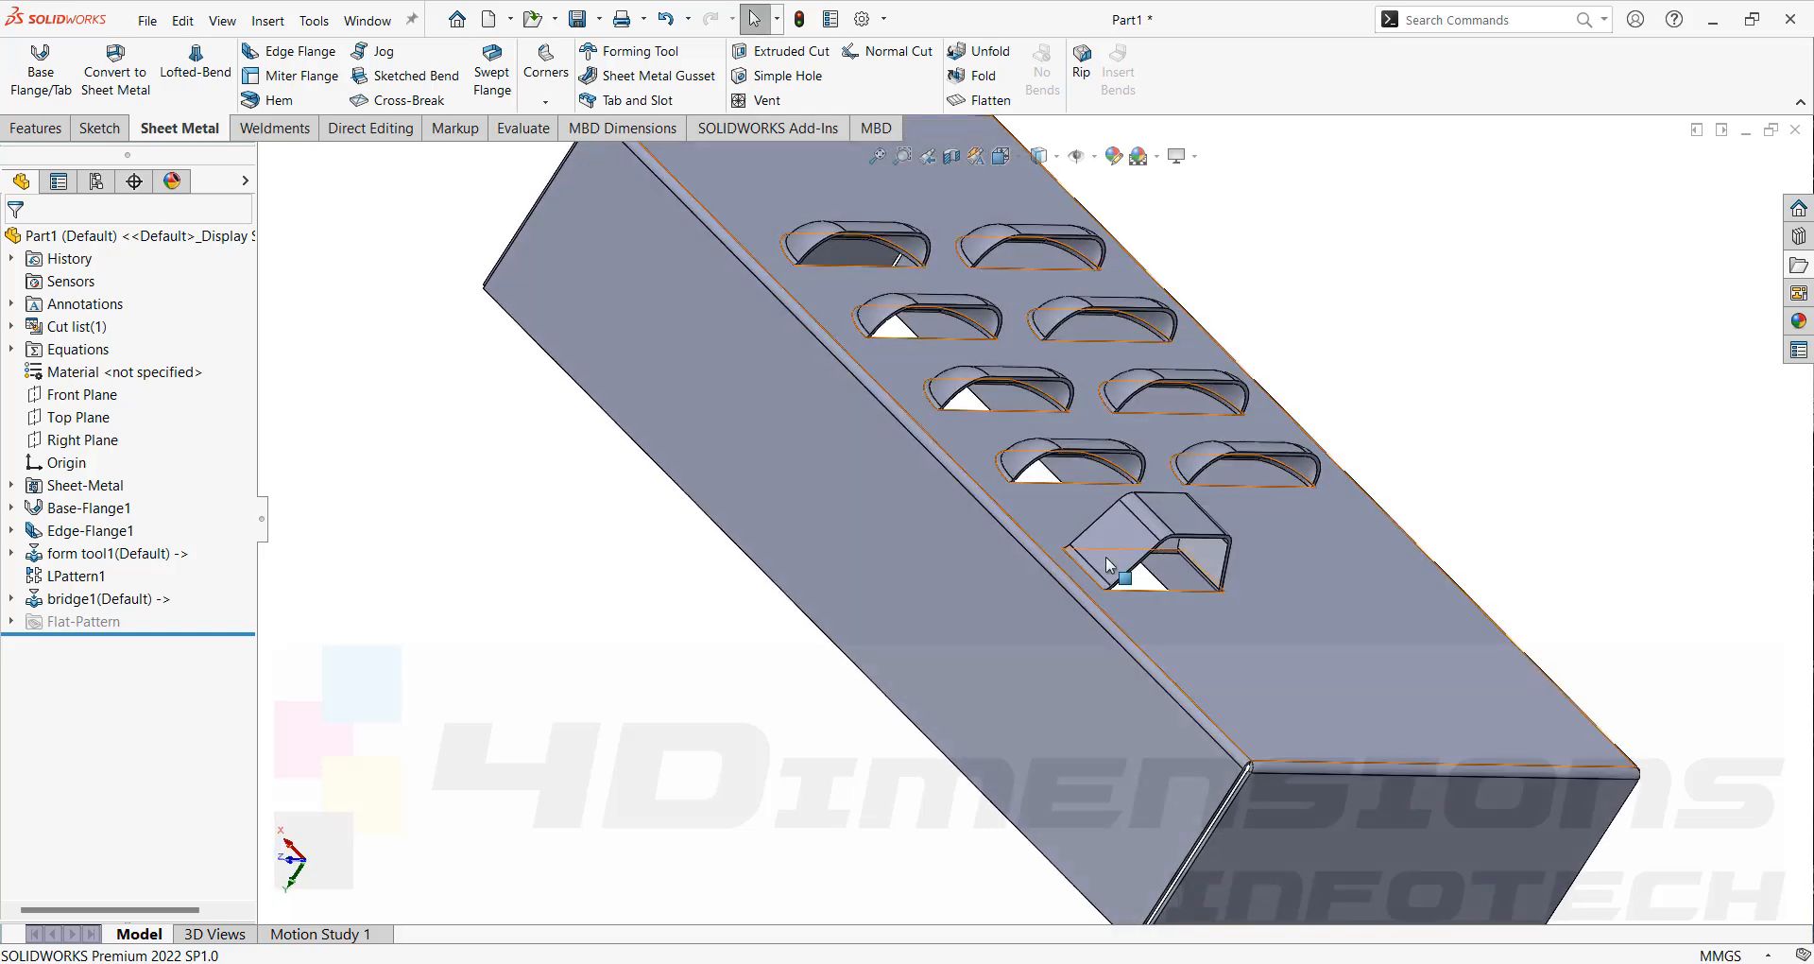
{"action": "left_click", "coordinate": [1294, 556]}
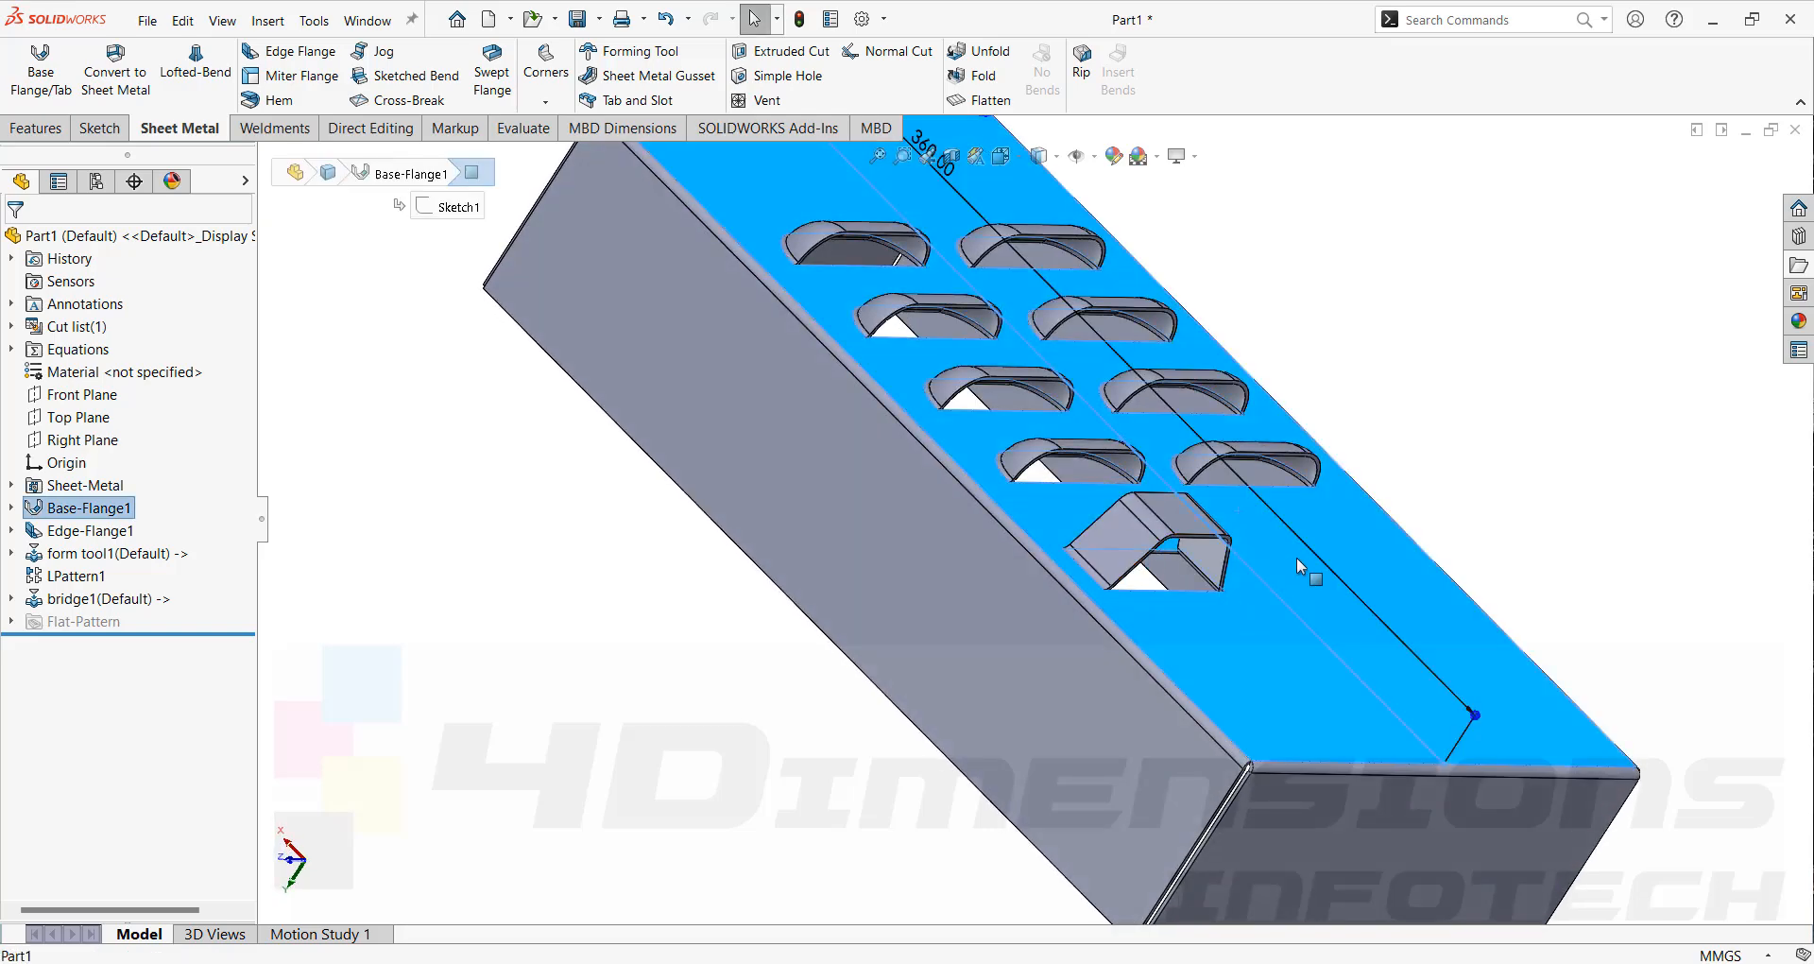
{"action": "scroll", "coordinate": [1296, 558], "scroll_direction": "up", "scroll_amount": 1}
{"action": "middle_click_drag", "start_coordinate": [1296, 558], "coordinate": [1459, 578]}
{"action": "left_click", "coordinate": [1398, 444]}
{"action": "middle_click_drag", "start_coordinate": [1312, 449], "coordinate": [1292, 478]}
{"action": "scroll", "coordinate": [1292, 478], "scroll_direction": "down", "scroll_amount": 4}
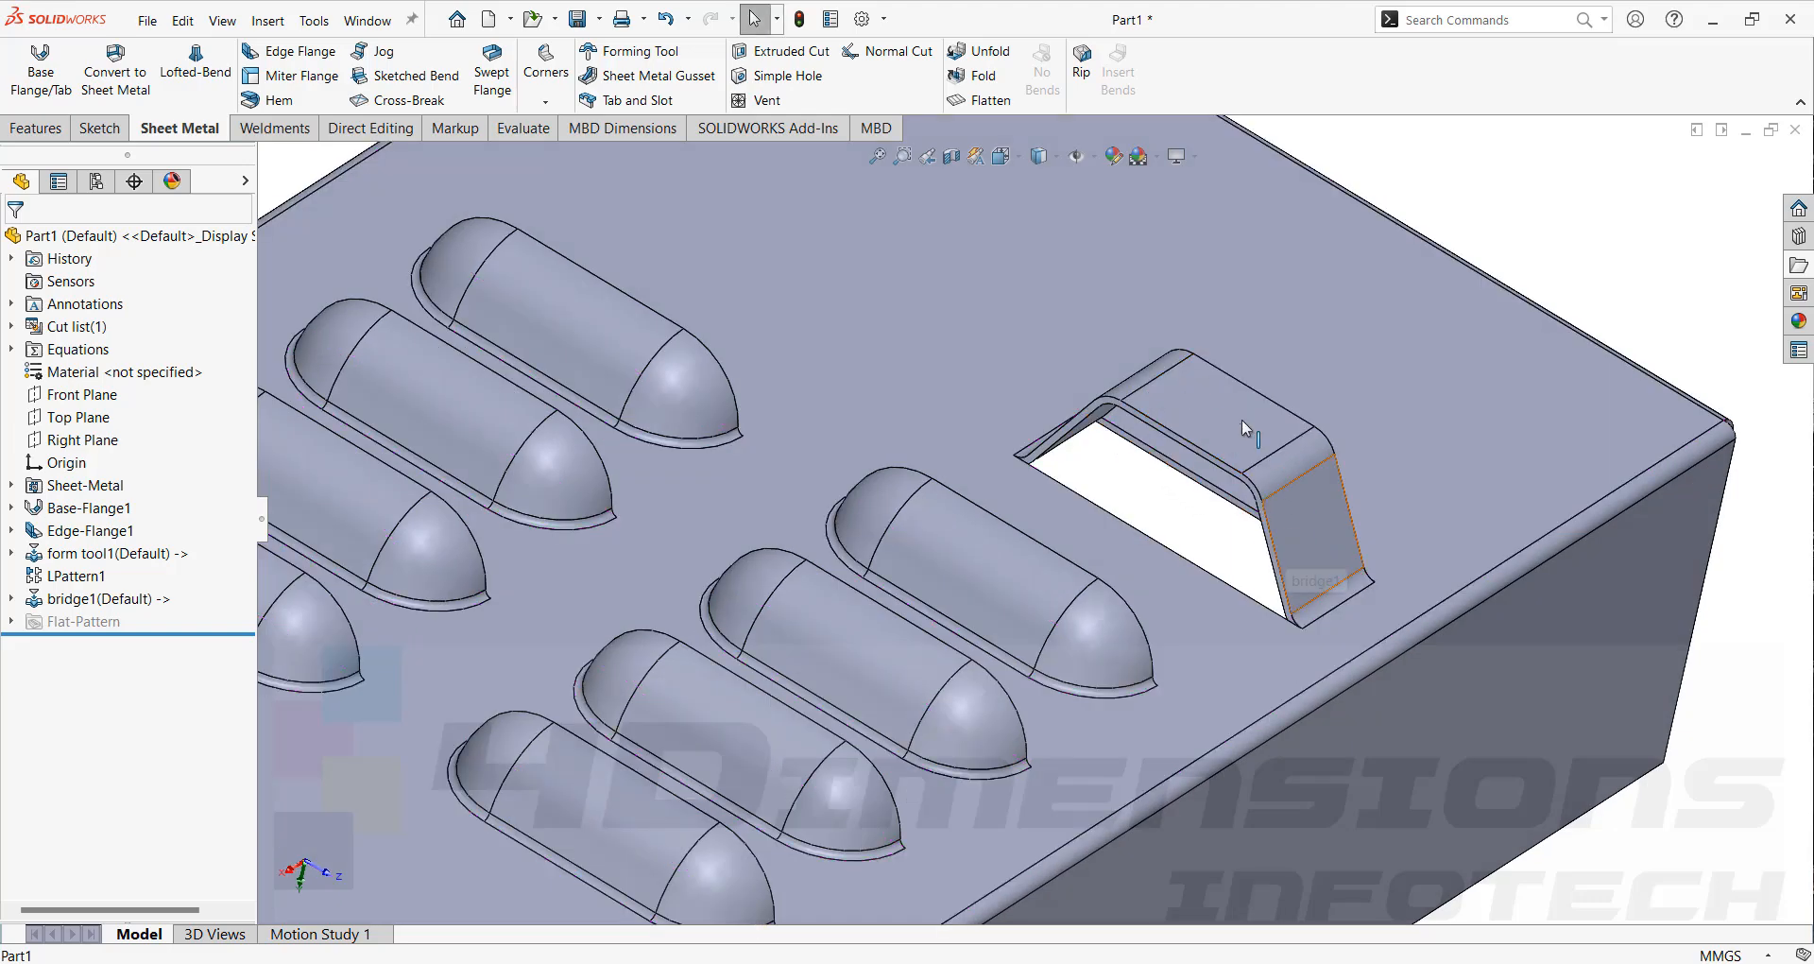
{"action": "scroll", "coordinate": [1553, 296], "scroll_direction": "up", "scroll_amount": 4}
{"action": "middle_click_drag", "start_coordinate": [1552, 297], "coordinate": [1006, 586]}
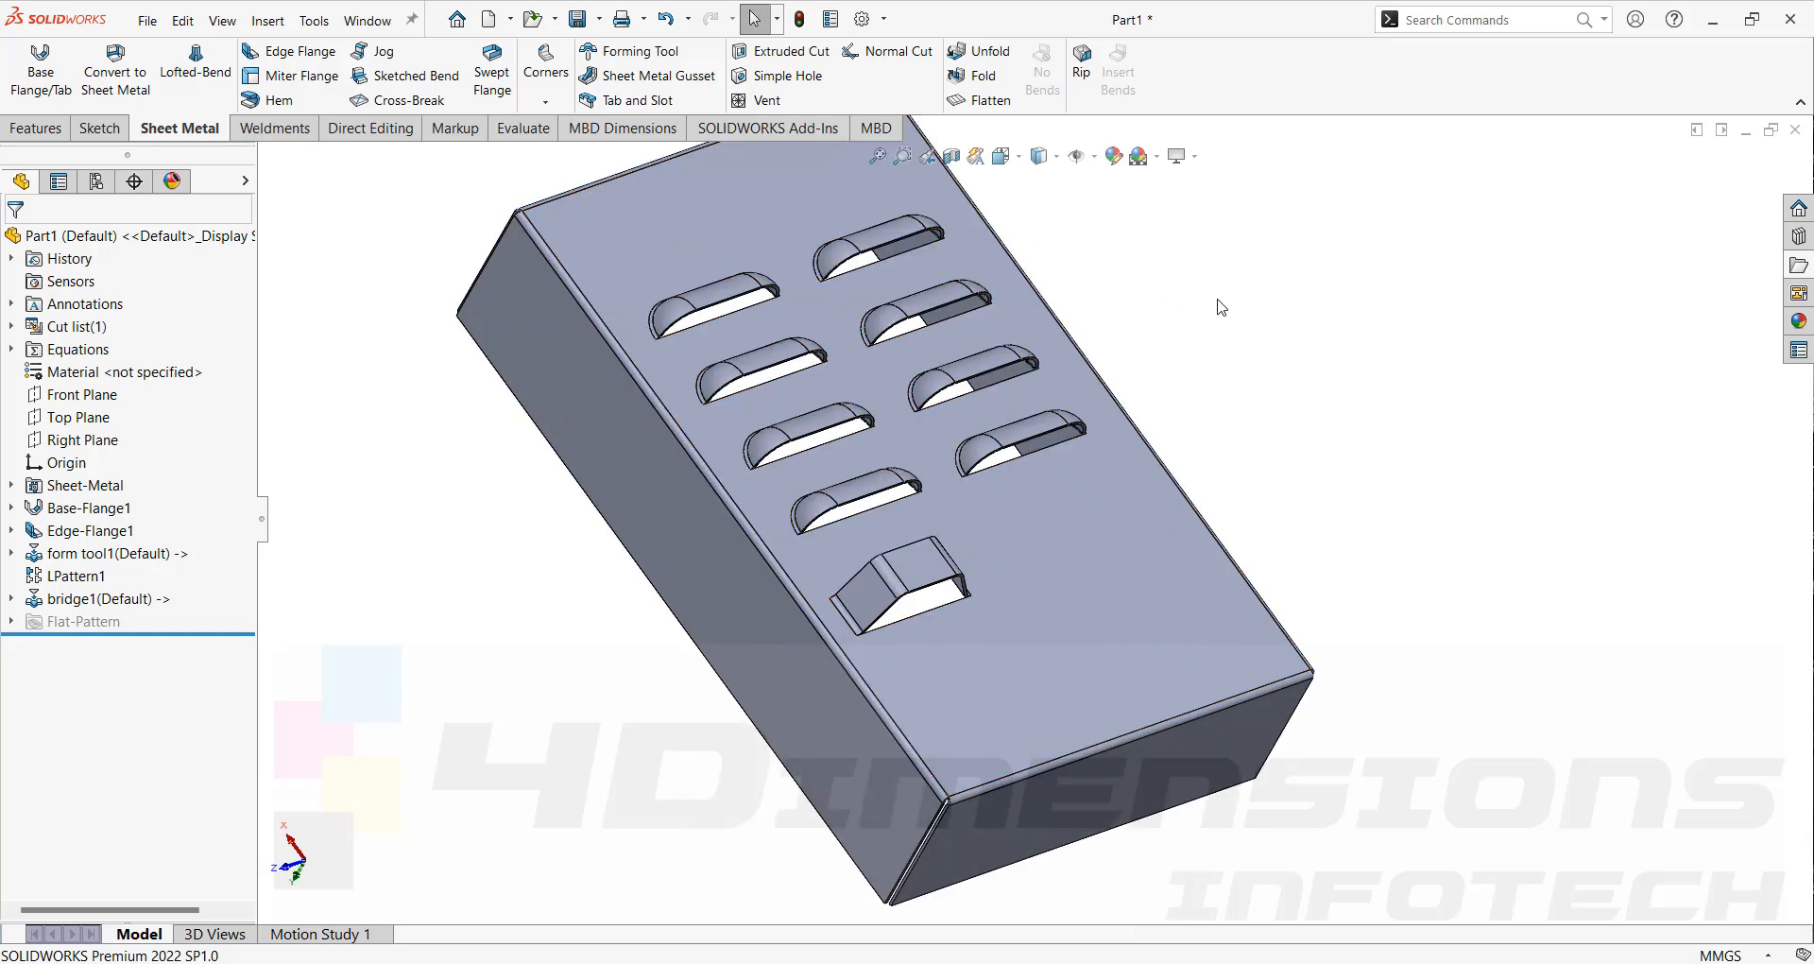
{"action": "scroll", "coordinate": [1351, 449], "scroll_direction": "up", "scroll_amount": 2}
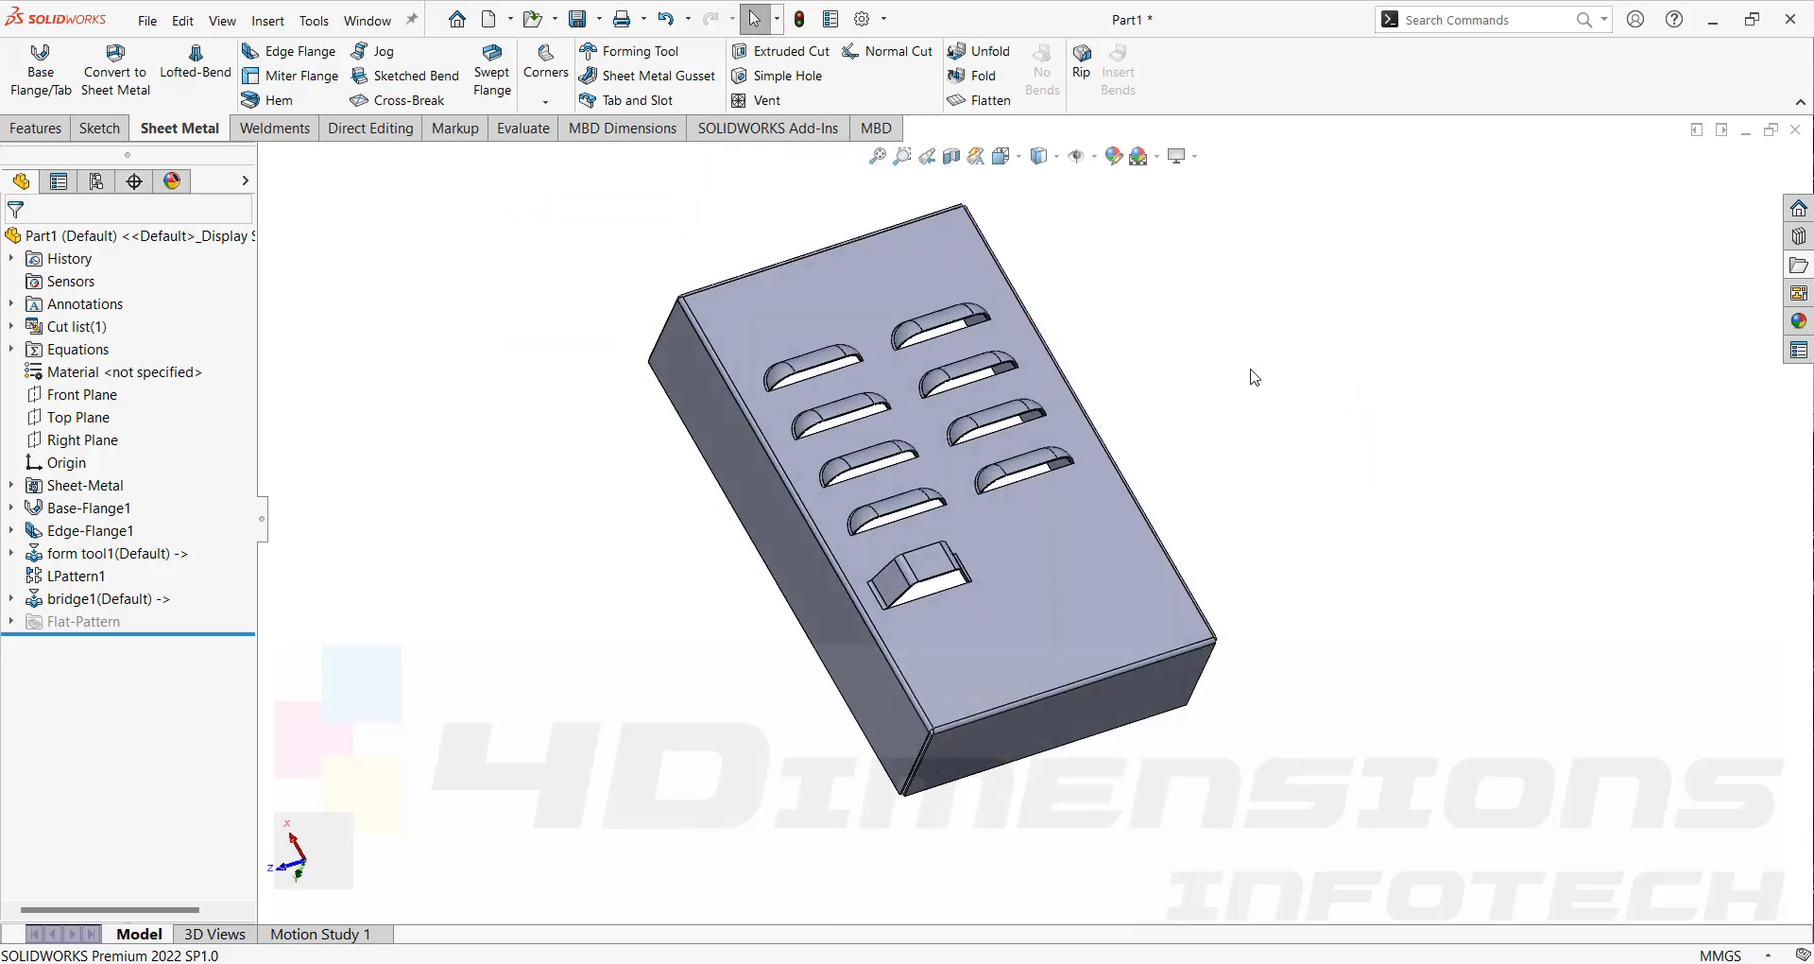
{"action": "middle_click_drag", "start_coordinate": [1254, 378], "coordinate": [1107, 290]}
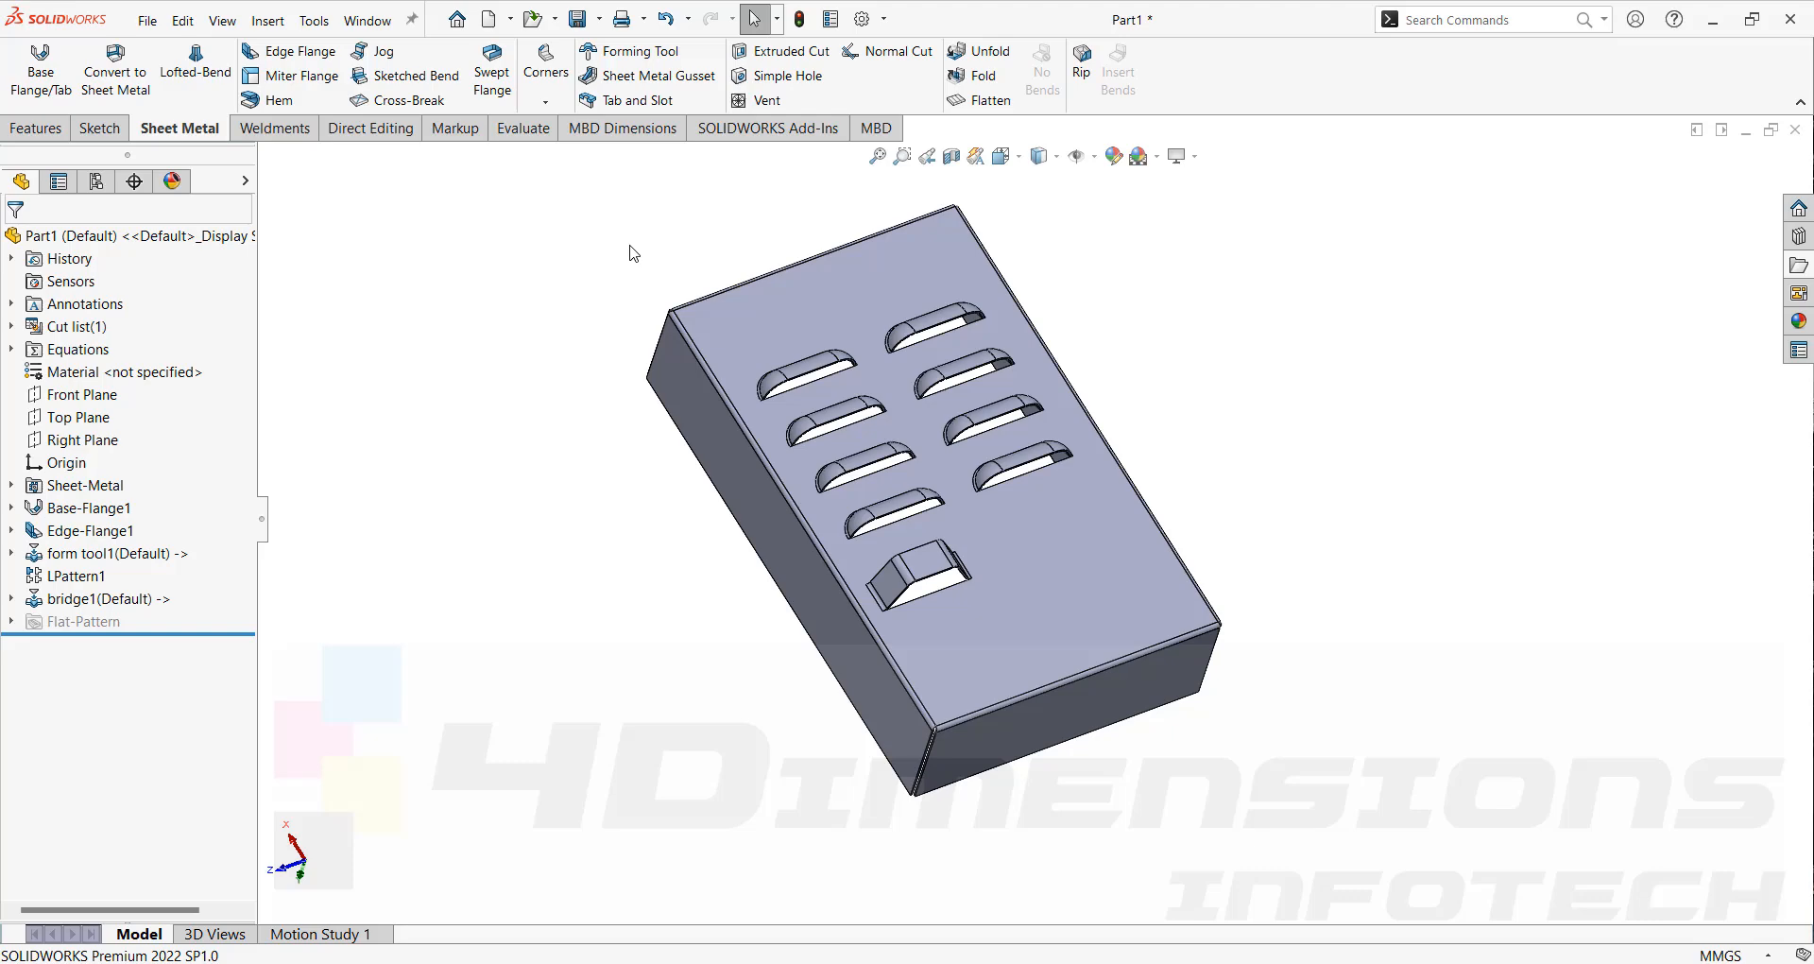
{"action": "scroll", "coordinate": [828, 444], "scroll_direction": "down", "scroll_amount": 5}
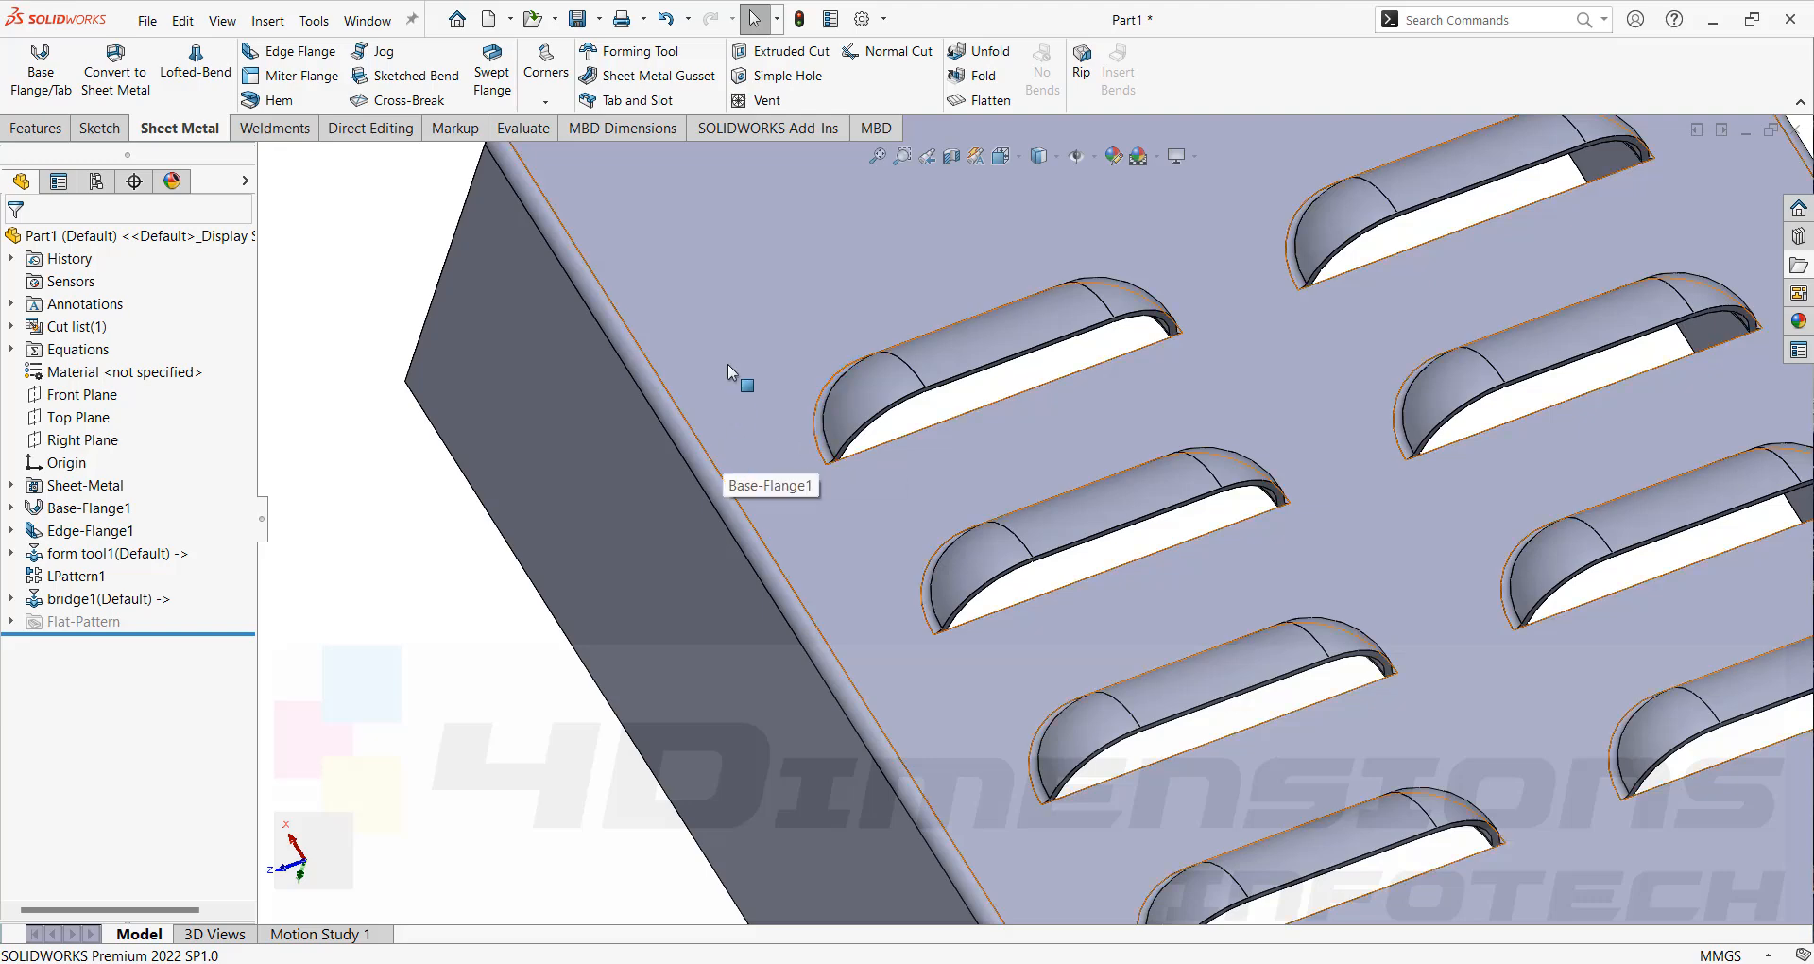
{"action": "scroll", "coordinate": [727, 367], "scroll_direction": "up", "scroll_amount": 5}
{"action": "scroll", "coordinate": [1087, 595], "scroll_direction": "down", "scroll_amount": 3}
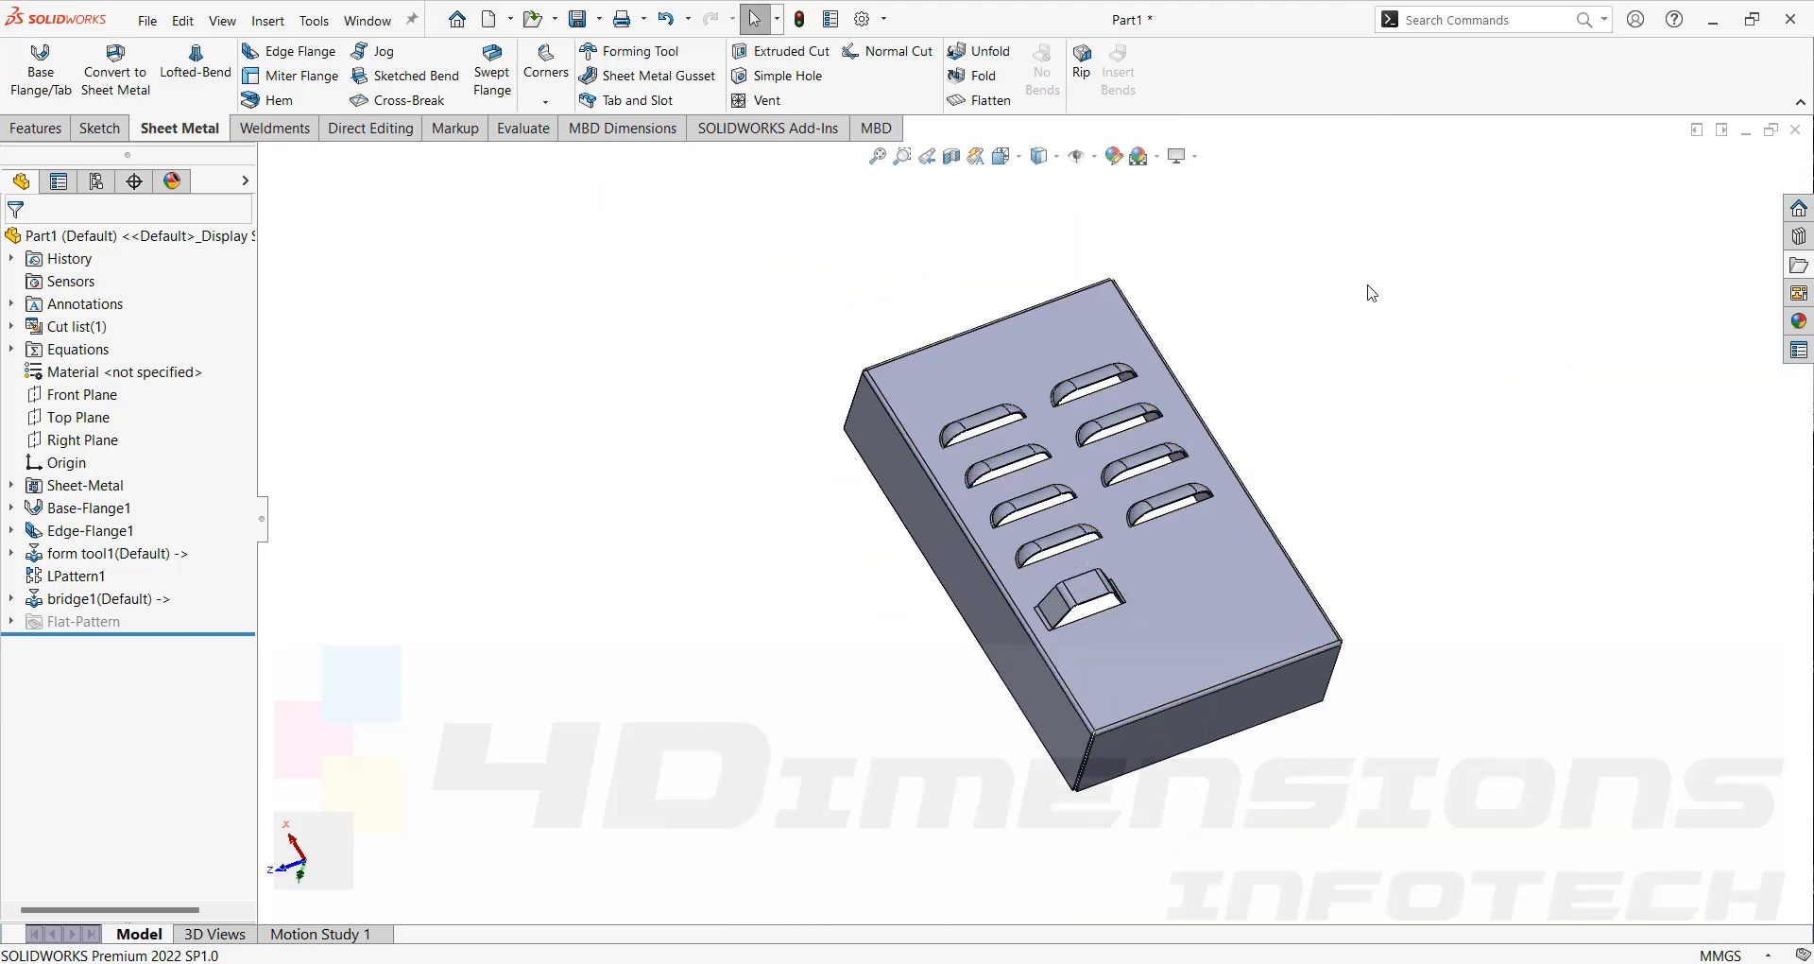
{"action": "middle_click_drag", "start_coordinate": [1341, 311], "coordinate": [1351, 324]}
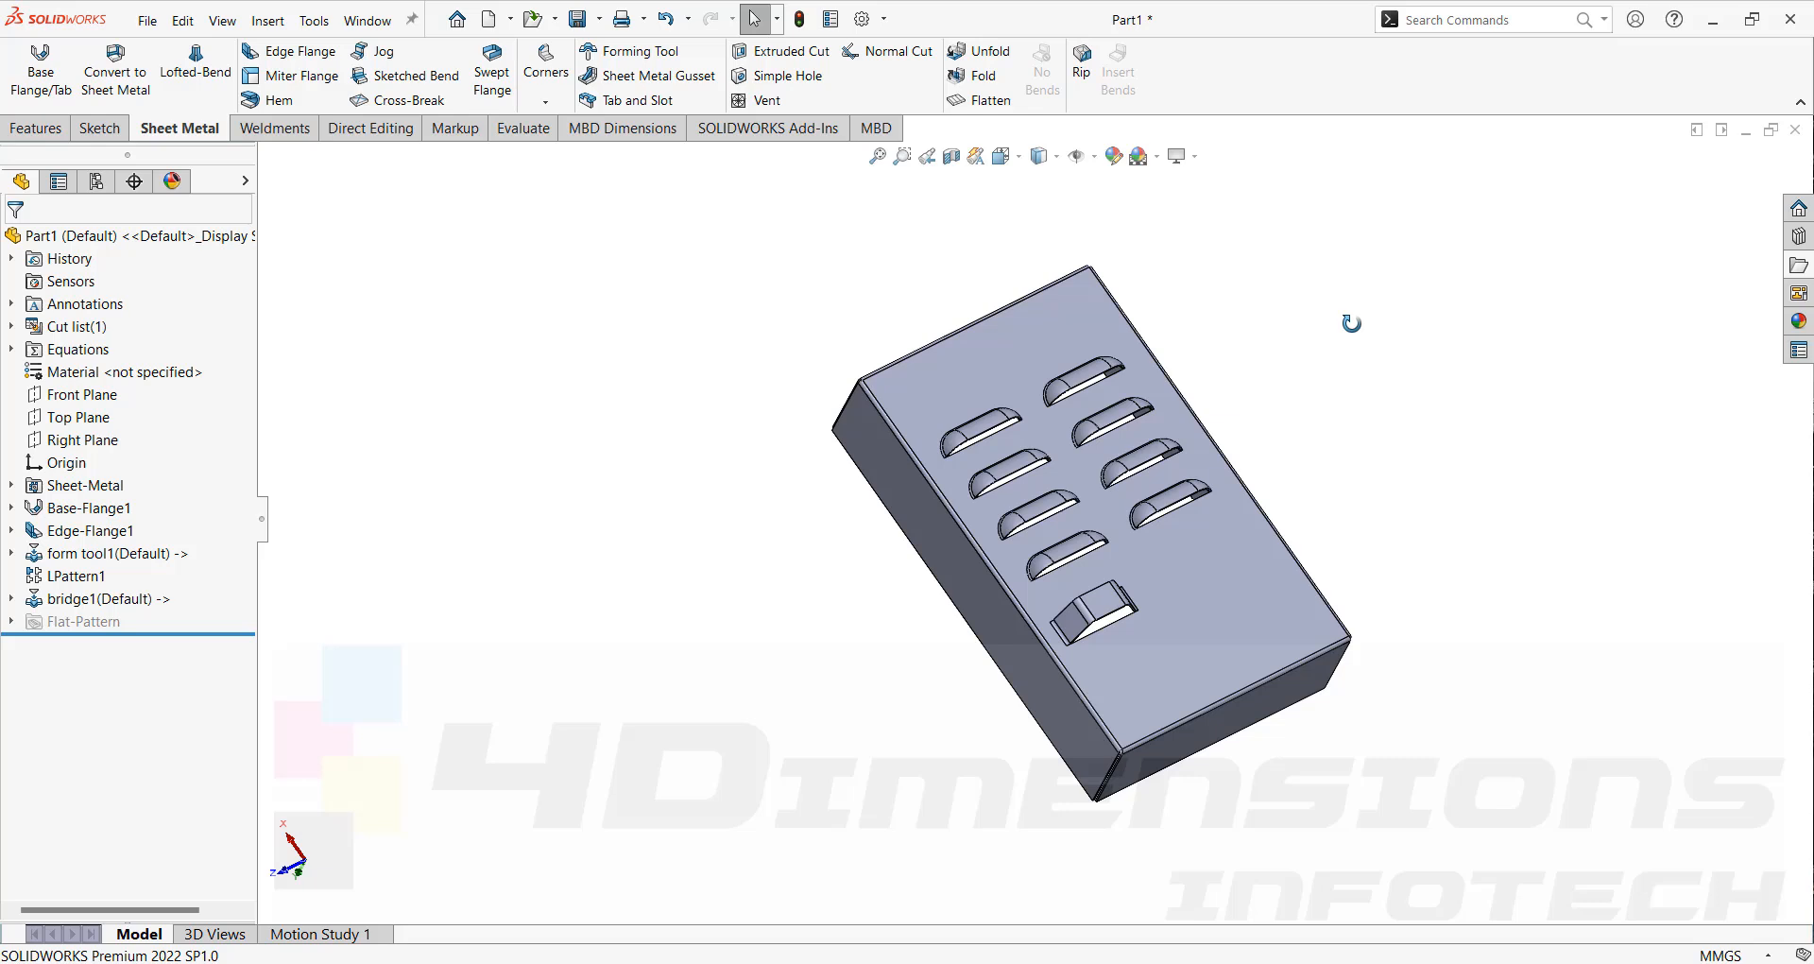
{"action": "middle_click_drag", "start_coordinate": [1351, 323], "coordinate": [1554, 673]}
{"action": "middle_click_drag", "start_coordinate": [1633, 760], "coordinate": [938, 380]}
{"action": "scroll", "coordinate": [942, 507], "scroll_direction": "down", "scroll_amount": 5}
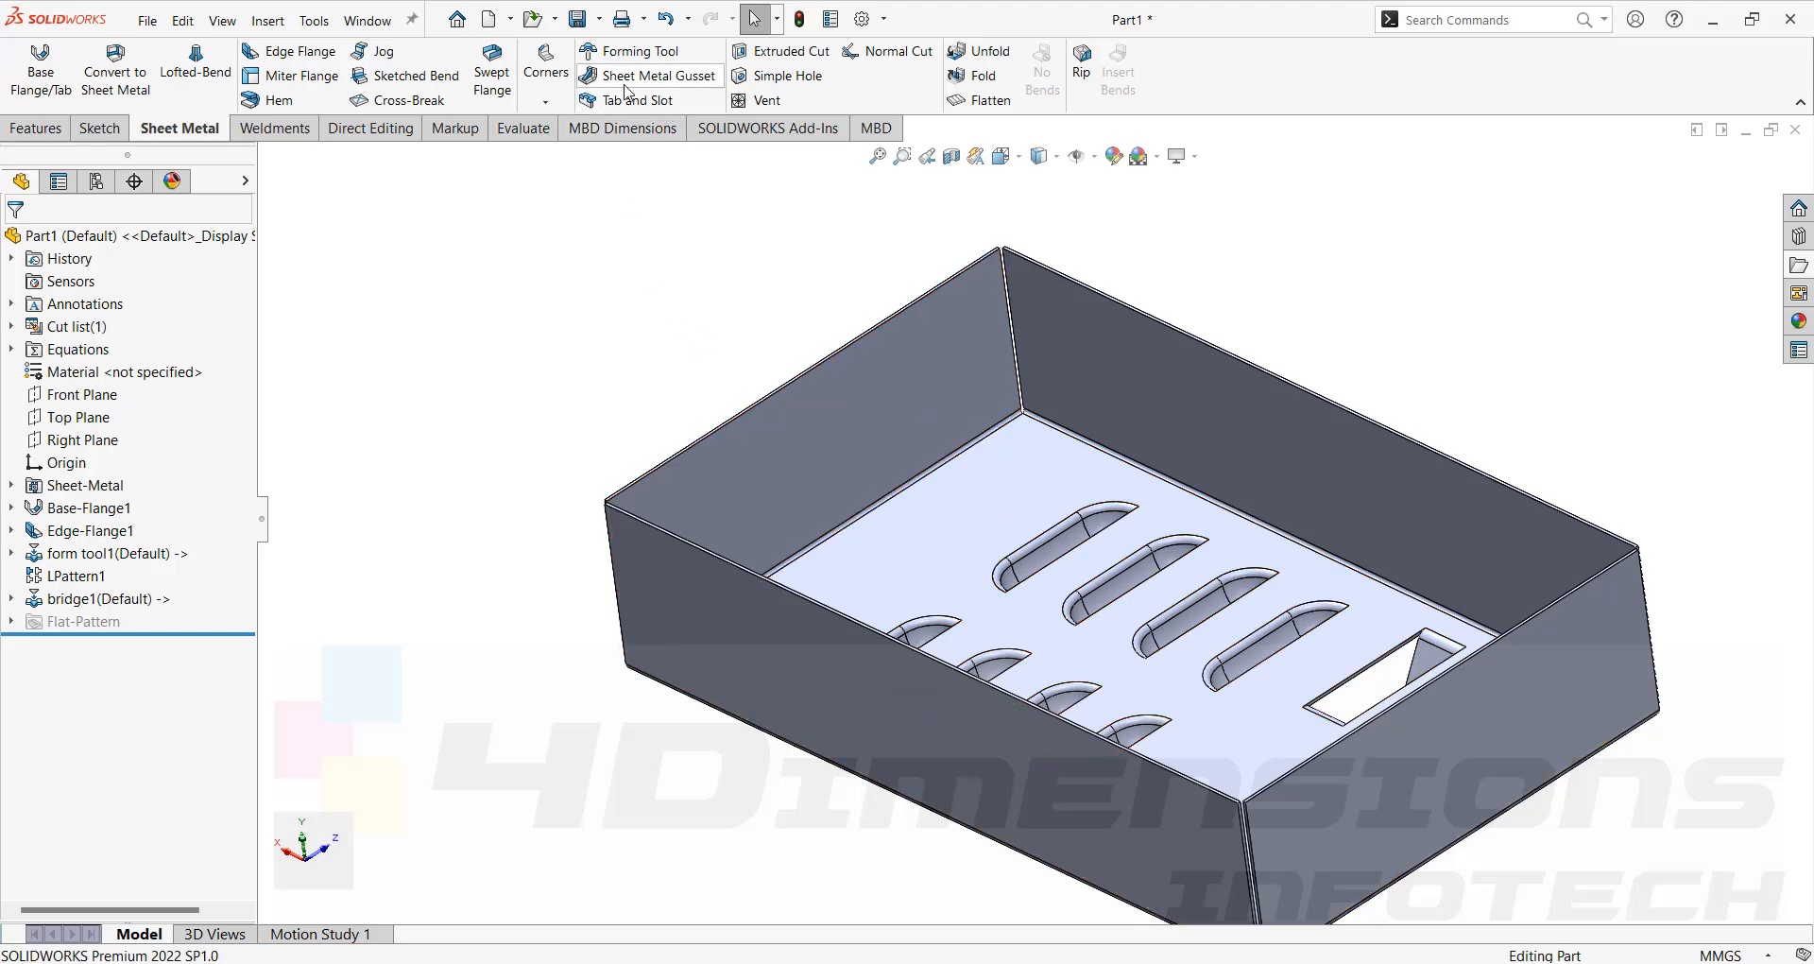
{"action": "left_click", "coordinate": [676, 84]}
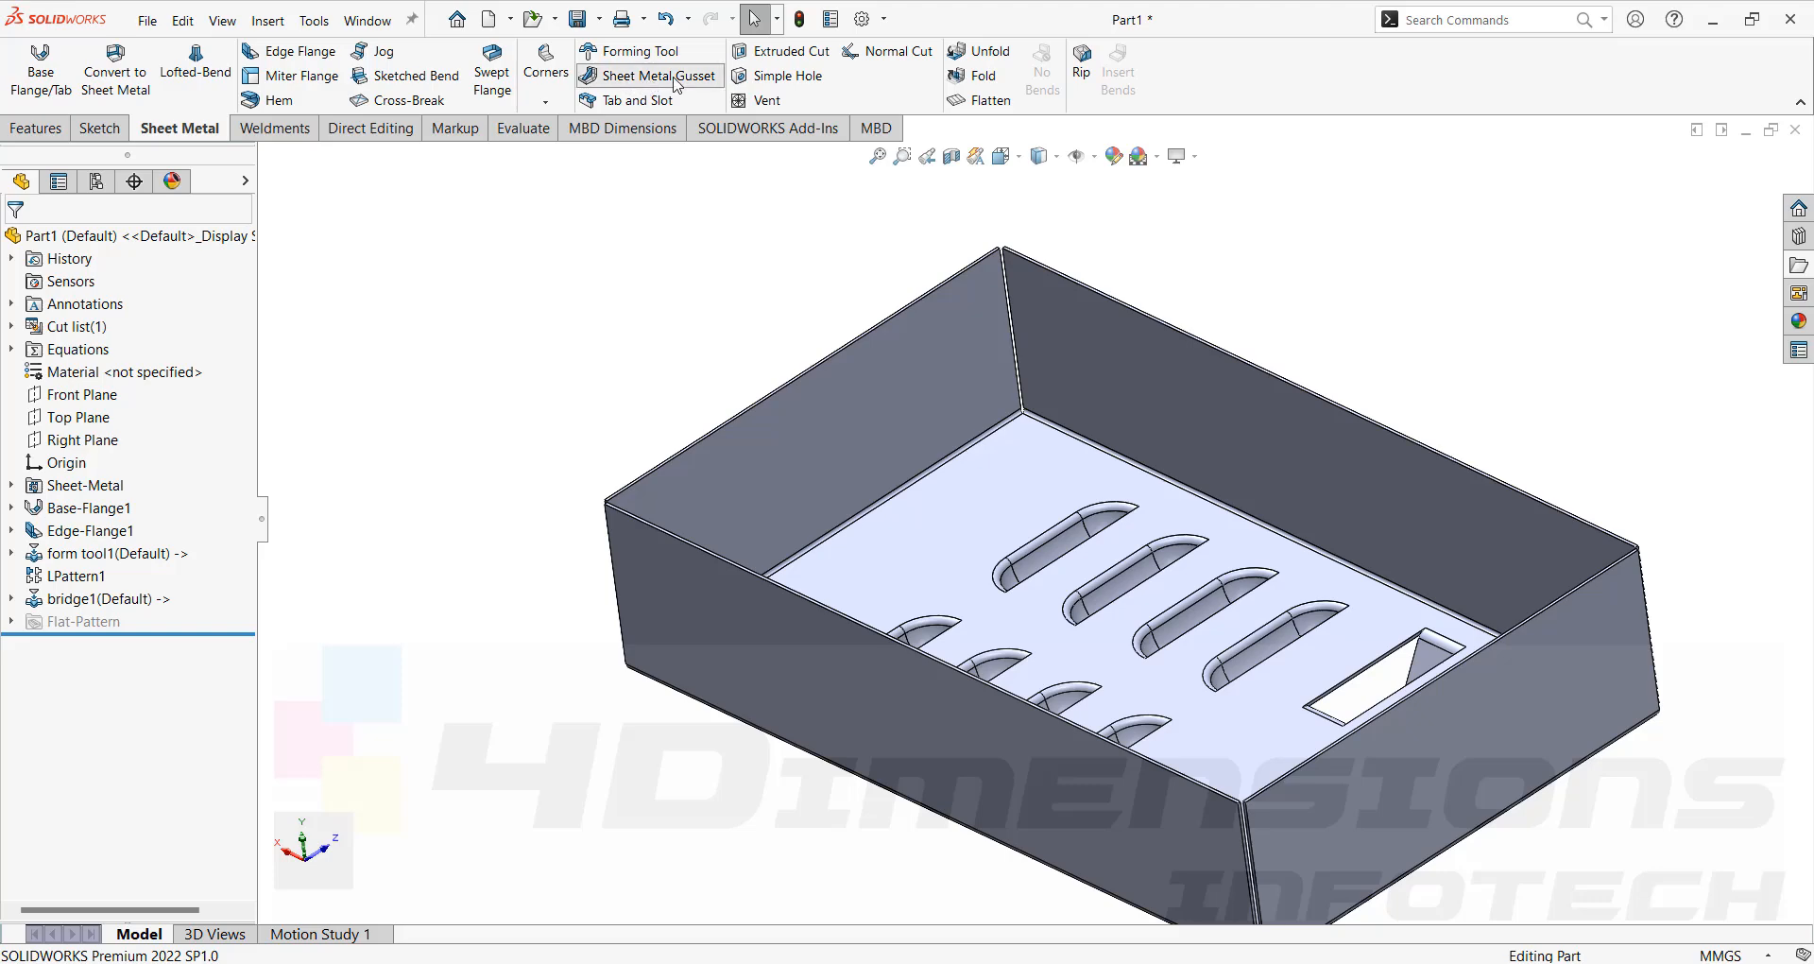
{"action": "left_click", "coordinate": [892, 428]}
{"action": "left_click", "coordinate": [954, 510]}
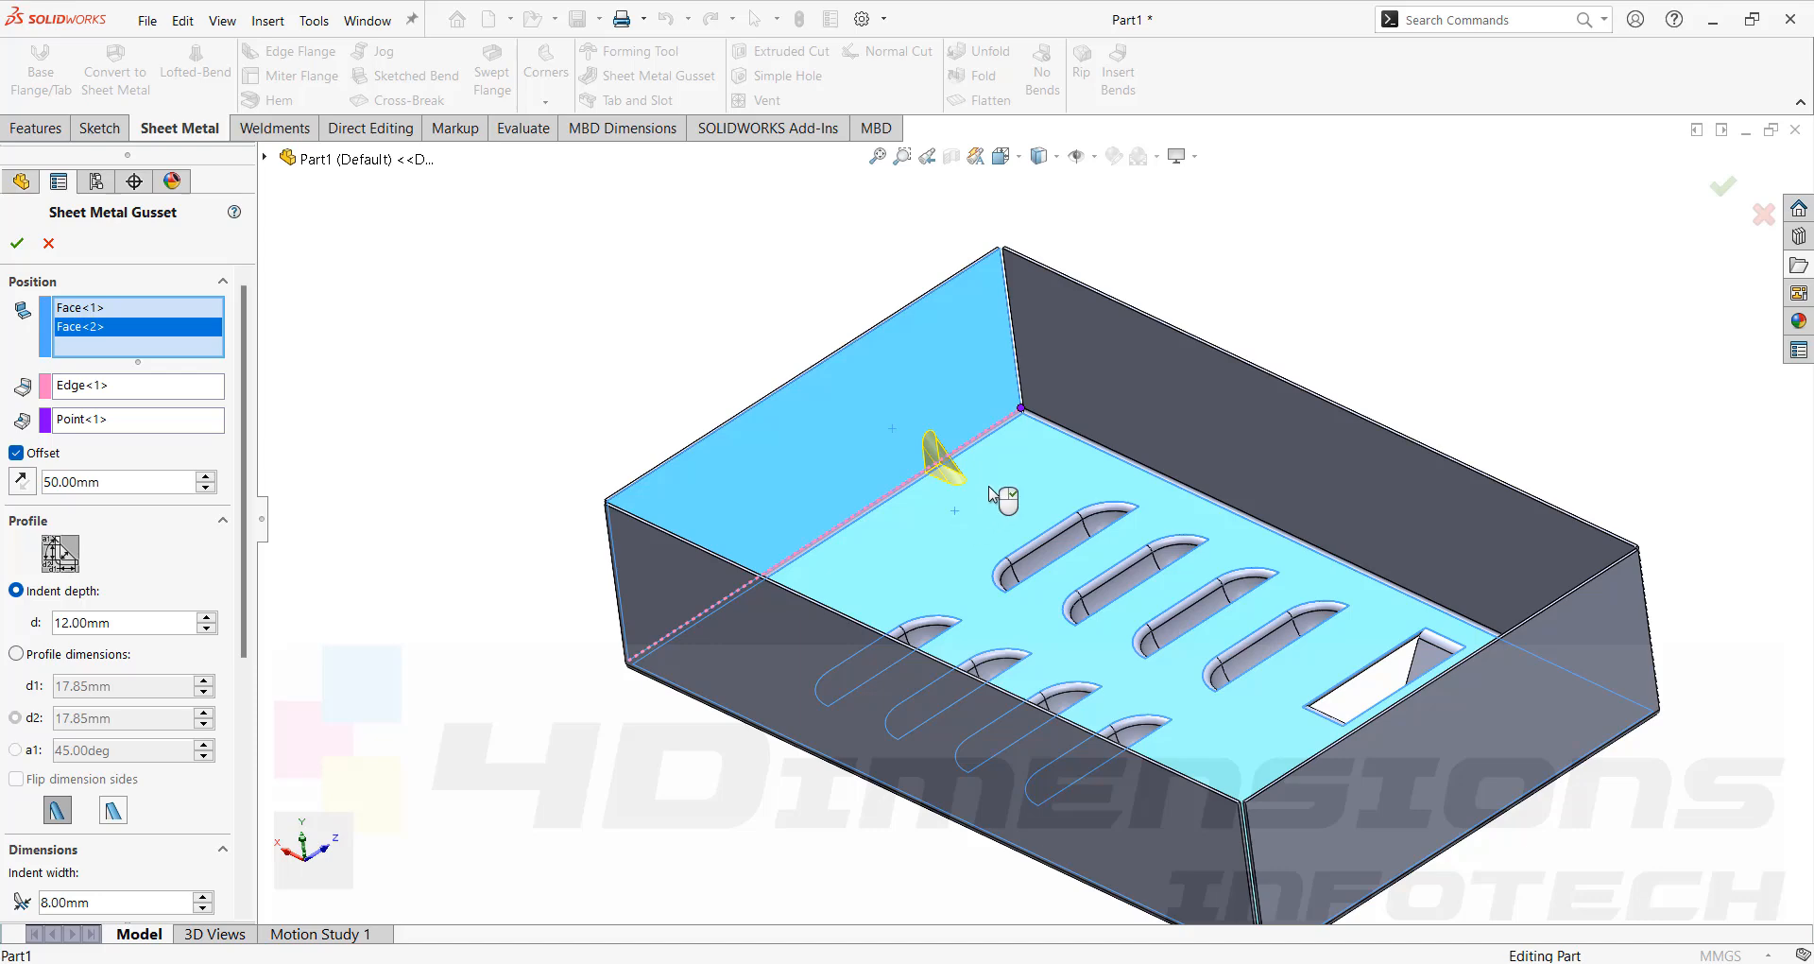
{"action": "scroll", "coordinate": [972, 457], "scroll_direction": "down", "scroll_amount": 5}
{"action": "scroll", "coordinate": [972, 456], "scroll_direction": "up", "scroll_amount": 4}
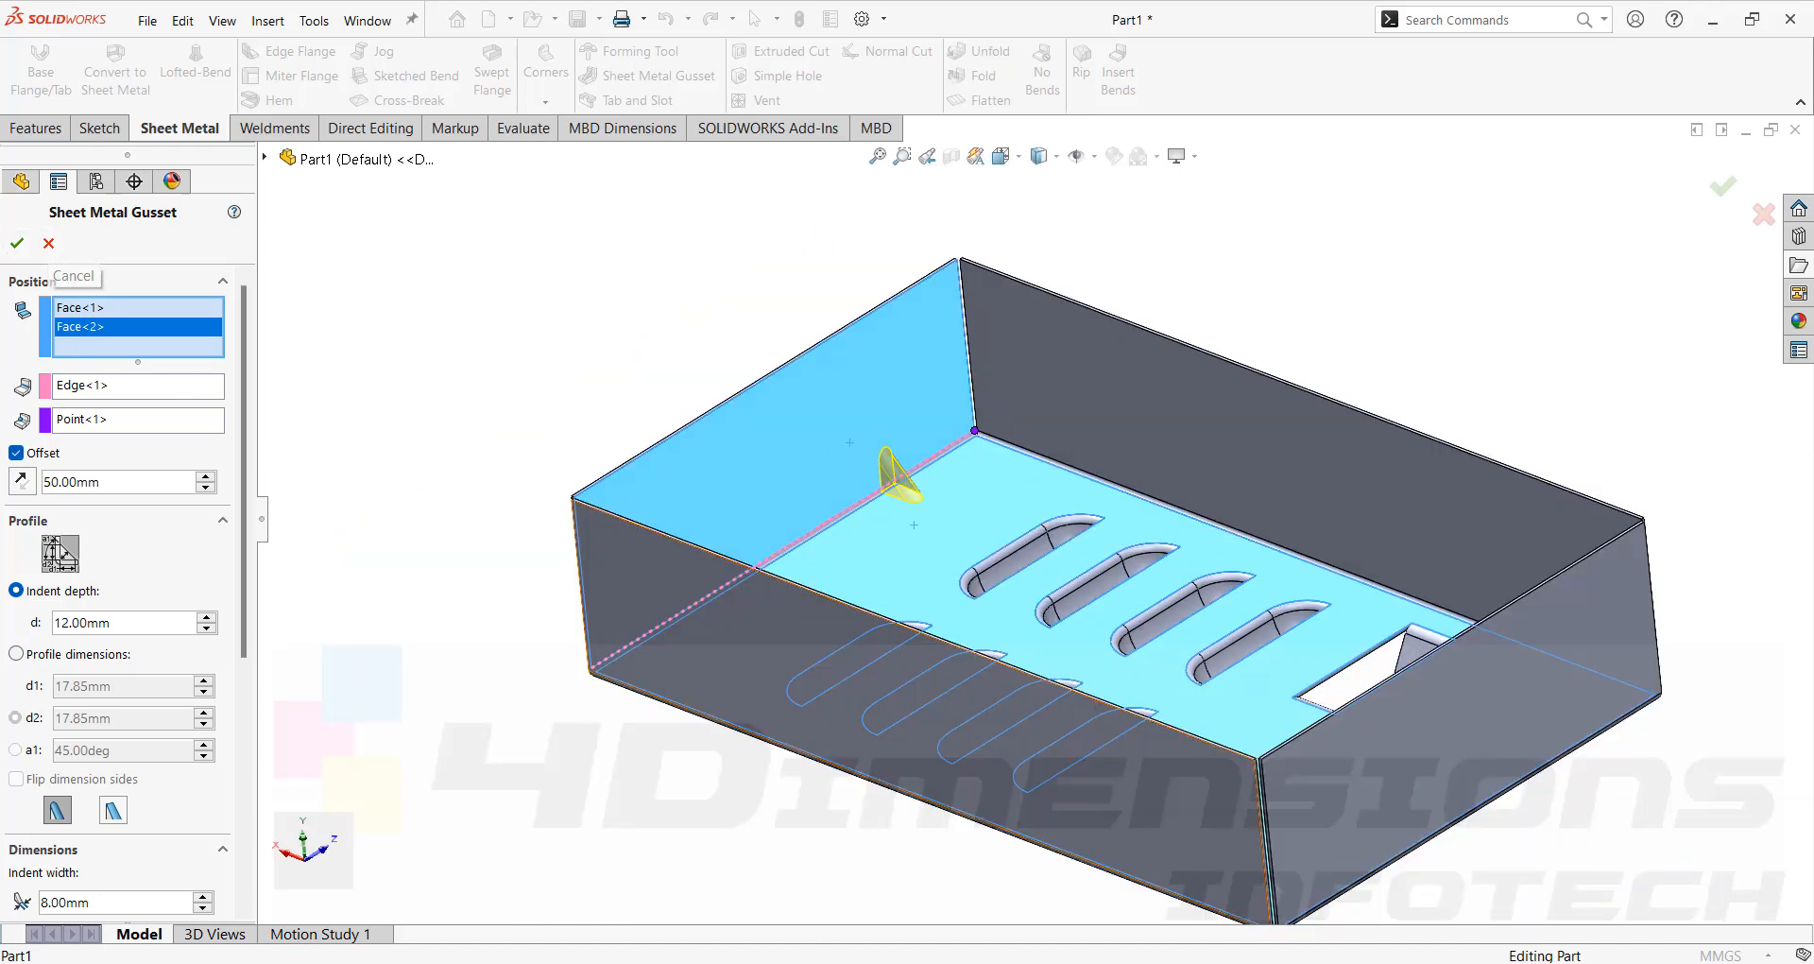
Switch to the browser and look through image results of real sheet metal gussets for reference.
{"action": "left_click", "coordinate": [1086, 962]}
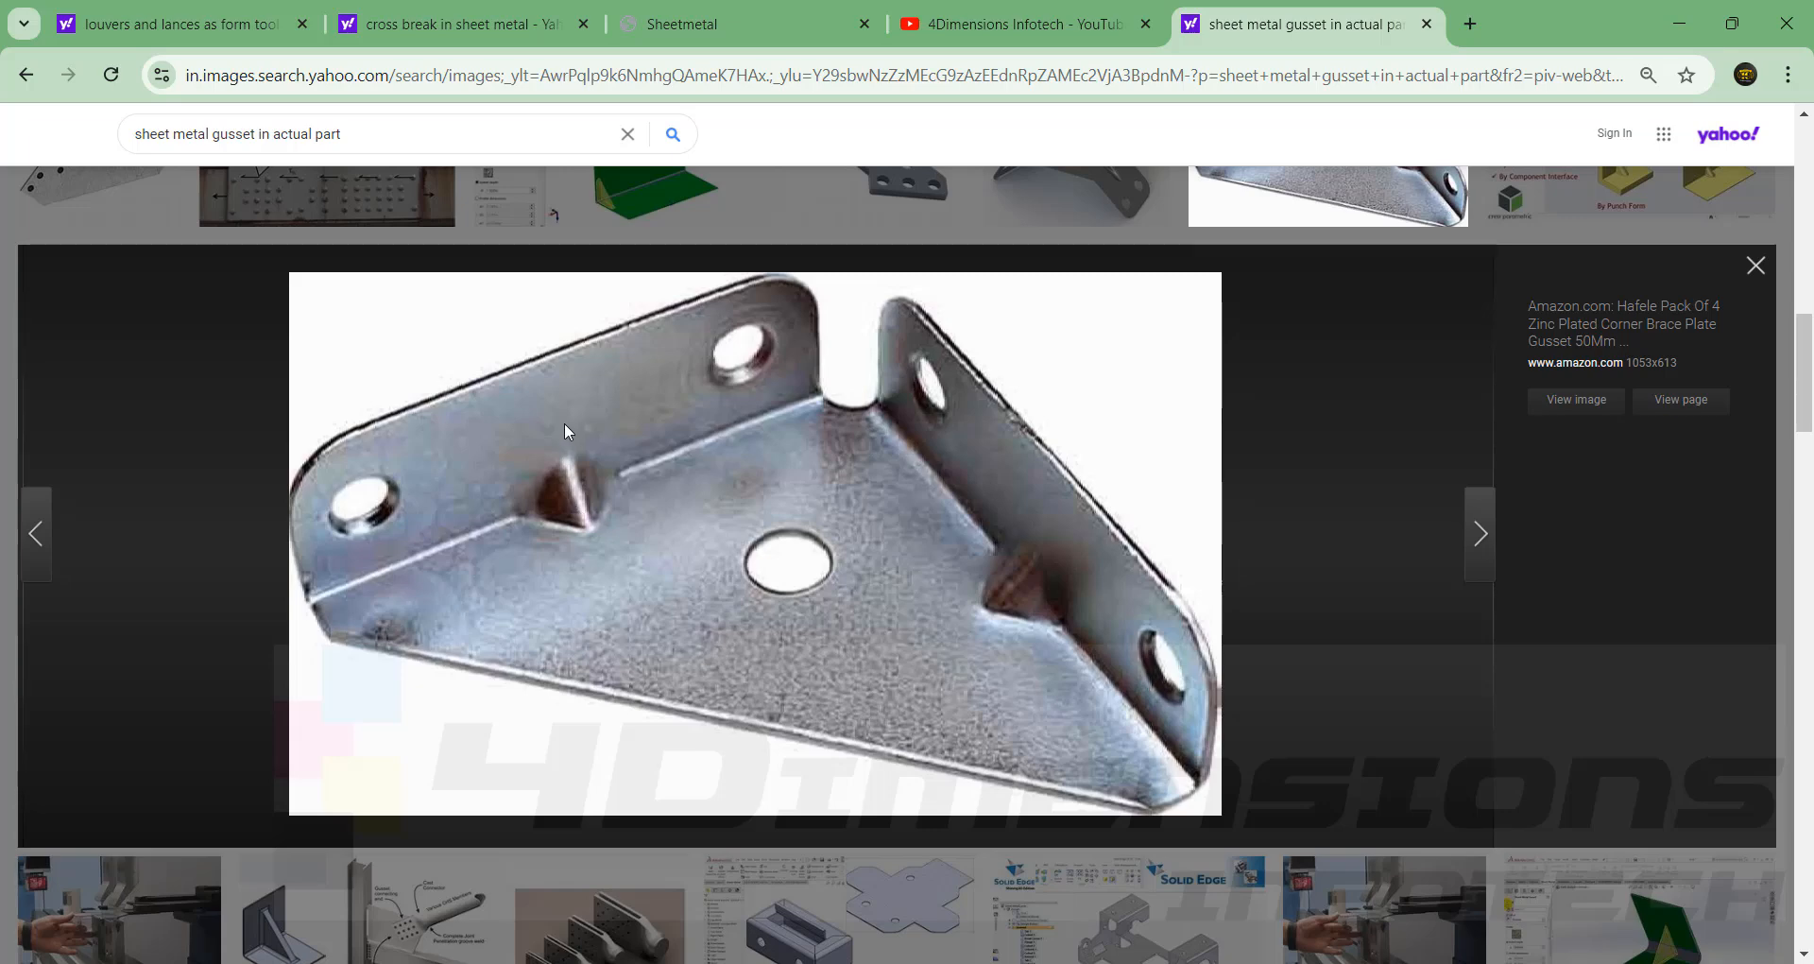
{"action": "key", "text": "Left"}
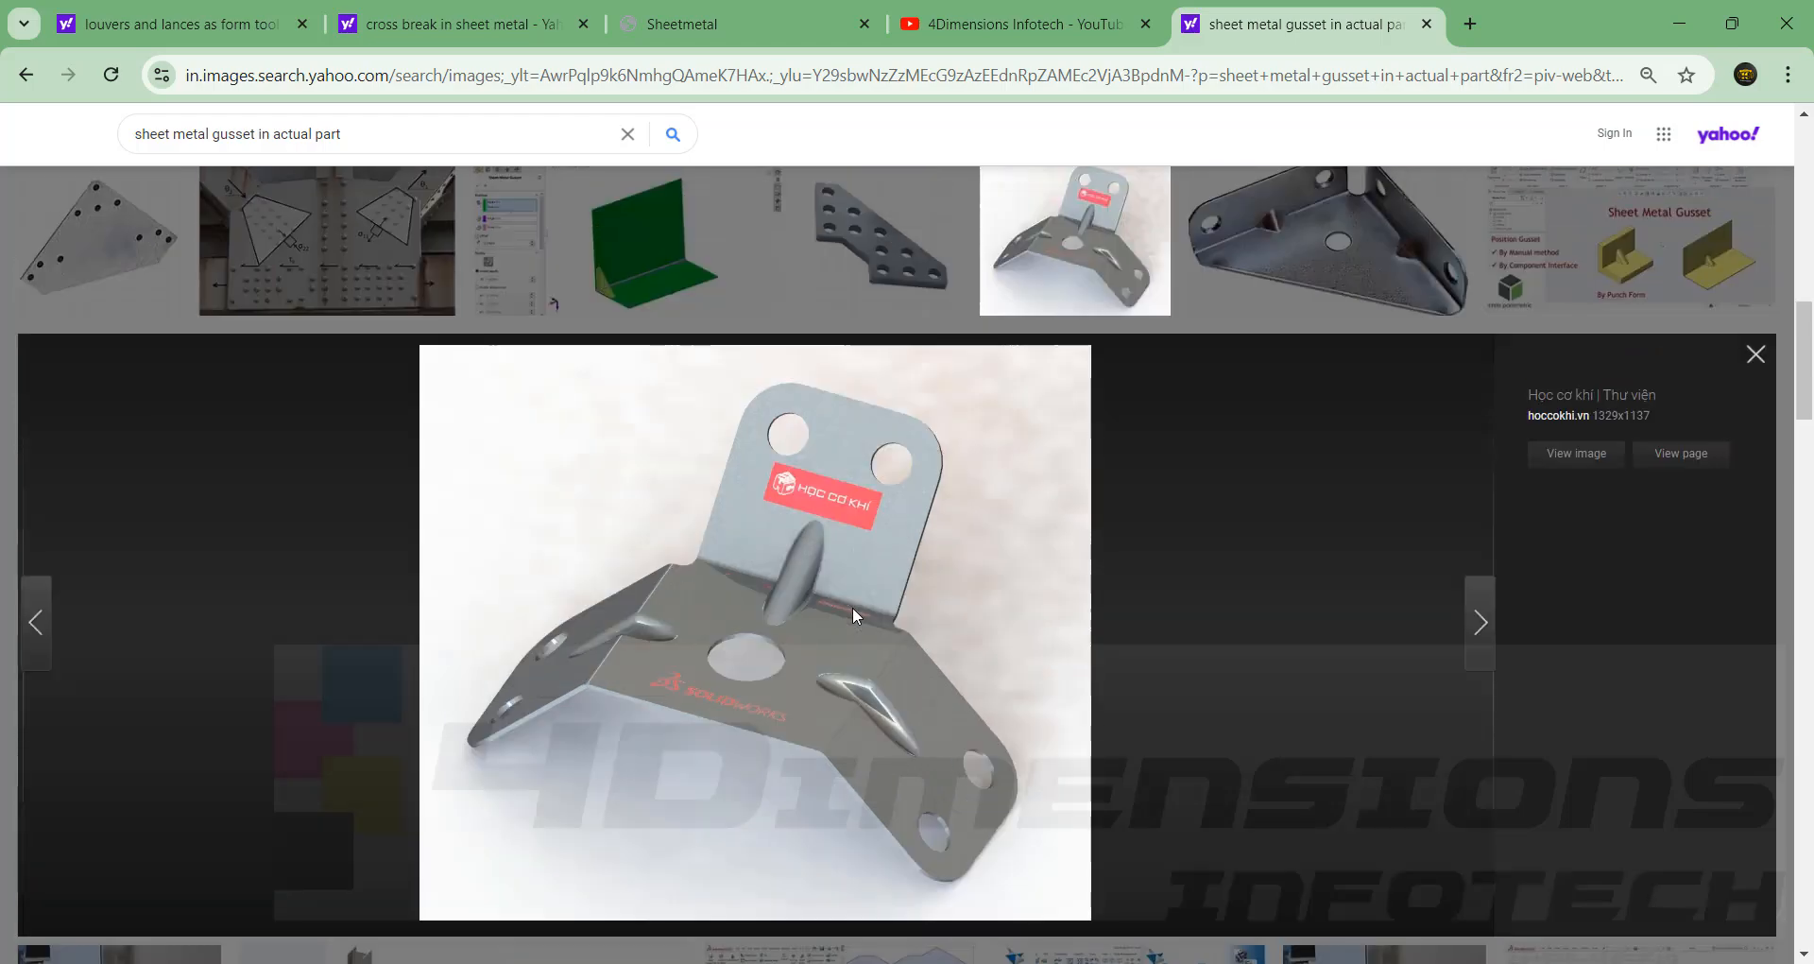
{"action": "scroll", "coordinate": [852, 606], "scroll_direction": "up", "scroll_amount": 5}
{"action": "scroll", "coordinate": [539, 362], "scroll_direction": "up", "scroll_amount": 8}
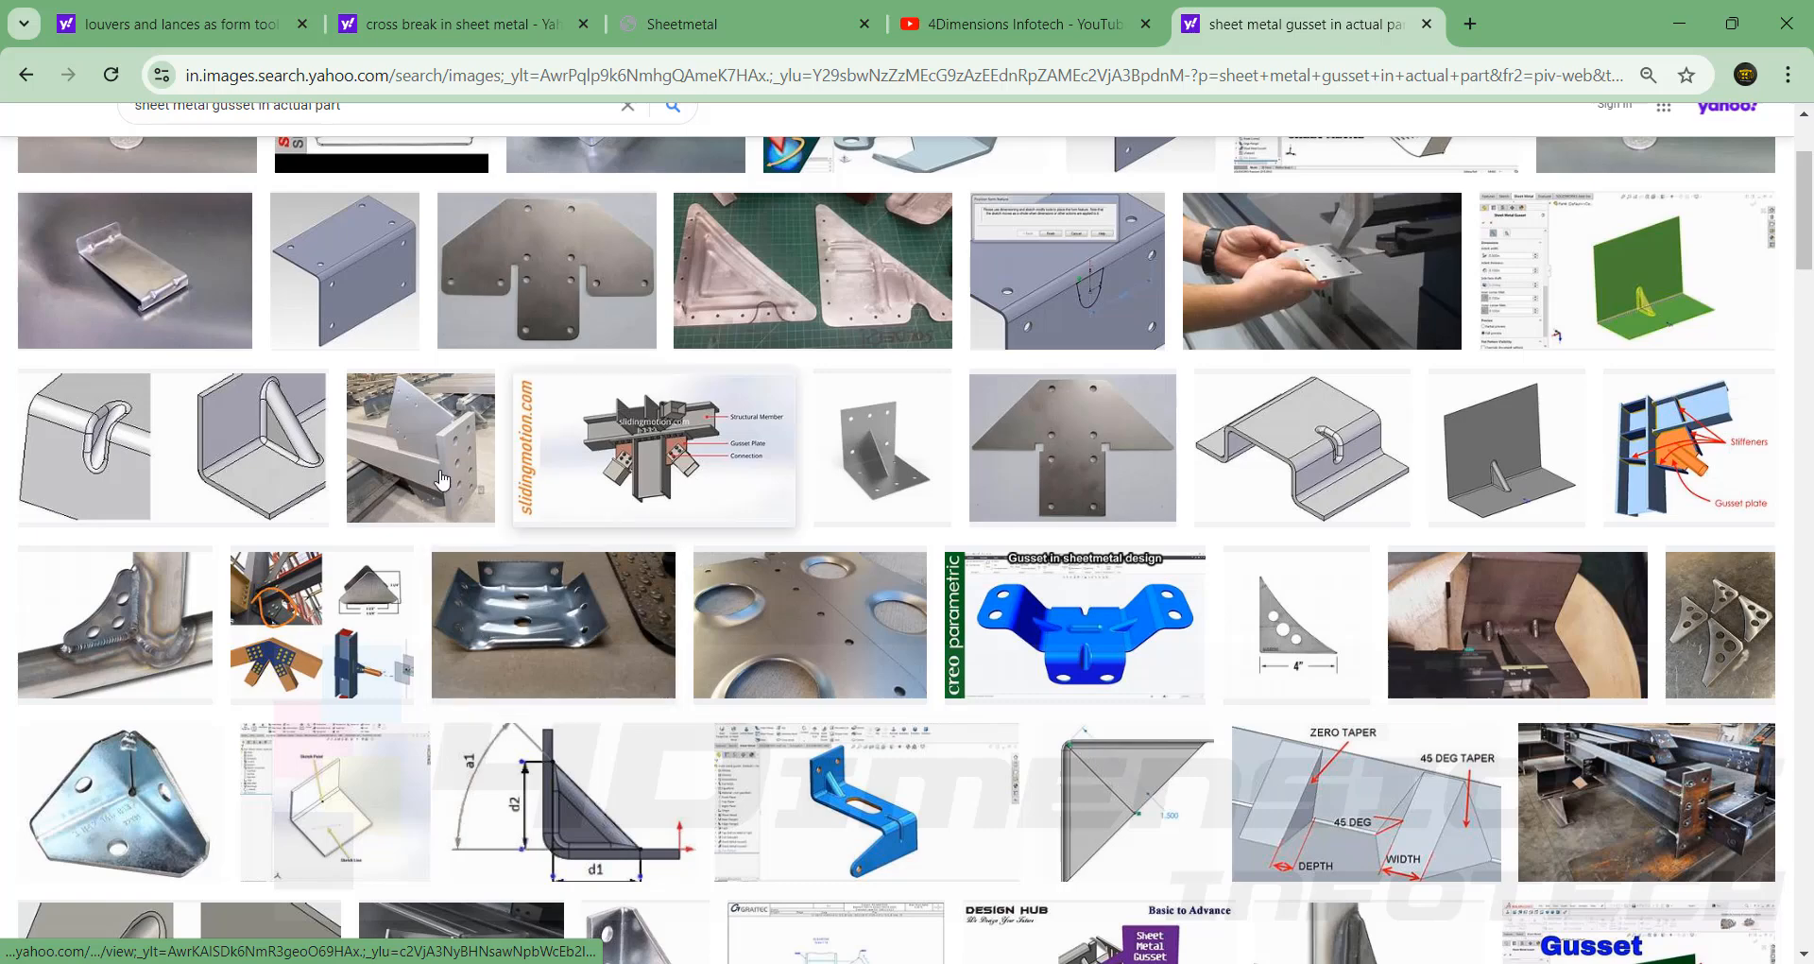
{"action": "scroll", "coordinate": [652, 391], "scroll_direction": "up", "scroll_amount": 3}
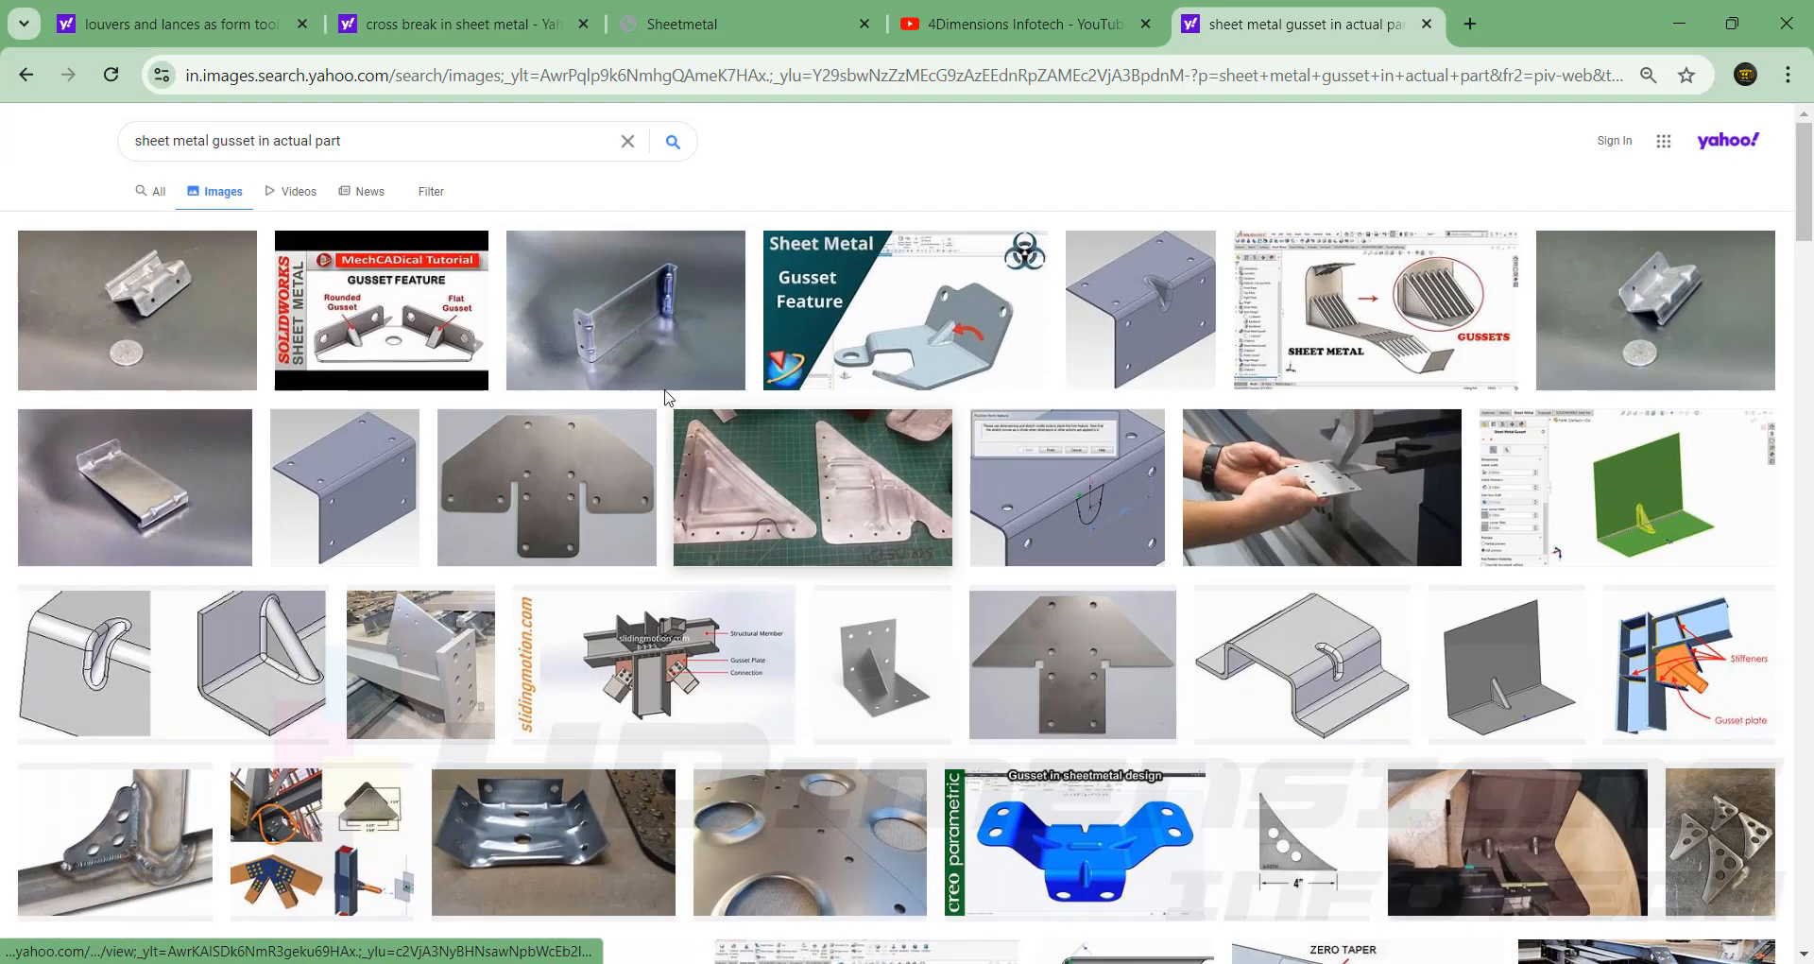
{"action": "left_click", "coordinate": [181, 317]}
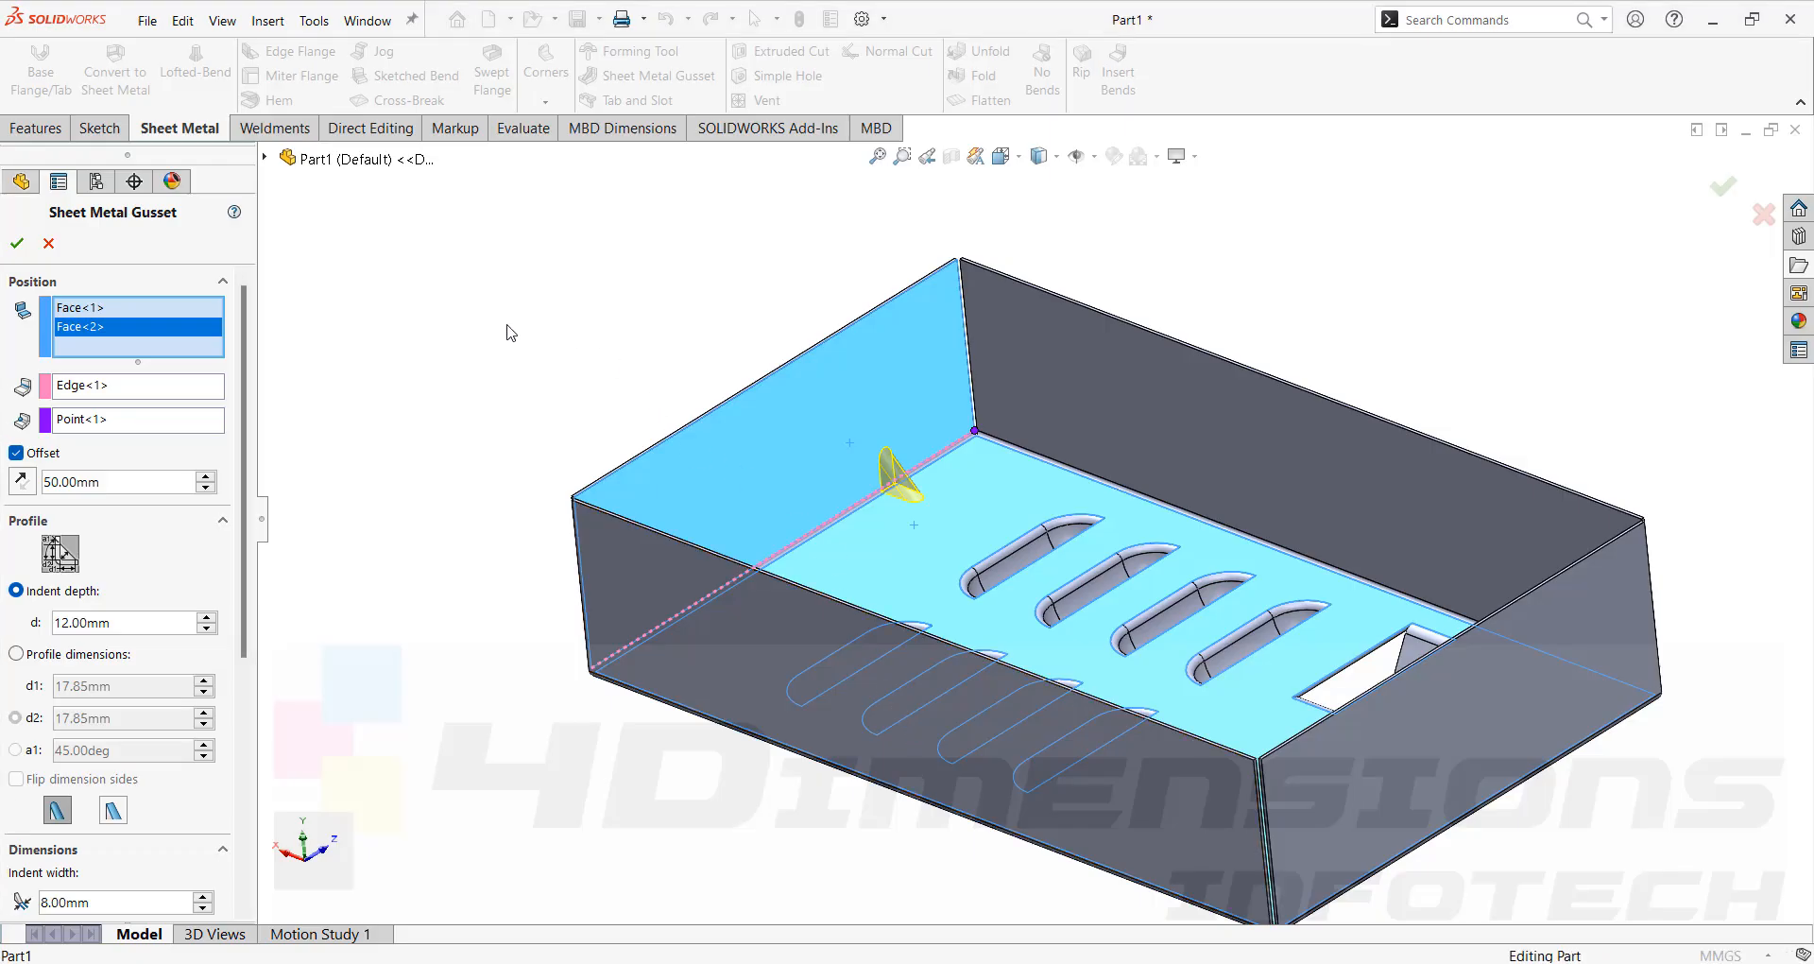
{"action": "key", "text": "Escape"}
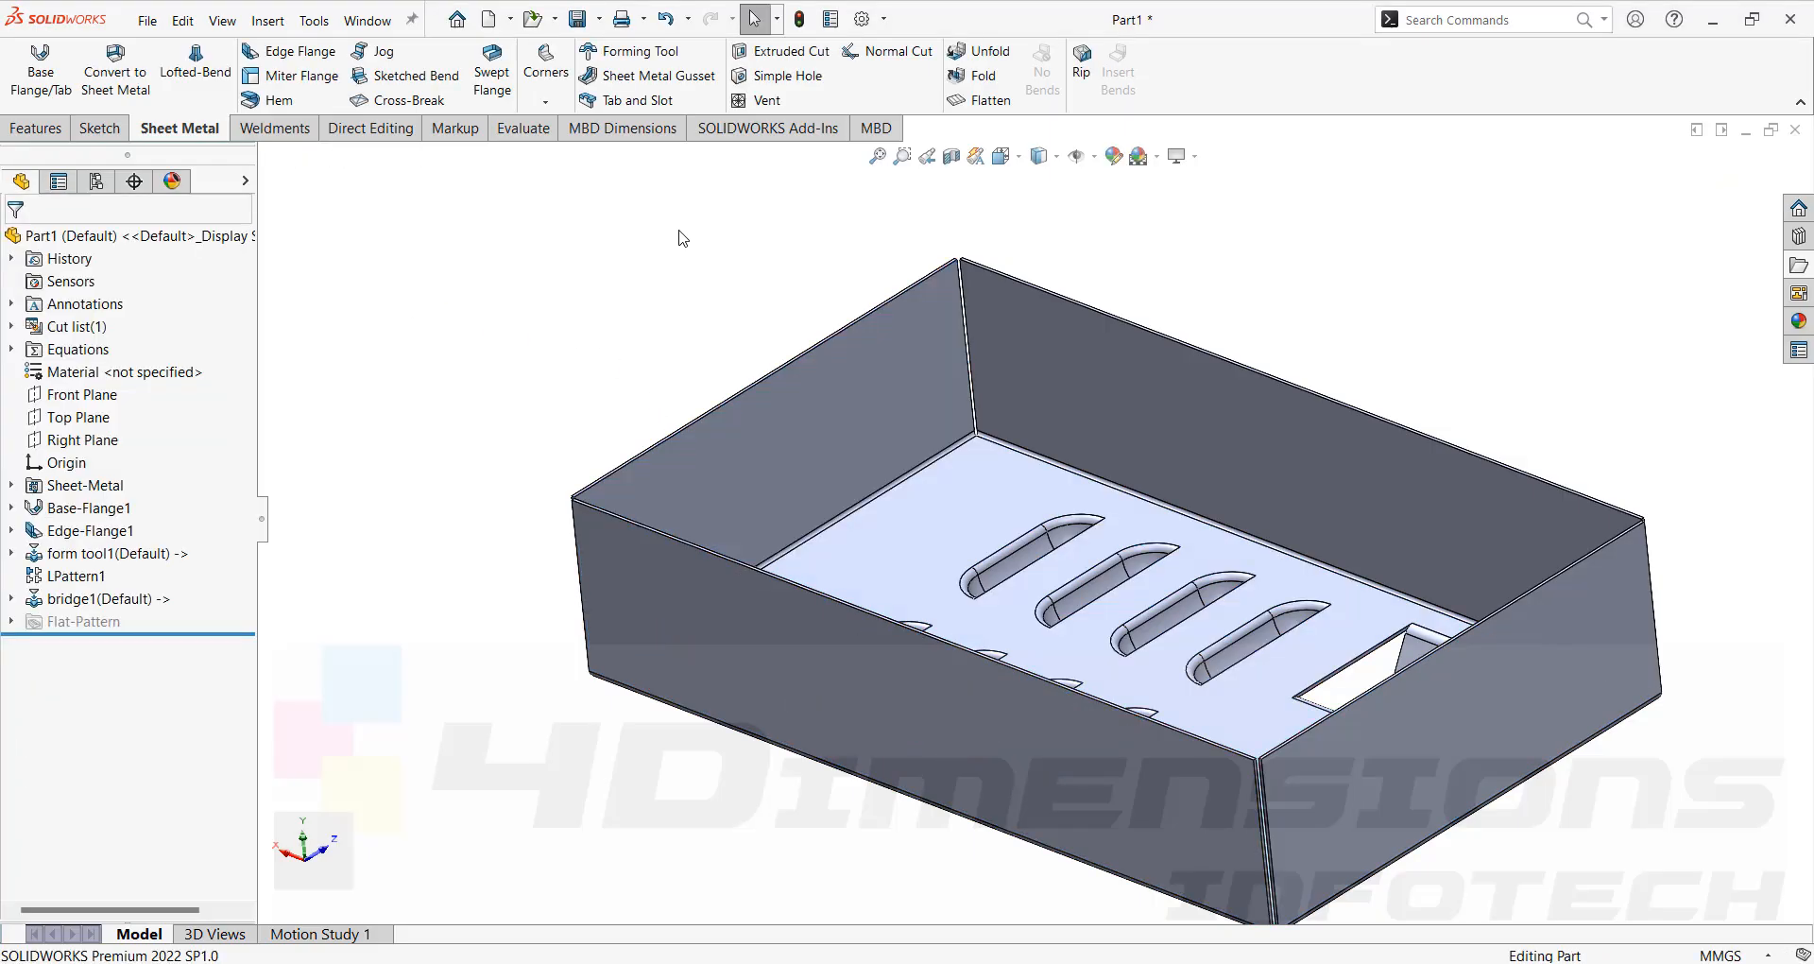
Start a Sheet Metal Gusset on the box's inner back wall and floor faces.
{"action": "left_click", "coordinate": [624, 75]}
{"action": "left_click", "coordinate": [921, 455]}
{"action": "left_click", "coordinate": [932, 475]}
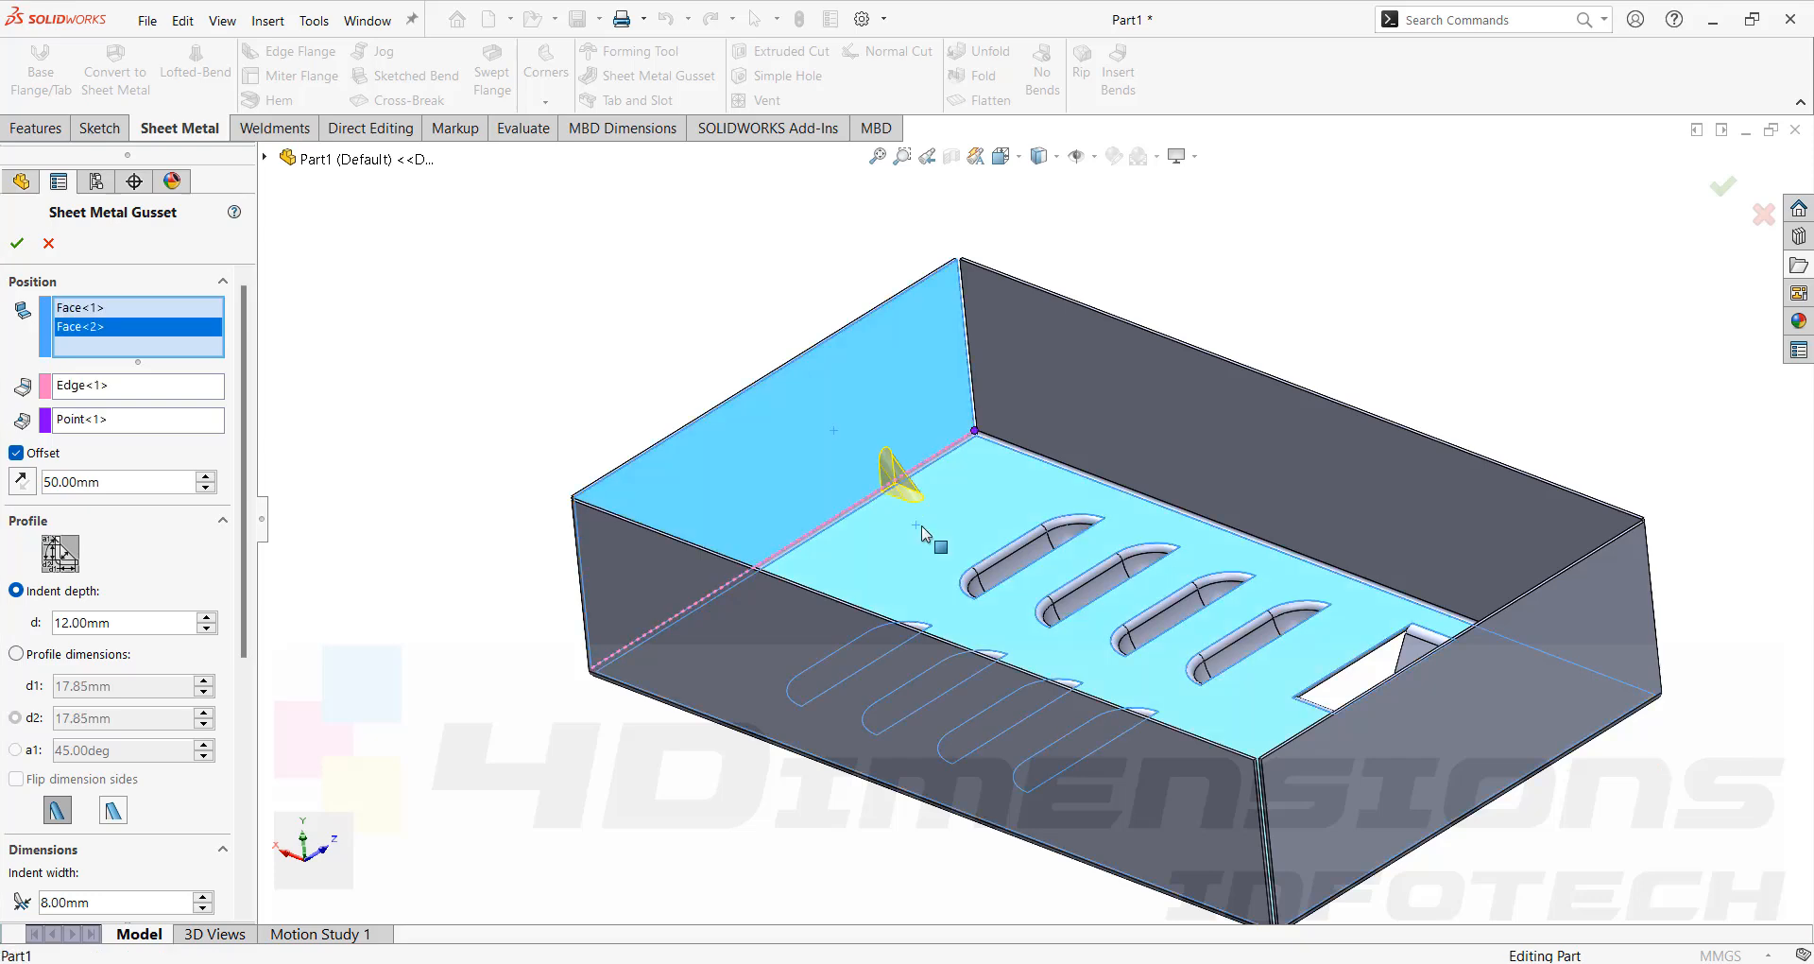
{"action": "scroll", "coordinate": [934, 475], "scroll_direction": "down", "scroll_amount": 2}
{"action": "scroll", "coordinate": [938, 480], "scroll_direction": "down", "scroll_amount": 2}
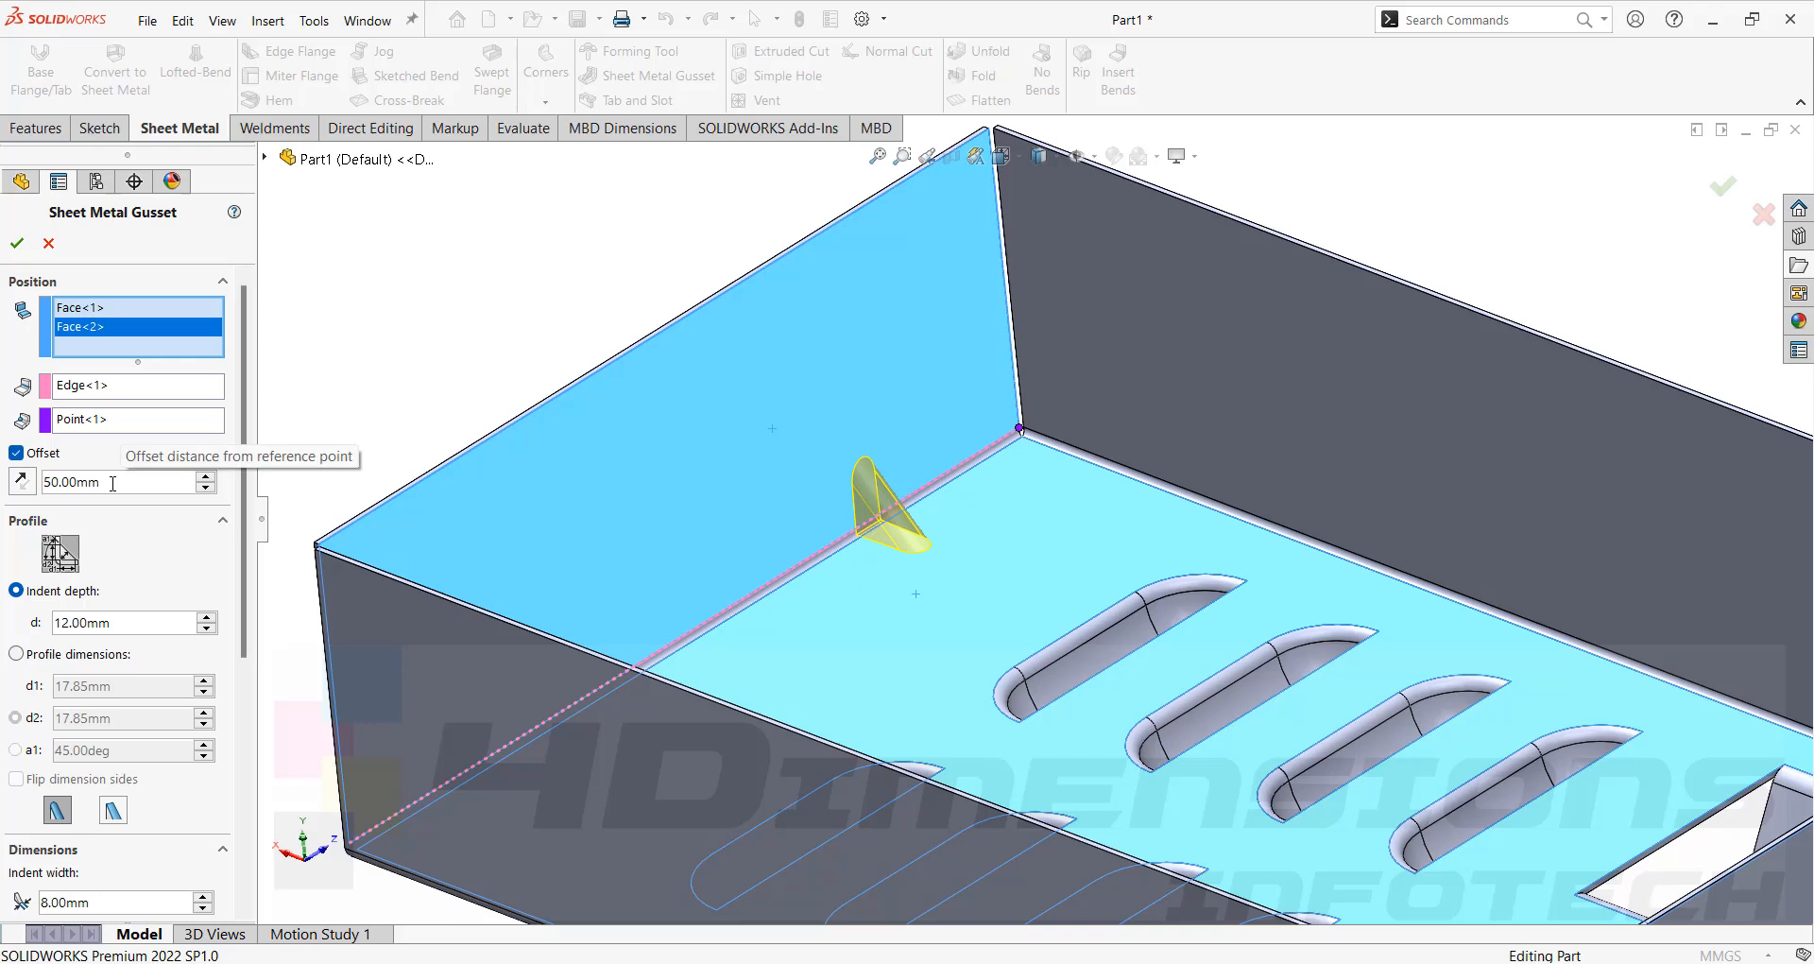
{"action": "scroll", "coordinate": [935, 519], "scroll_direction": "down", "scroll_amount": 2}
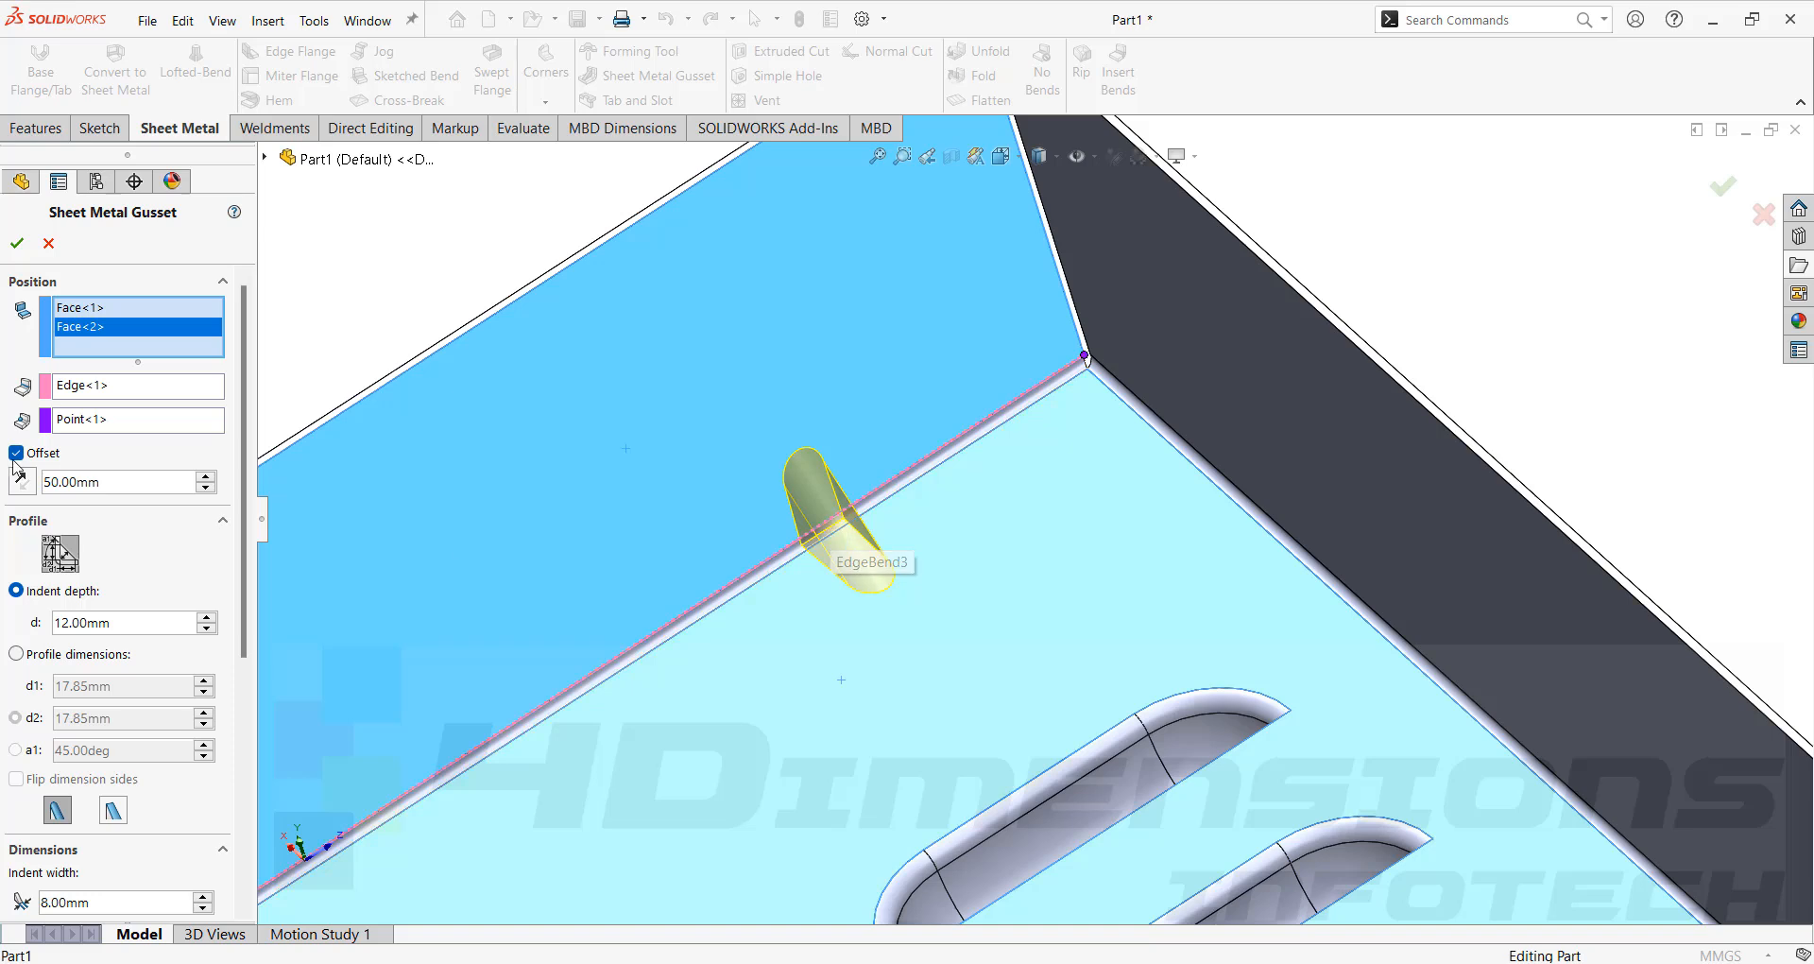
Set the gusset's indent depth to 15 mm.
{"action": "double_click", "coordinate": [79, 623]}
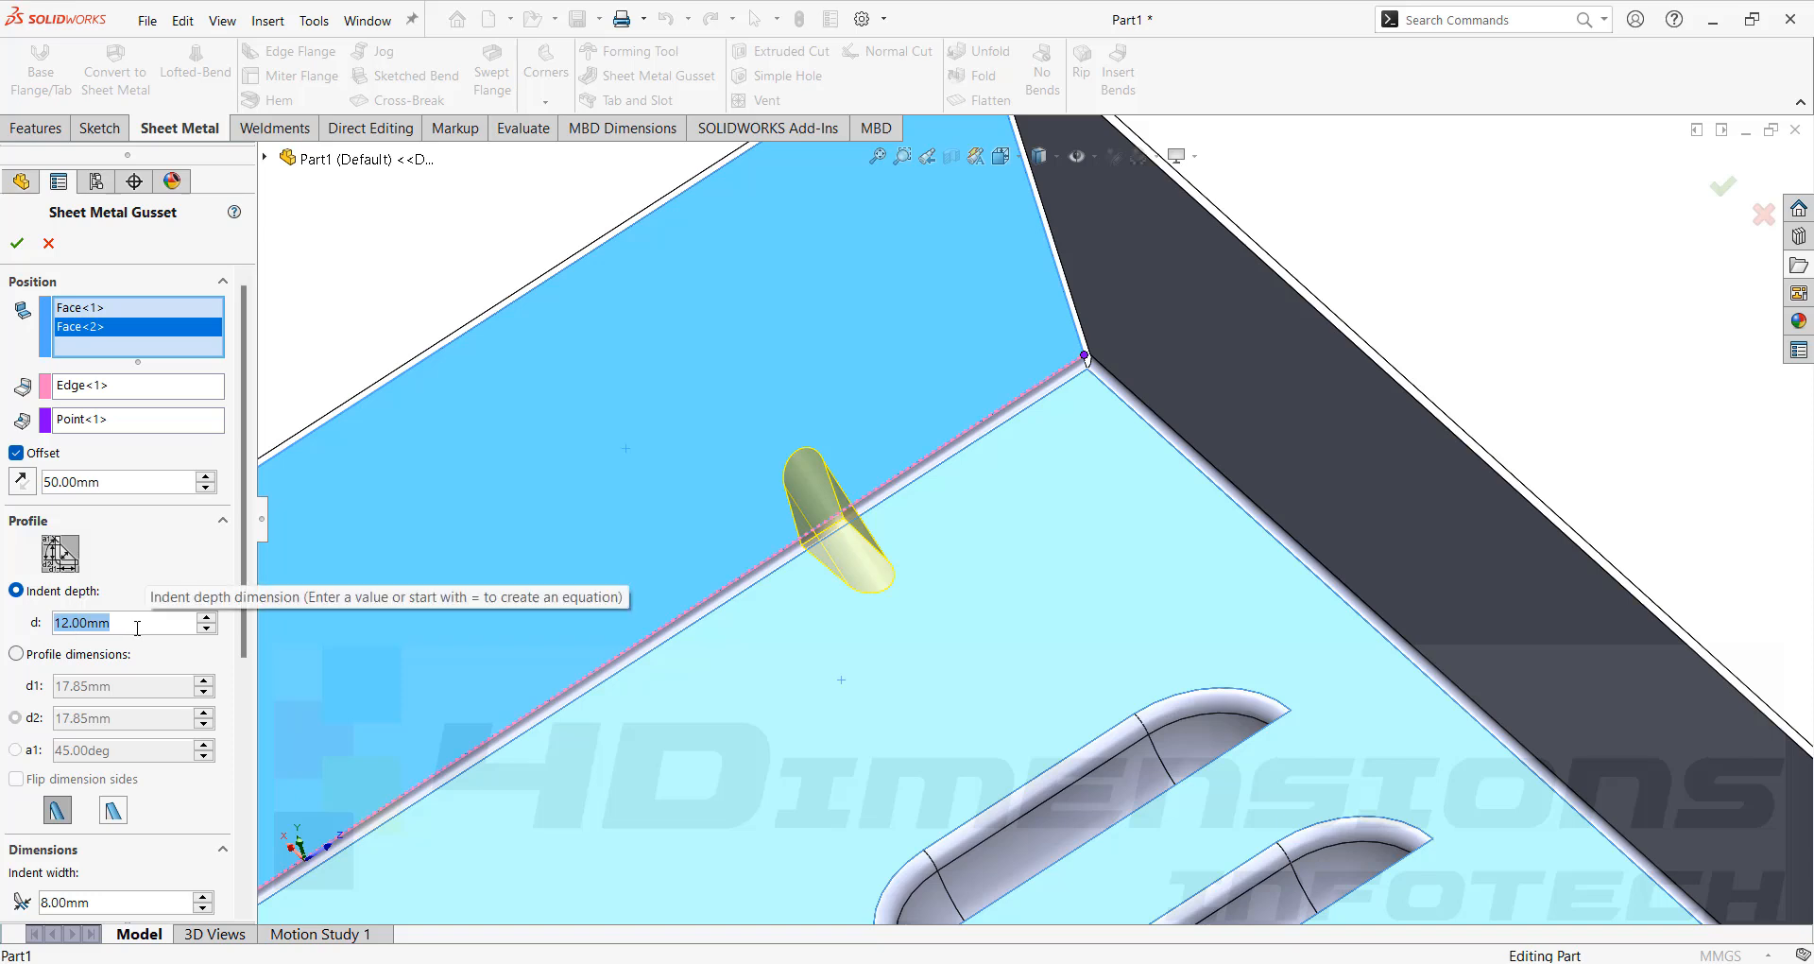
{"action": "type", "text": "15"}
{"action": "key", "text": "Return"}
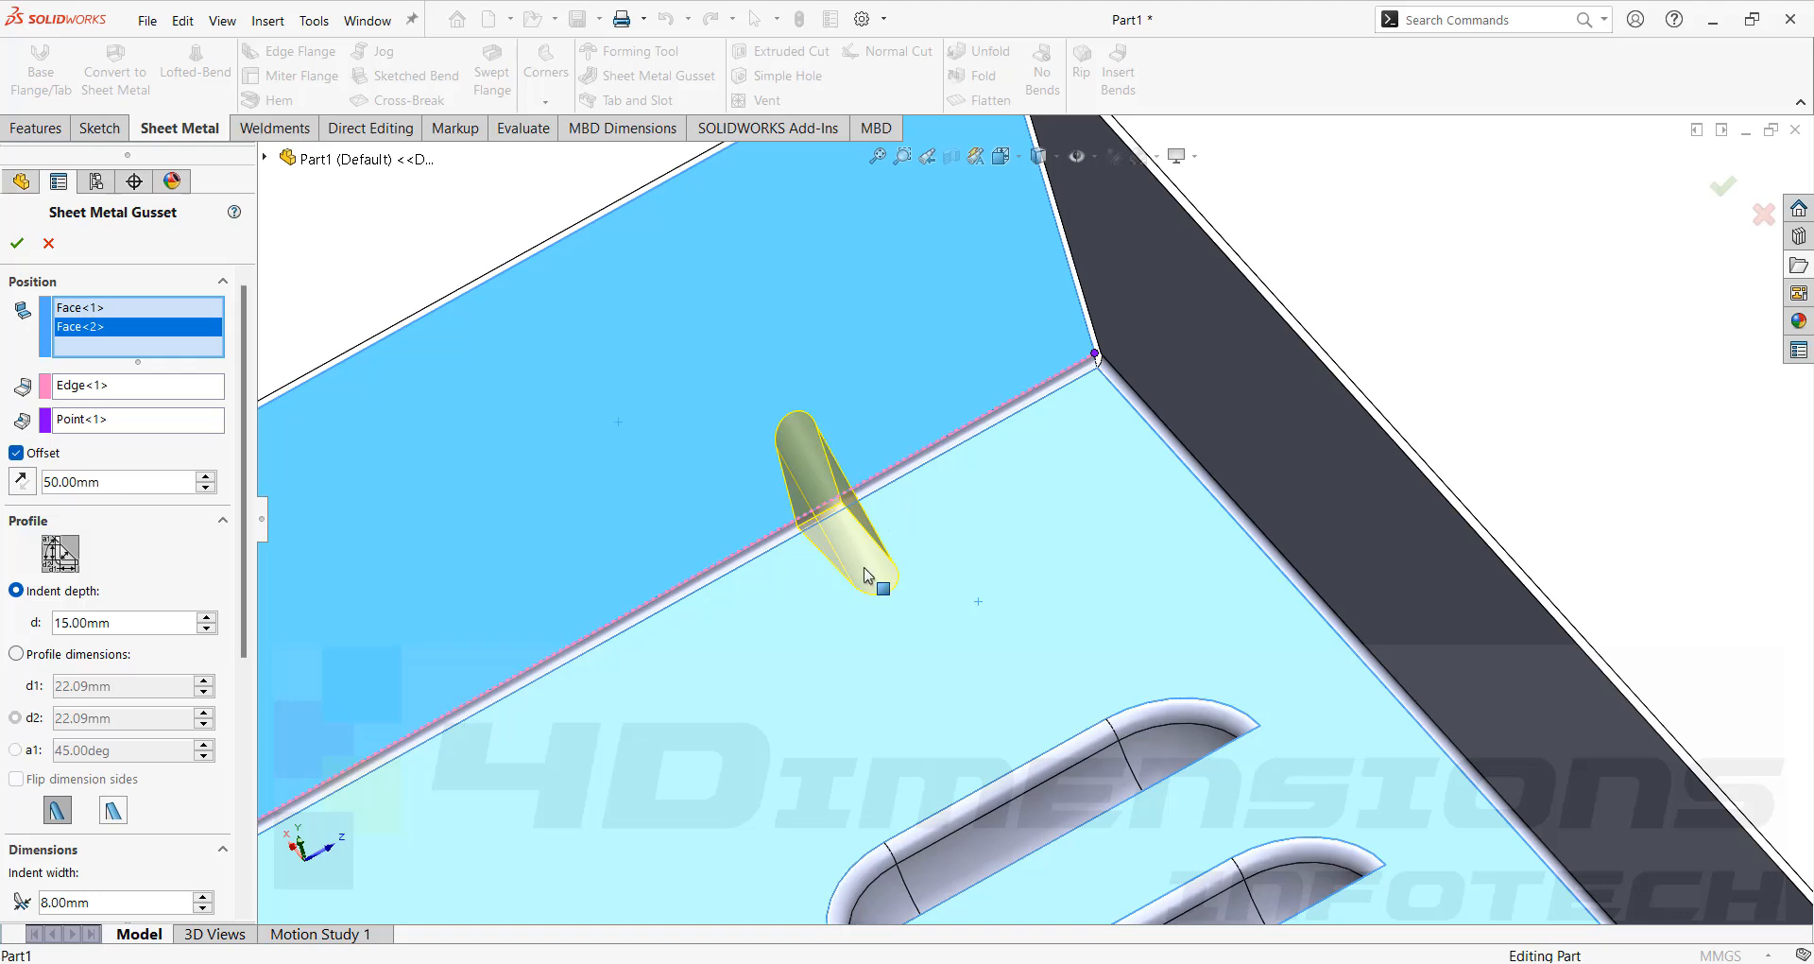
Set the gusset's indent depth to 20 mm.
{"action": "middle_click_drag", "start_coordinate": [862, 599], "coordinate": [903, 565]}
{"action": "scroll", "coordinate": [847, 518], "scroll_direction": "down", "scroll_amount": 3}
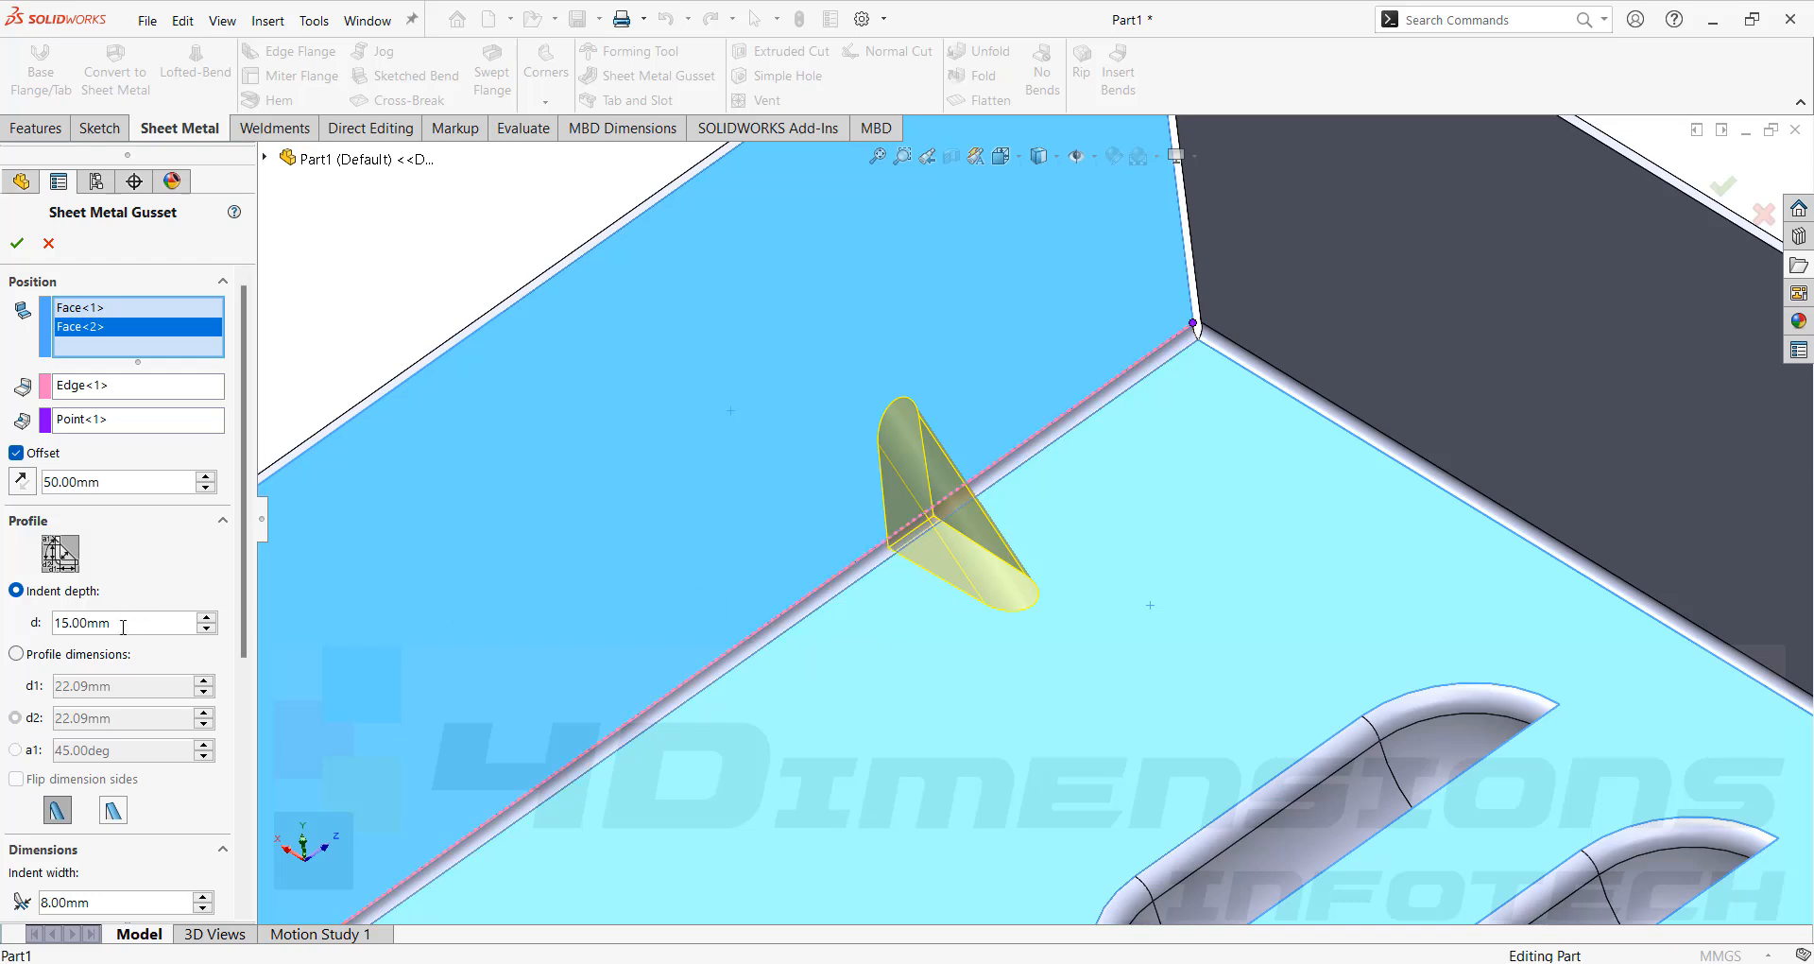
{"action": "left_click_drag", "start_coordinate": [133, 622], "coordinate": [3, 650]}
{"action": "type", "text": "20"}
{"action": "key", "text": "Return"}
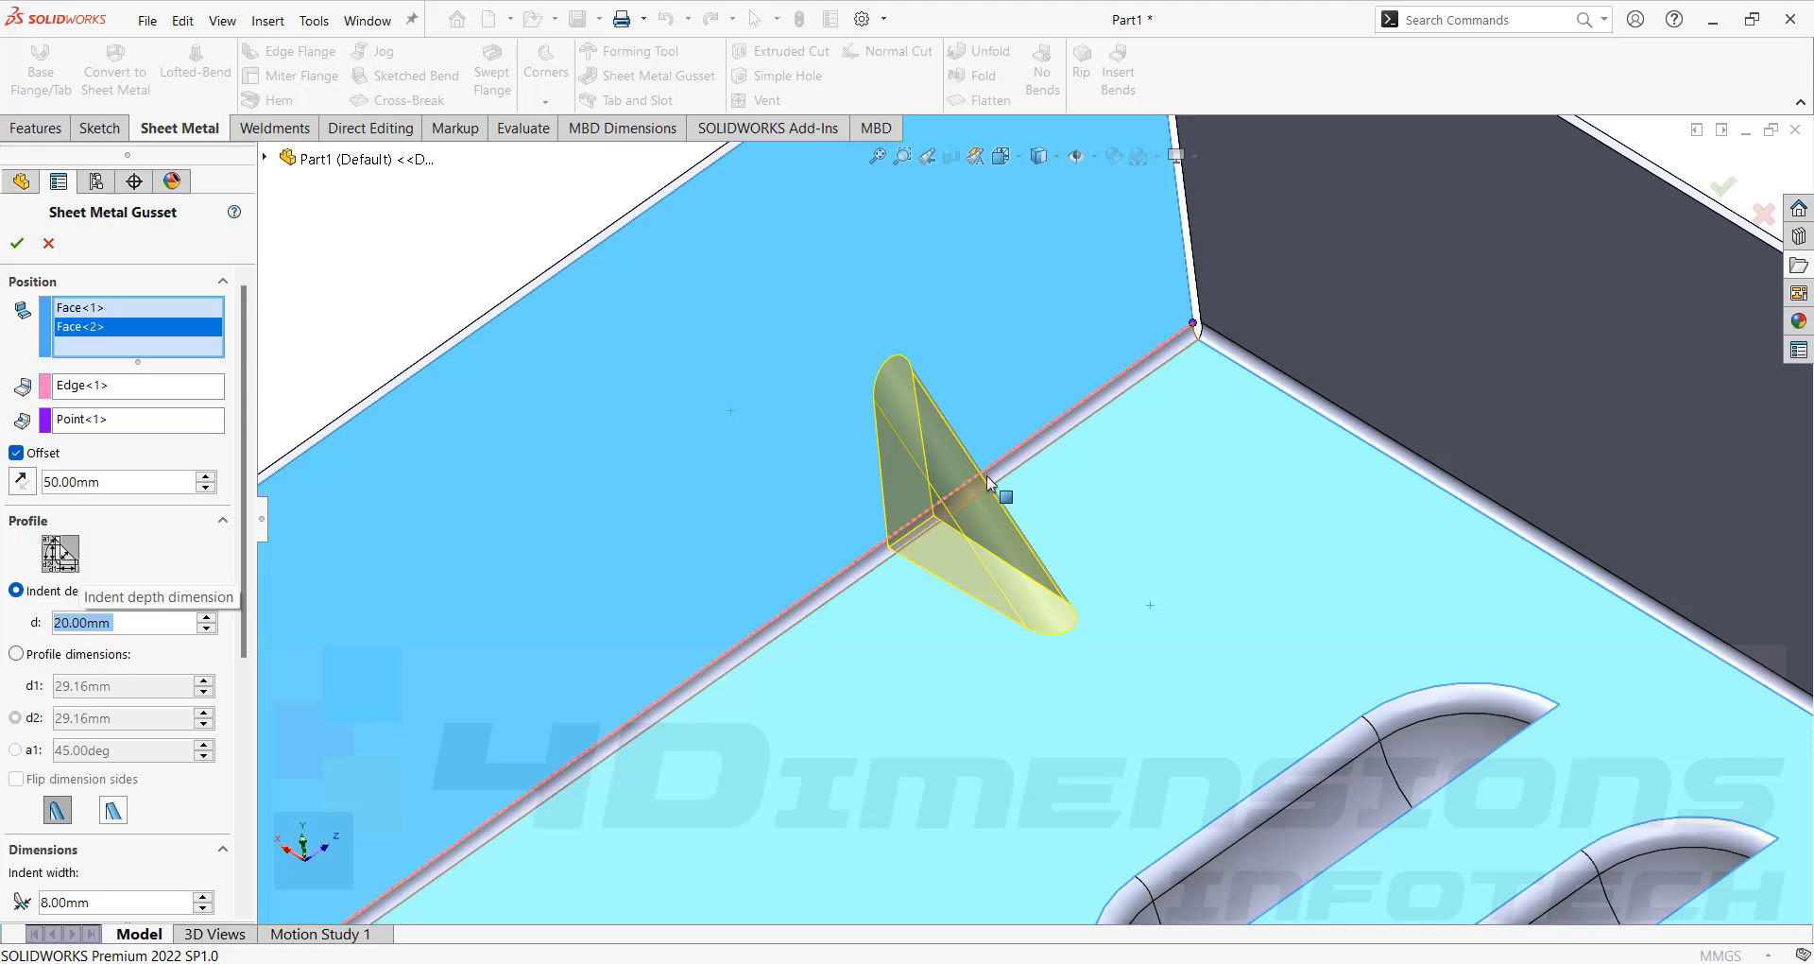
Switch the gusset profile to profile dimensions with d1 and d2 both set to 25 mm.
{"action": "scroll", "coordinate": [1001, 492], "scroll_direction": "up", "scroll_amount": 3}
{"action": "scroll", "coordinate": [1011, 510], "scroll_direction": "down", "scroll_amount": 3}
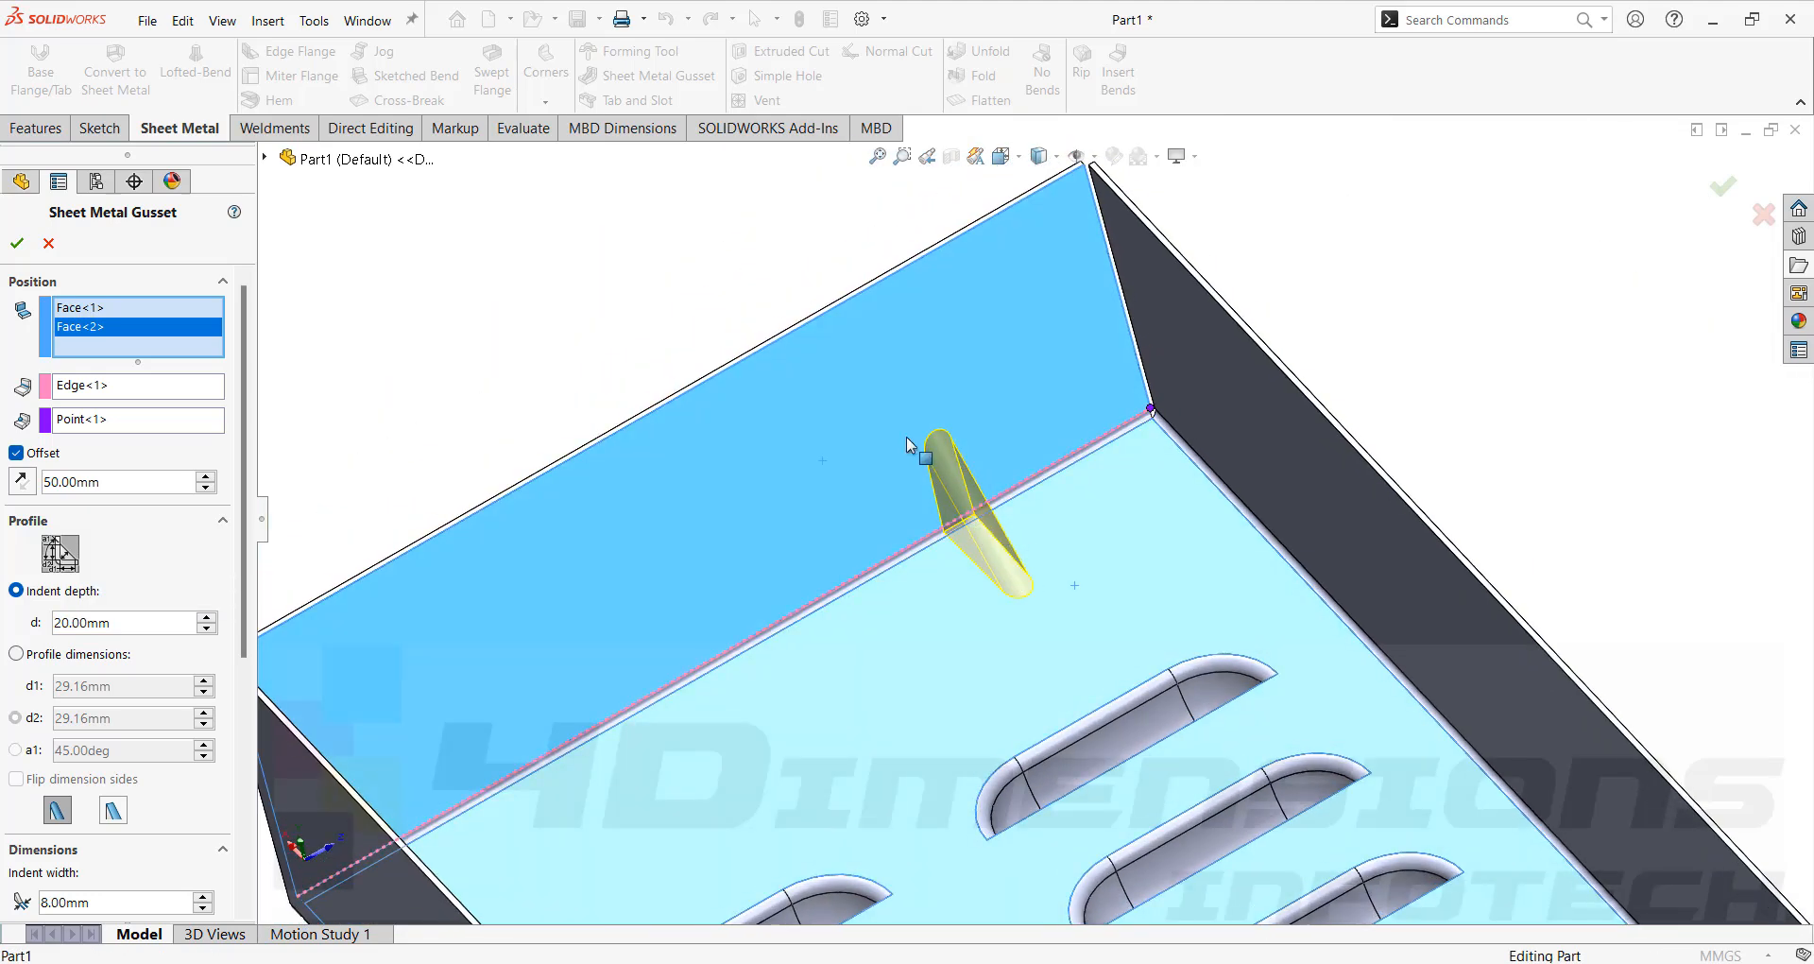
{"action": "scroll", "coordinate": [1011, 557], "scroll_direction": "down", "scroll_amount": 2}
{"action": "scroll", "coordinate": [1009, 501], "scroll_direction": "up", "scroll_amount": 3}
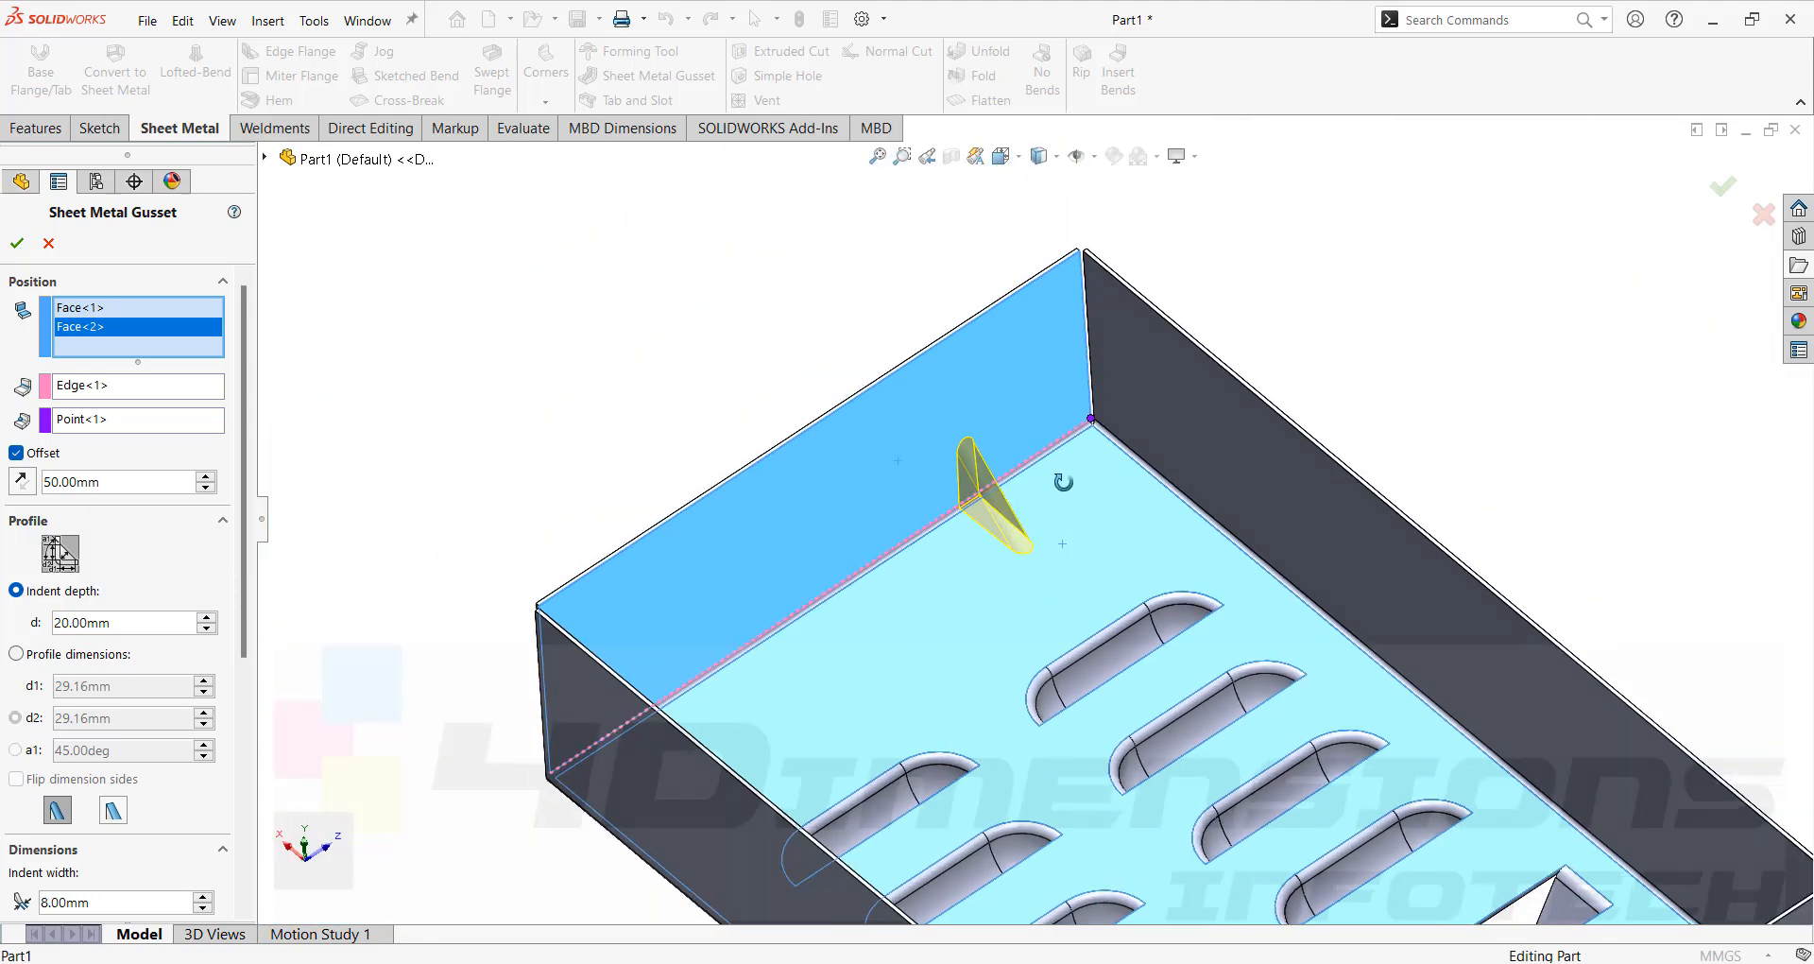
{"action": "left_click", "coordinate": [16, 652]}
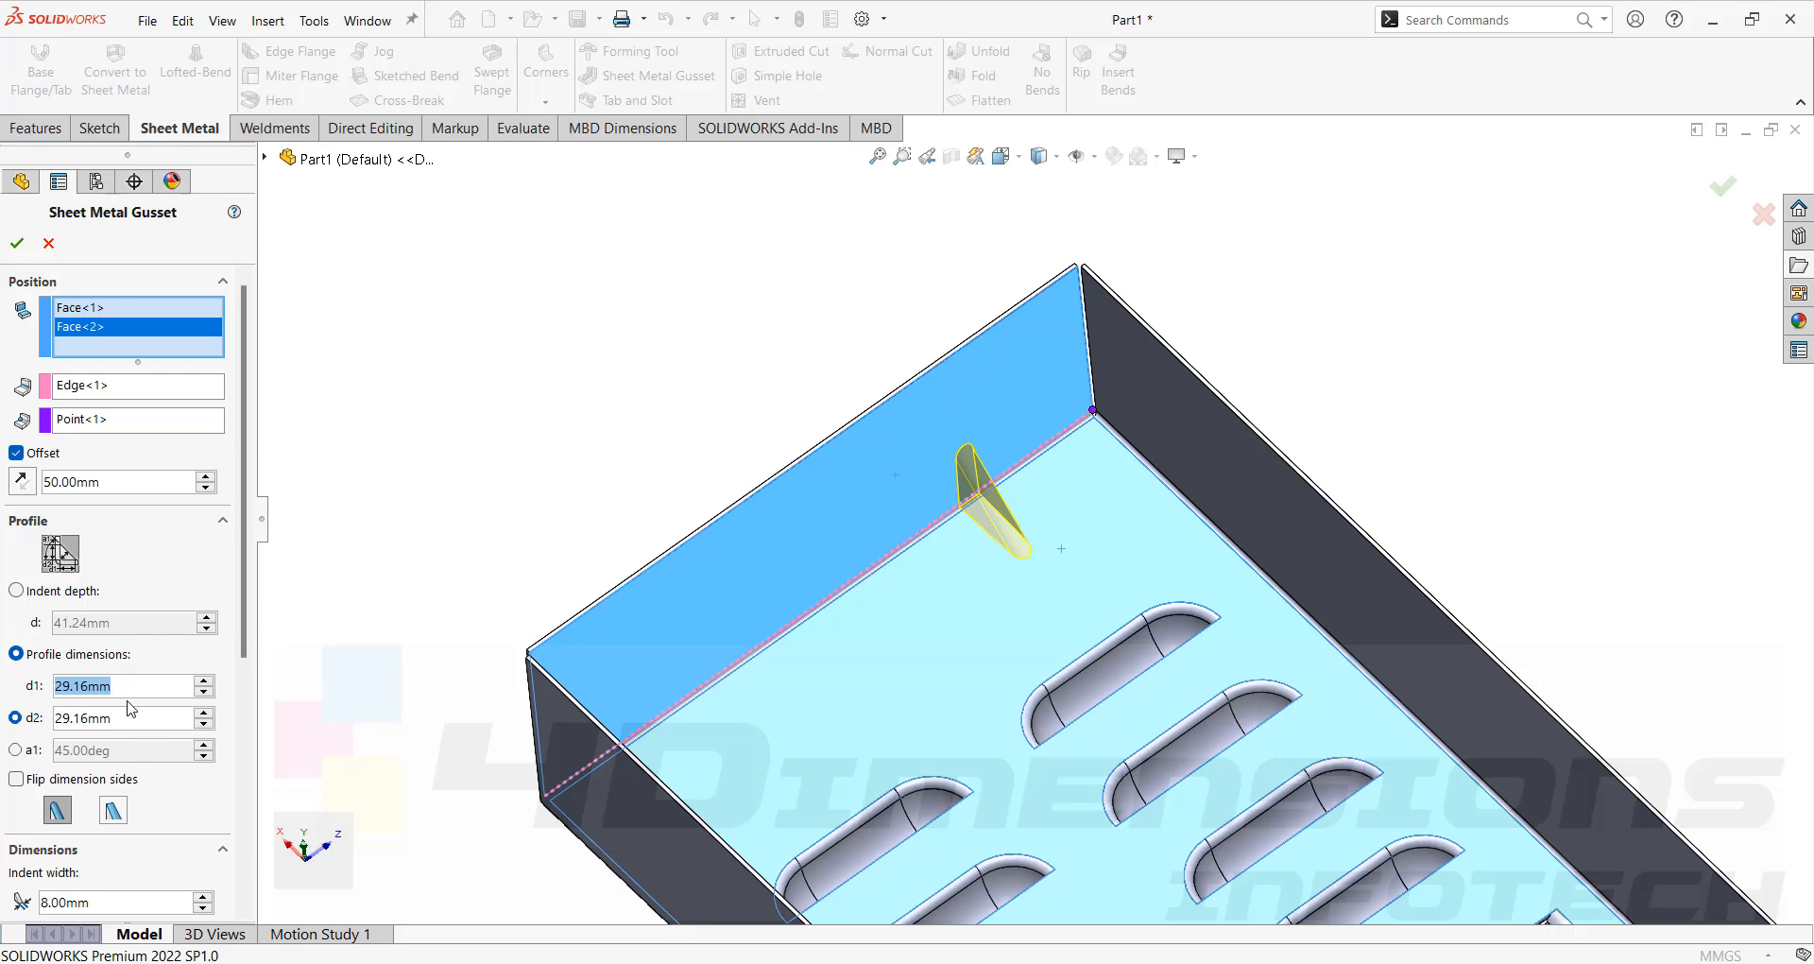
{"action": "type", "text": "25"}
{"action": "key", "text": "Tab"}
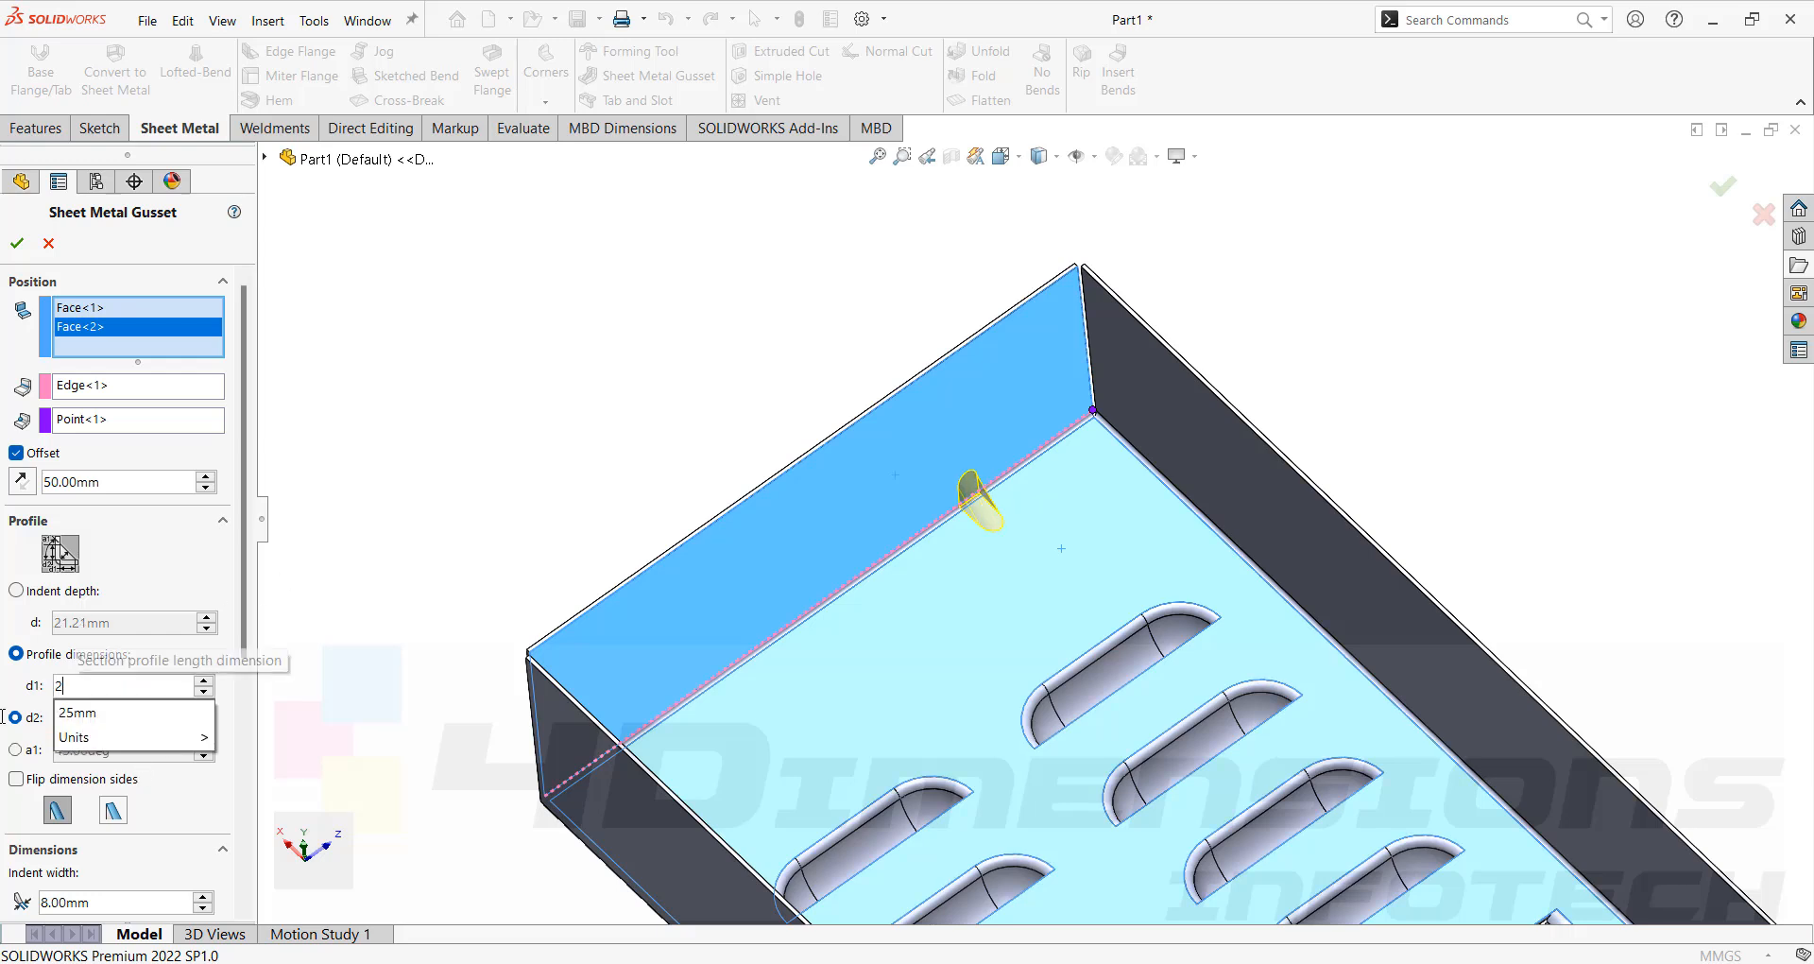
{"action": "type", "text": "15.00mm"}
{"action": "key", "text": "Return"}
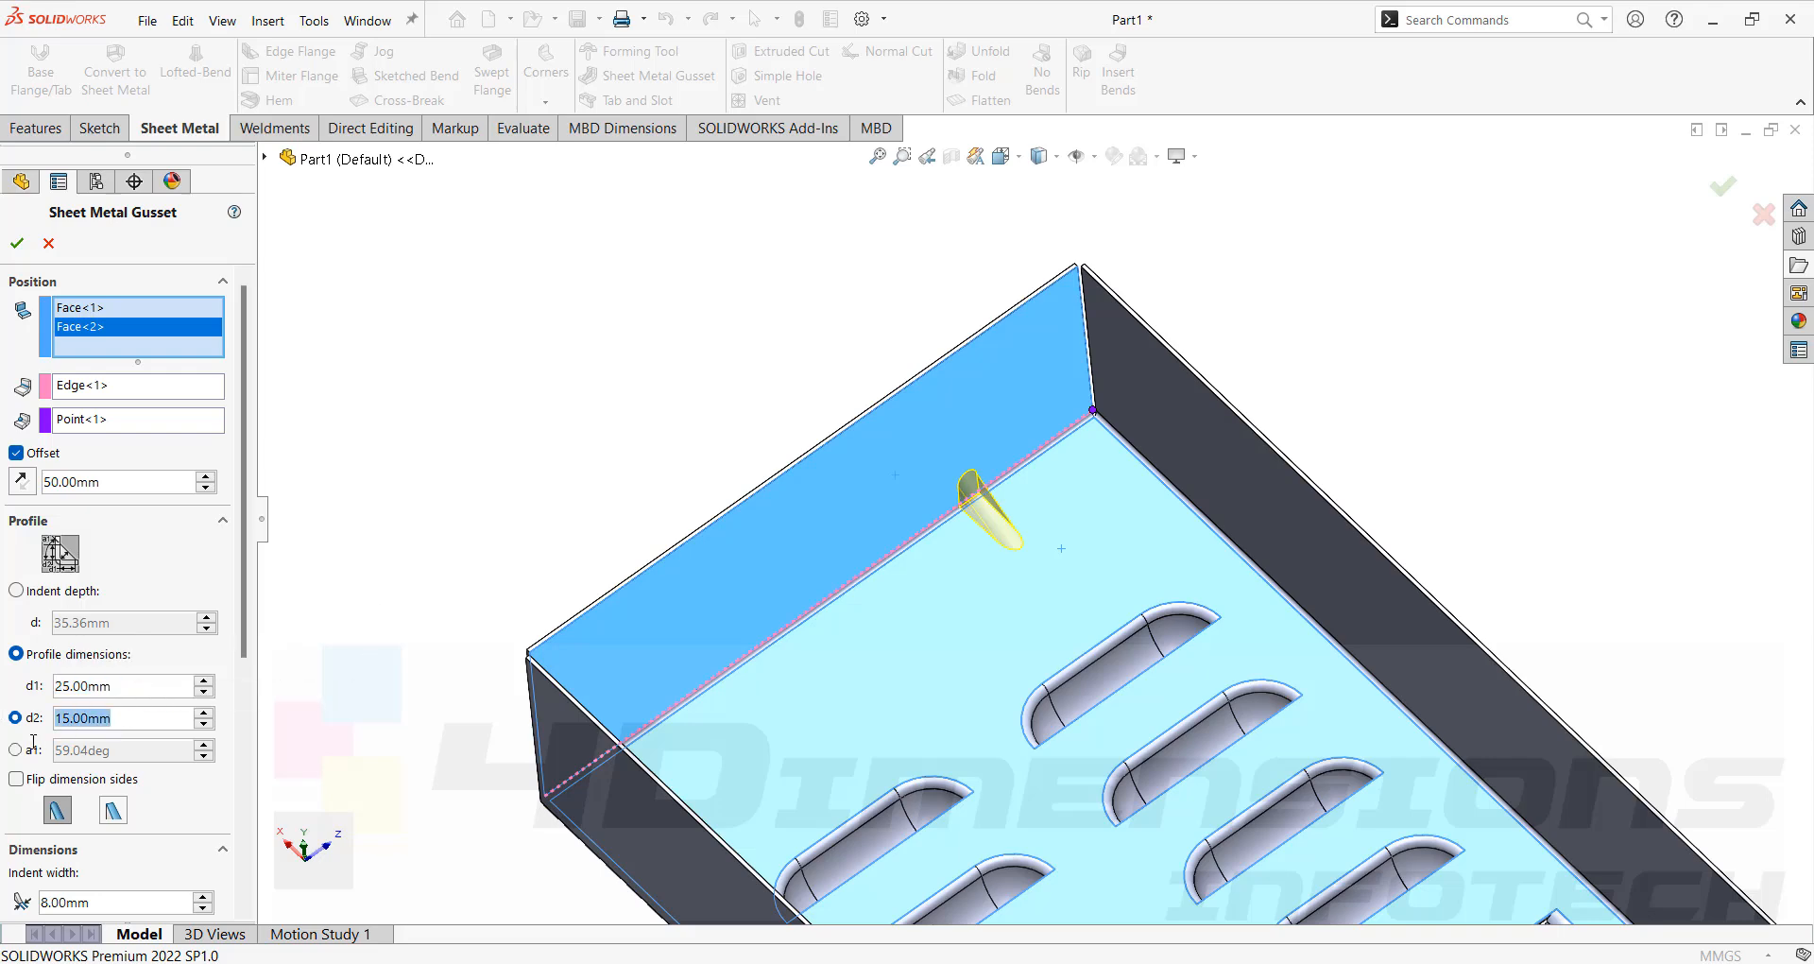
{"action": "type", "text": "25"}
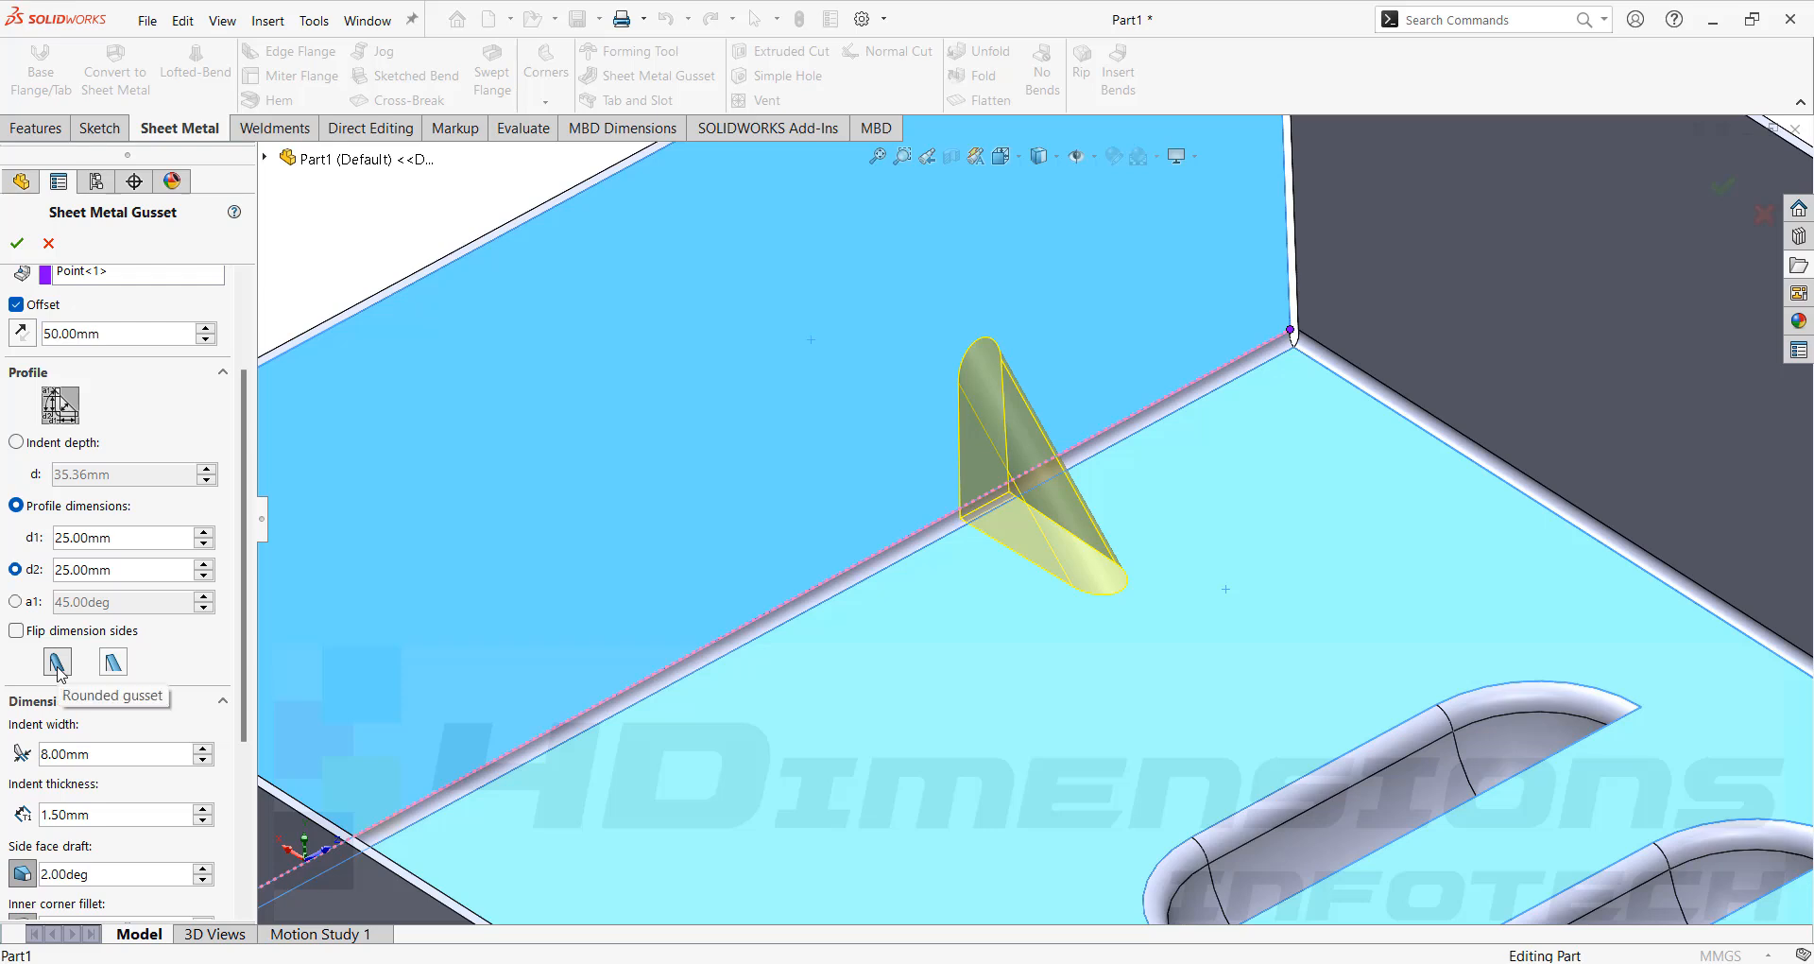
Try the flat gusset style and return to the rounded gusset style.
{"action": "left_click", "coordinate": [112, 662]}
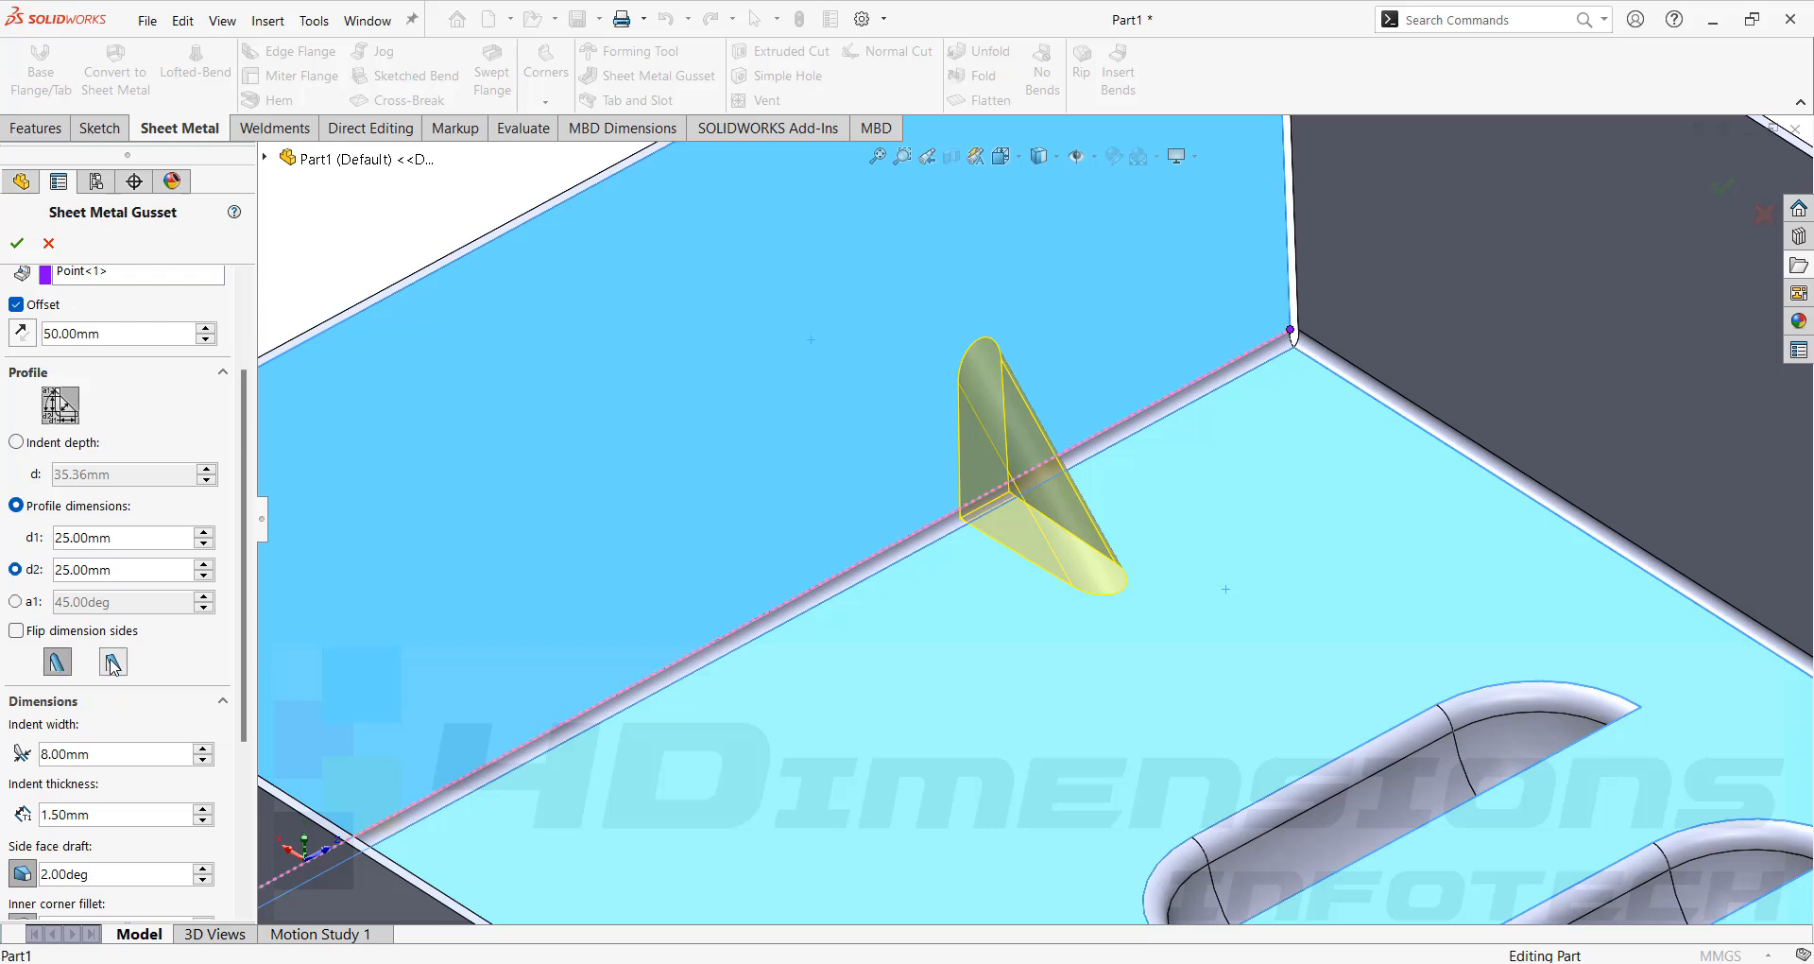
{"action": "left_click", "coordinate": [57, 661]}
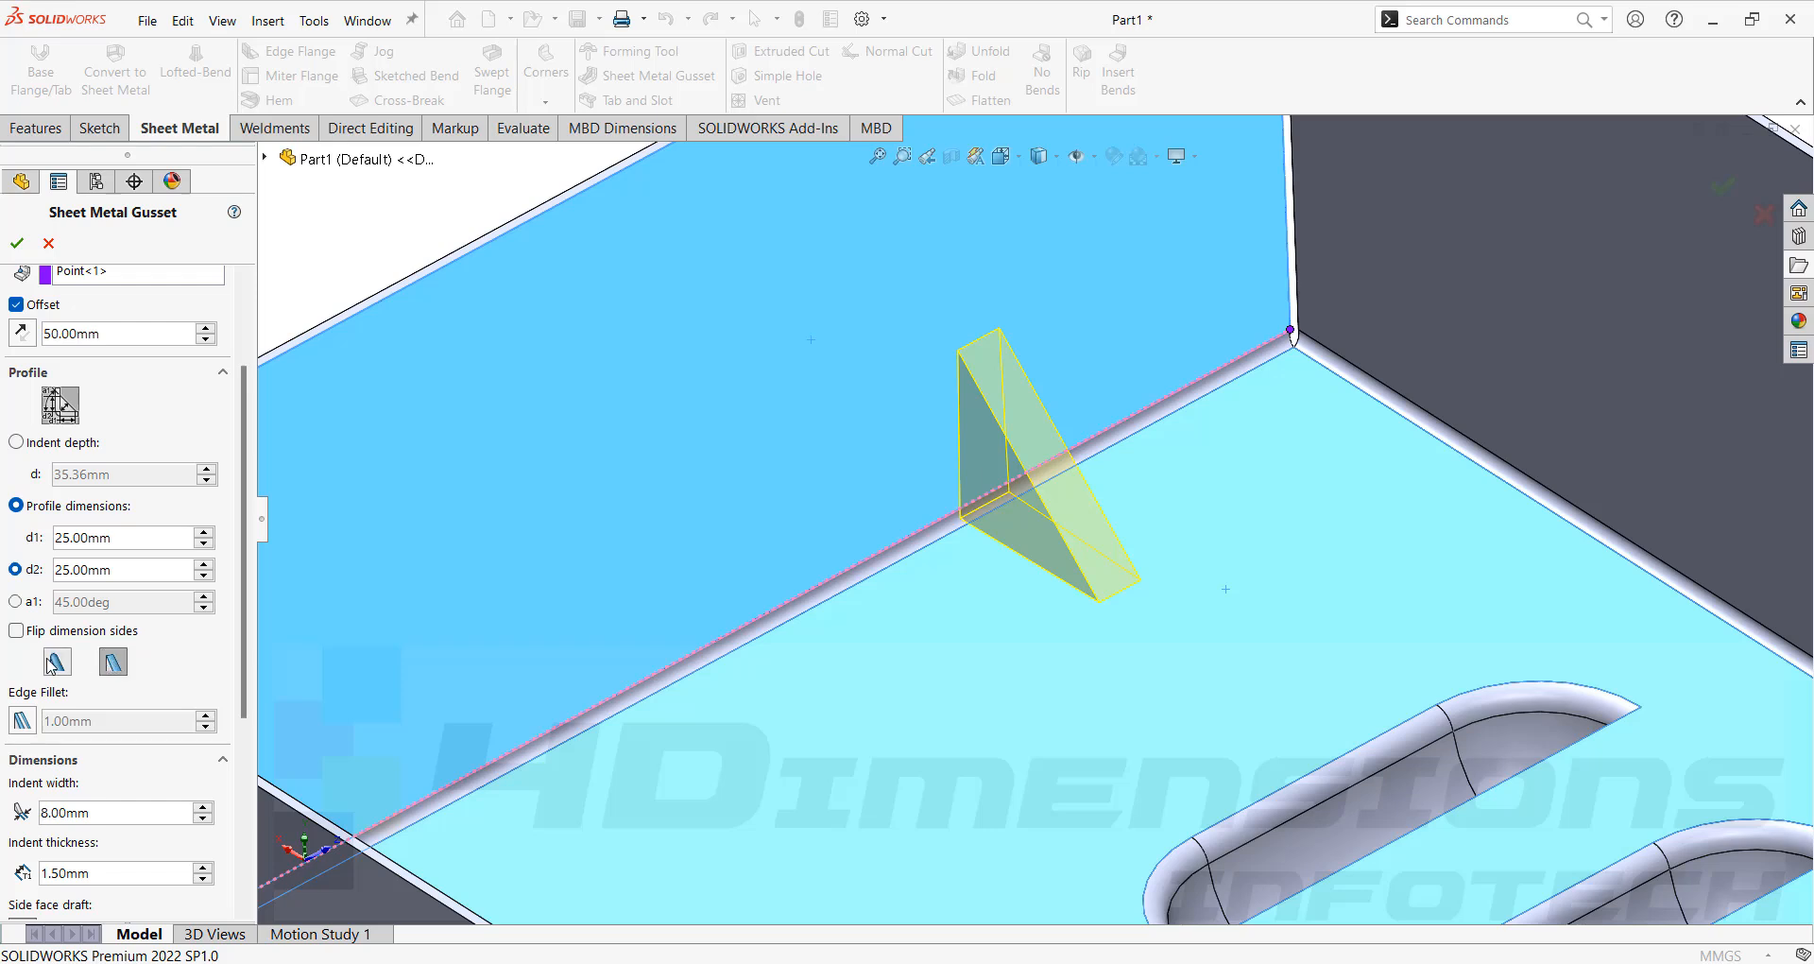
{"action": "left_click", "coordinate": [113, 662]}
{"action": "scroll", "coordinate": [115, 515], "scroll_direction": "down", "scroll_amount": 3}
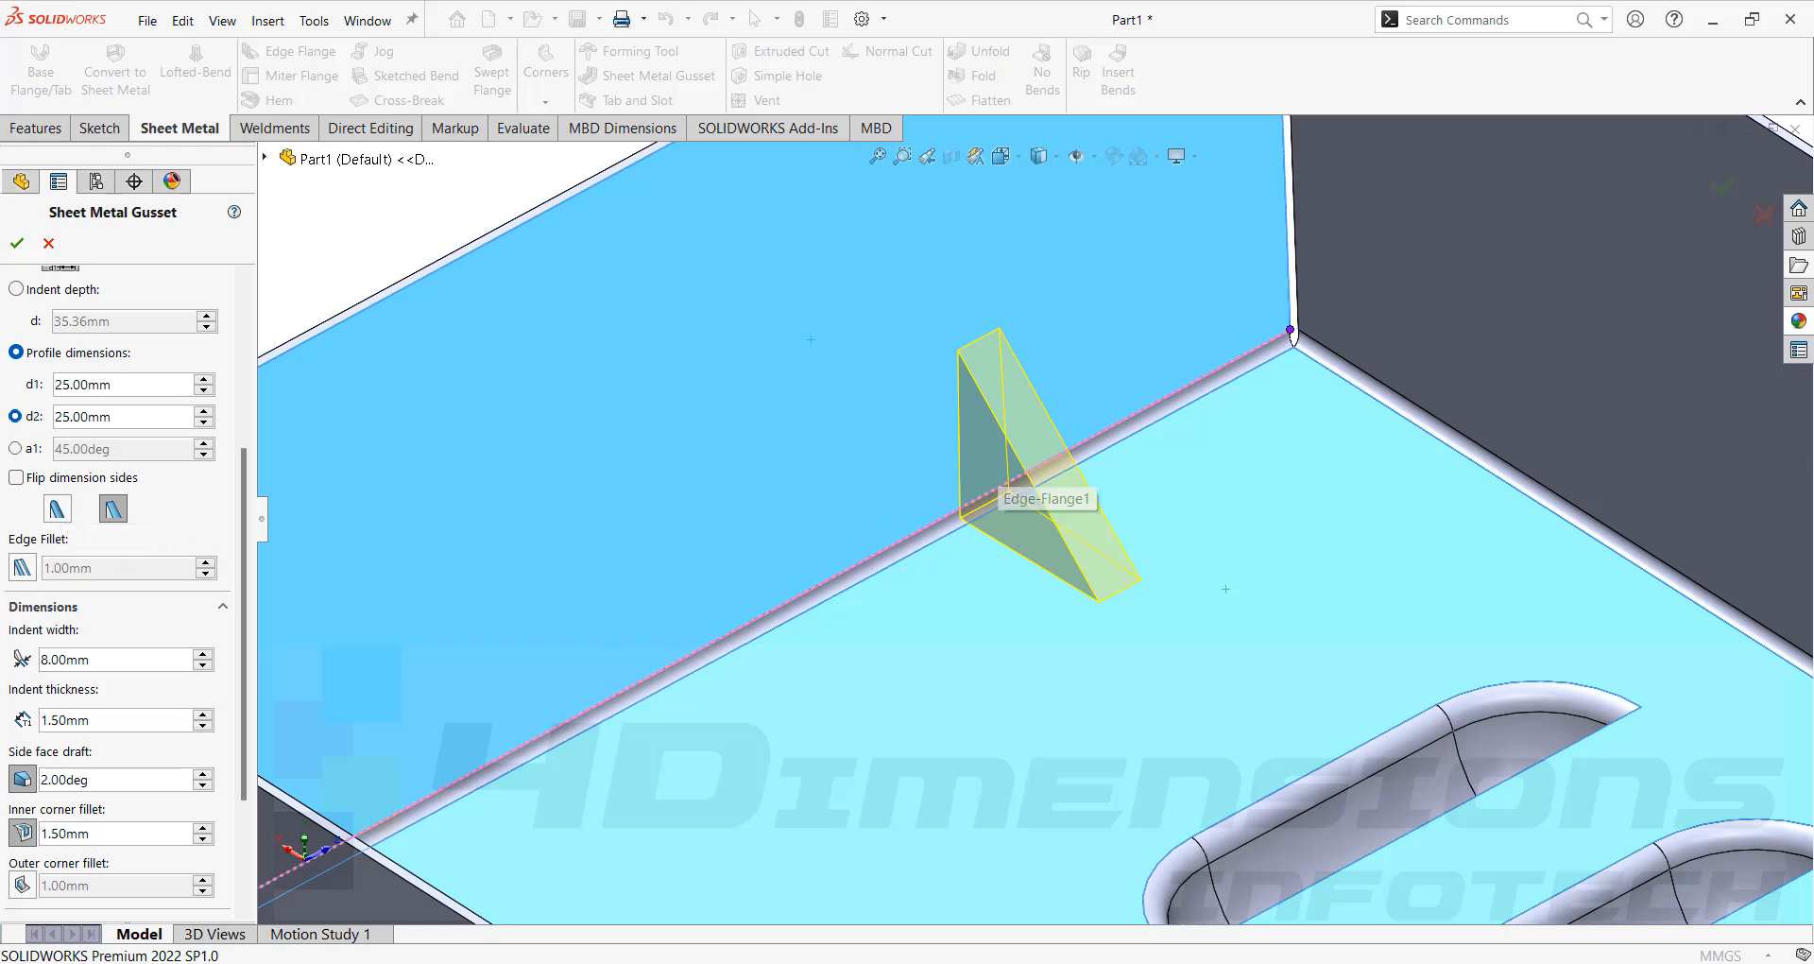
{"action": "left_click", "coordinate": [58, 510]}
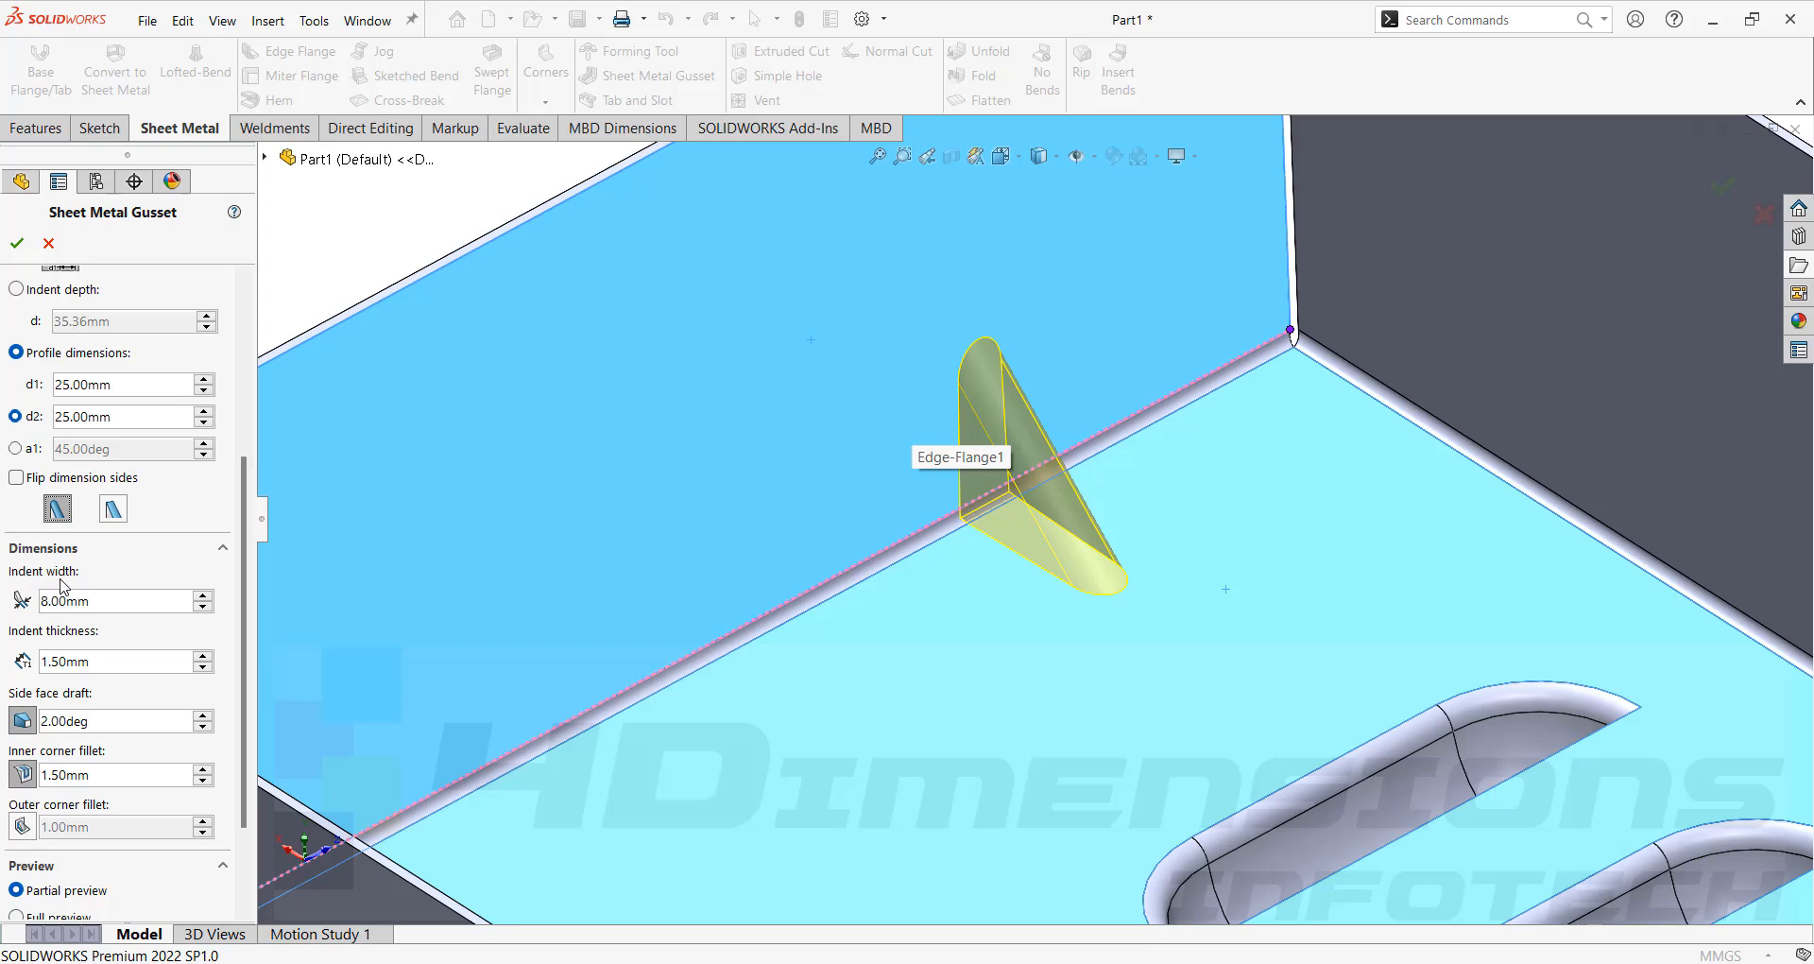
Set the gusset's indent width to 10 mm.
{"action": "left_click_drag", "start_coordinate": [115, 602], "coordinate": [2, 611]}
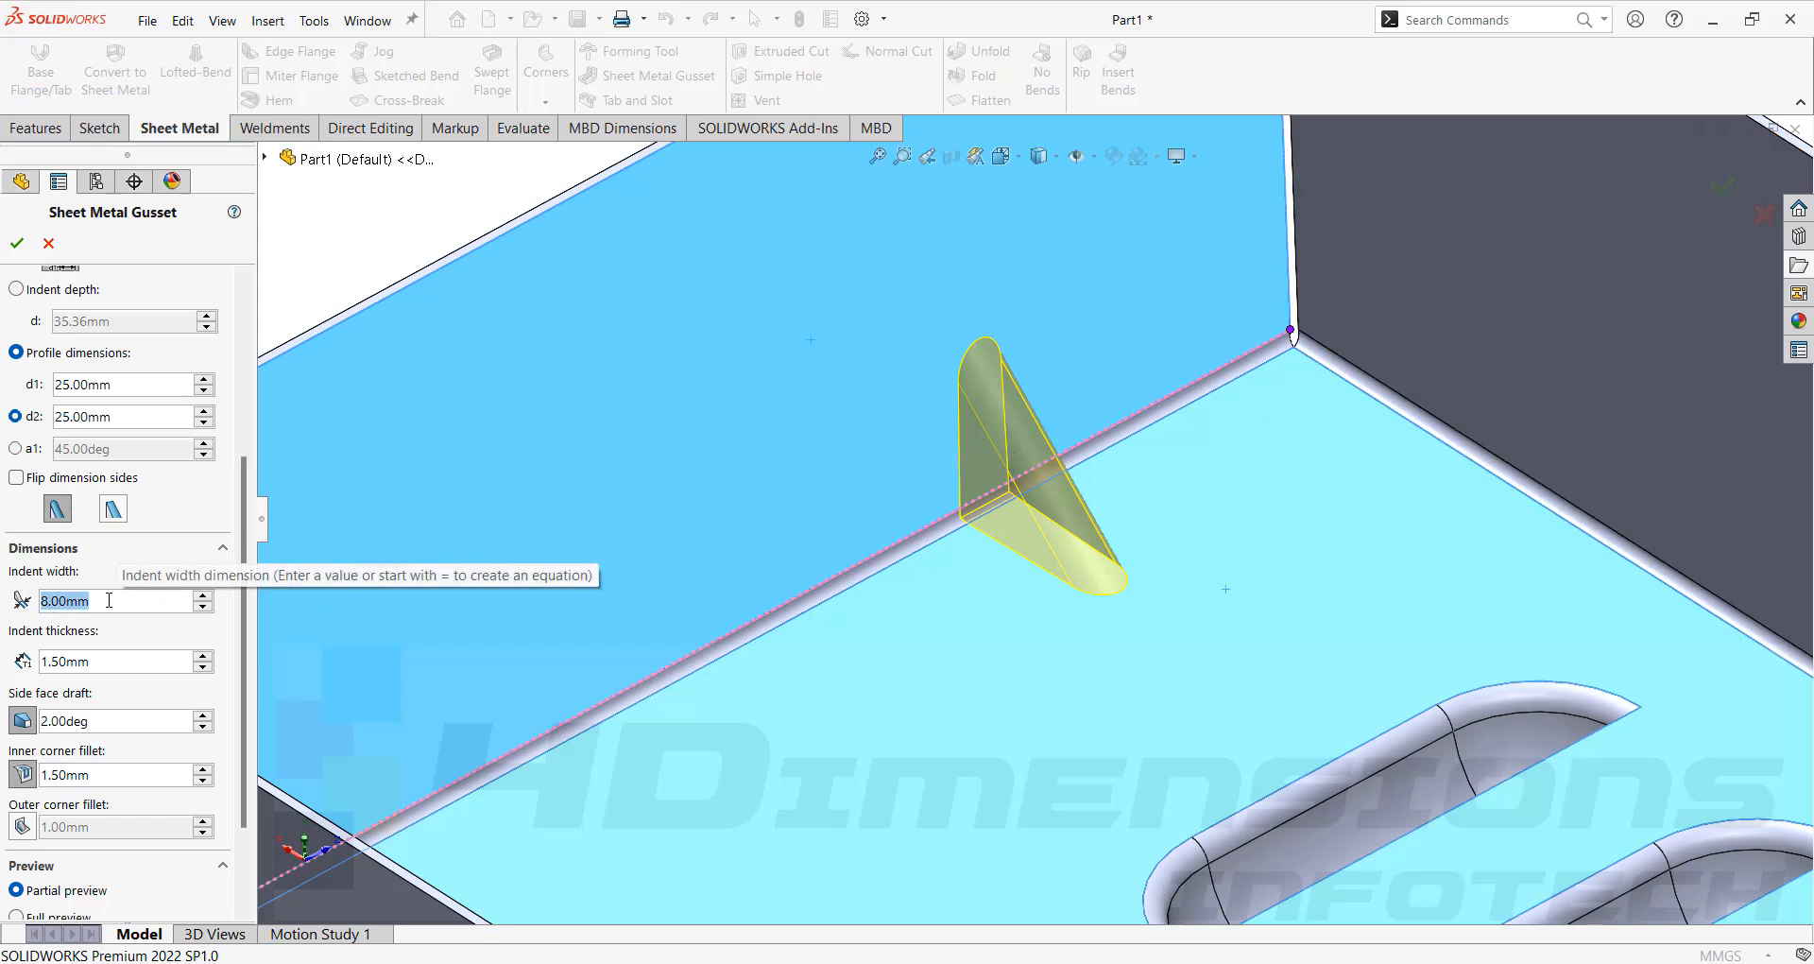
{"action": "type", "text": "10"}
{"action": "key", "text": "Return"}
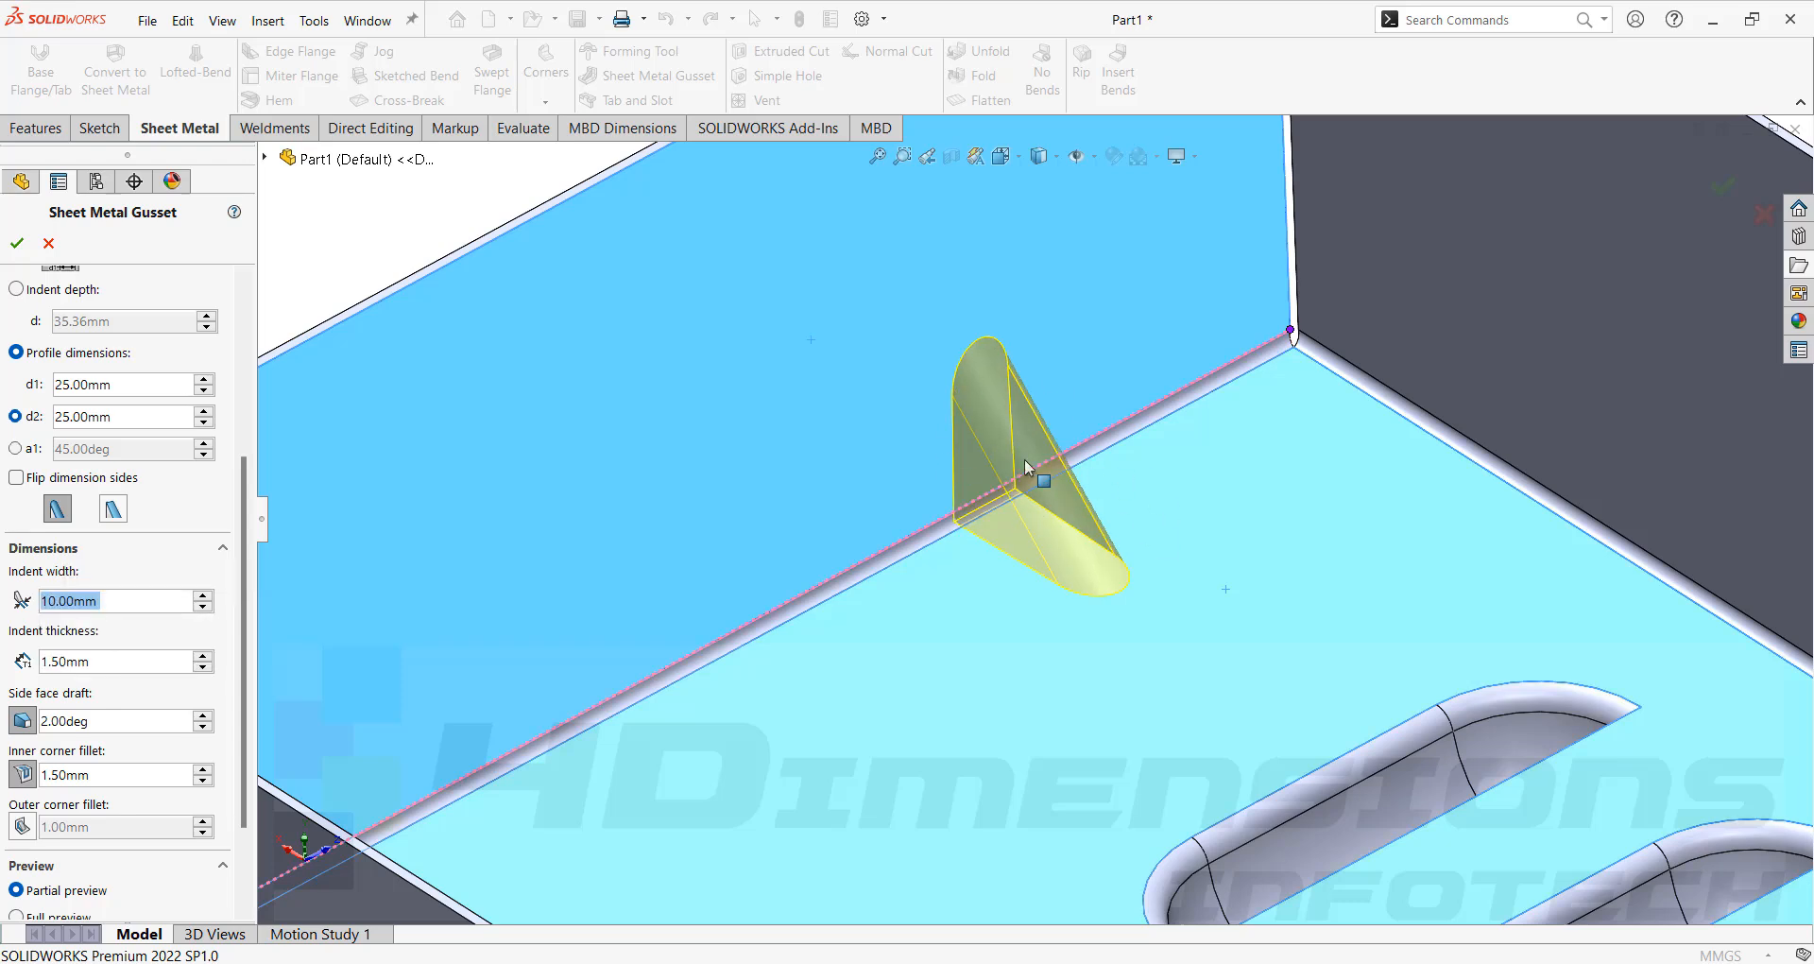
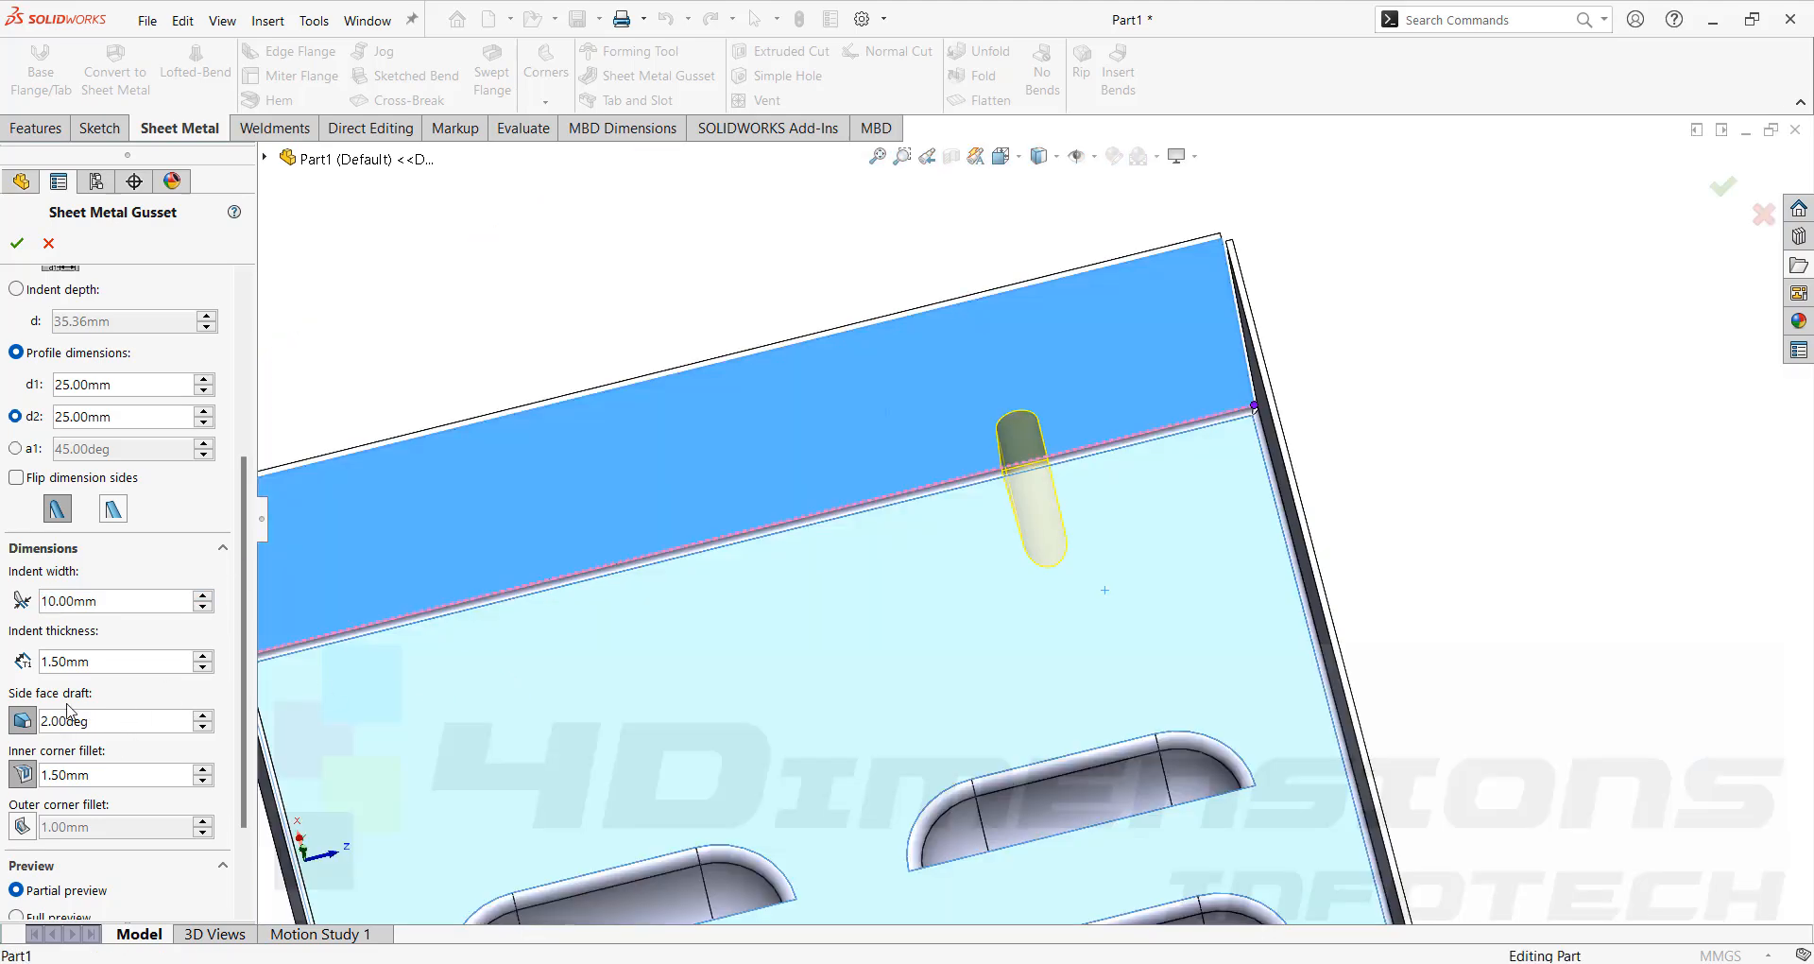
Set the gusset's side face draft to 5 deg.
{"action": "scroll", "coordinate": [1058, 510], "scroll_direction": "down", "scroll_amount": 3}
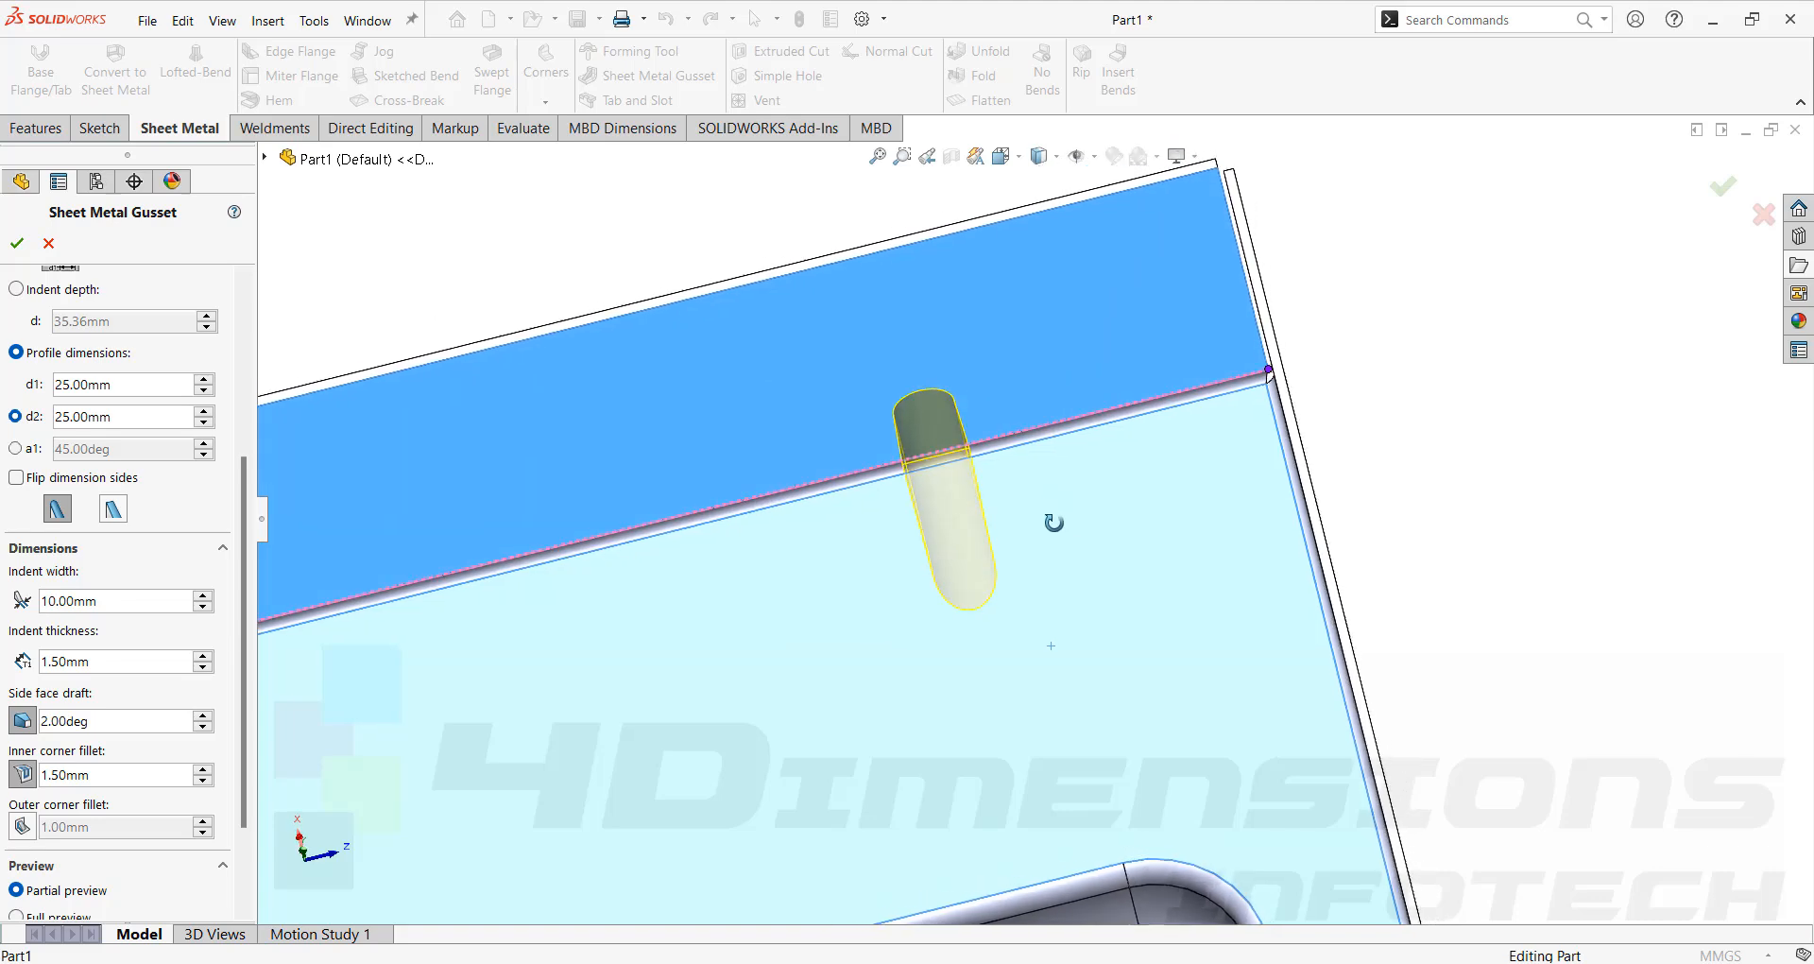
{"action": "scroll", "coordinate": [969, 486], "scroll_direction": "down", "scroll_amount": 2}
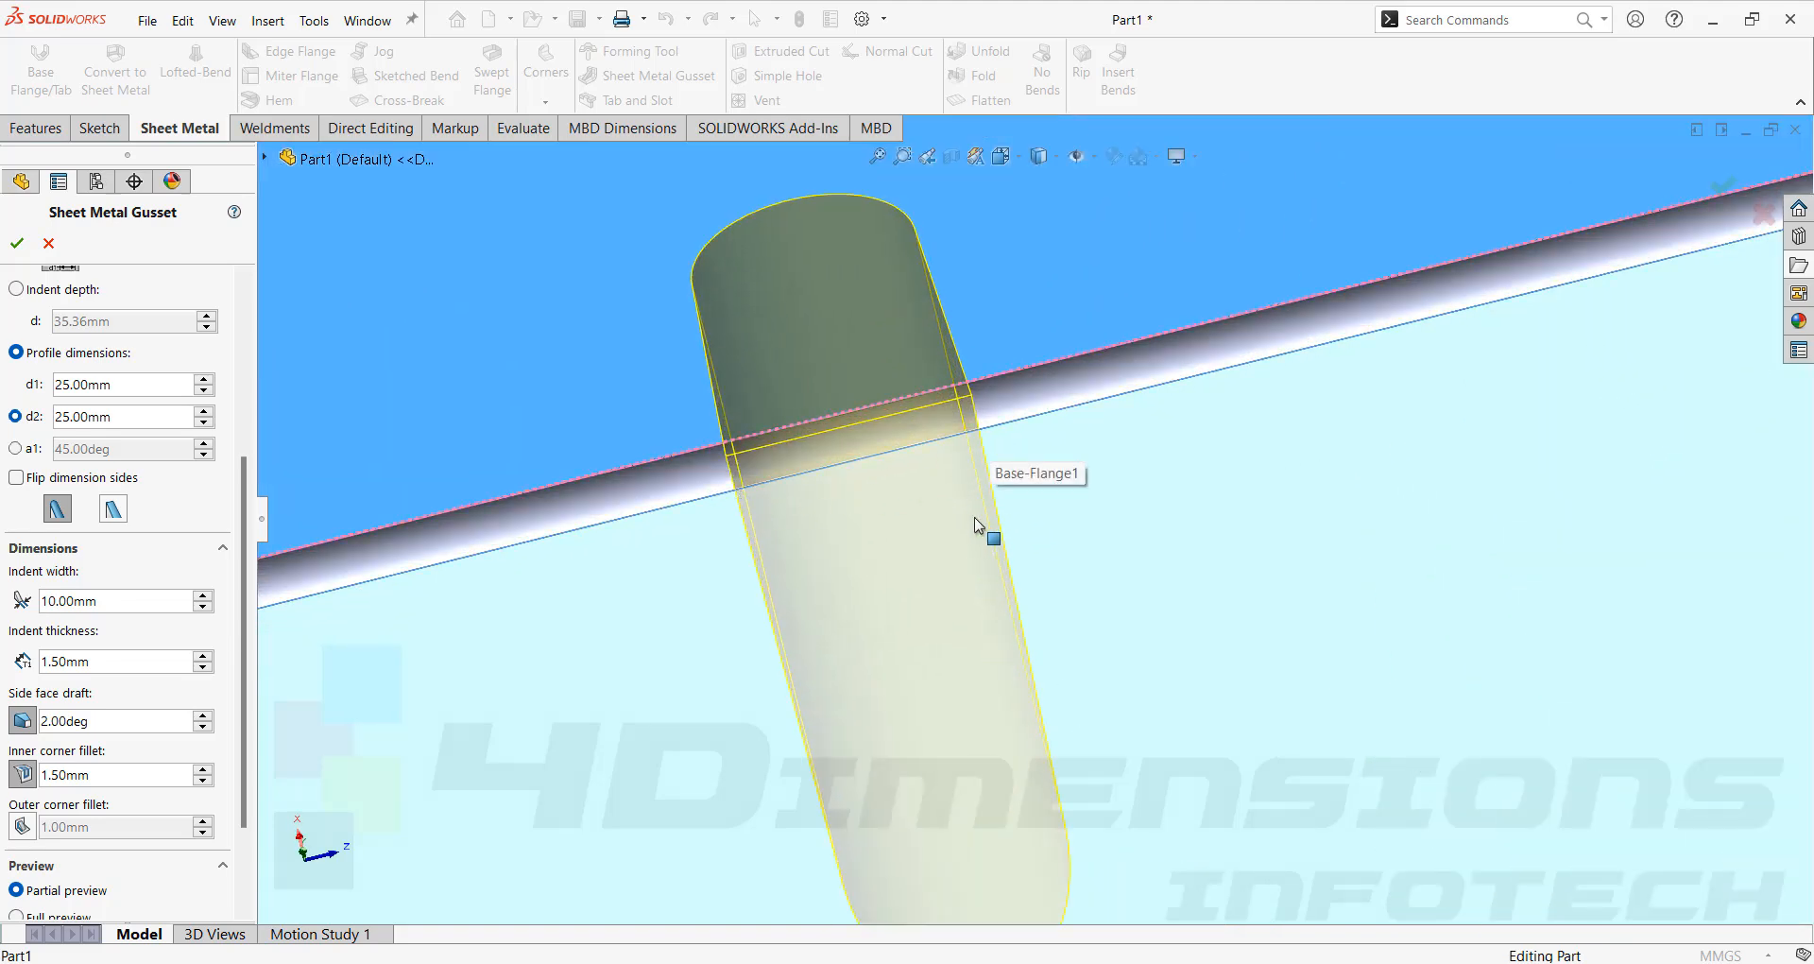
{"action": "scroll", "coordinate": [988, 526], "scroll_direction": "up", "scroll_amount": 5}
{"action": "left_click_drag", "start_coordinate": [95, 720], "coordinate": [2, 724]}
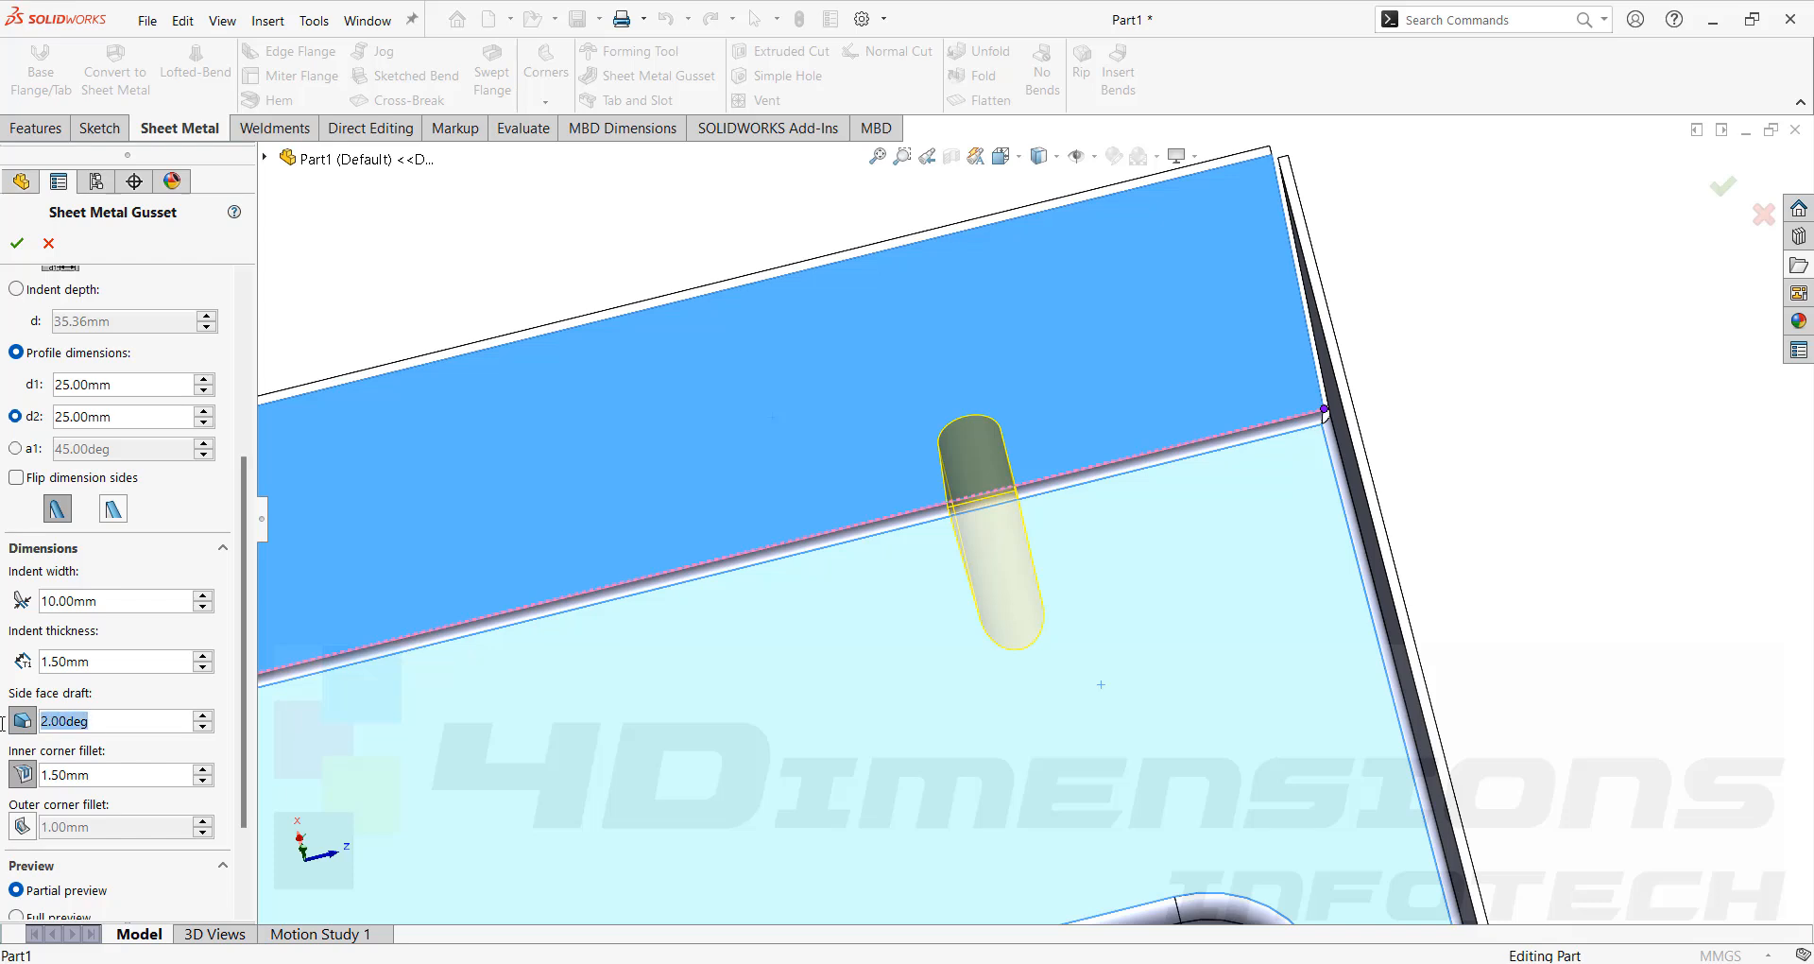
{"action": "type", "text": "5"}
{"action": "key", "text": "Return"}
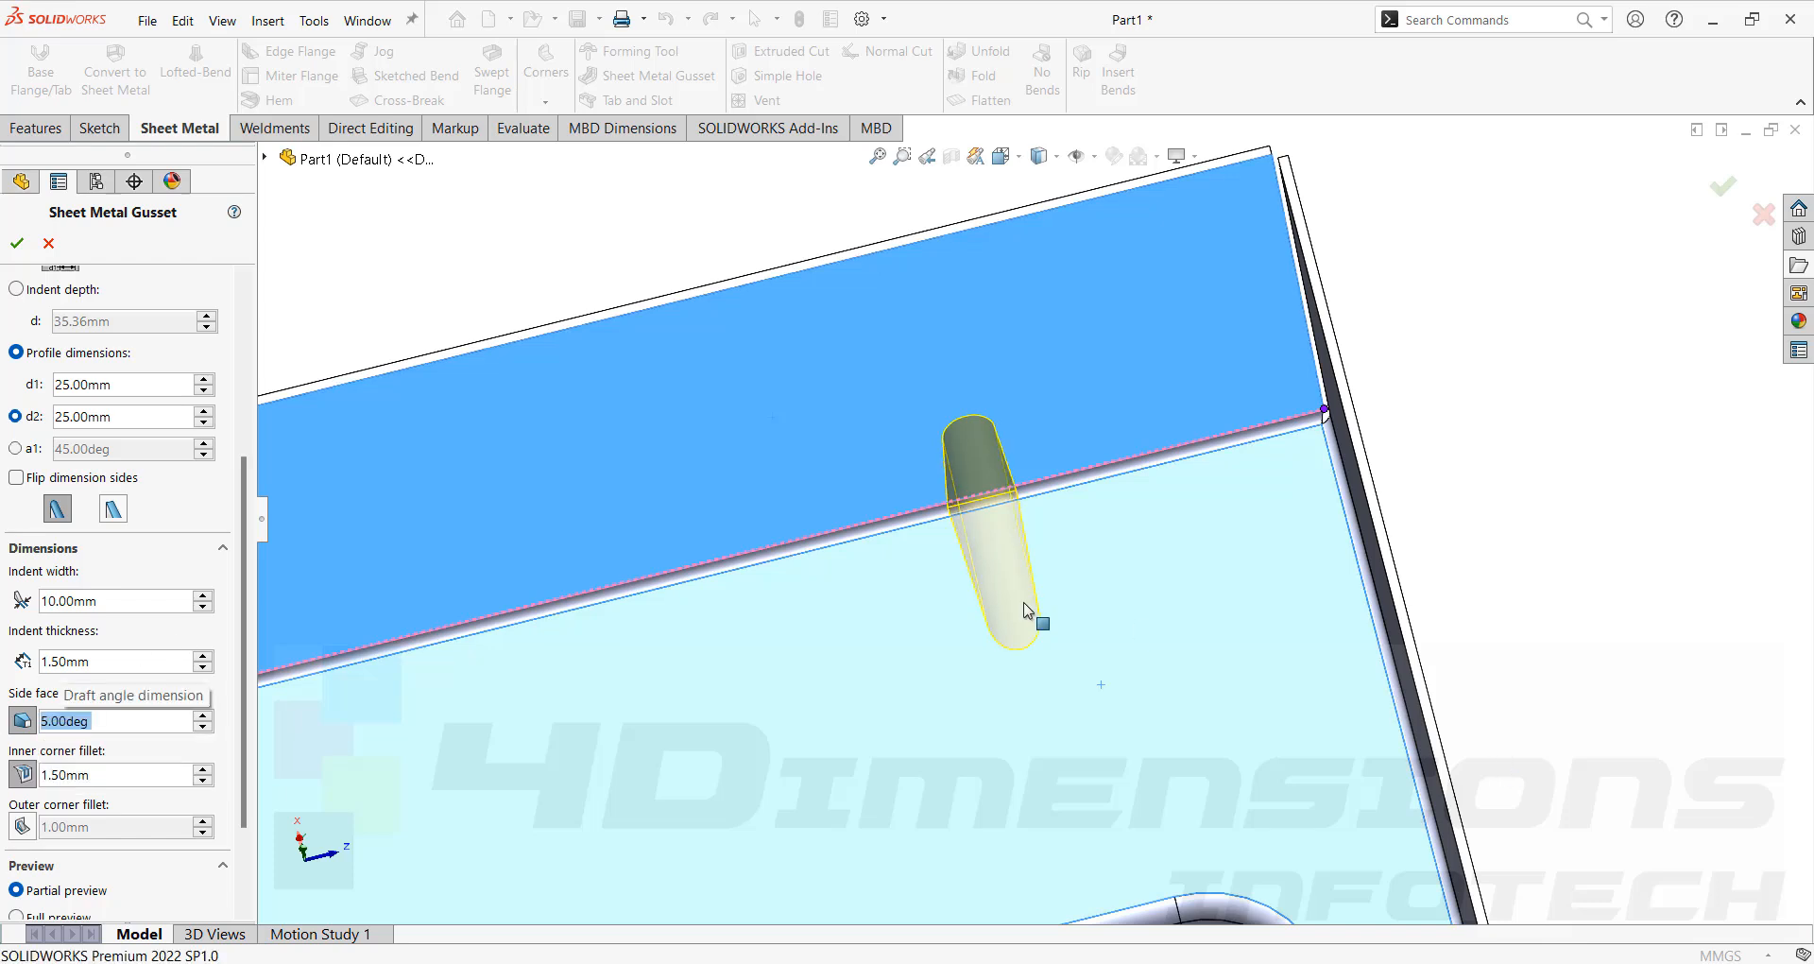
Accept the sheet metal gusset with its current settings.
{"action": "scroll", "coordinate": [977, 512], "scroll_direction": "down", "scroll_amount": 2}
{"action": "middle_click_drag", "start_coordinate": [978, 506], "coordinate": [984, 516]}
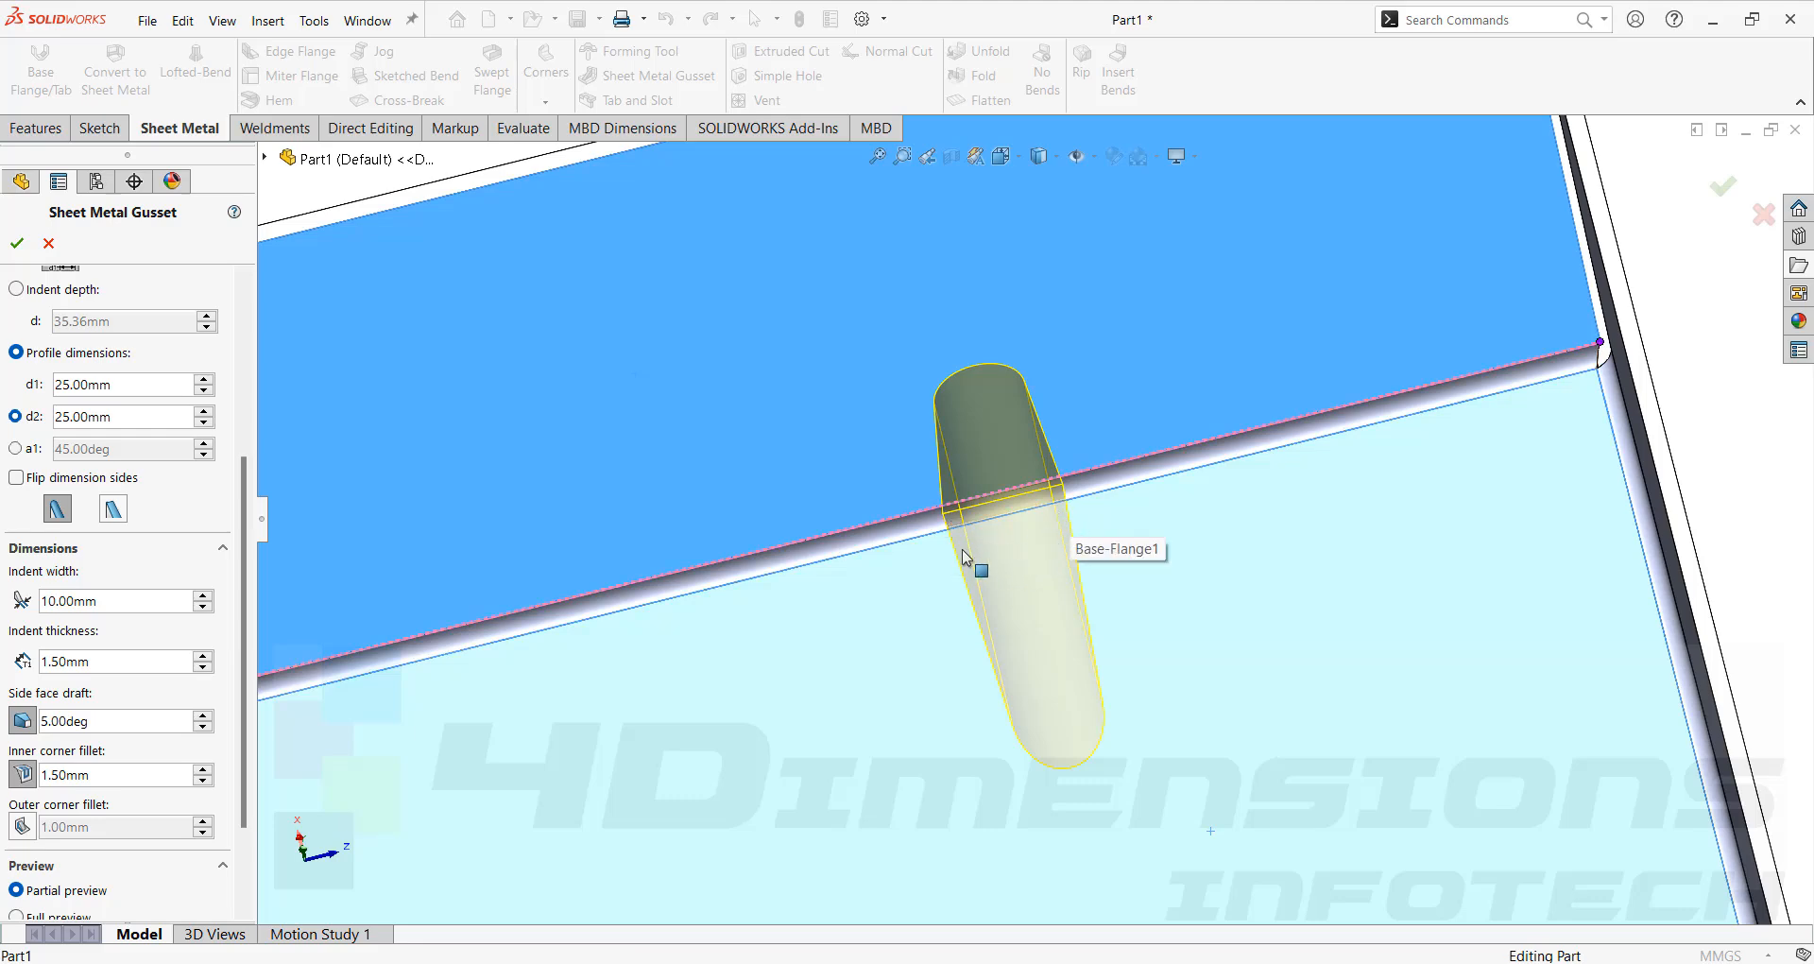
{"action": "middle_click_drag", "start_coordinate": [1405, 498], "coordinate": [1240, 493]}
{"action": "scroll", "coordinate": [1104, 563], "scroll_direction": "down", "scroll_amount": 3}
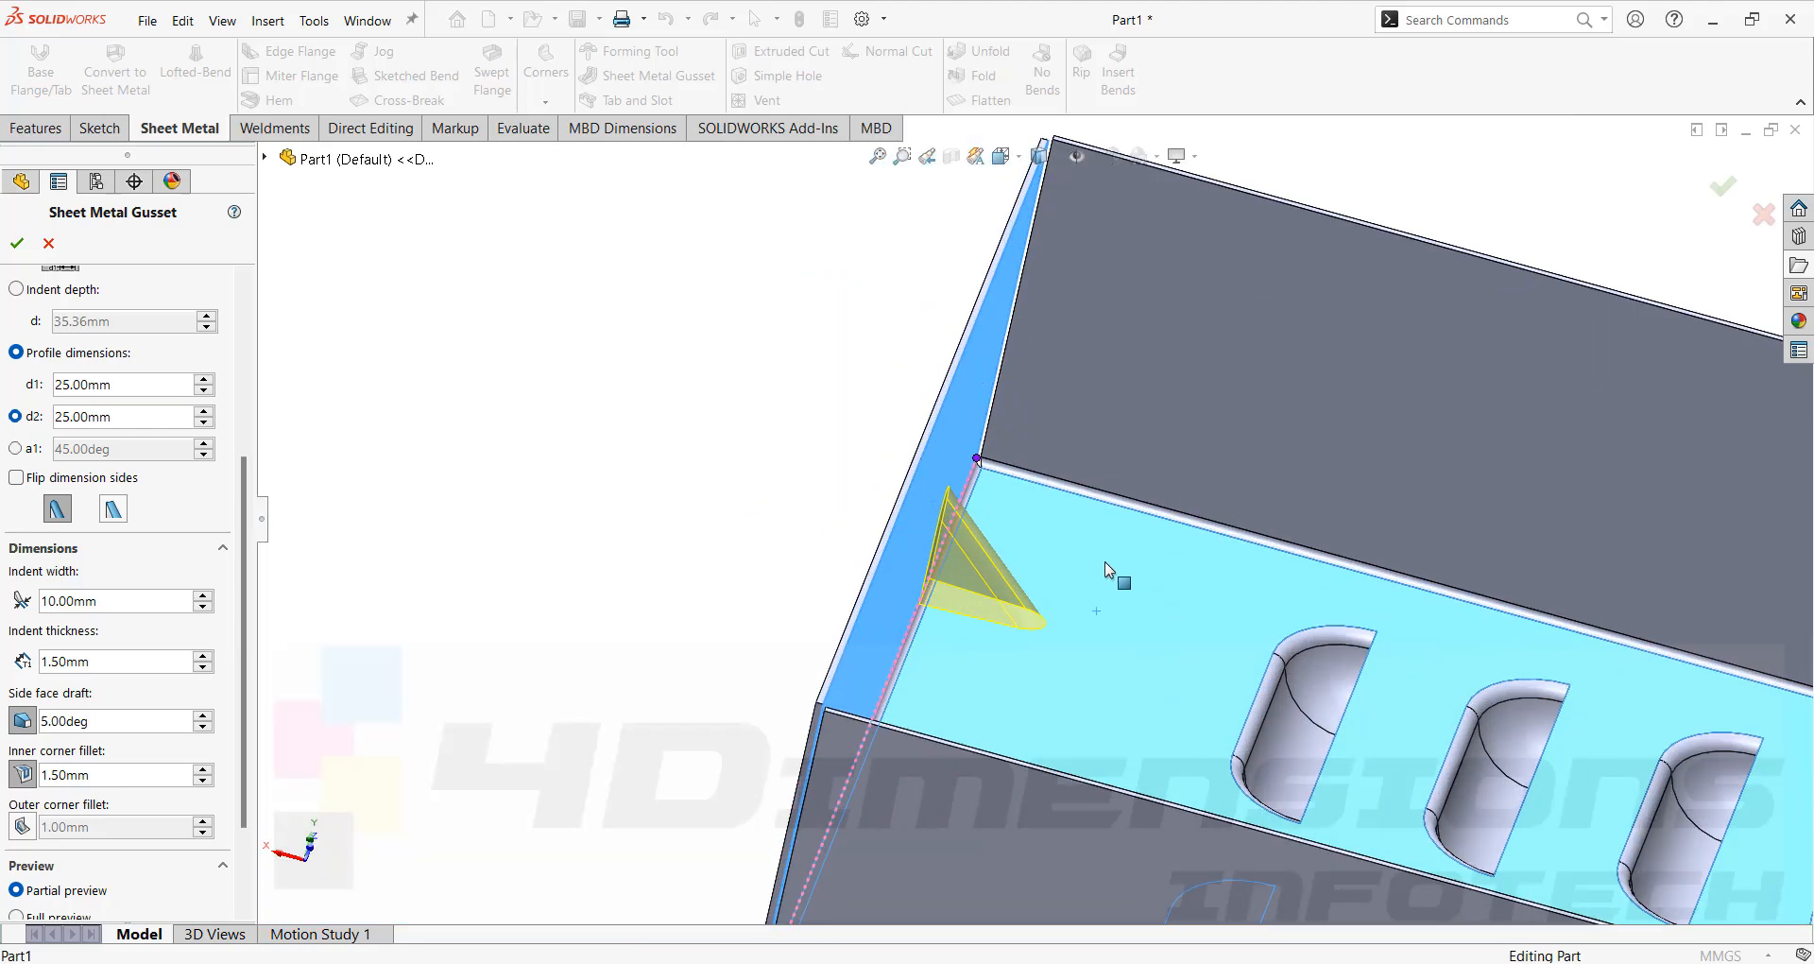
{"action": "scroll", "coordinate": [1105, 565], "scroll_direction": "up", "scroll_amount": 1}
{"action": "middle_click_drag", "start_coordinate": [1107, 565], "coordinate": [1211, 477]}
{"action": "scroll", "coordinate": [894, 605], "scroll_direction": "down", "scroll_amount": 2}
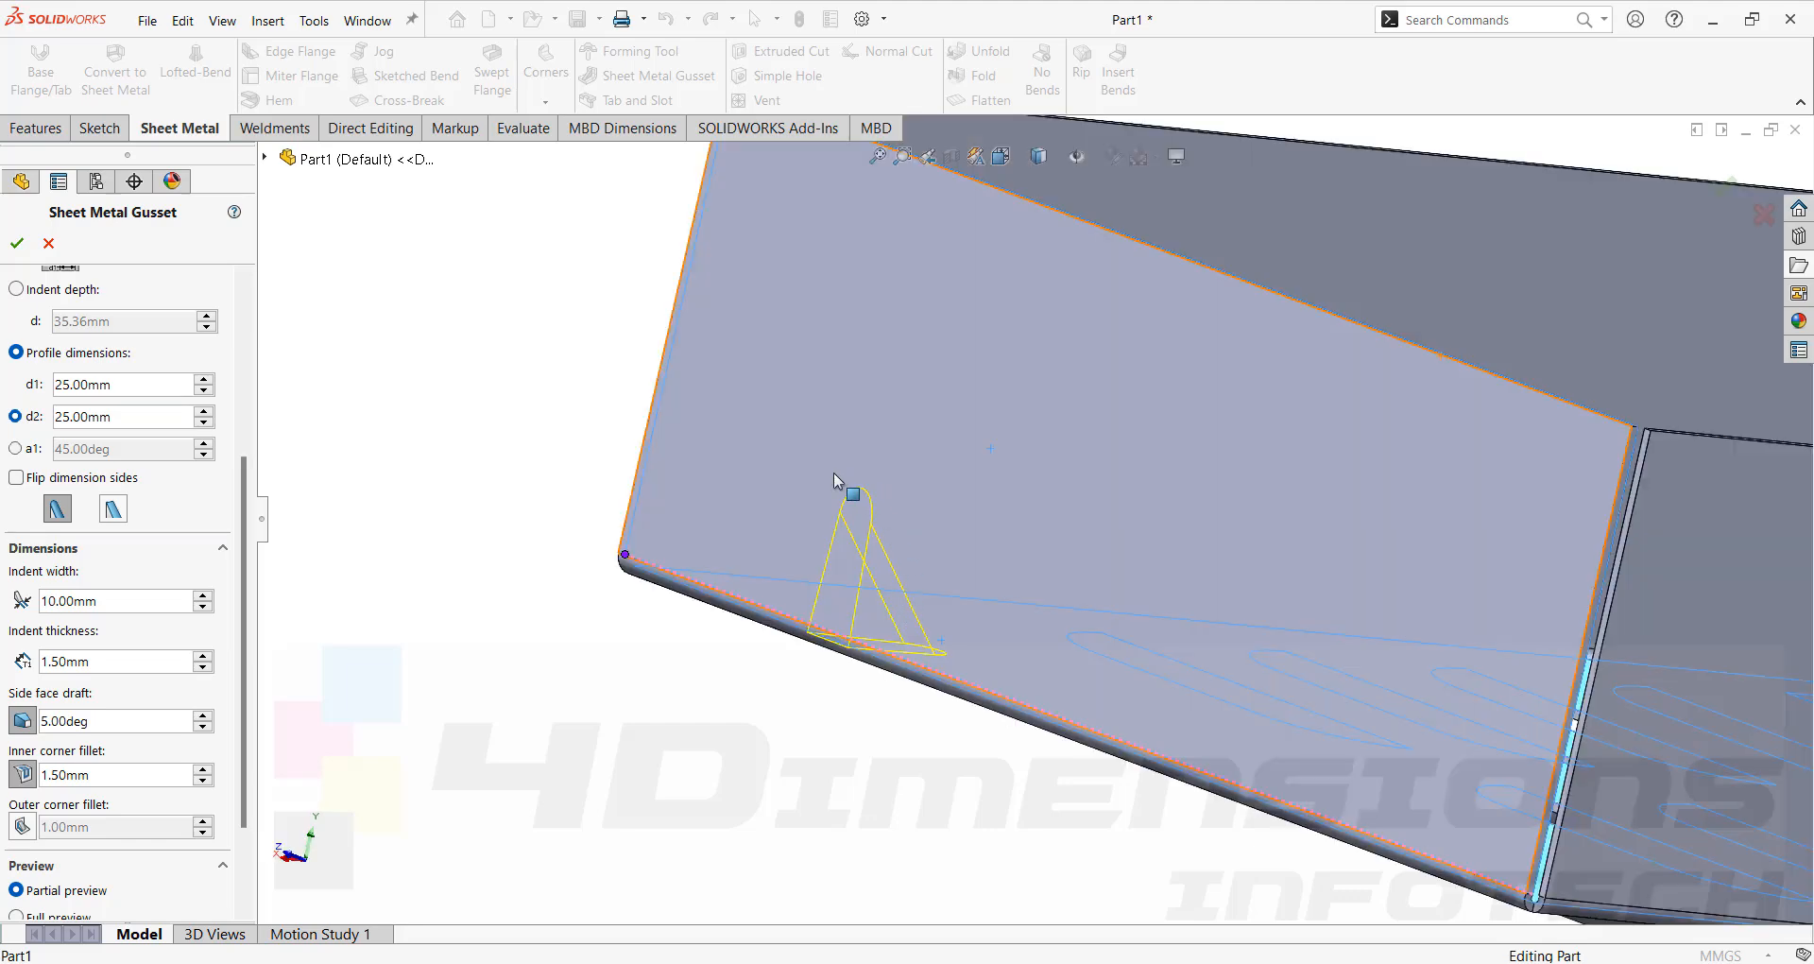
{"action": "middle_click_drag", "start_coordinate": [887, 559], "coordinate": [979, 487]}
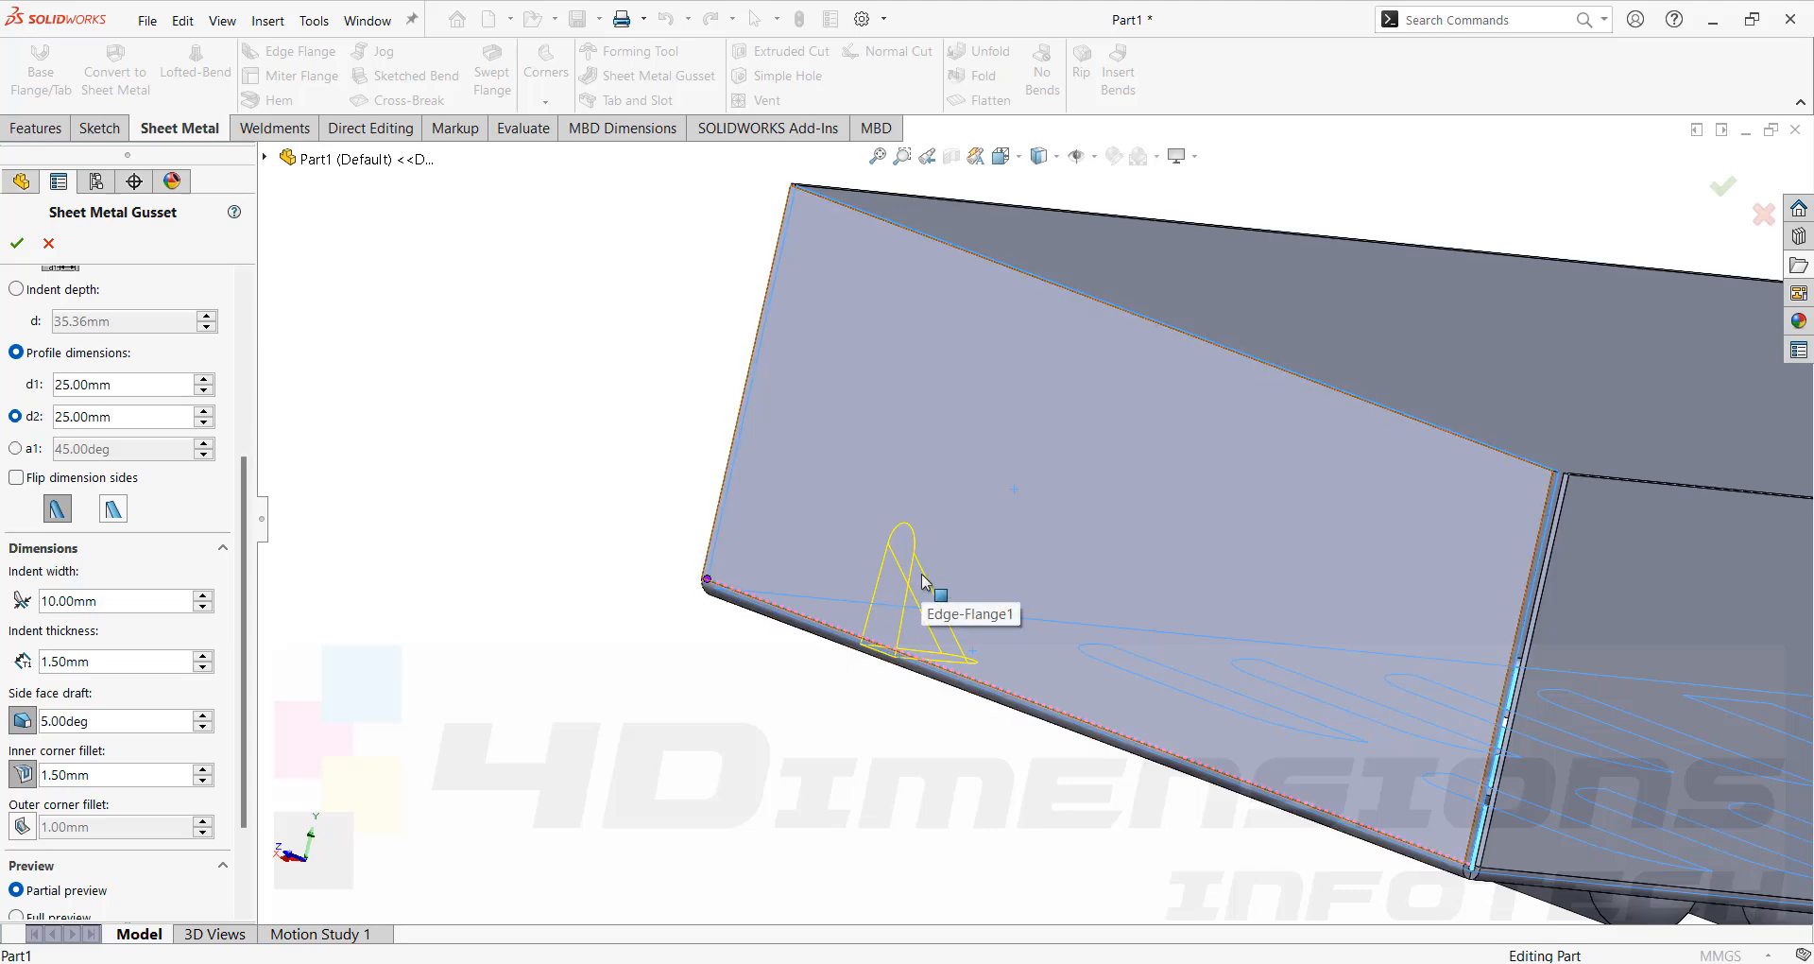
{"action": "mouse_move", "coordinate": [1344, 558]}
{"action": "middle_mouse_down"}
{"action": "mouse_move", "coordinate": [1184, 567]}
{"action": "mouse_move", "coordinate": [1324, 553]}
{"action": "middle_mouse_up"}
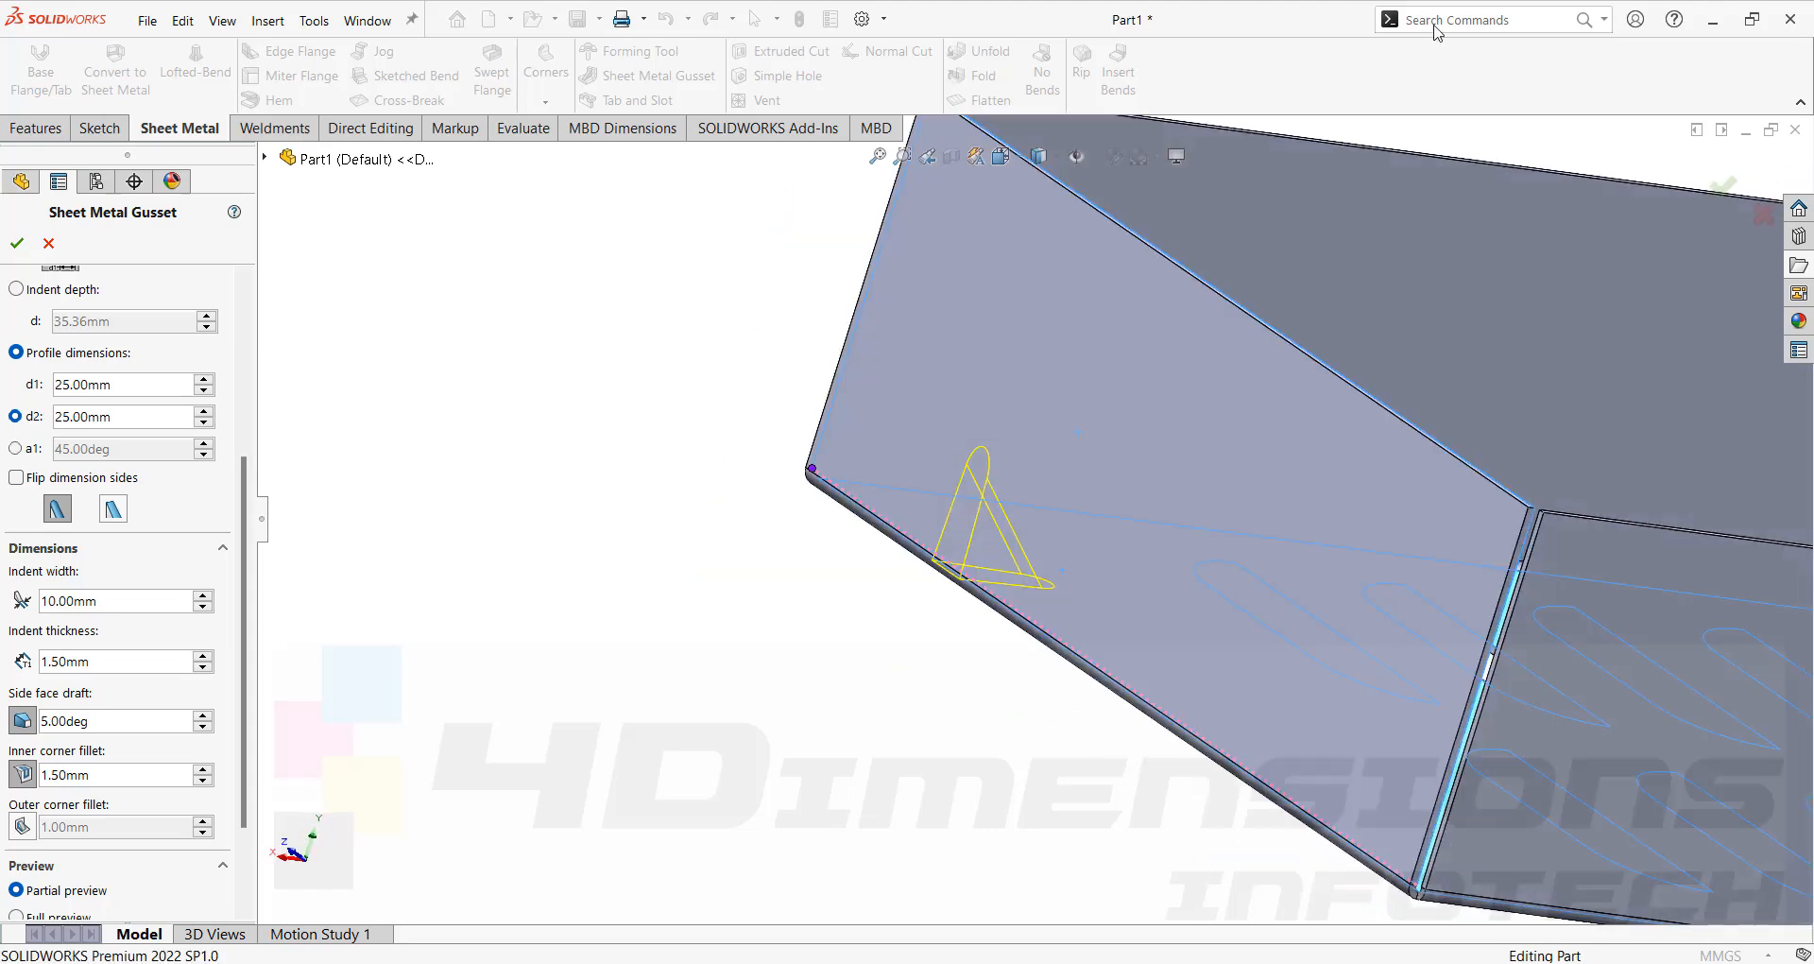
{"action": "left_click", "coordinate": [23, 242]}
Examine the finished gusset in the box corner from several angles.
{"action": "scroll", "coordinate": [978, 505], "scroll_direction": "down", "scroll_amount": 3}
{"action": "middle_click_drag", "start_coordinate": [978, 506], "coordinate": [1079, 472]}
{"action": "mouse_move", "coordinate": [891, 463]}
{"action": "middle_mouse_down"}
{"action": "mouse_move", "coordinate": [907, 501]}
{"action": "mouse_move", "coordinate": [893, 468]}
{"action": "middle_mouse_up"}
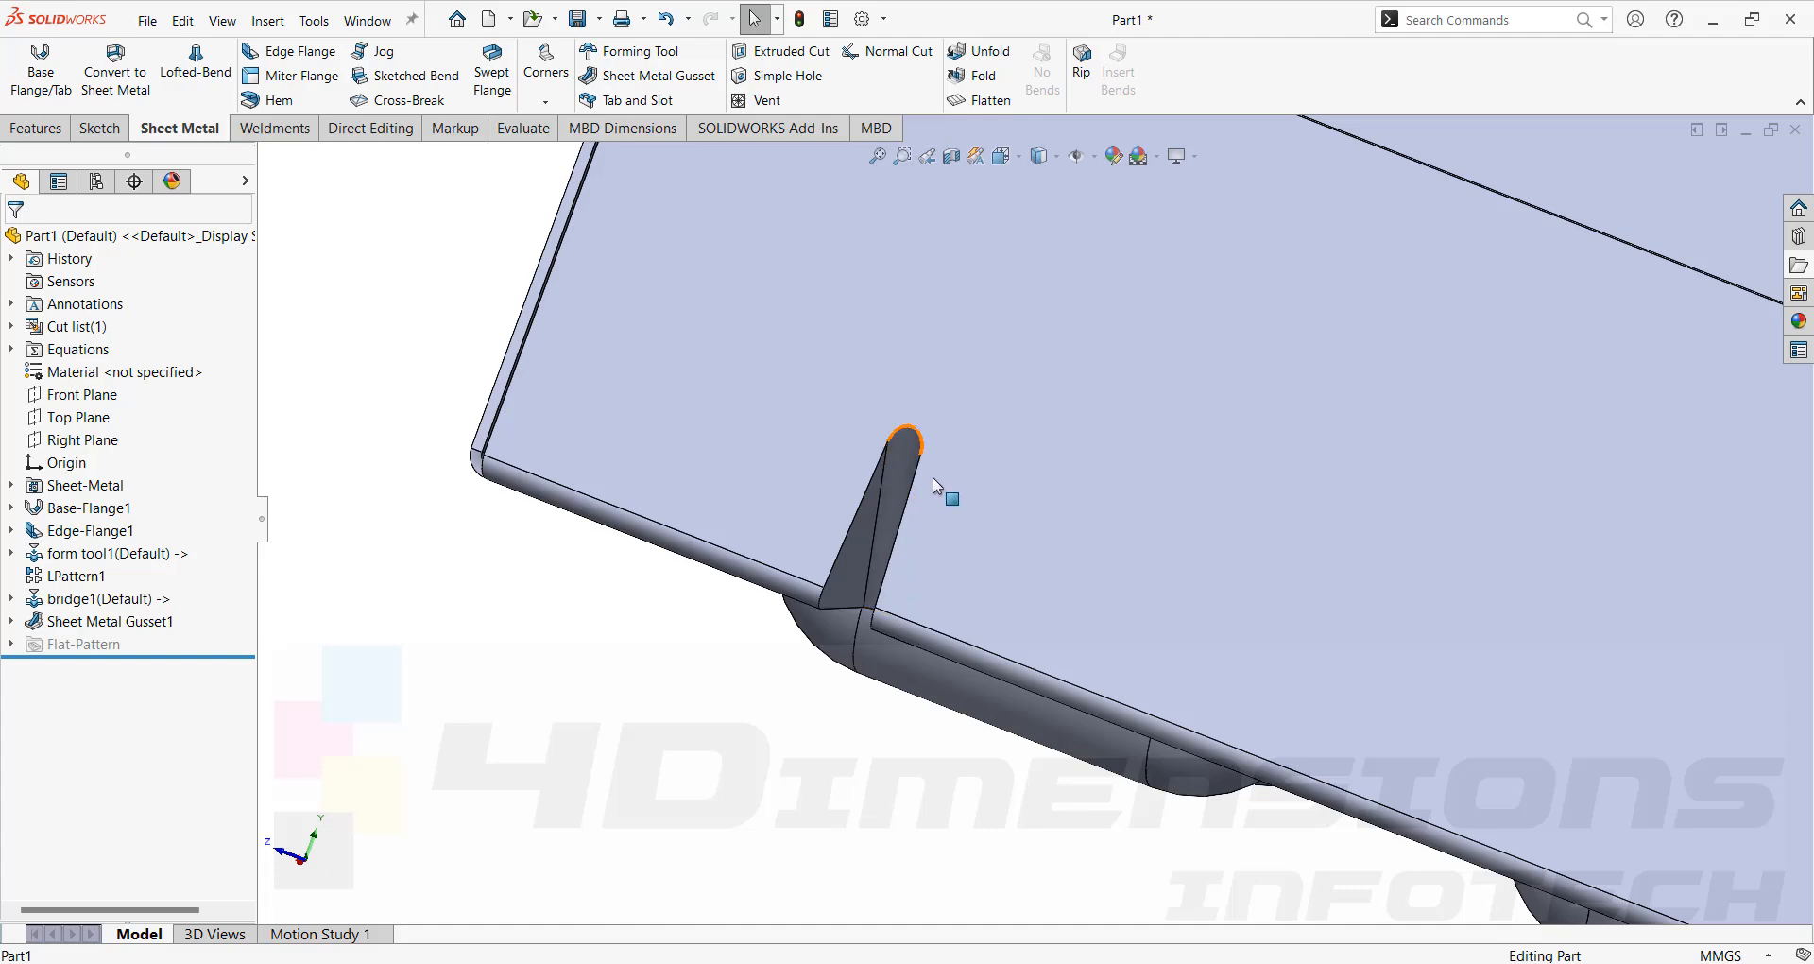
{"action": "scroll", "coordinate": [932, 478], "scroll_direction": "down", "scroll_amount": 2}
{"action": "middle_click_drag", "start_coordinate": [905, 460], "coordinate": [964, 454]}
{"action": "scroll", "coordinate": [922, 559], "scroll_direction": "up", "scroll_amount": 3}
{"action": "scroll", "coordinate": [934, 430], "scroll_direction": "up", "scroll_amount": 4}
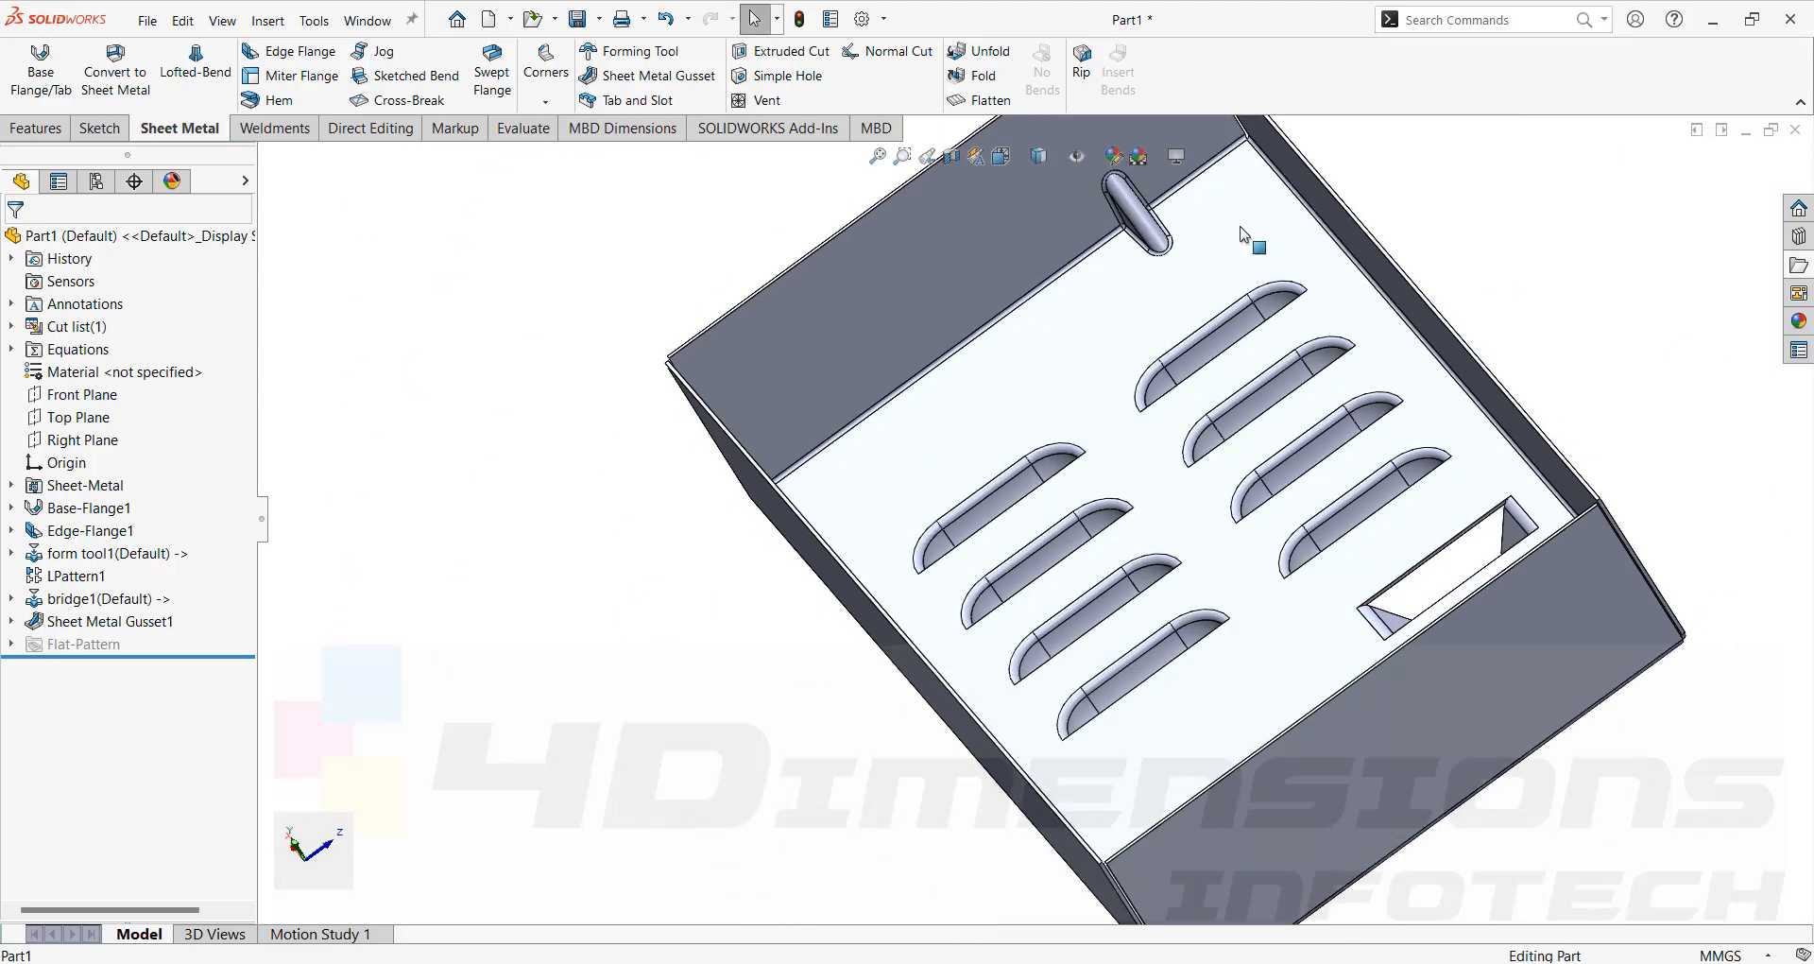
{"action": "scroll", "coordinate": [1246, 236], "scroll_direction": "down", "scroll_amount": 5}
{"action": "middle_click_drag", "start_coordinate": [1084, 301], "coordinate": [976, 404]}
{"action": "scroll", "coordinate": [1271, 397], "scroll_direction": "down", "scroll_amount": 4}
{"action": "scroll", "coordinate": [1269, 397], "scroll_direction": "down", "scroll_amount": 2}
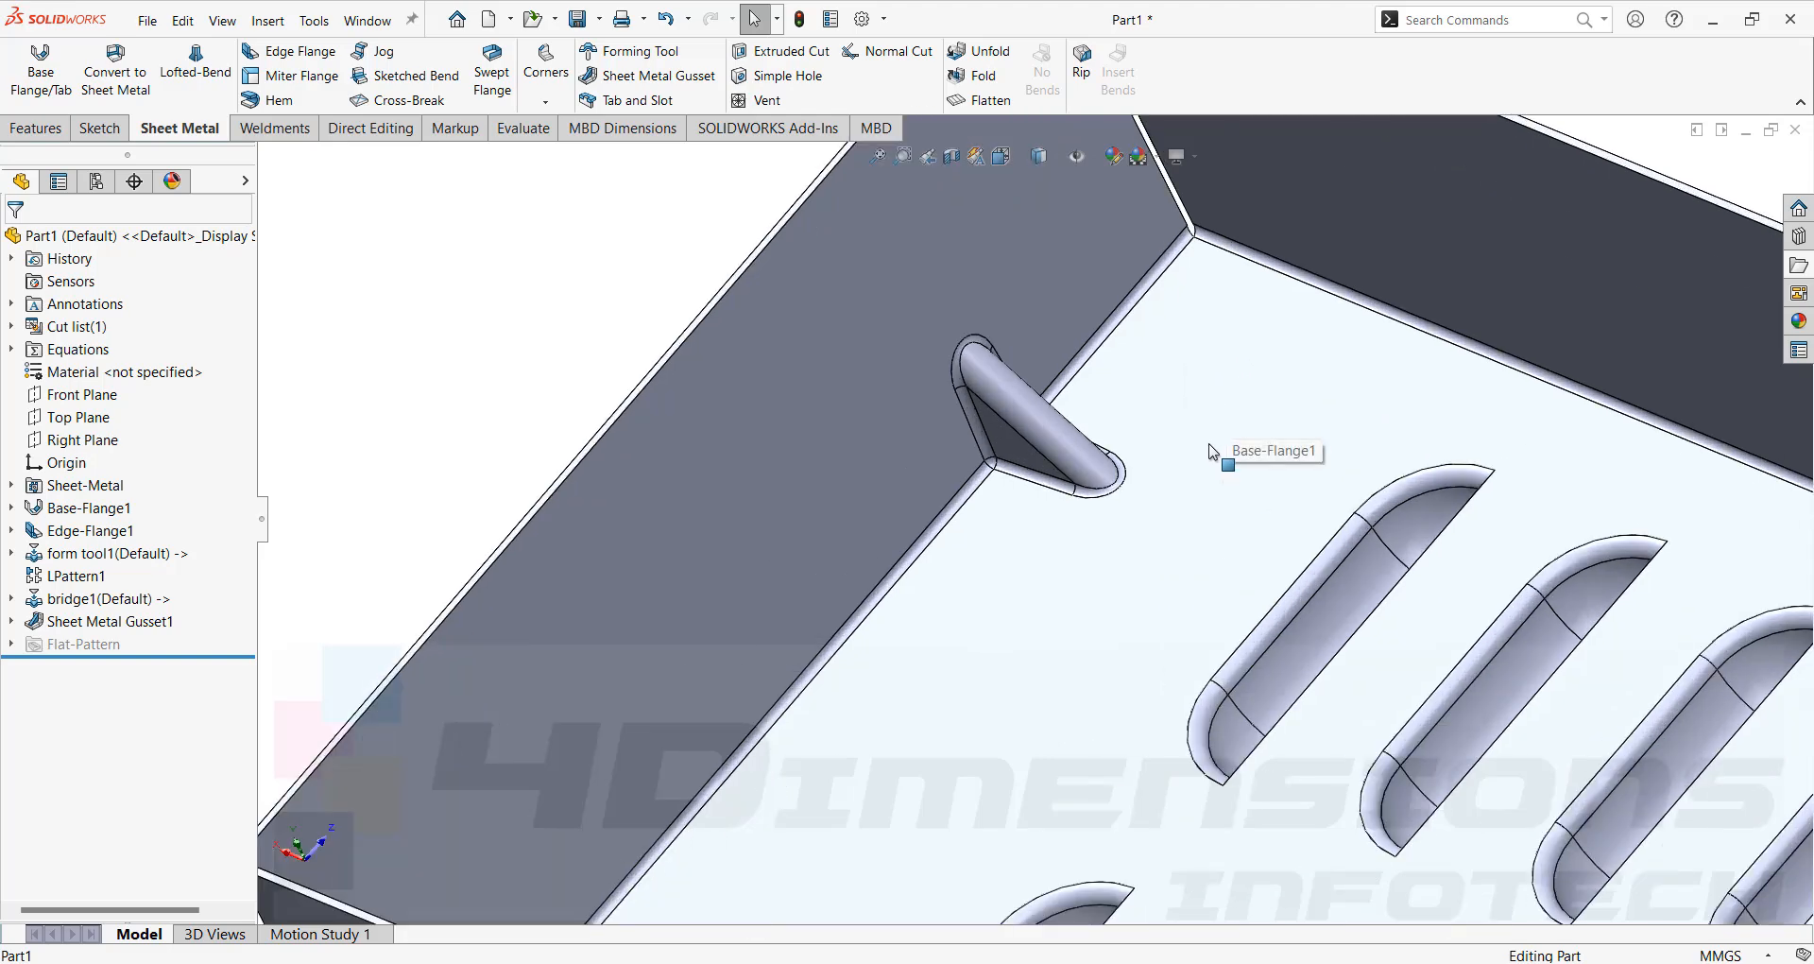
Reopen the sheet metal gusset for editing and switch its preview to full preview.
{"action": "left_click", "coordinate": [87, 623]}
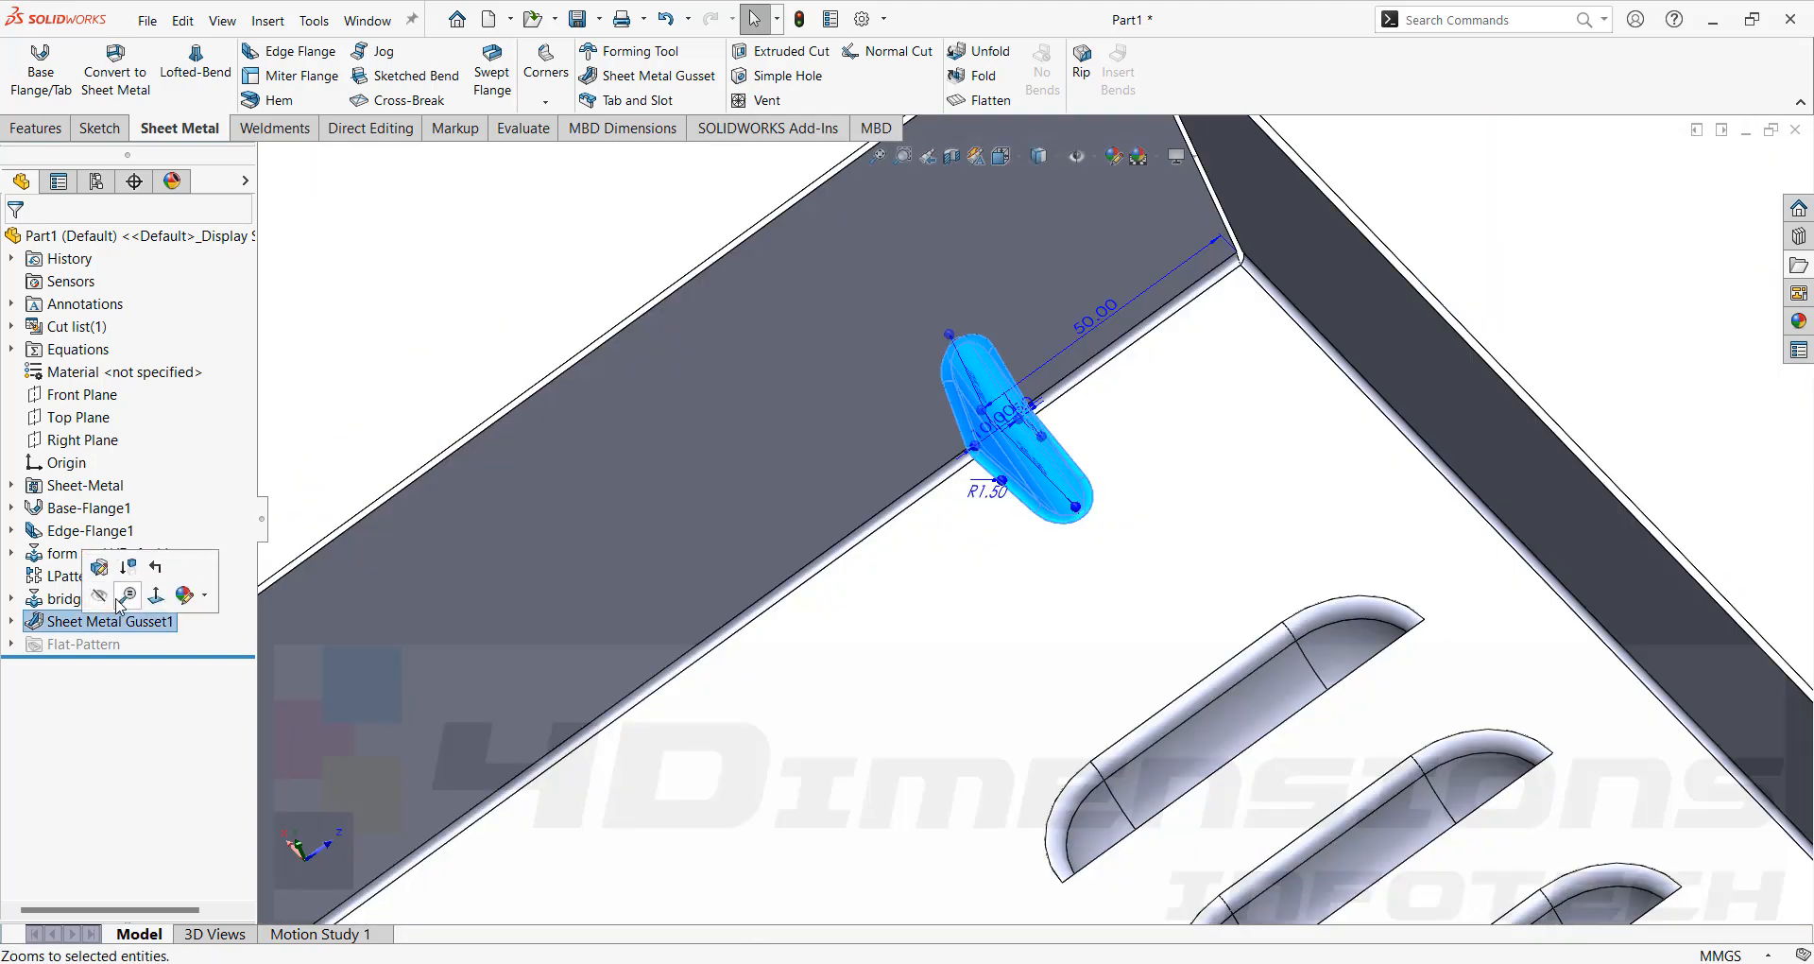
{"action": "left_click", "coordinate": [50, 586]}
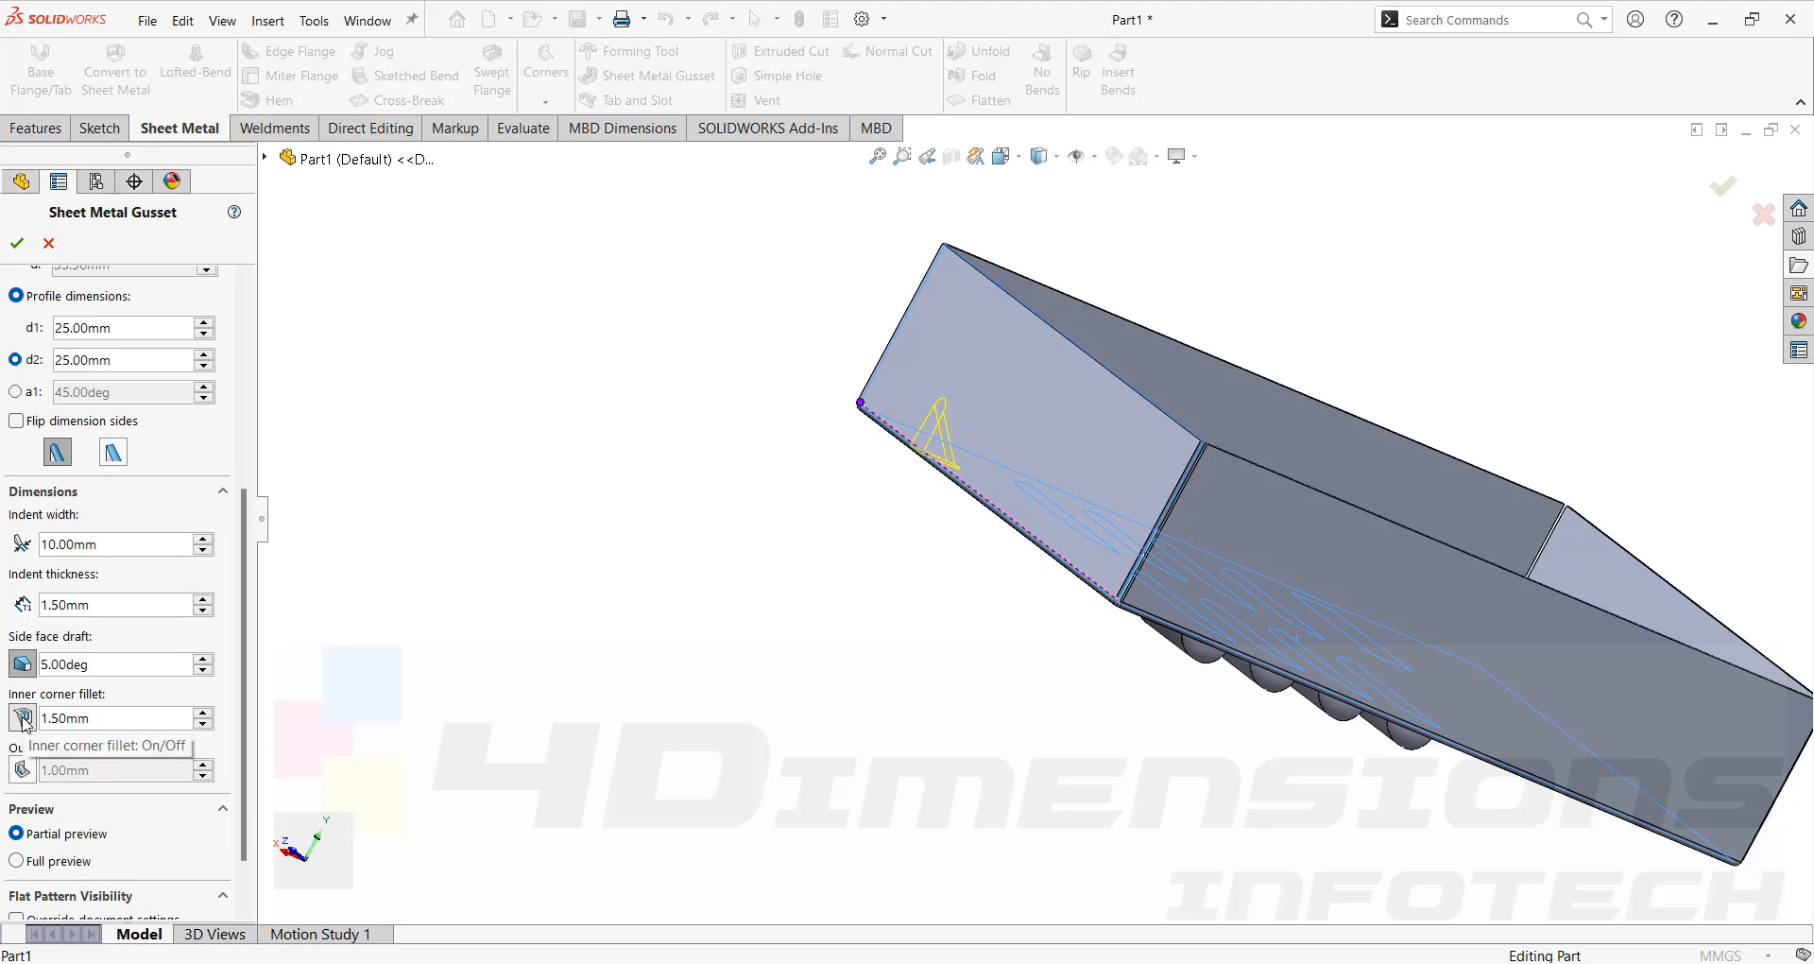
{"action": "scroll", "coordinate": [1007, 431], "scroll_direction": "down", "scroll_amount": 2}
{"action": "middle_click_drag", "start_coordinate": [891, 441], "coordinate": [744, 633]}
{"action": "scroll", "coordinate": [1108, 366], "scroll_direction": "down", "scroll_amount": 3}
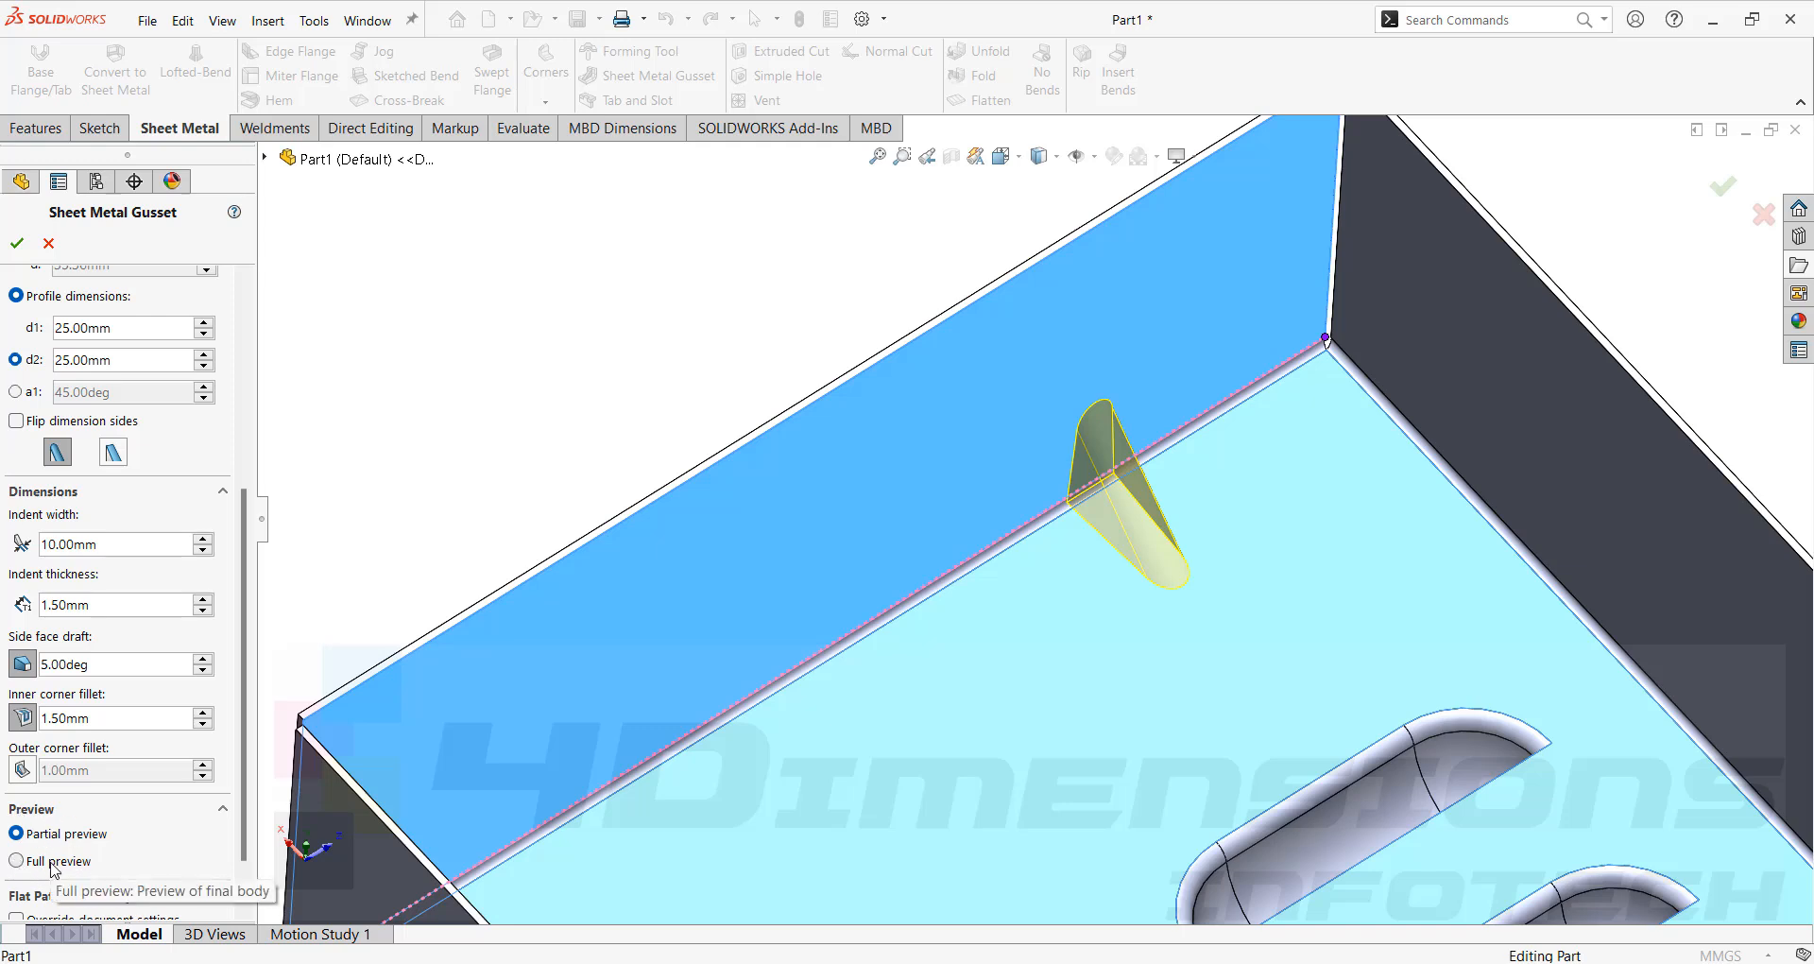
{"action": "left_click", "coordinate": [52, 864]}
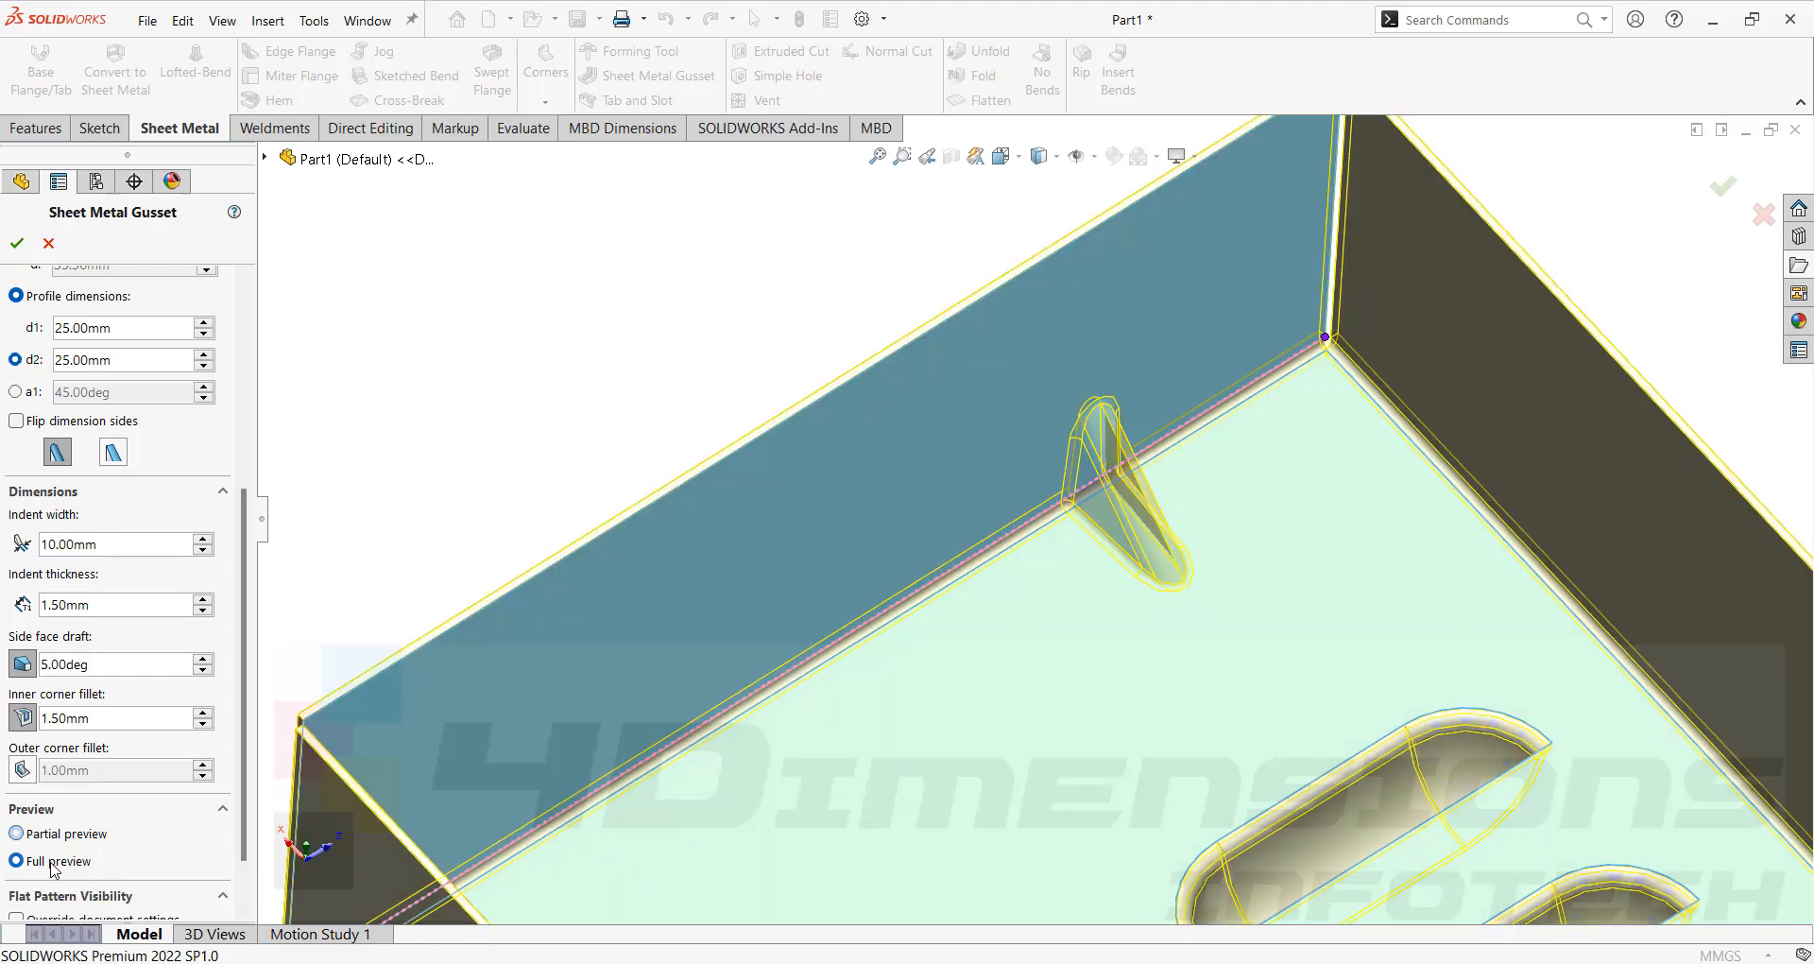
Enable the gusset's outer corner fillet at 1.00 mm.
{"action": "scroll", "coordinate": [1181, 448], "scroll_direction": "down", "scroll_amount": 2}
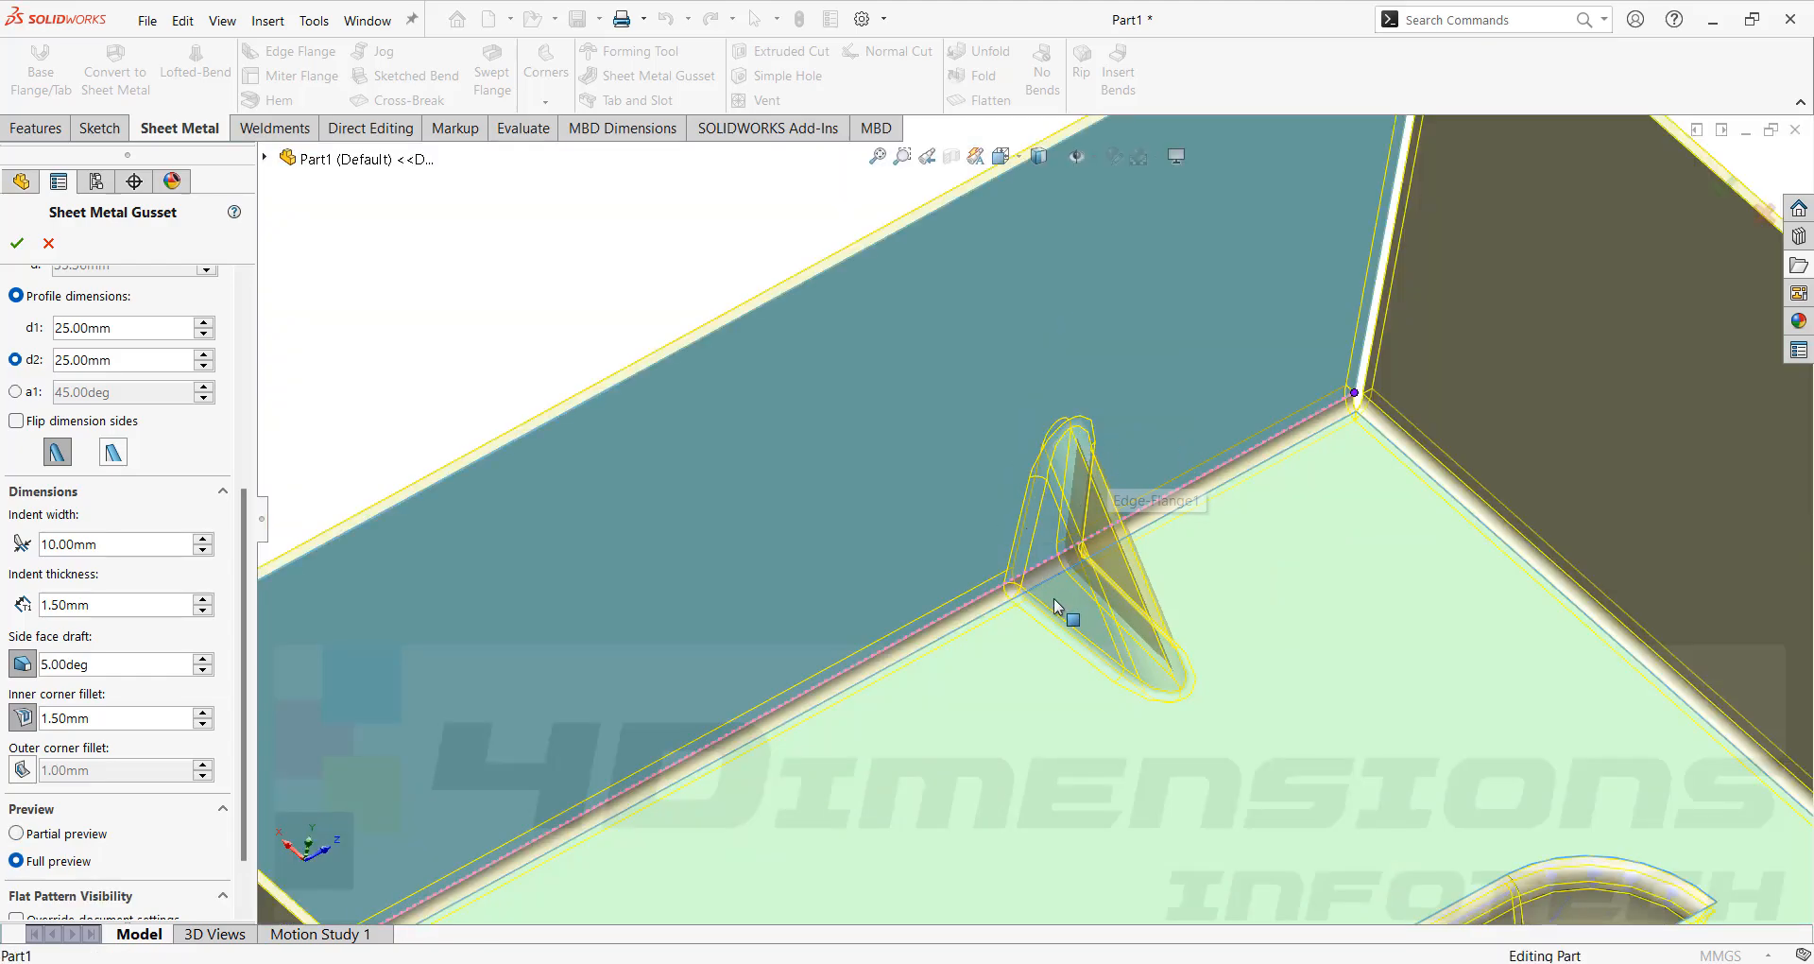
{"action": "middle_click_drag", "start_coordinate": [1052, 598], "coordinate": [3, 810]}
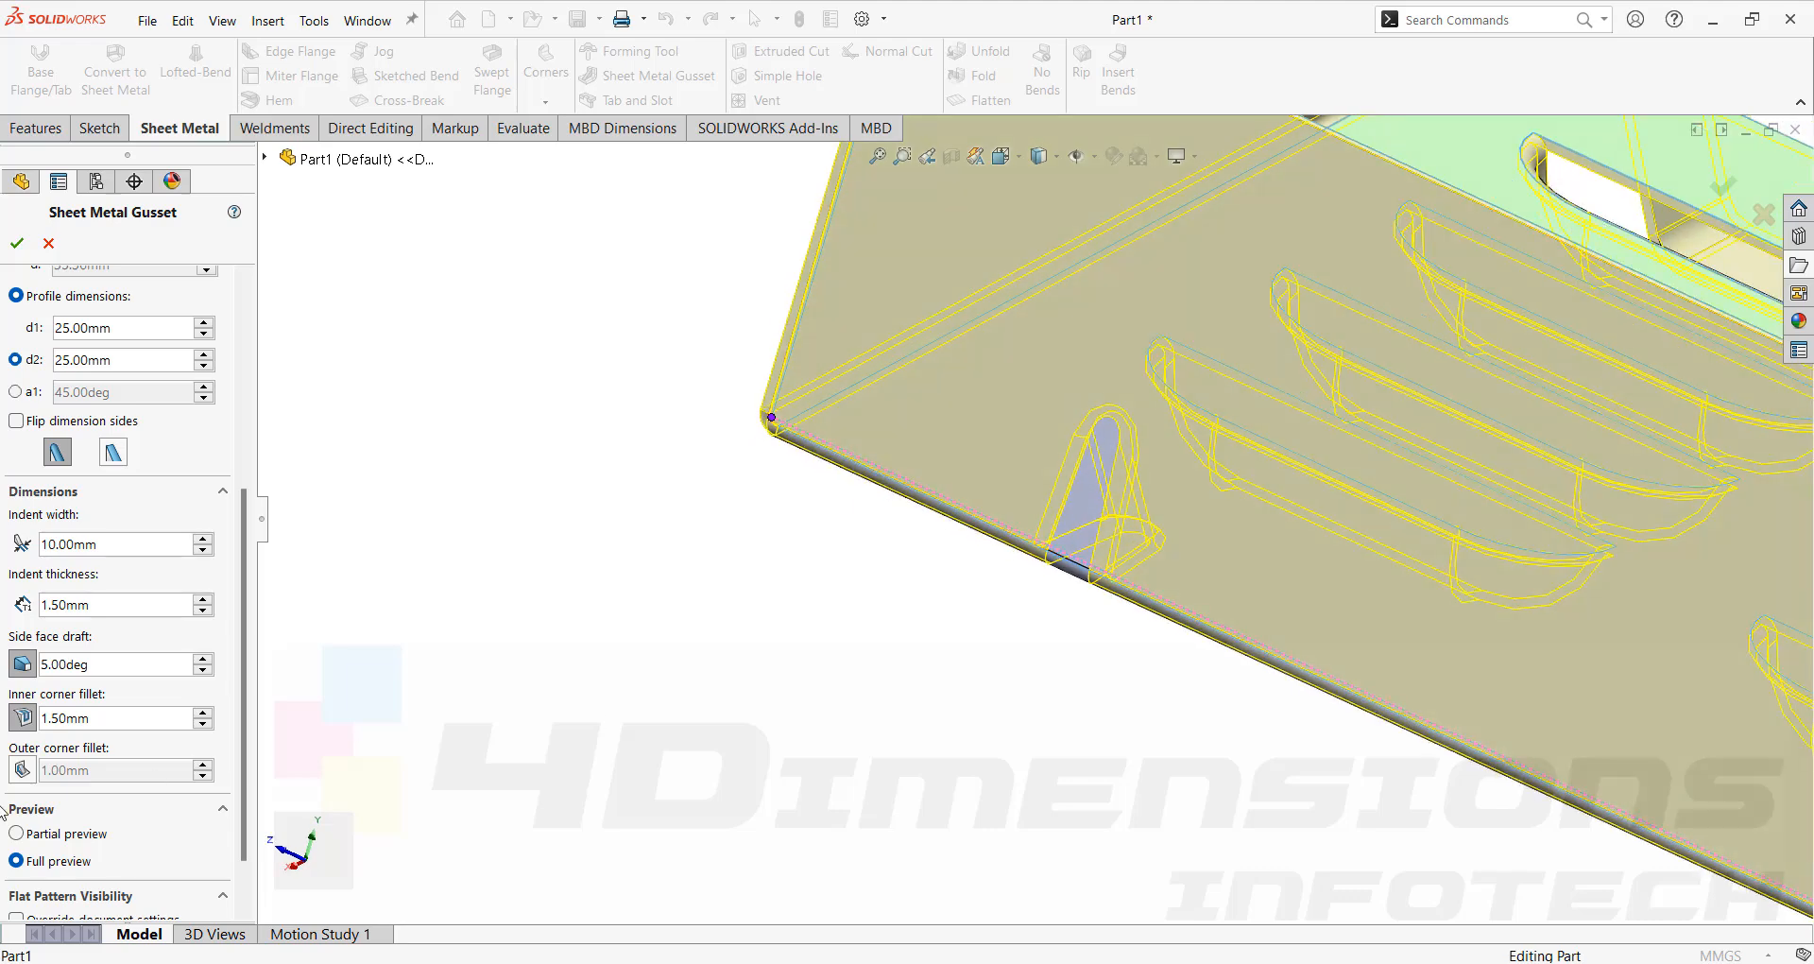
{"action": "left_click", "coordinate": [22, 769]}
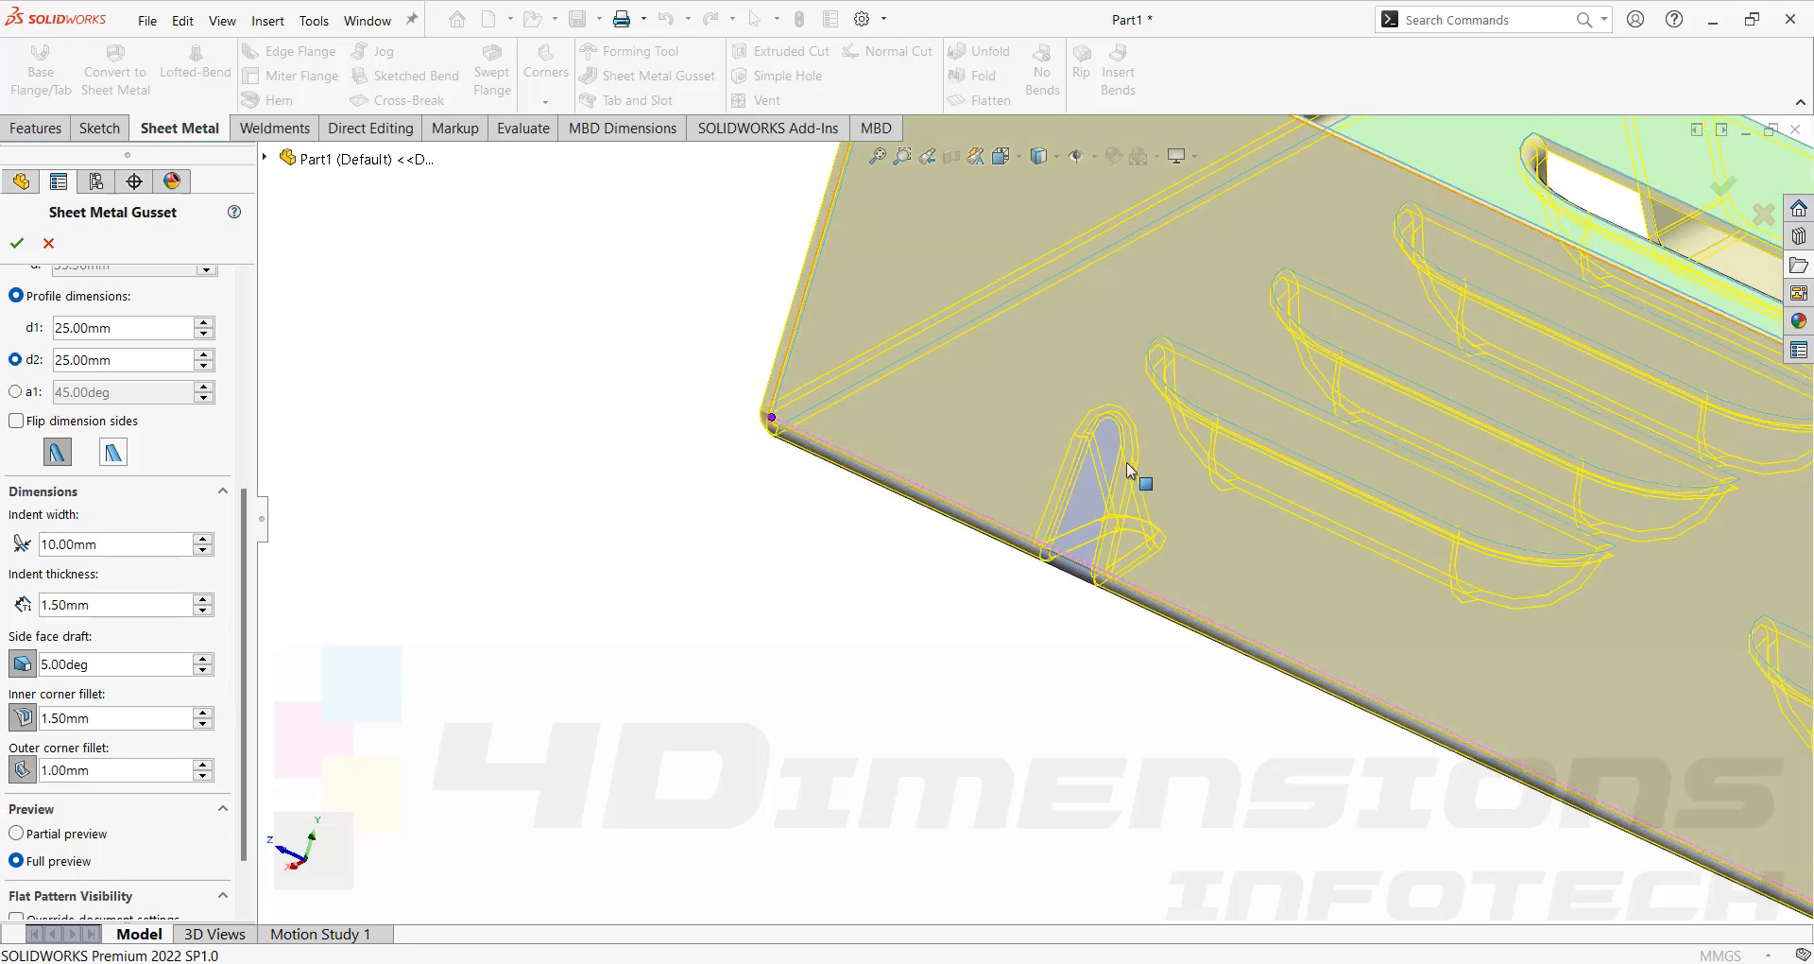
Turn on override document settings for the gusset's flat pattern visibility and accept the edited gusset.
{"action": "scroll", "coordinate": [1096, 463], "scroll_direction": "down", "scroll_amount": 3}
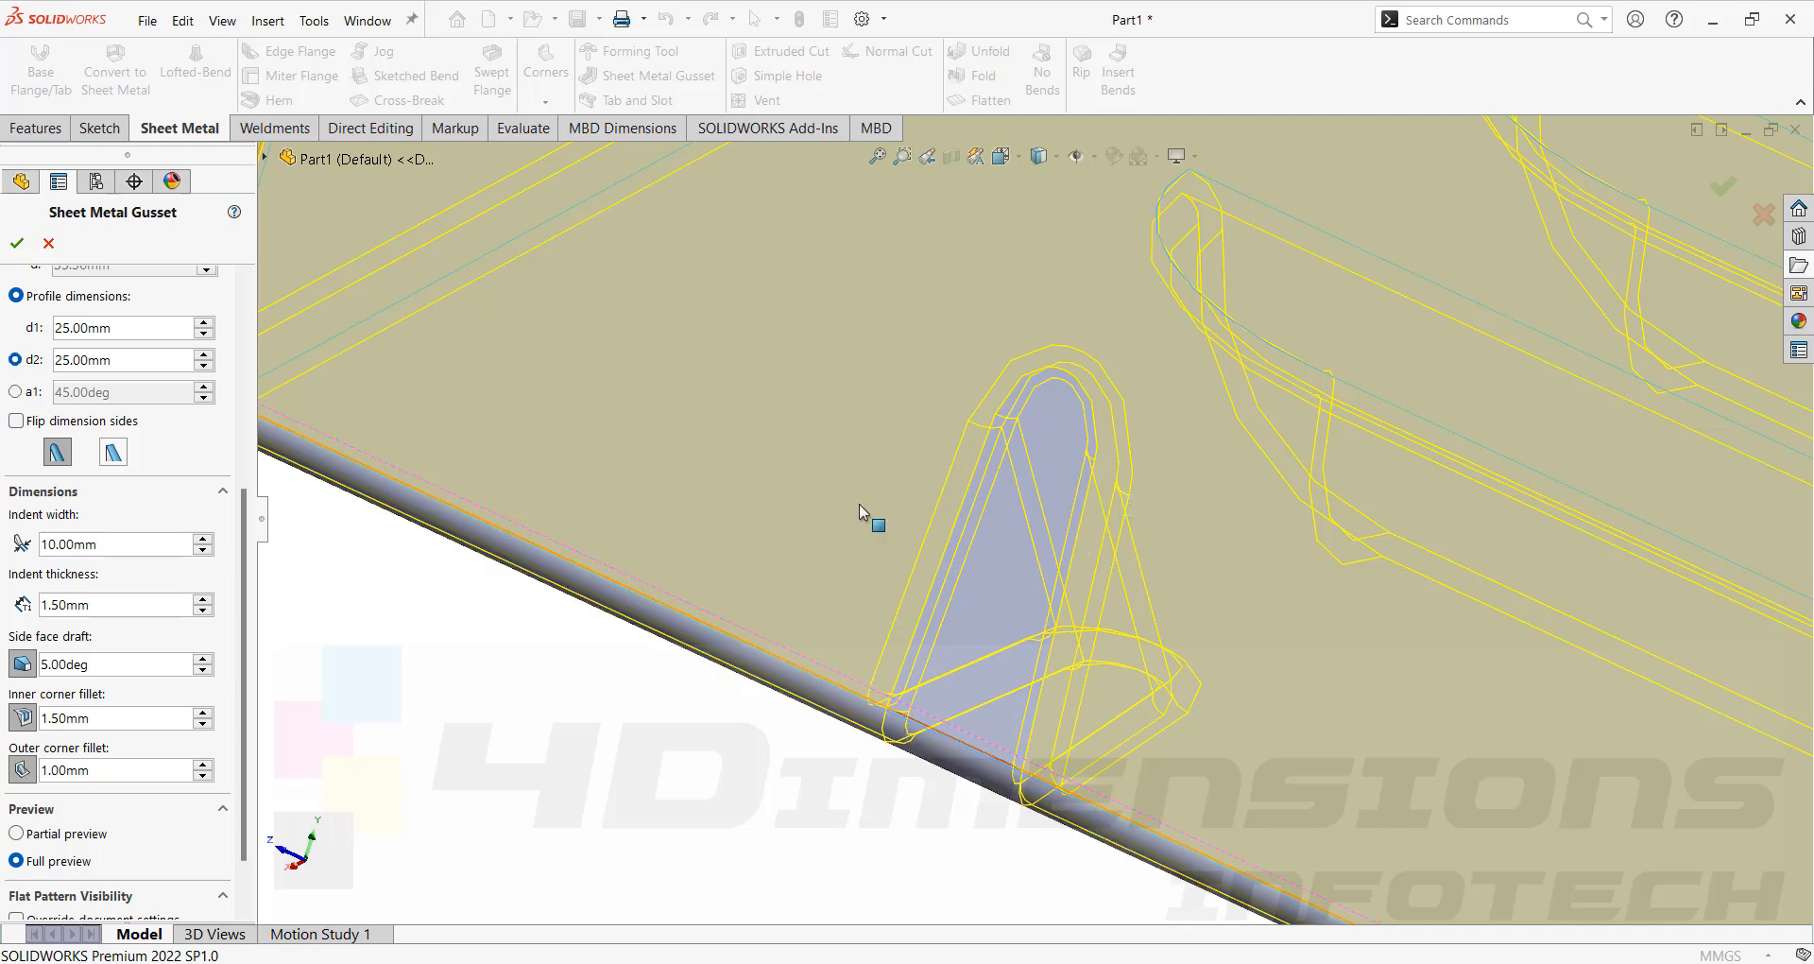
{"action": "scroll", "coordinate": [33, 538], "scroll_direction": "down", "scroll_amount": 2}
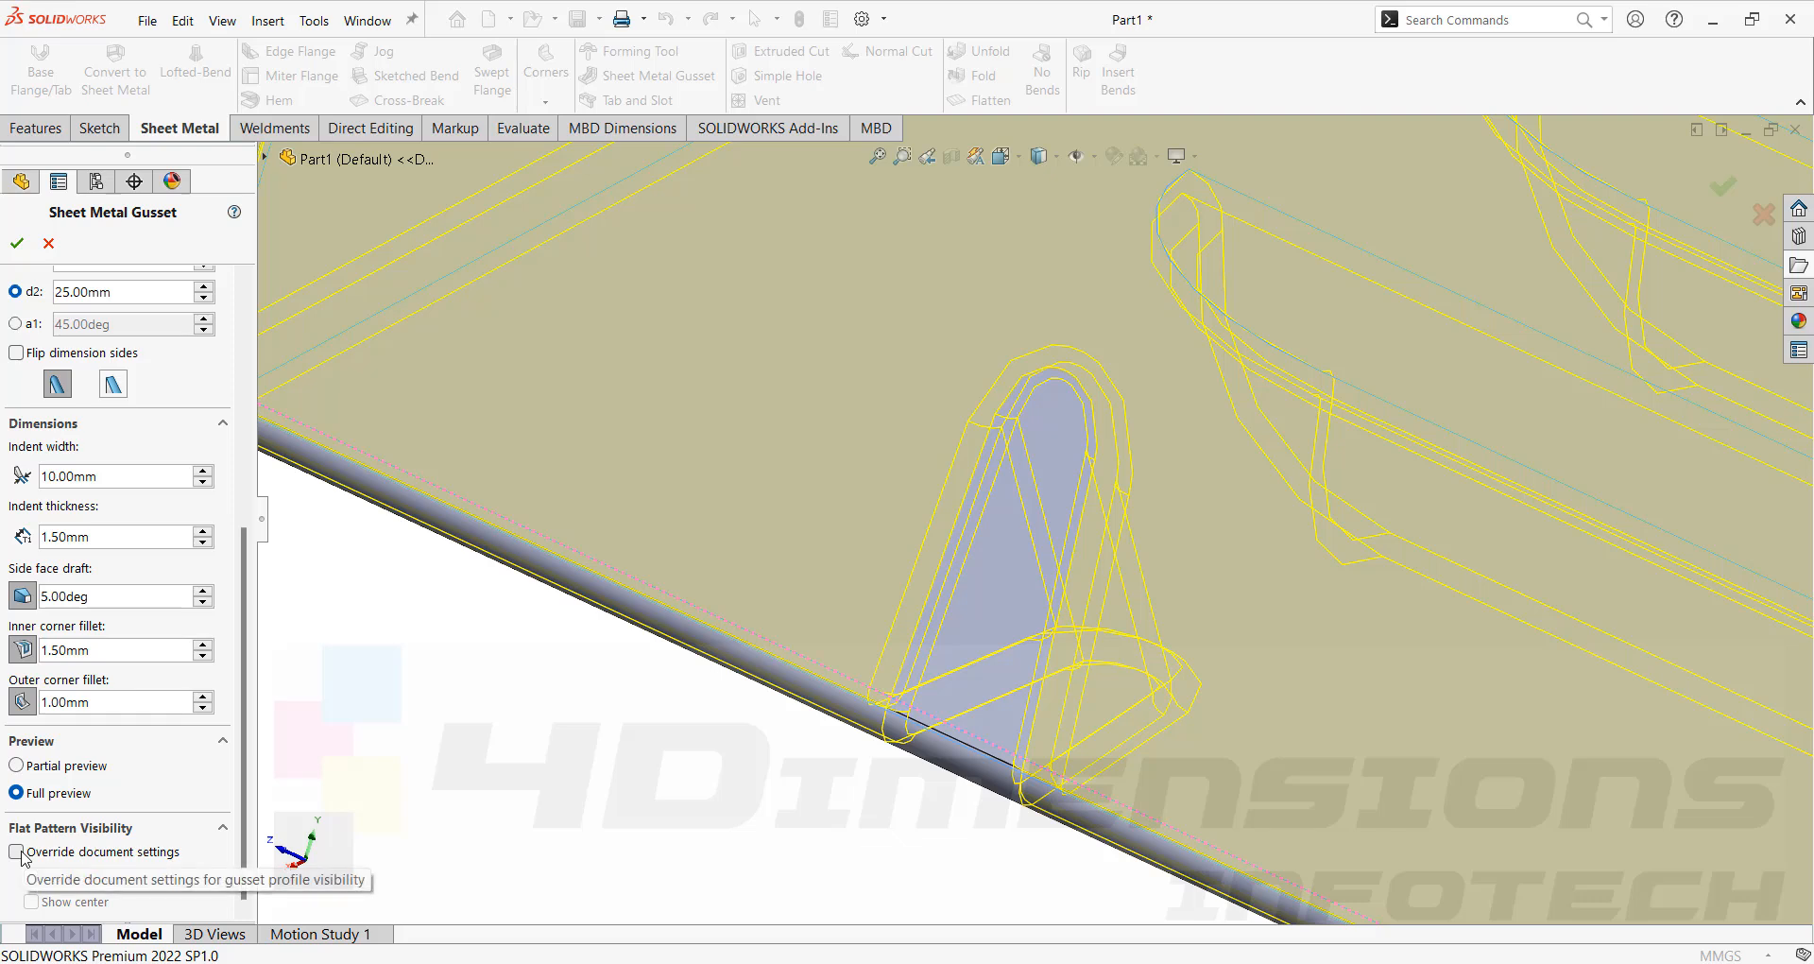
{"action": "left_click", "coordinate": [20, 854]}
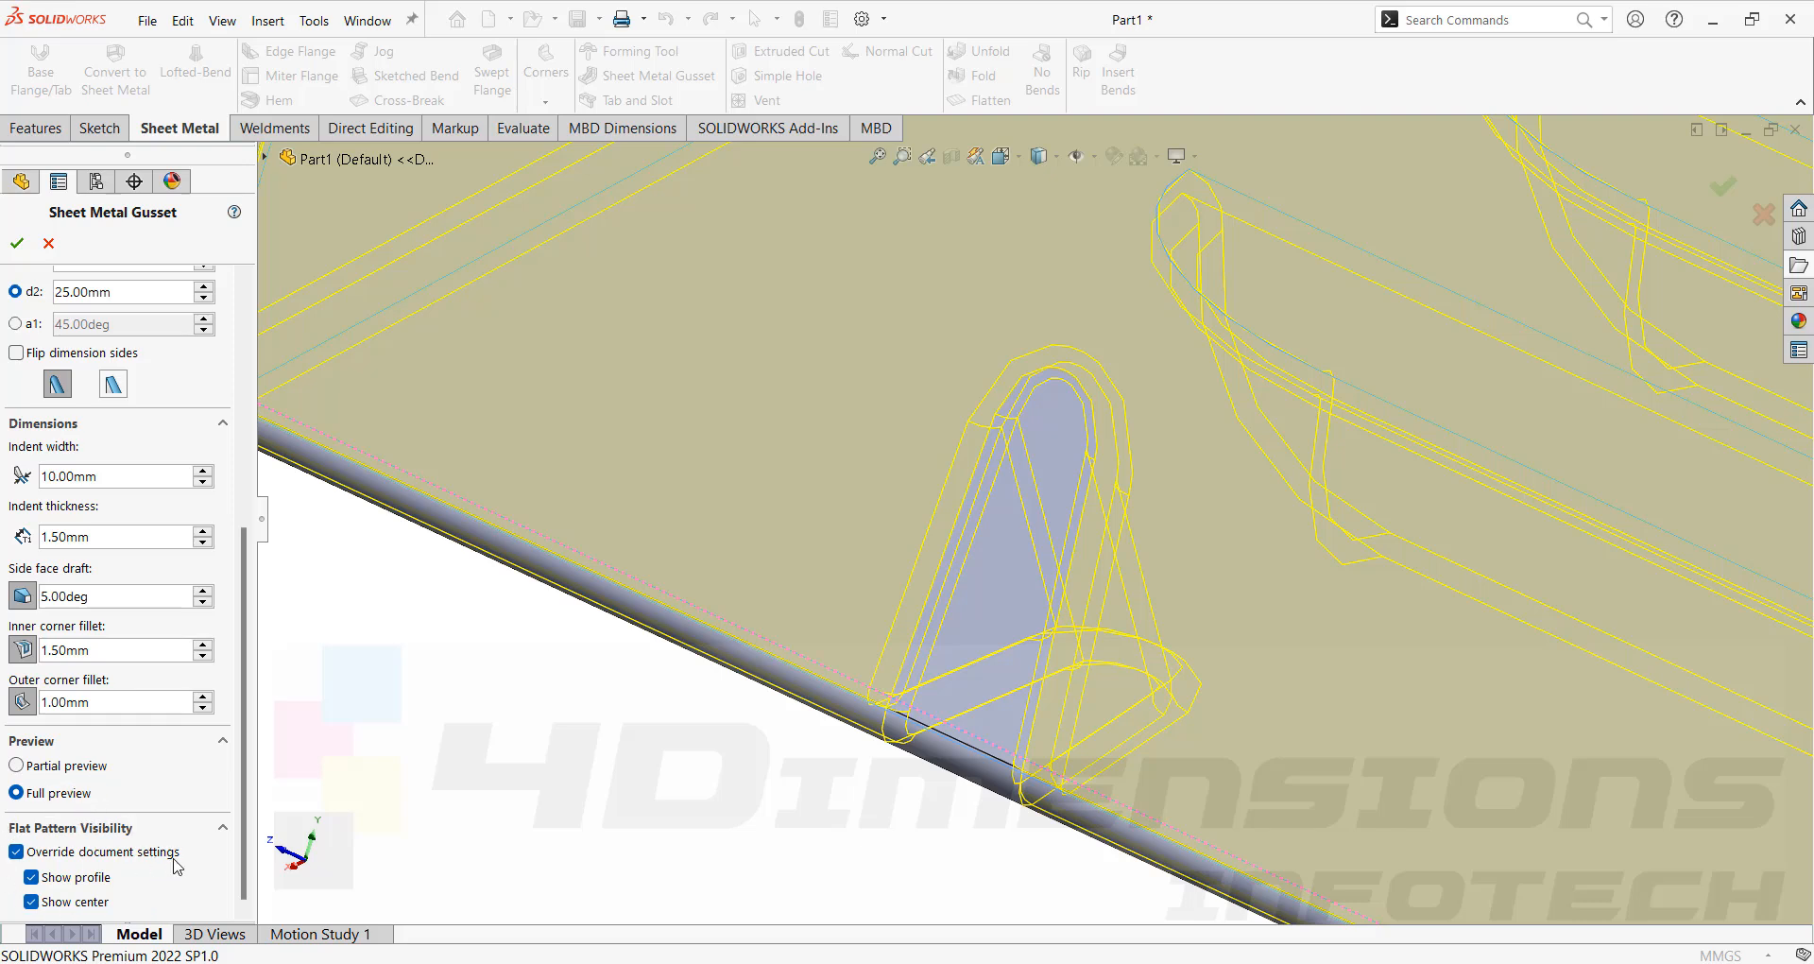
{"action": "left_click", "coordinate": [17, 243]}
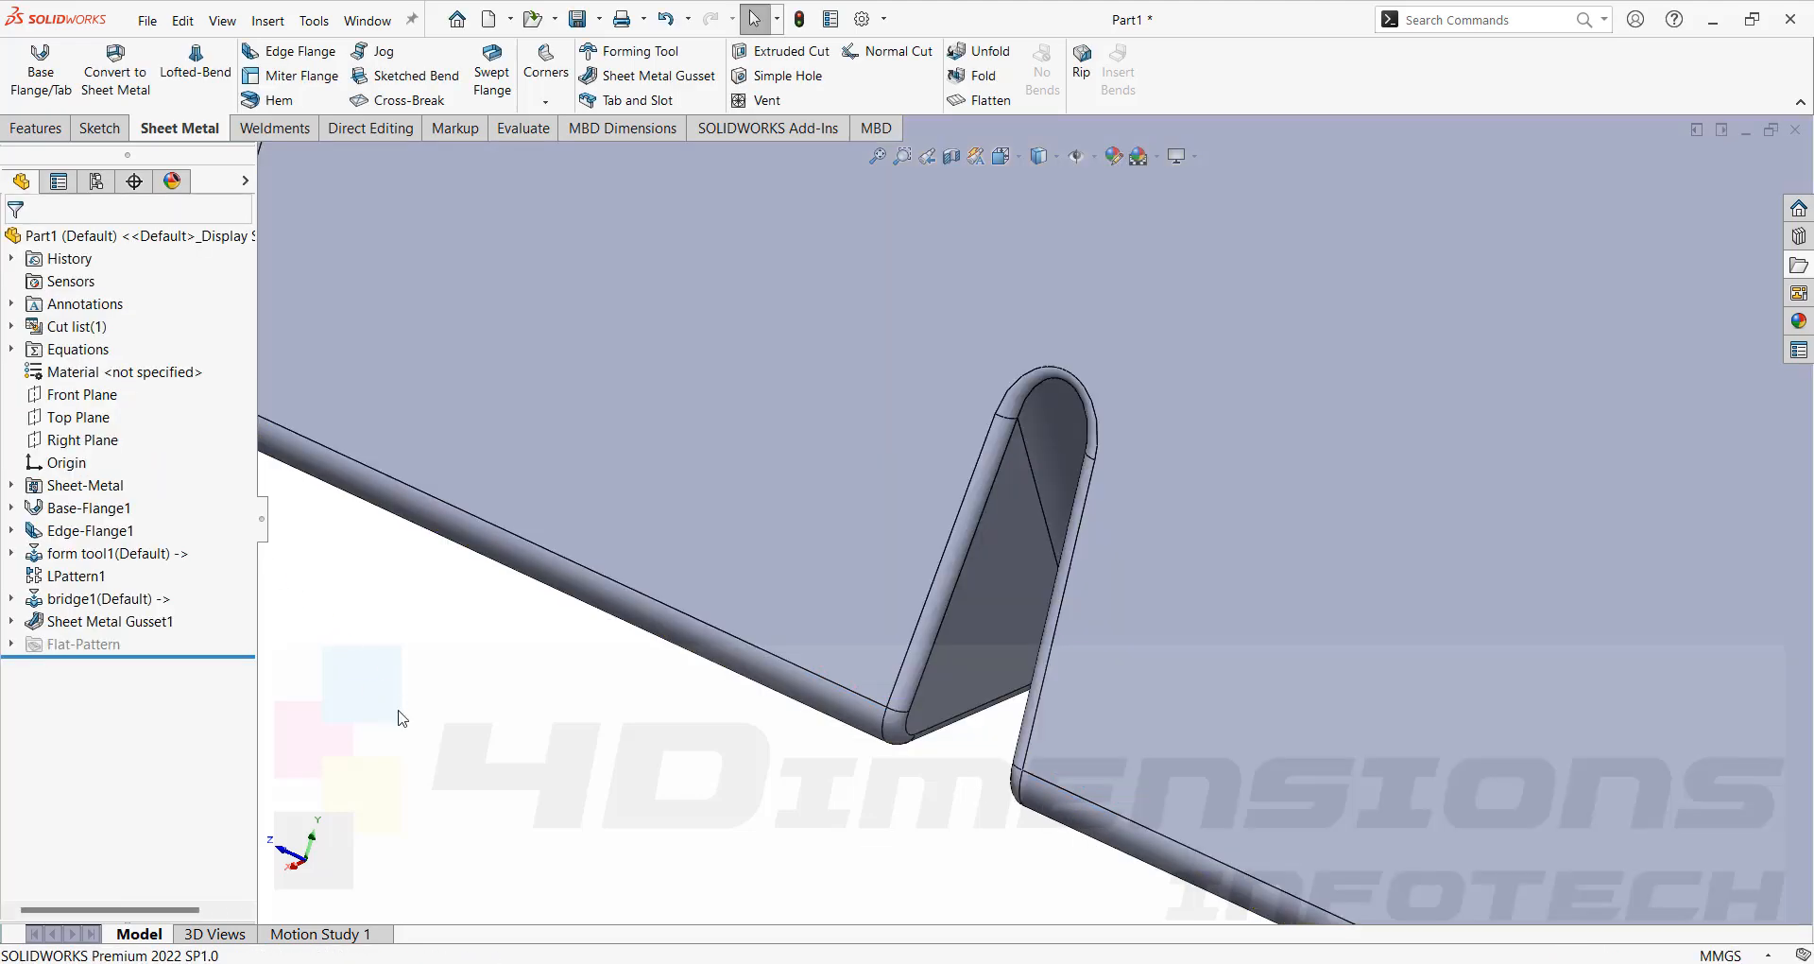
Flatten the sheet metal part to view its flat pattern with the gusset.
{"action": "scroll", "coordinate": [407, 717], "scroll_direction": "up", "scroll_amount": 7}
{"action": "middle_click_drag", "start_coordinate": [604, 610], "coordinate": [1169, 329]}
{"action": "scroll", "coordinate": [1143, 359], "scroll_direction": "down", "scroll_amount": 4}
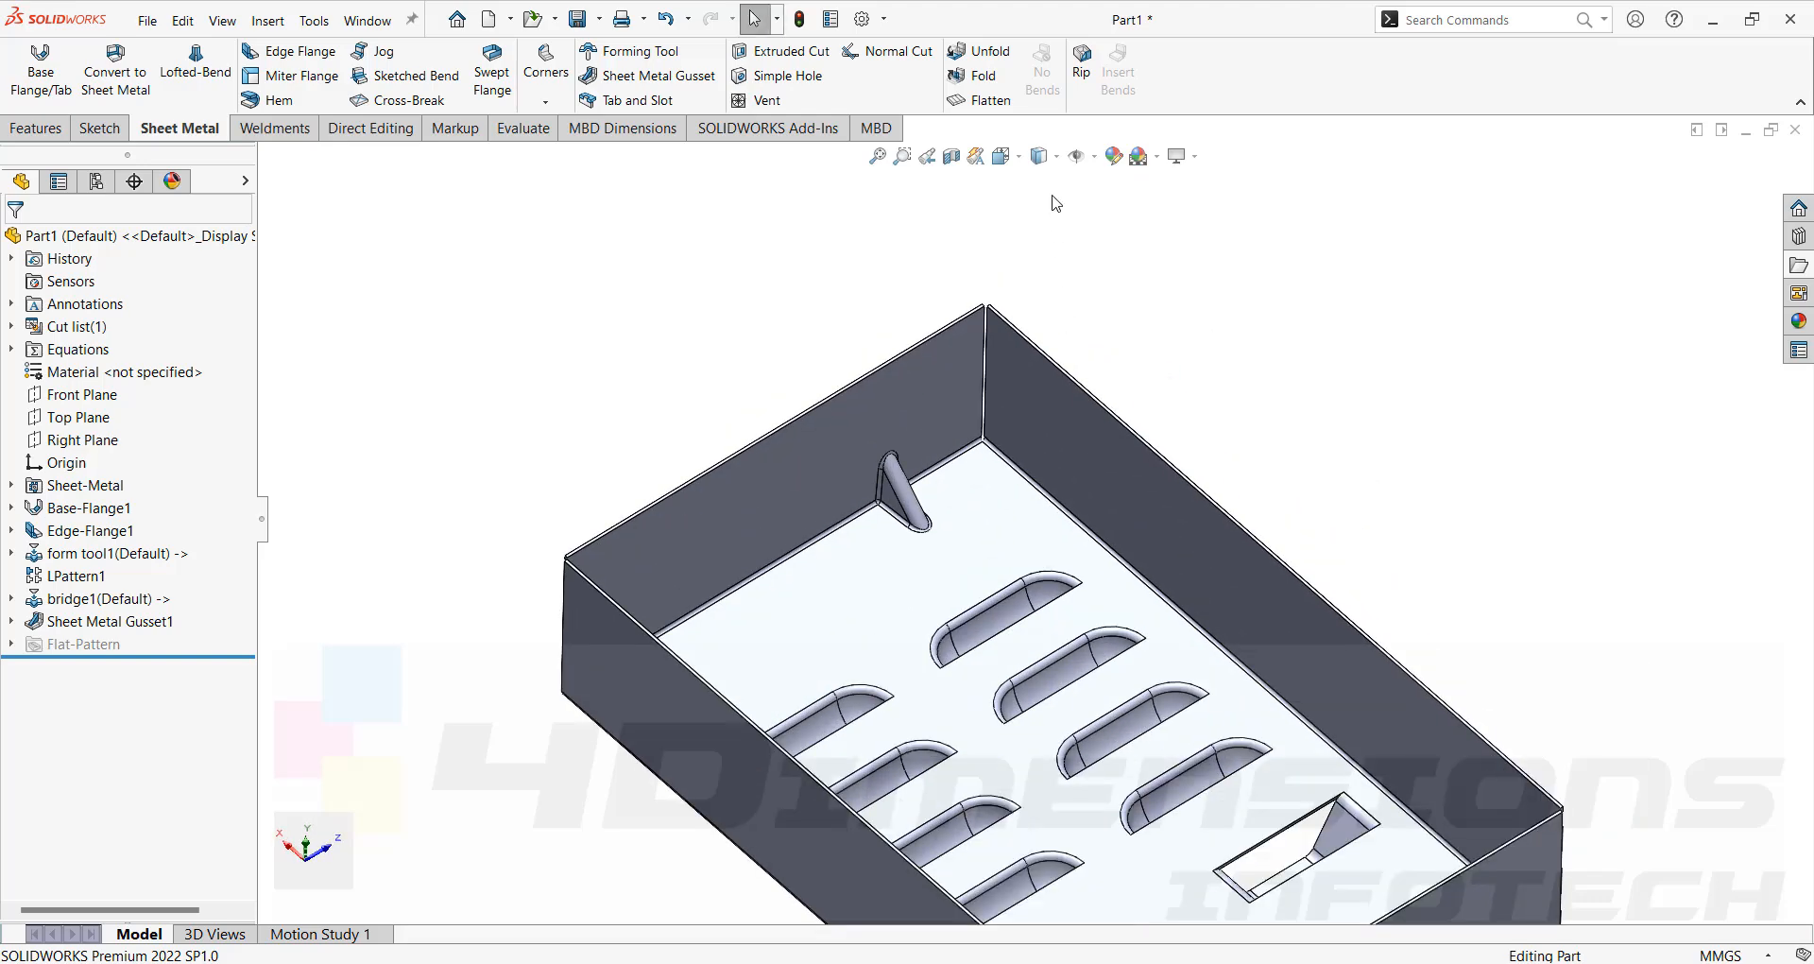
{"action": "left_click", "coordinate": [991, 102]}
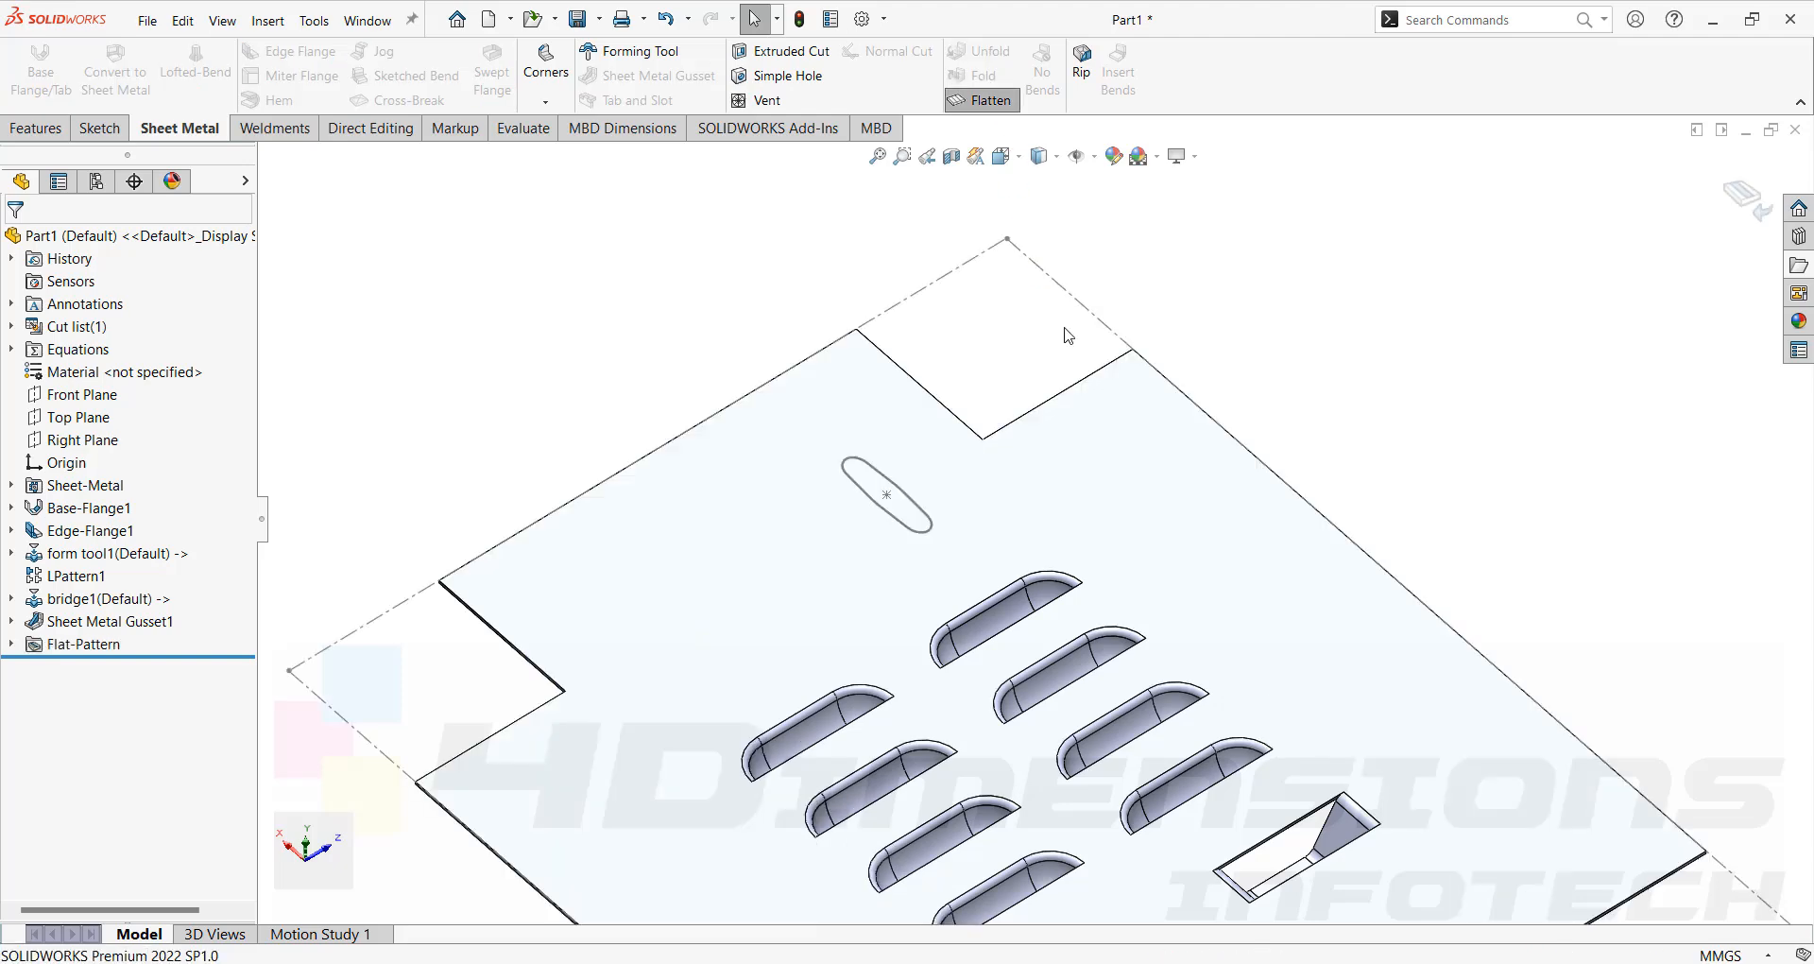
Return the part to its folded state and view the whole box.
{"action": "left_click", "coordinate": [982, 100]}
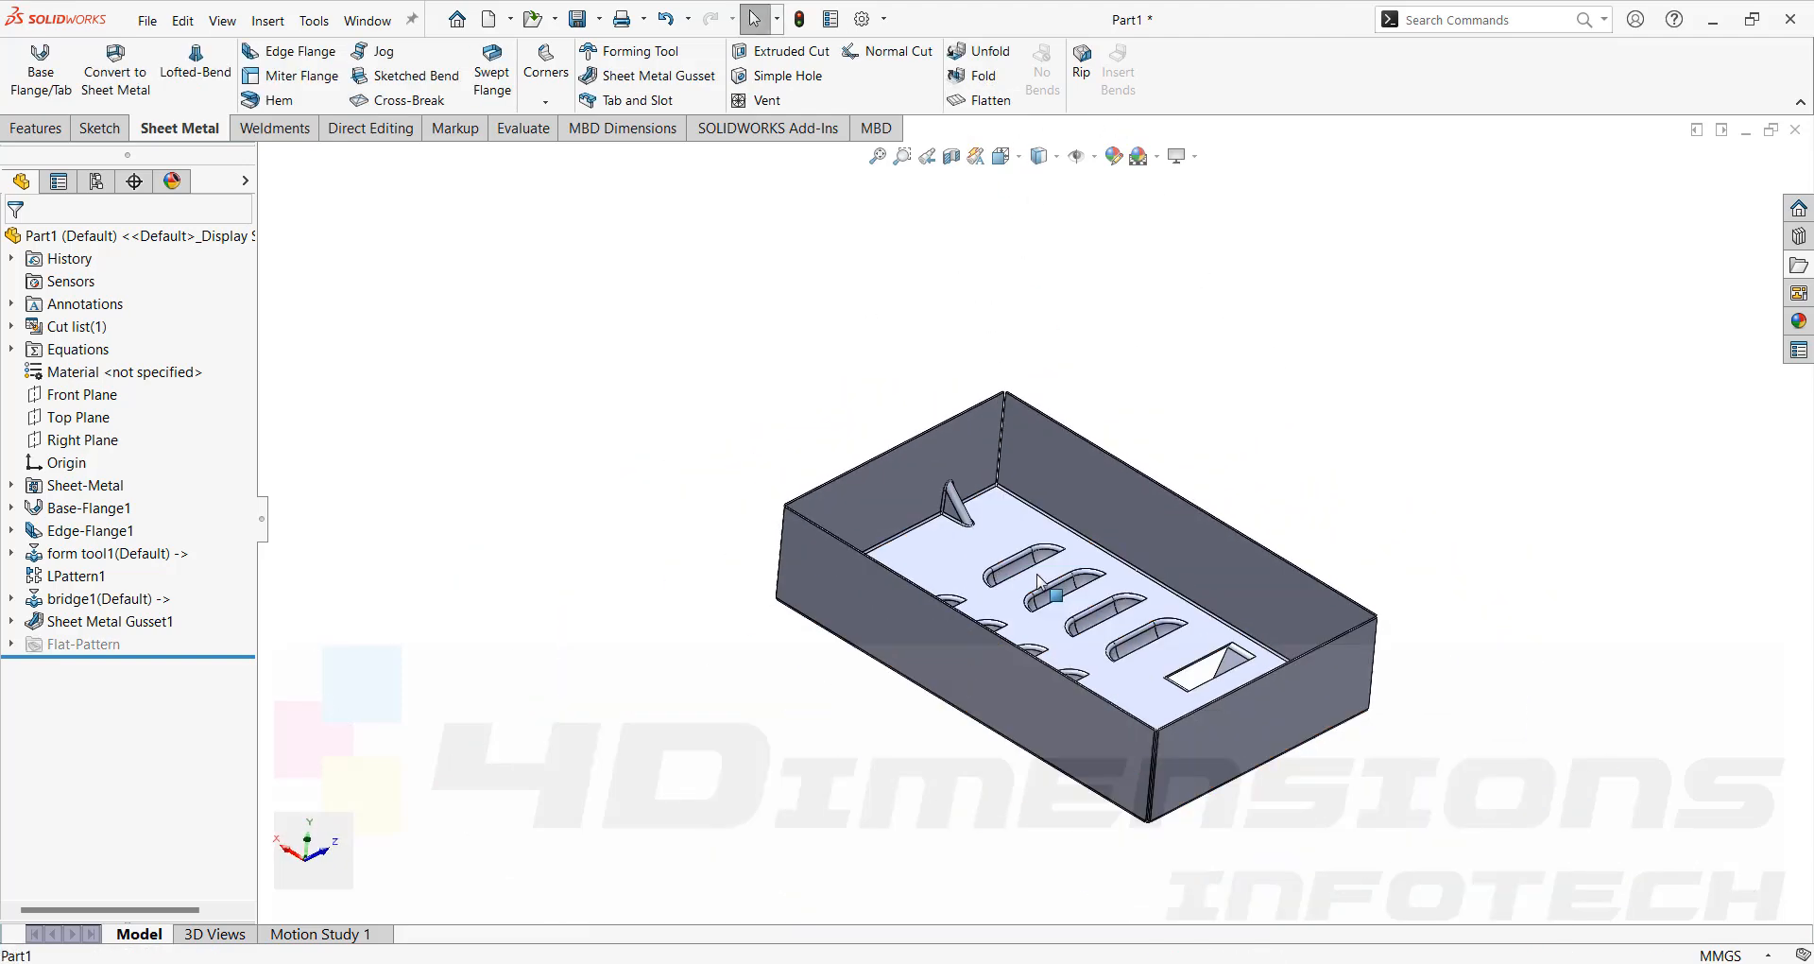
{"action": "scroll", "coordinate": [983, 585], "scroll_direction": "down", "scroll_amount": 2}
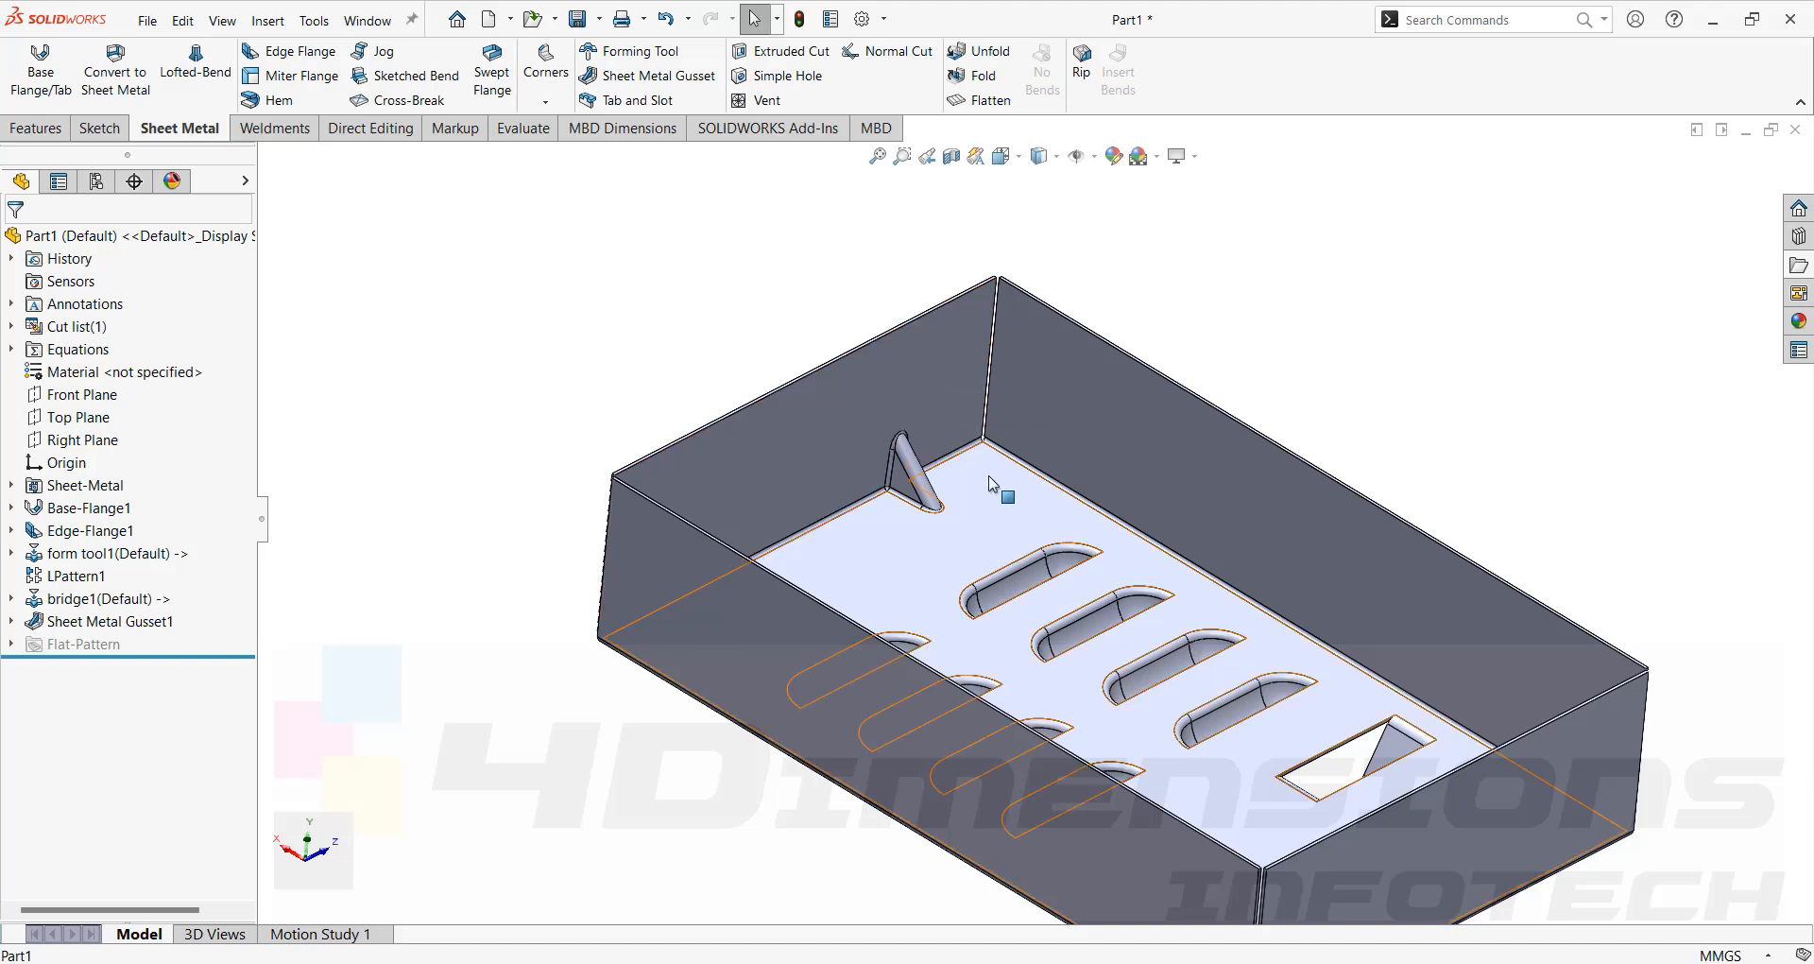
{"action": "middle_click_drag", "start_coordinate": [1236, 295], "coordinate": [1129, 429]}
{"action": "middle_click_drag", "start_coordinate": [1155, 276], "coordinate": [1138, 284]}
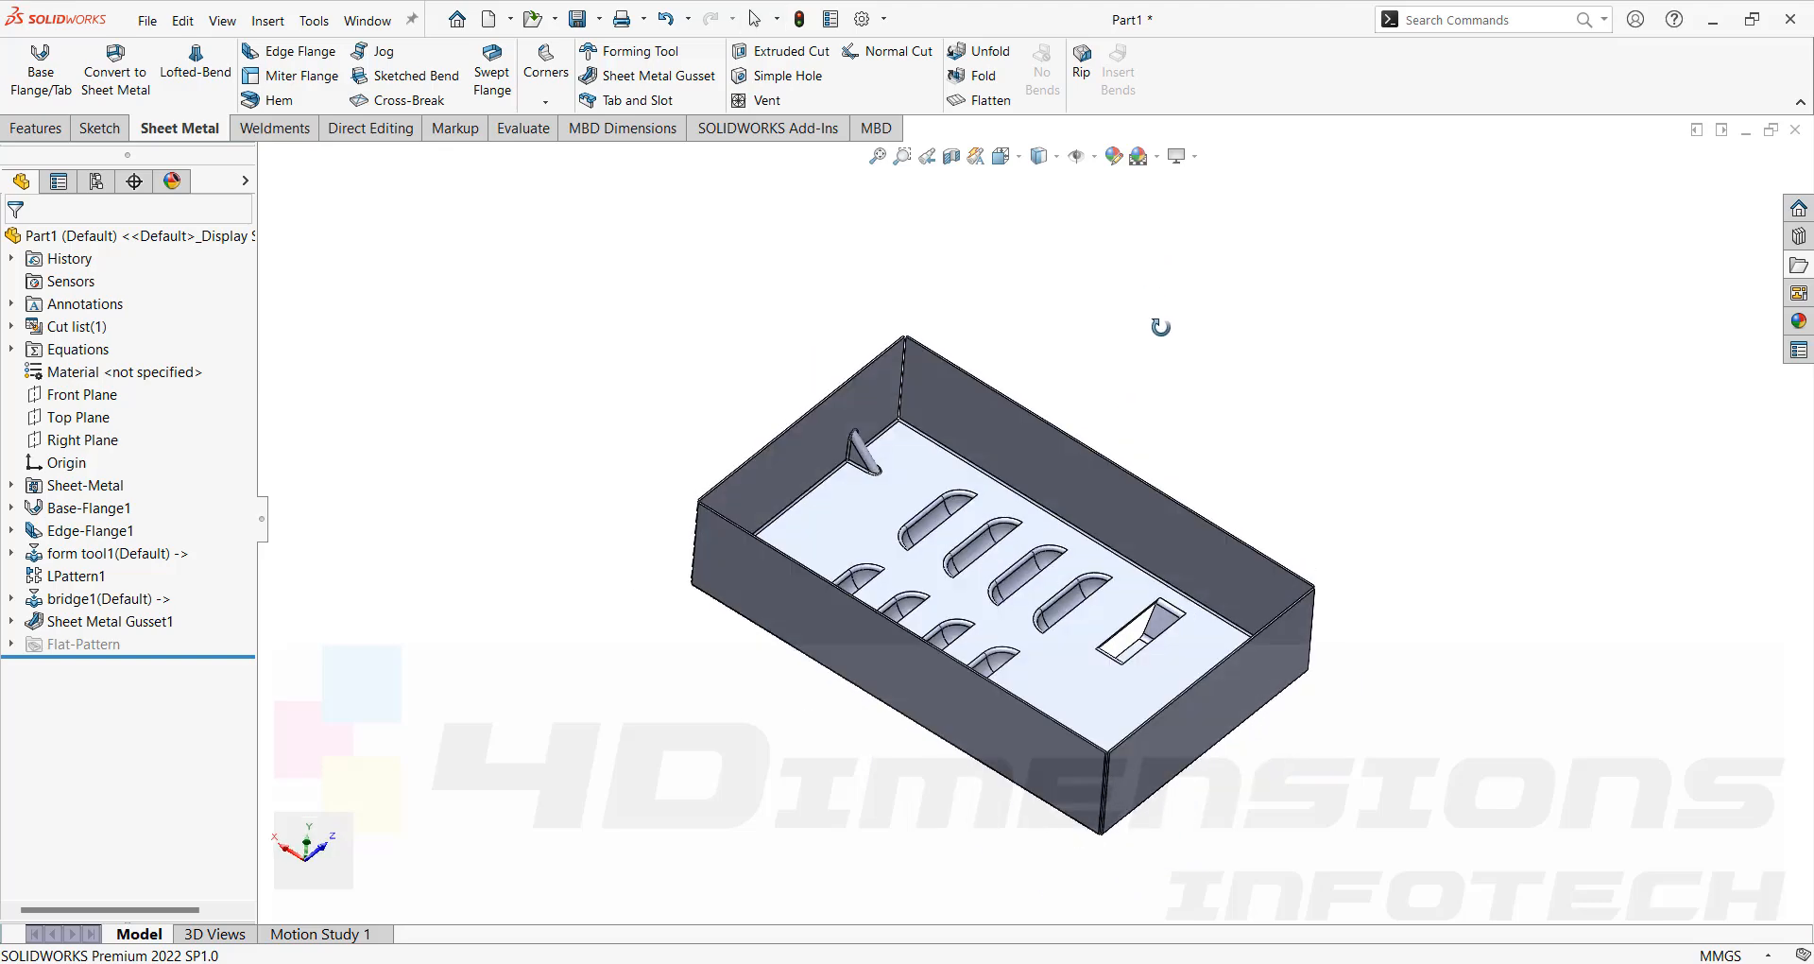